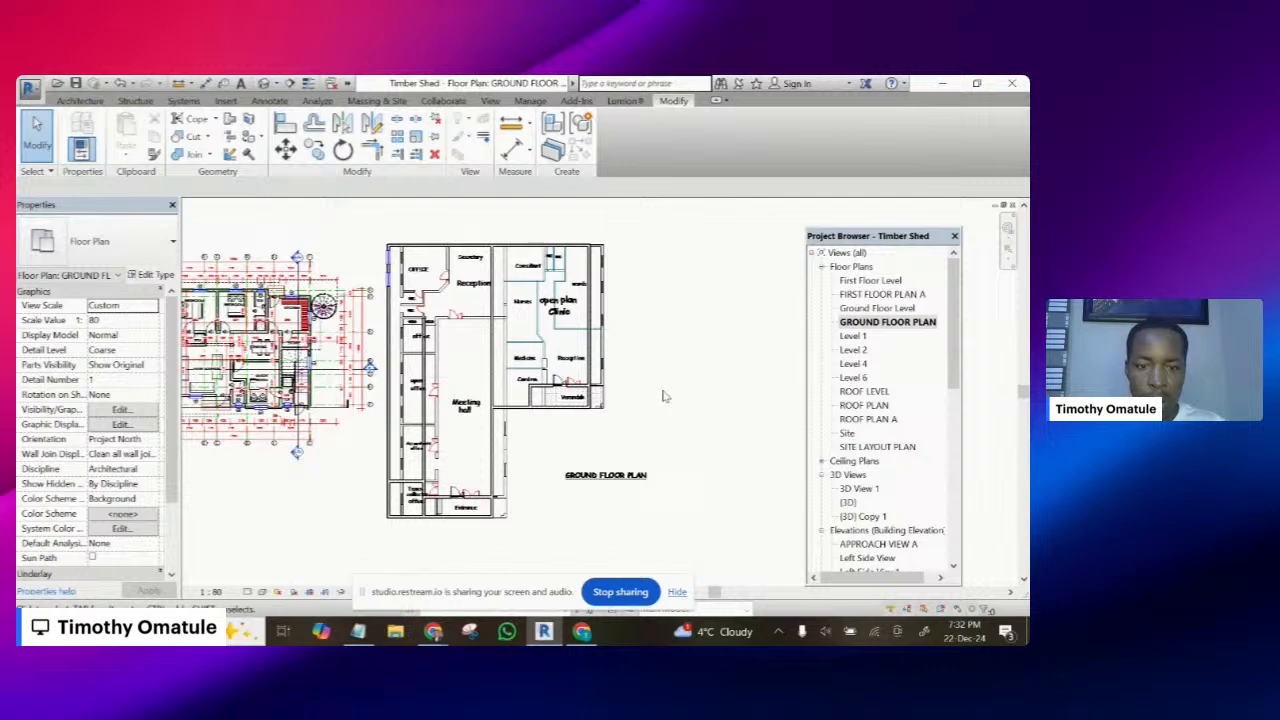
# - Examine how the imported ground floor drawing is offset from the walls around the offices, meeting hall and clinic
pyautogui.scroll(-1, 669, 383)
pyautogui.scroll(3, 669, 383)
pyautogui.scroll(-2, 730, 360)
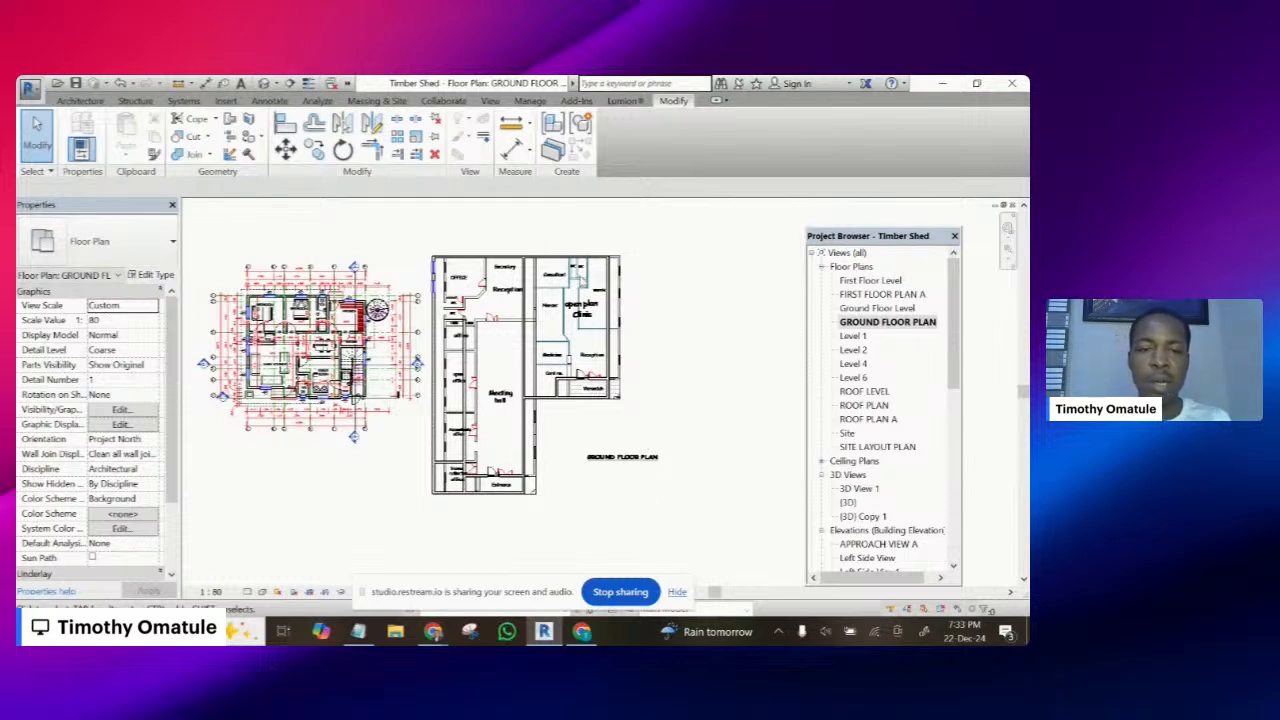
pyautogui.scroll(5, 644, 309)
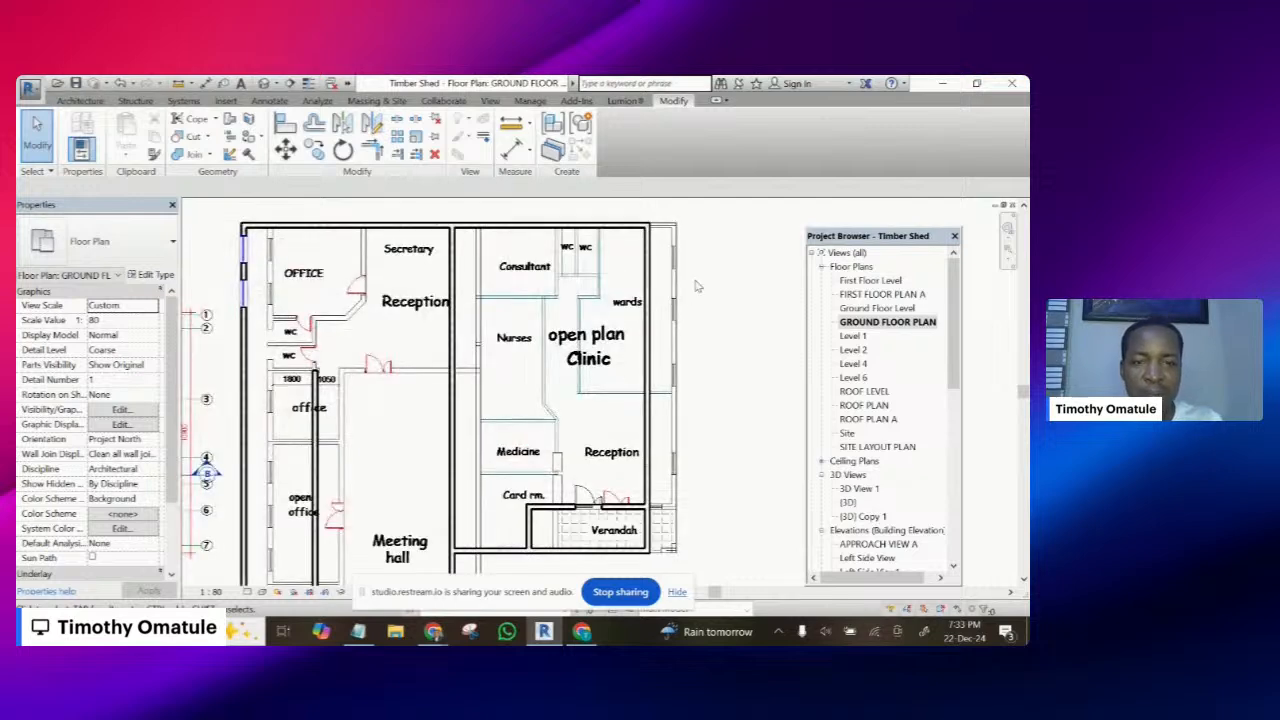
pyautogui.scroll(-3, 646, 290)
pyautogui.scroll(3, 648, 267)
pyautogui.scroll(-3, 646, 267)
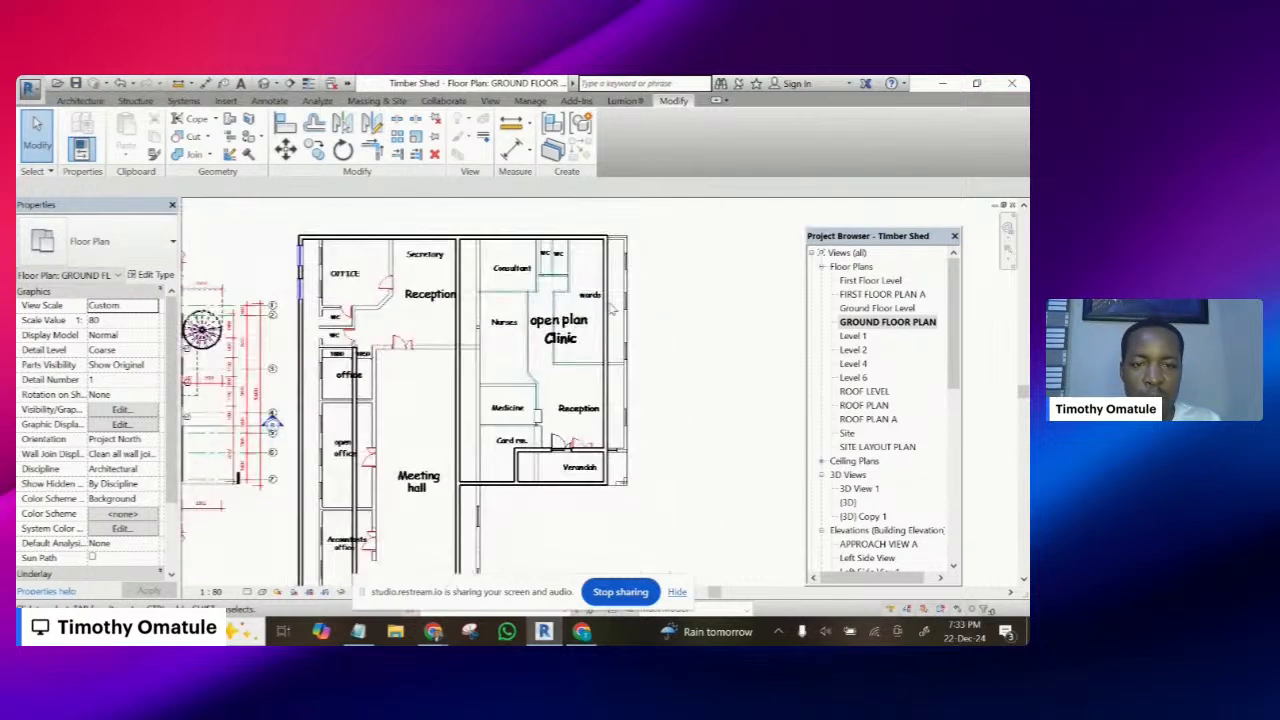
pyautogui.scroll(-2, 517, 300)
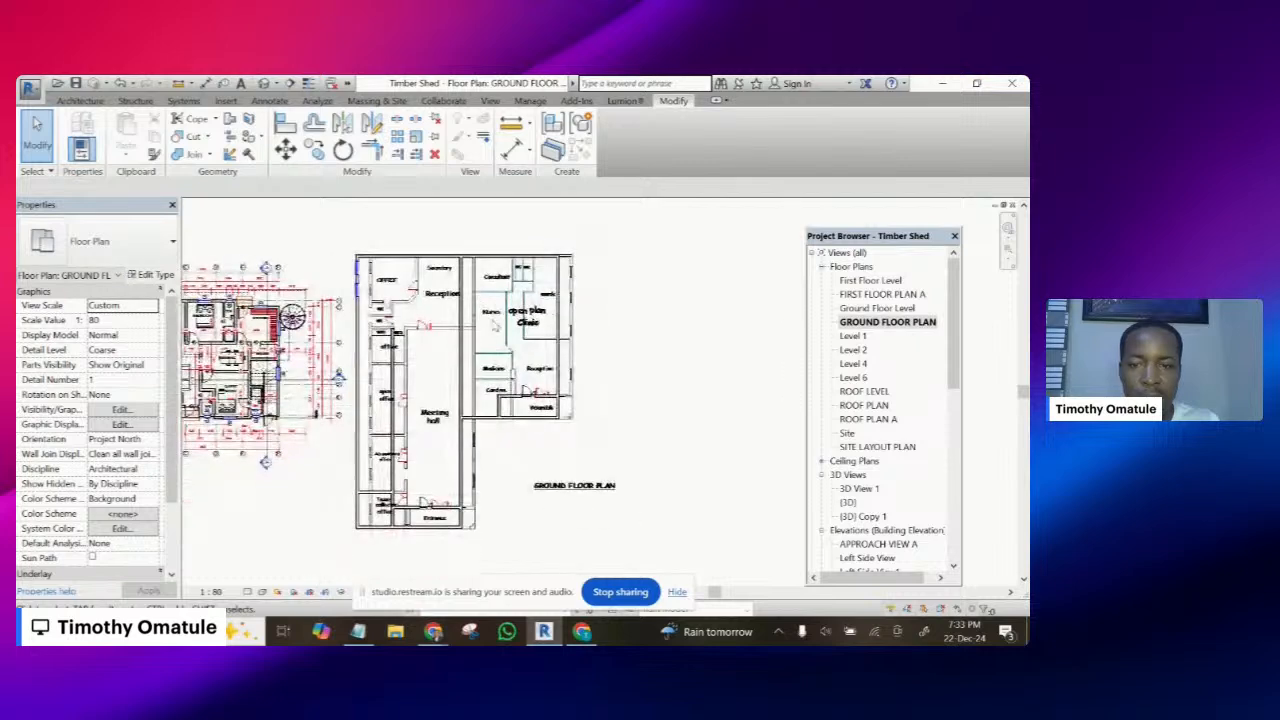
# - Move the imported Timber admin gfl.dwg drawing 1200 mm to the left so it lines up with the modelled walls
pyautogui.click(505, 296)
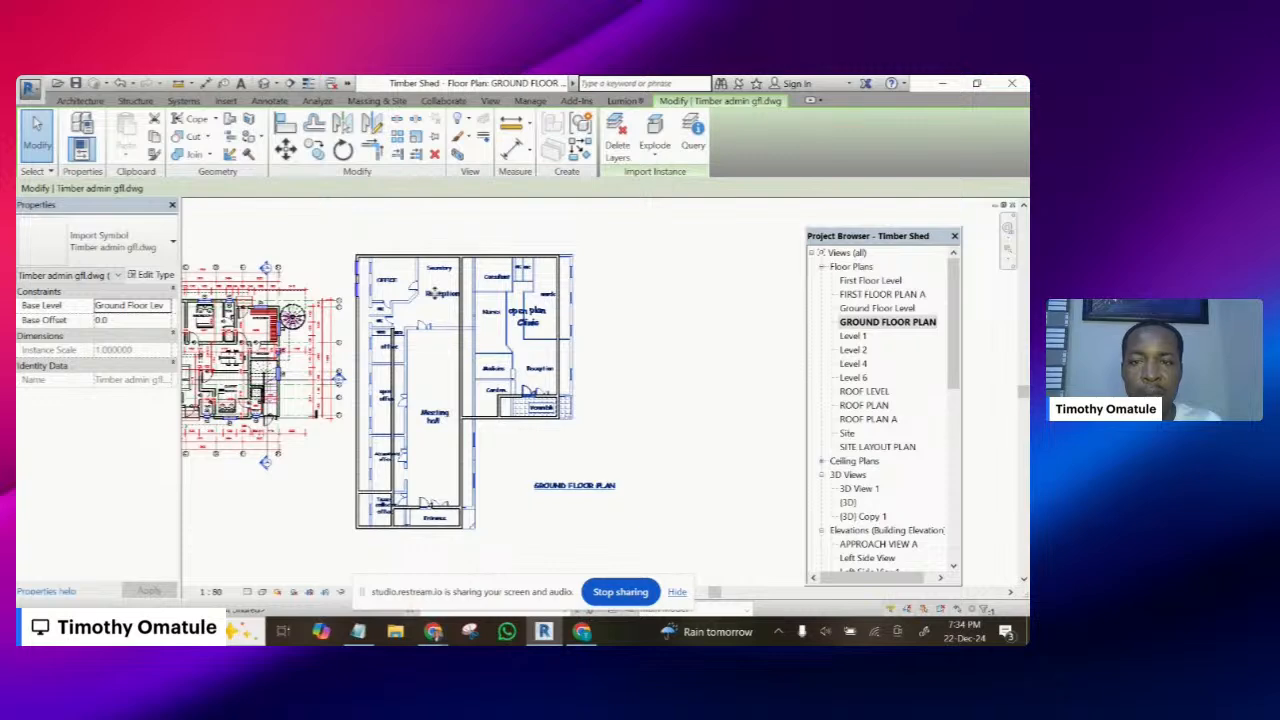
pyautogui.press('m')
pyautogui.press('v')
pyautogui.click(481, 217)
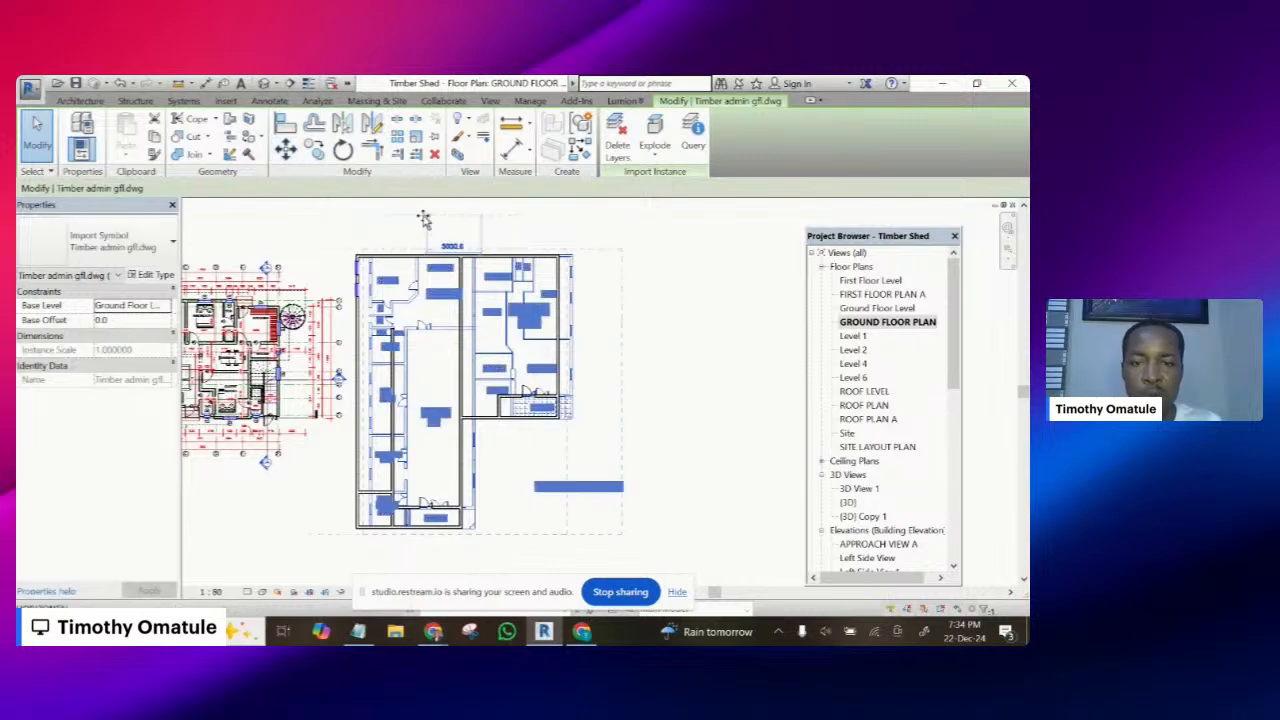
pyautogui.write('12')
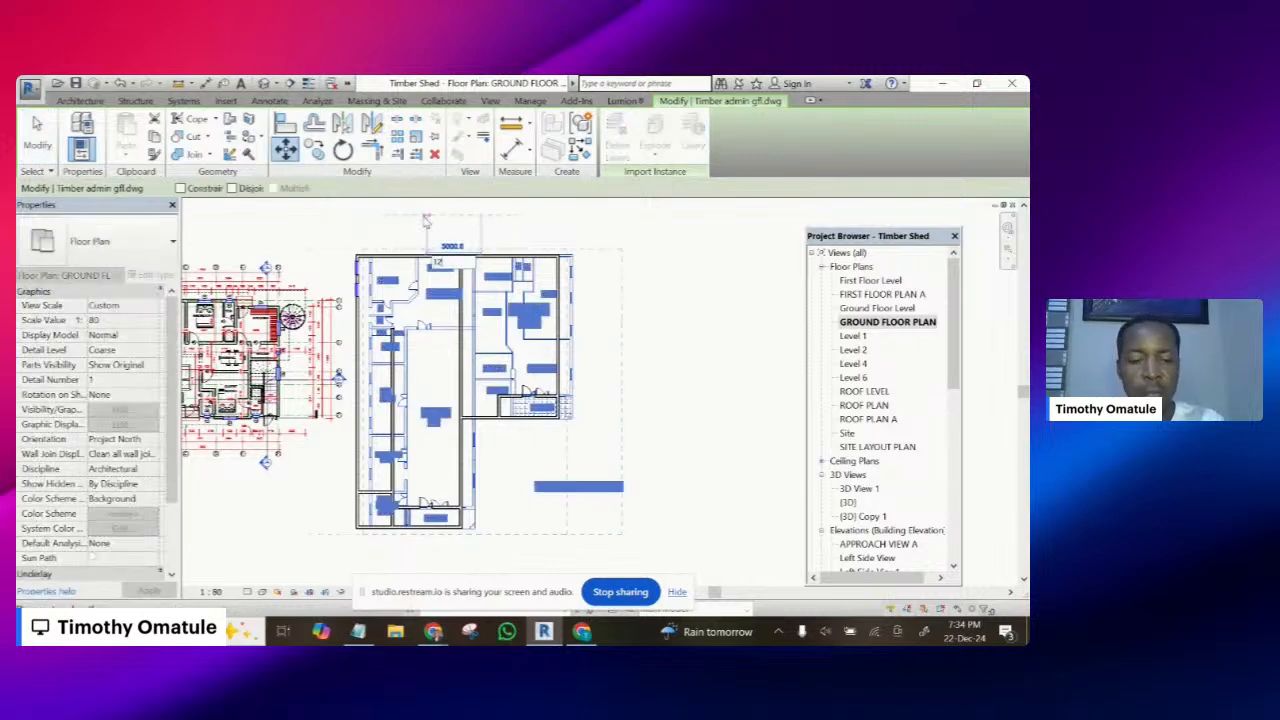
pyautogui.write('00')
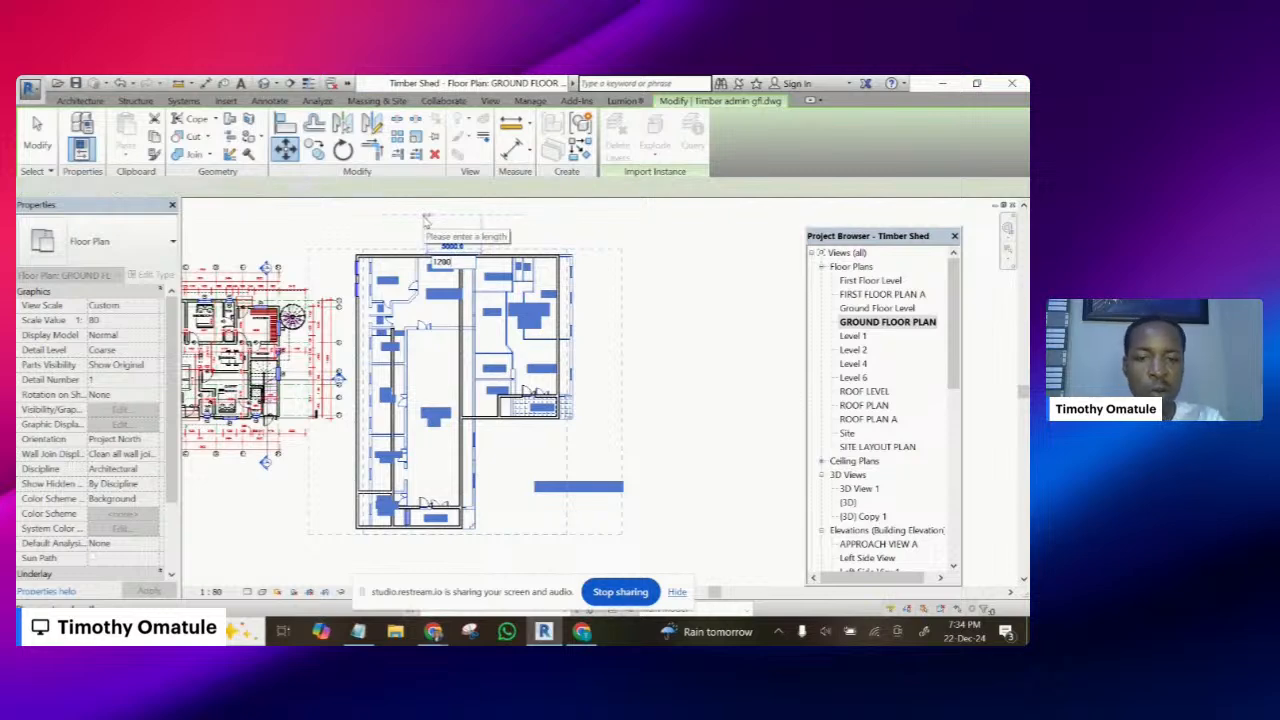
pyautogui.press('Return')
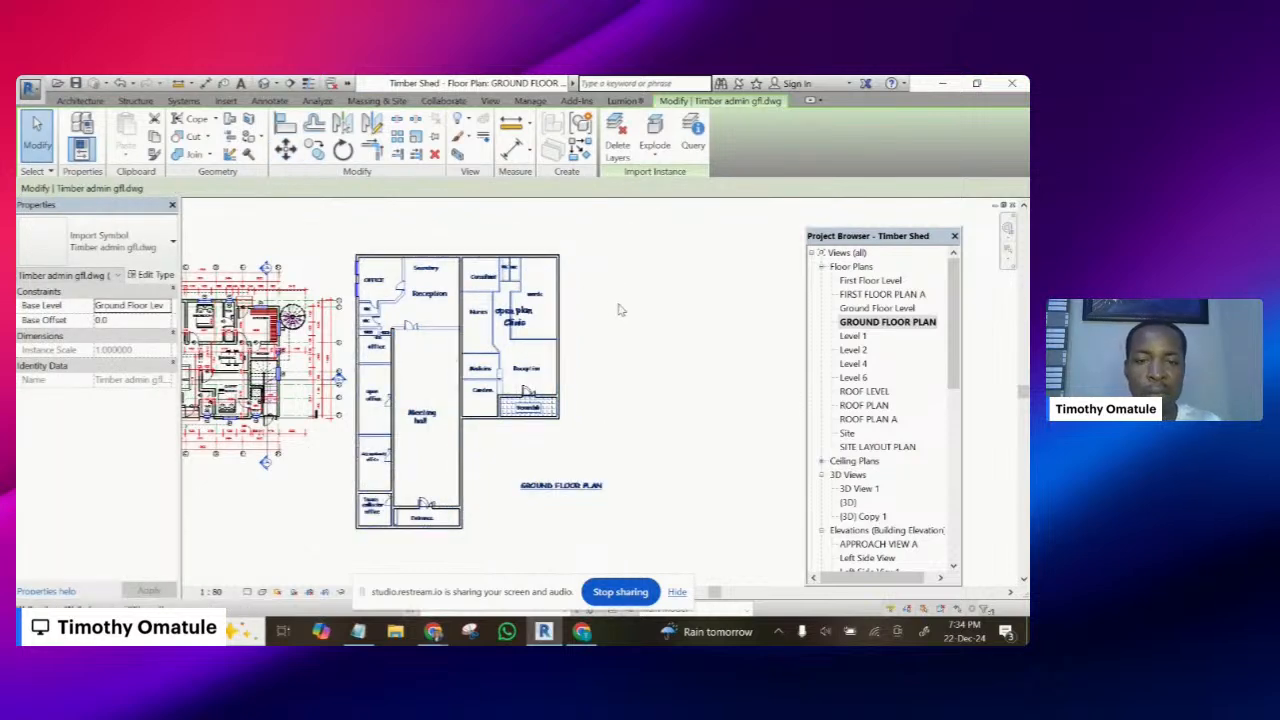
pyautogui.click(620, 310)
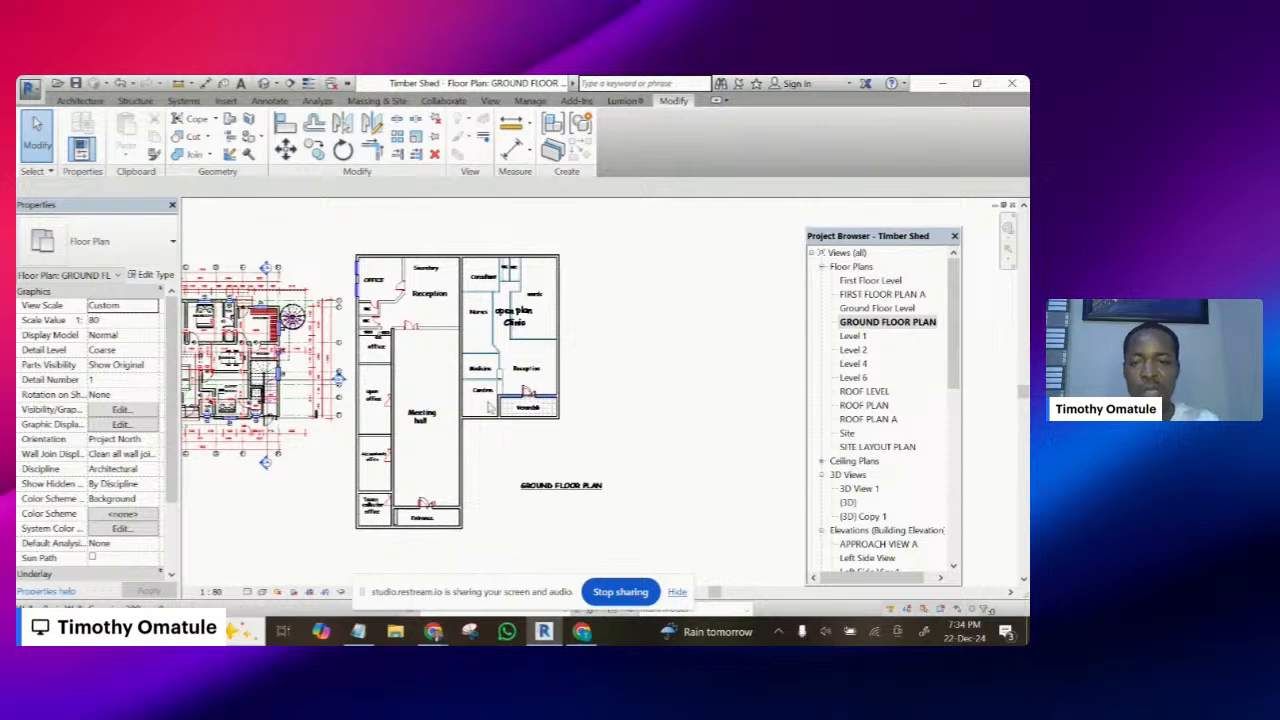
# - Inspect the ground floor layout against the modelled walls, covering the offices, WCs, reception, meeting hall and open plan clinic
pyautogui.scroll(5, 489, 407)
pyautogui.scroll(-4, 669, 449)
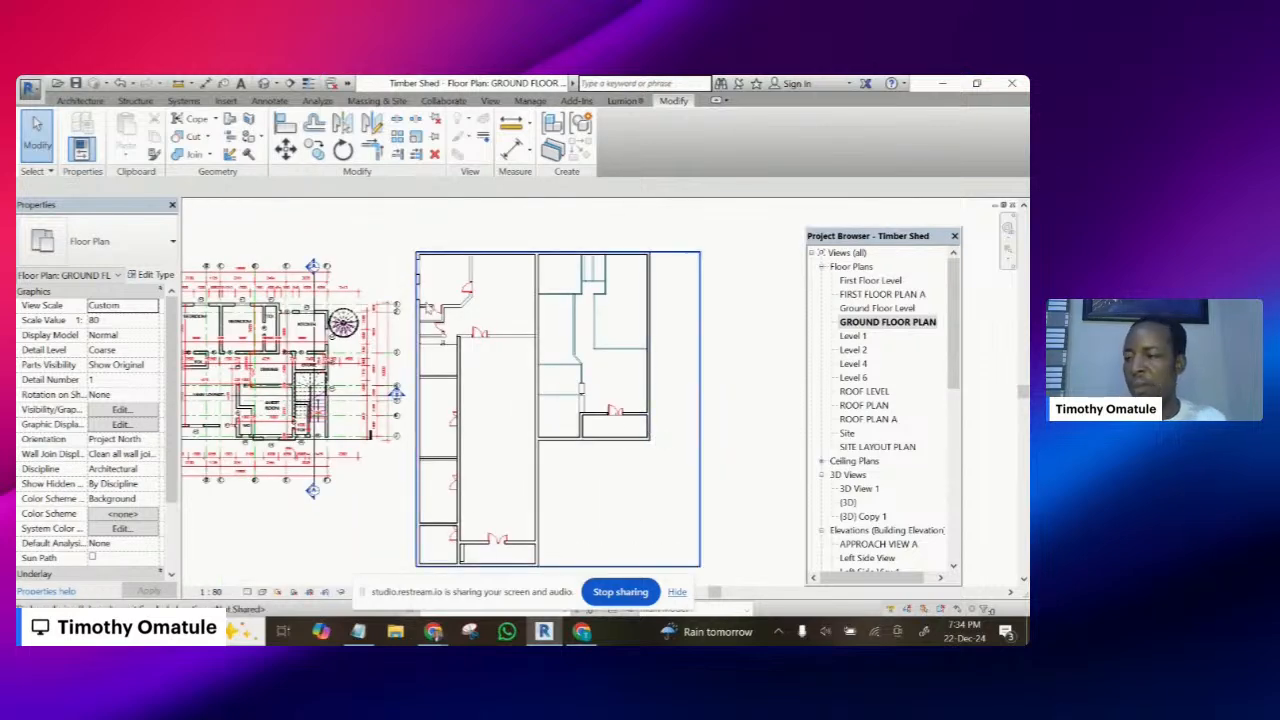
pyautogui.scroll(3, 428, 308)
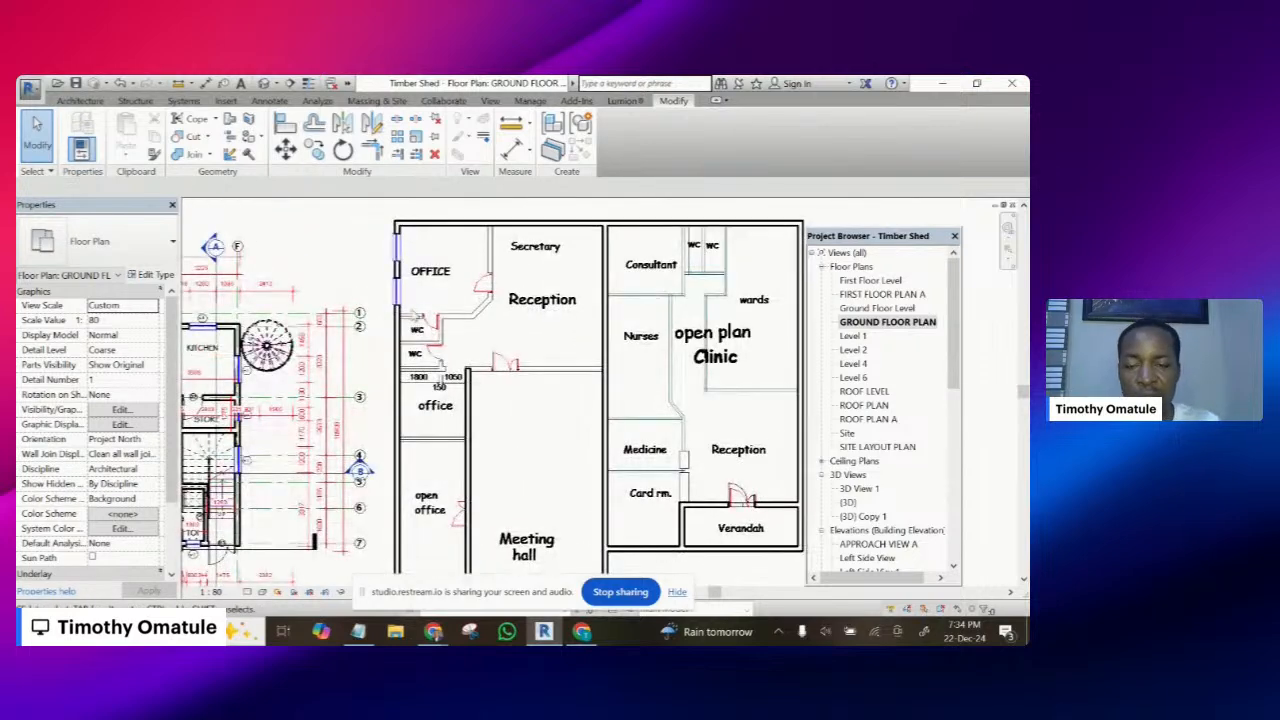
pyautogui.scroll(1, 416, 315)
pyautogui.scroll(-4, 407, 352)
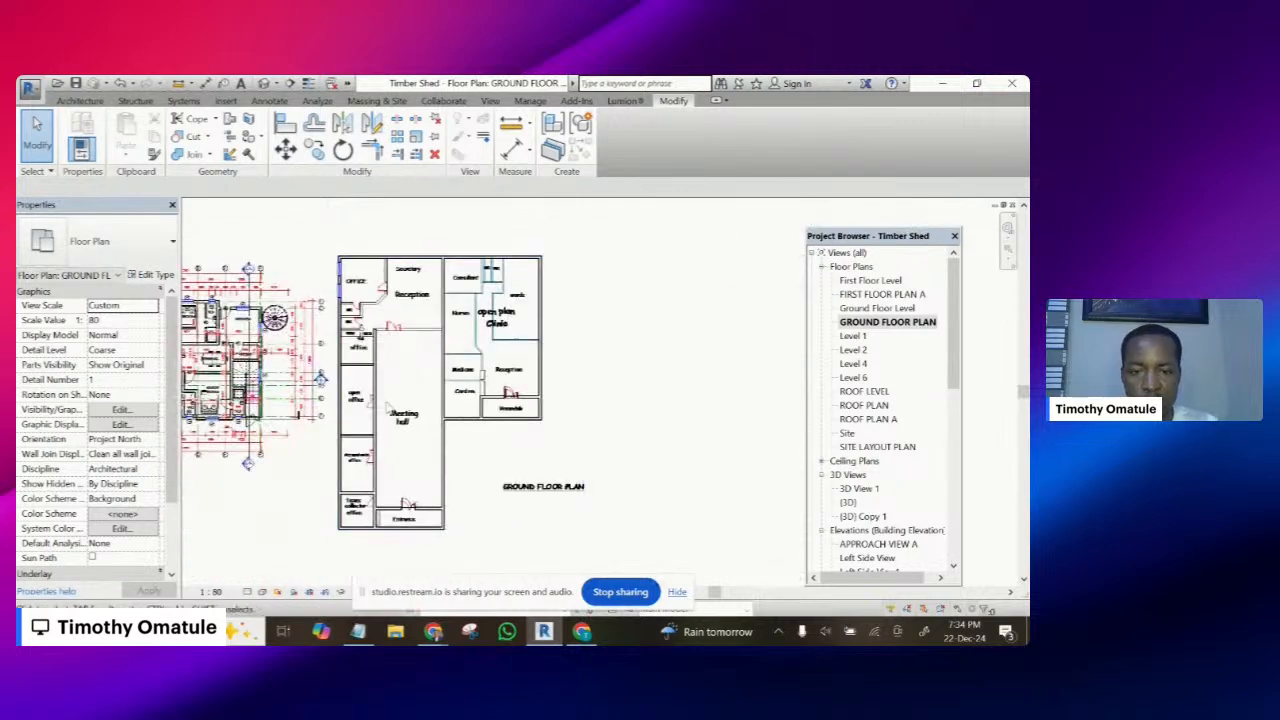
pyautogui.scroll(2, 347, 529)
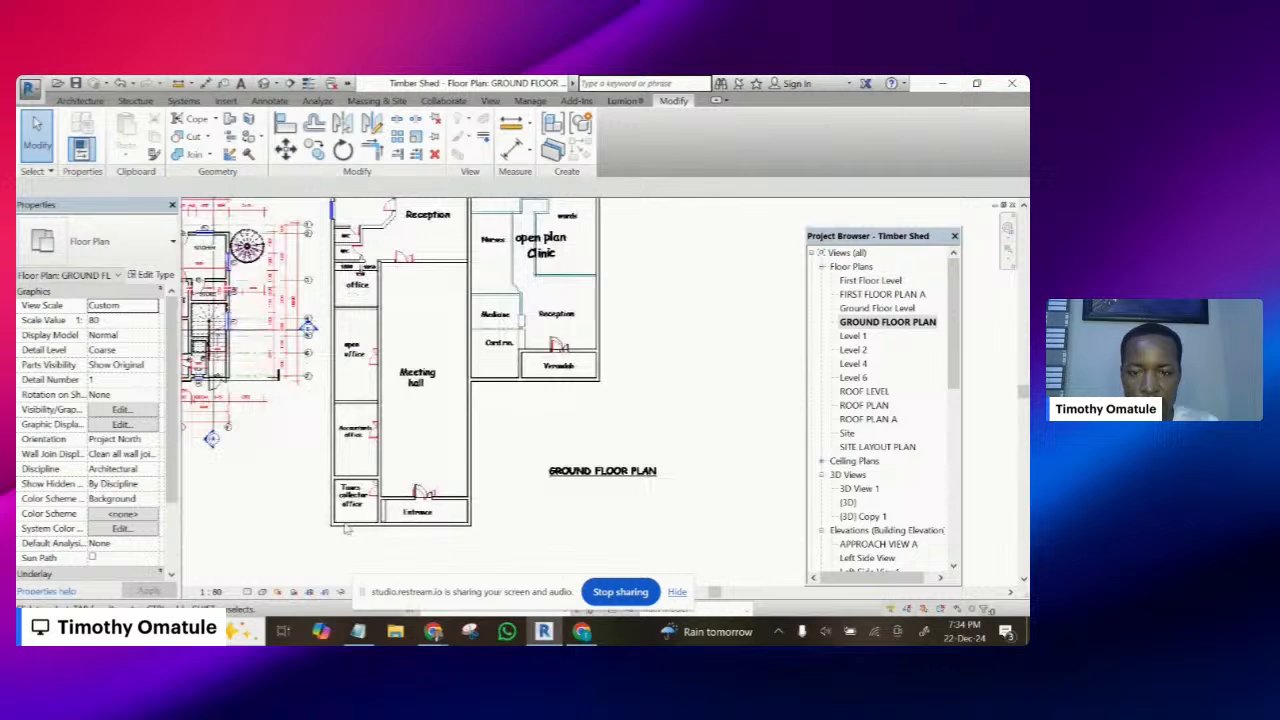
pyautogui.scroll(-2, 347, 529)
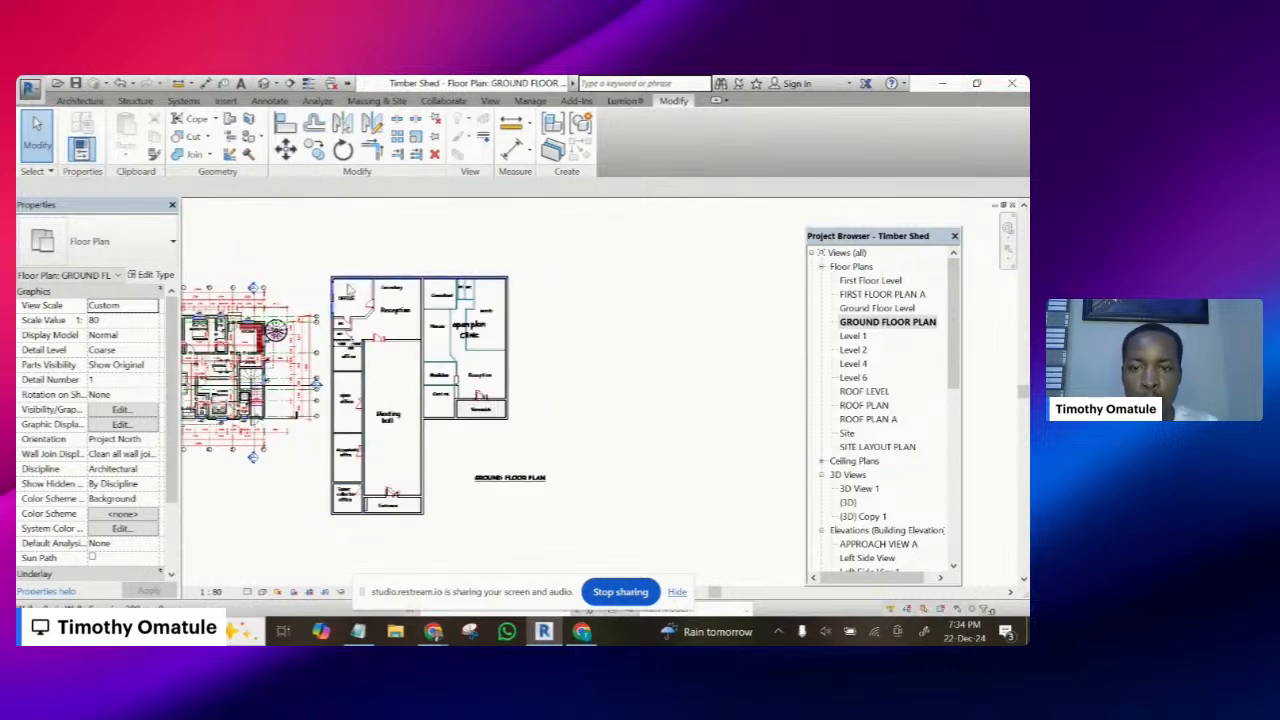
pyautogui.scroll(1, 348, 300)
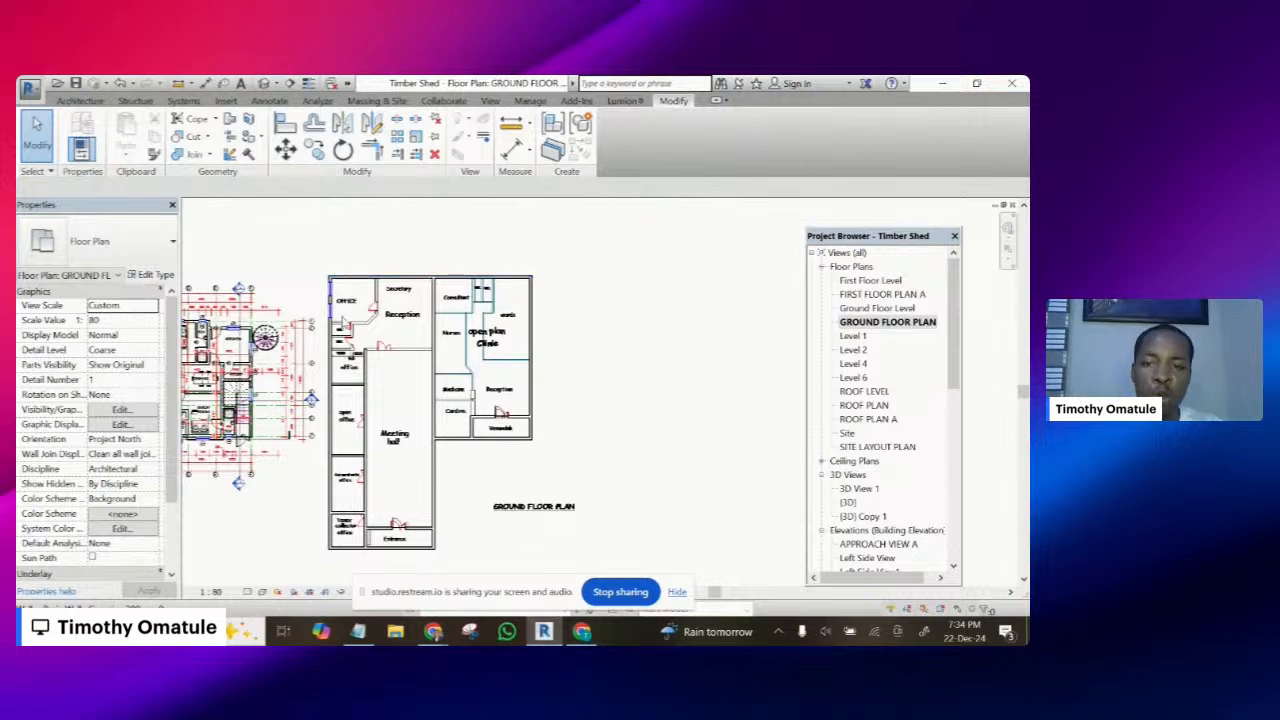
pyautogui.scroll(3, 343, 302)
pyautogui.scroll(-2, 436, 302)
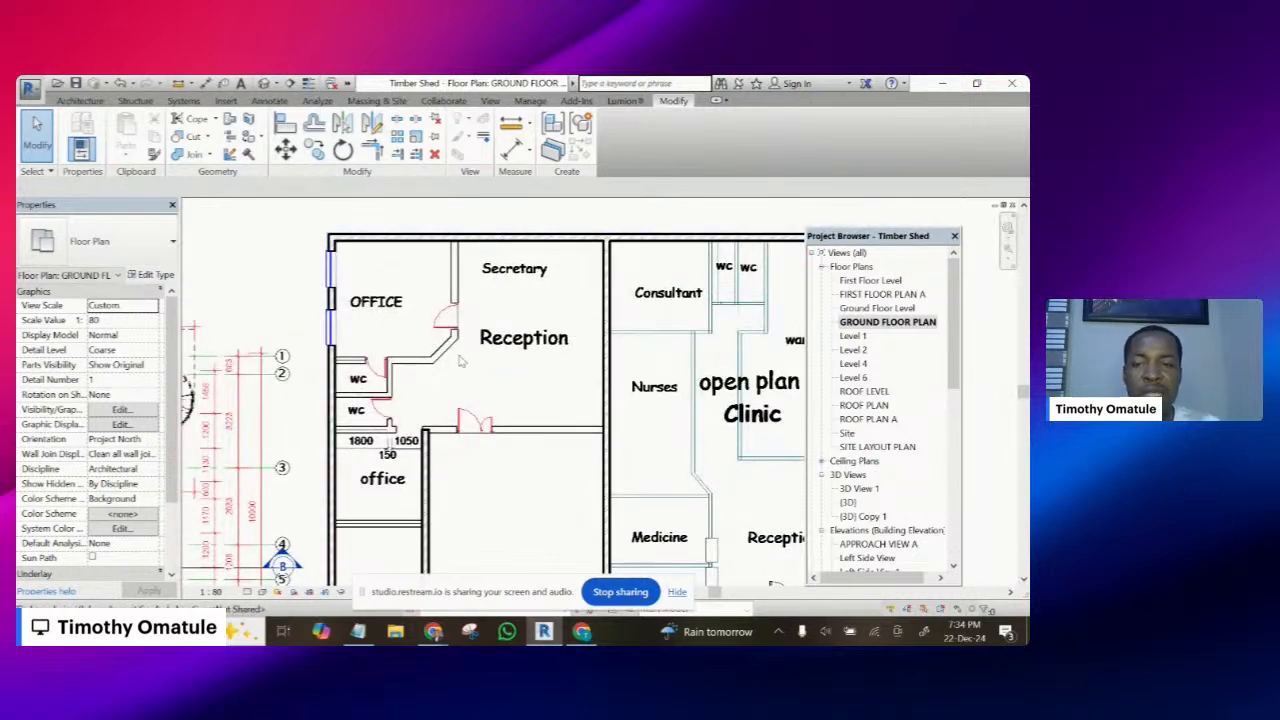
pyautogui.scroll(-3, 376, 320)
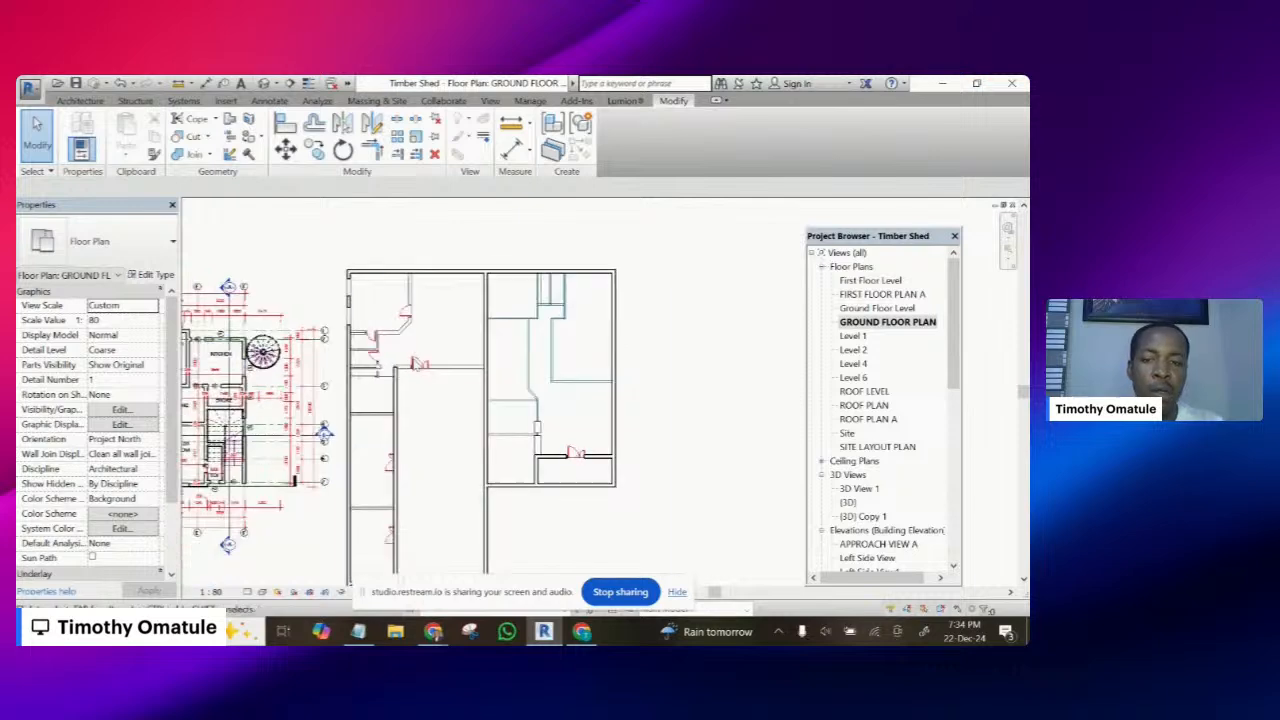
pyautogui.scroll(-1, 420, 318)
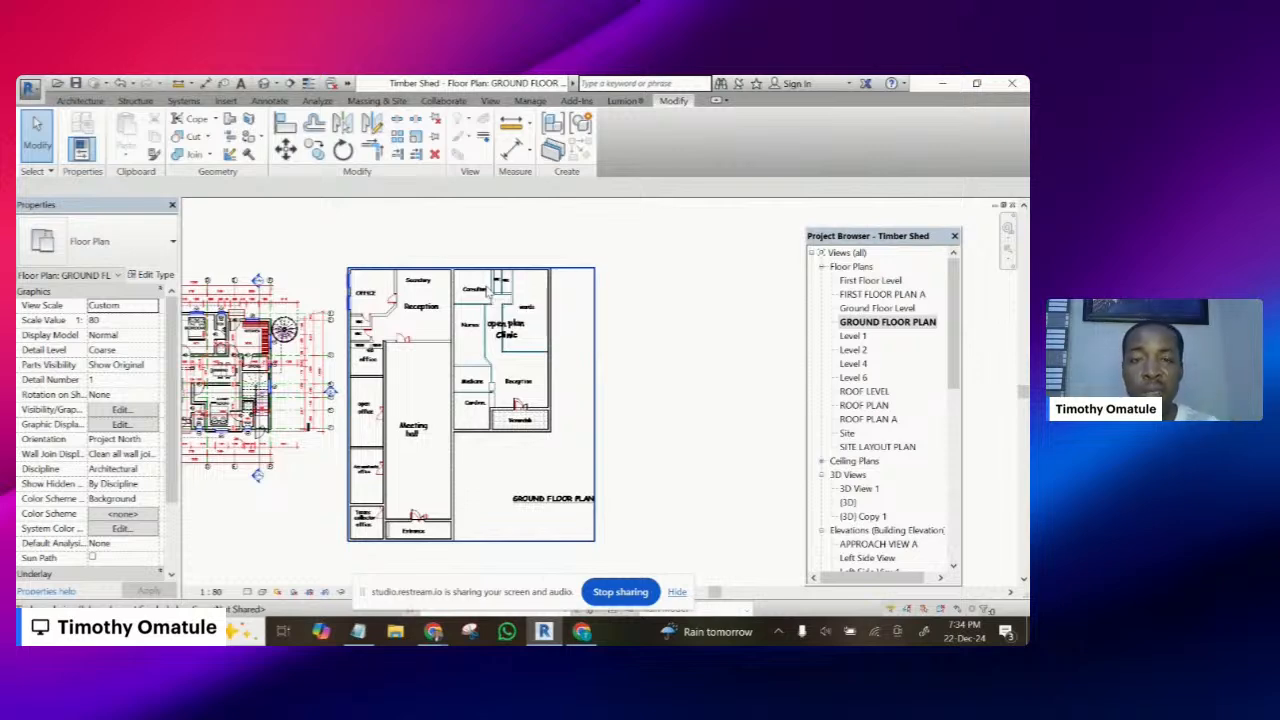
pyautogui.click(620, 249)
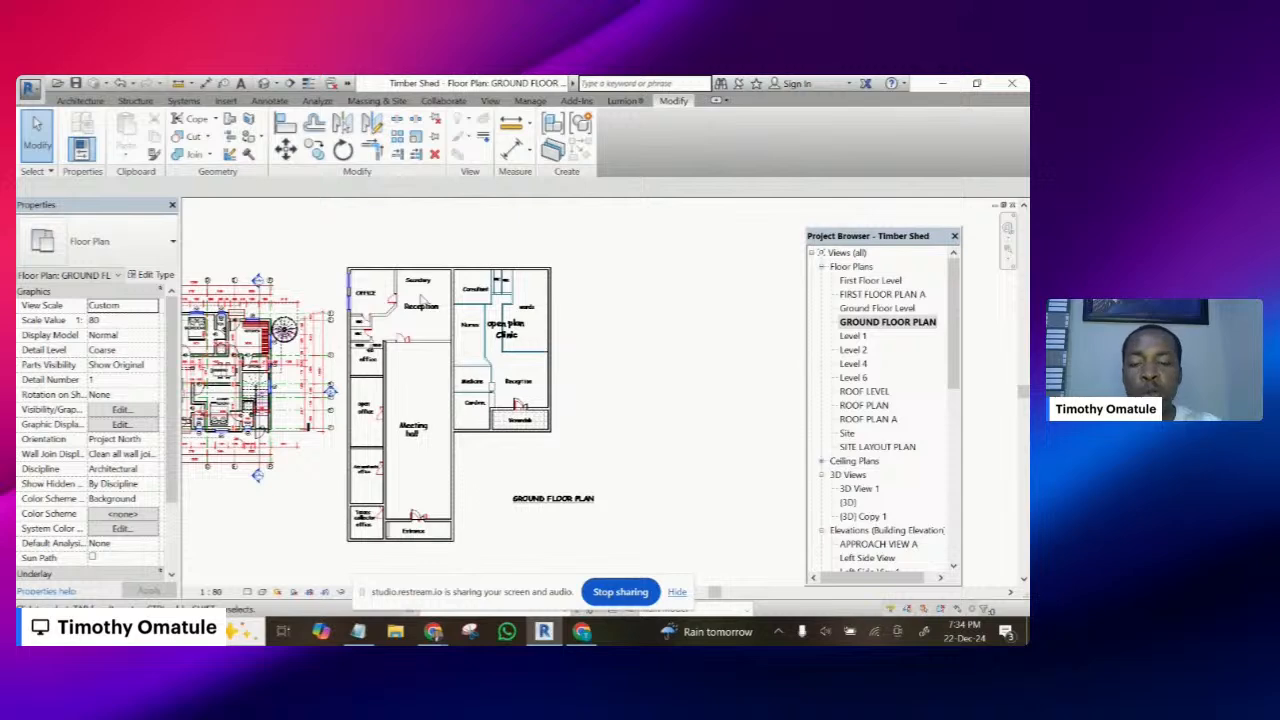
pyautogui.scroll(5, 422, 300)
pyautogui.scroll(-2, 418, 302)
pyautogui.scroll(-2, 362, 302)
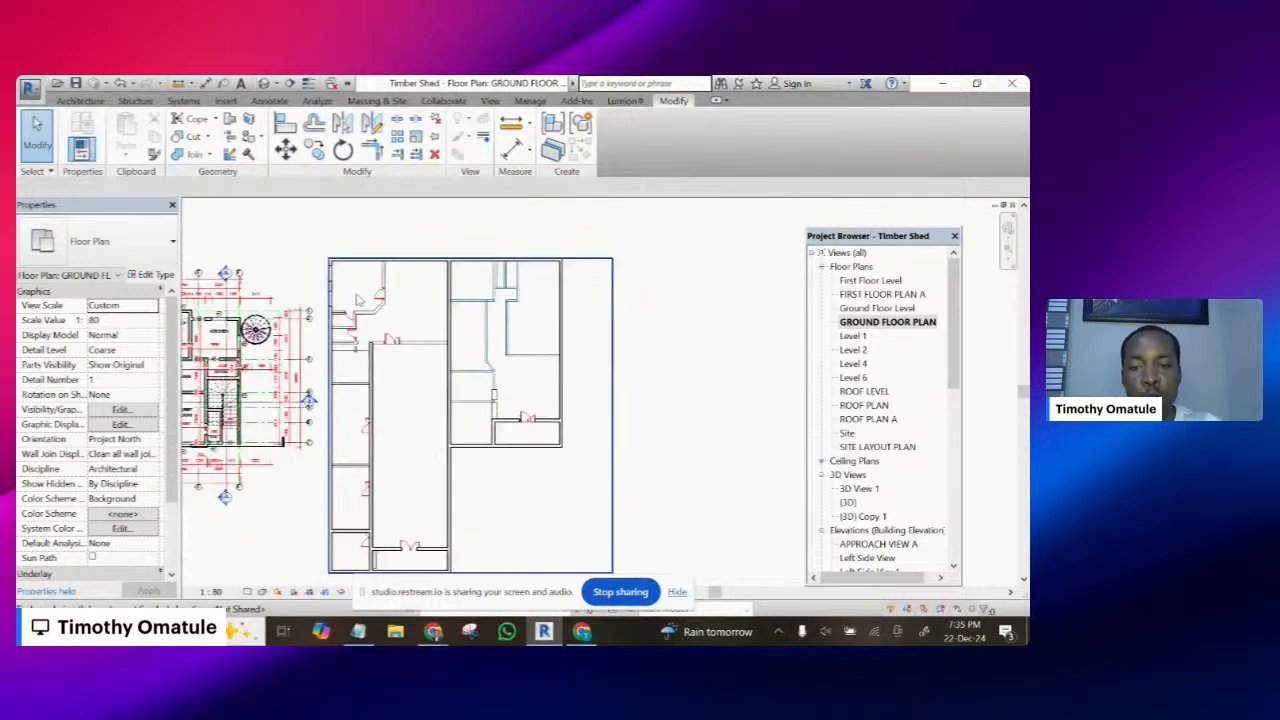
pyautogui.scroll(-2, 357, 299)
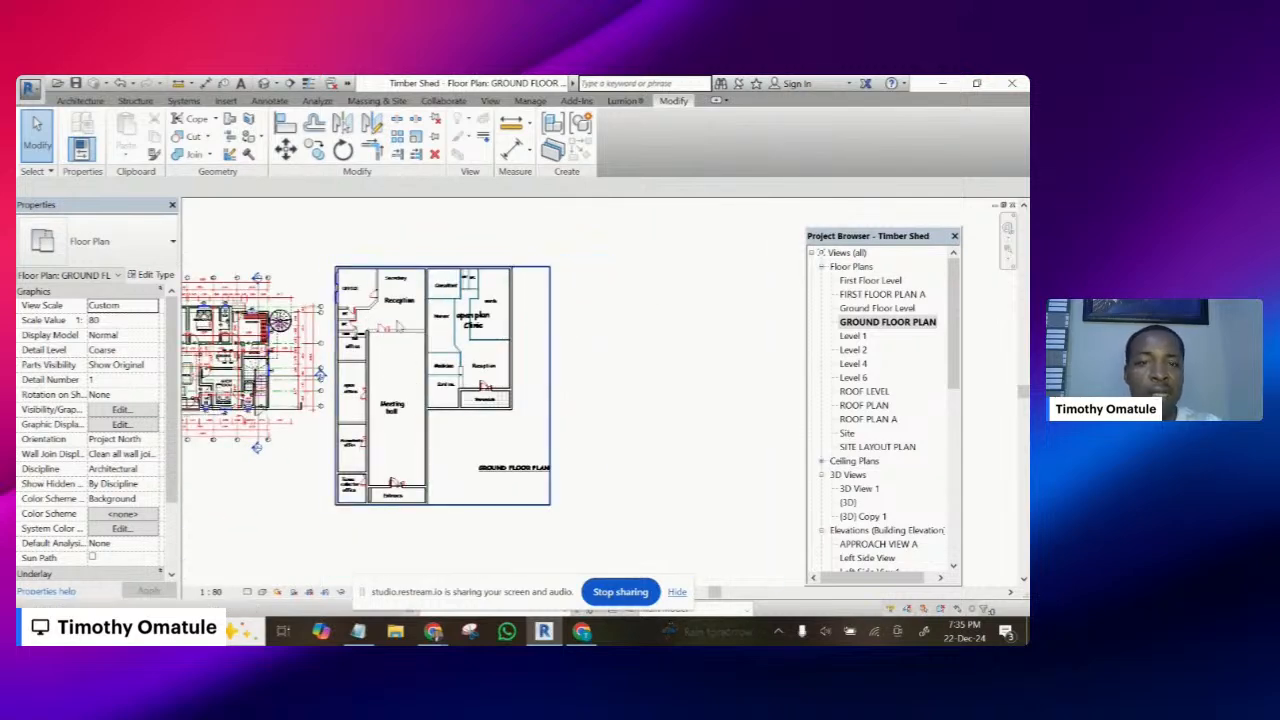
pyautogui.scroll(3, 398, 326)
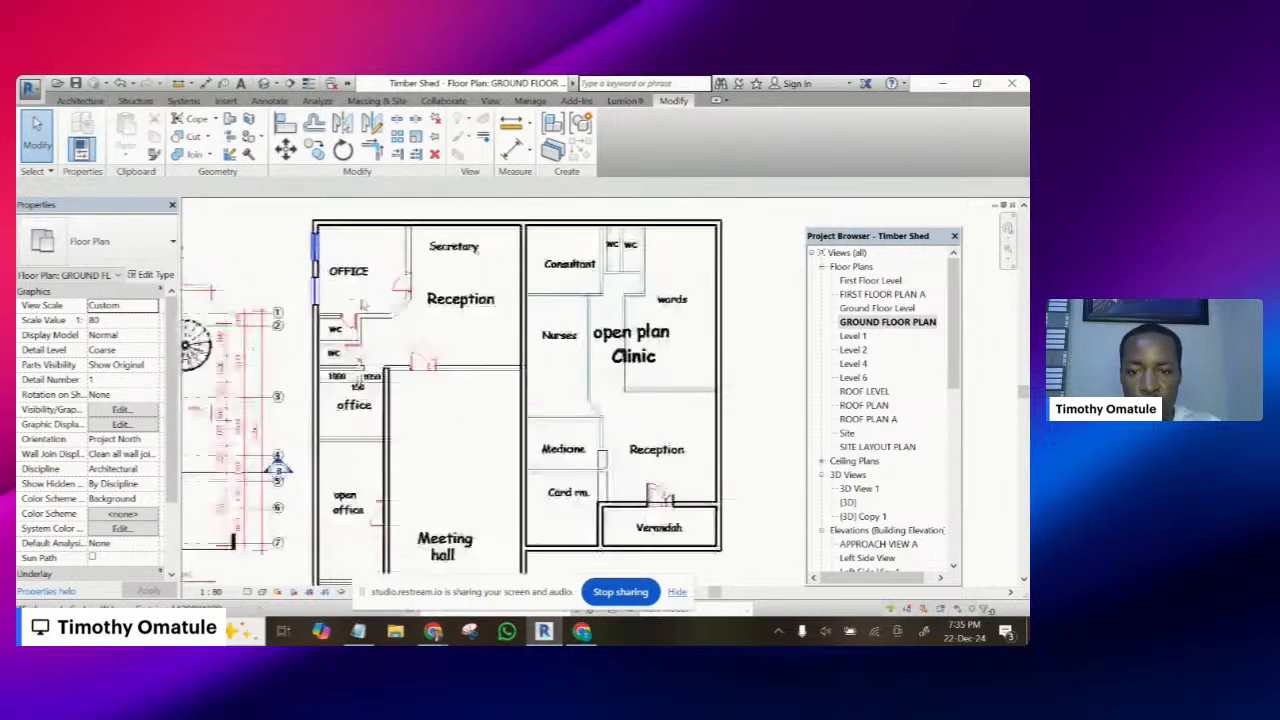
pyautogui.scroll(-1, 362, 305)
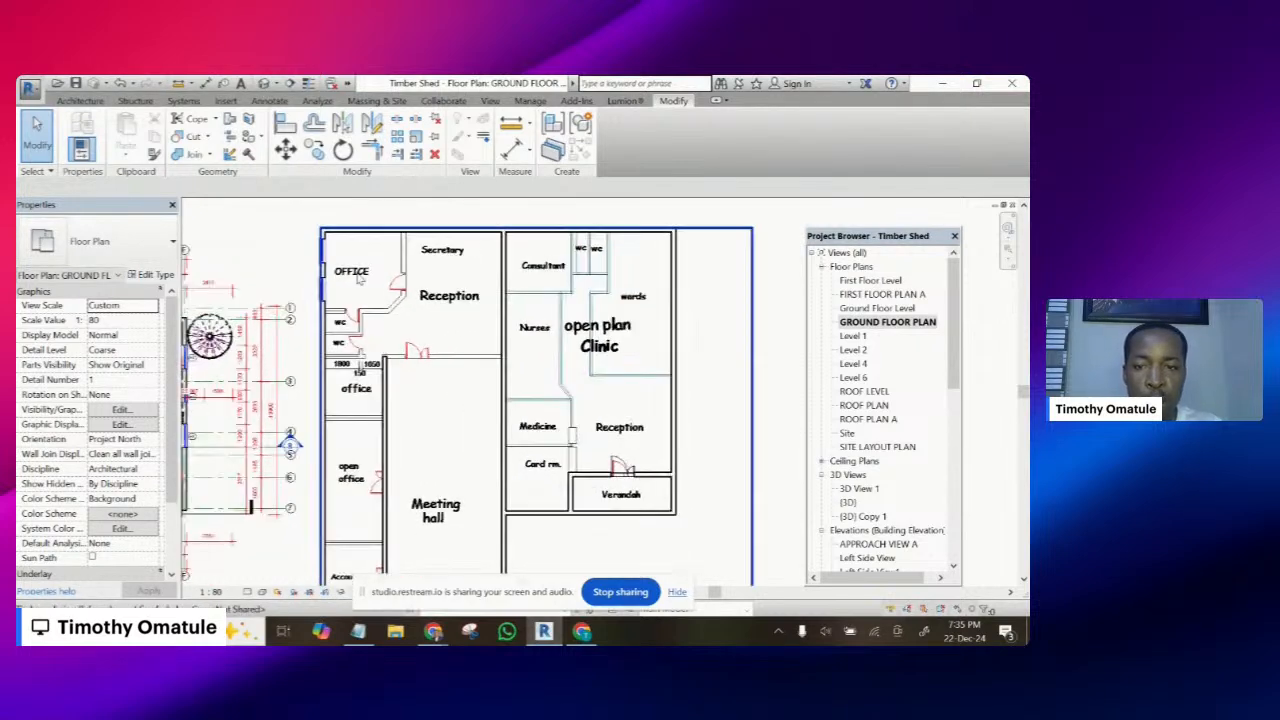
pyautogui.scroll(-2, 360, 280)
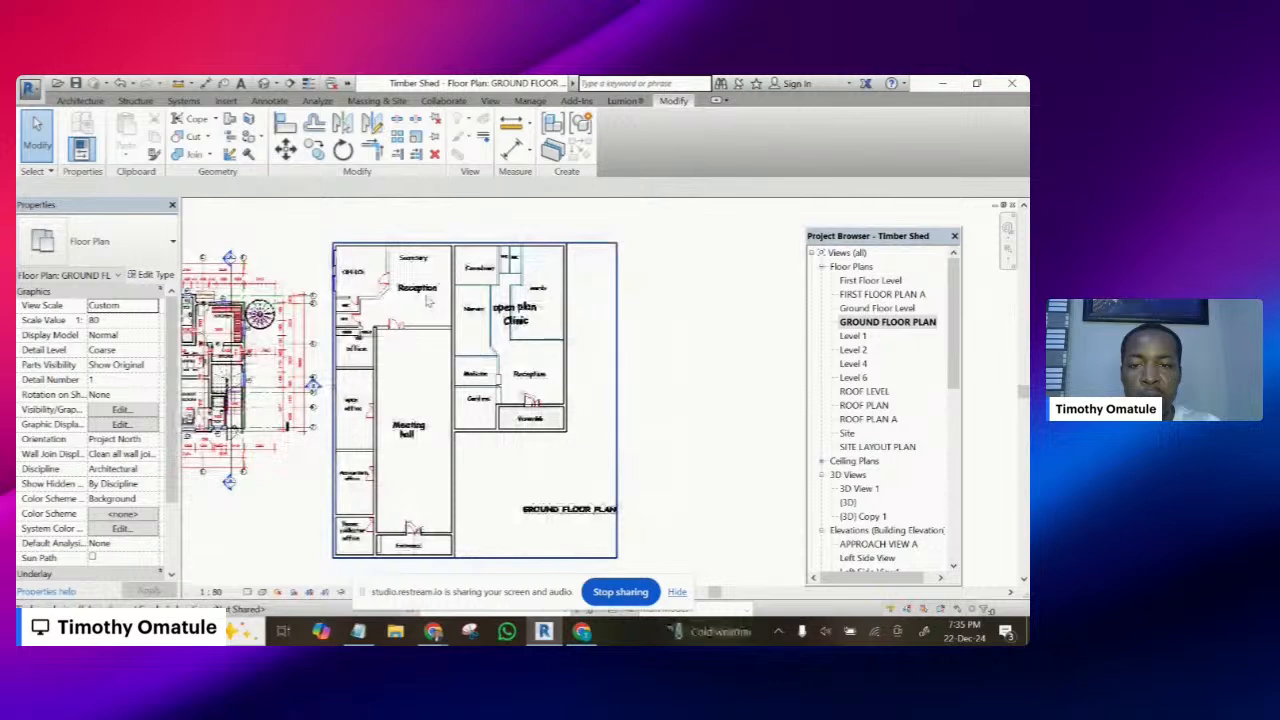
# - Move the imported Timber admin gfl.dwg drawing horizontally to the right, offset from the modelled outer walls
pyautogui.click(426, 301)
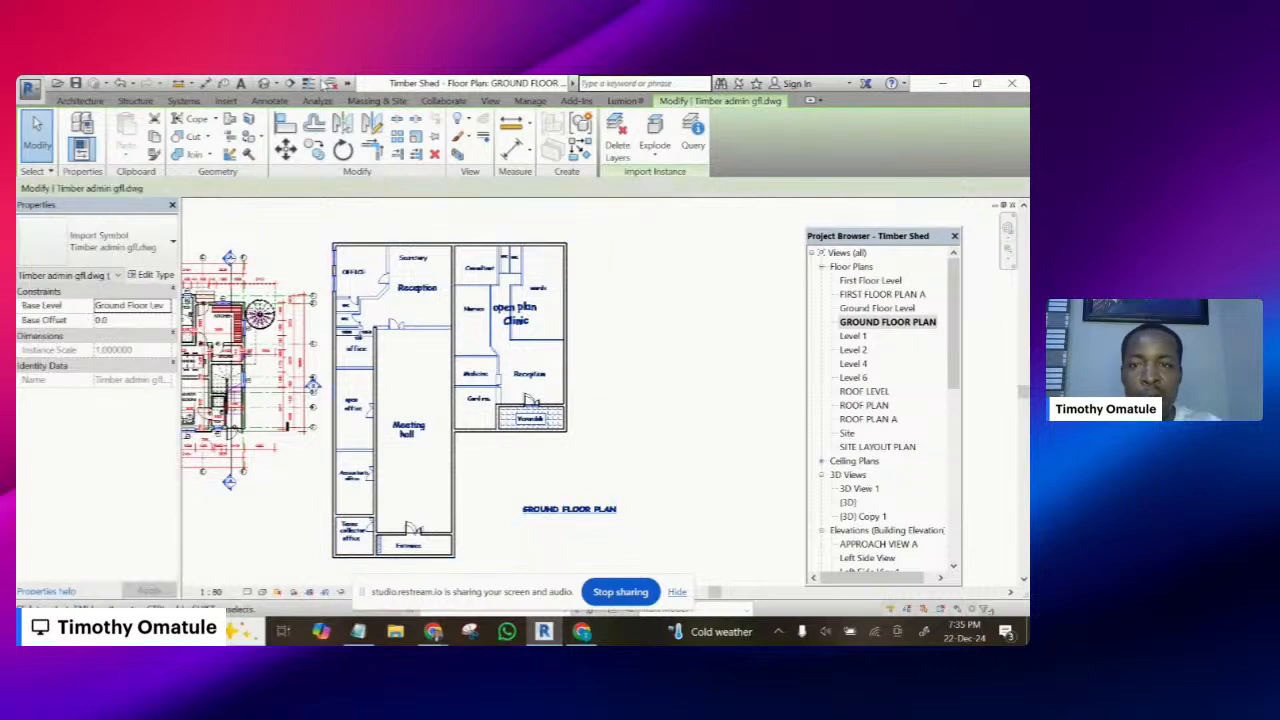
pyautogui.click(286, 149)
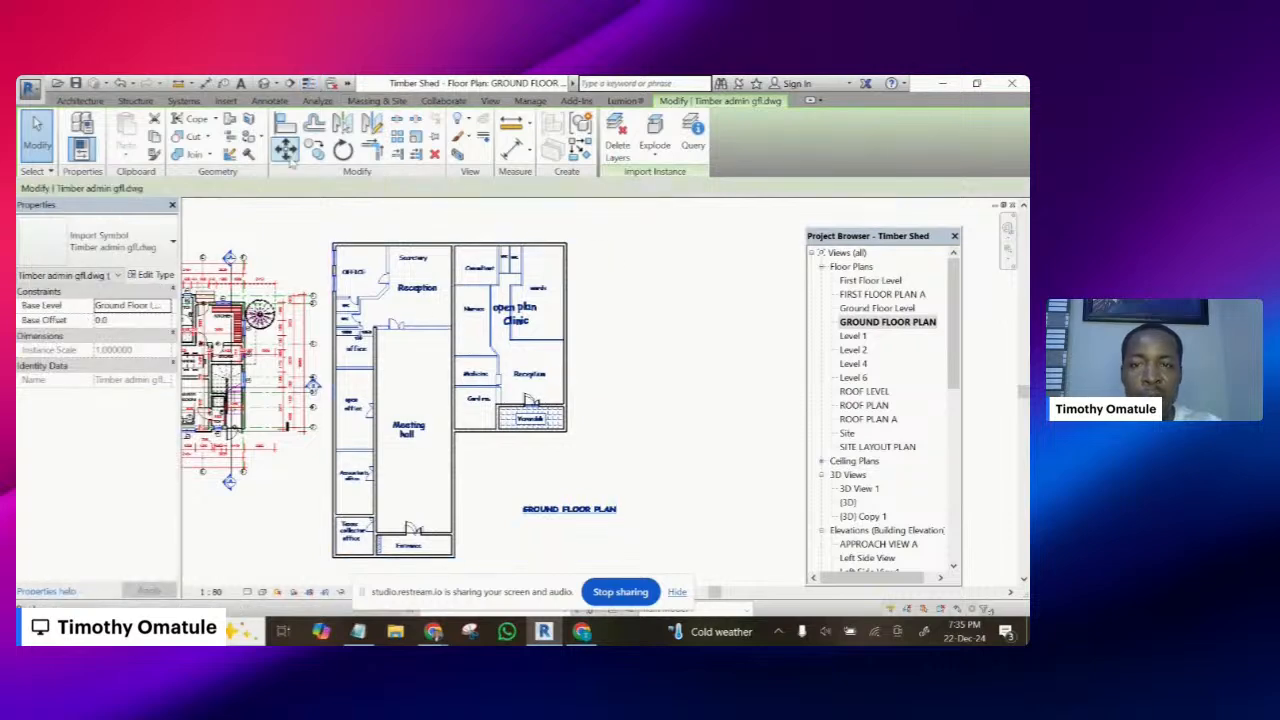
pyautogui.click(334, 207)
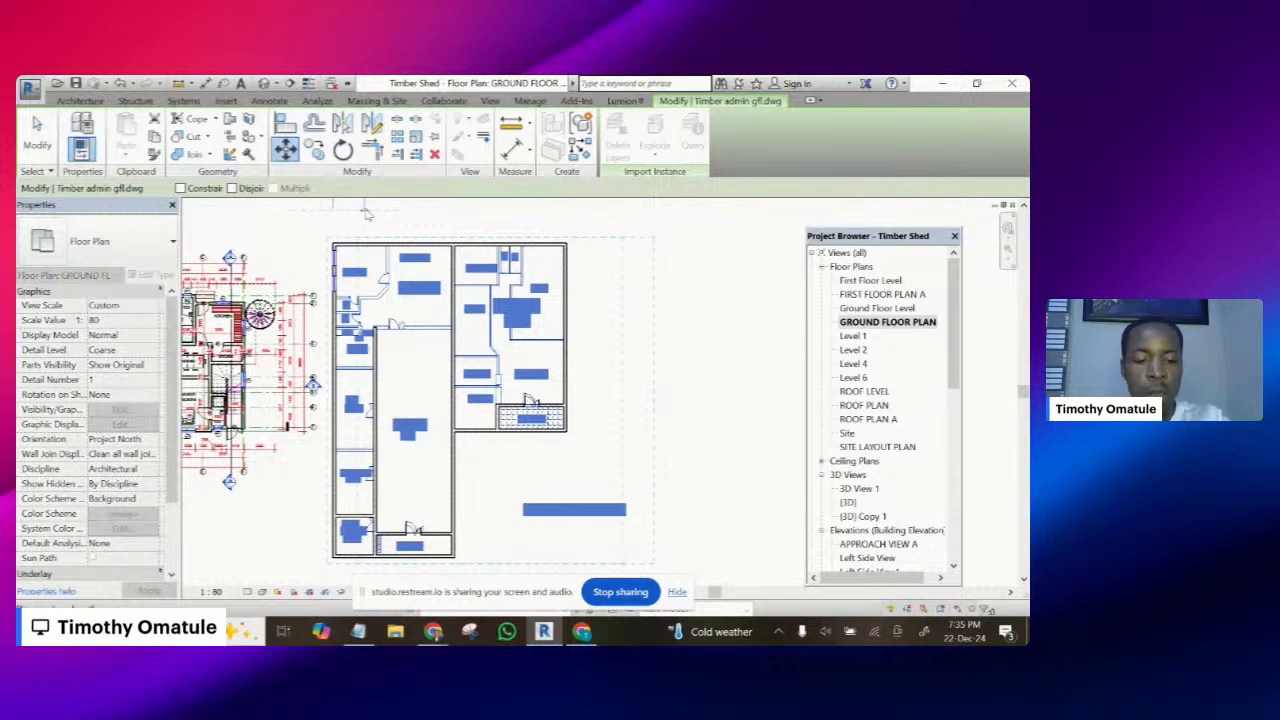
pyautogui.scroll(-3, 354, 275)
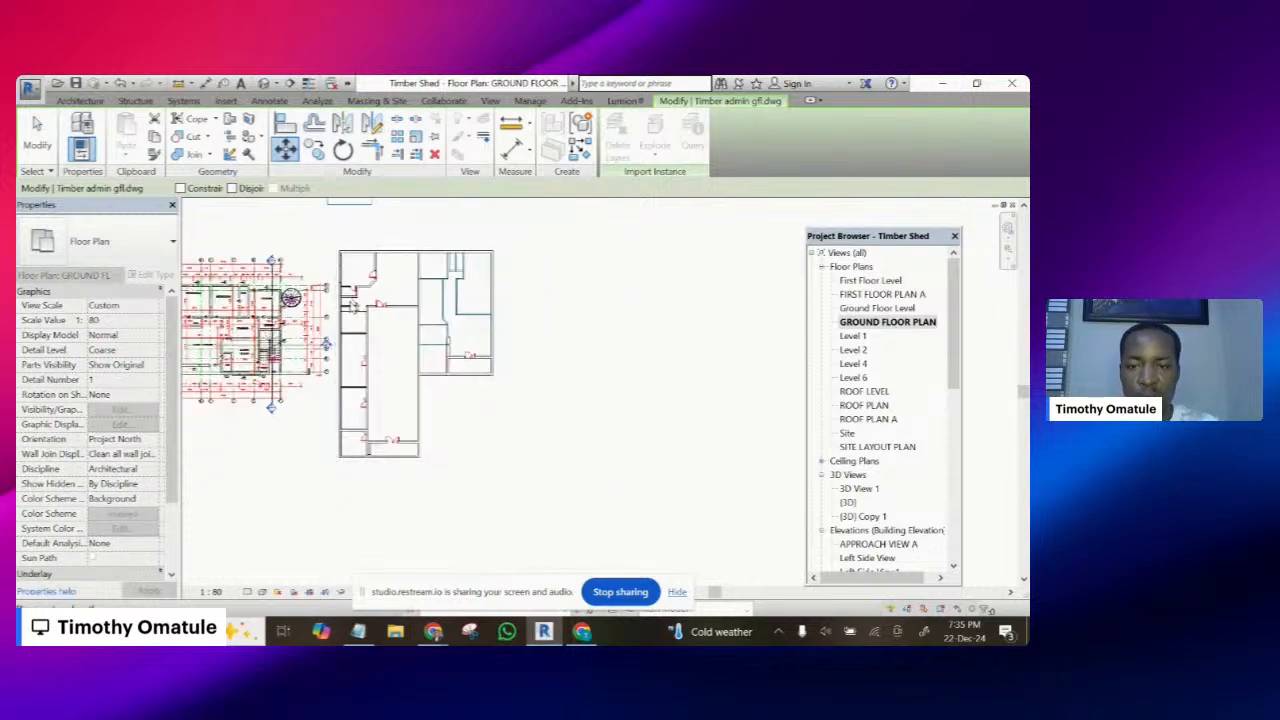
pyautogui.scroll(1, 370, 221)
pyautogui.scroll(3, 374, 260)
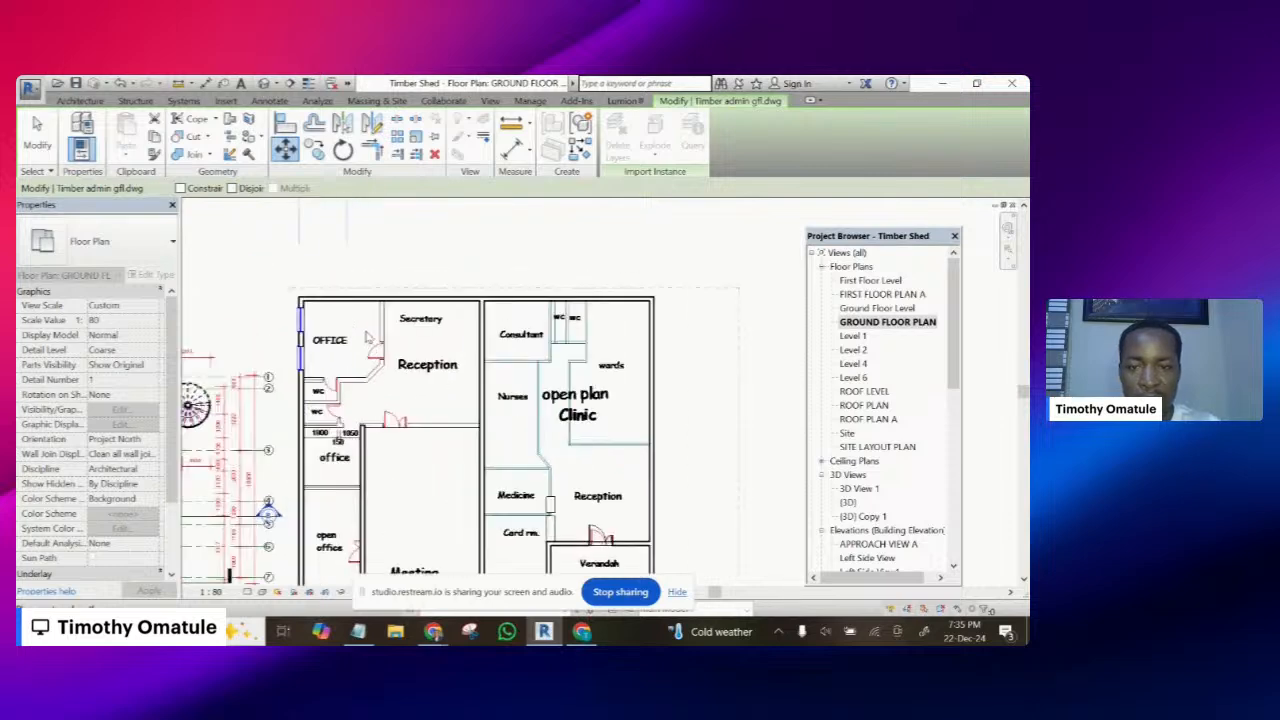
pyautogui.scroll(-2, 375, 256)
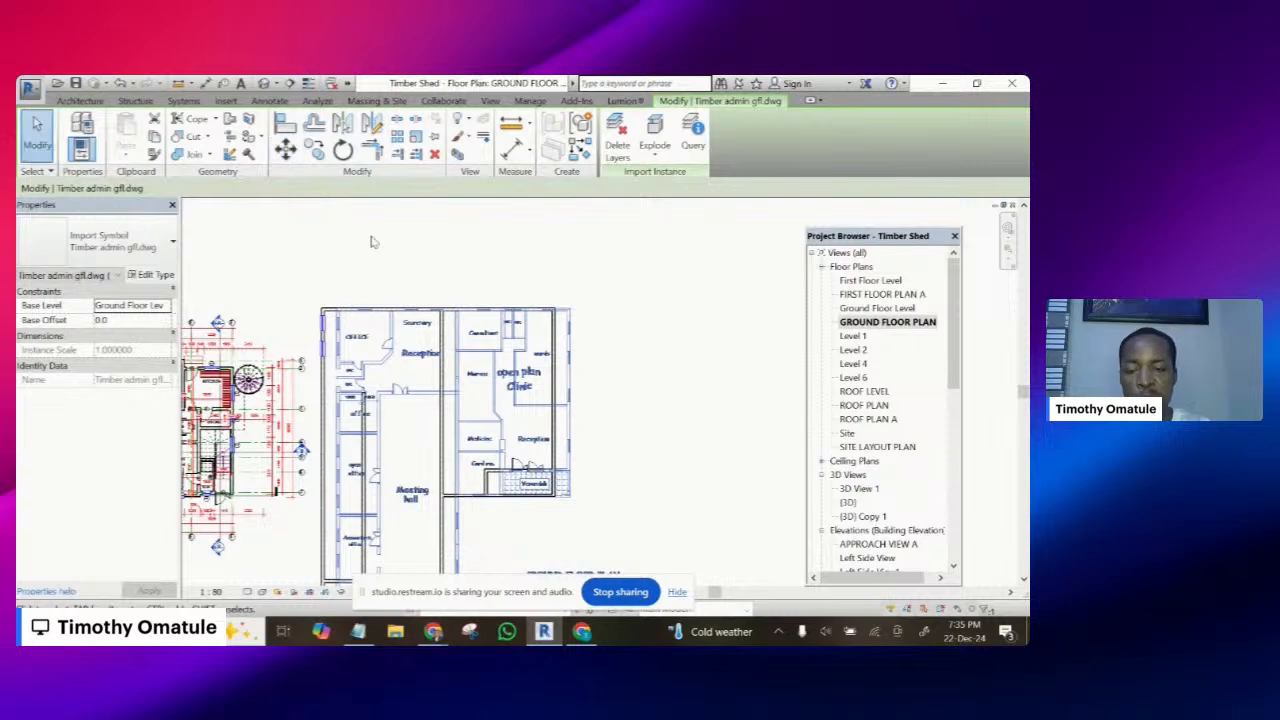
pyautogui.scroll(5, 326, 368)
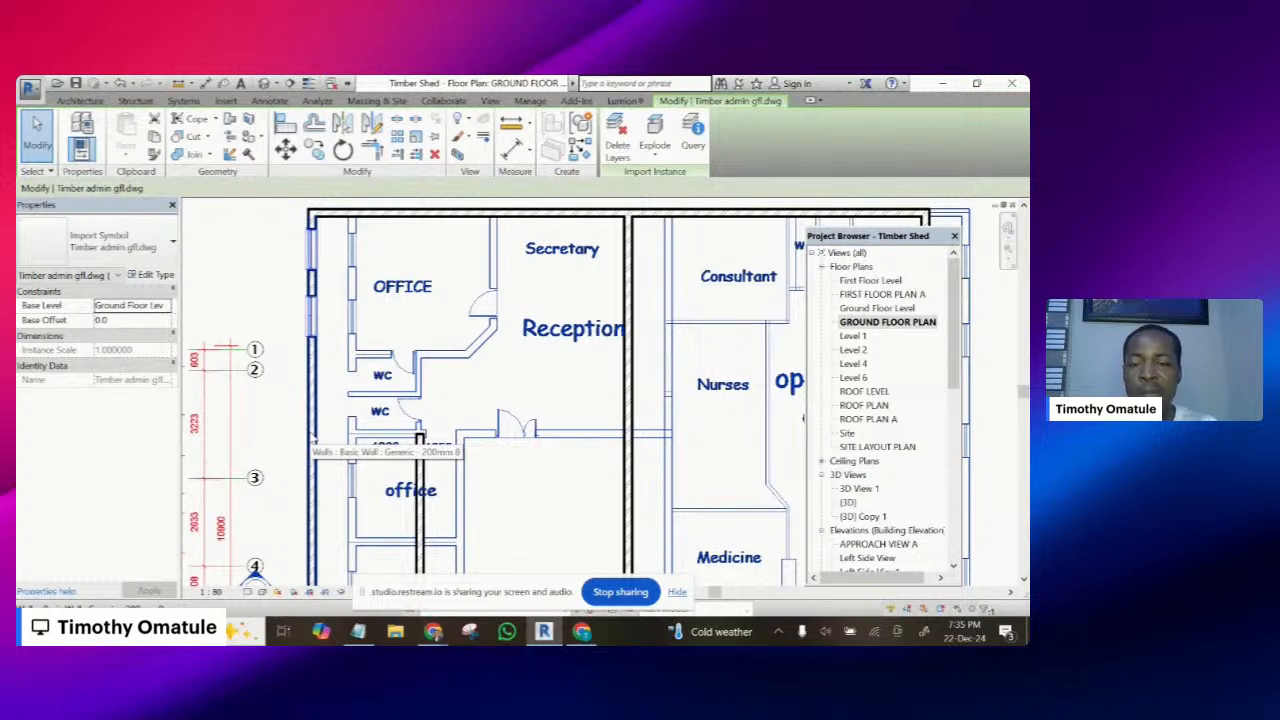
pyautogui.scroll(-2, 312, 320)
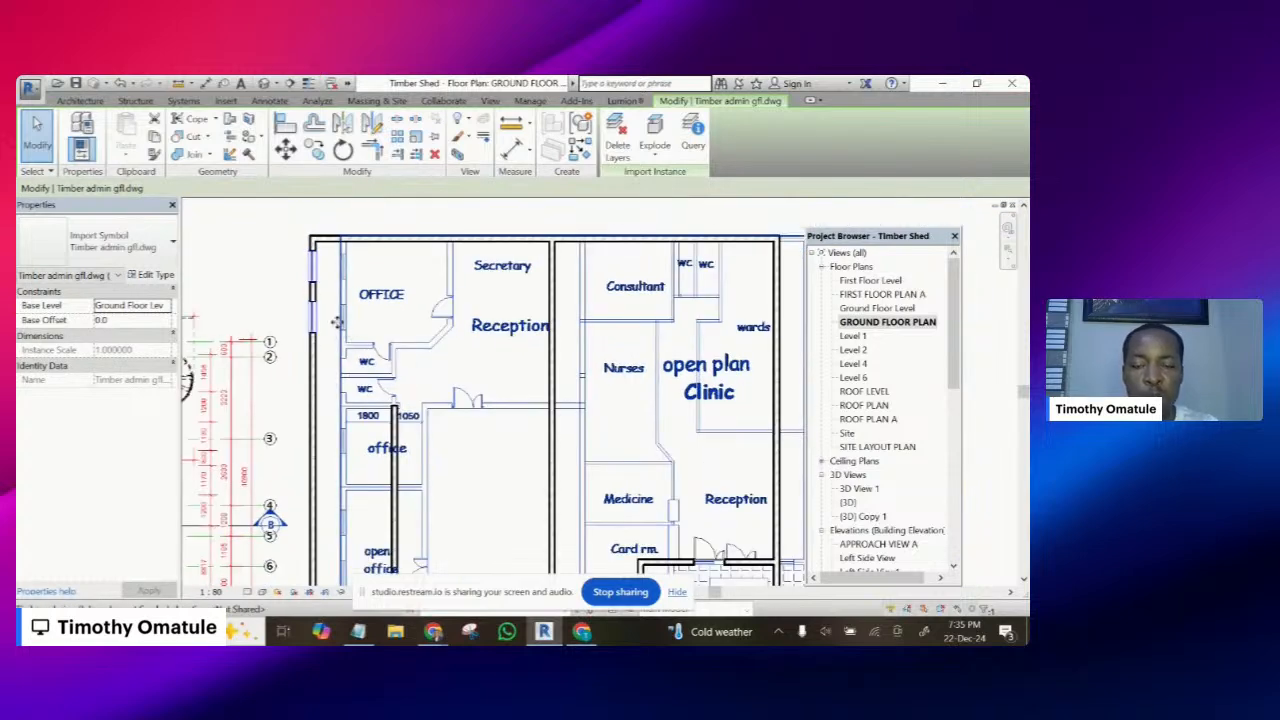
pyautogui.scroll(-2, 356, 272)
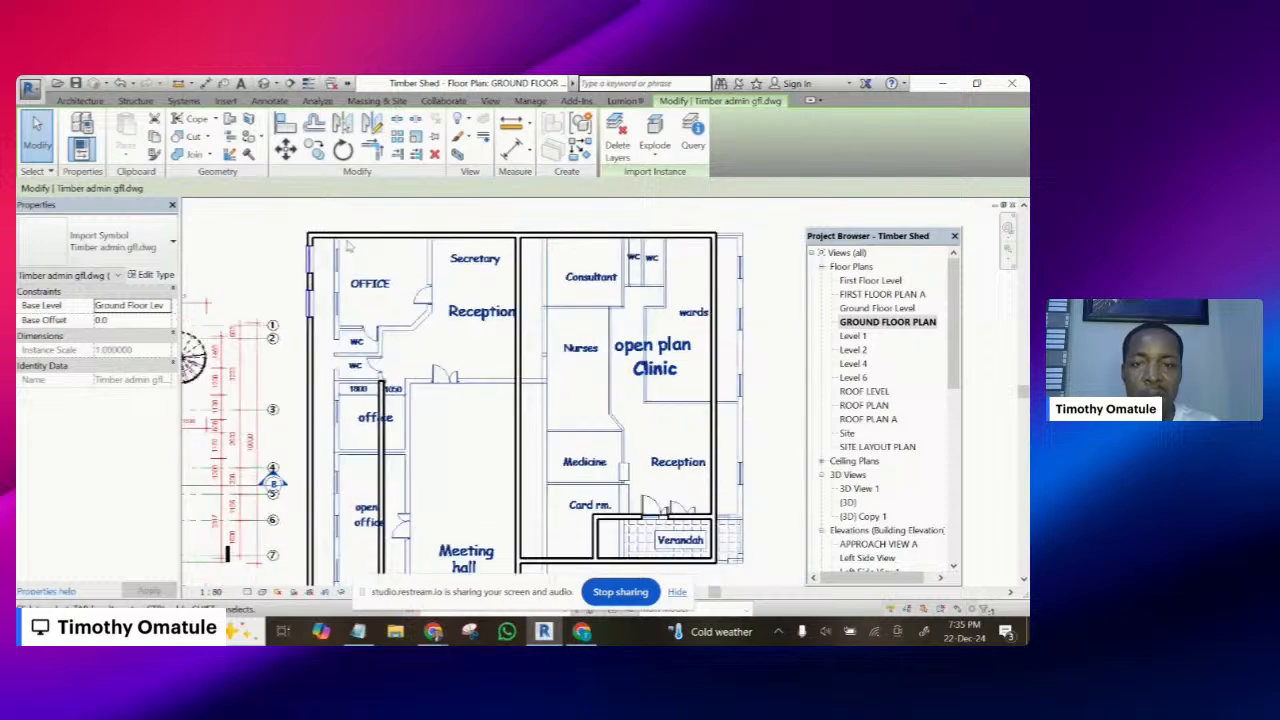
pyautogui.scroll(2, 318, 310)
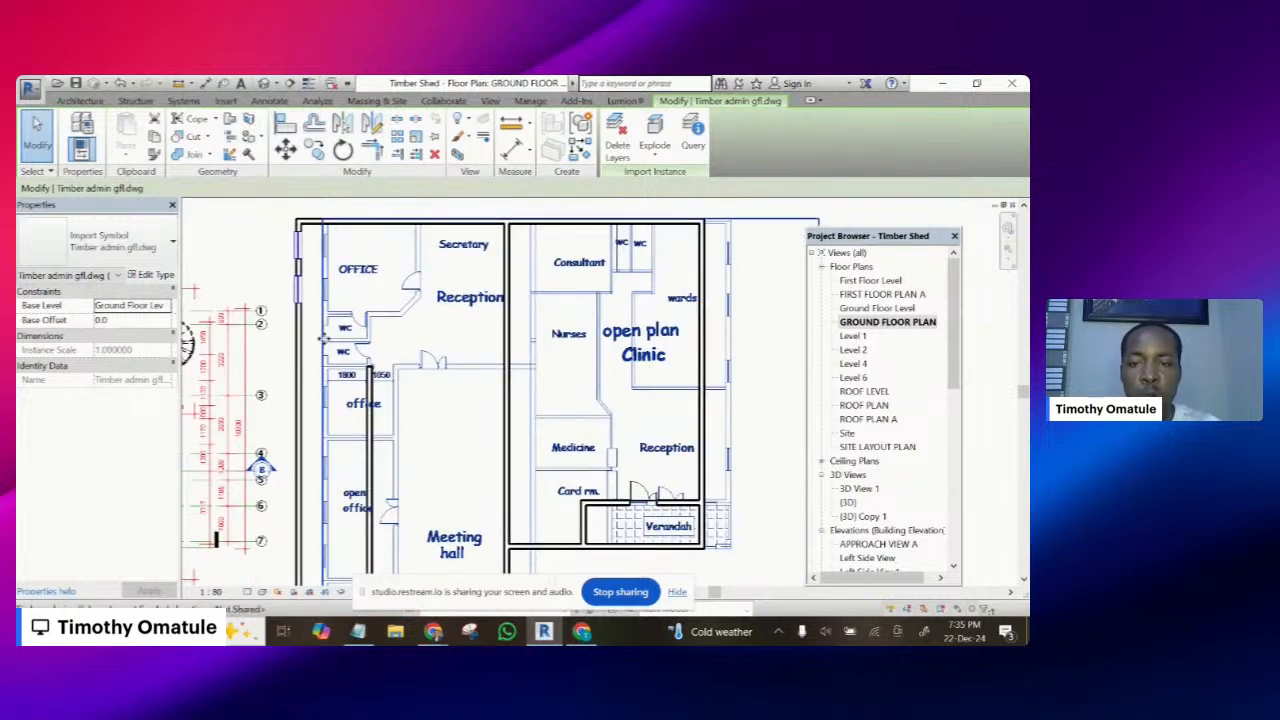
# - Place a Curtain wl 1200X1800 window, similar to the one beside OFFICE, in the outer wall opposite the office below the WCs
pyautogui.scroll(3, 316, 308)
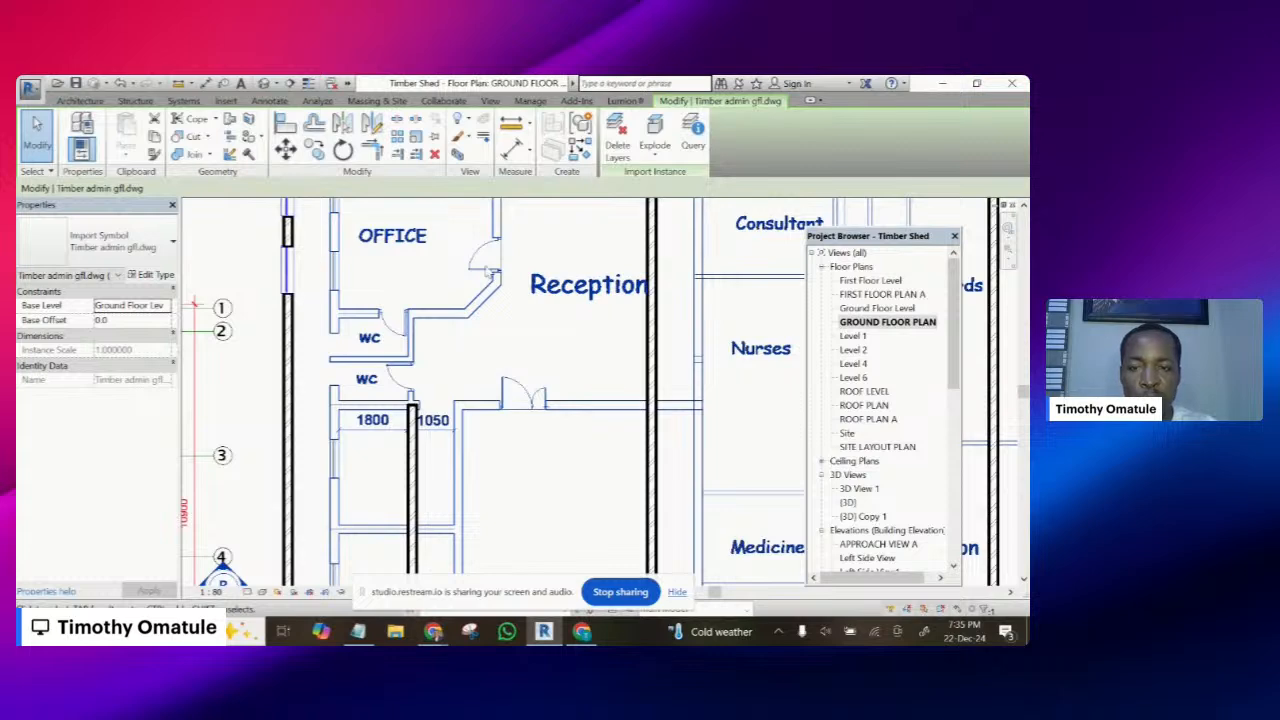
pyautogui.click(289, 262)
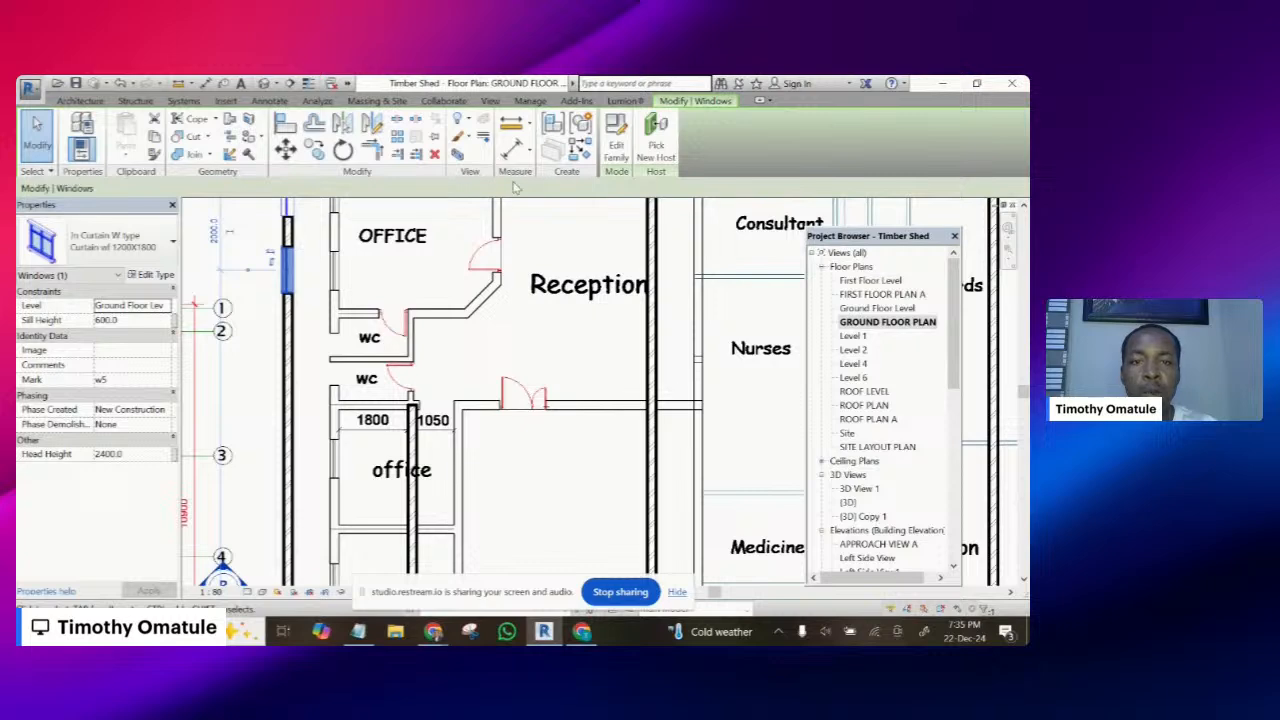
pyautogui.click(580, 148)
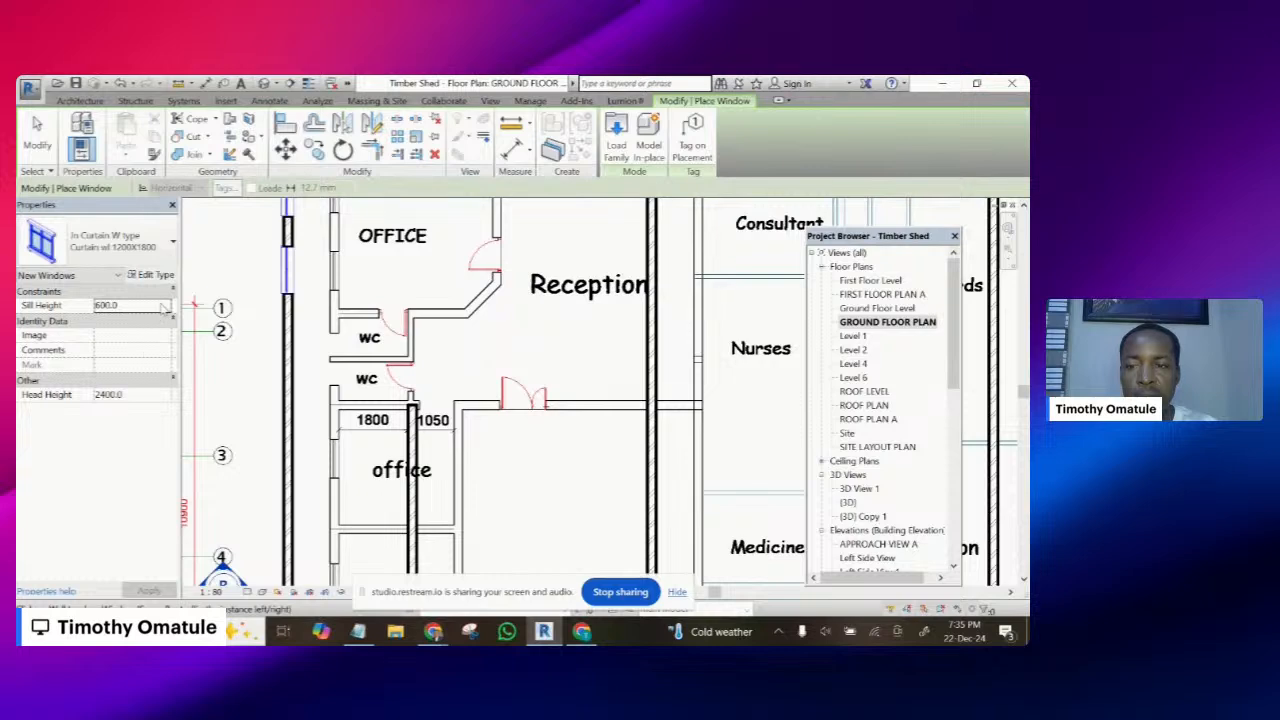
pyautogui.click(162, 304)
pyautogui.click(172, 292)
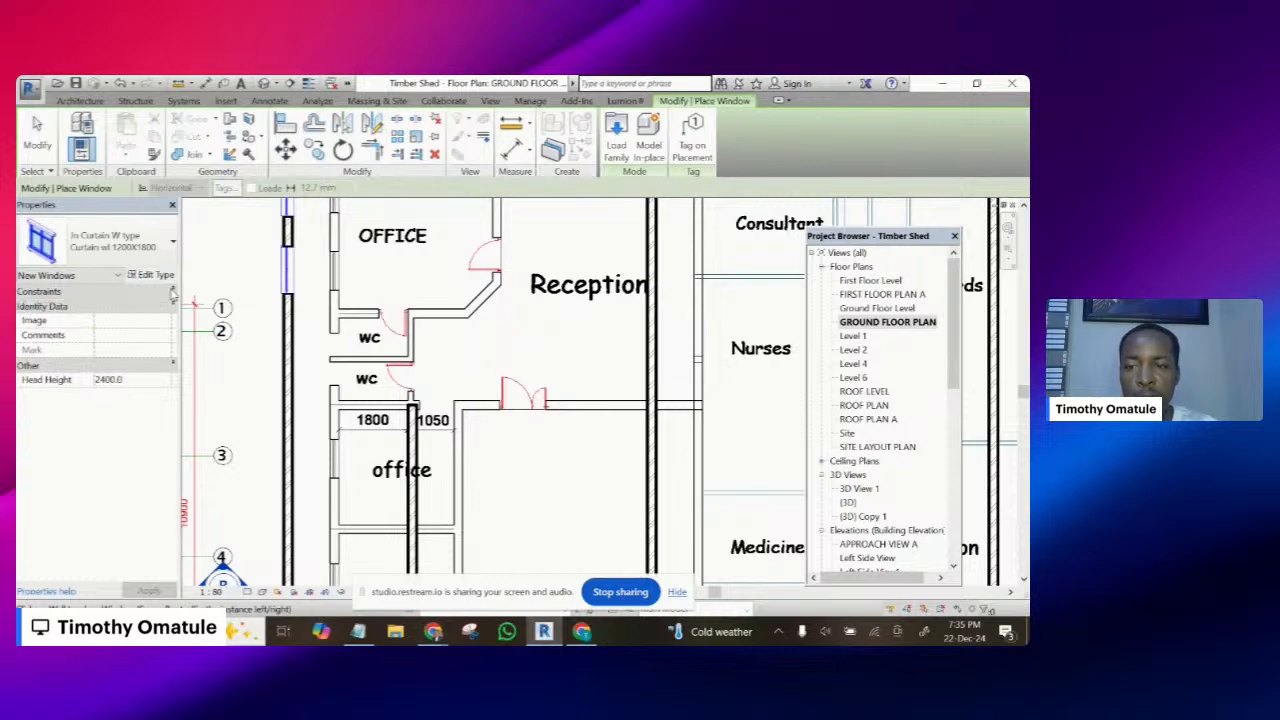
pyautogui.click(172, 292)
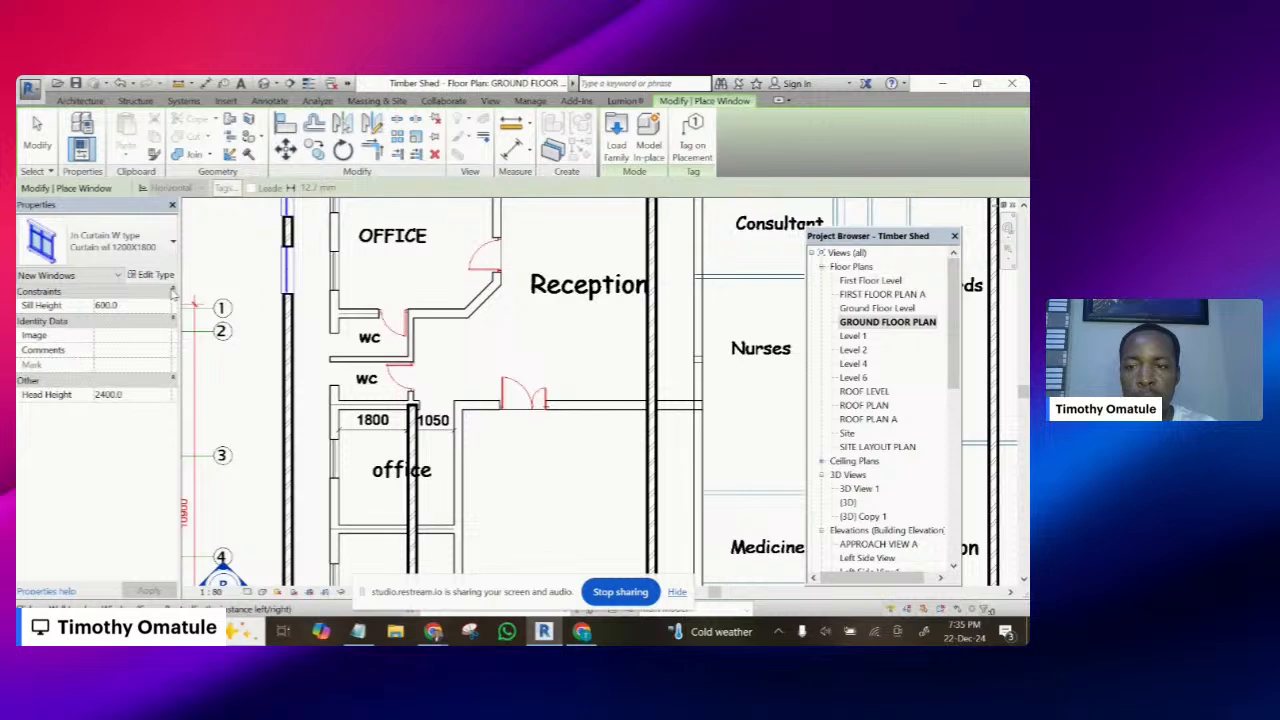
pyautogui.click(172, 292)
pyautogui.scroll(-3, 400, 330)
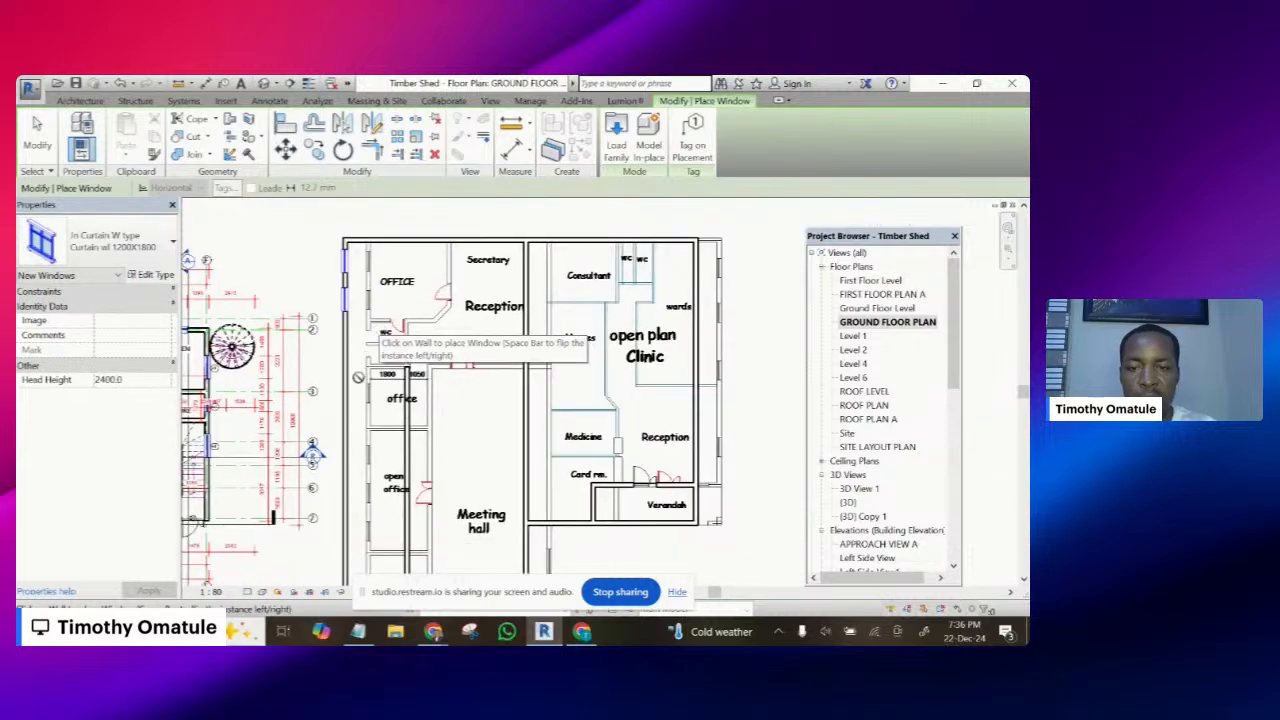
pyautogui.scroll(5, 350, 382)
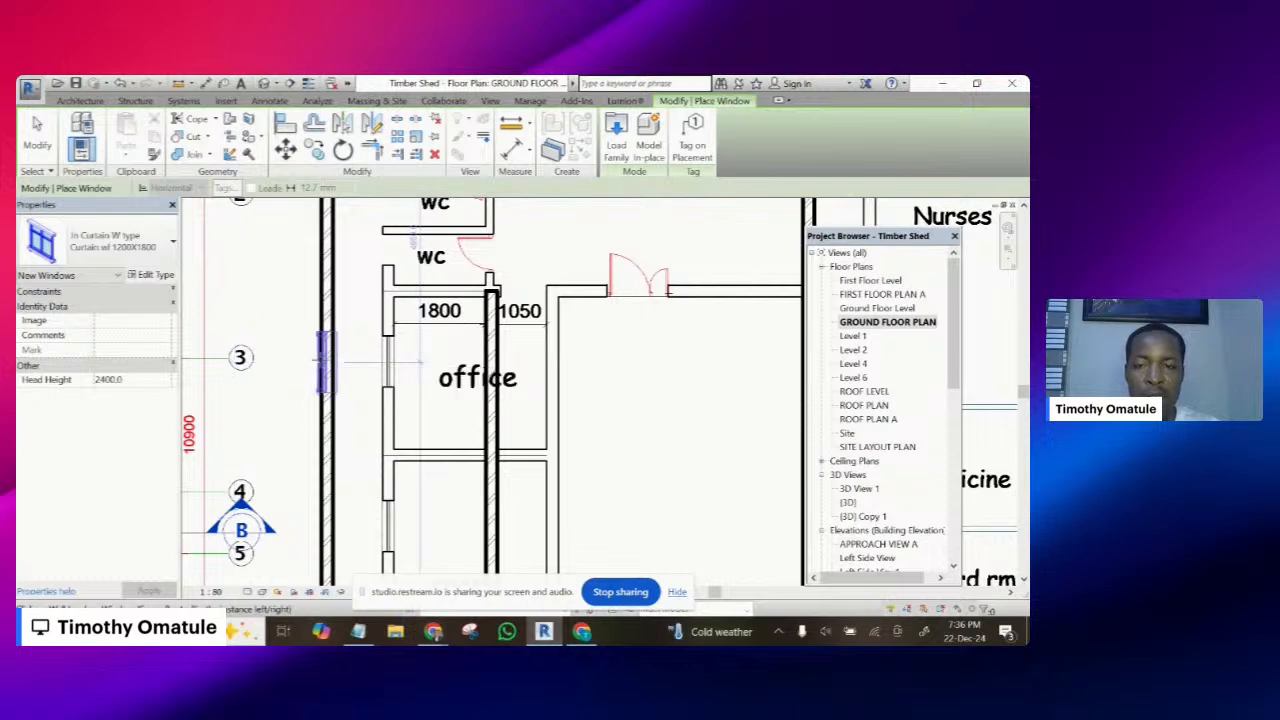
pyautogui.click(325, 362)
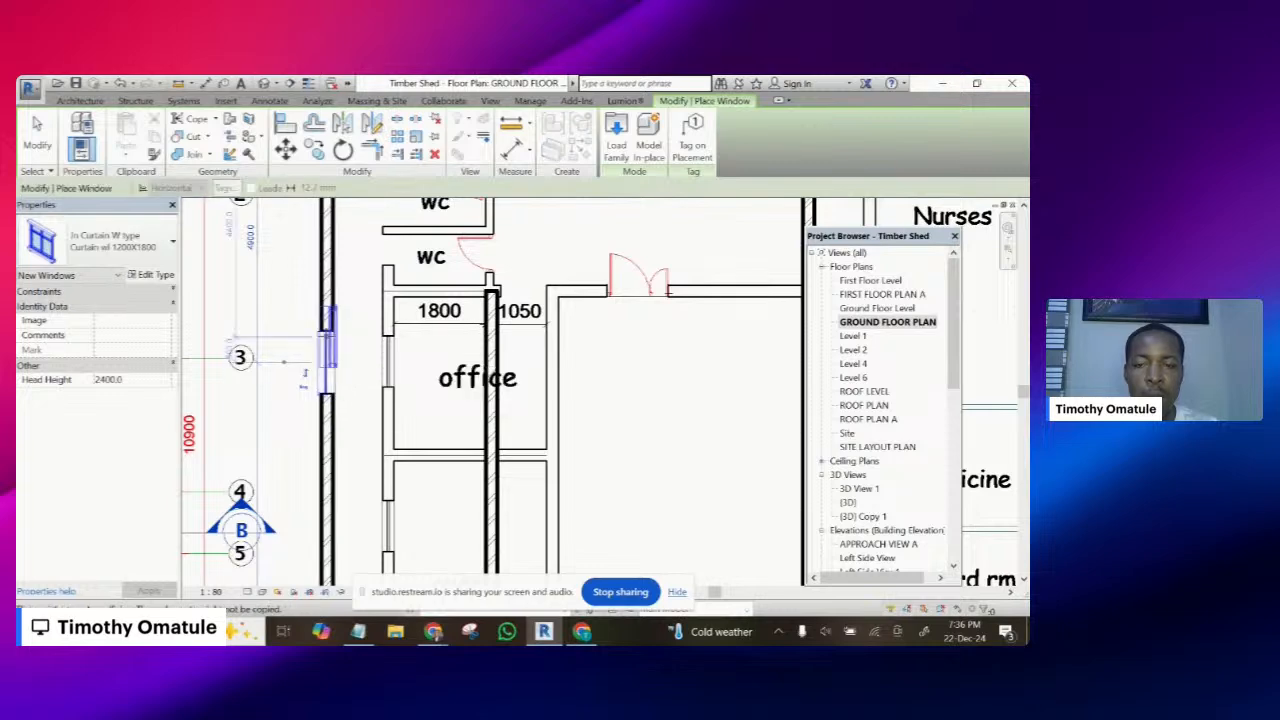
# - Place three Curtain wl 1200X1800 windows in the outer wall opposite the open office, level with the drawing's window openings
pyautogui.scroll(-3, 324, 291)
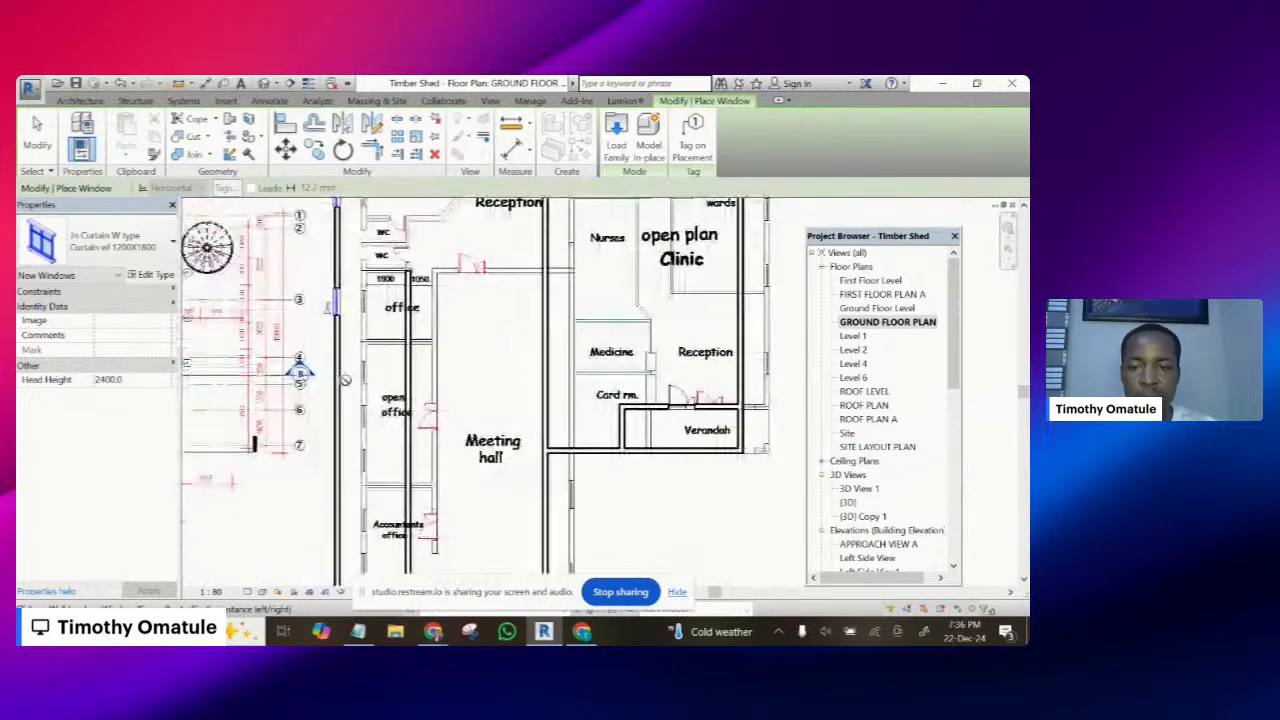
pyautogui.scroll(2, 341, 372)
pyautogui.scroll(2, 341, 372)
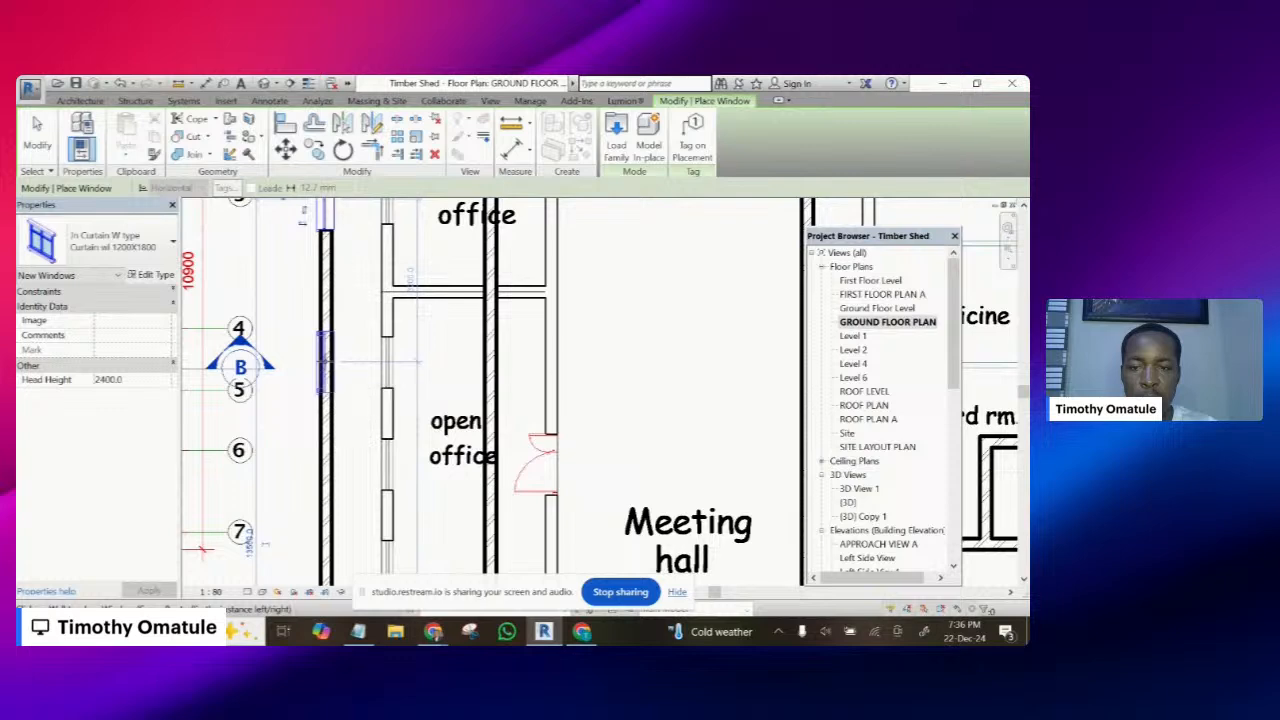
pyautogui.click(325, 366)
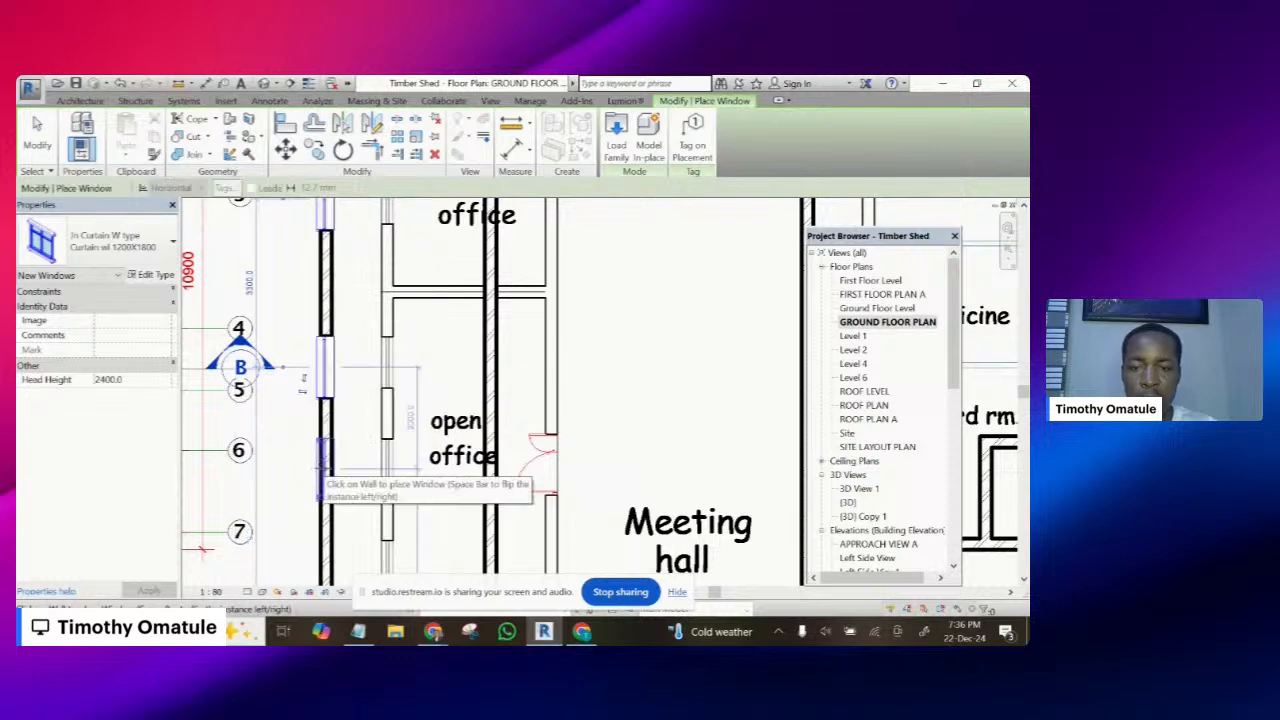
pyautogui.scroll(-3, 336, 356)
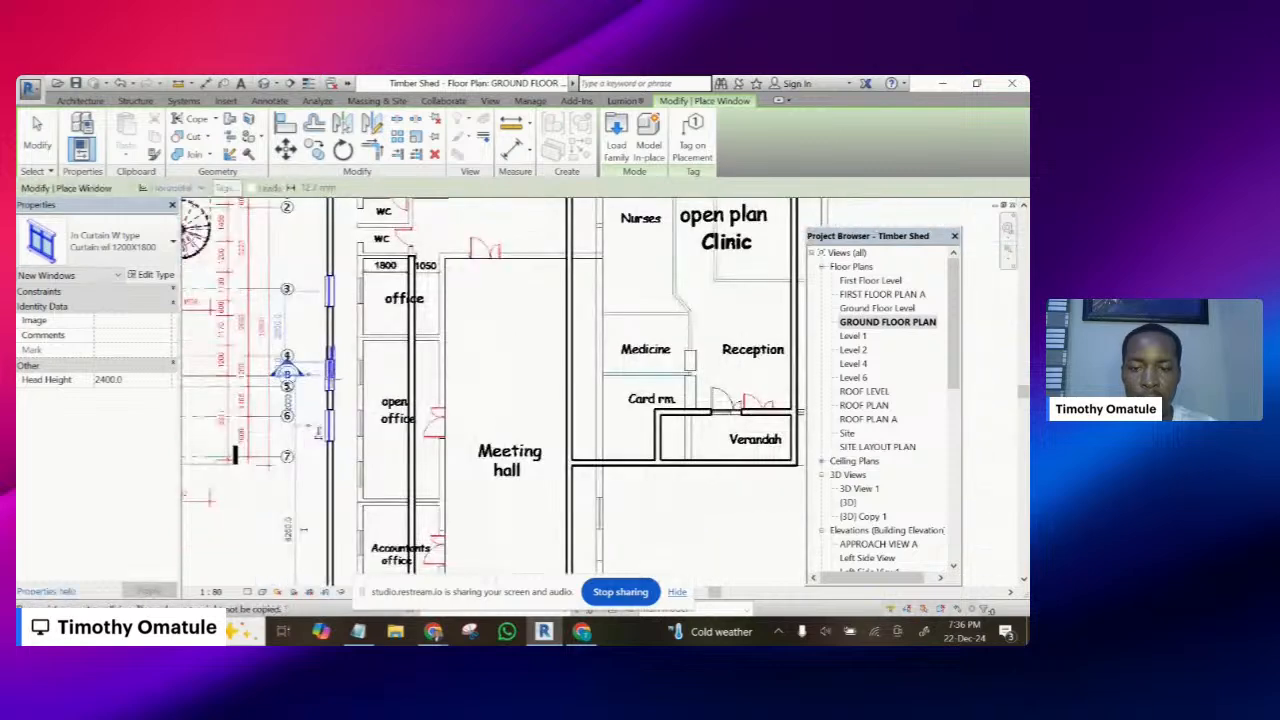
pyautogui.scroll(4, 324, 451)
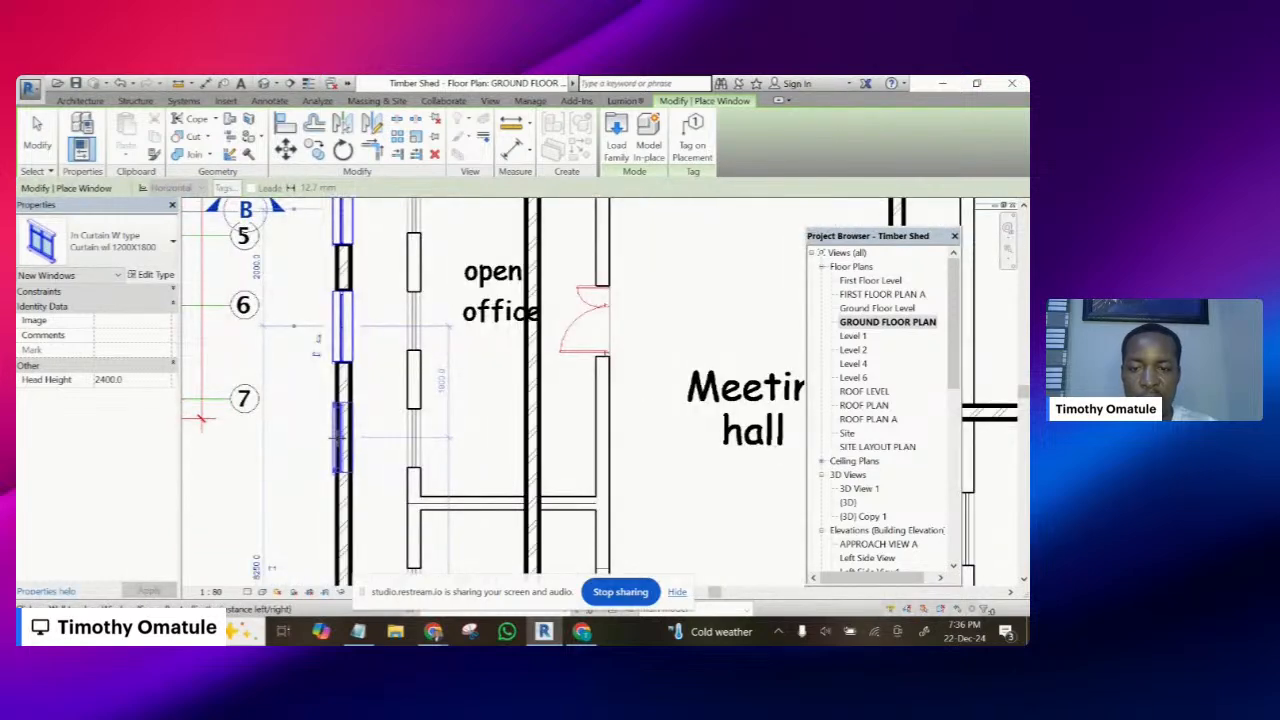
pyautogui.click(341, 438)
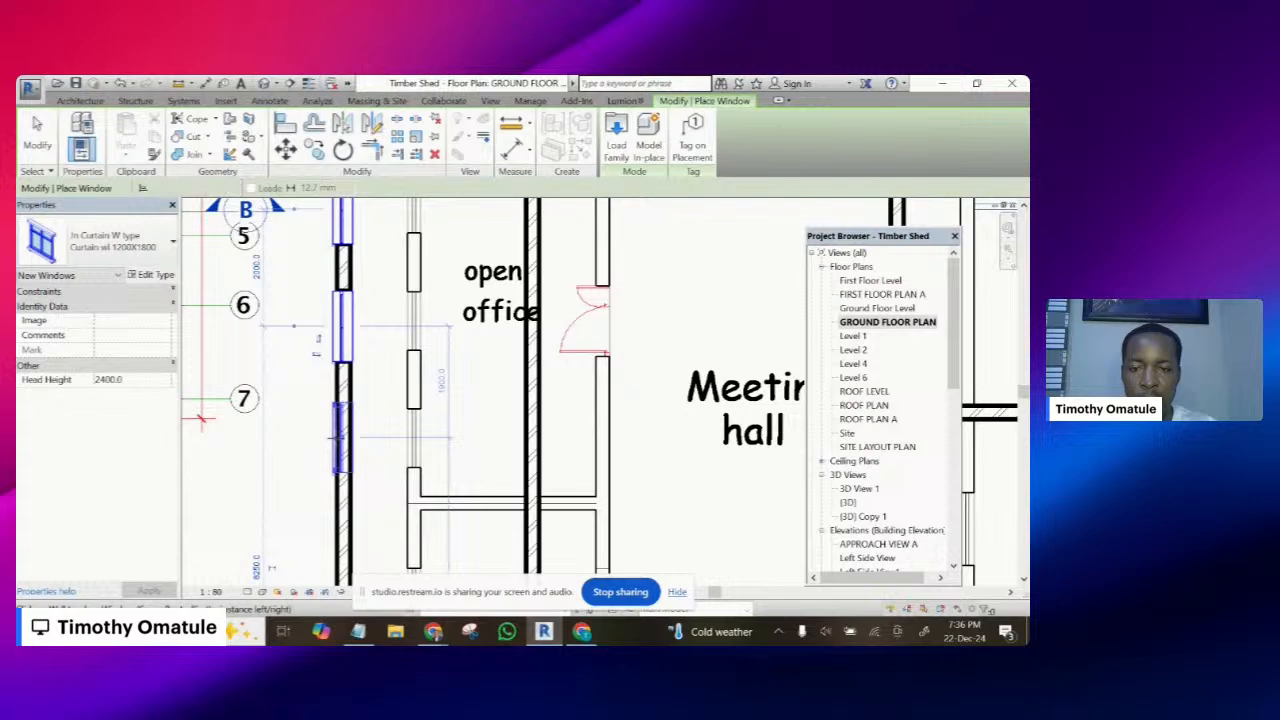
# - Add two 1200X1800 windows in the outer wall opposite the Accountants office and one beside the Taxes collector office
pyautogui.scroll(-4, 352, 406)
pyautogui.scroll(3, 368, 424)
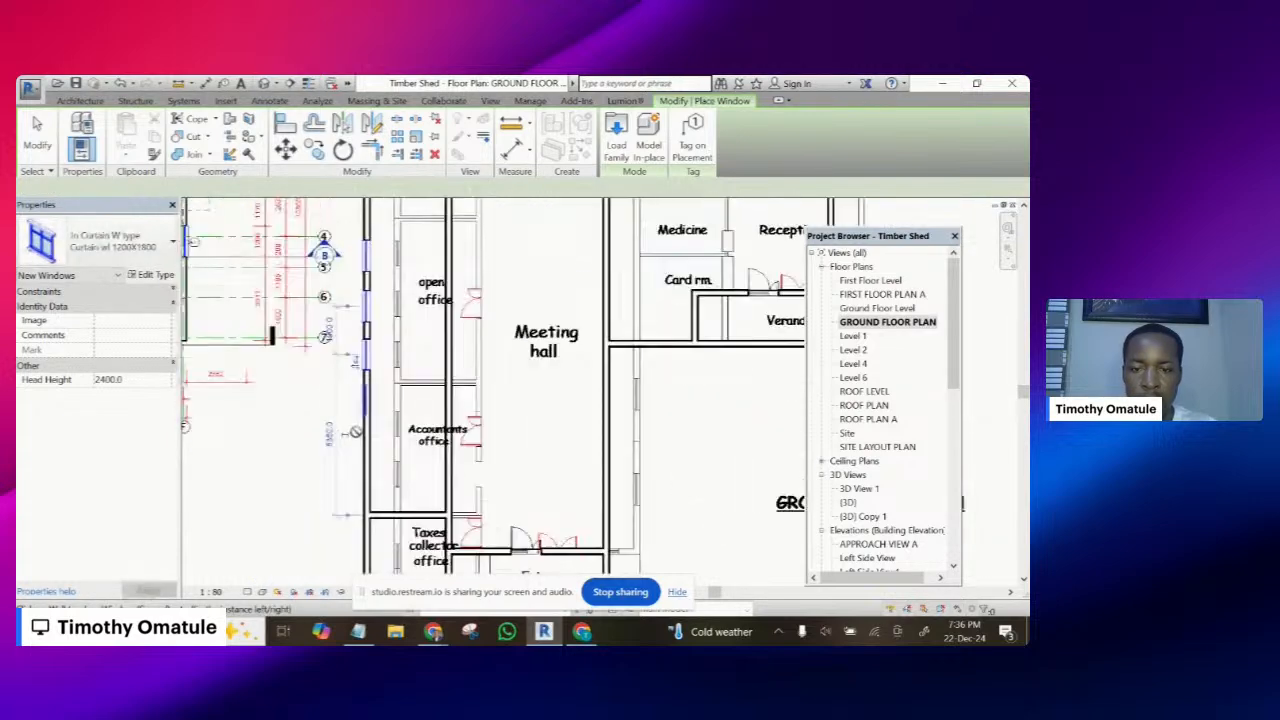
pyautogui.scroll(1, 368, 424)
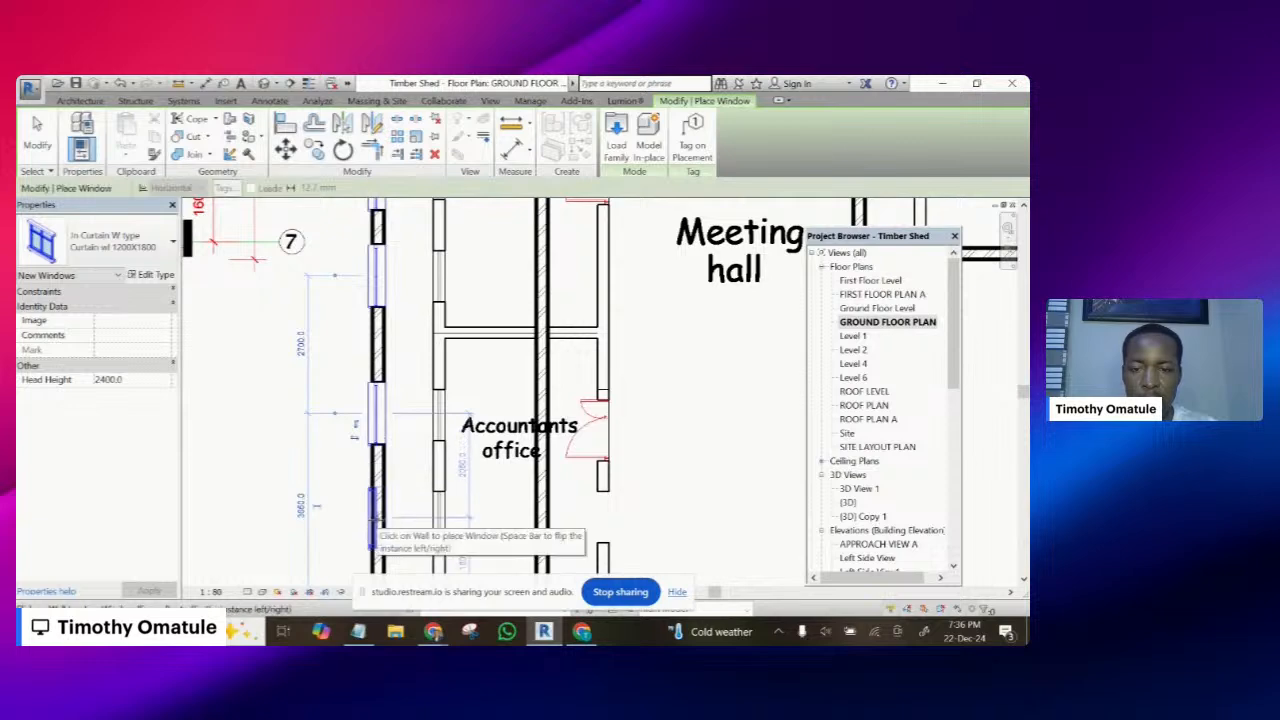
pyautogui.scroll(-5, 370, 465)
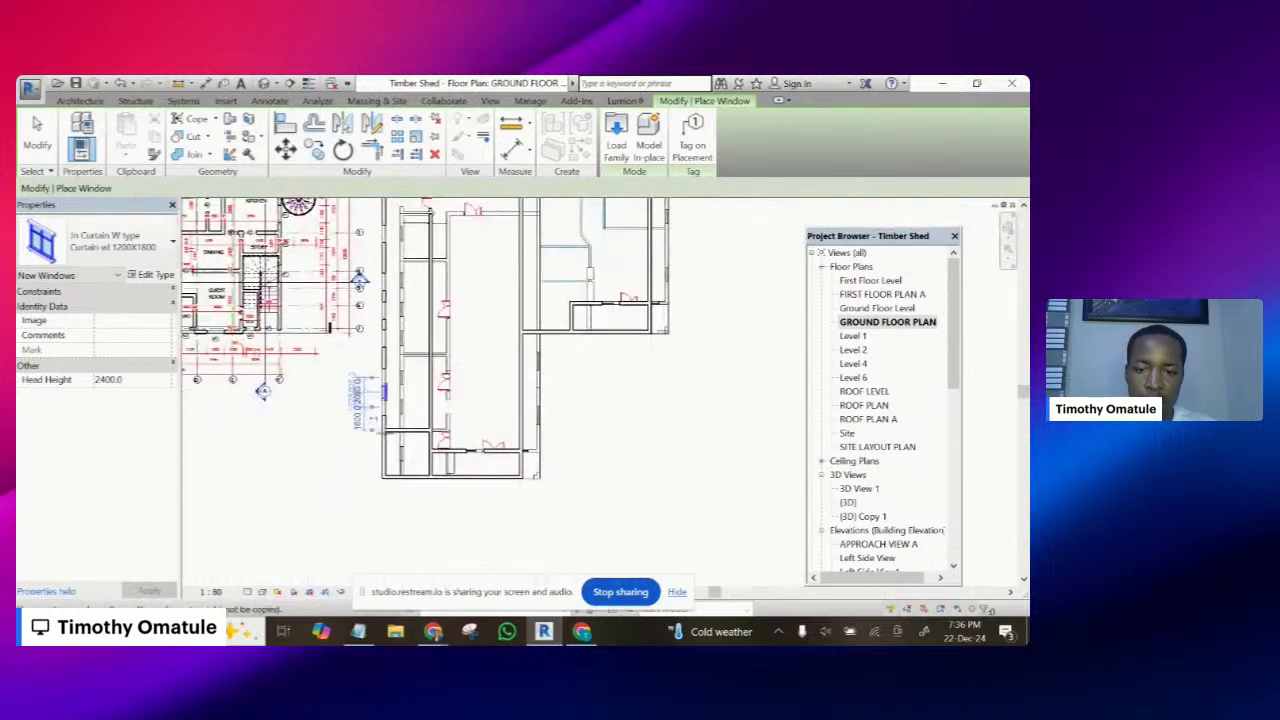
pyautogui.scroll(5, 377, 453)
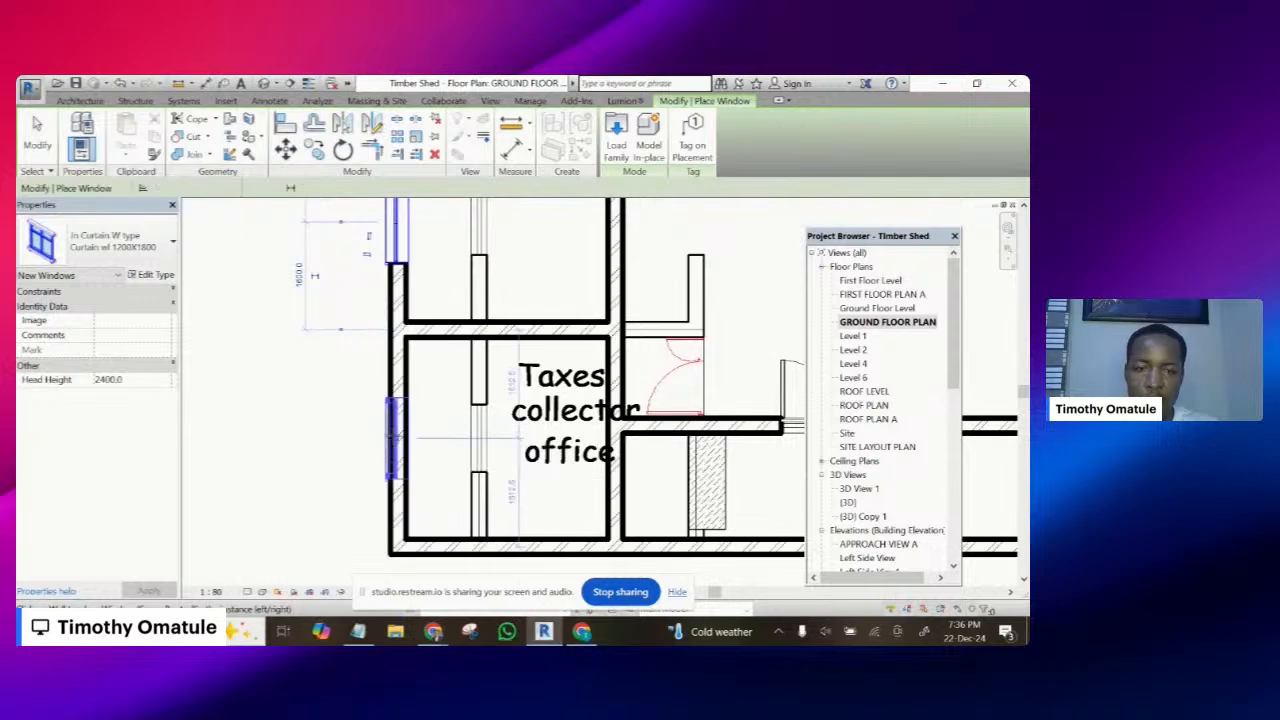
pyautogui.scroll(-8, 395, 437)
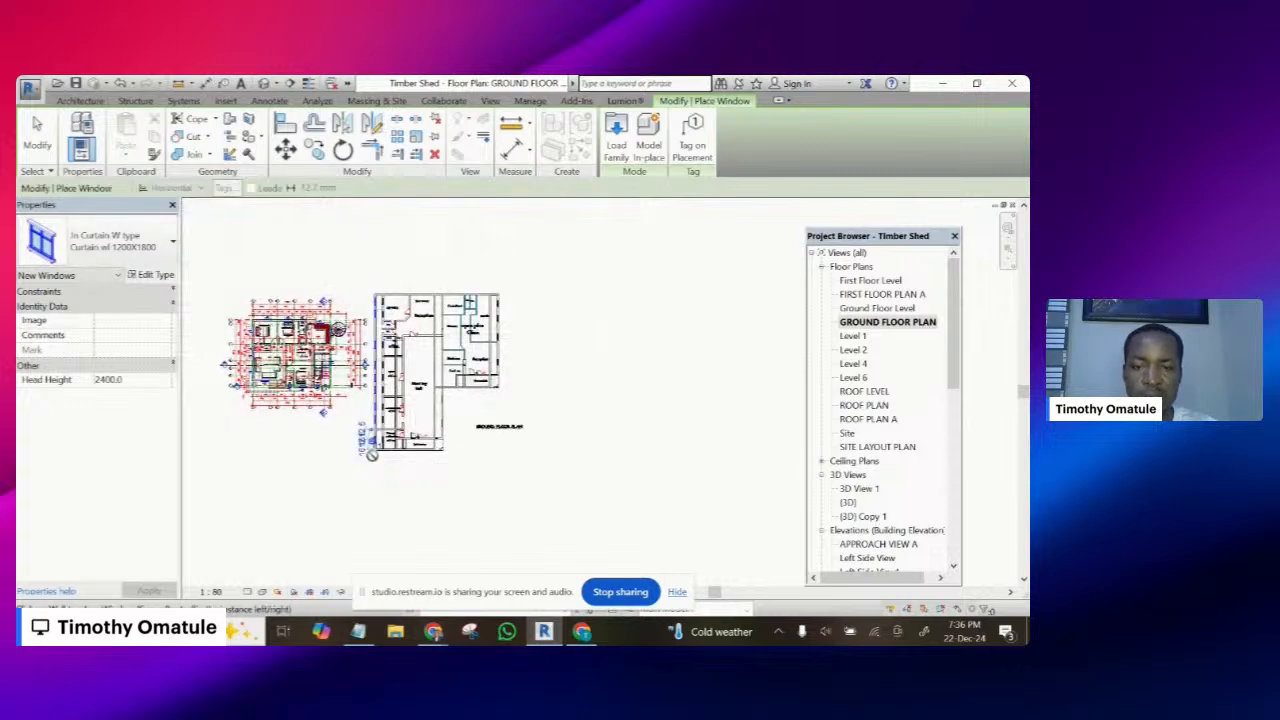
# - Place three 1200X1800 windows along the open plan clinic's outer wall beside the wards
pyautogui.scroll(5, 490, 423)
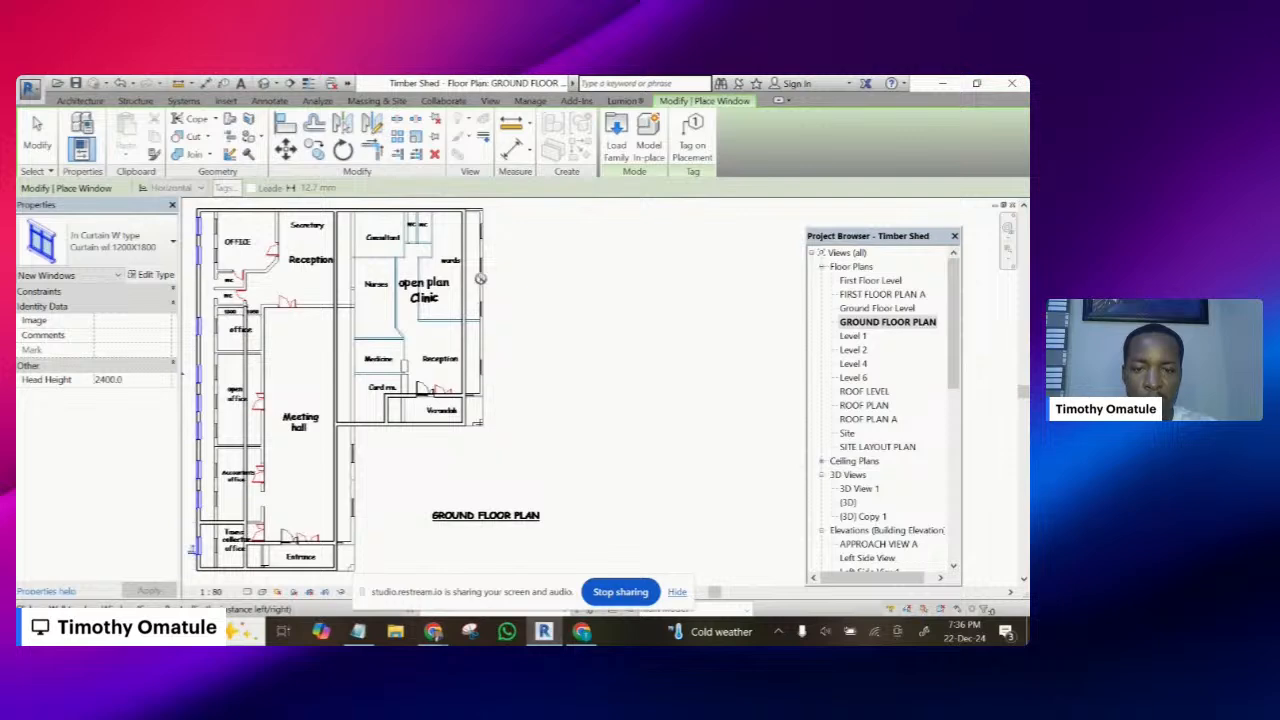
pyautogui.scroll(-5, 490, 423)
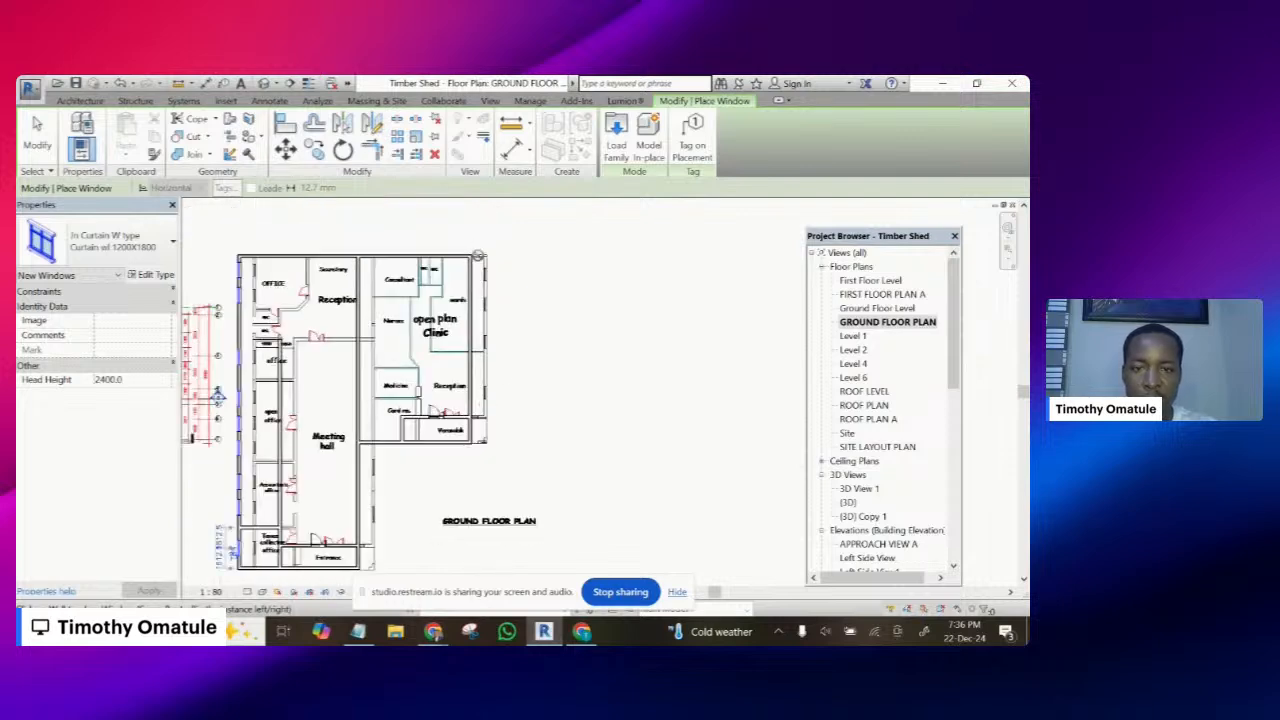
pyautogui.scroll(5, 478, 267)
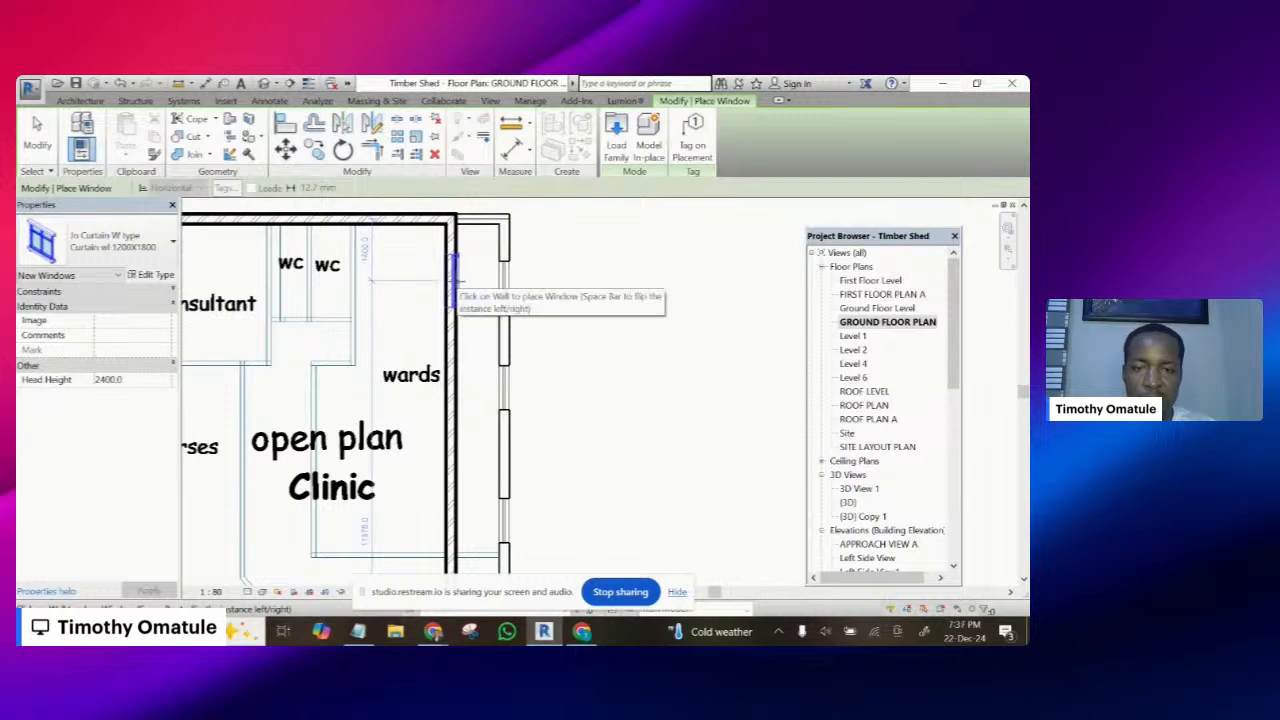
pyautogui.click(455, 285)
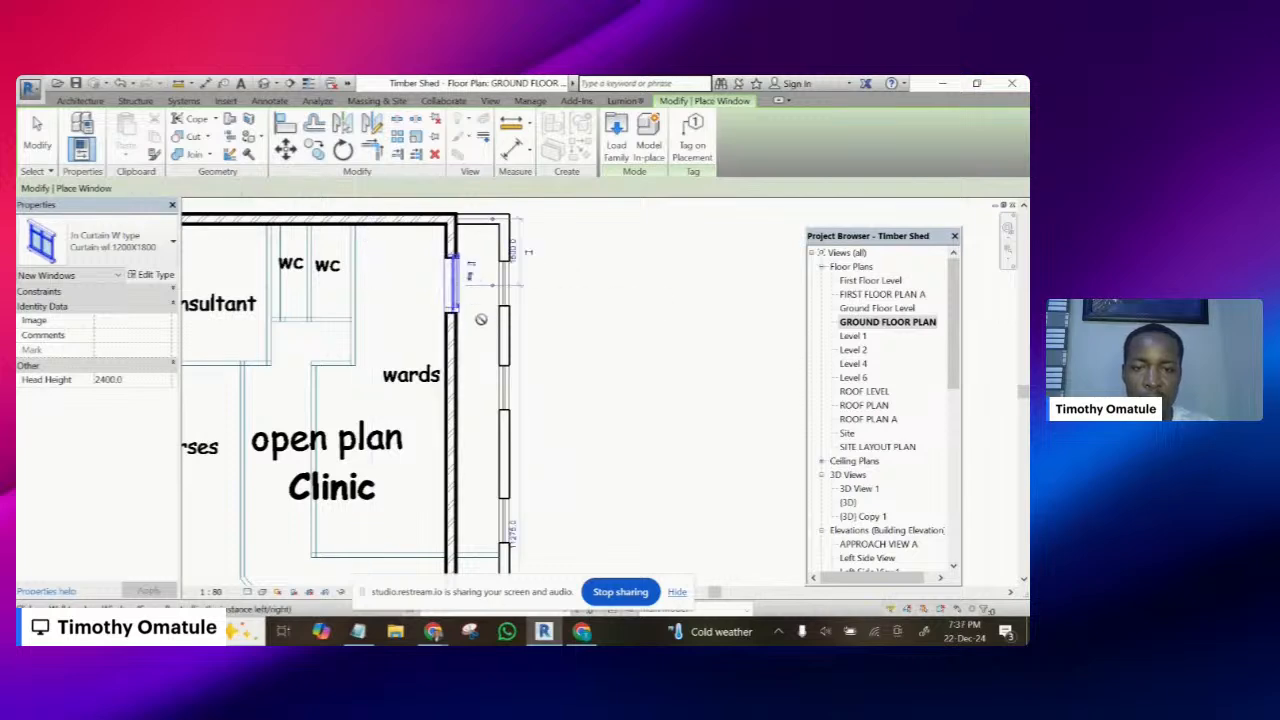
pyautogui.click(460, 385)
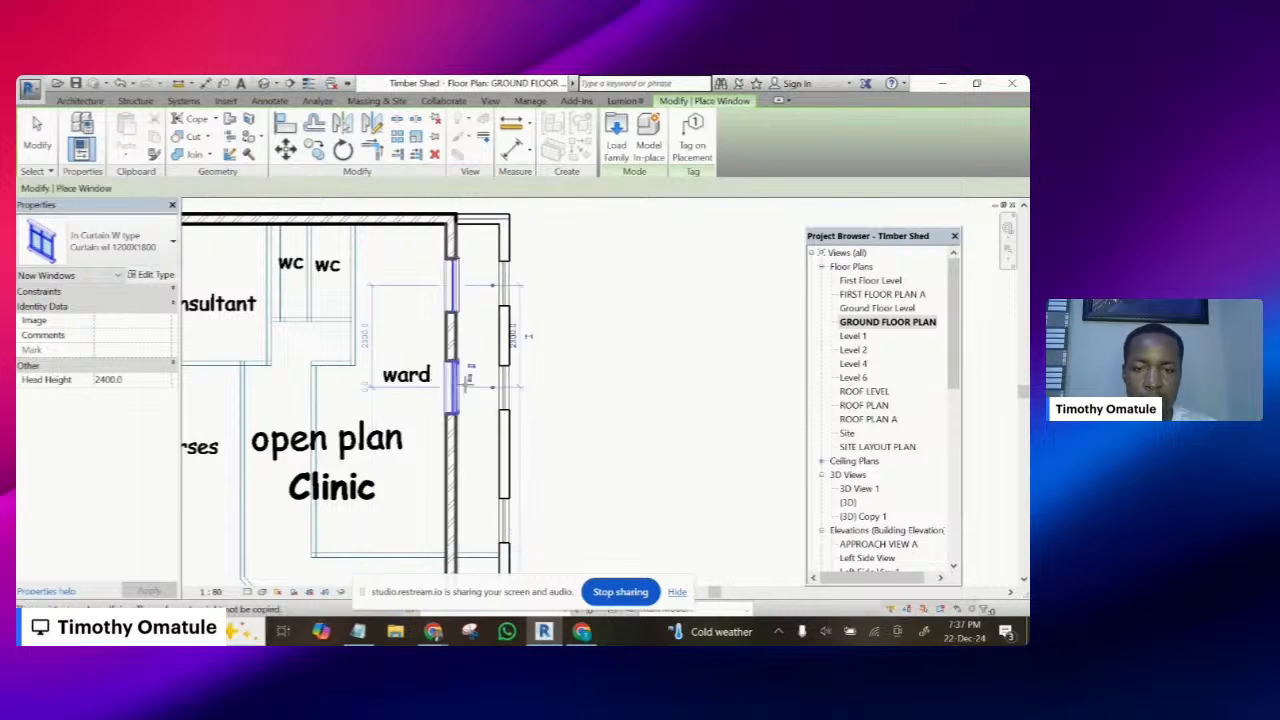
pyautogui.scroll(-2, 470, 452)
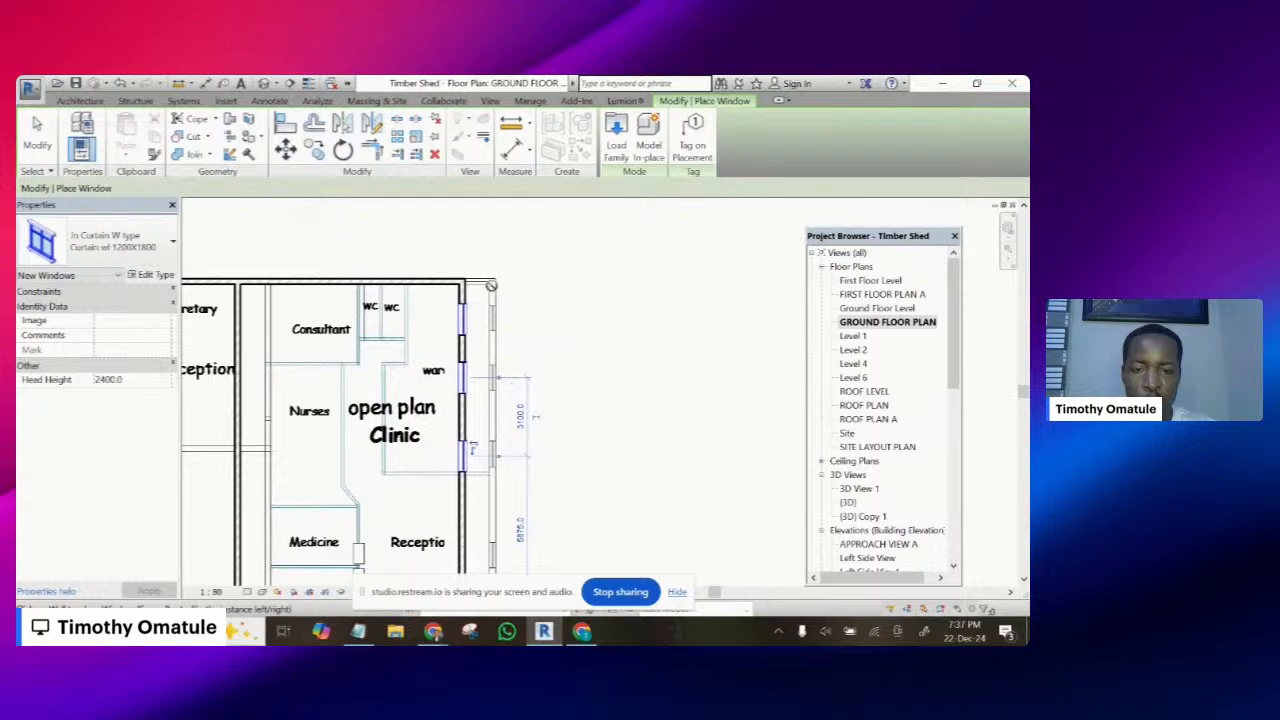
# - Place one 1200X1800 window in the clinic's outer wall beside the Reception, above the Verandah
pyautogui.scroll(-2, 492, 288)
pyautogui.scroll(4, 480, 420)
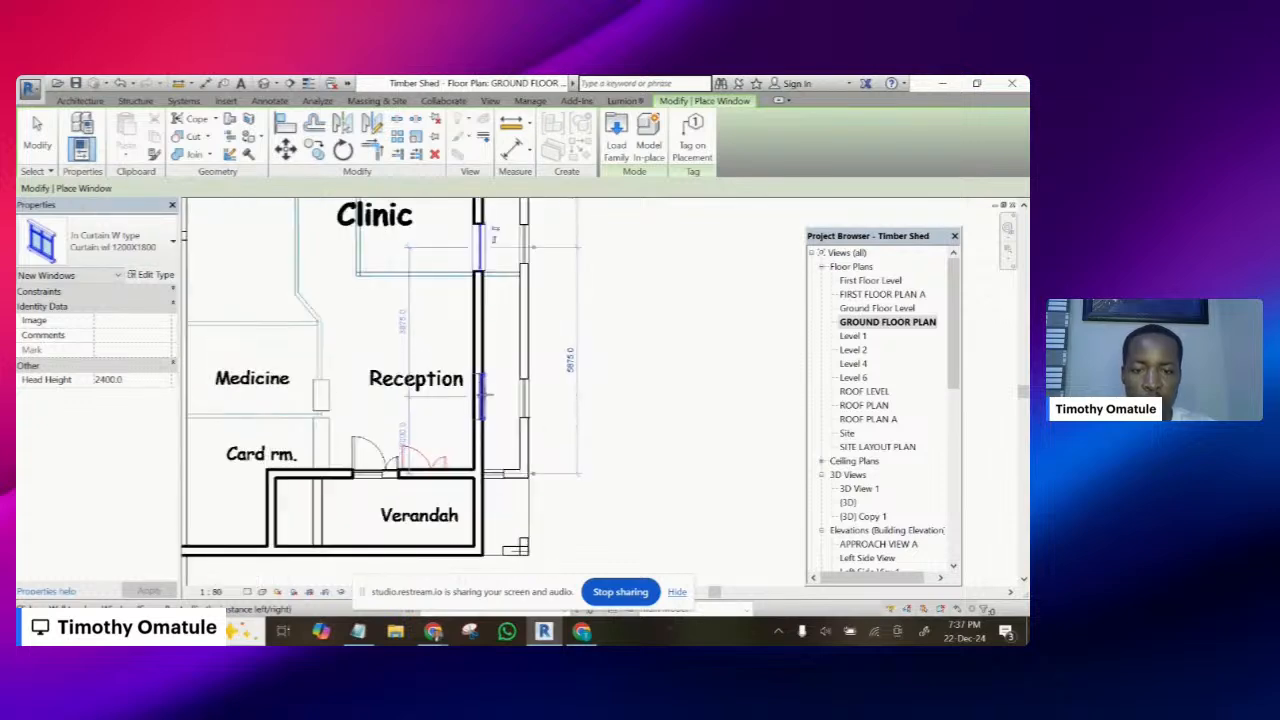
pyautogui.click(484, 400)
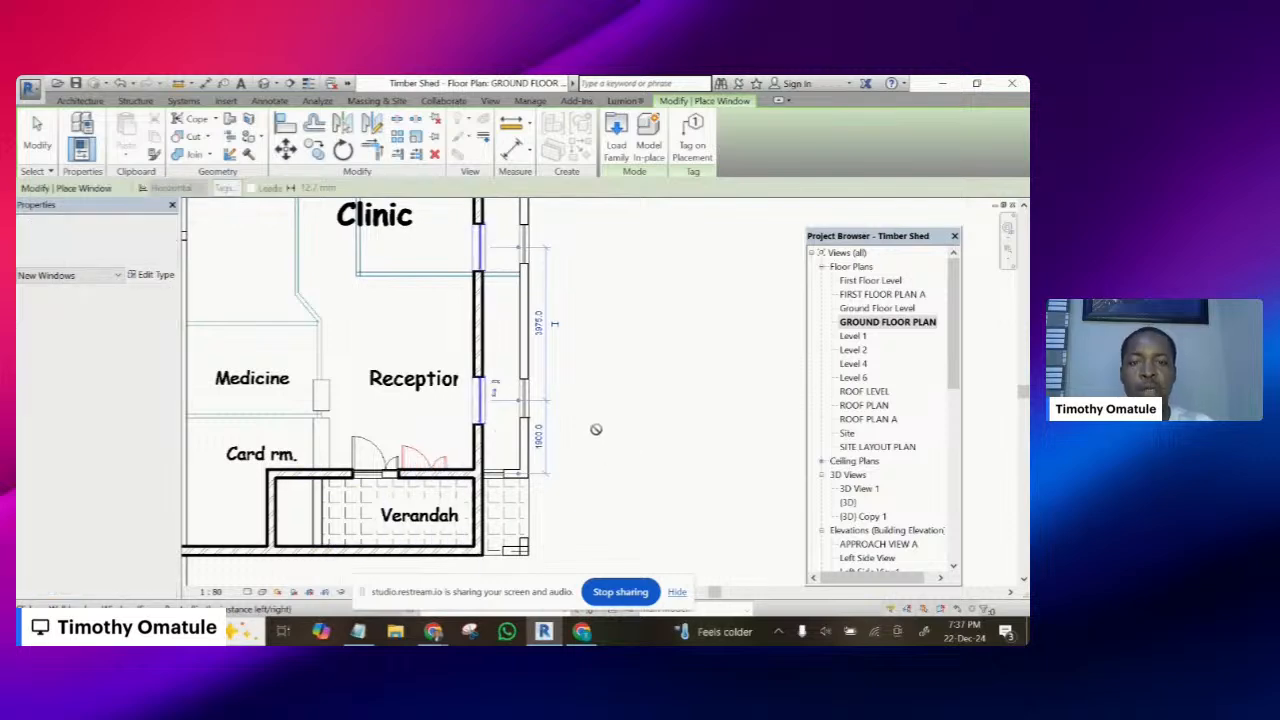
# - End the window placement and save the Timber Shed project
pyautogui.scroll(-4, 625, 435)
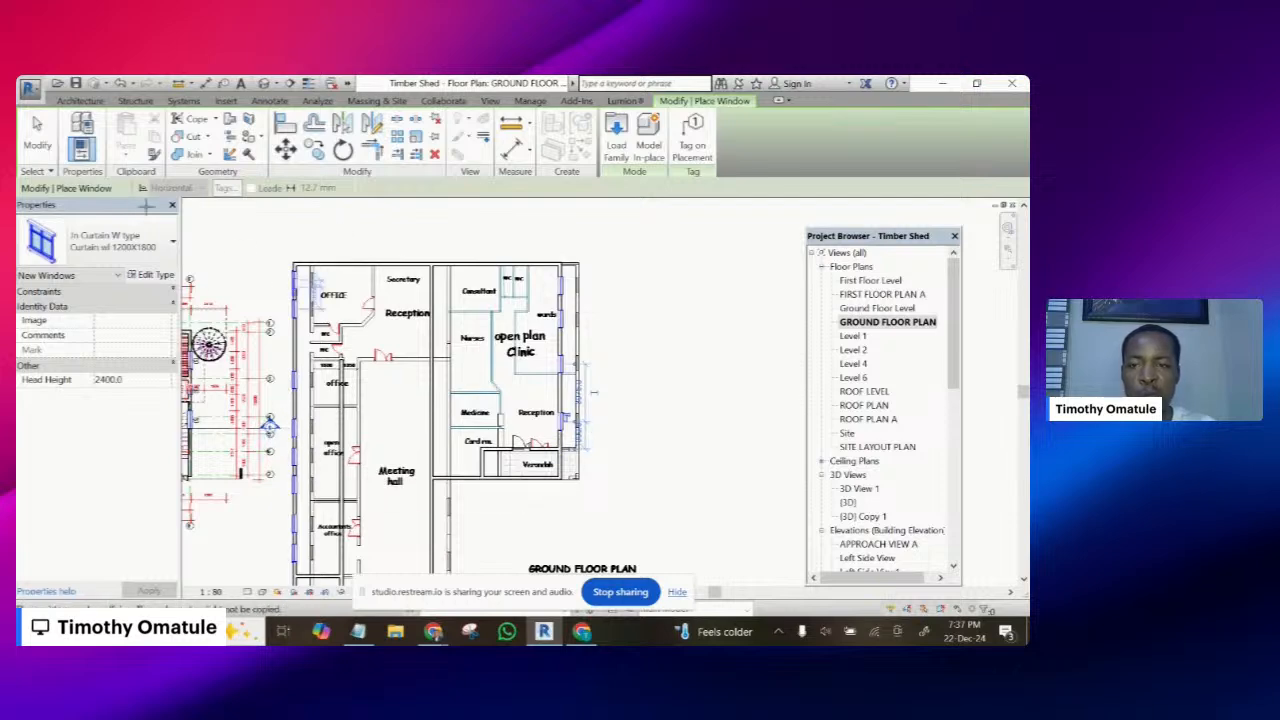
pyautogui.click(37, 140)
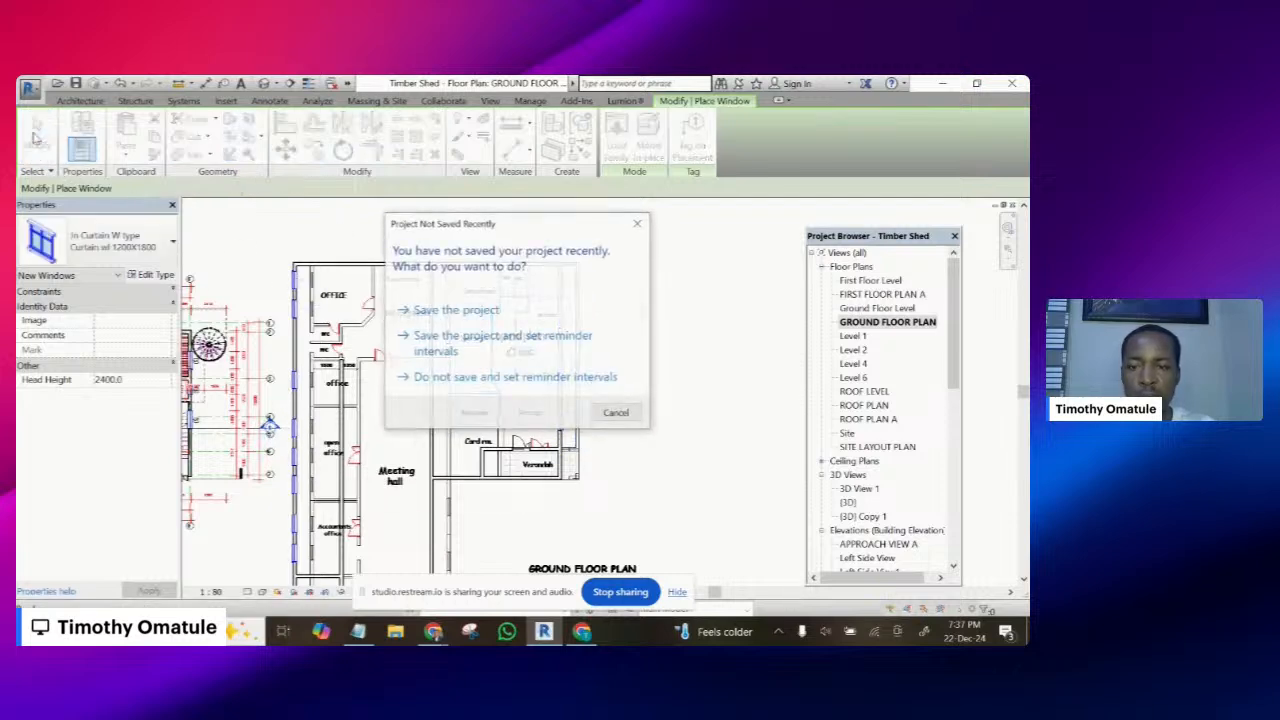
pyautogui.click(458, 311)
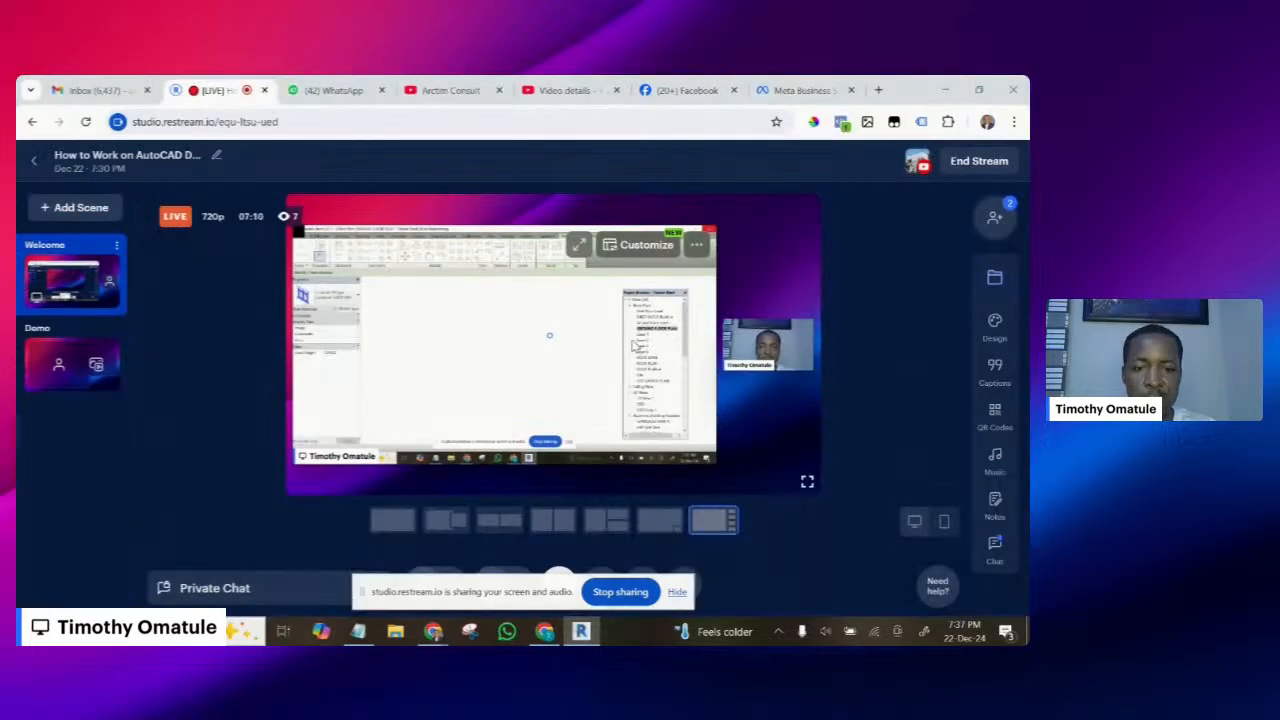
pyautogui.click(581, 631)
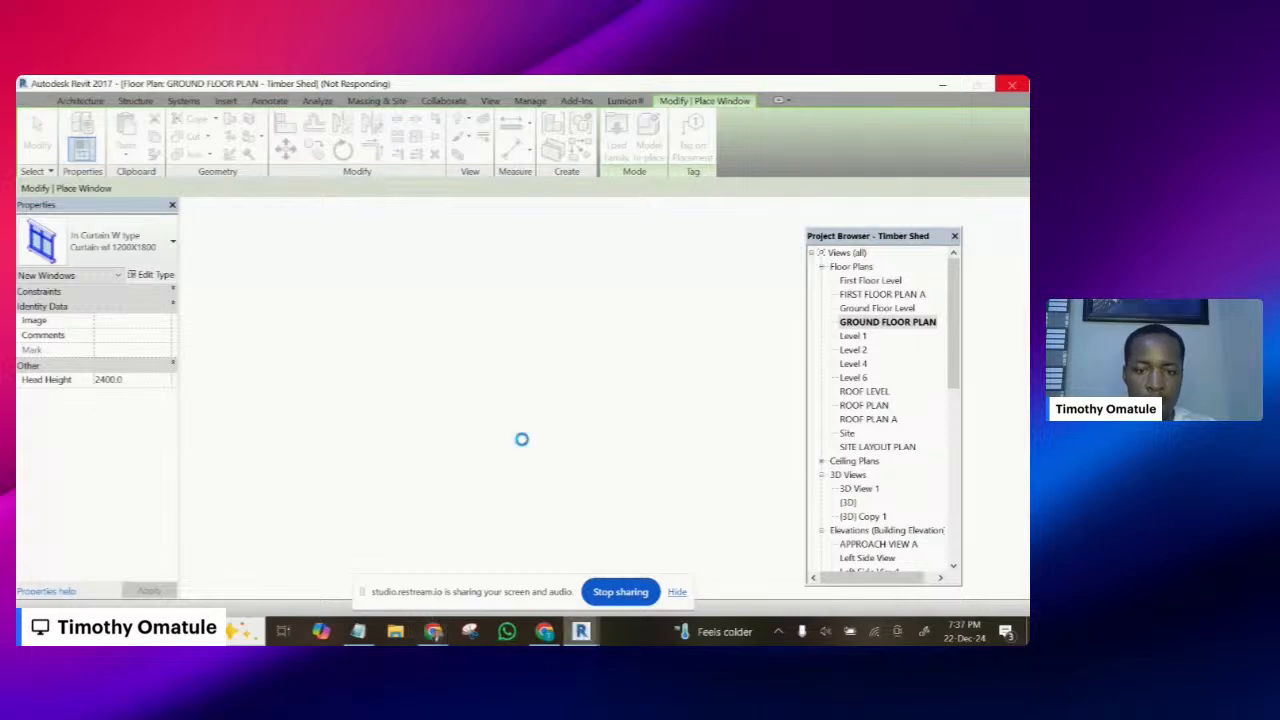
pyautogui.click(545, 631)
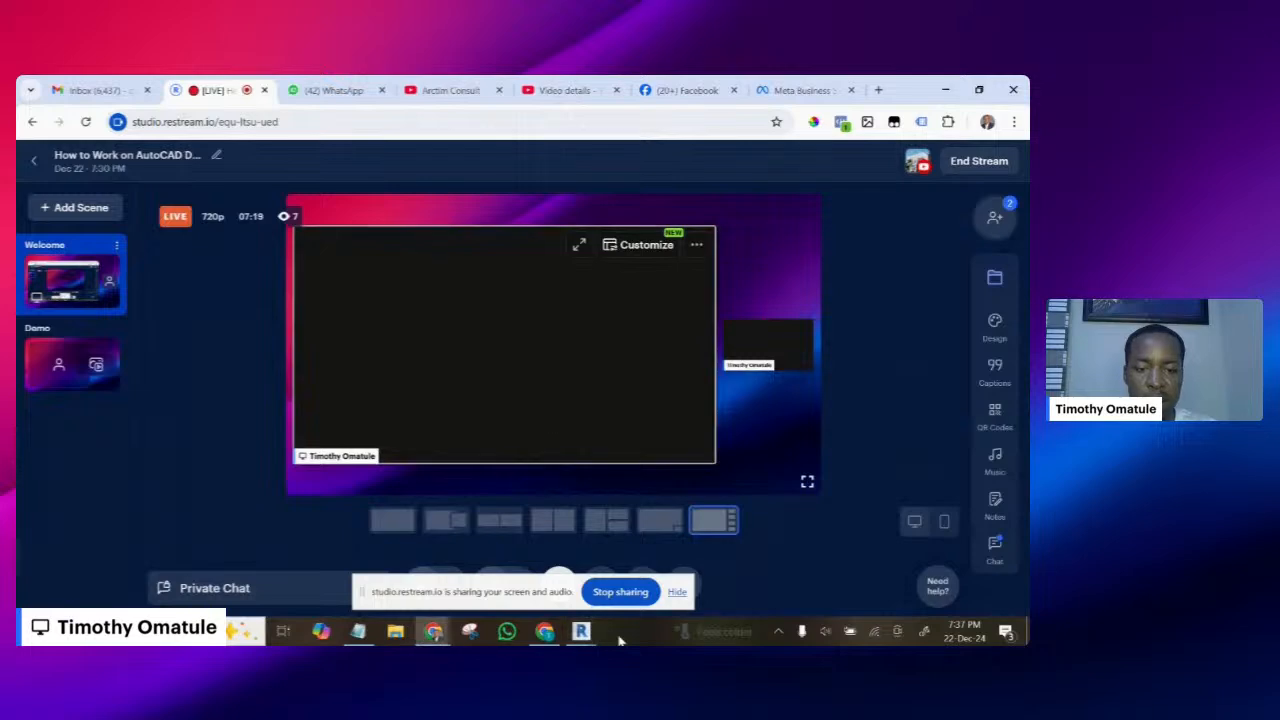
pyautogui.moveTo(581, 631)
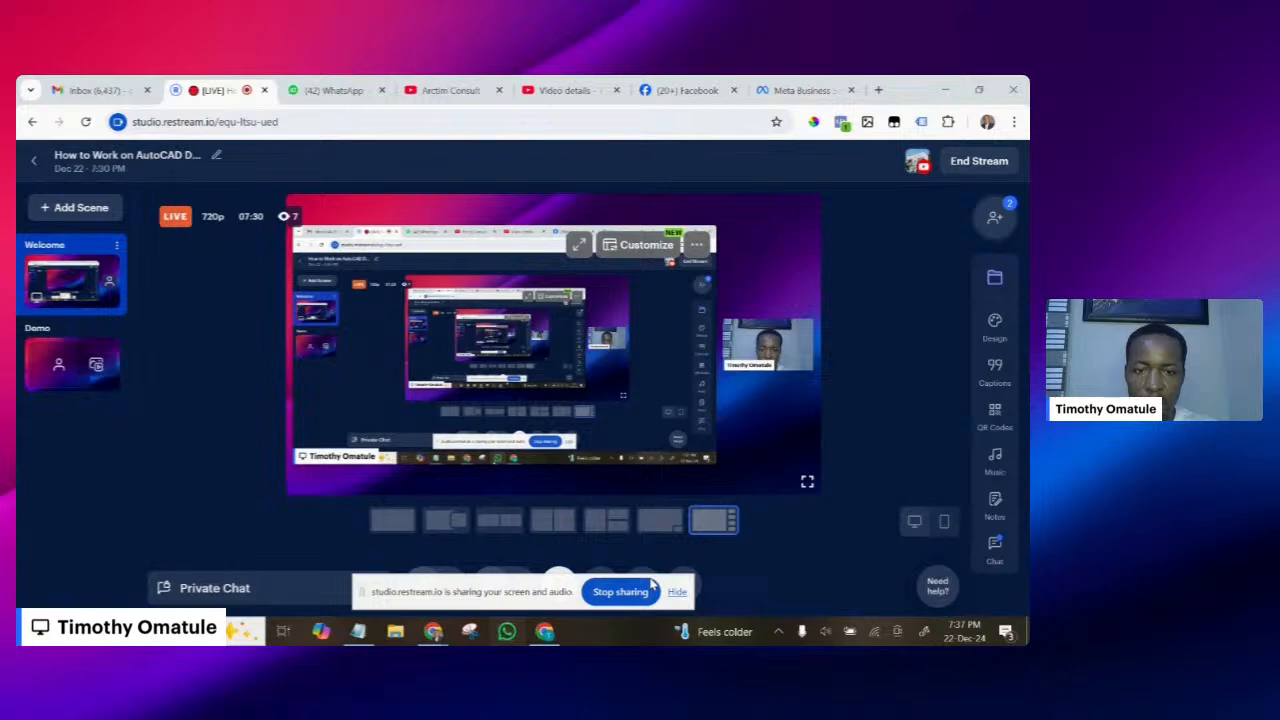
pyautogui.click(943, 88)
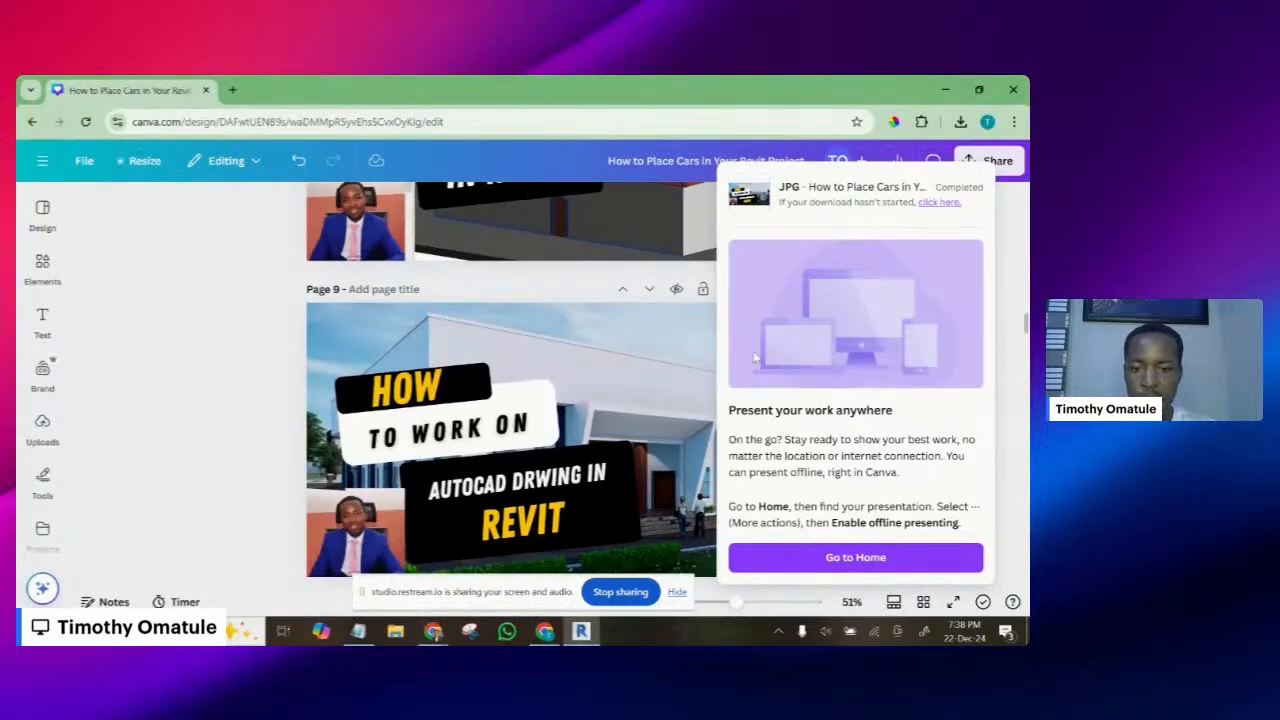
pyautogui.click(581, 631)
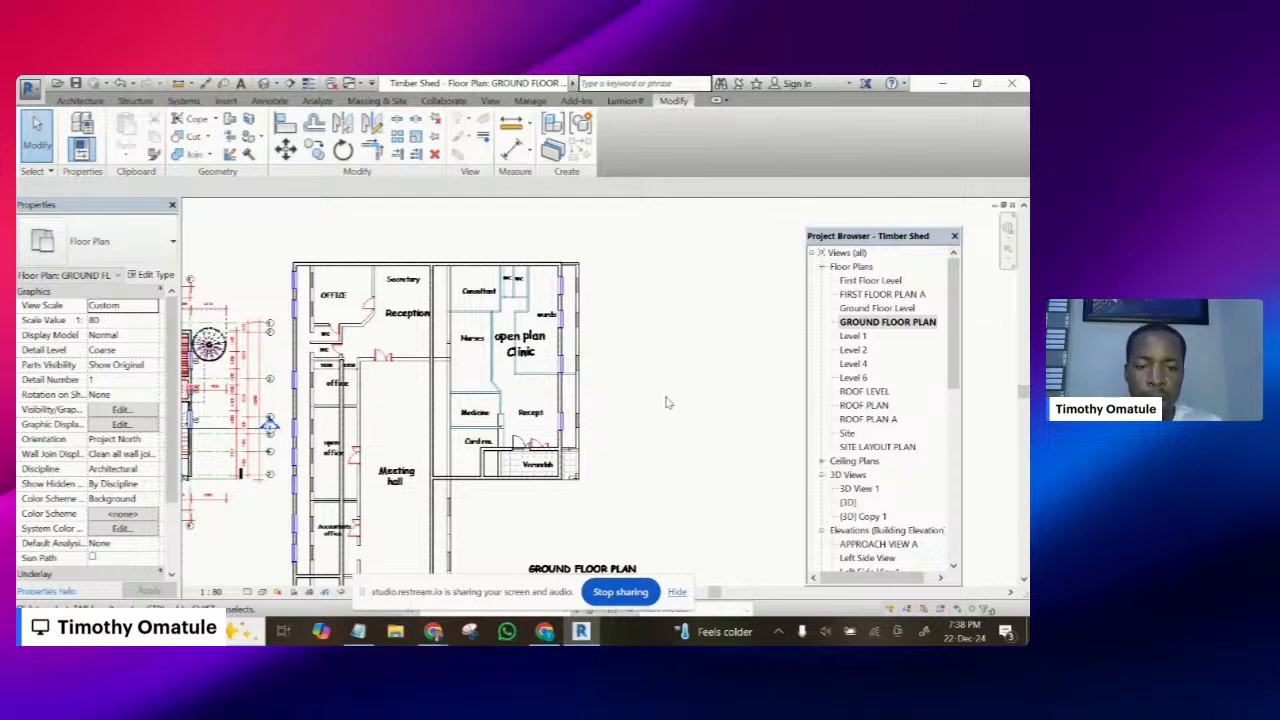
# - Move the imported Timber admin ground floor drawing 1200 mm horizontally back onto the modelled outer walls
pyautogui.scroll(-2, 605, 380)
pyautogui.scroll(-2, 600, 385)
pyautogui.scroll(5, 596, 406)
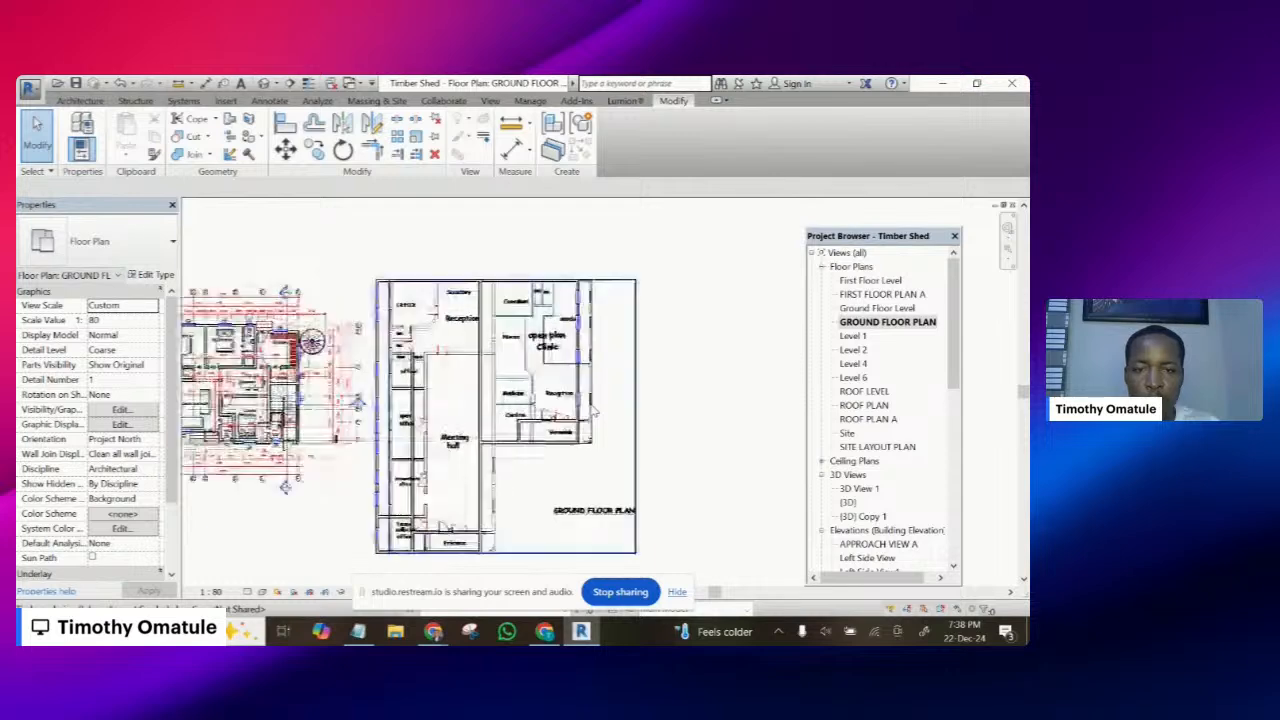
pyautogui.scroll(-4, 614, 408)
pyautogui.scroll(4, 455, 365)
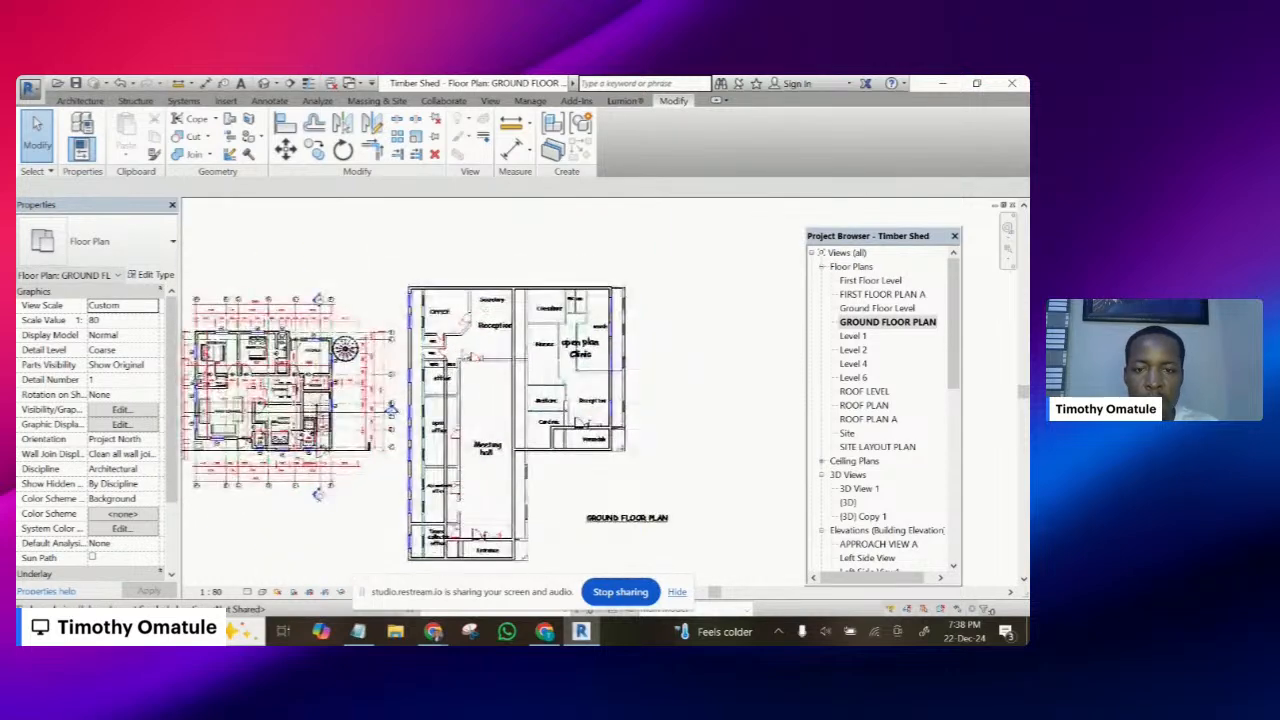
pyautogui.scroll(-1, 510, 392)
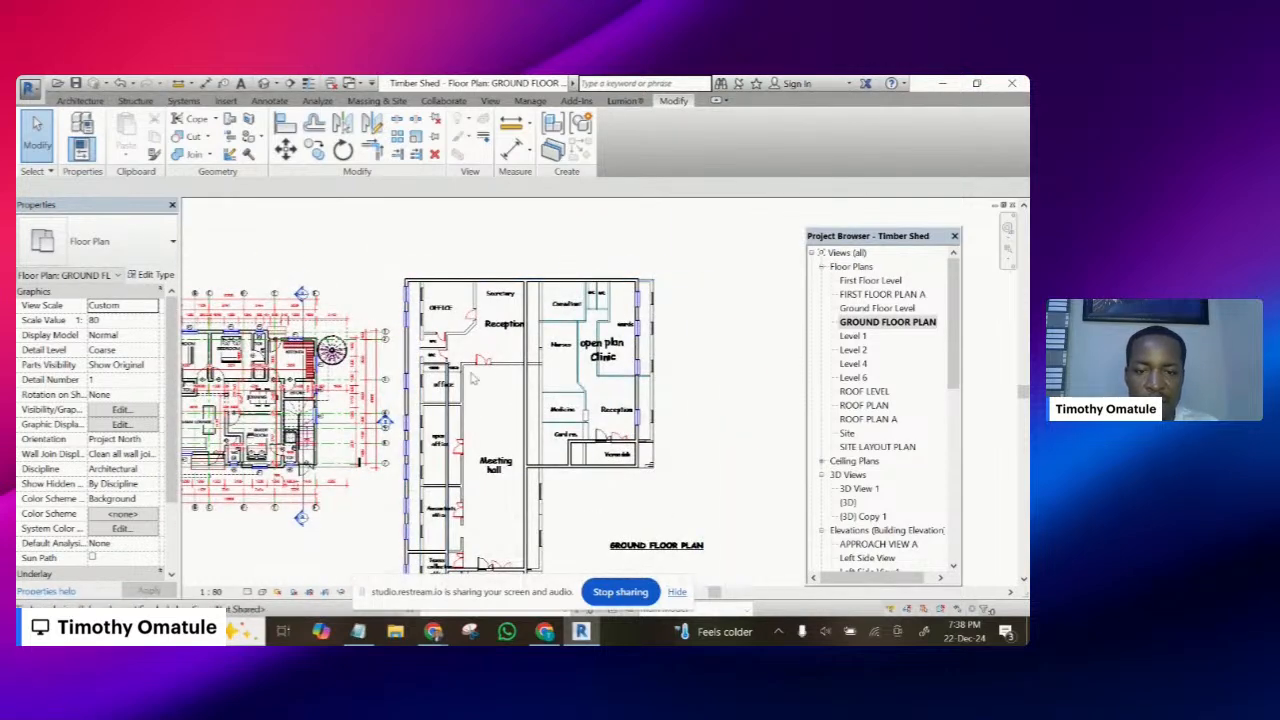
pyautogui.scroll(-2, 478, 368)
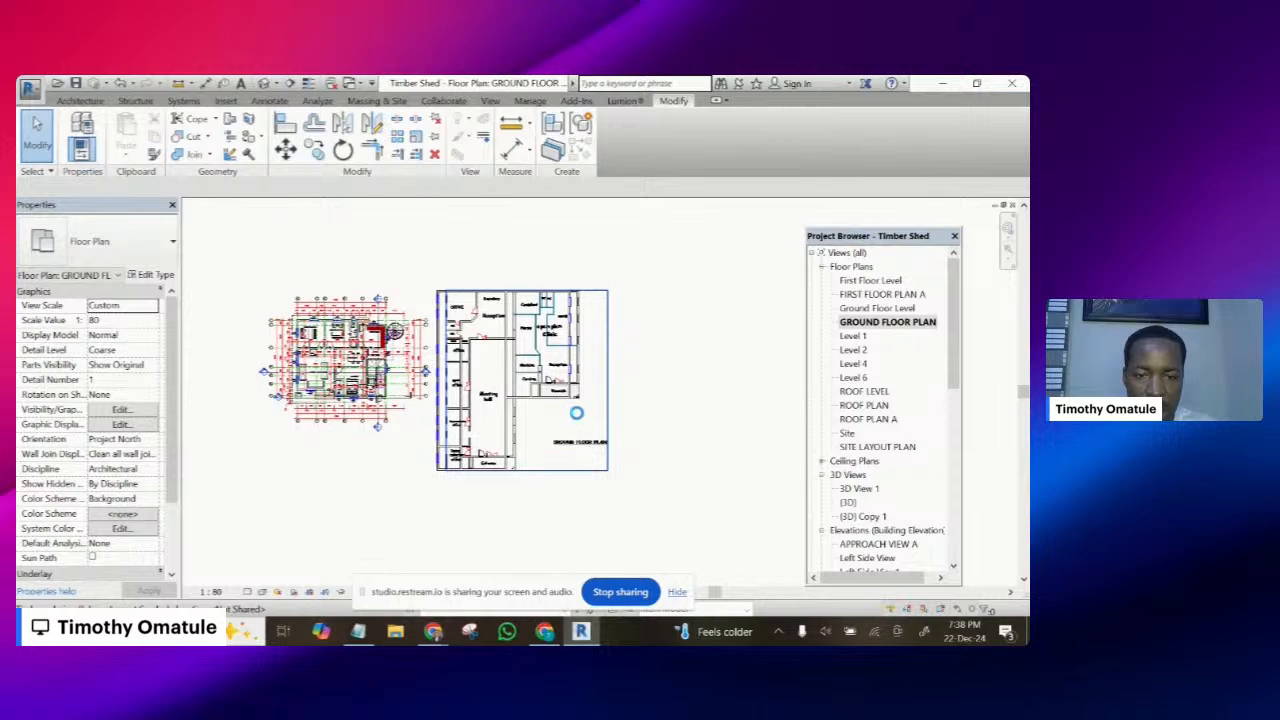
pyautogui.scroll(1, 580, 436)
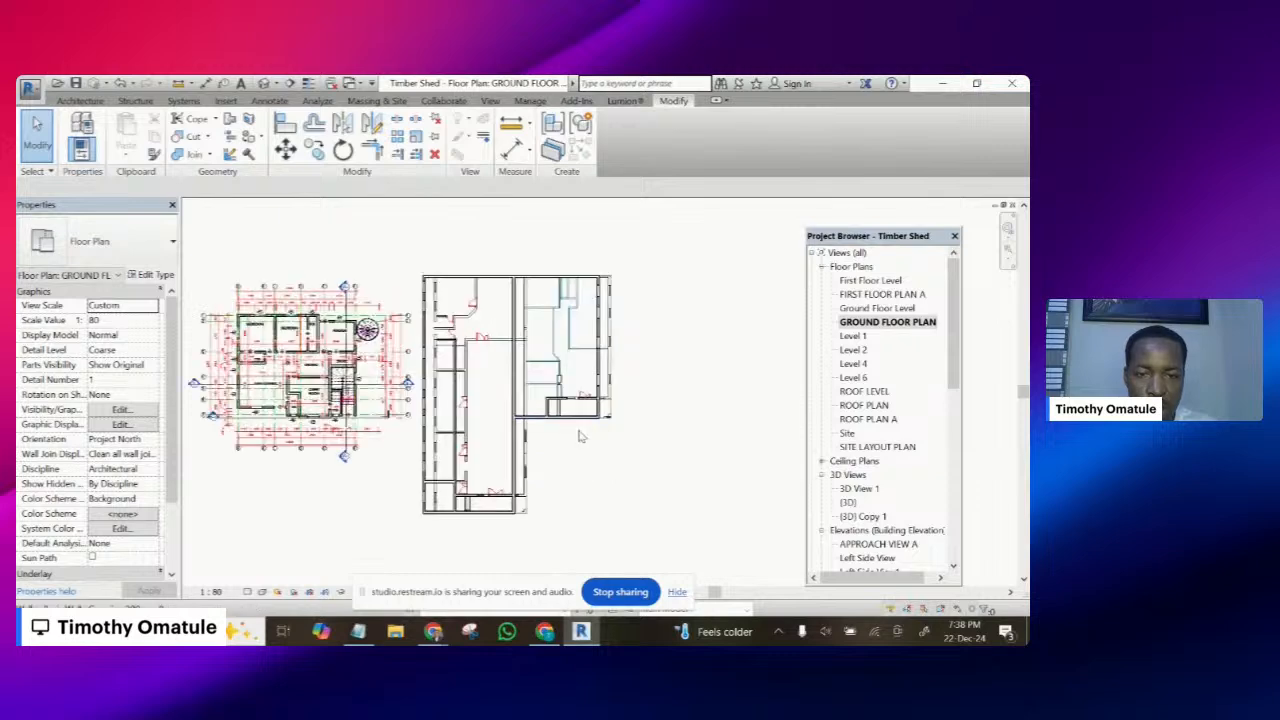
pyautogui.click(491, 341)
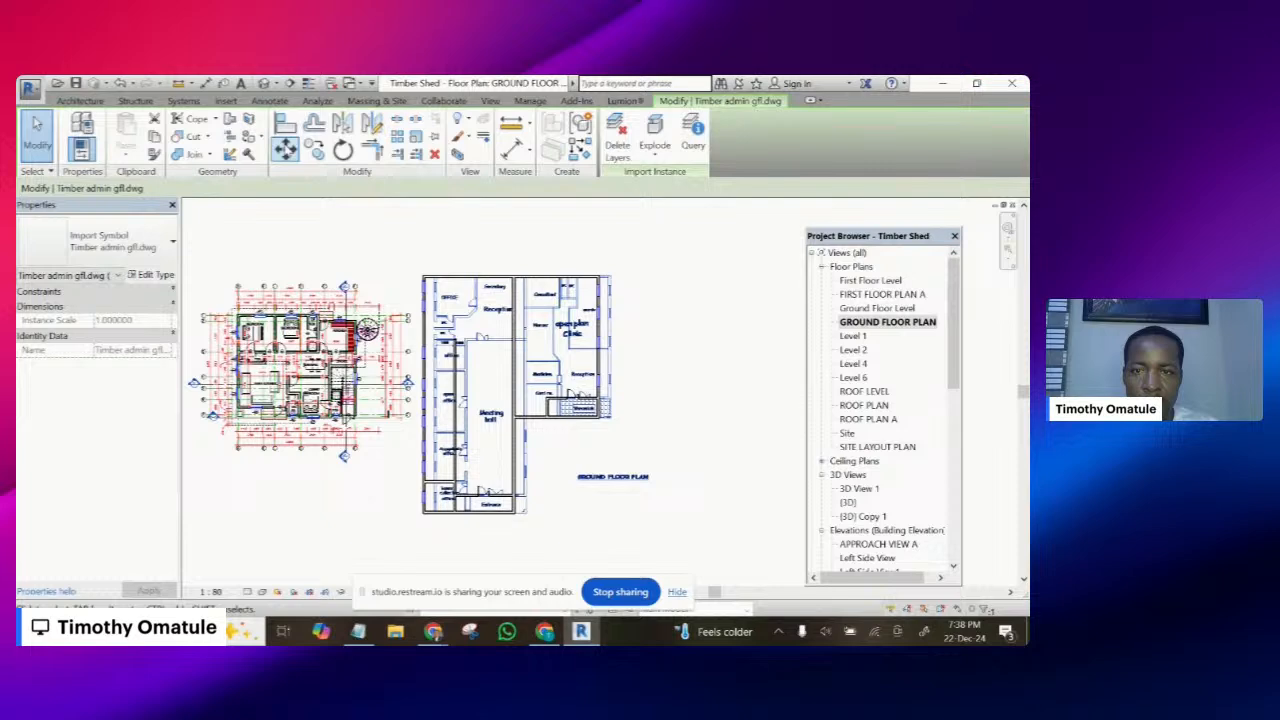
pyautogui.click(286, 150)
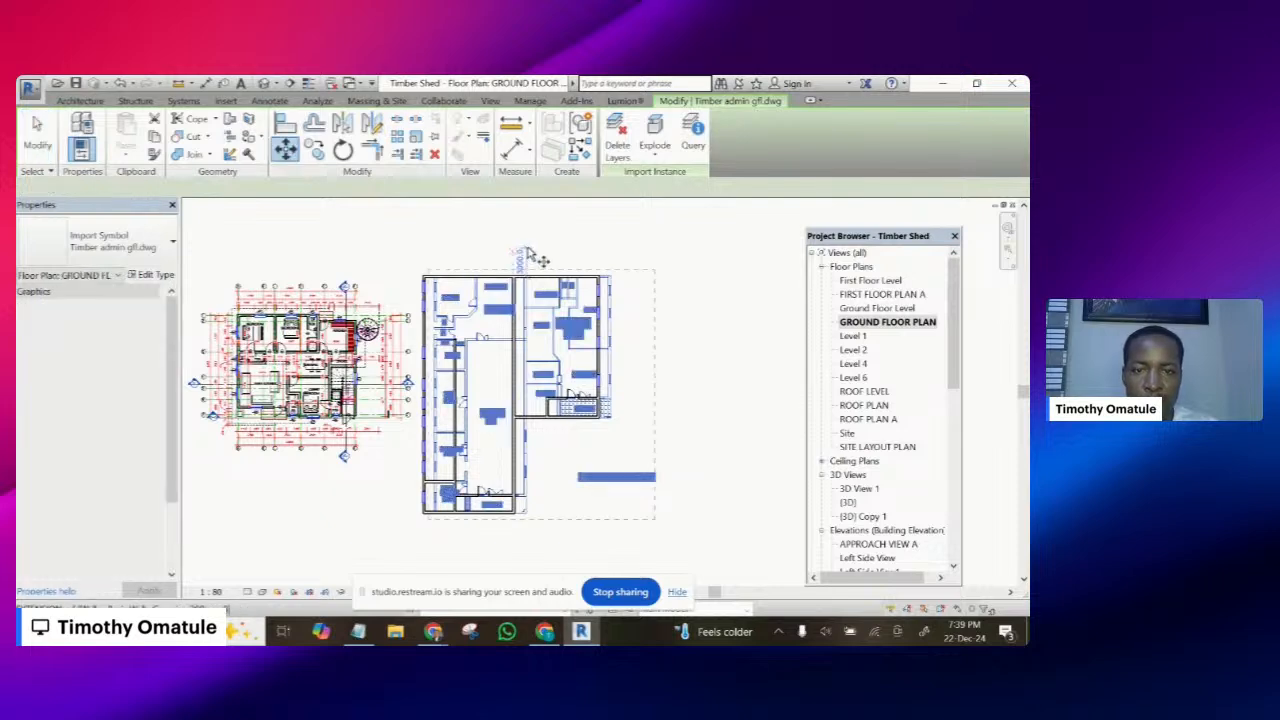
pyautogui.click(547, 239)
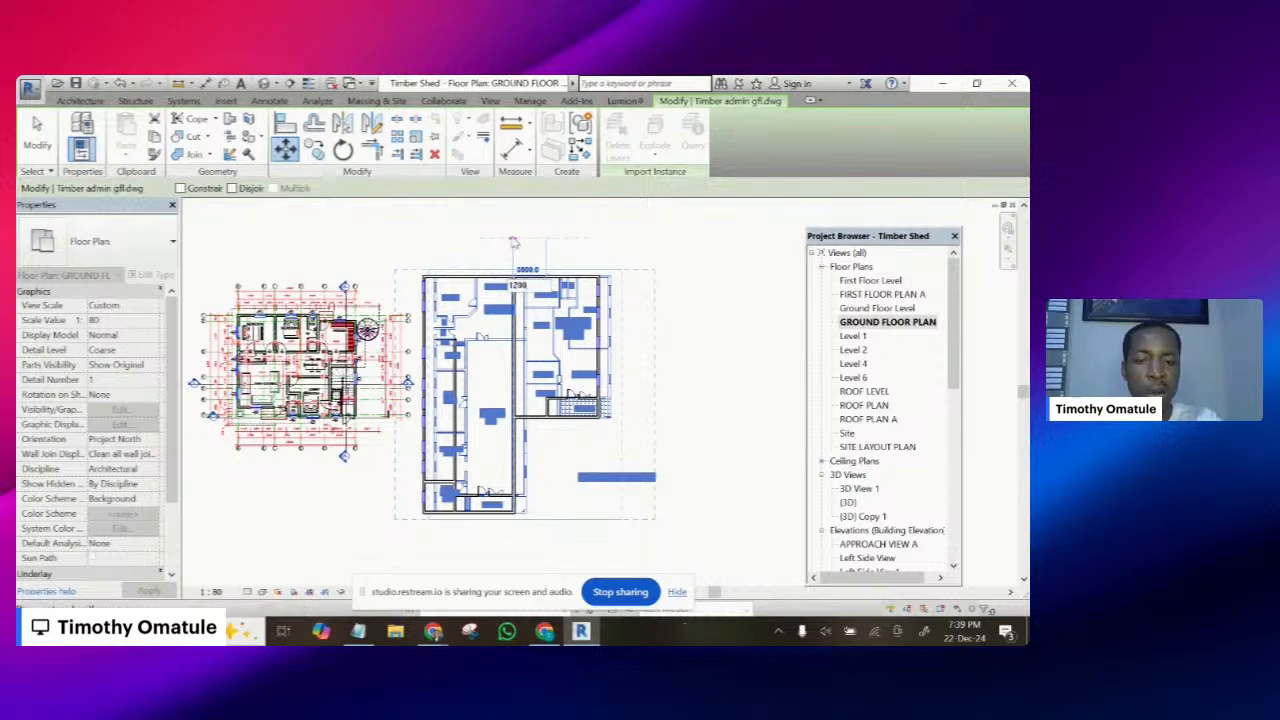
pyautogui.click(513, 242)
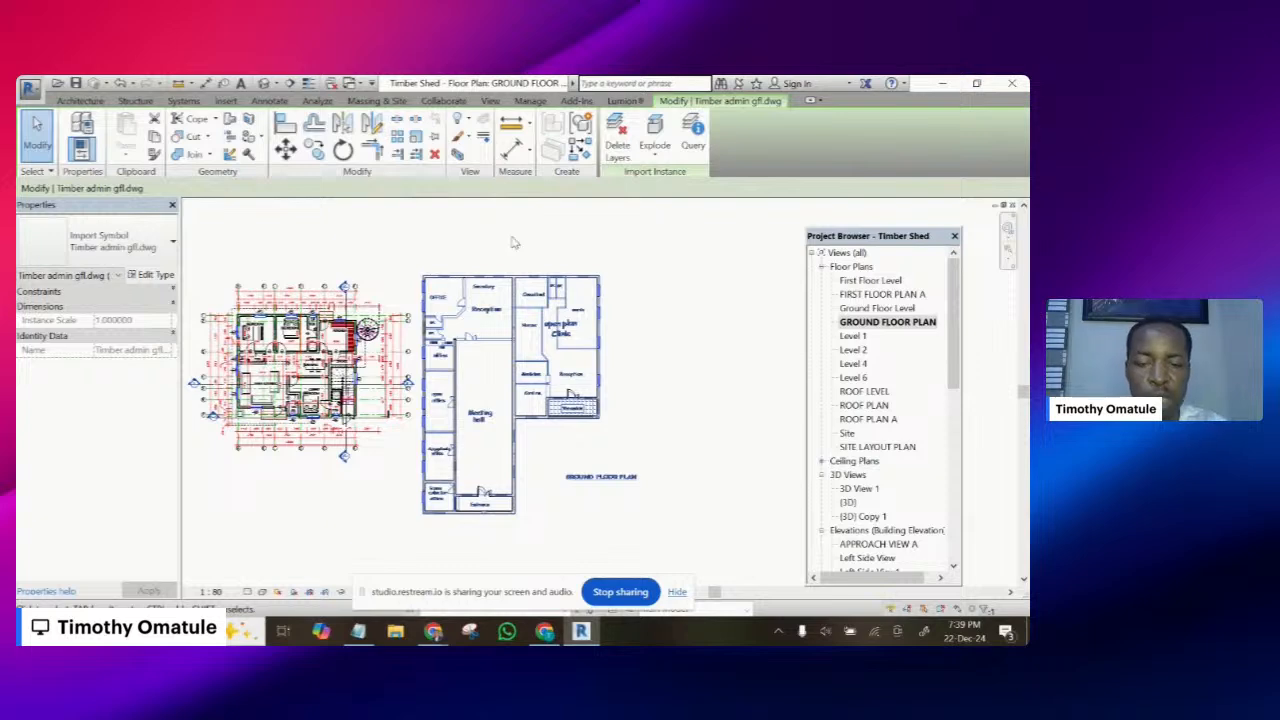
# - Create windows similar to the toilet's 600x600 type and place two in the outer wall beside the two WCs
pyautogui.scroll(-1, 570, 406)
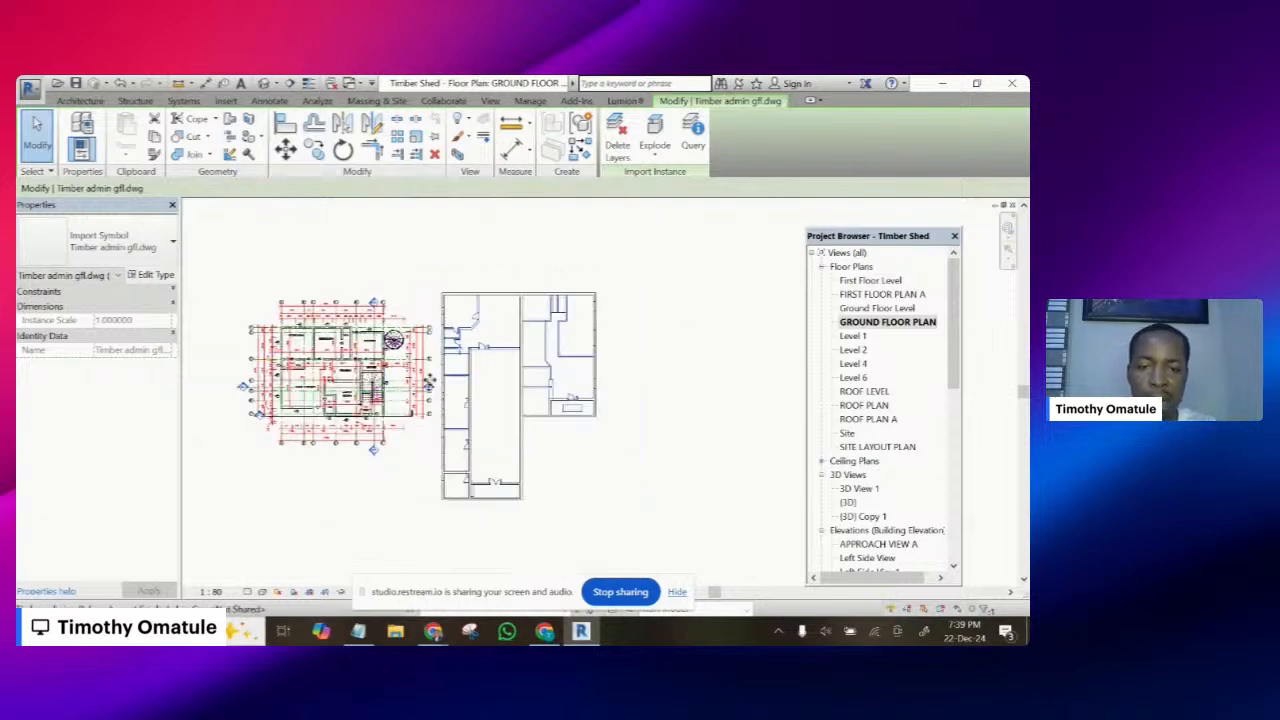
pyautogui.scroll(1, 448, 380)
pyautogui.scroll(5, 447, 378)
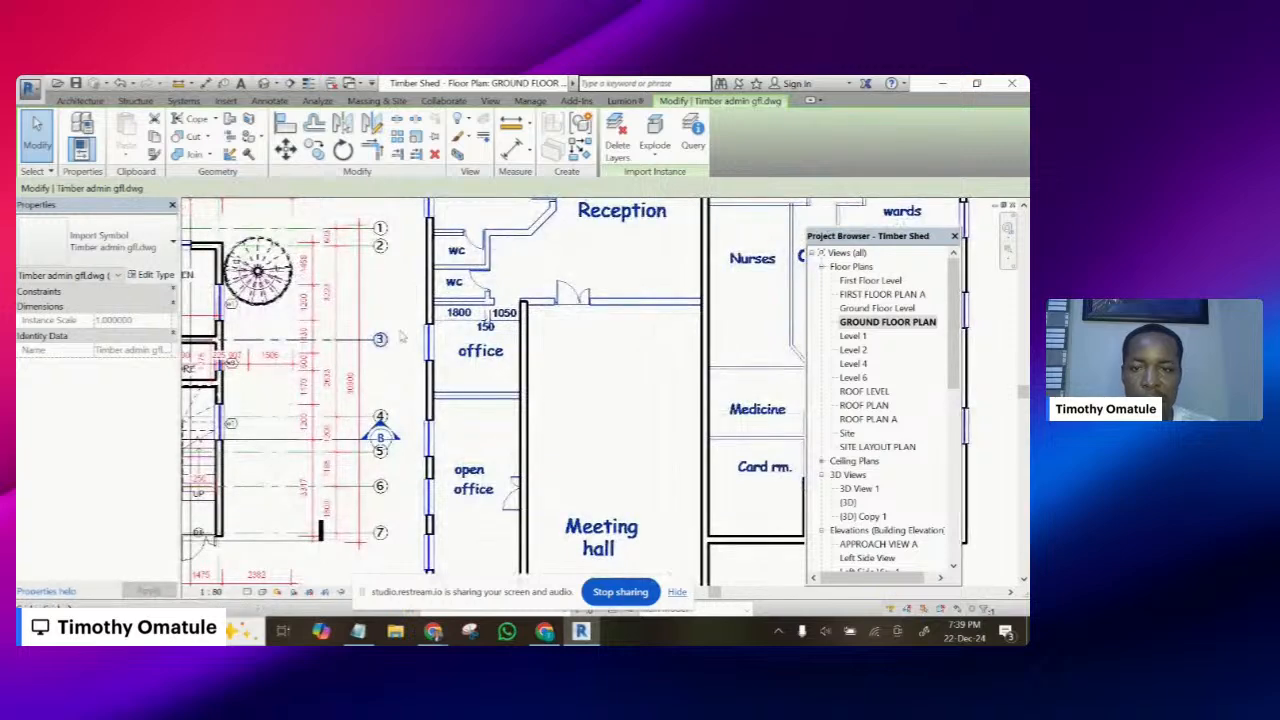
pyautogui.scroll(-2, 400, 337)
pyautogui.scroll(-2, 400, 337)
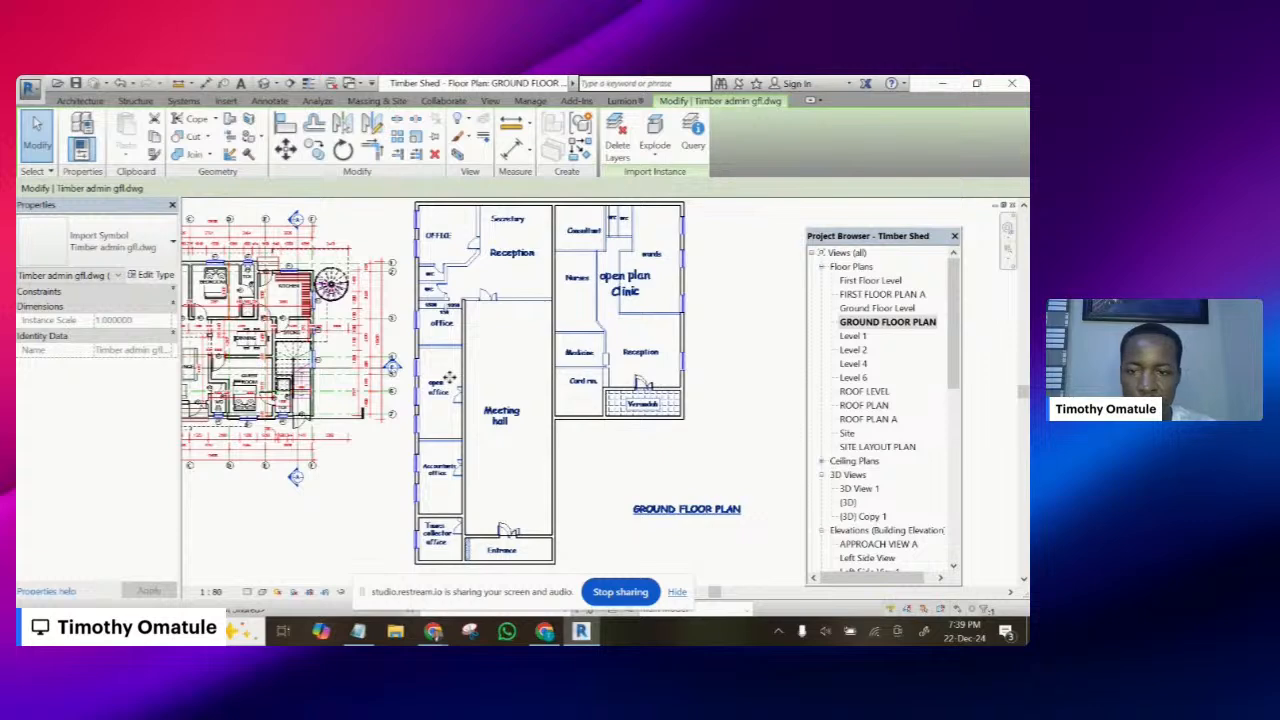
pyautogui.scroll(-1, 467, 413)
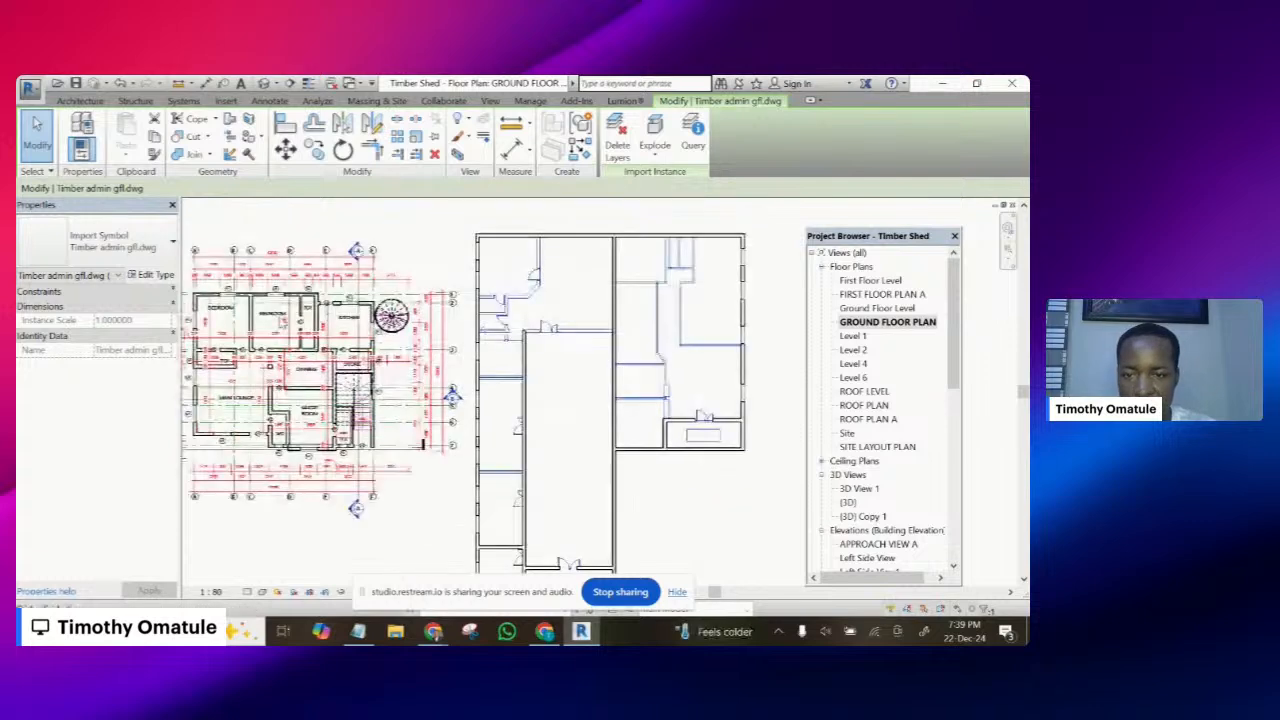
pyautogui.scroll(5, 283, 309)
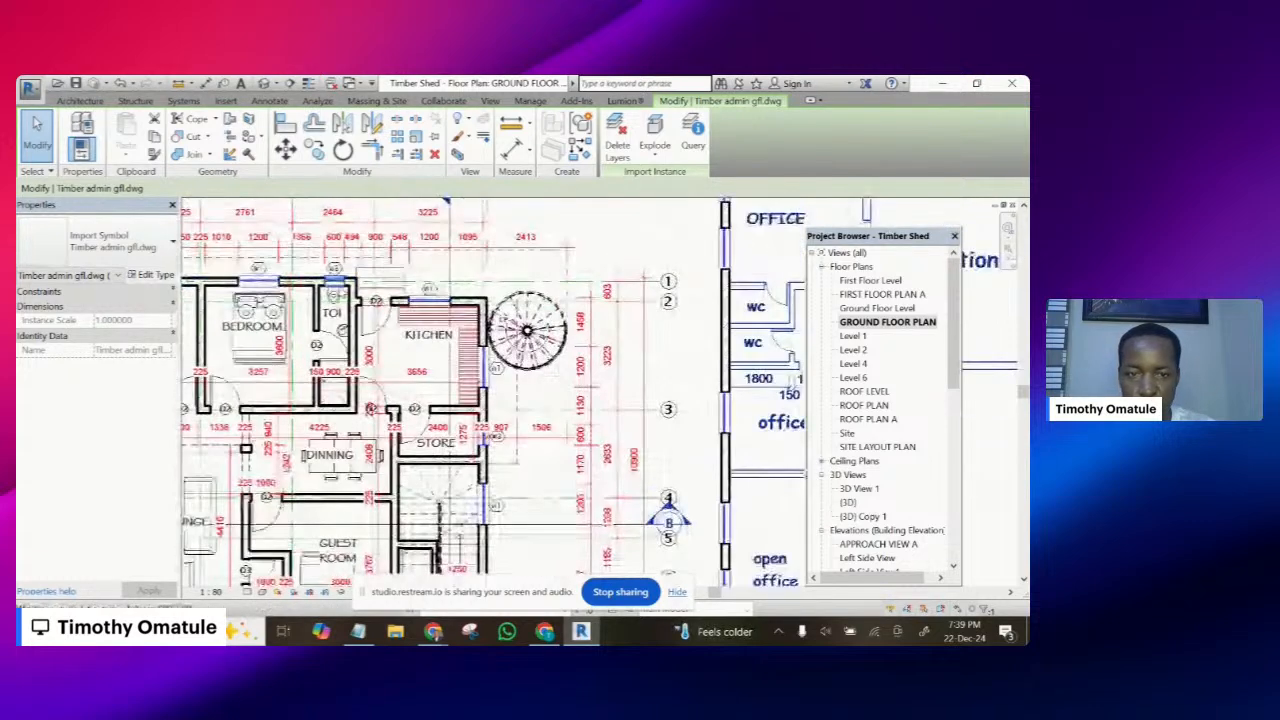
pyautogui.click(338, 284)
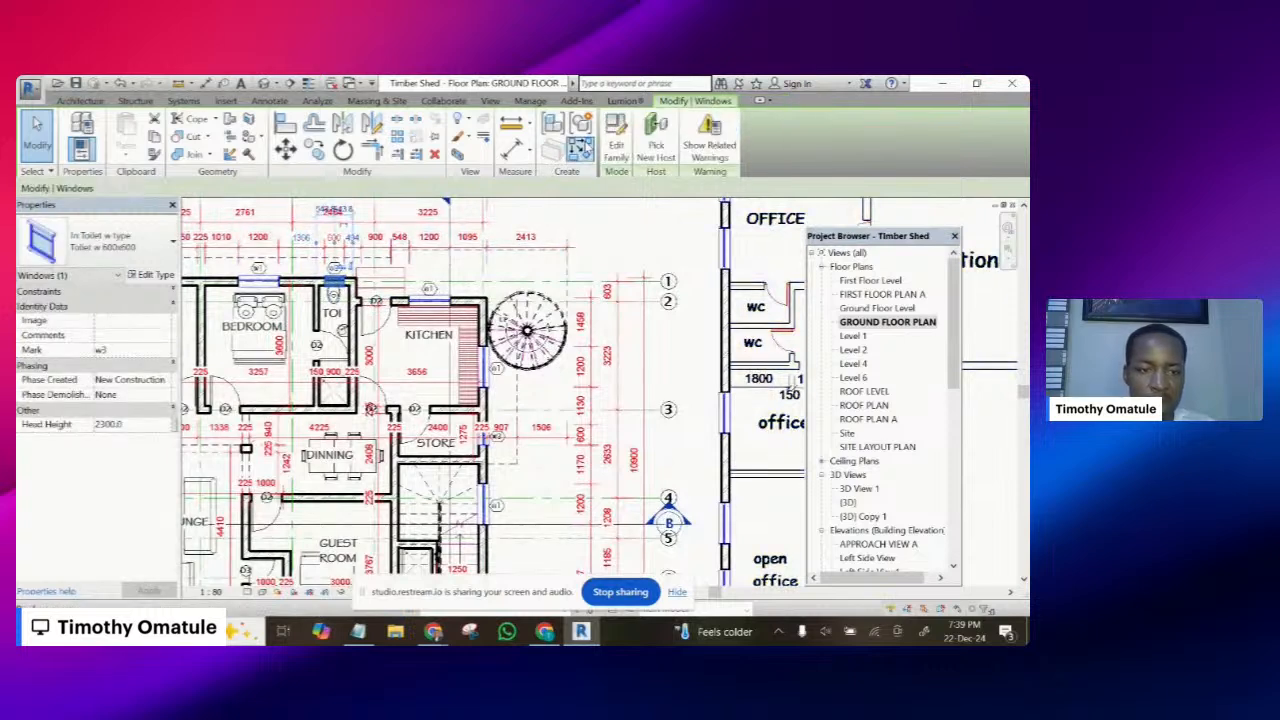
pyautogui.click(580, 148)
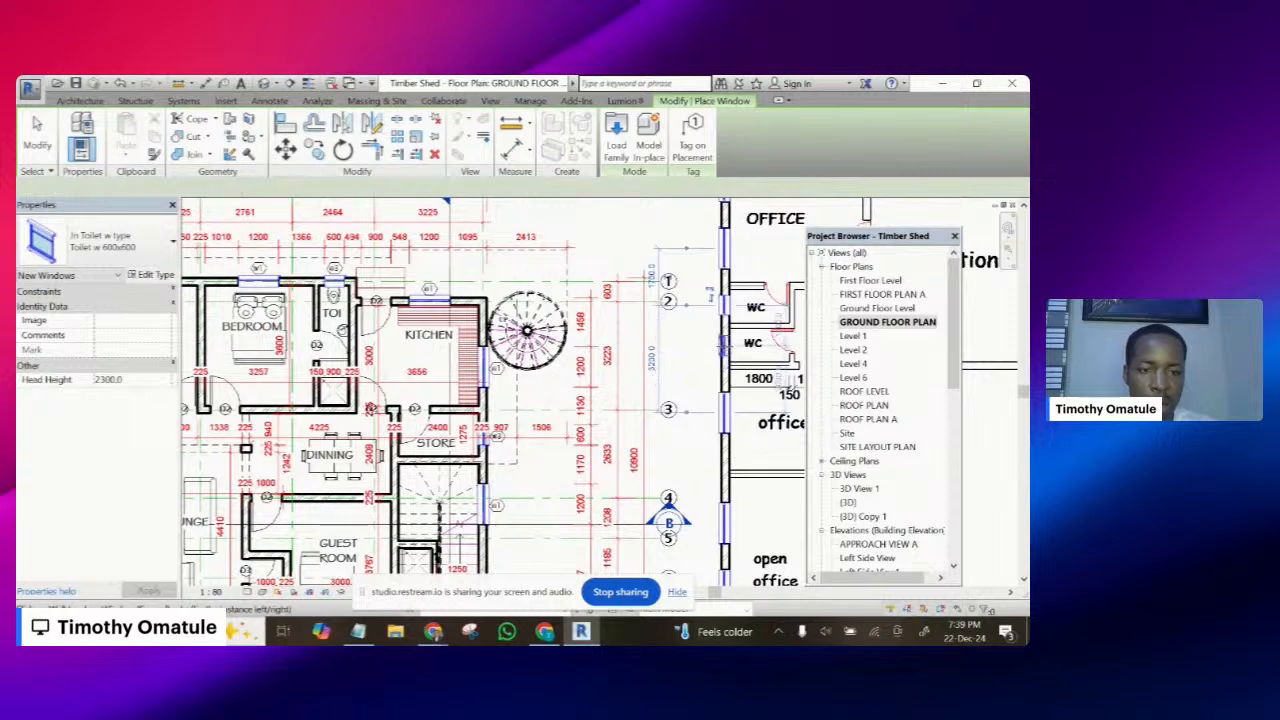
pyautogui.scroll(-2, 516, 337)
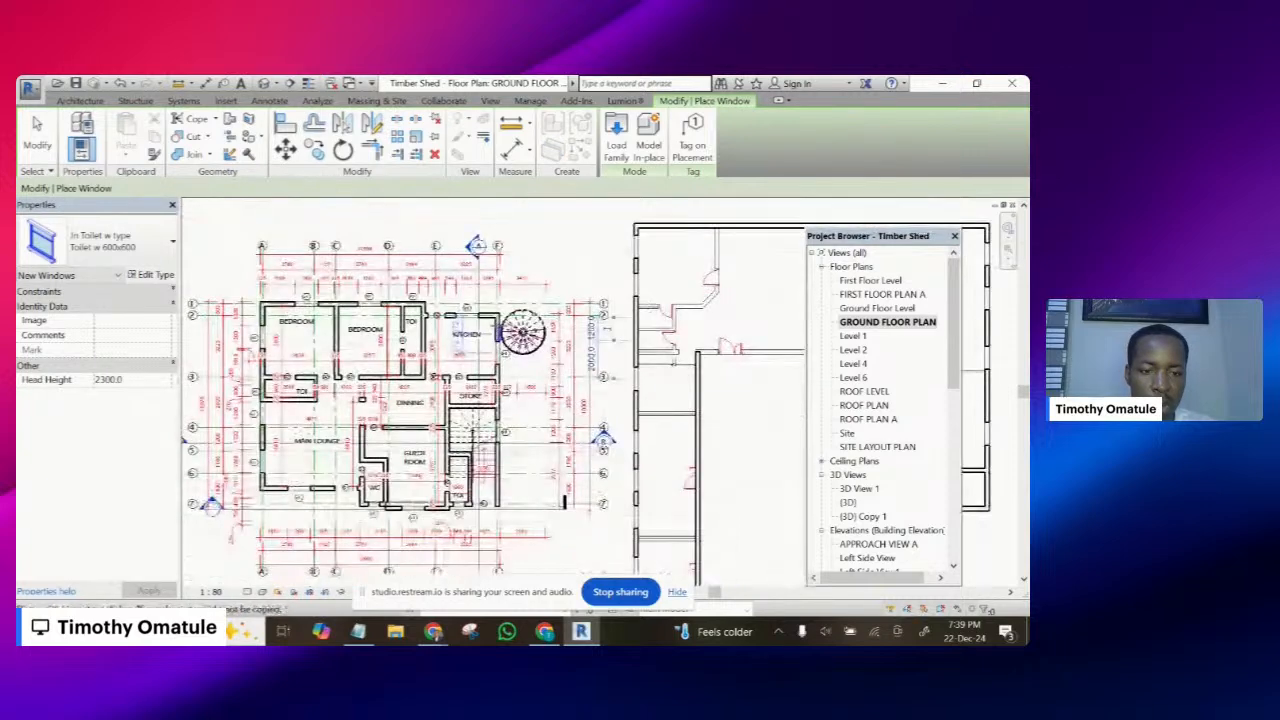
pyautogui.scroll(-2, 495, 330)
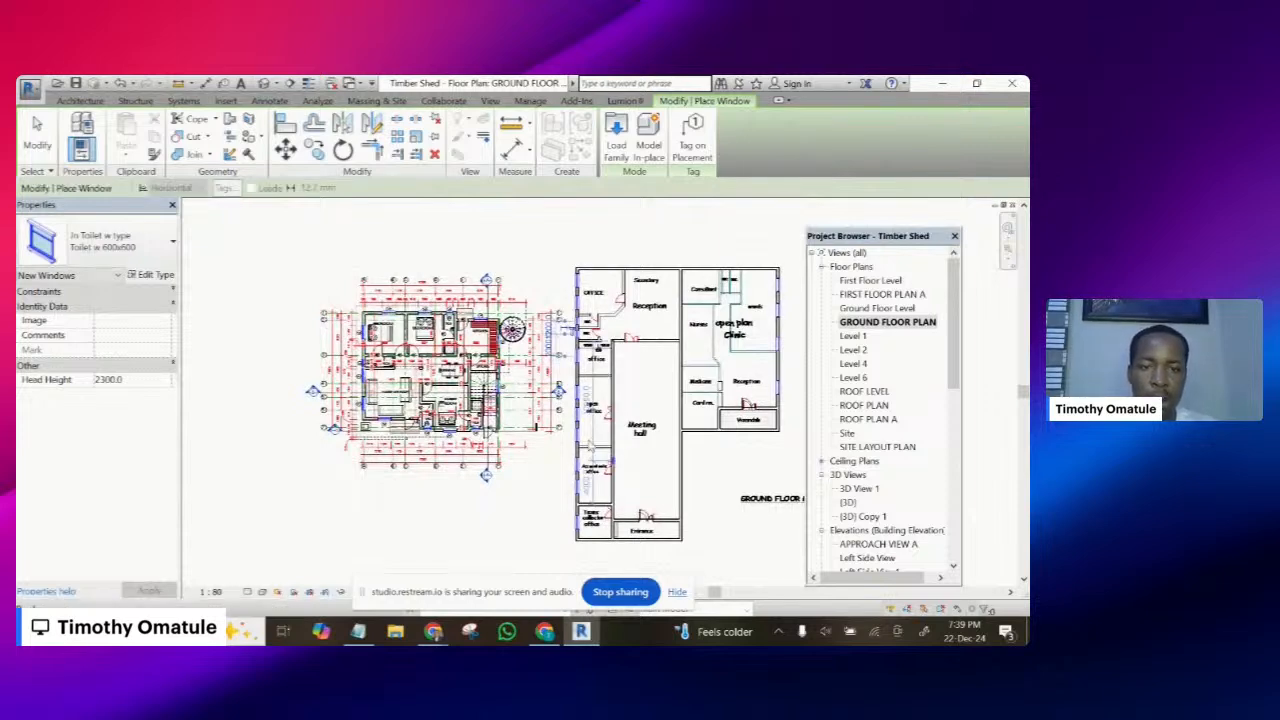
pyautogui.scroll(3, 548, 310)
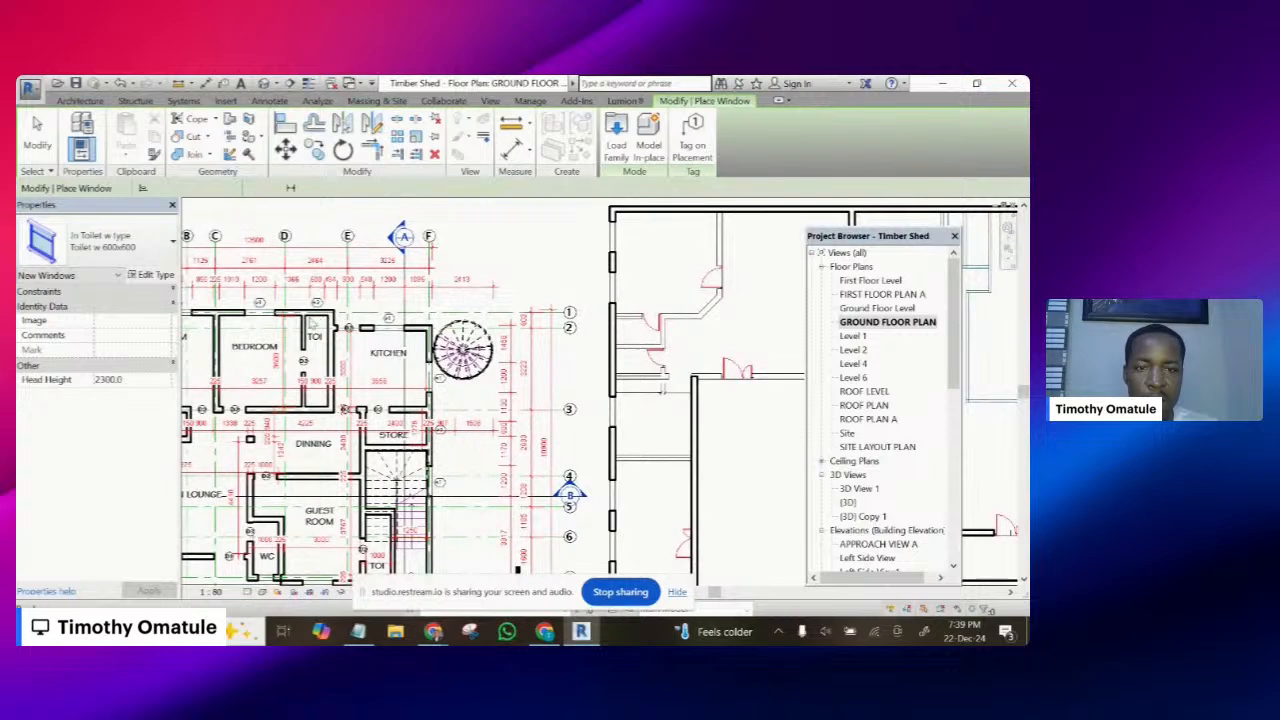
pyautogui.press('Escape')
# - Move the imported ground floor drawing 1200 mm vertically upward, clear of the modelled wall behind the Office and Reception
pyautogui.scroll(-5, 288, 328)
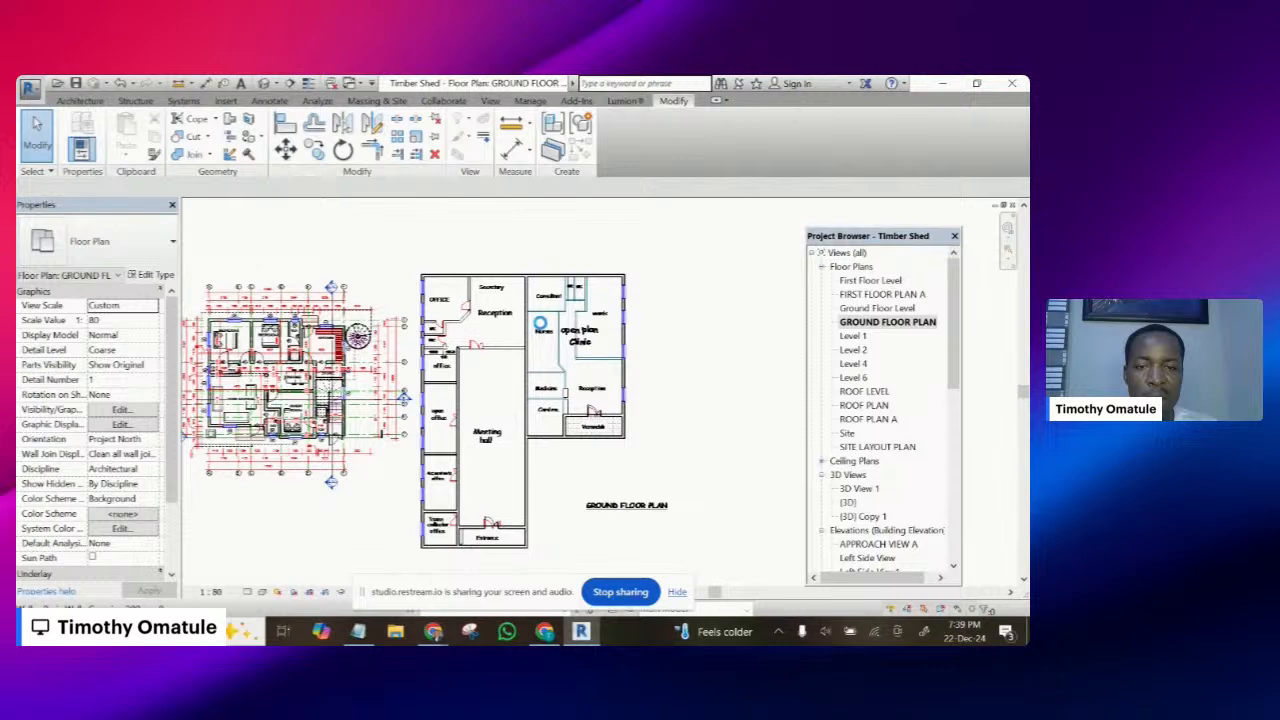
pyautogui.click(573, 362)
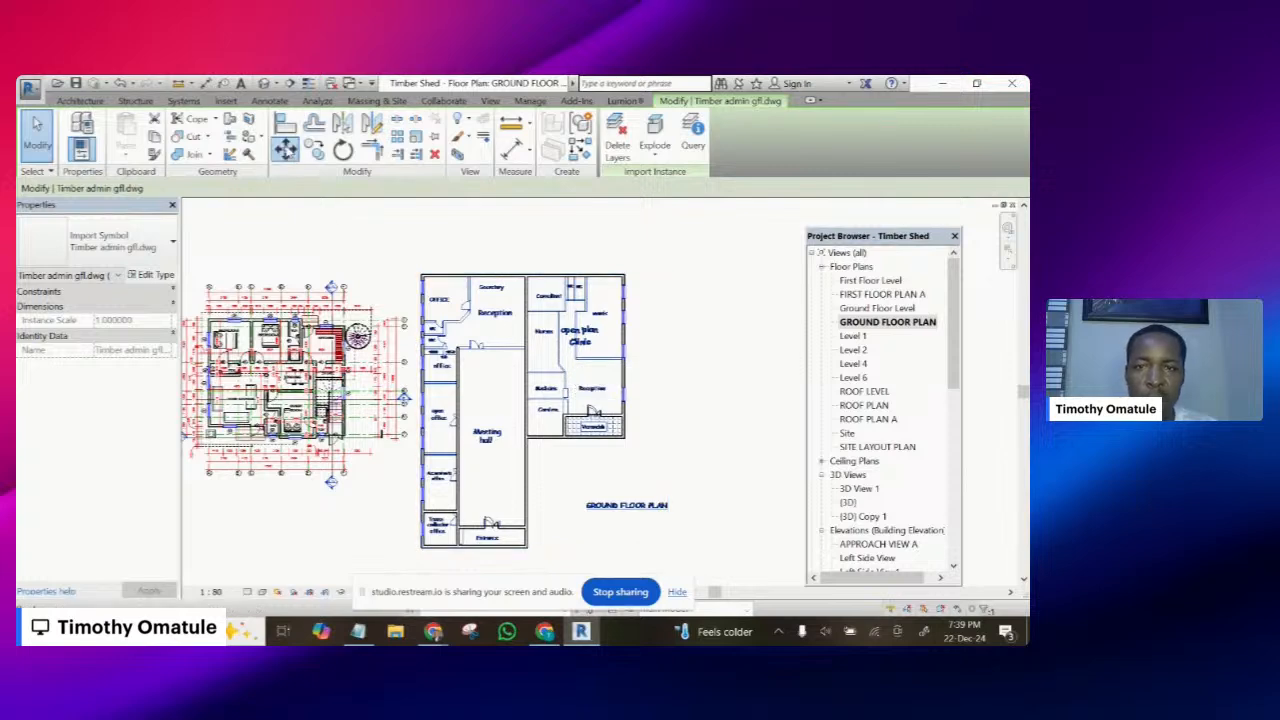
pyautogui.click(717, 447)
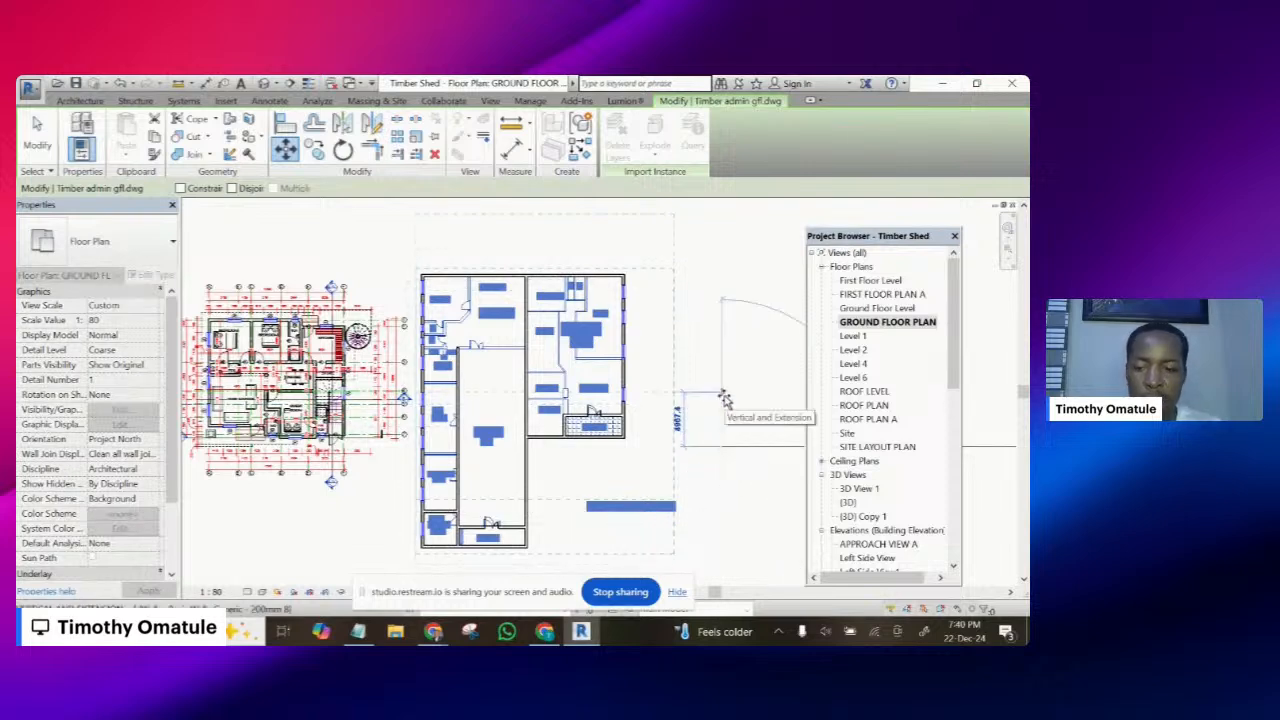
pyautogui.write('1200')
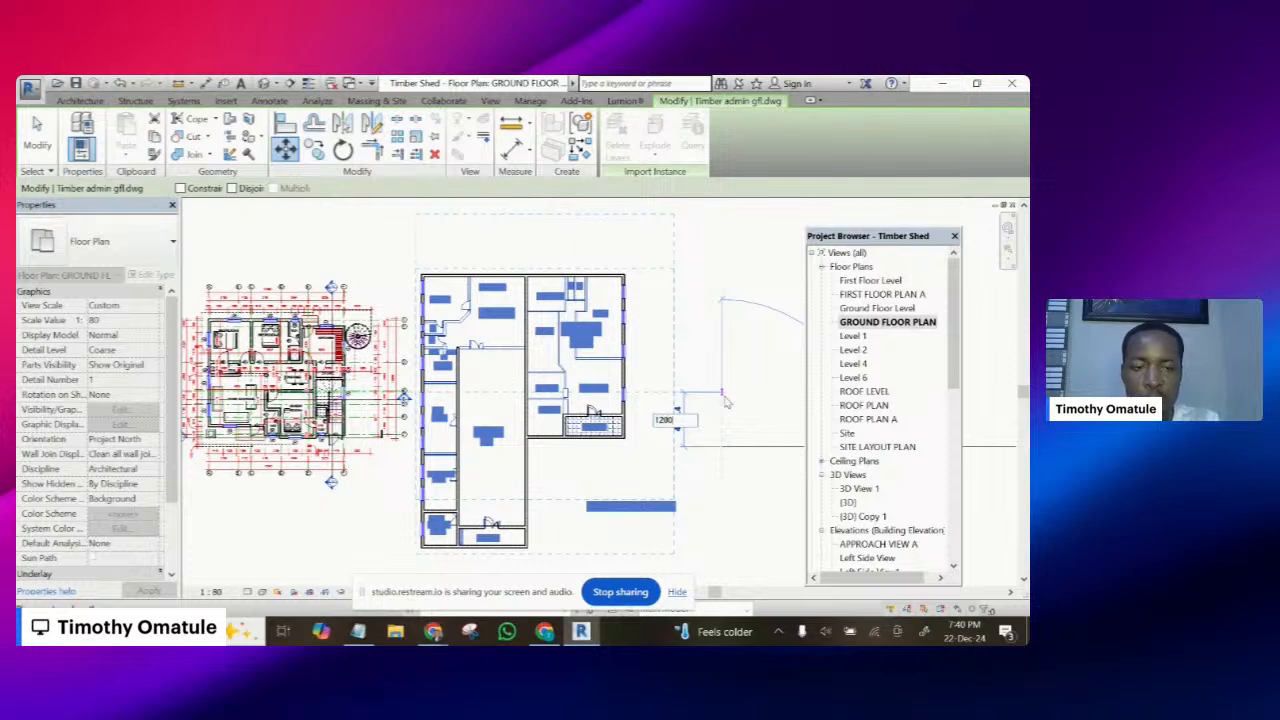
pyautogui.press('Return')
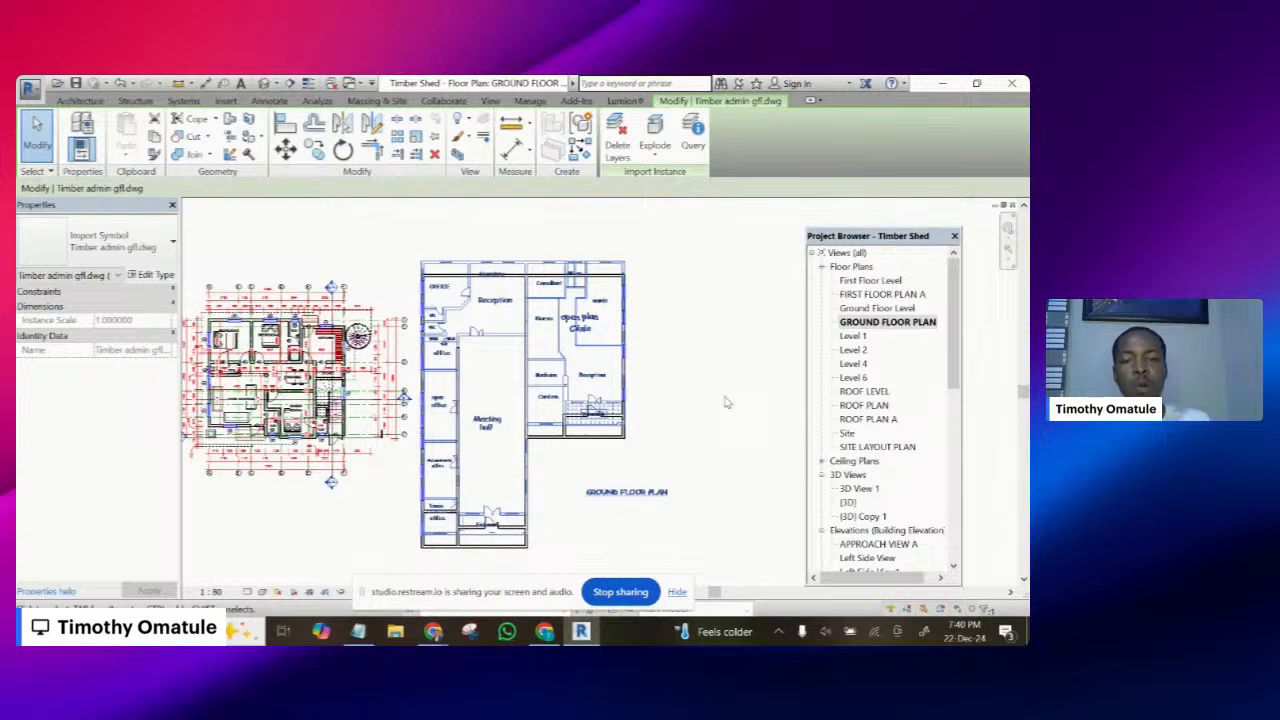
# - Reuse the 1200X1800 curtain window type and place one window in the upper outer wall of the OFFICE
pyautogui.scroll(4, 430, 240)
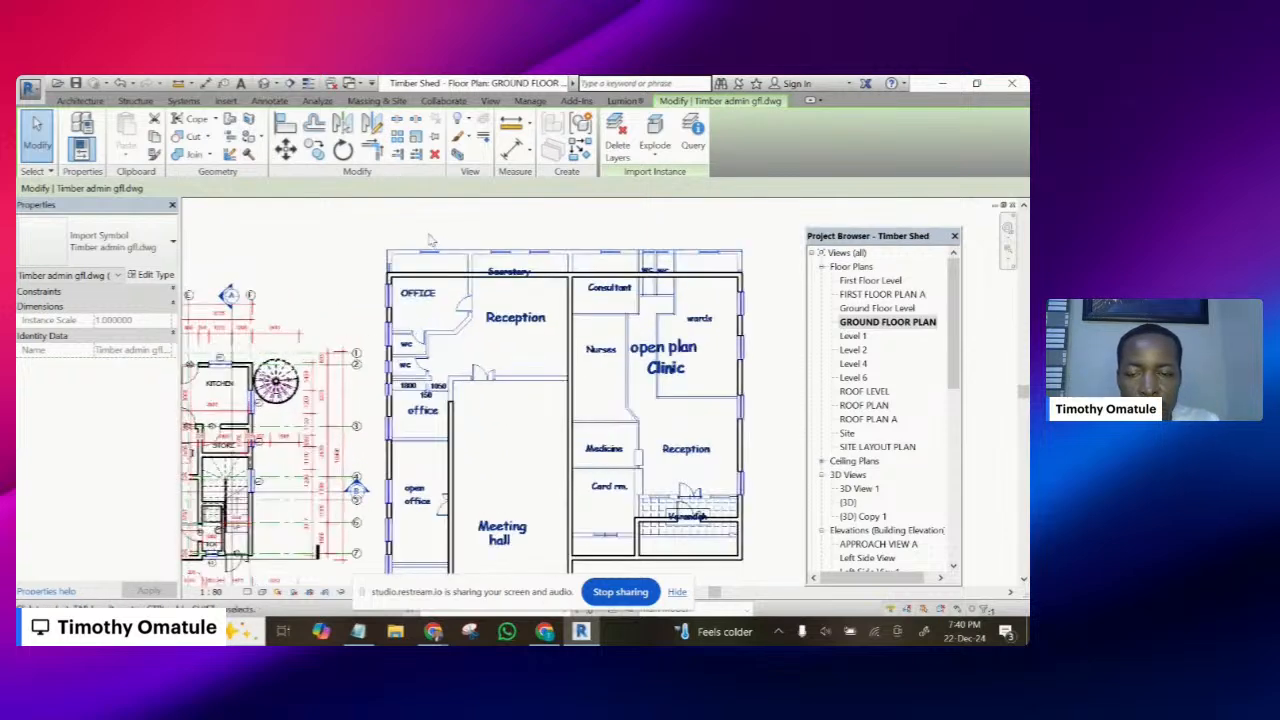
pyautogui.scroll(2, 430, 240)
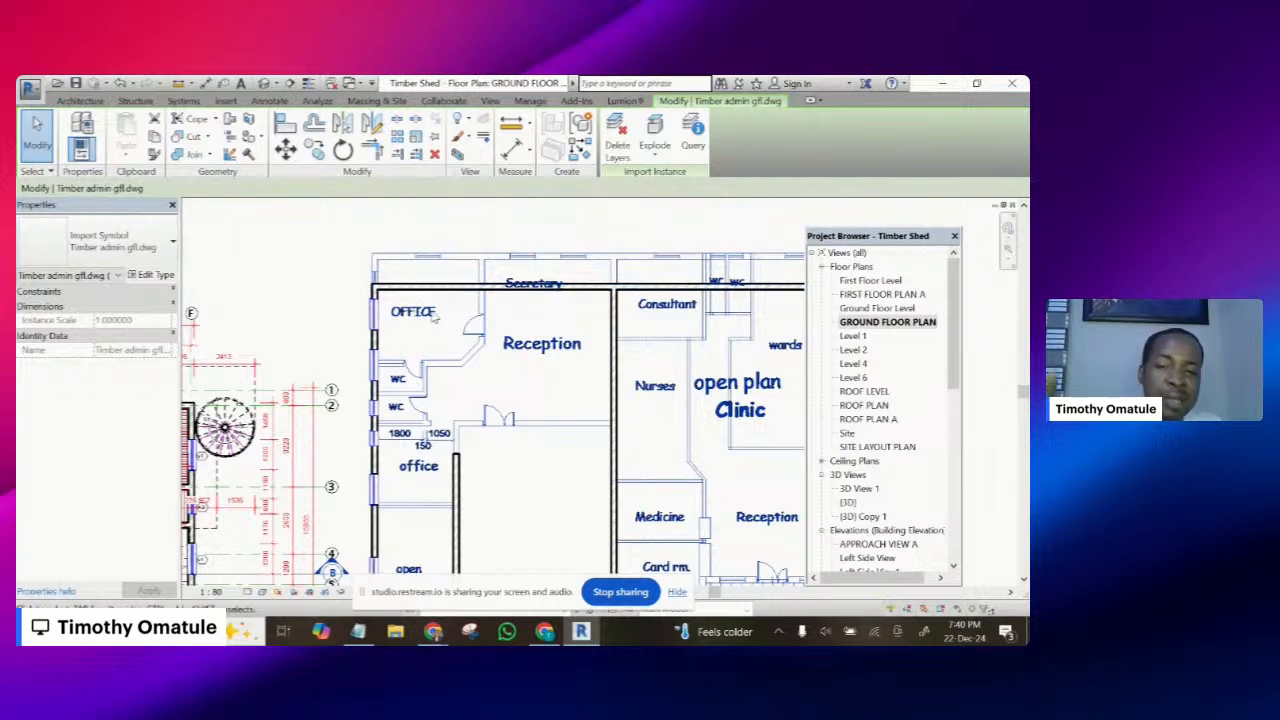
pyautogui.click(379, 337)
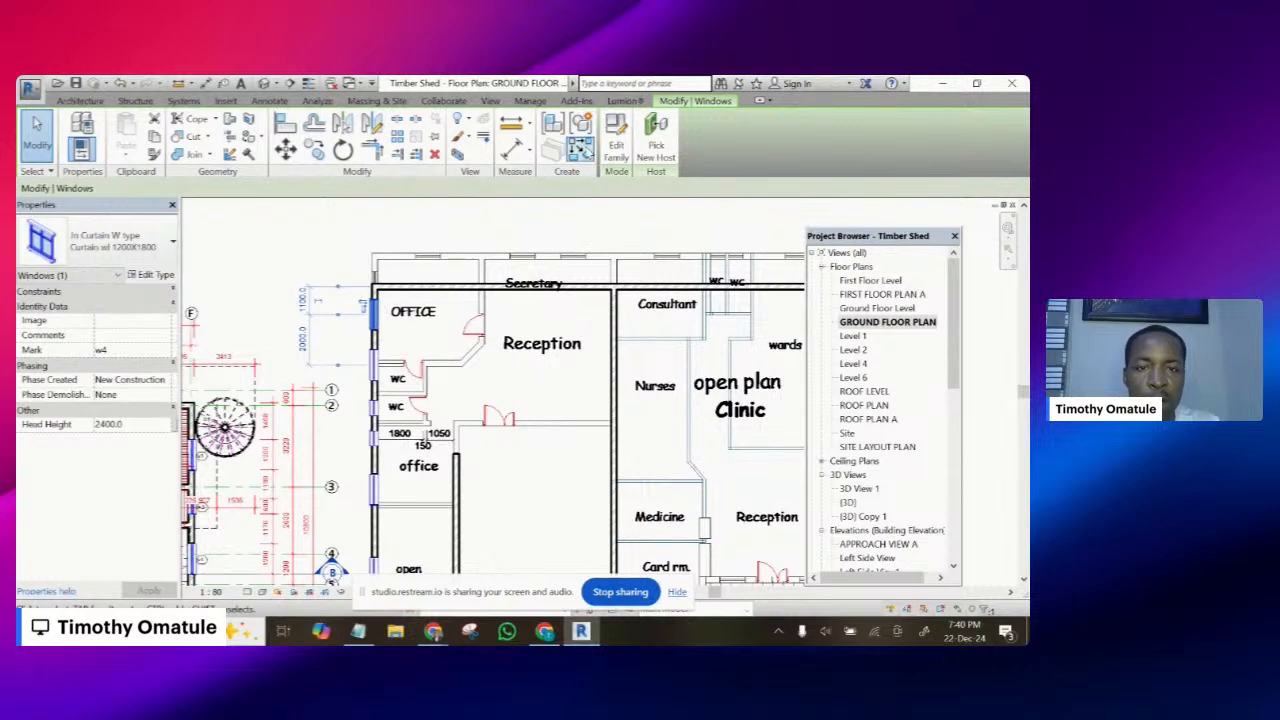
pyautogui.click(580, 147)
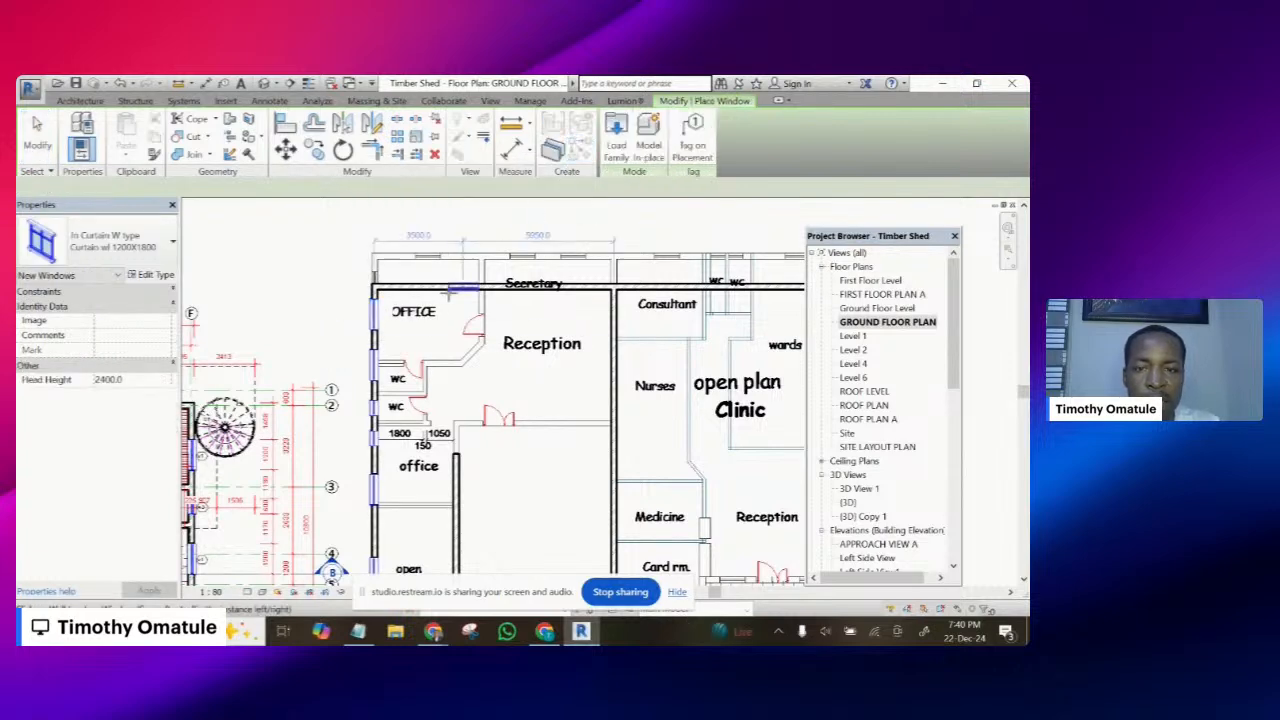
pyautogui.scroll(5, 430, 290)
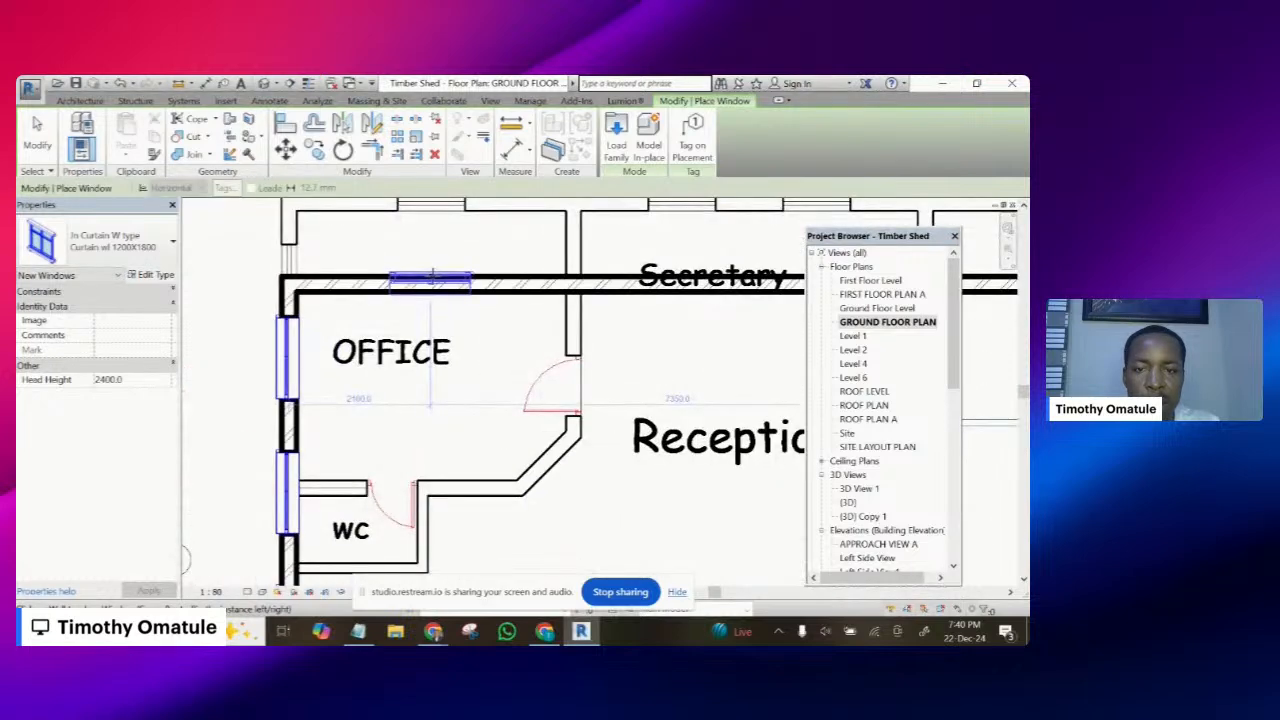
pyautogui.scroll(-1, 445, 285)
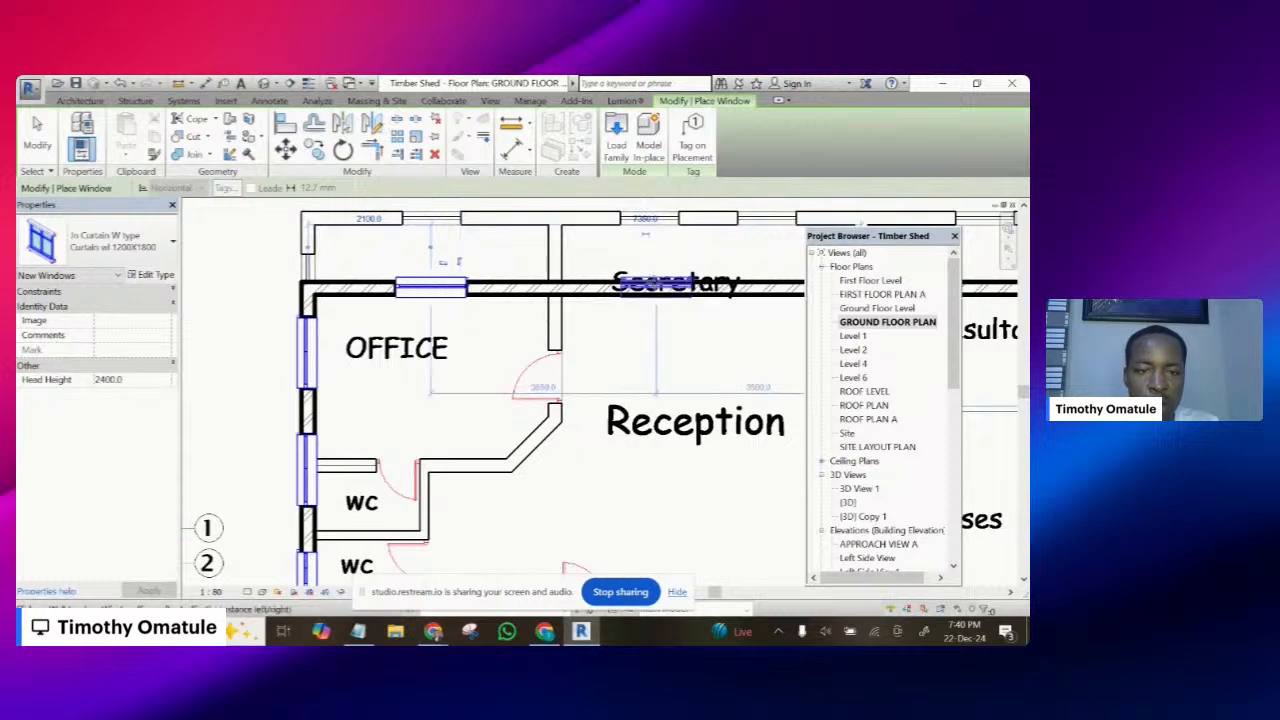
# - Place two 1200X1800 windows in the Reception's outer wall, in line with the imported drawing's openings by the Secretary
pyautogui.scroll(-3, 600, 274)
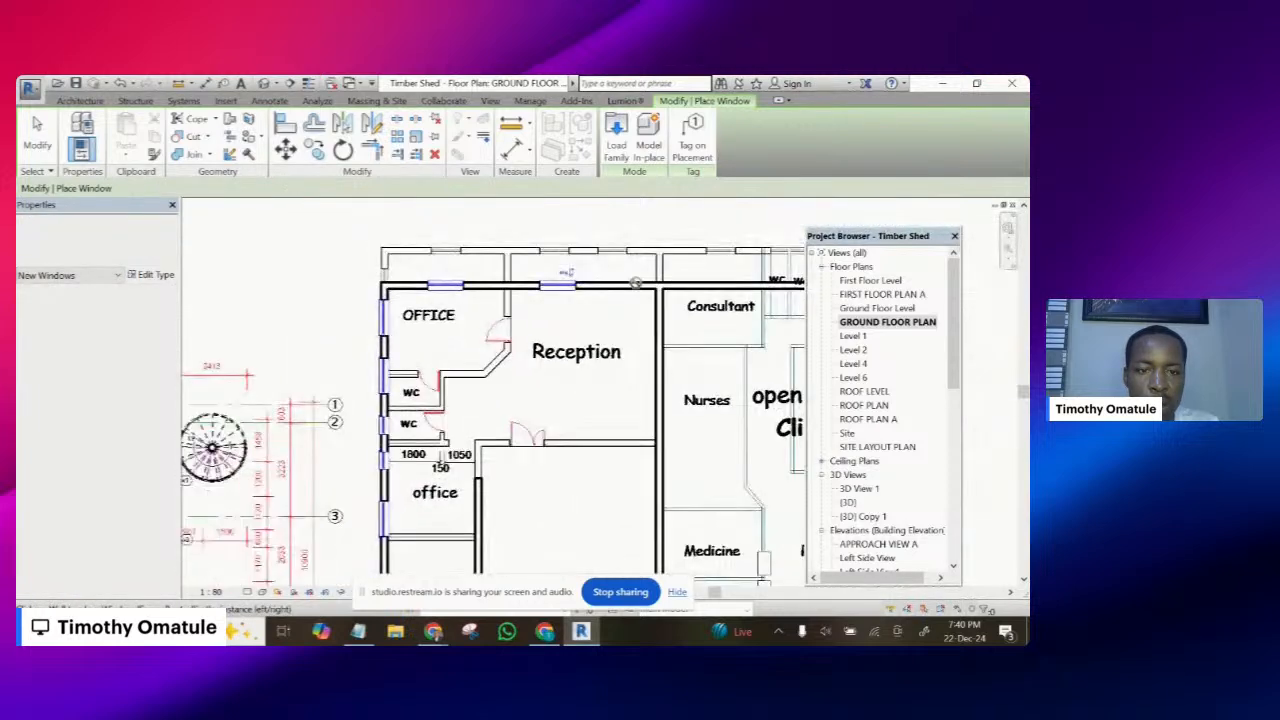
pyautogui.scroll(1, 600, 274)
pyautogui.scroll(2, 600, 274)
pyautogui.scroll(2, 577, 276)
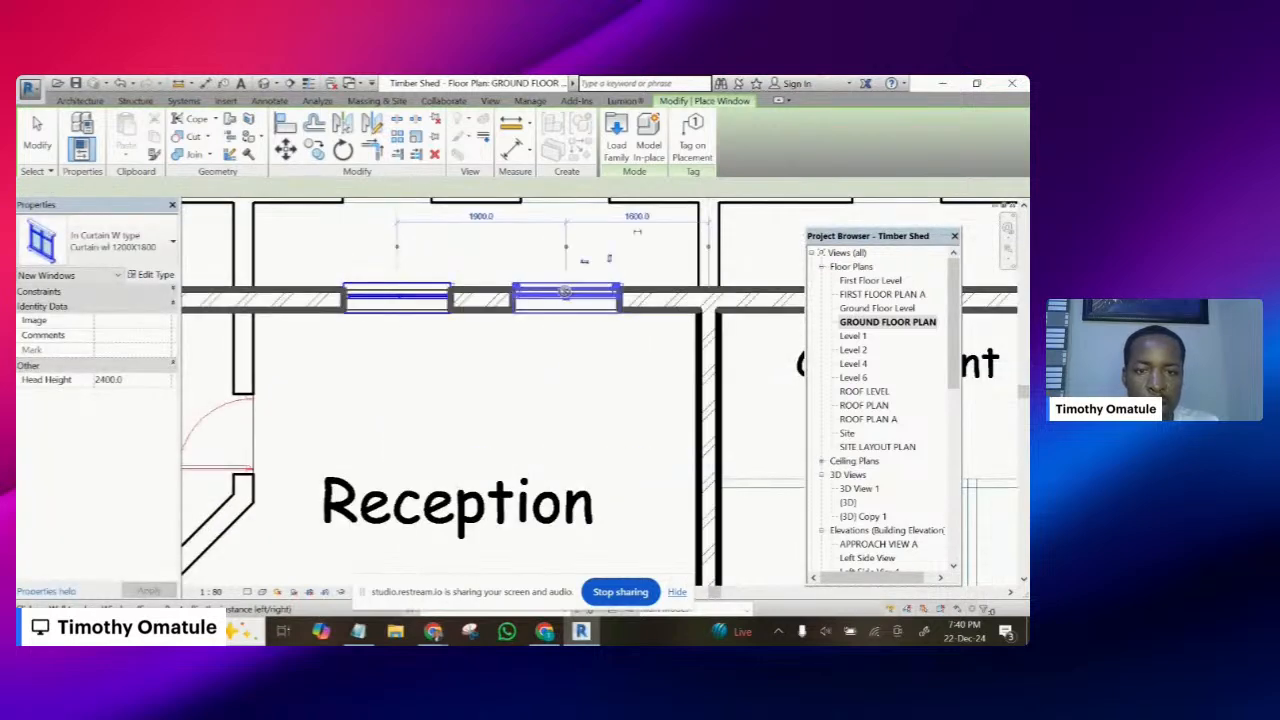
# - Place one 1200X1800 window in the clinic's outer wall at the Consultant room
pyautogui.scroll(-3, 485, 281)
pyautogui.scroll(3, 575, 284)
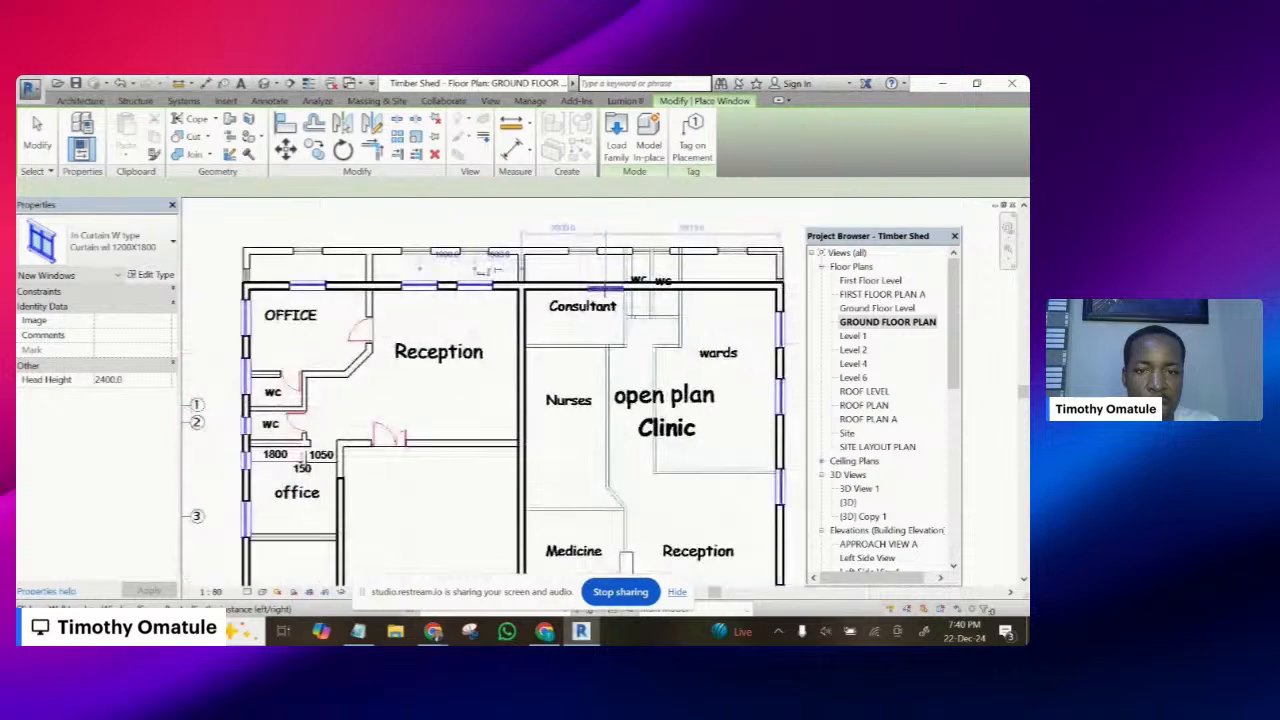
pyautogui.scroll(1, 573, 285)
pyautogui.scroll(-4, 548, 270)
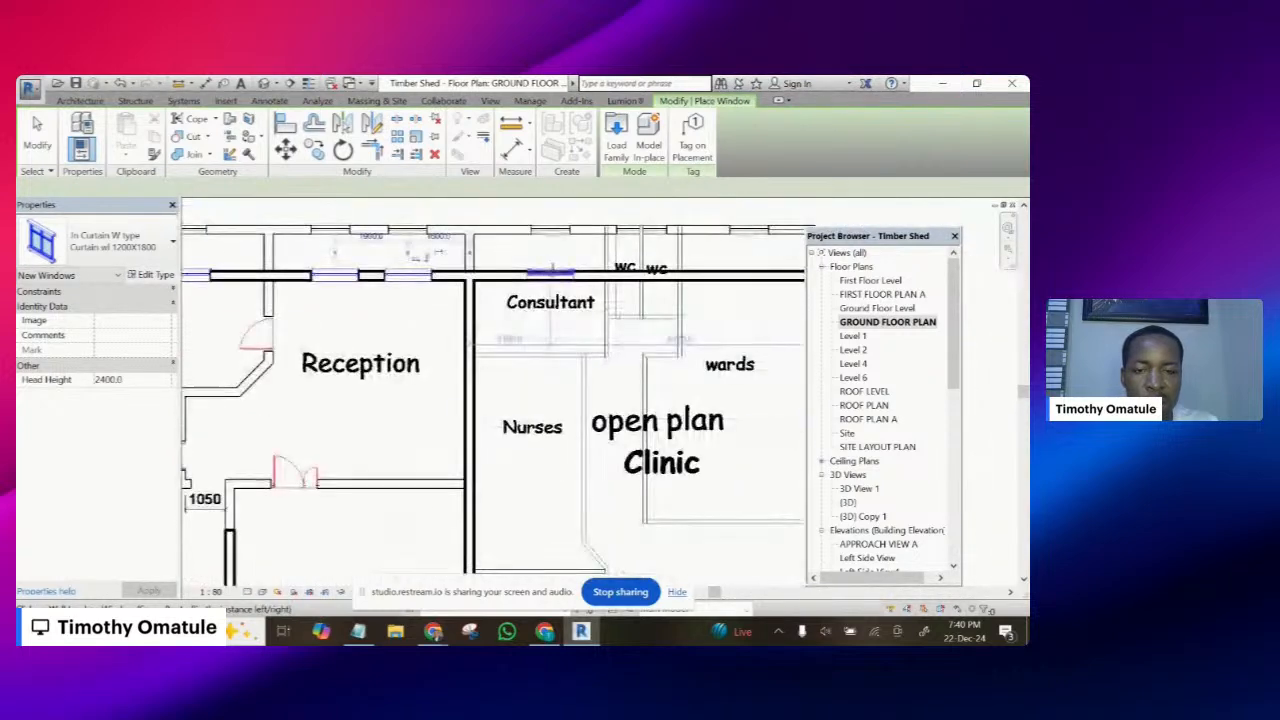
pyautogui.click(549, 266)
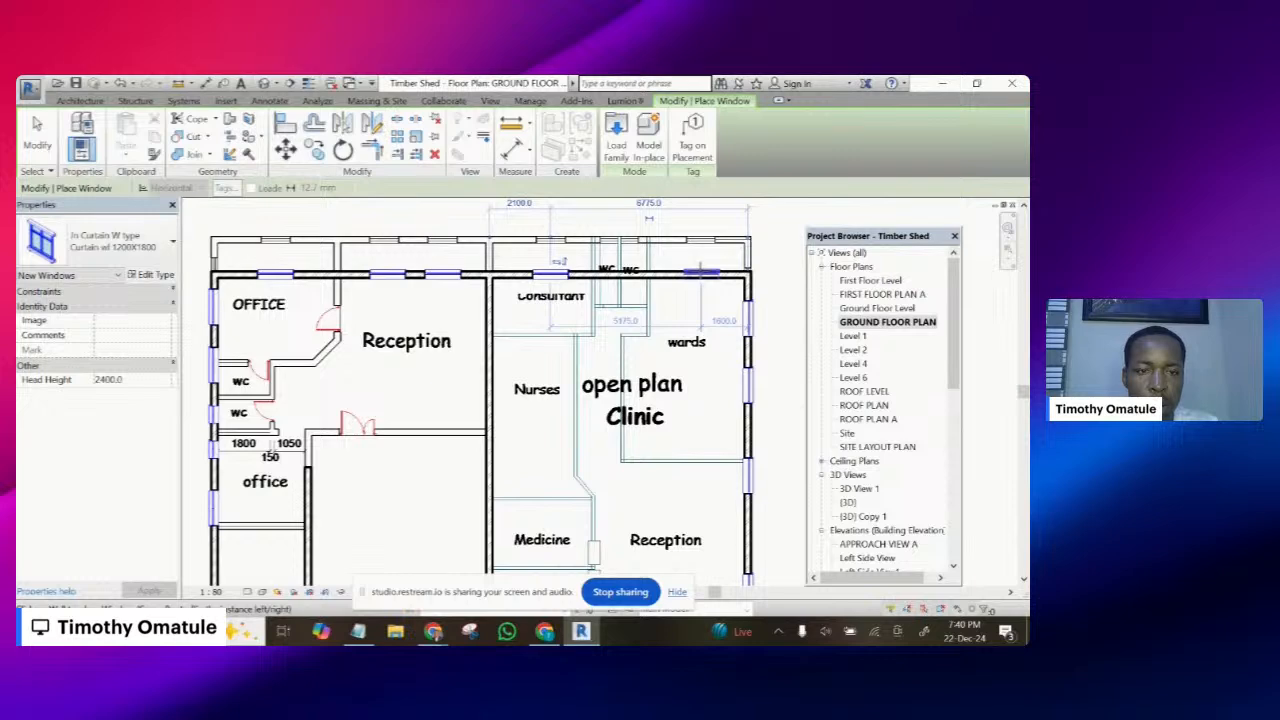
# - Place one 1200X1800 window in the wards' upper outer wall and one in the outer wall of the office below Taxes
pyautogui.scroll(-2, 665, 262)
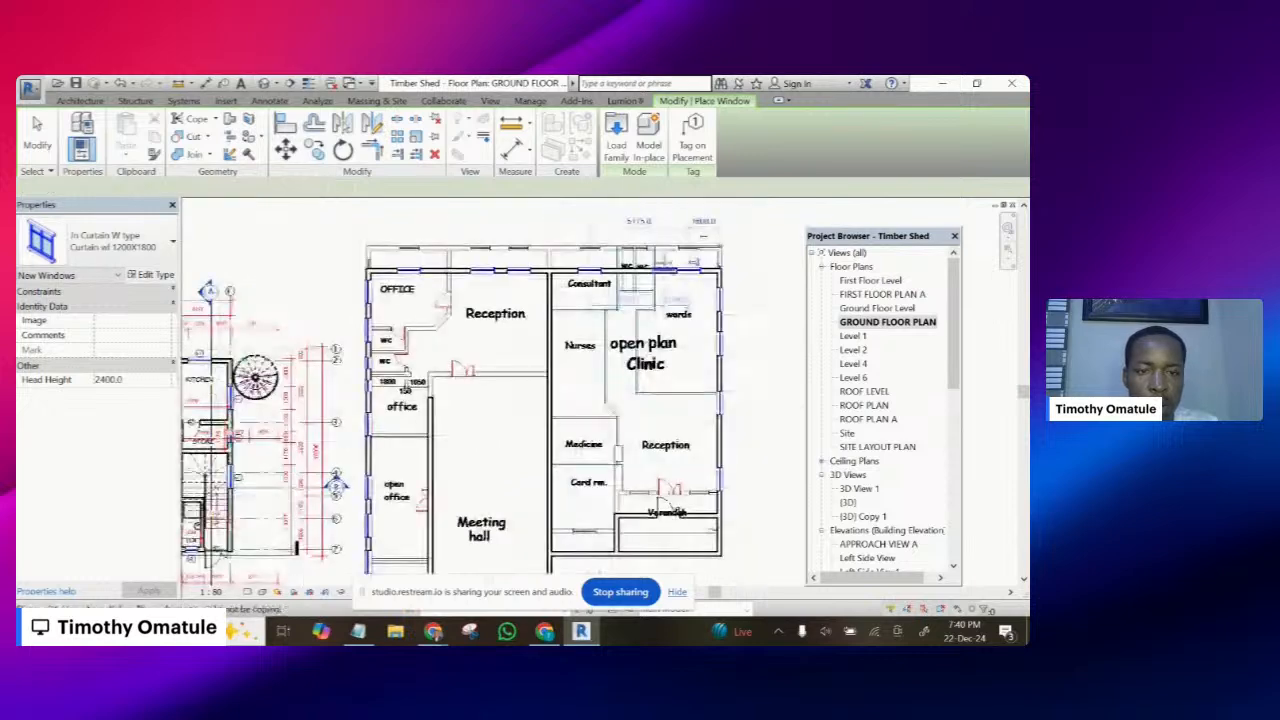
pyautogui.scroll(-3, 665, 262)
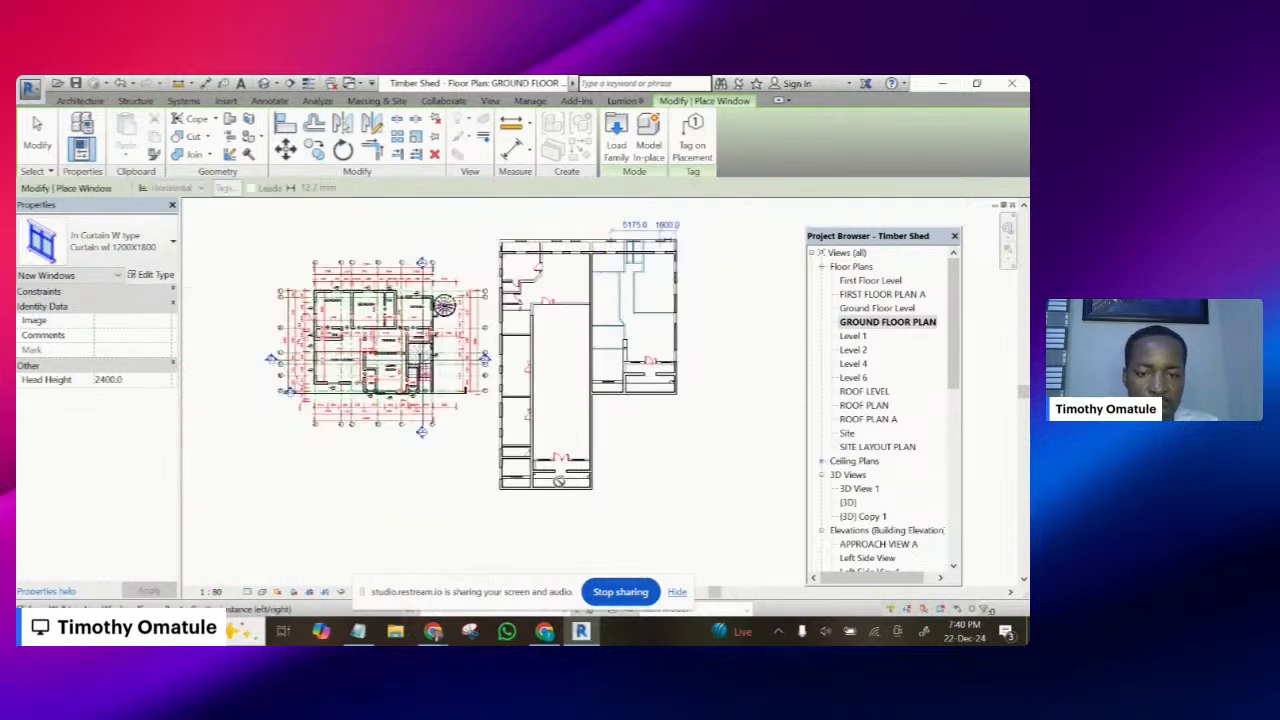
pyautogui.scroll(5, 558, 481)
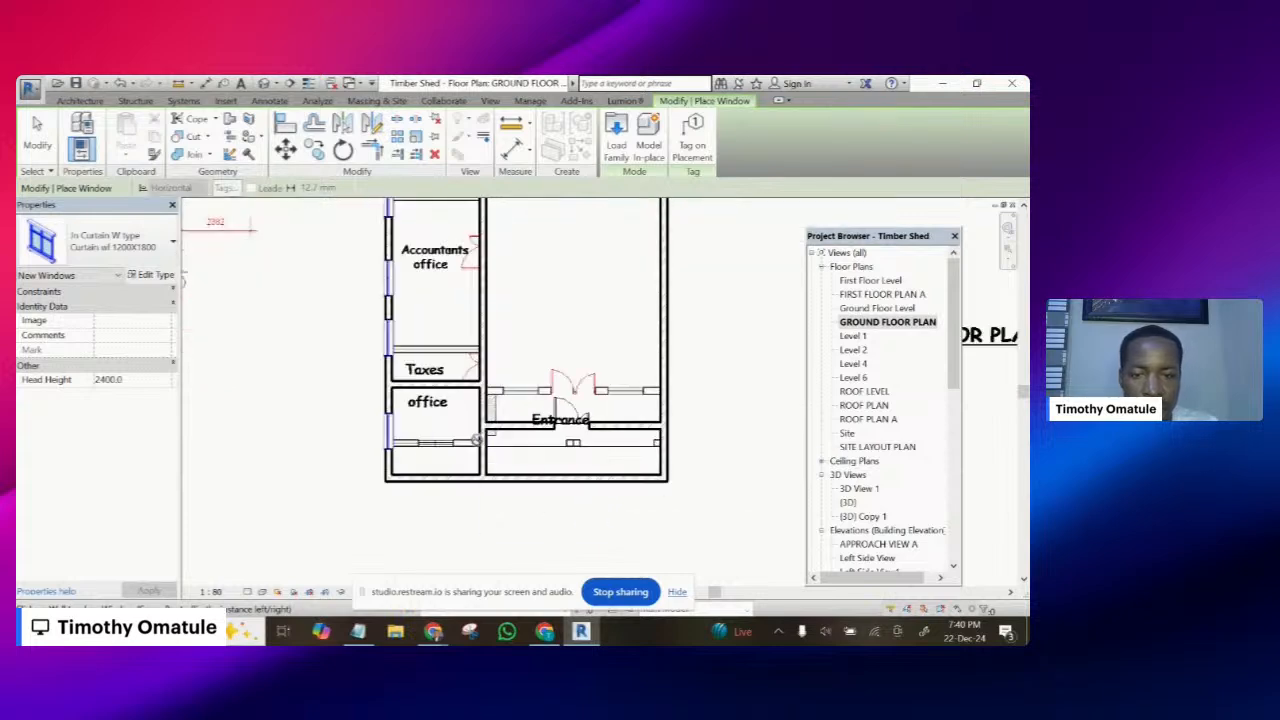
pyautogui.scroll(1, 430, 480)
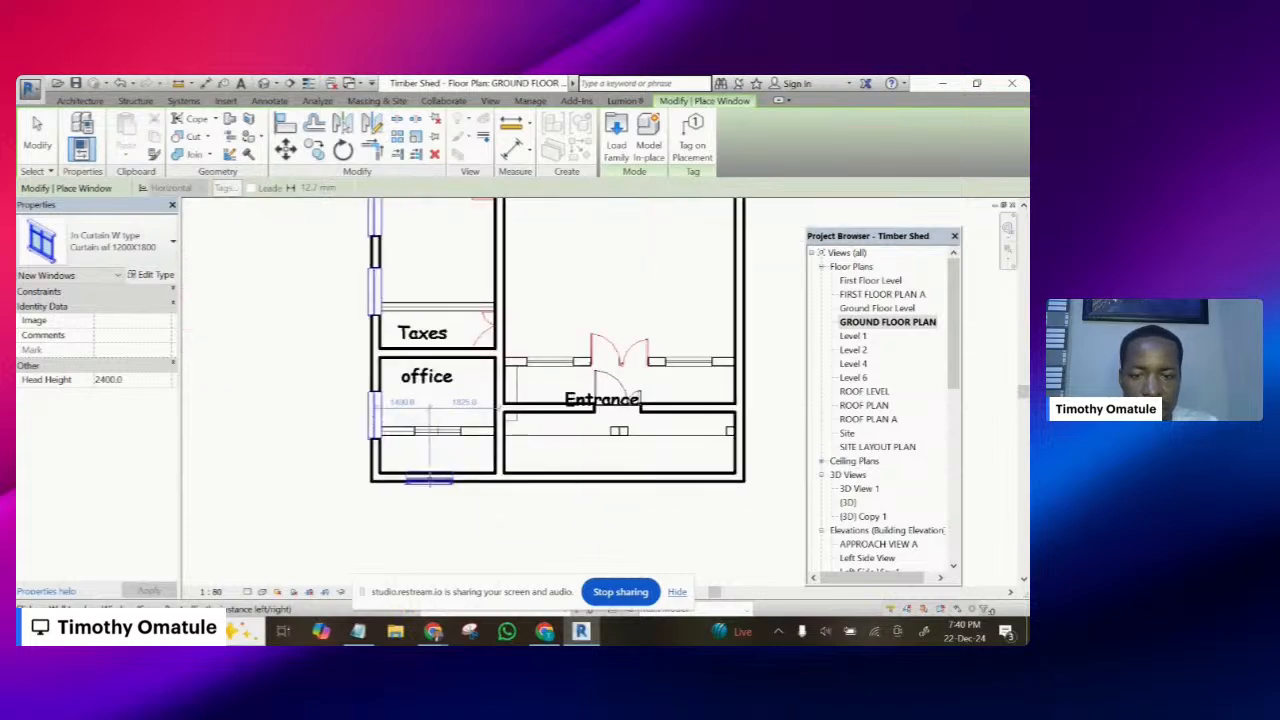
pyautogui.scroll(2, 430, 481)
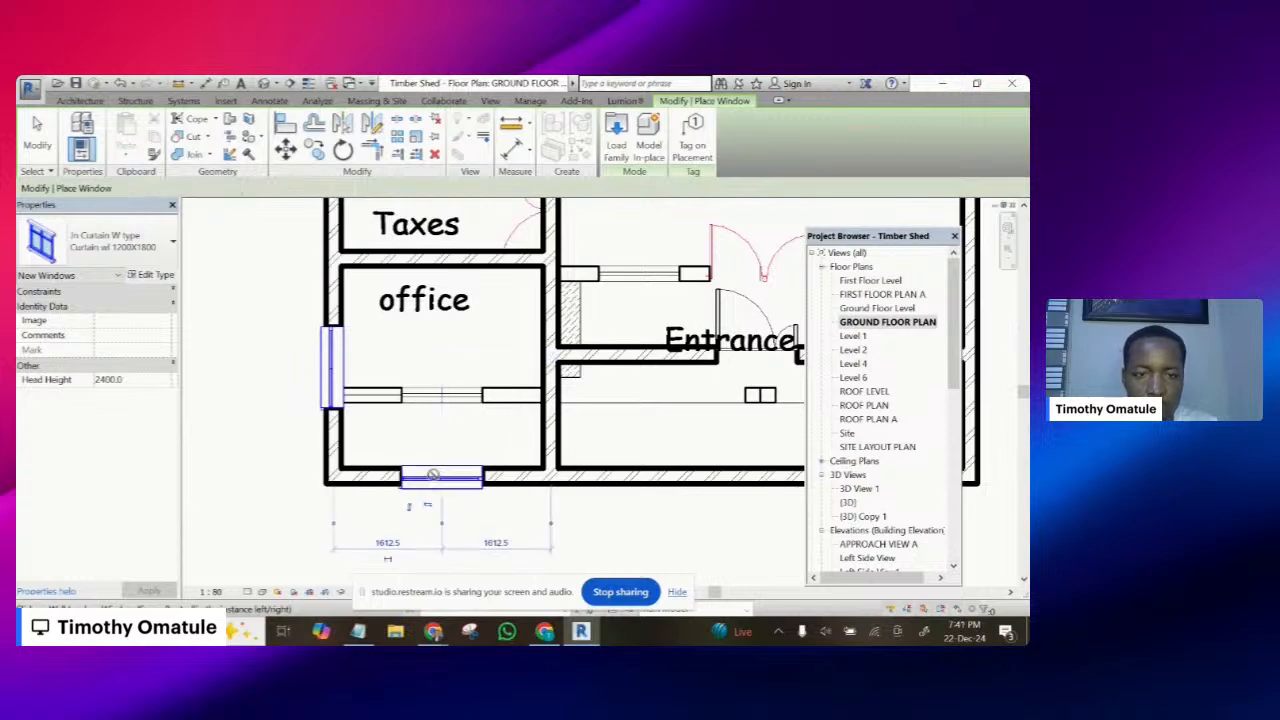
pyautogui.scroll(-2, 430, 475)
pyautogui.scroll(-1, 430, 475)
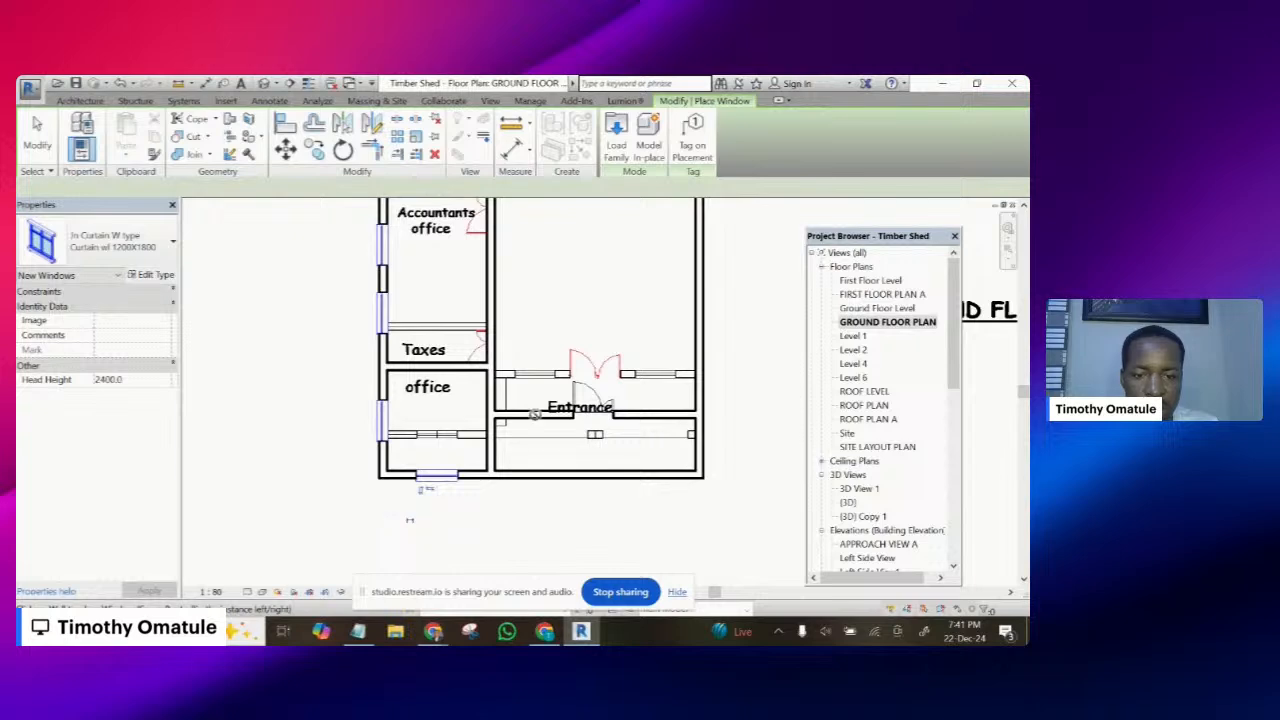
# - Place two 1200X1800 windows in the Entrance wall, one on each side of the door opening
pyautogui.scroll(3, 534, 416)
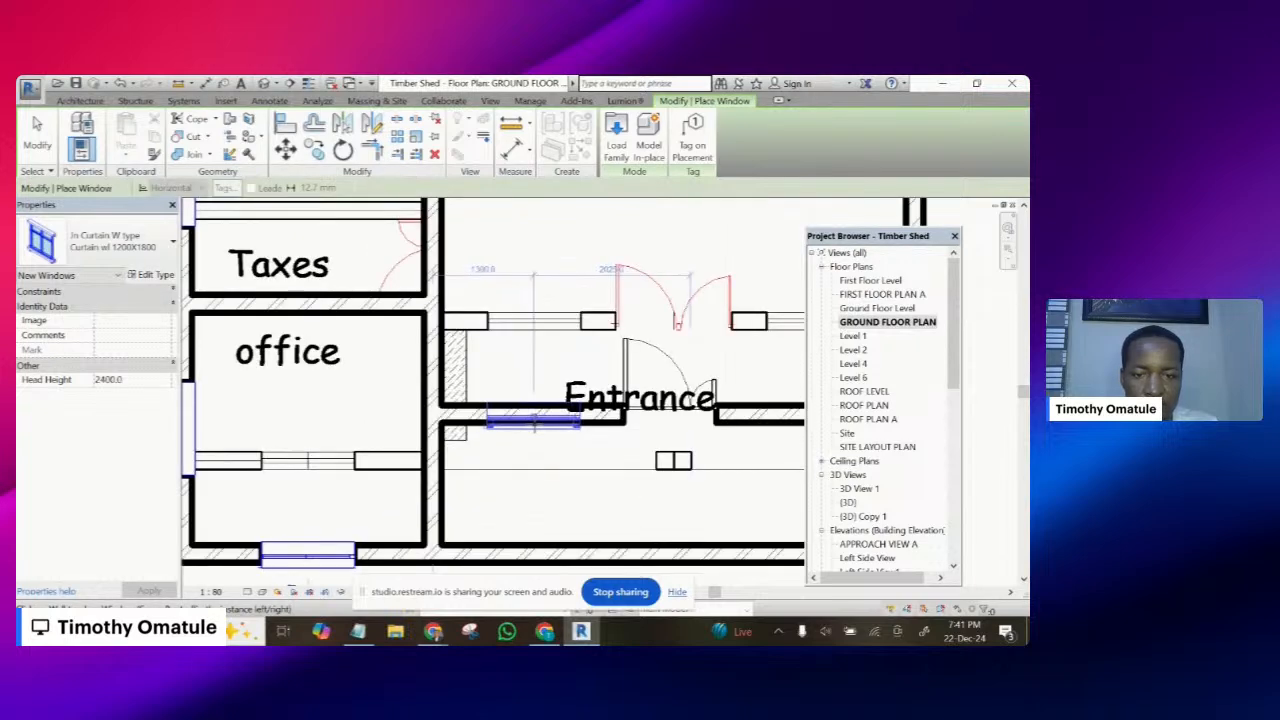
pyautogui.scroll(-3, 460, 398)
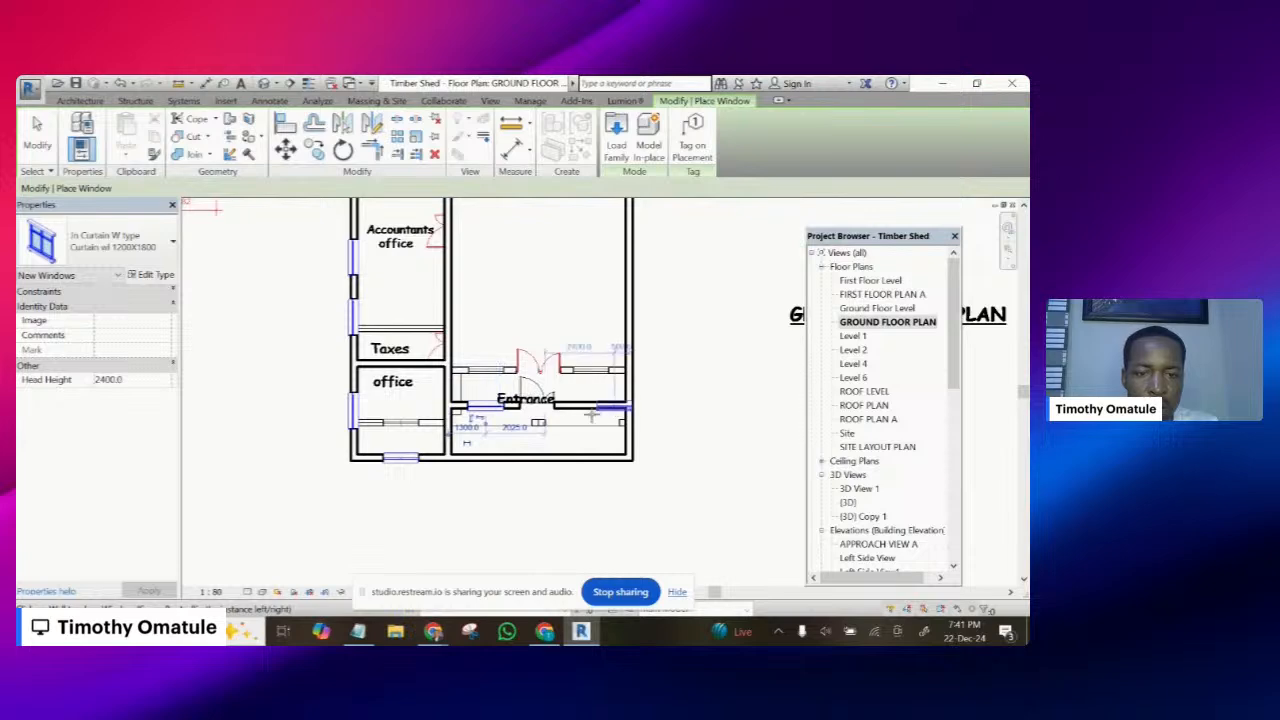
pyautogui.scroll(2, 527, 410)
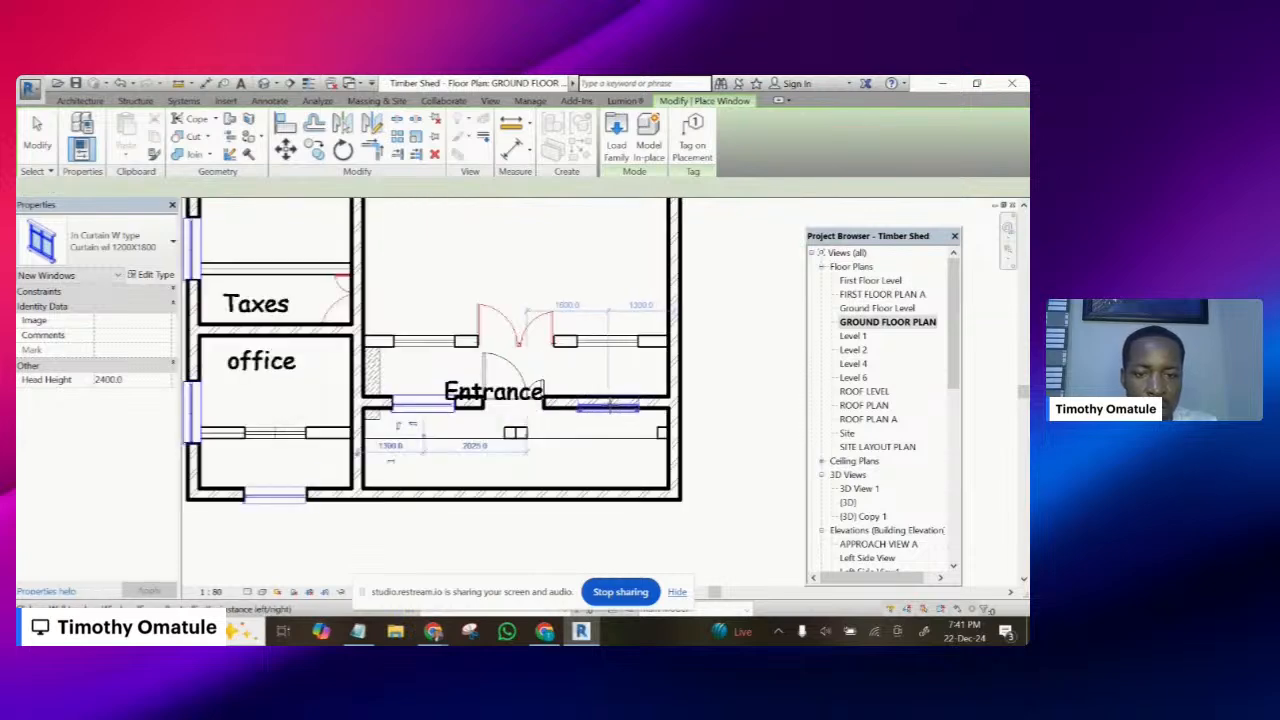
pyautogui.click(607, 406)
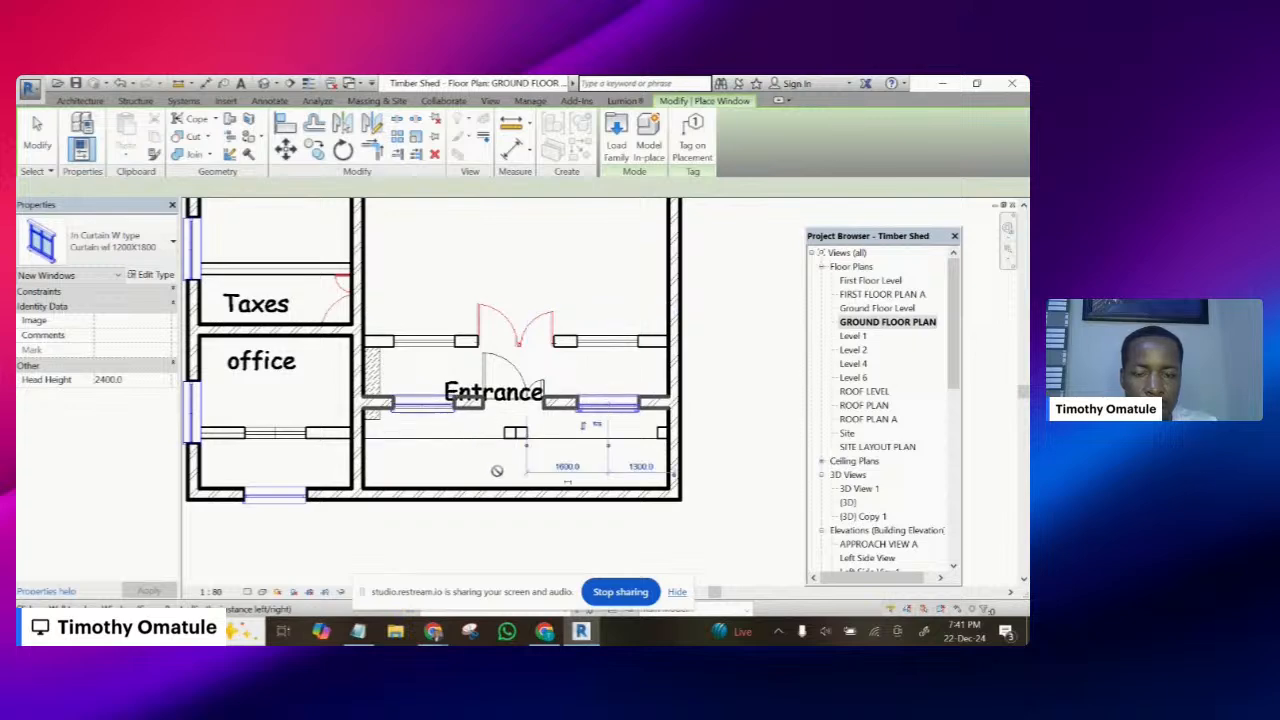
# - Place one 1200X1800 window in the outer wall below the Card rm., in line with the imported drawing's opening
pyautogui.scroll(-2, 497, 470)
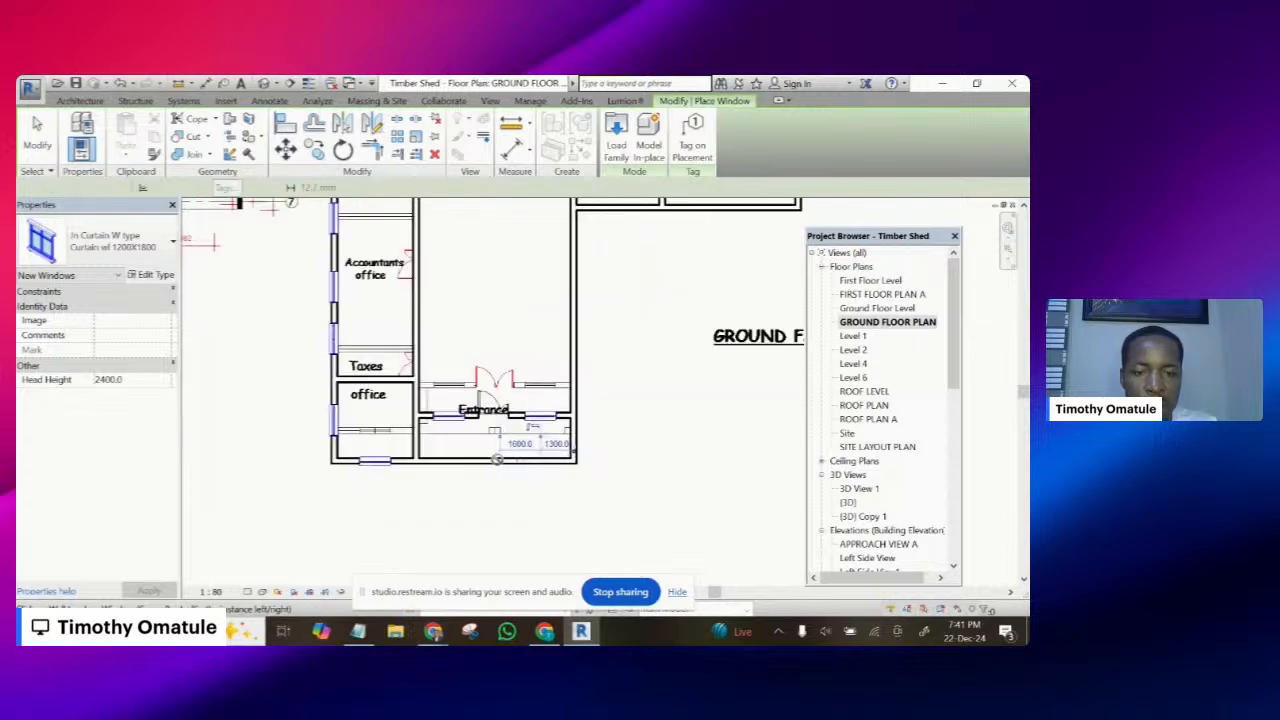
pyautogui.scroll(-4, 497, 459)
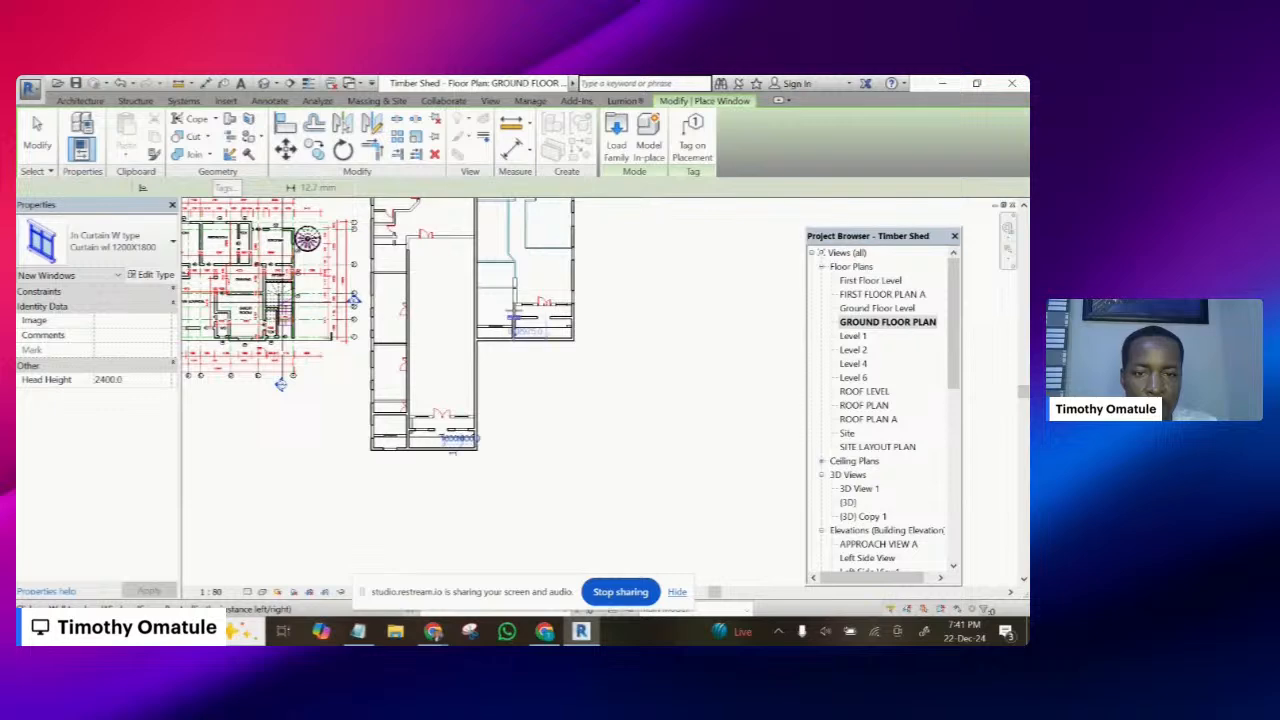
pyautogui.scroll(5, 515, 322)
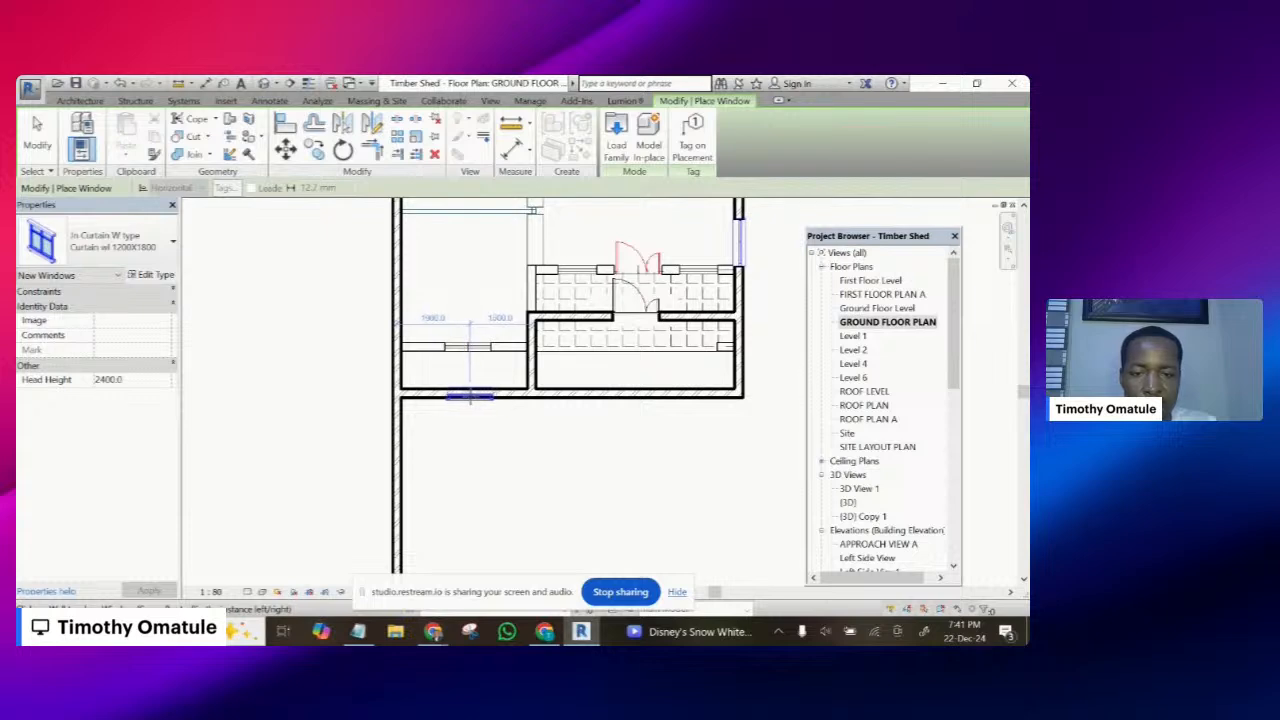
pyautogui.click(470, 396)
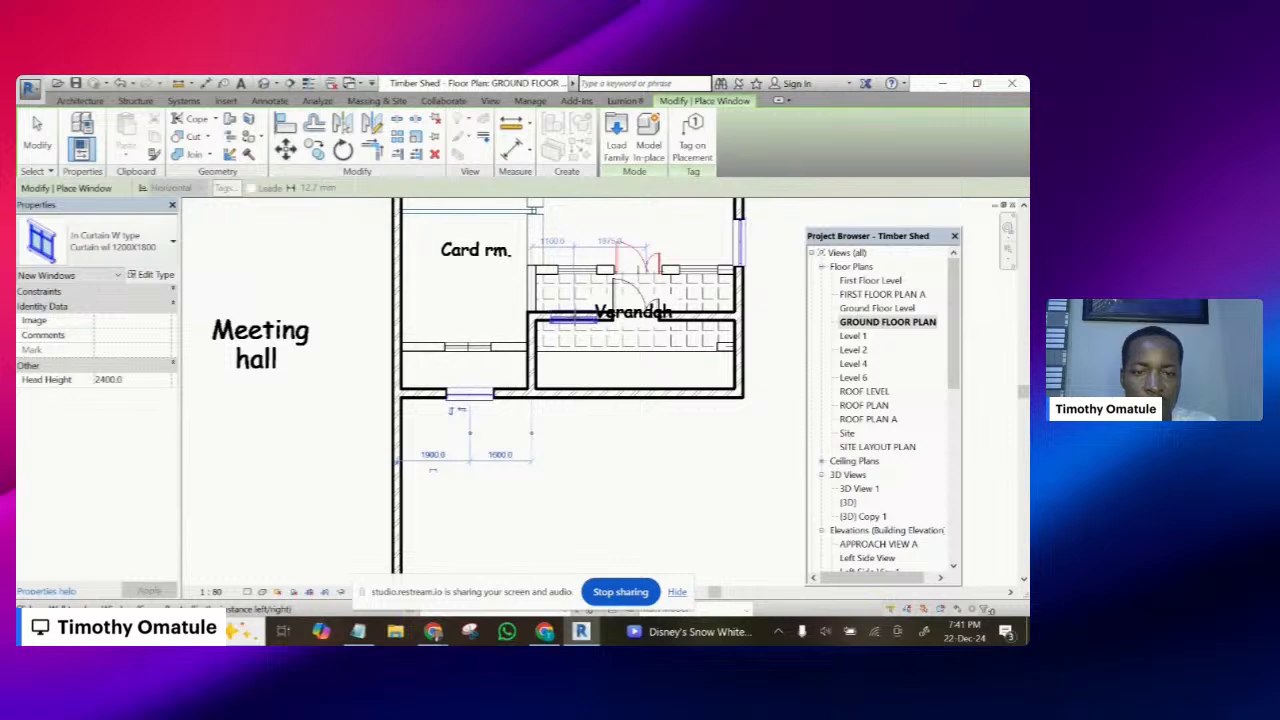
# - Place two 1200X1800 windows in the Verandah wall, one on each side of the door opening, and finish placing windows
pyautogui.click(574, 318)
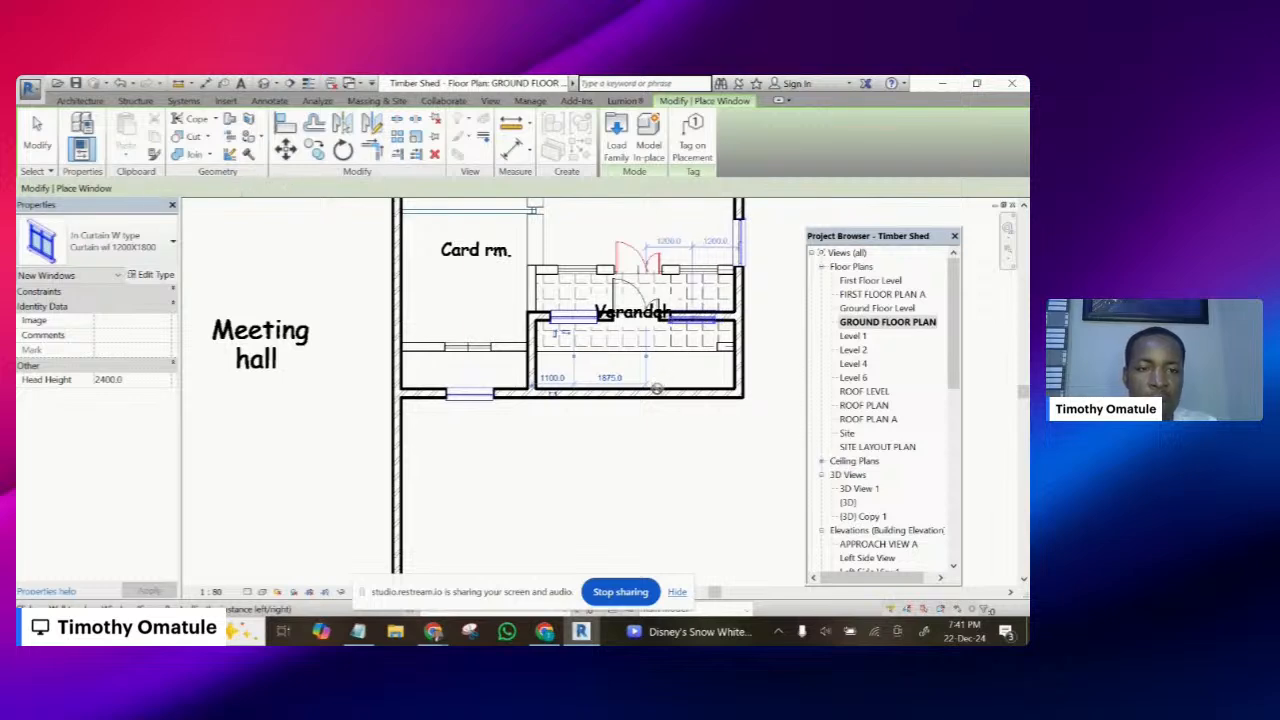
pyautogui.scroll(-1, 656, 389)
pyautogui.scroll(-5, 656, 389)
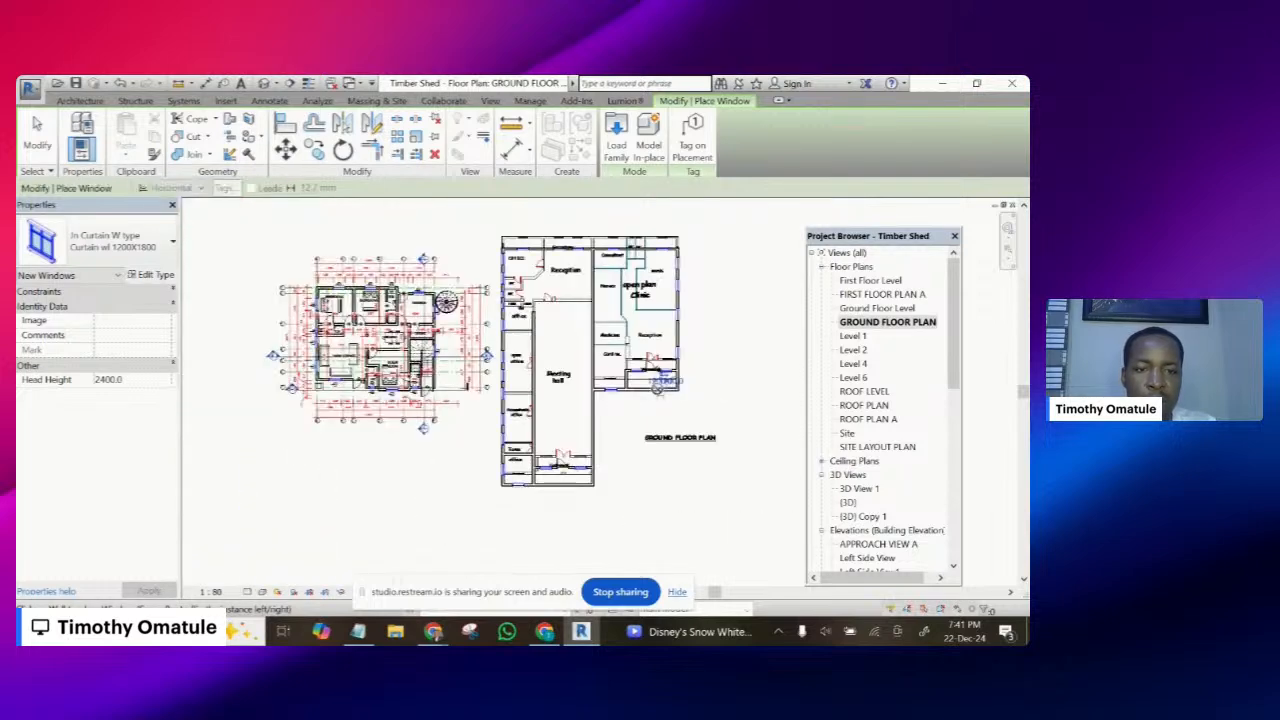
pyautogui.scroll(4, 656, 389)
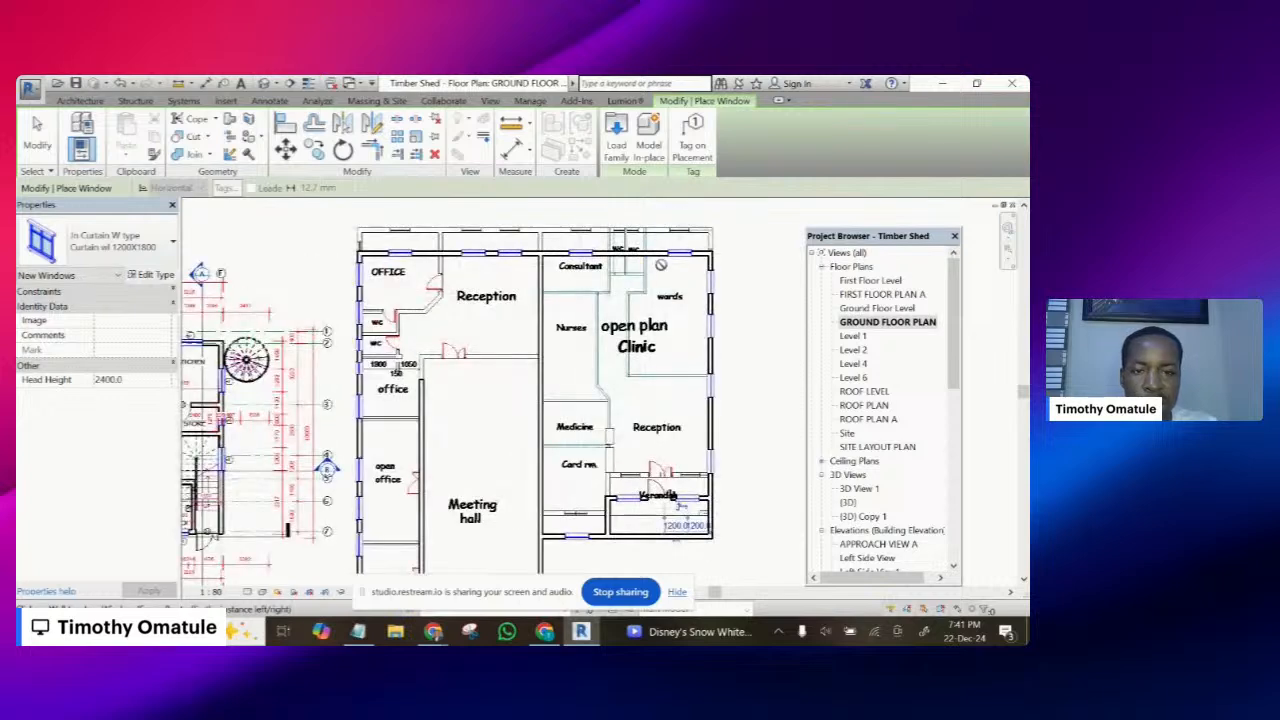
pyautogui.scroll(-3, 615, 335)
pyautogui.scroll(-2, 606, 321)
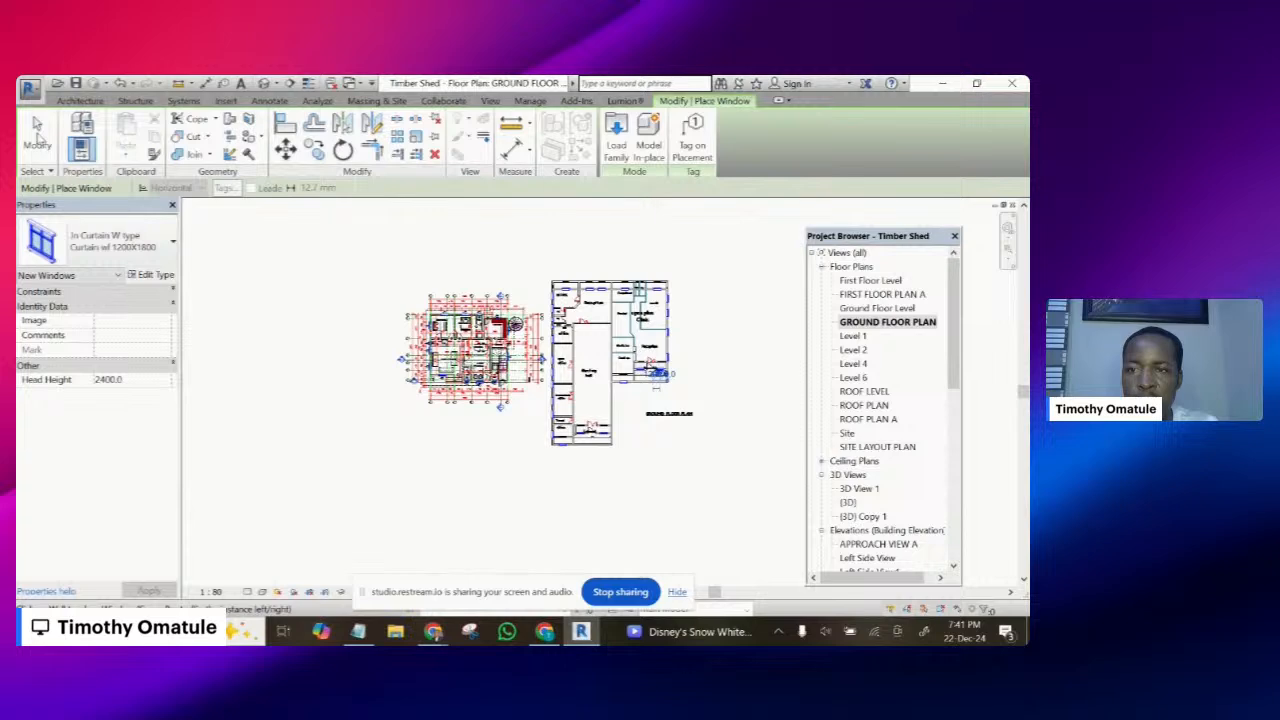
pyautogui.click(36, 127)
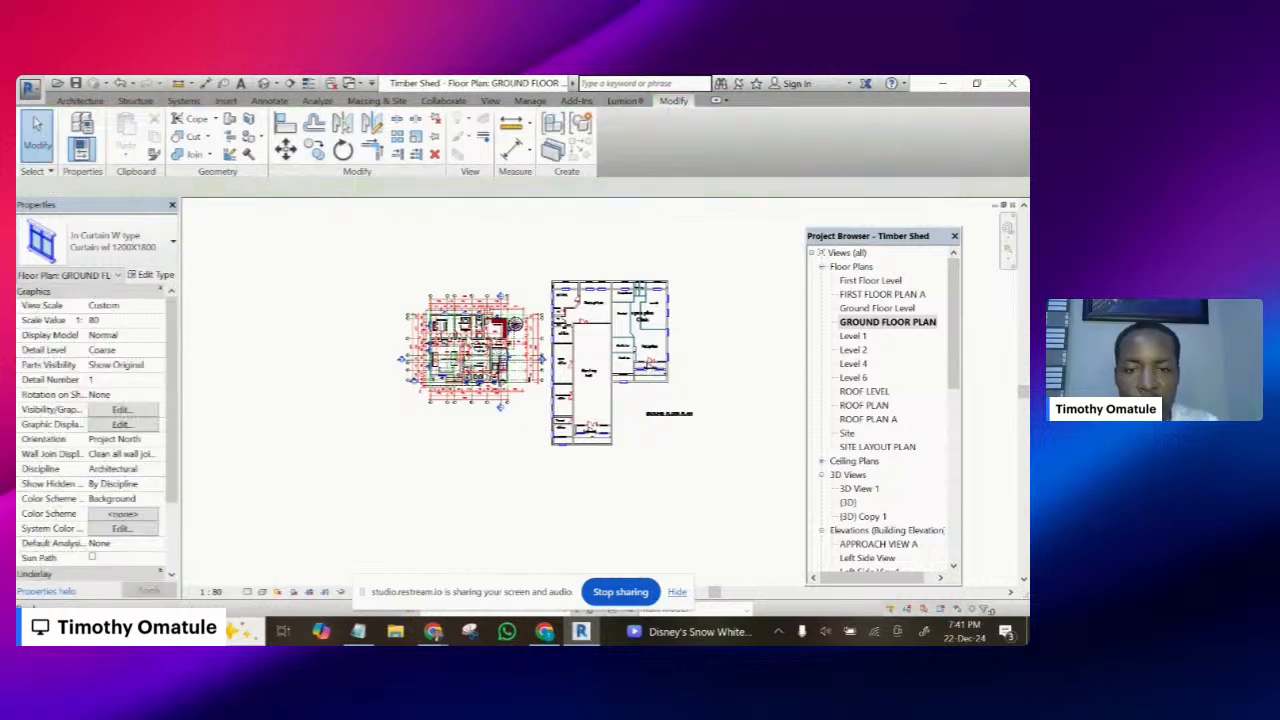
# - Reuse the 600x600 toilet window type from the w3 window of the neighbouring house's upper TOI
pyautogui.scroll(5, 489, 336)
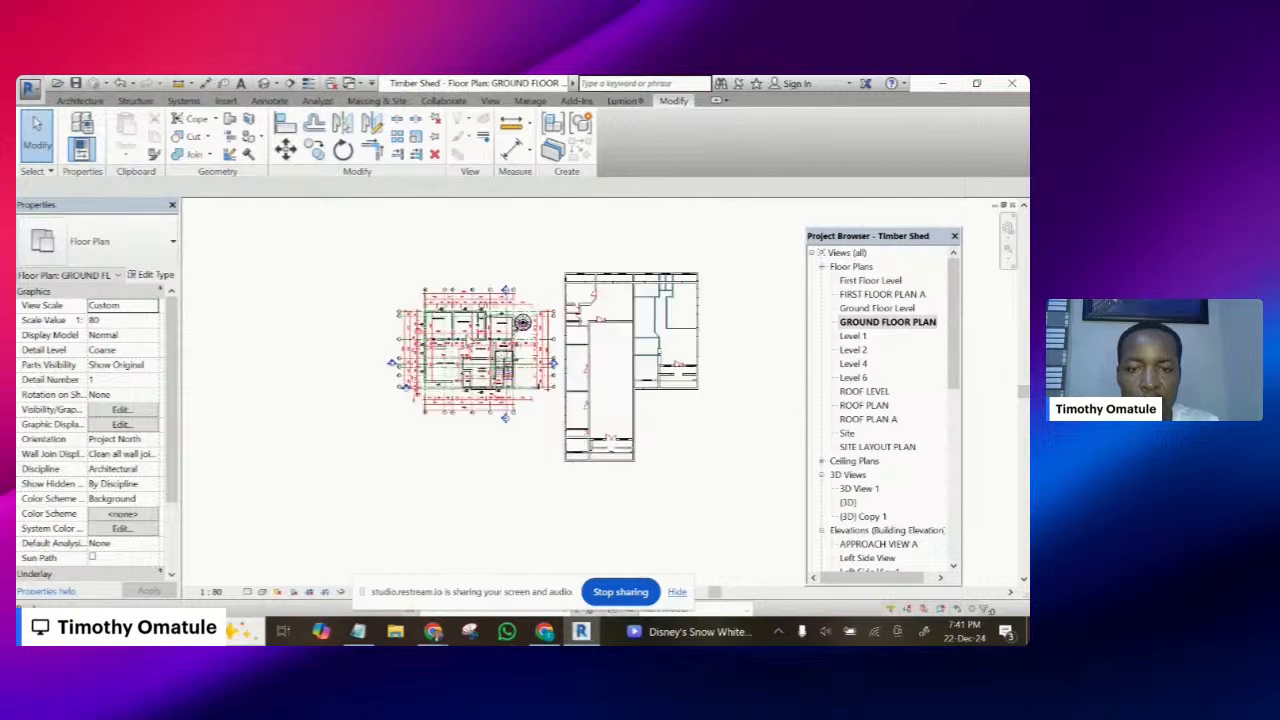
pyautogui.scroll(-4, 489, 336)
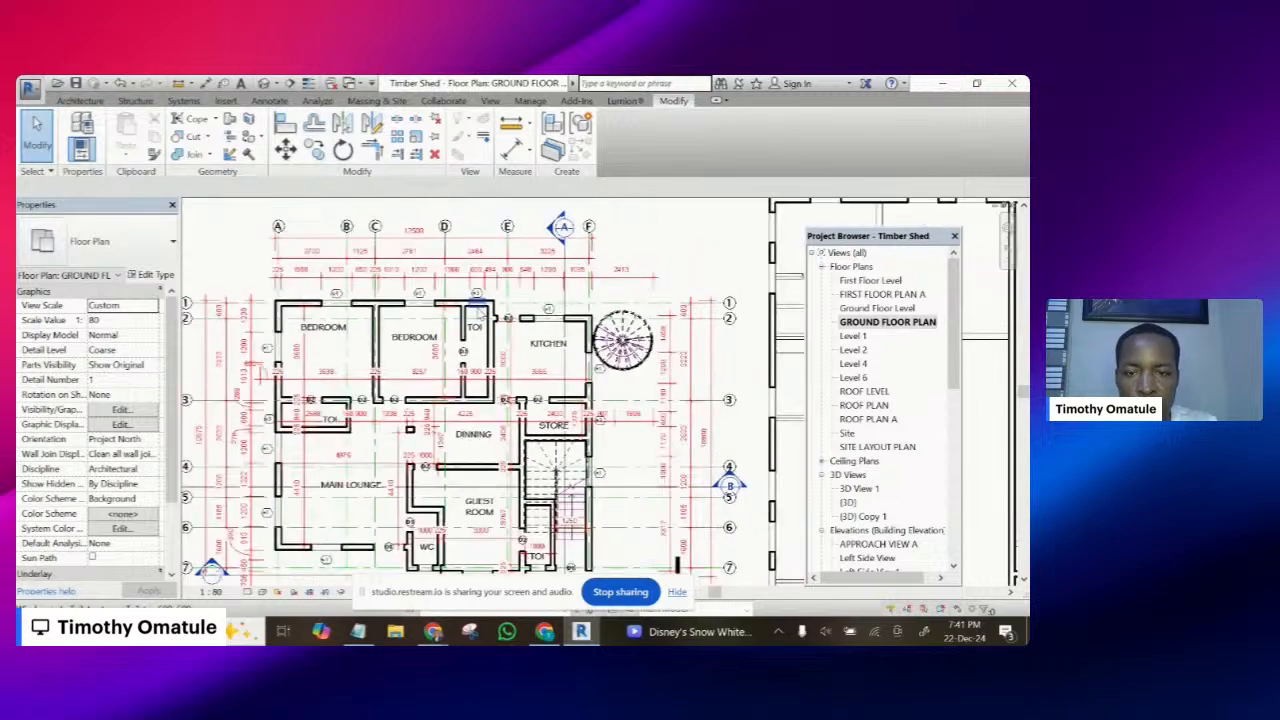
pyautogui.scroll(4, 478, 305)
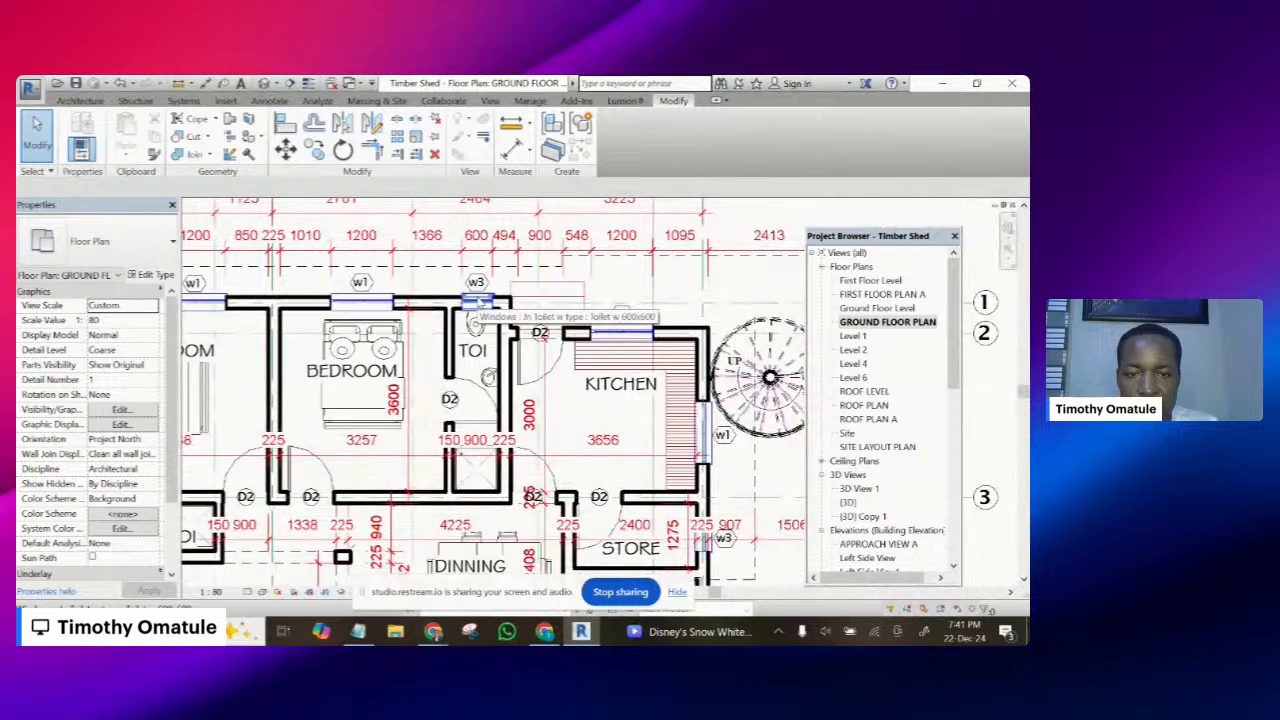
pyautogui.click(478, 302)
pyautogui.scroll(-3, 375, 321)
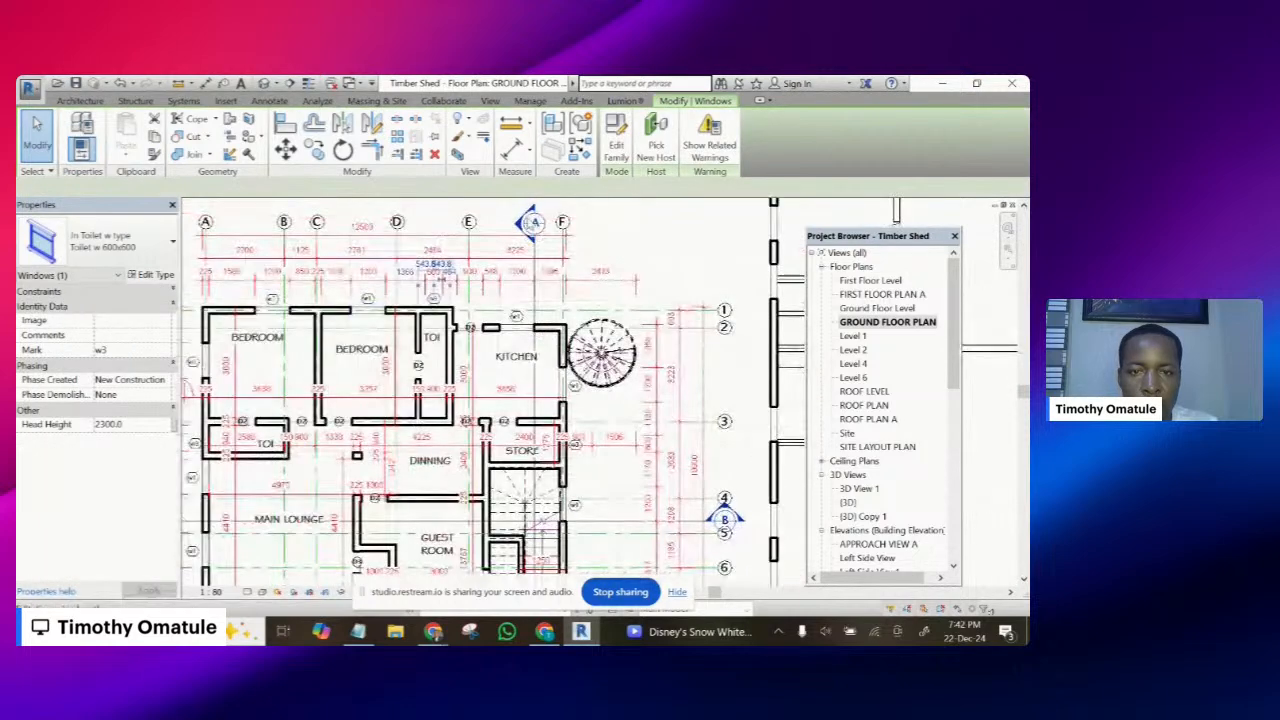
pyautogui.click(580, 148)
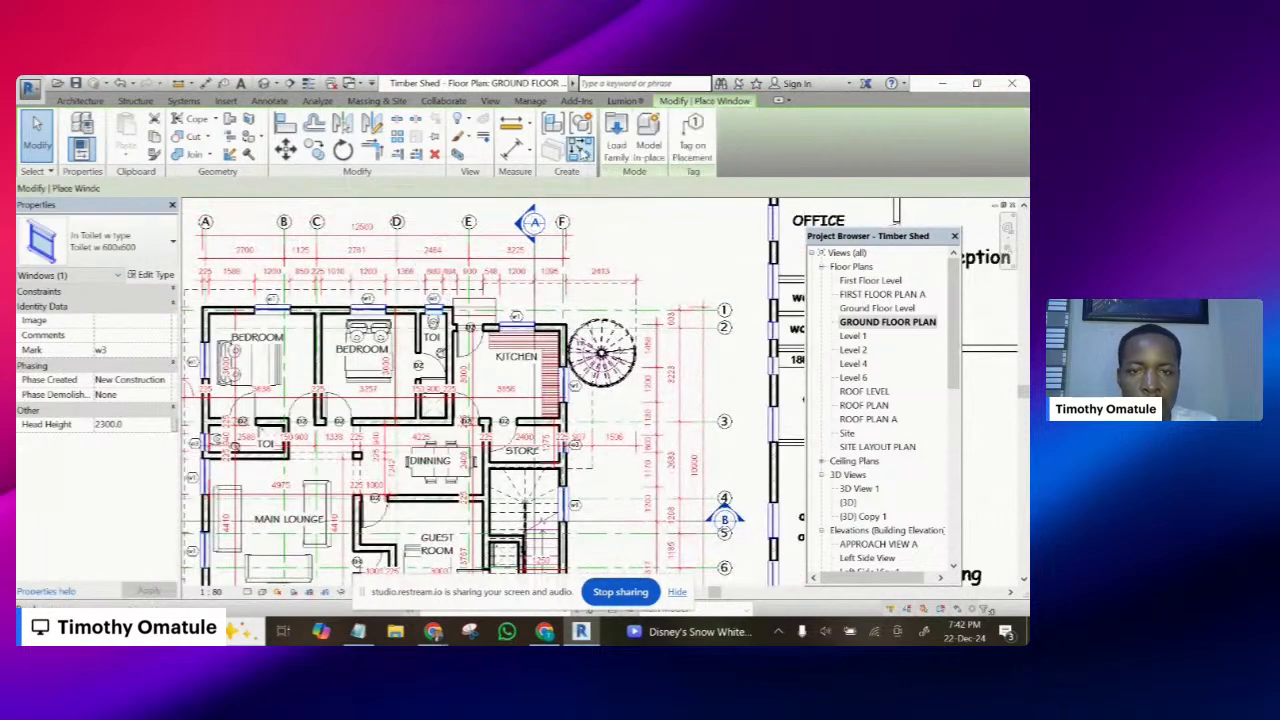
# - Place two 600x600 toilet windows in the clinic's outer wall at the two WCs between Consultant and wards
pyautogui.scroll(-1, 358, 236)
pyautogui.scroll(-5, 505, 345)
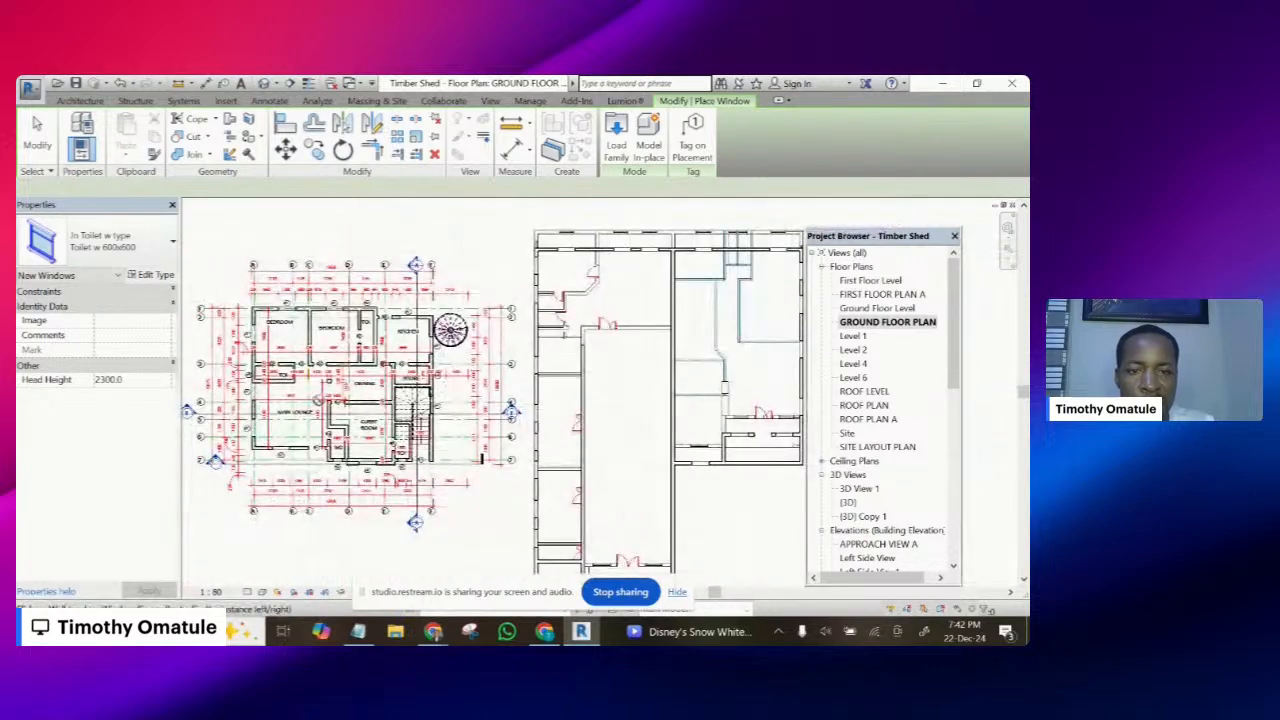
pyautogui.scroll(8, 489, 332)
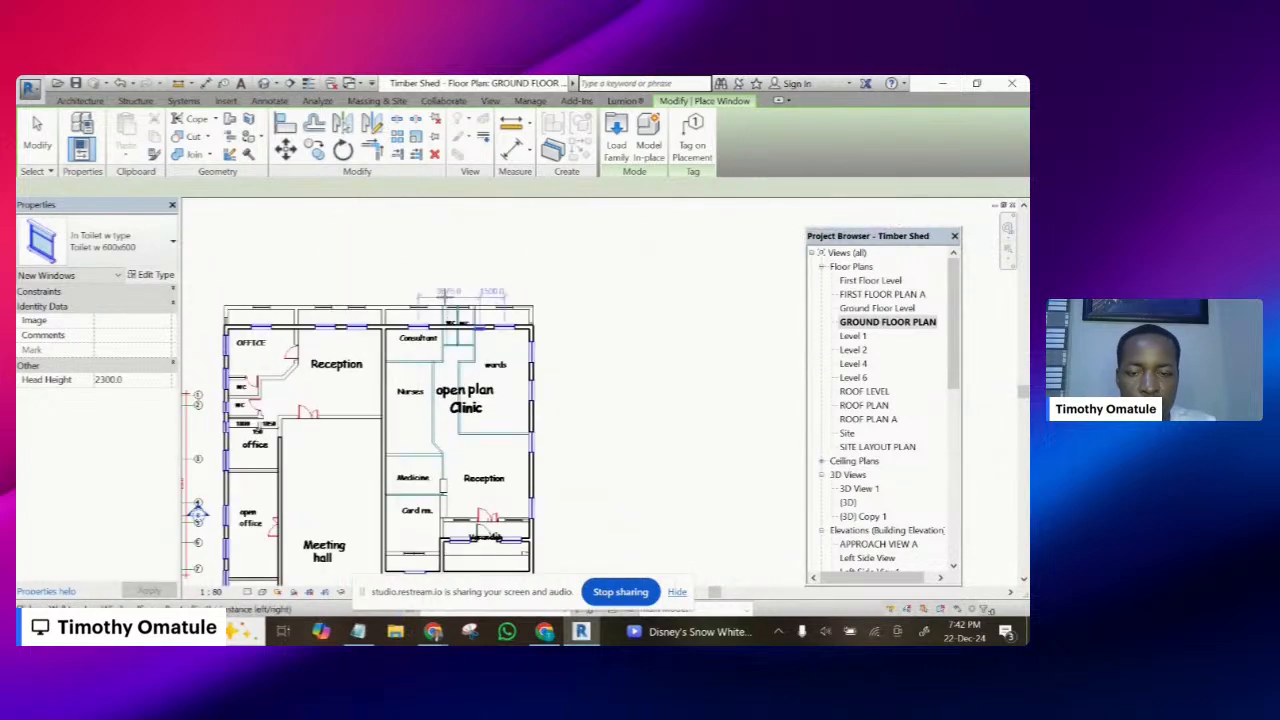
pyautogui.scroll(2, 422, 372)
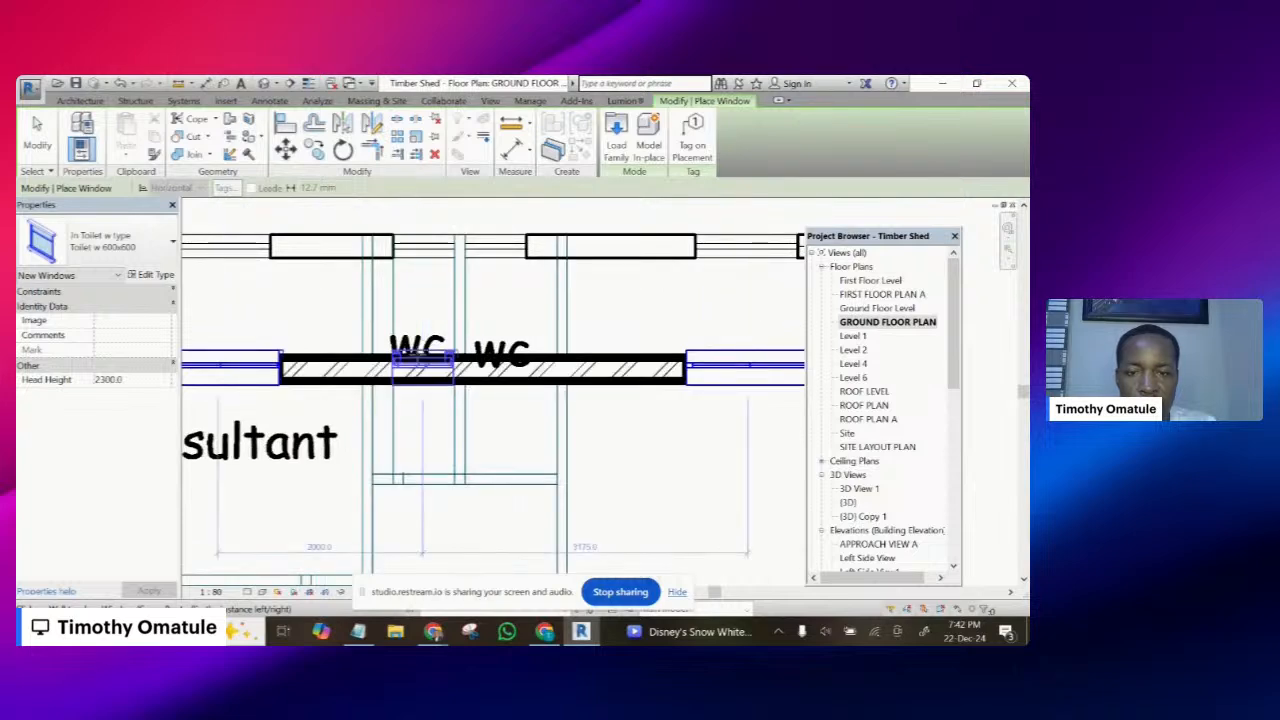
pyautogui.click(416, 356)
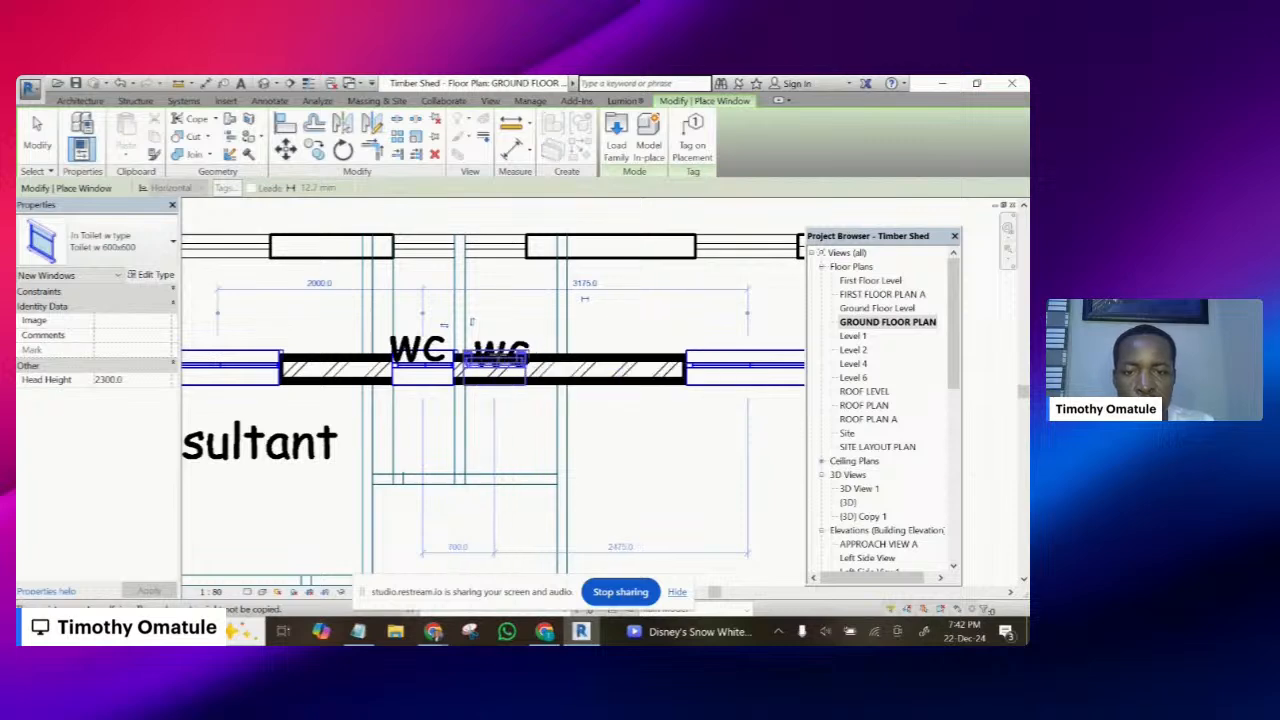
pyautogui.click(500, 368)
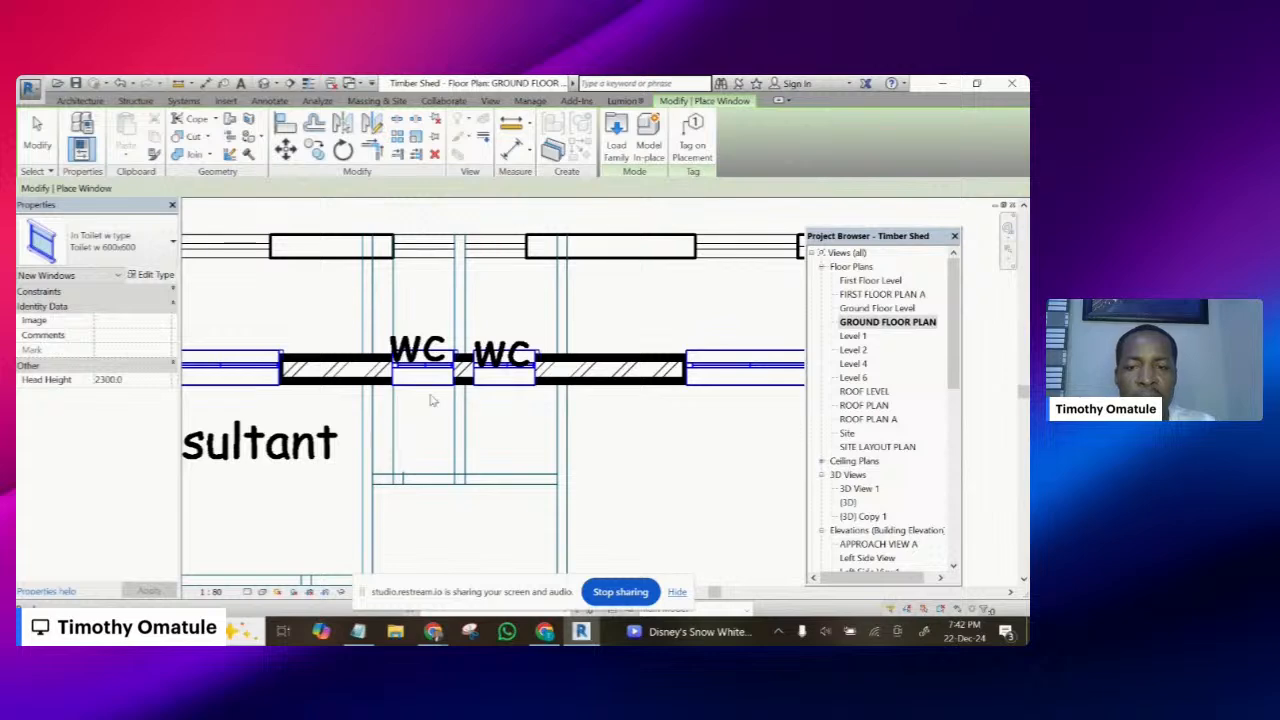
pyautogui.press('Escape')
pyautogui.press('Escape')
pyautogui.scroll(-3, 500, 360)
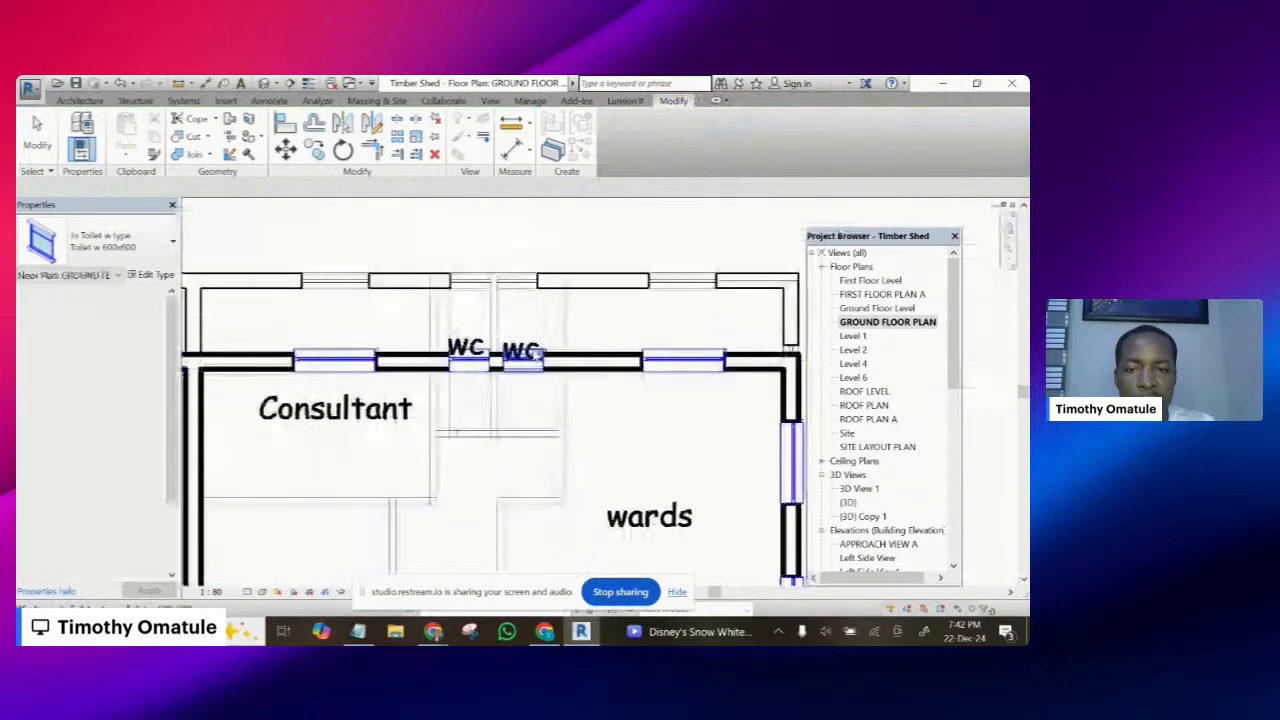
# - Move the imported Timber admin gfl.dwg drawing 1200 straight down, back onto the modelled walls
pyautogui.scroll(-5, 537, 352)
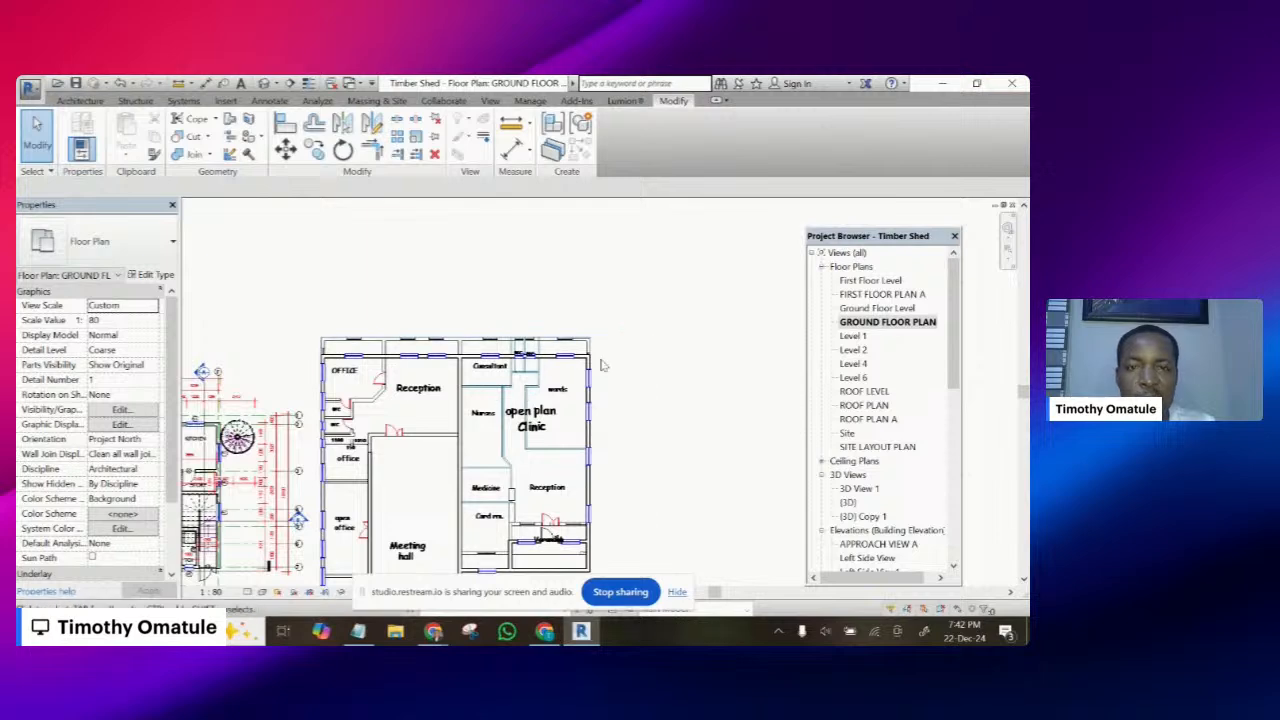
pyautogui.scroll(-4, 602, 366)
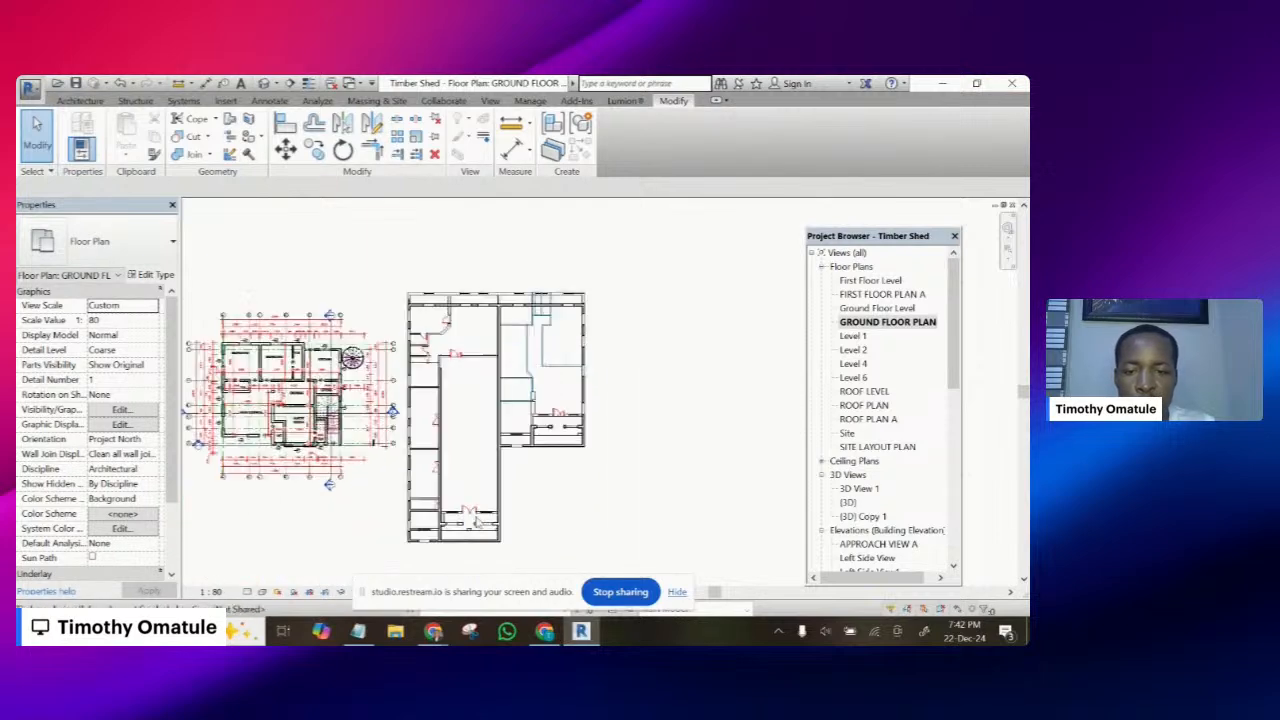
pyautogui.scroll(5, 477, 521)
pyautogui.scroll(-5, 518, 474)
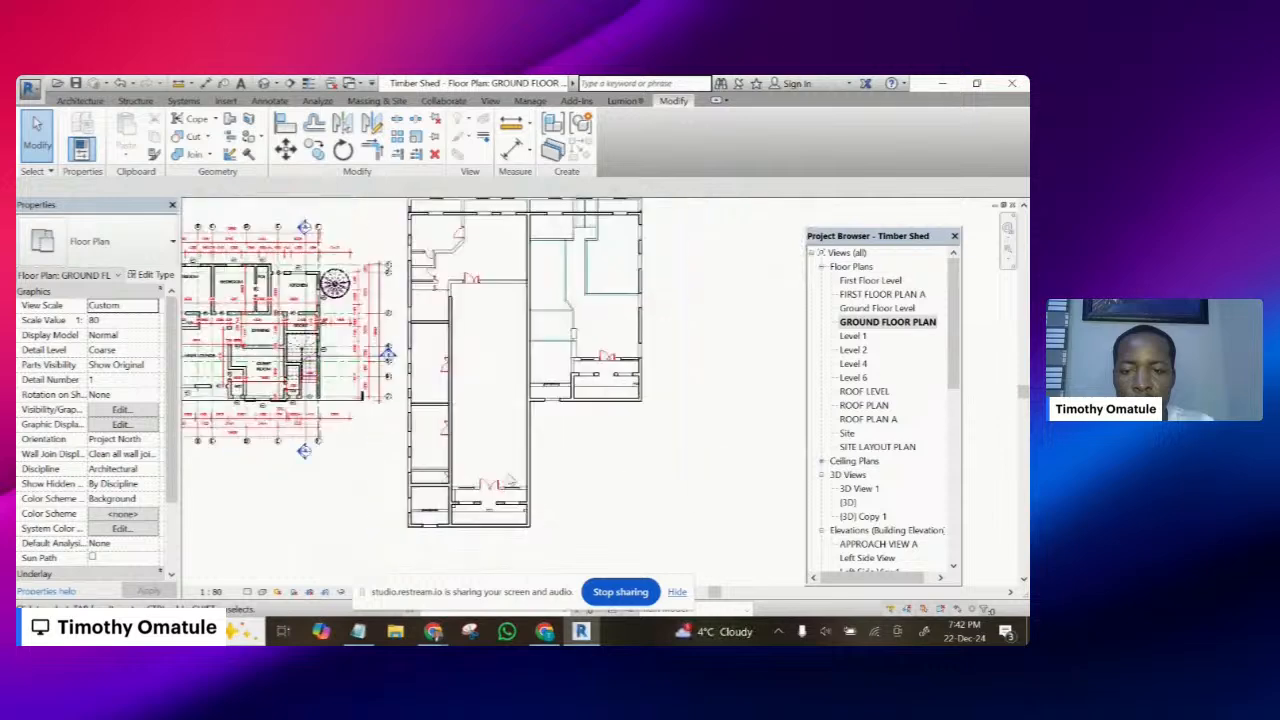
pyautogui.scroll(5, 508, 307)
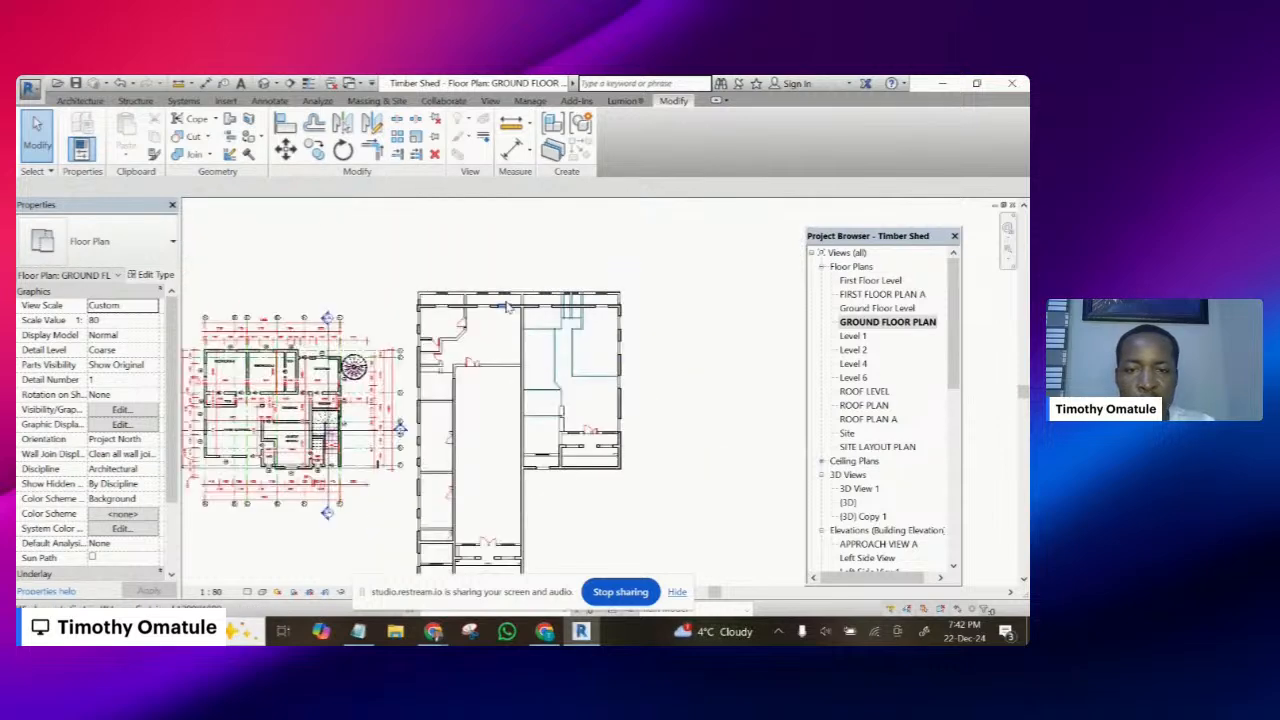
pyautogui.click(475, 281)
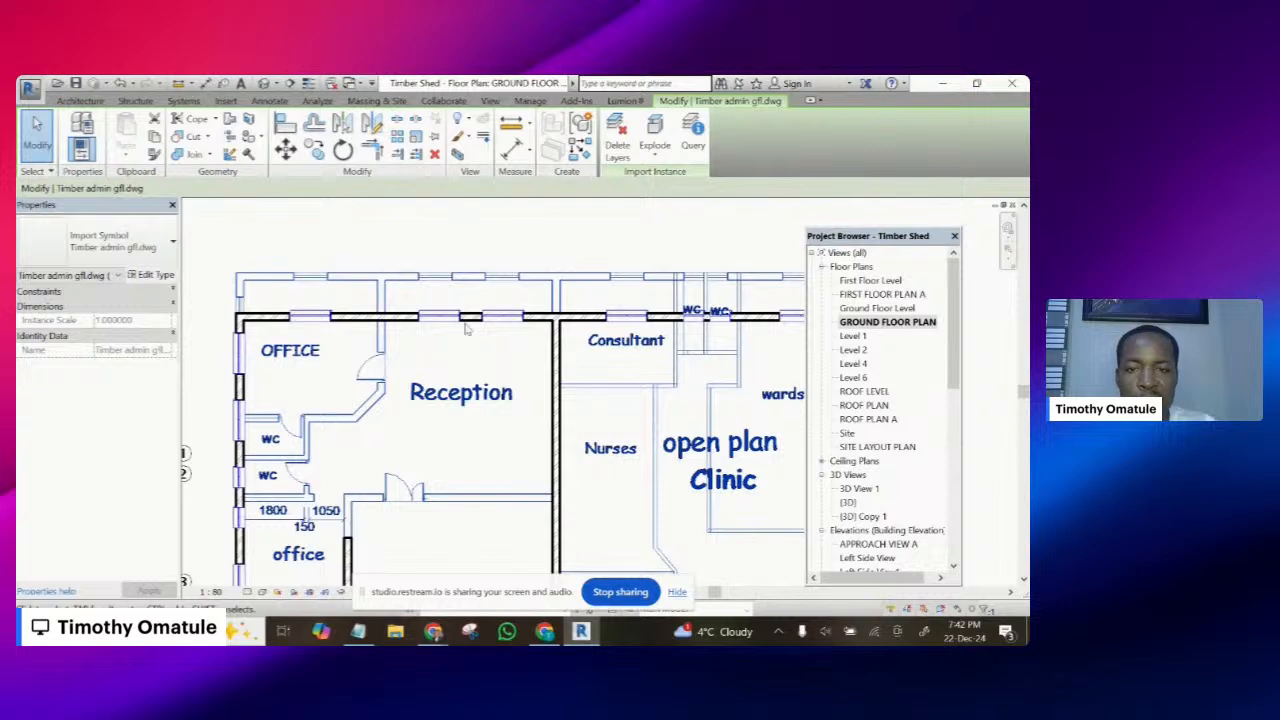
pyautogui.scroll(-5, 466, 330)
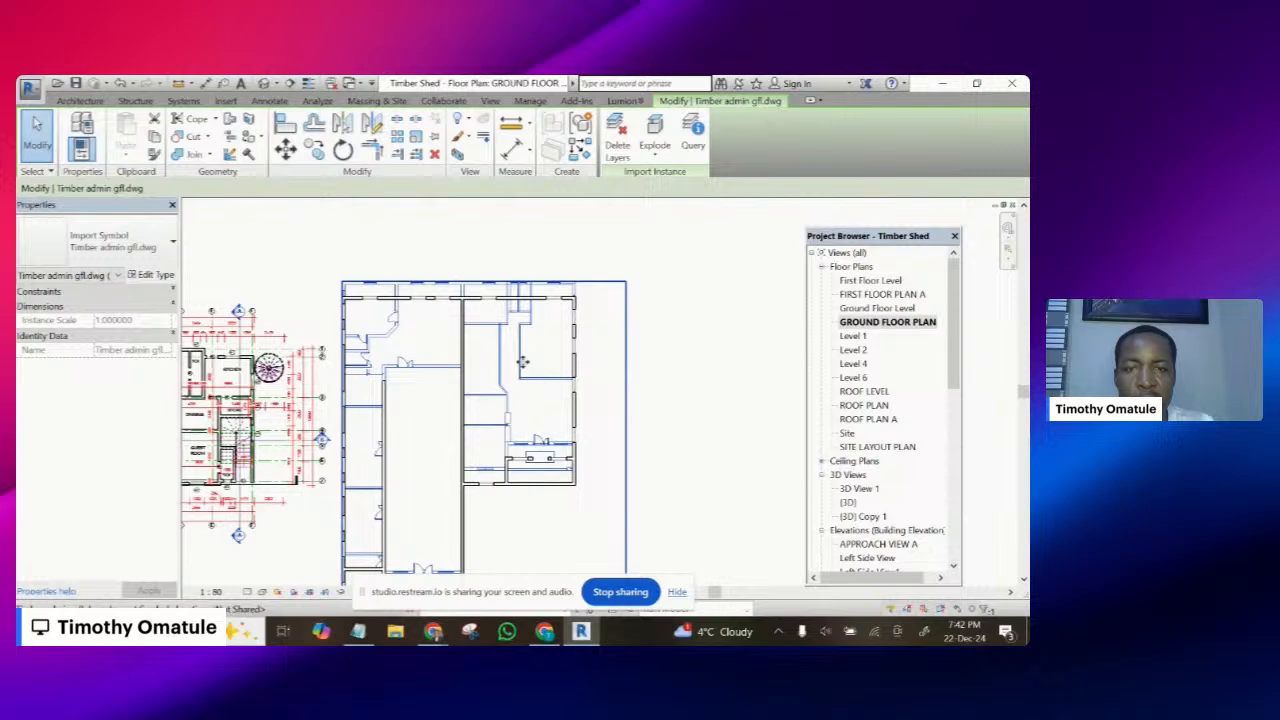
pyautogui.click(285, 148)
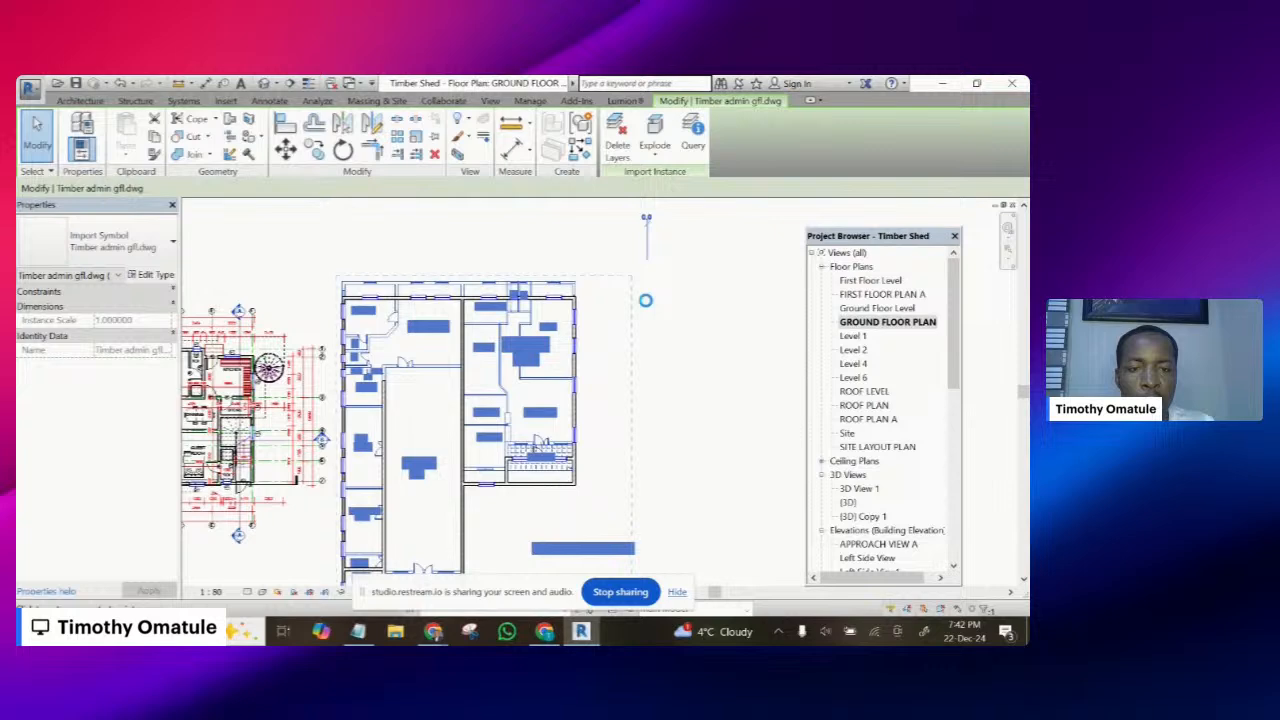
pyautogui.click(645, 300)
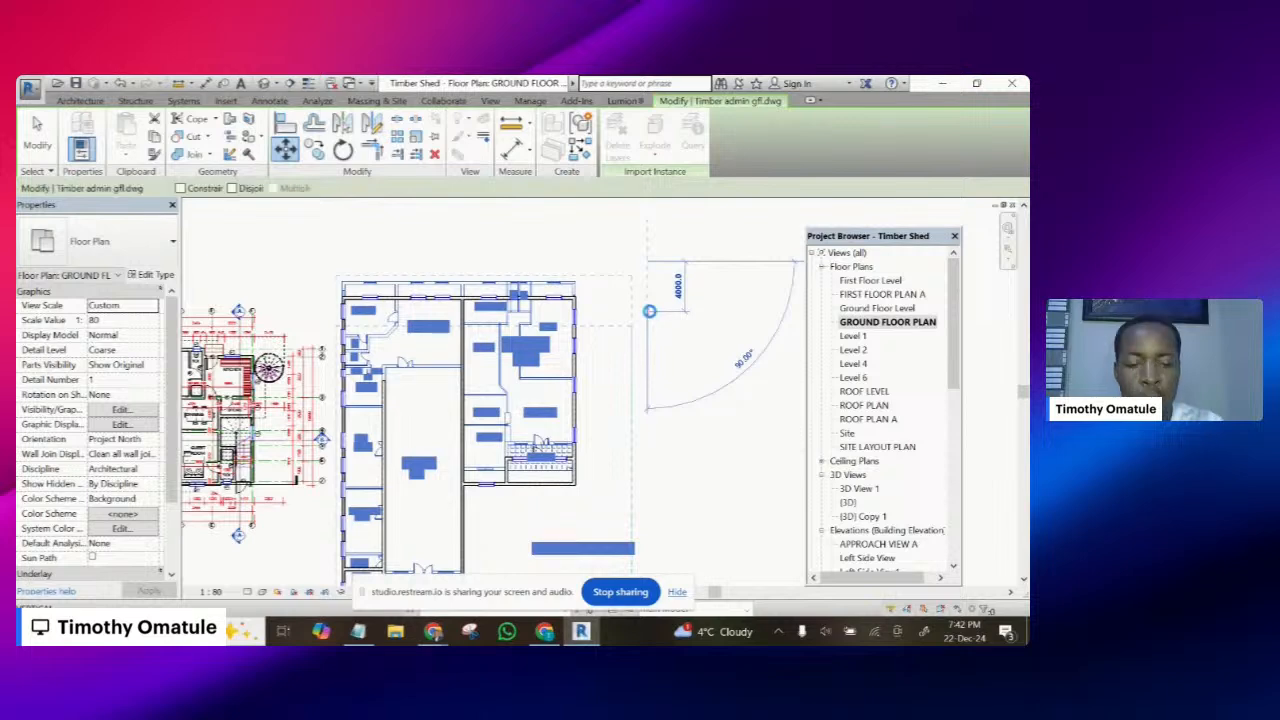
pyautogui.write('1200')
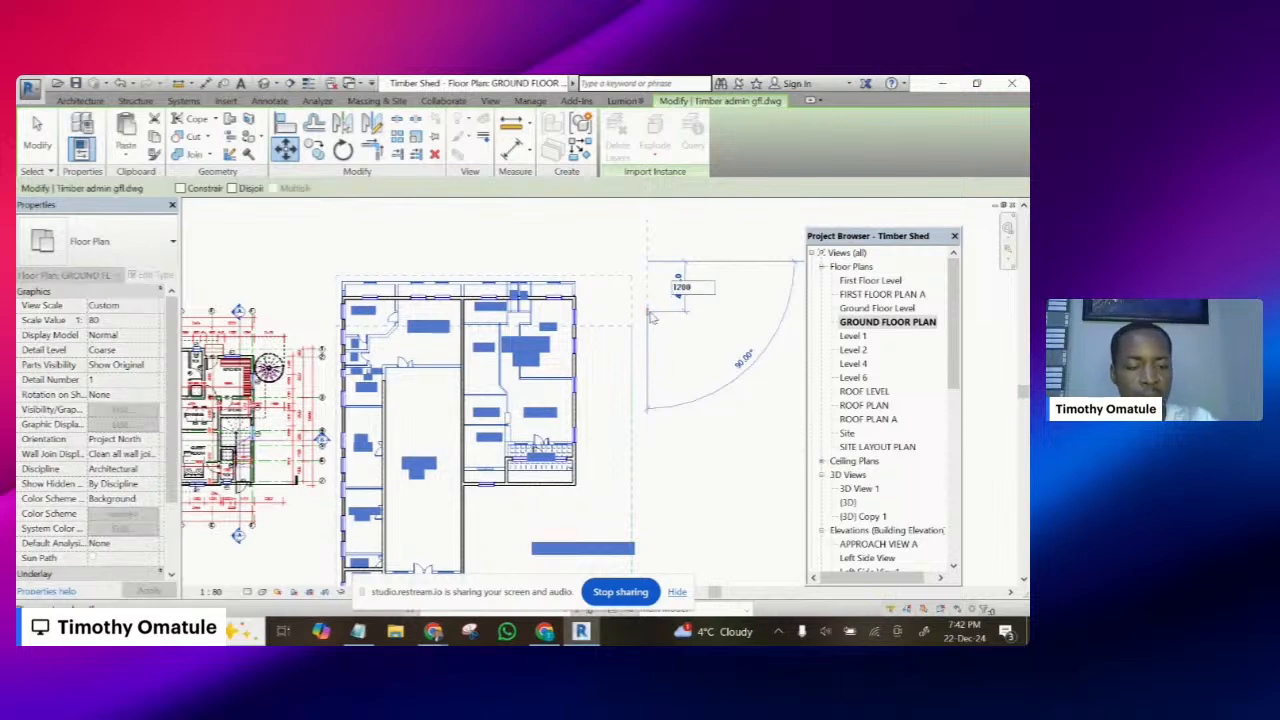
pyautogui.press('Return')
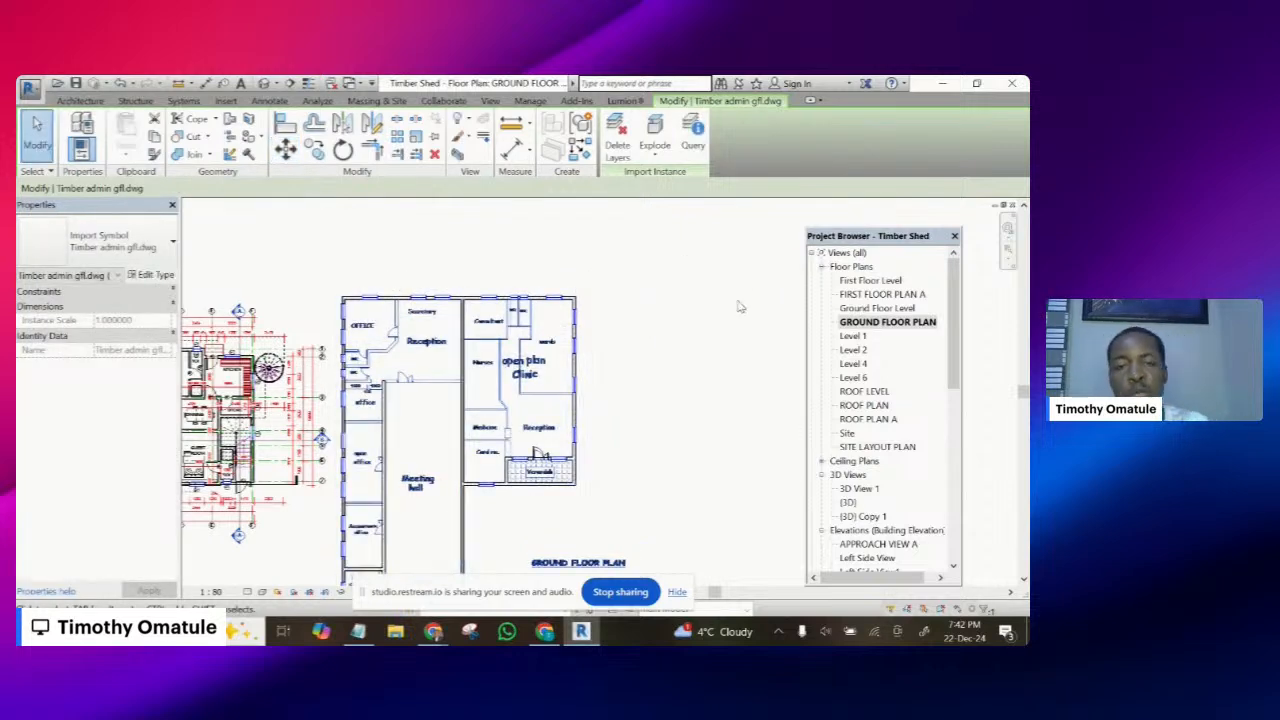
# - Examine the realigned drawing against the walls and windows around the clinic, entrance, offices and meeting hall
pyautogui.scroll(5, 478, 524)
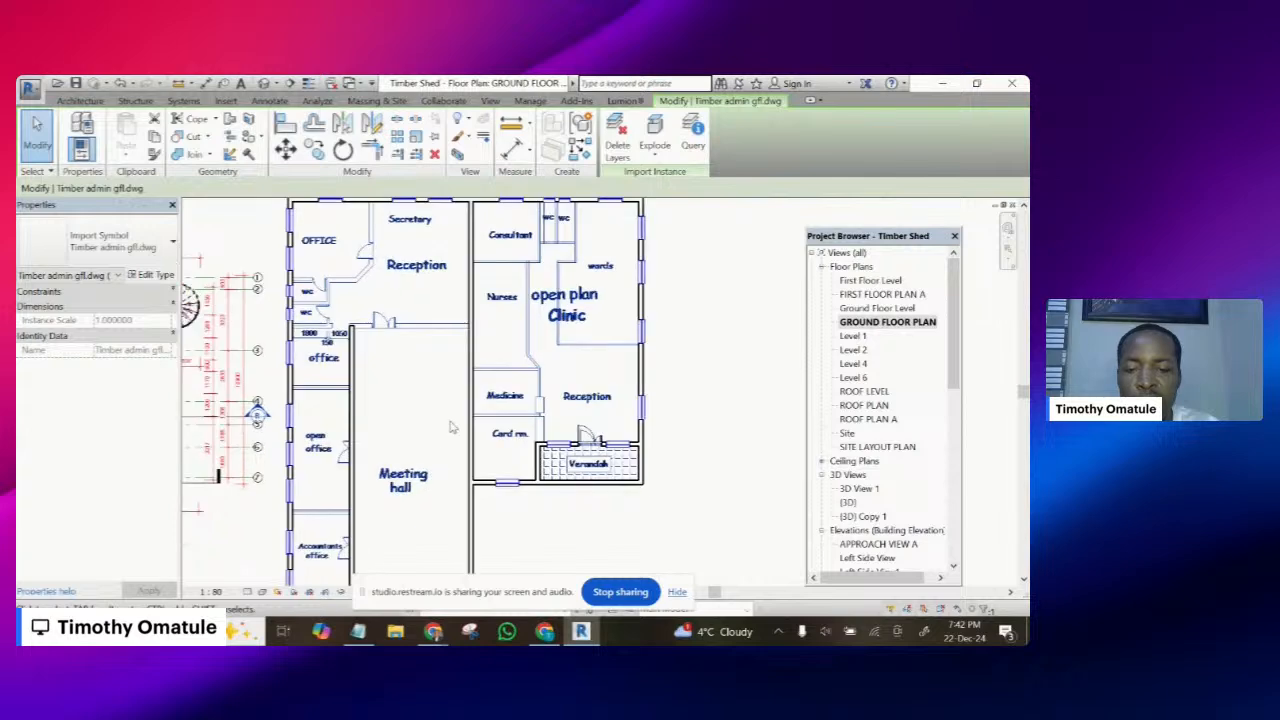
pyautogui.scroll(-5, 592, 330)
pyautogui.scroll(-1, 583, 297)
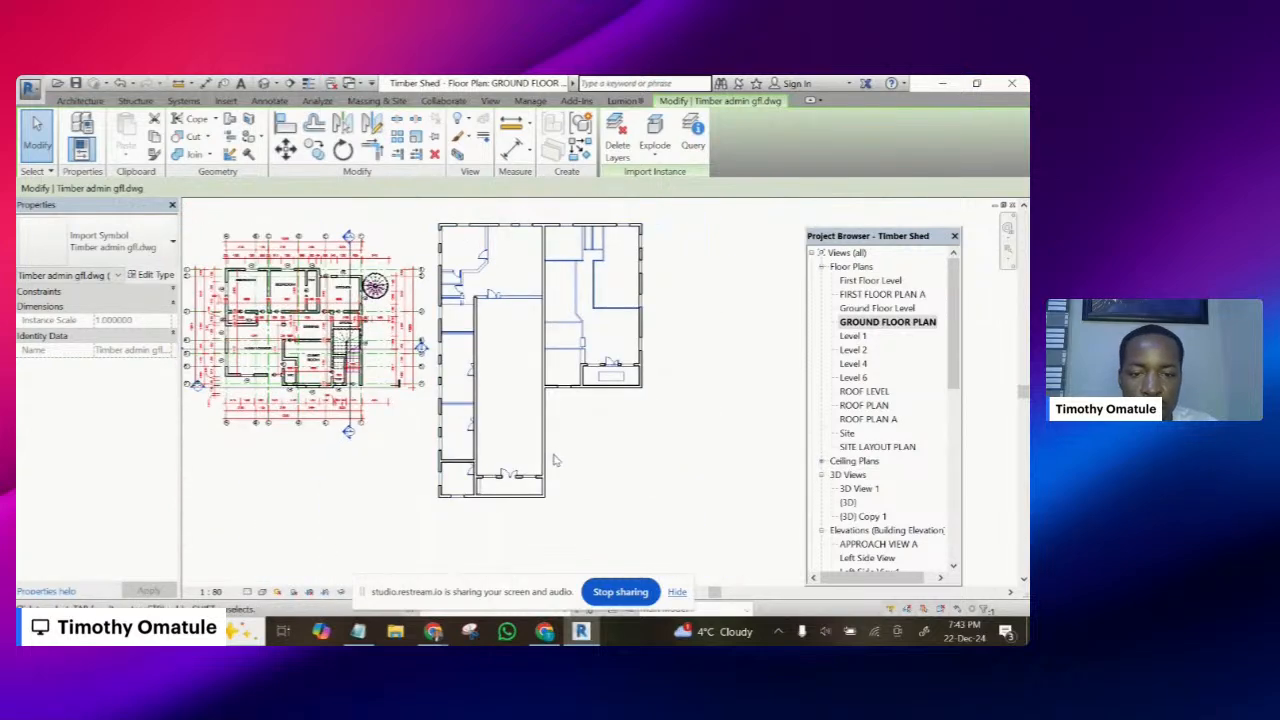
pyautogui.scroll(5, 510, 523)
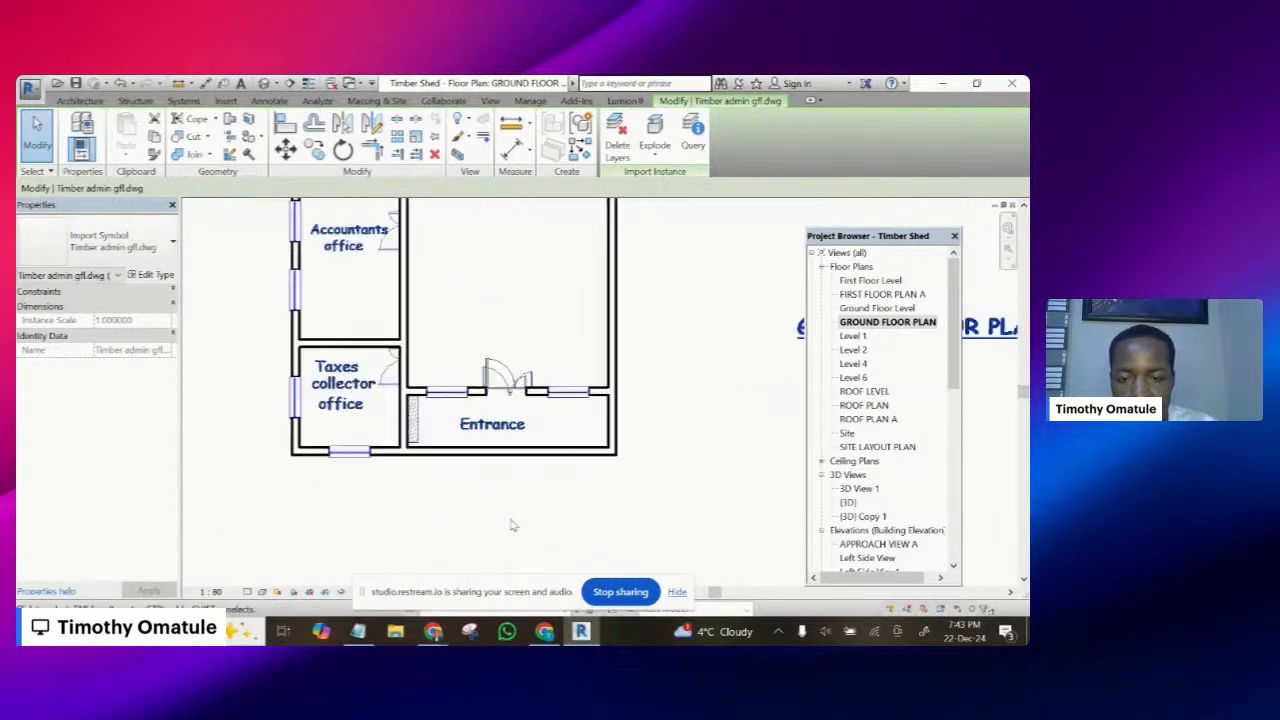
pyautogui.scroll(-5, 480, 318)
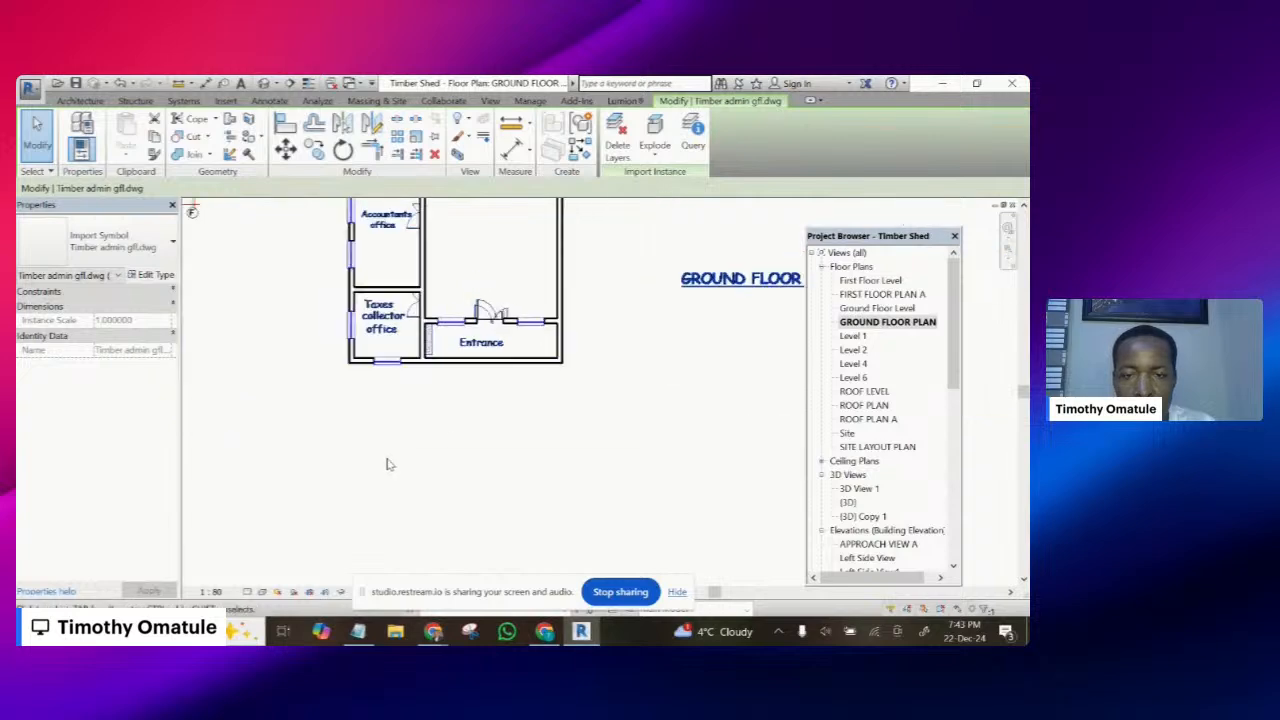
pyautogui.scroll(2, 433, 333)
pyautogui.scroll(3, 433, 333)
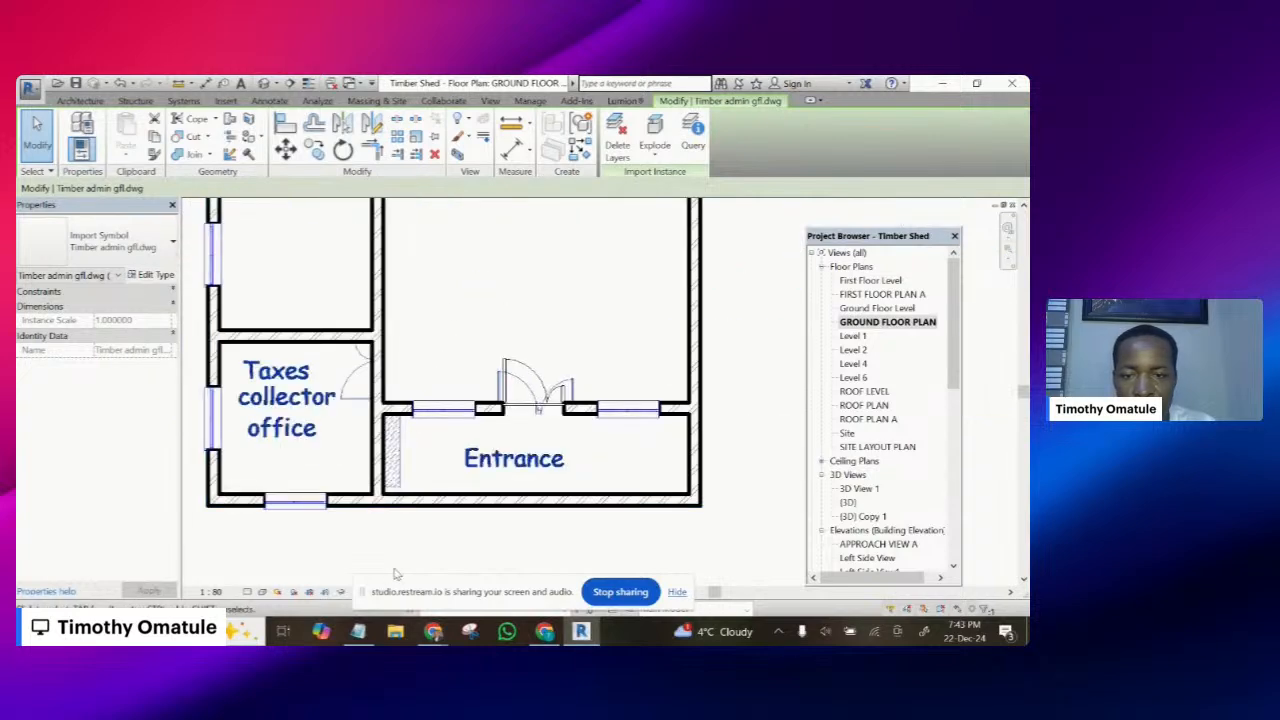
pyautogui.scroll(-3, 423, 508)
pyautogui.scroll(-3, 423, 508)
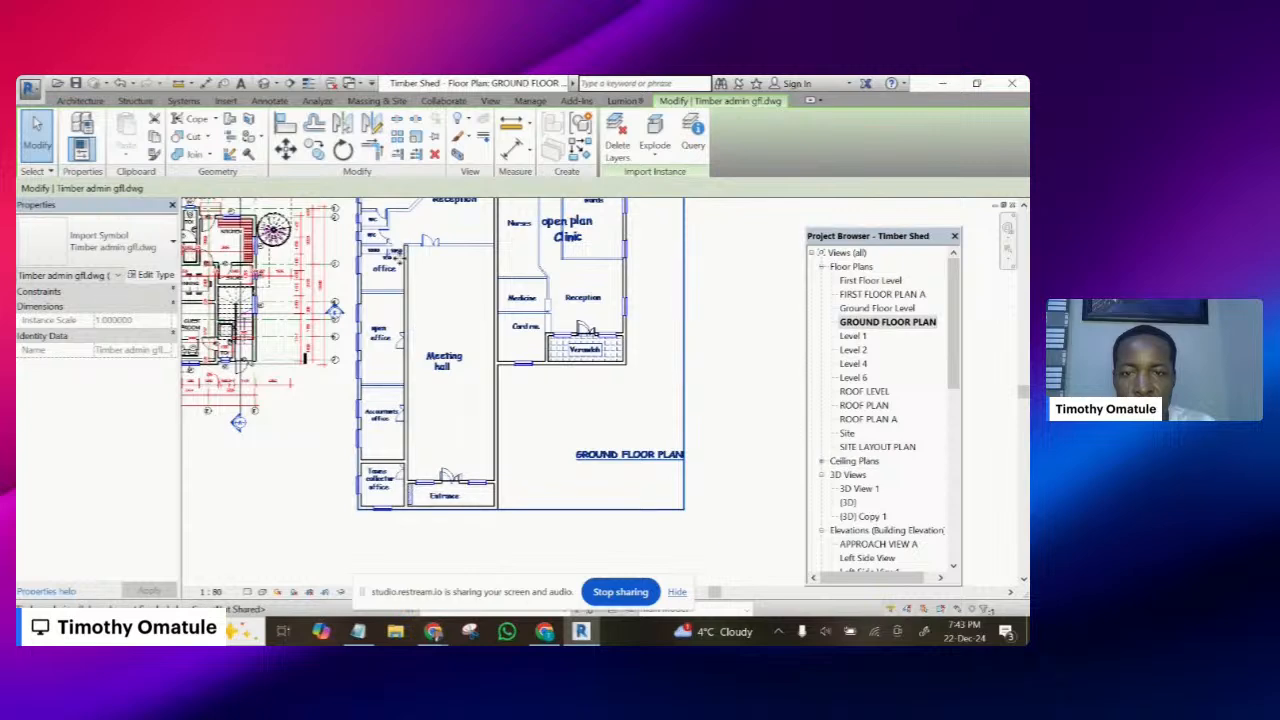
pyautogui.scroll(1, 390, 410)
pyautogui.scroll(-1, 398, 430)
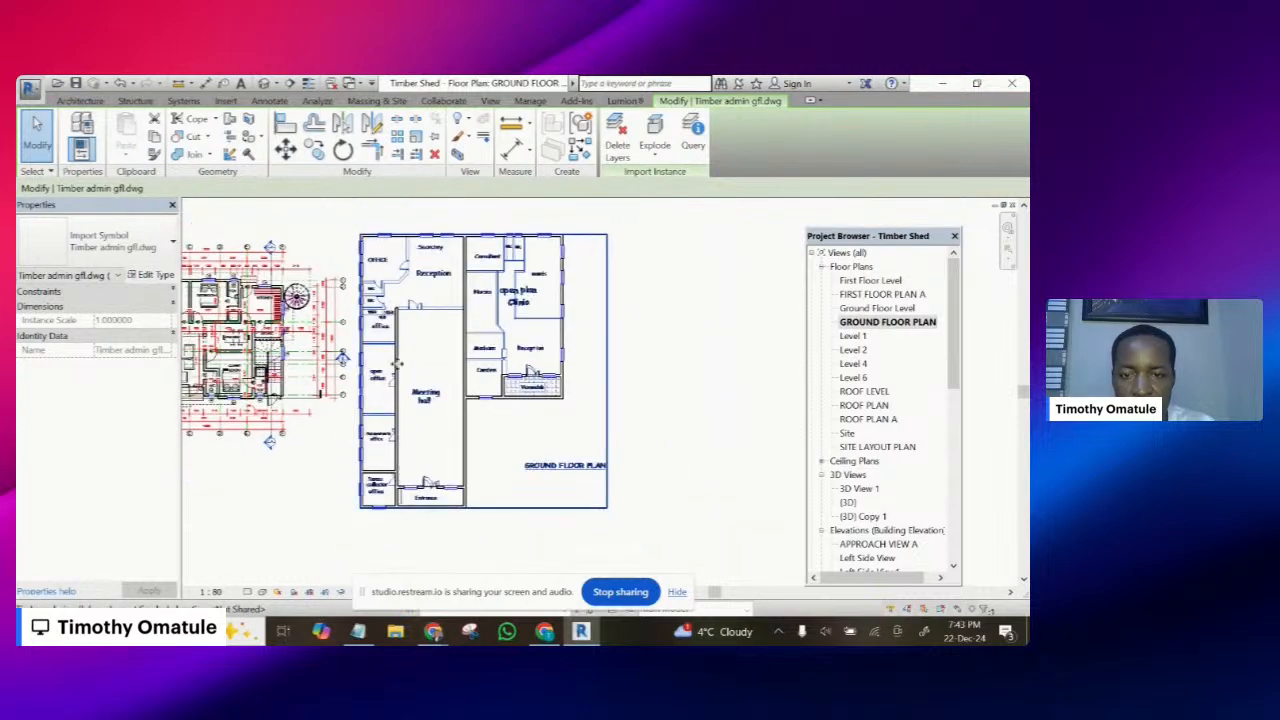
pyautogui.scroll(2, 397, 365)
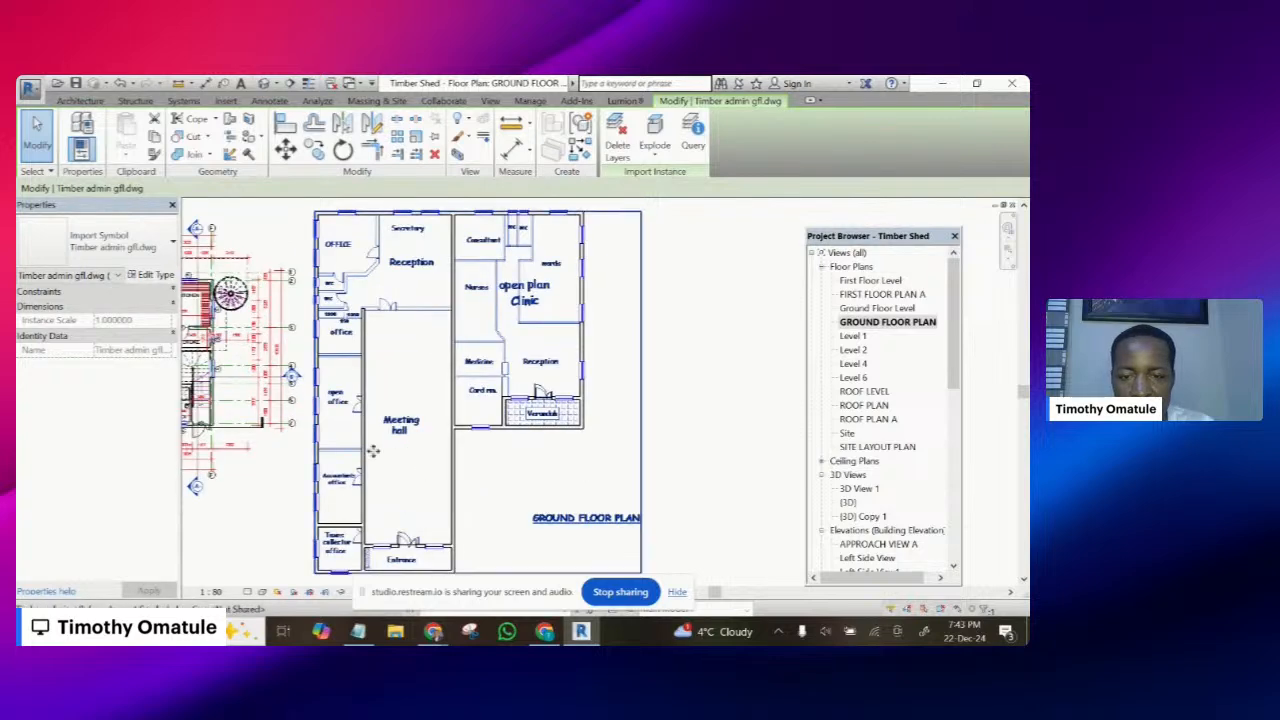
pyautogui.scroll(-2, 580, 360)
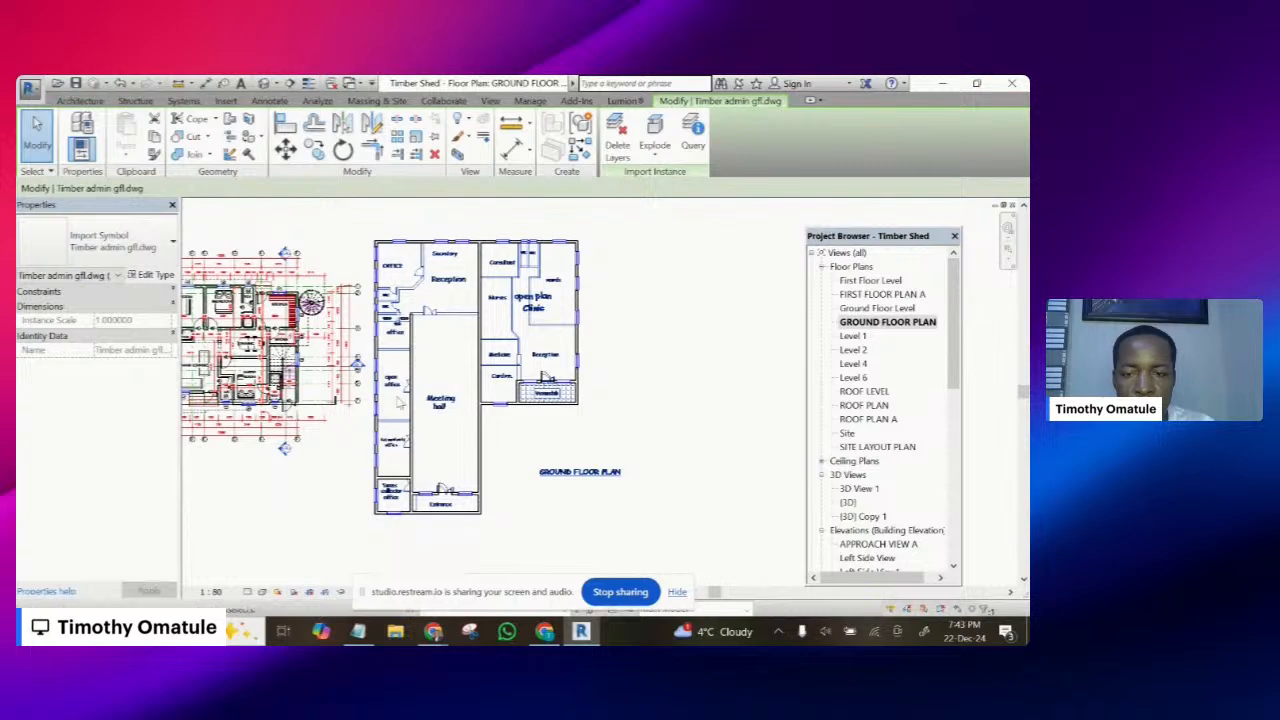
pyautogui.scroll(2, 462, 433)
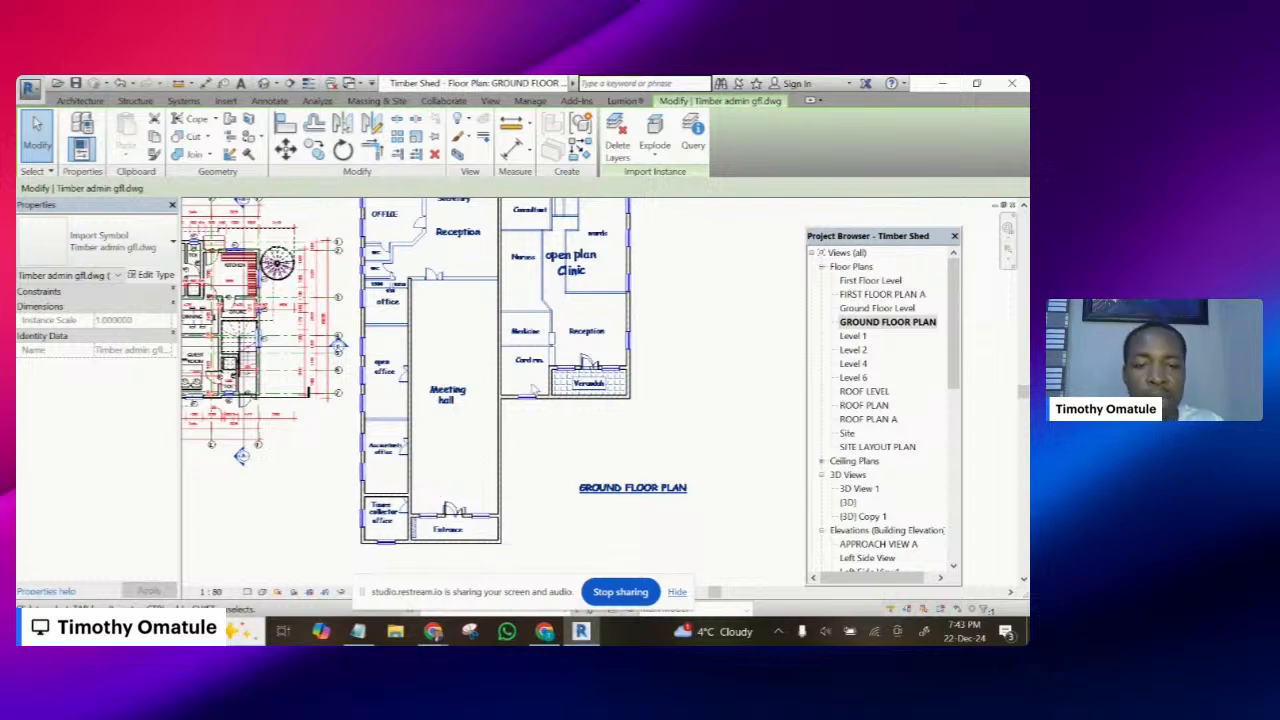
pyautogui.scroll(3, 563, 360)
pyautogui.scroll(-4, 578, 400)
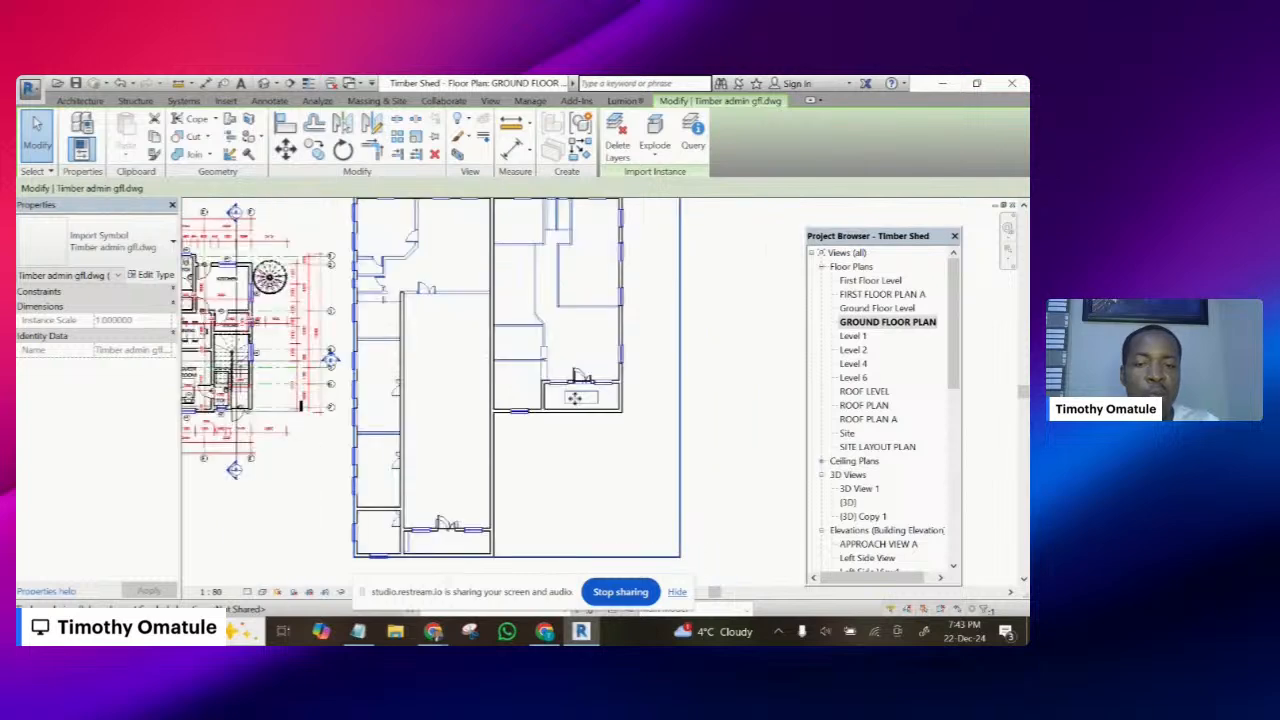
pyautogui.scroll(-3, 584, 410)
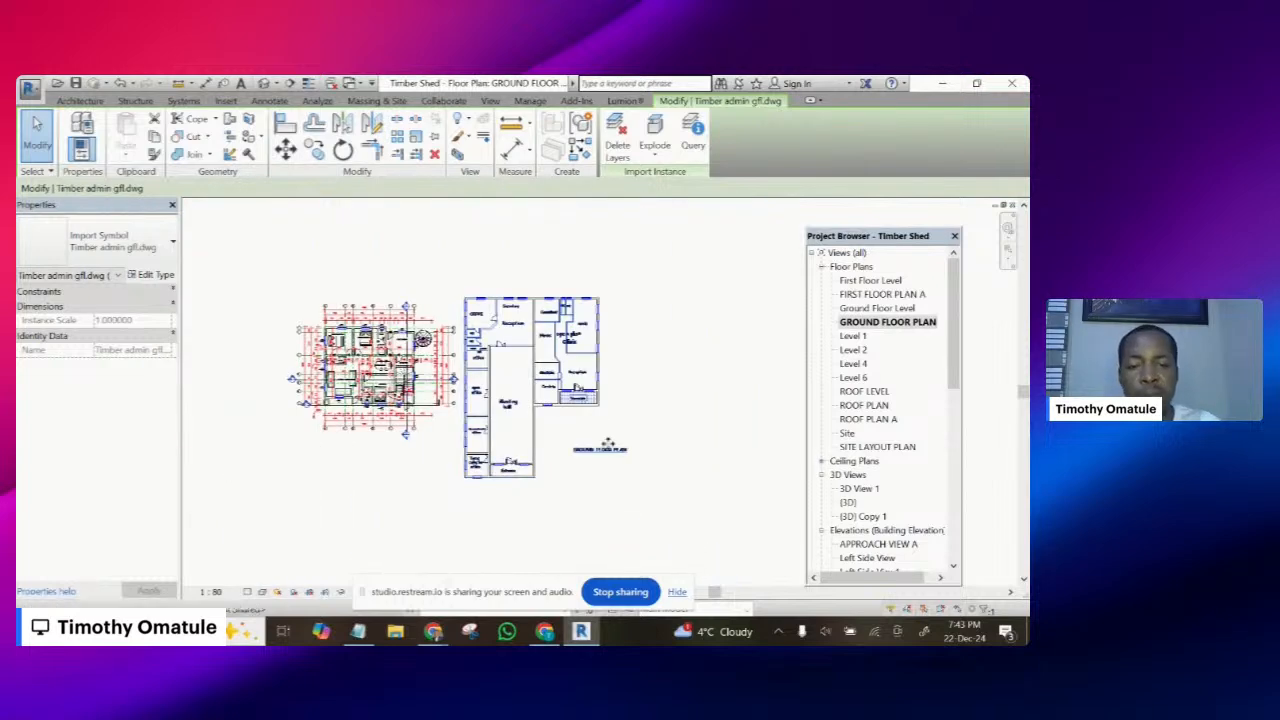
pyautogui.scroll(2, 650, 420)
pyautogui.click(675, 290)
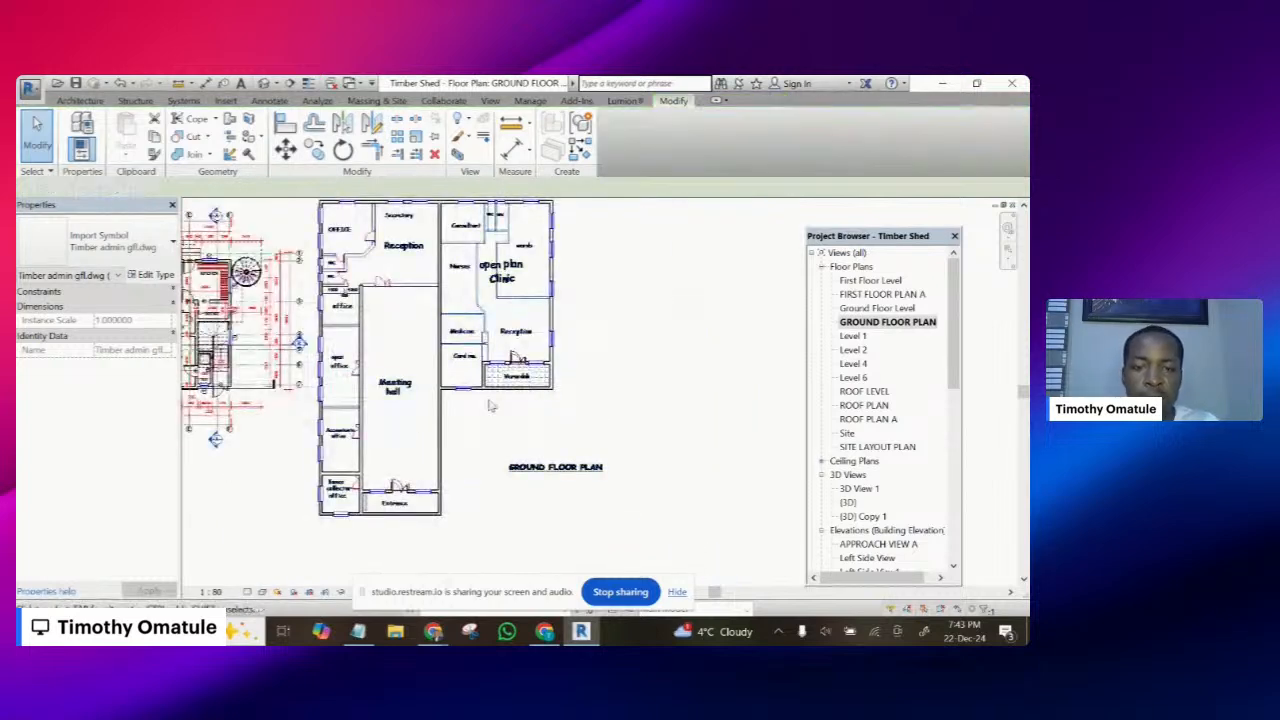
pyautogui.scroll(3, 543, 378)
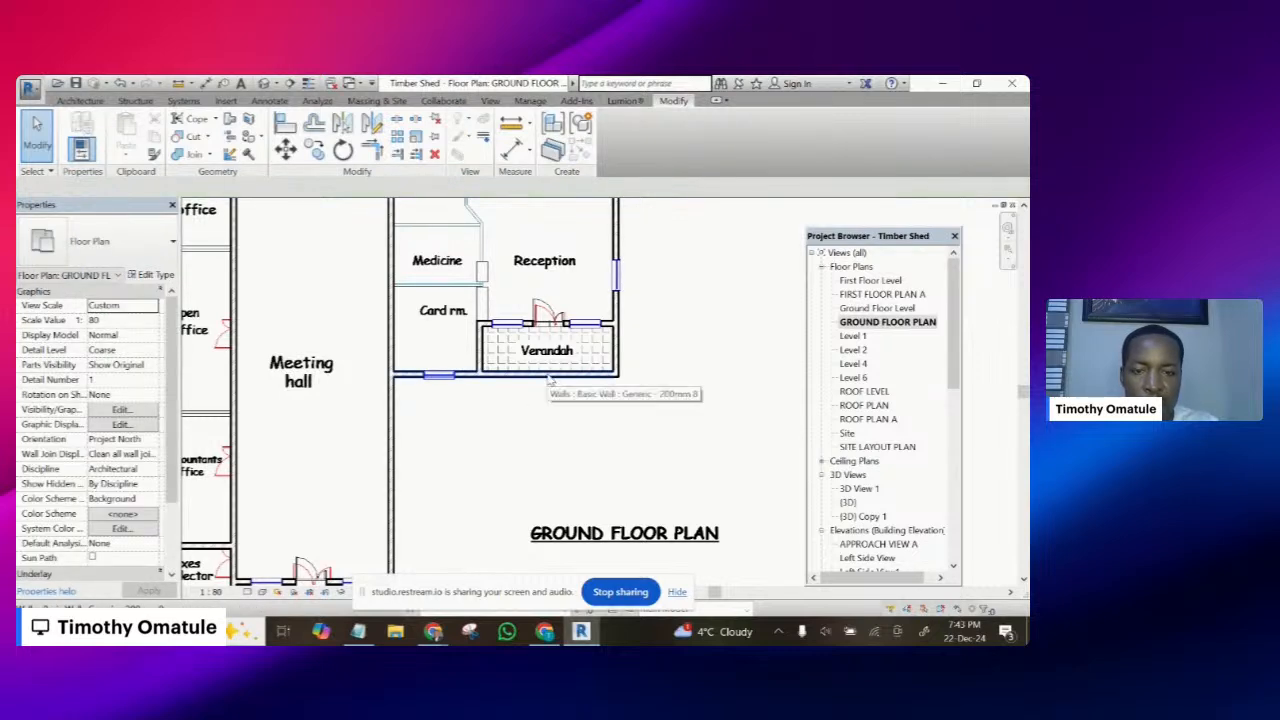
pyautogui.scroll(4, 535, 385)
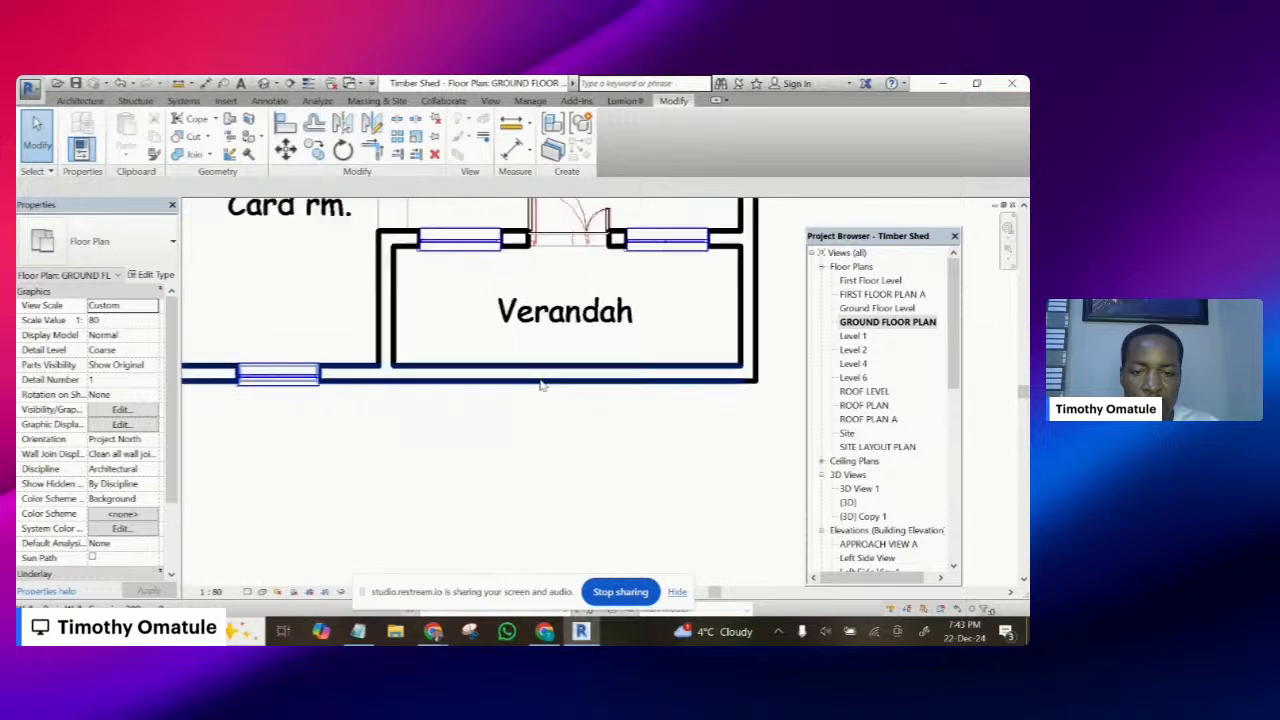
pyautogui.click(543, 378)
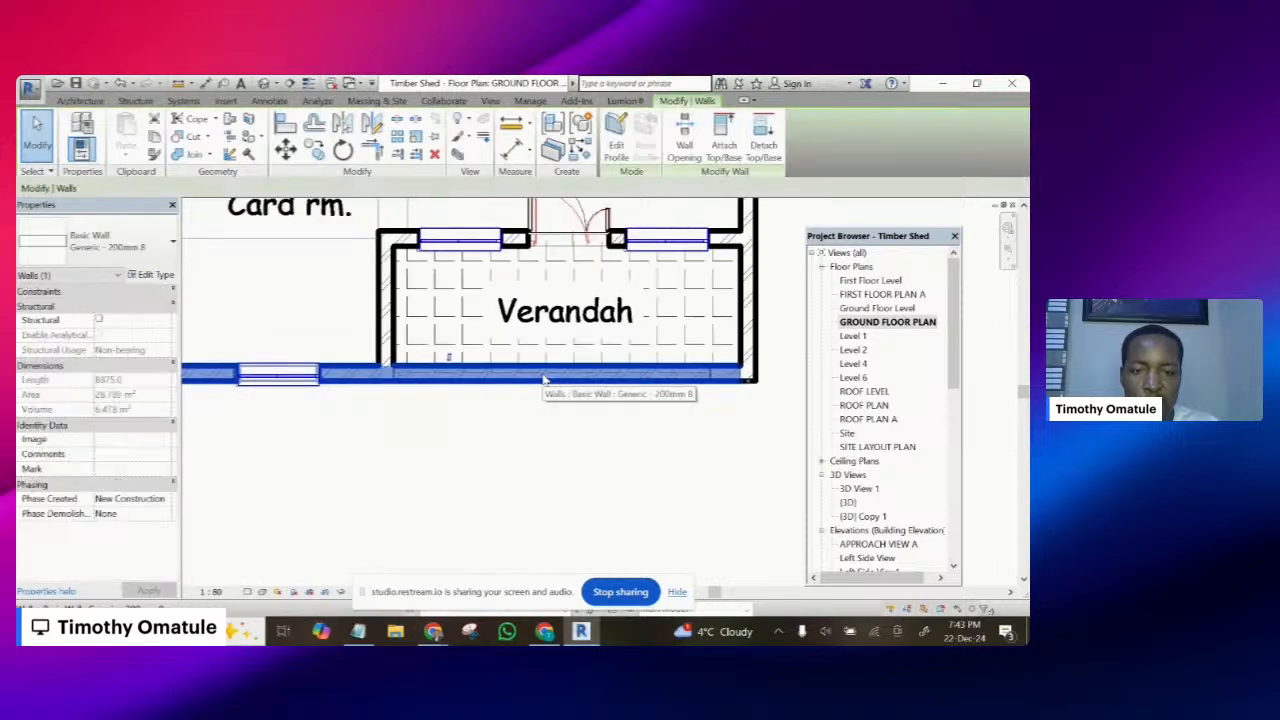
pyautogui.scroll(-4, 543, 378)
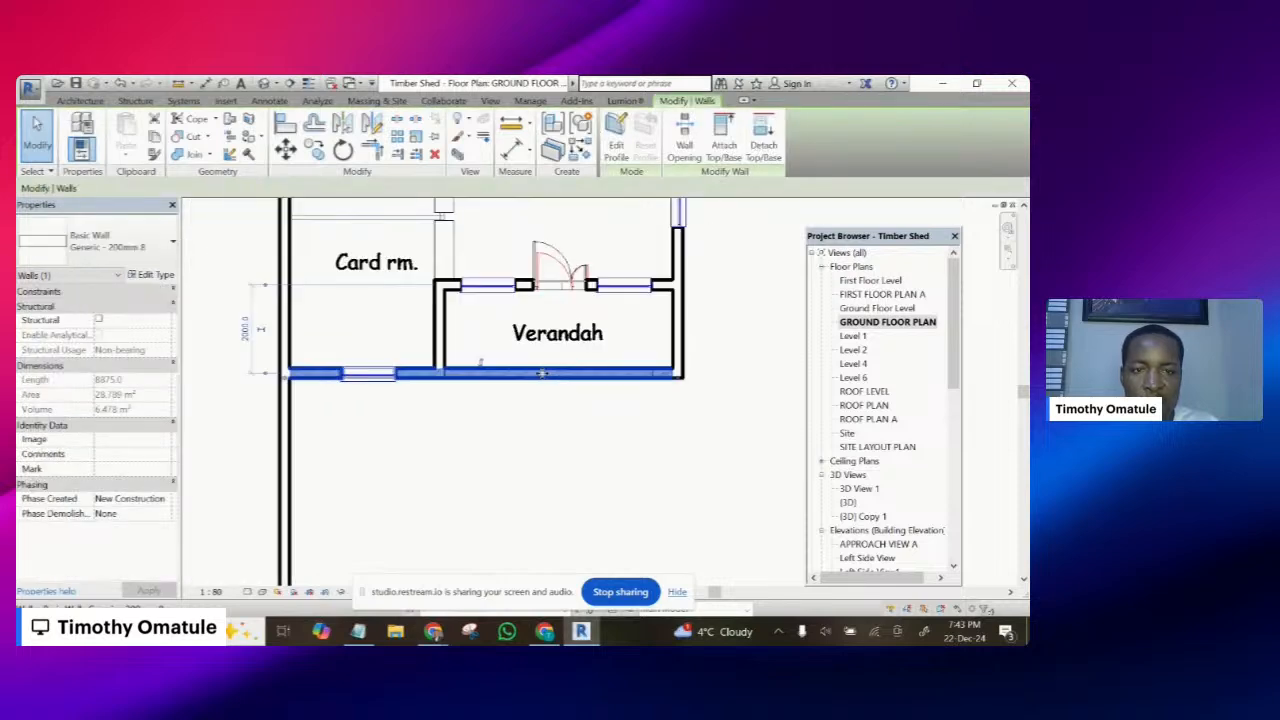
pyautogui.click(615, 140)
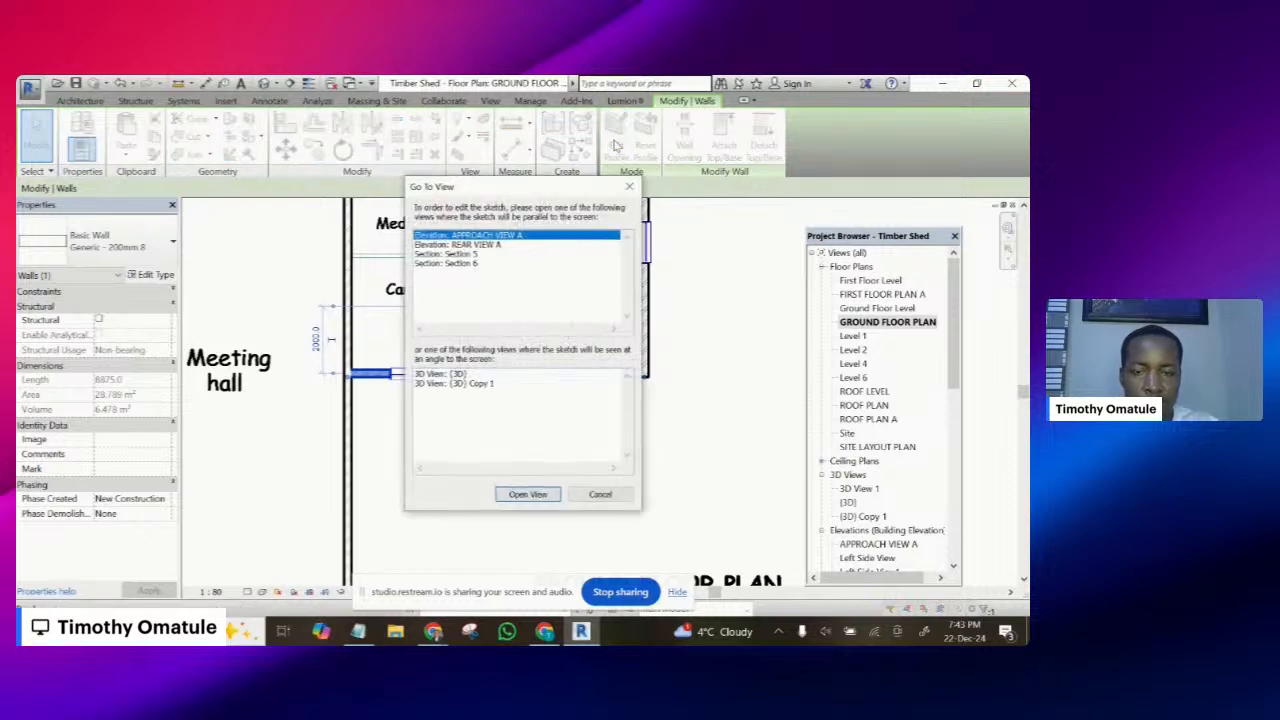
pyautogui.click(627, 188)
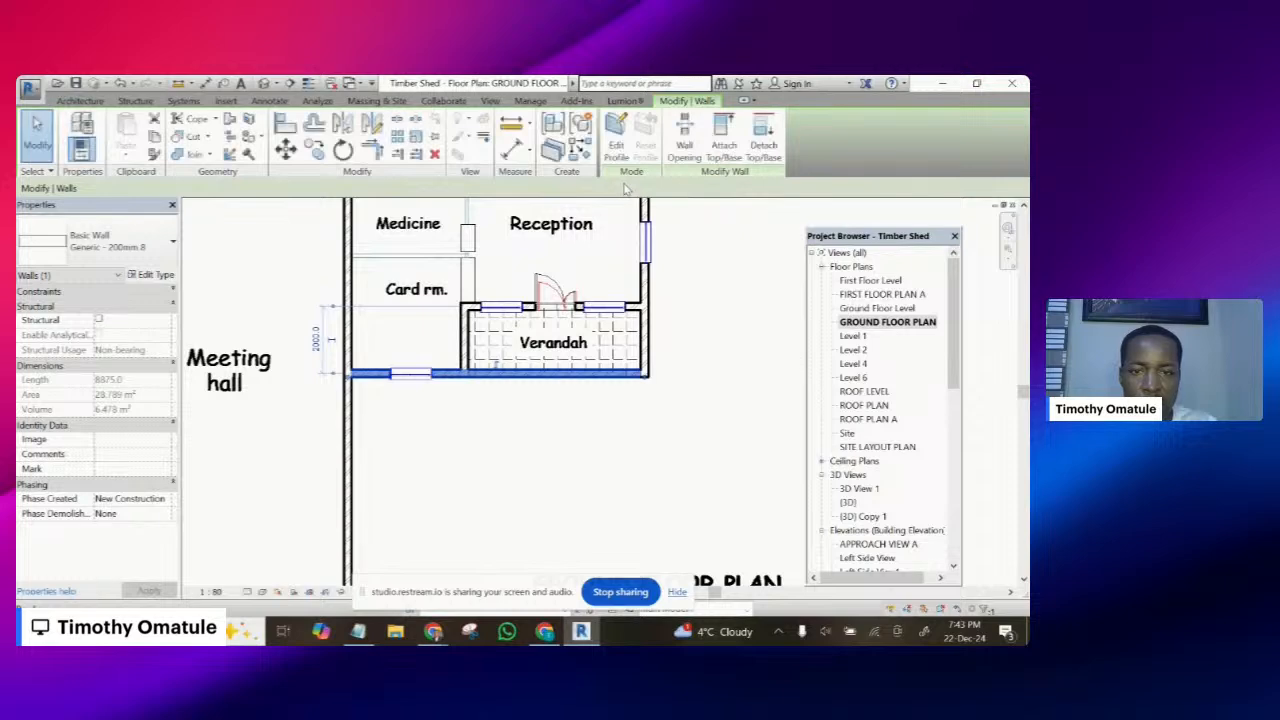
pyautogui.scroll(-6, 678, 356)
pyautogui.press('Escape')
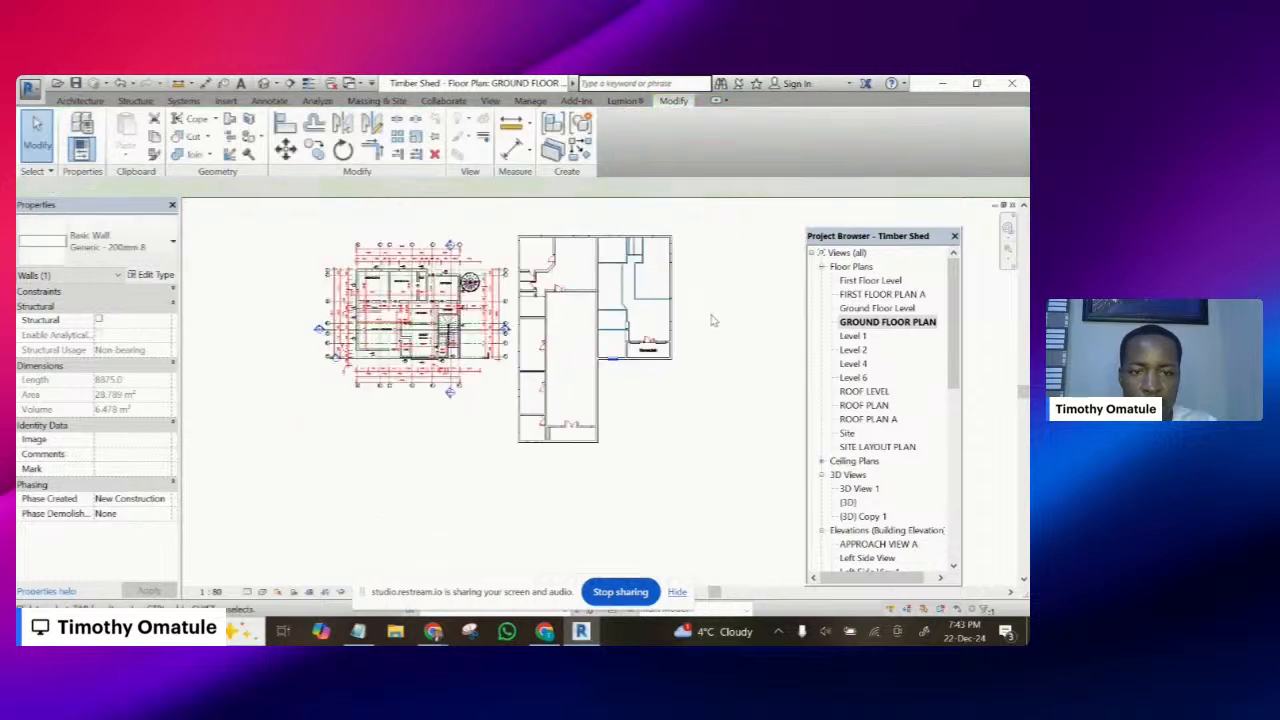
# - Select the whole Timber Shed ground floor plan and filter the selection to walls only
pyautogui.moveTo(702, 330); pyautogui.dragTo(637, 357, button='middle')
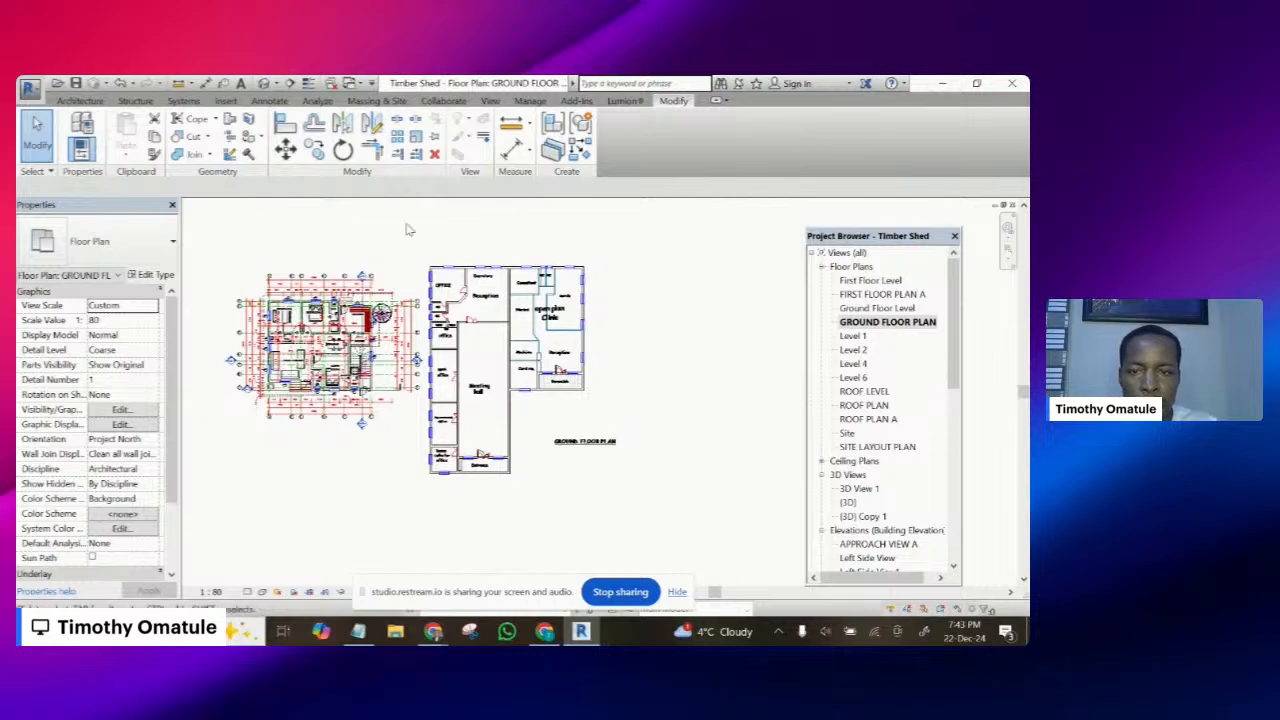
pyautogui.moveTo(455, 266); pyautogui.dragTo(638, 505)
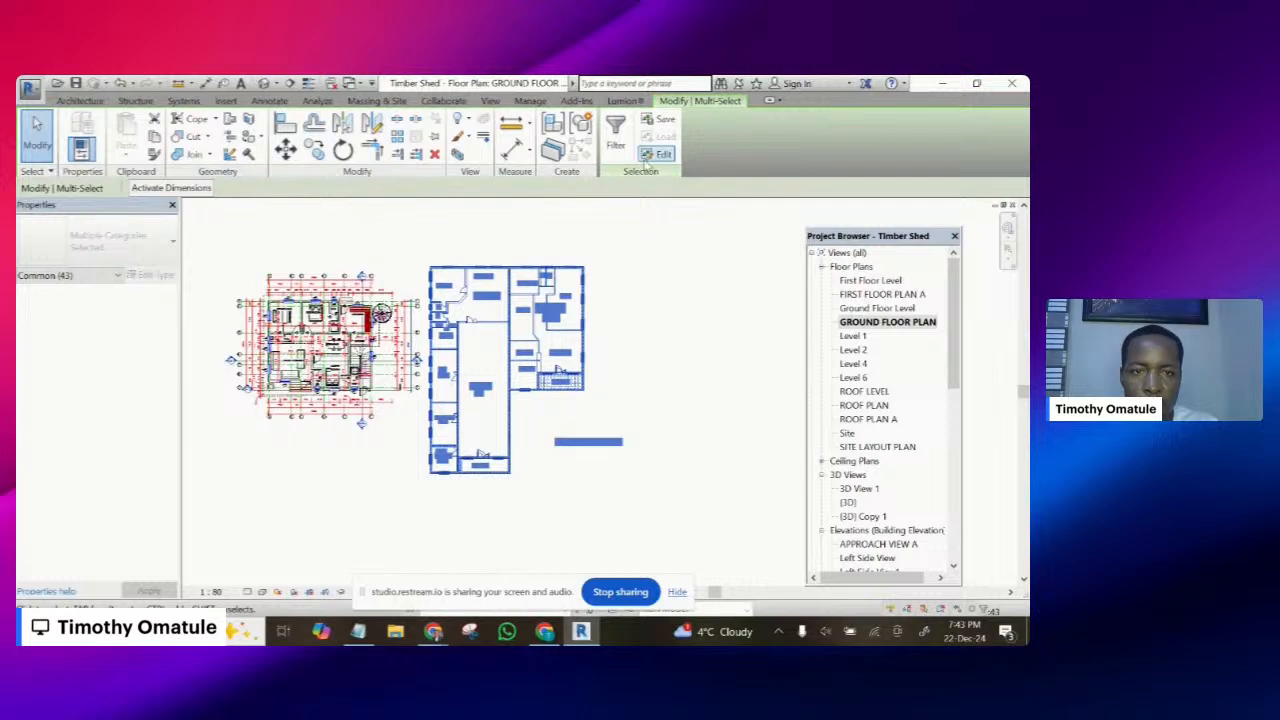
pyautogui.click(615, 130)
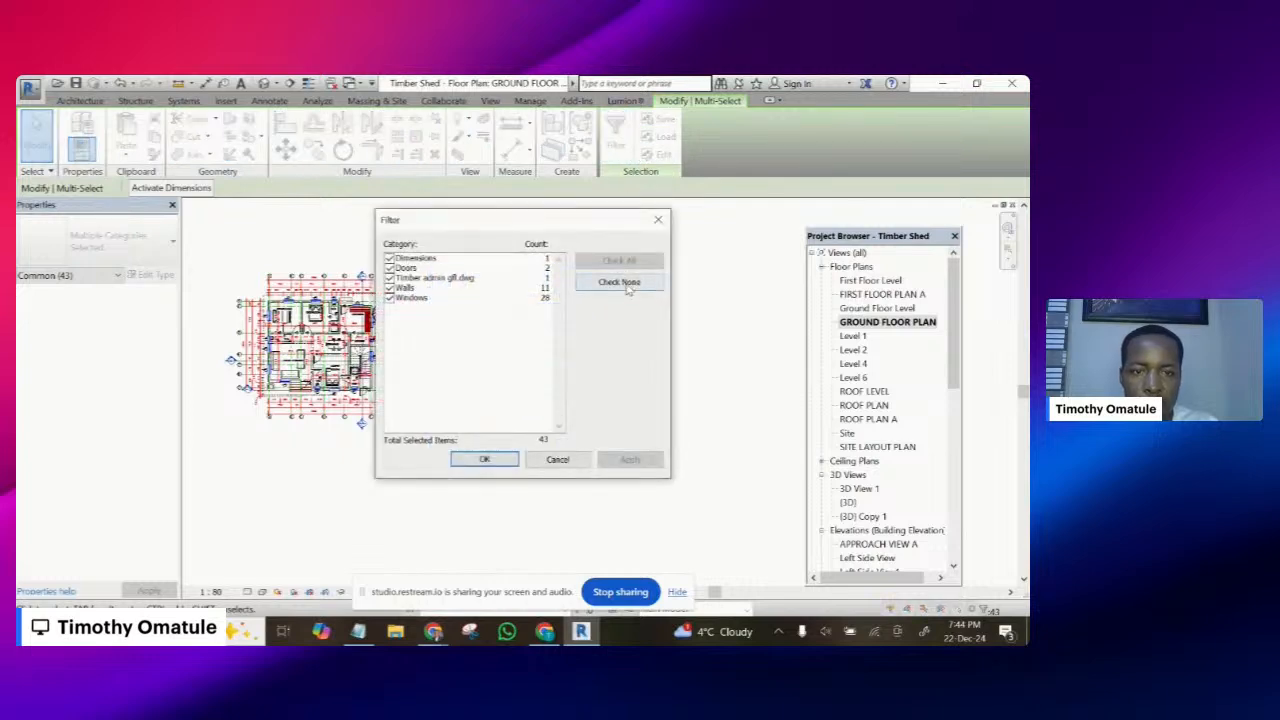
pyautogui.click(622, 283)
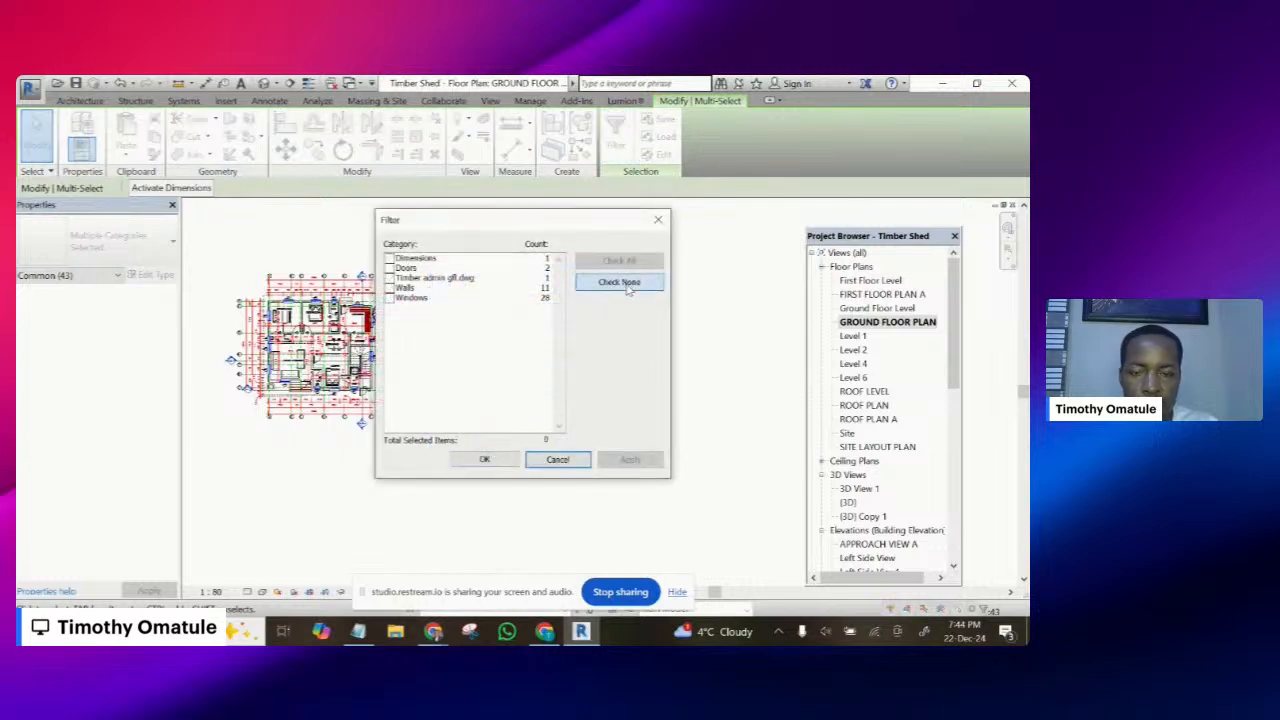
pyautogui.click(389, 288)
pyautogui.click(485, 460)
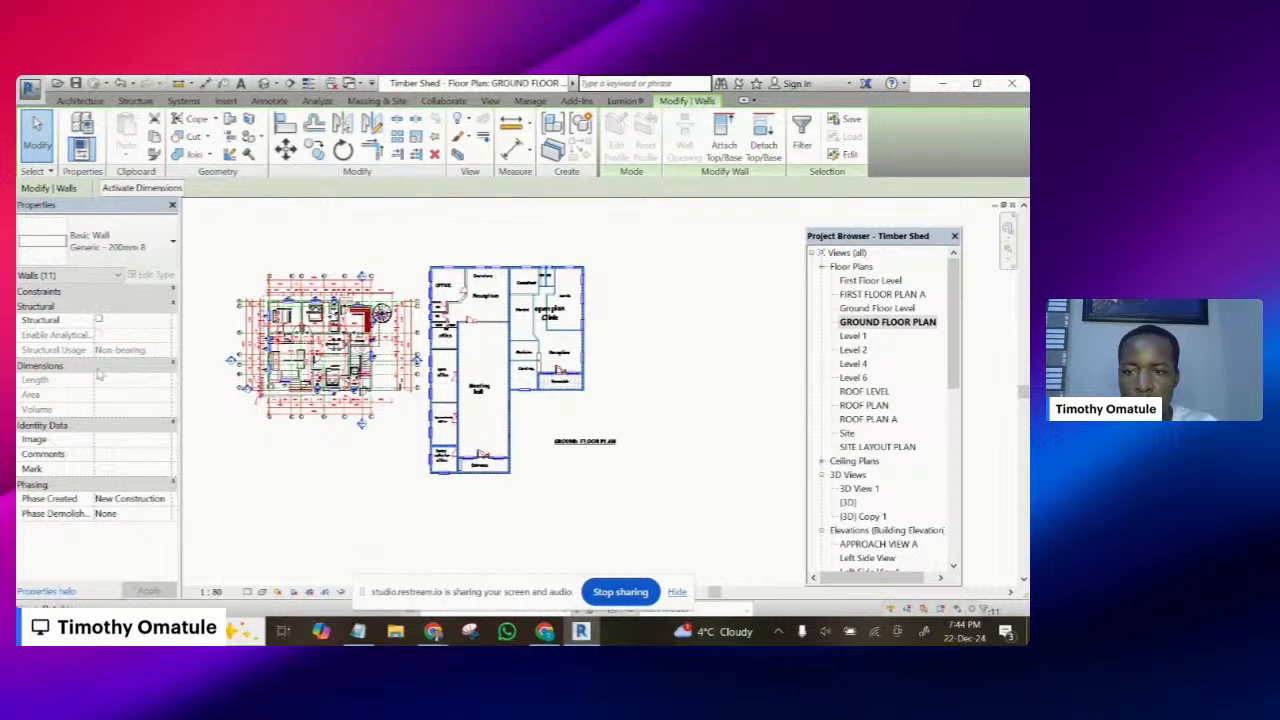
# - Set the base constraint of the selected ground floor walls to Level 1
pyautogui.click(172, 291)
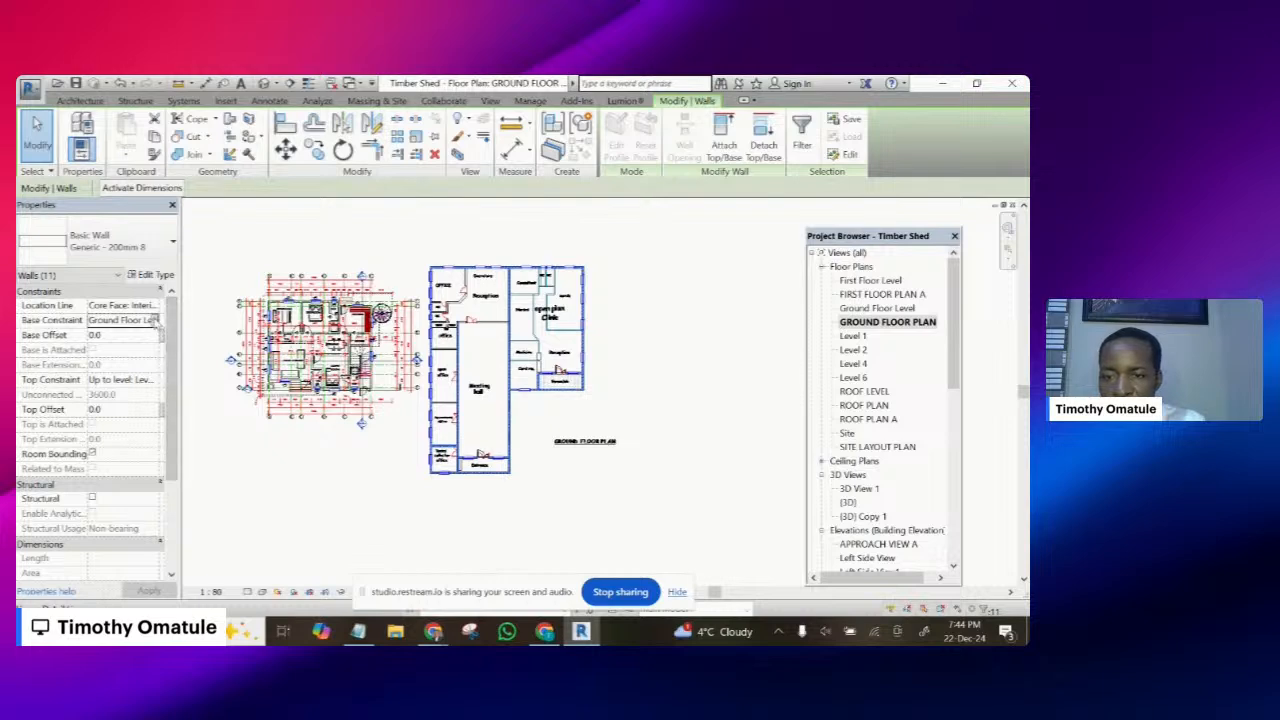
pyautogui.click(155, 319)
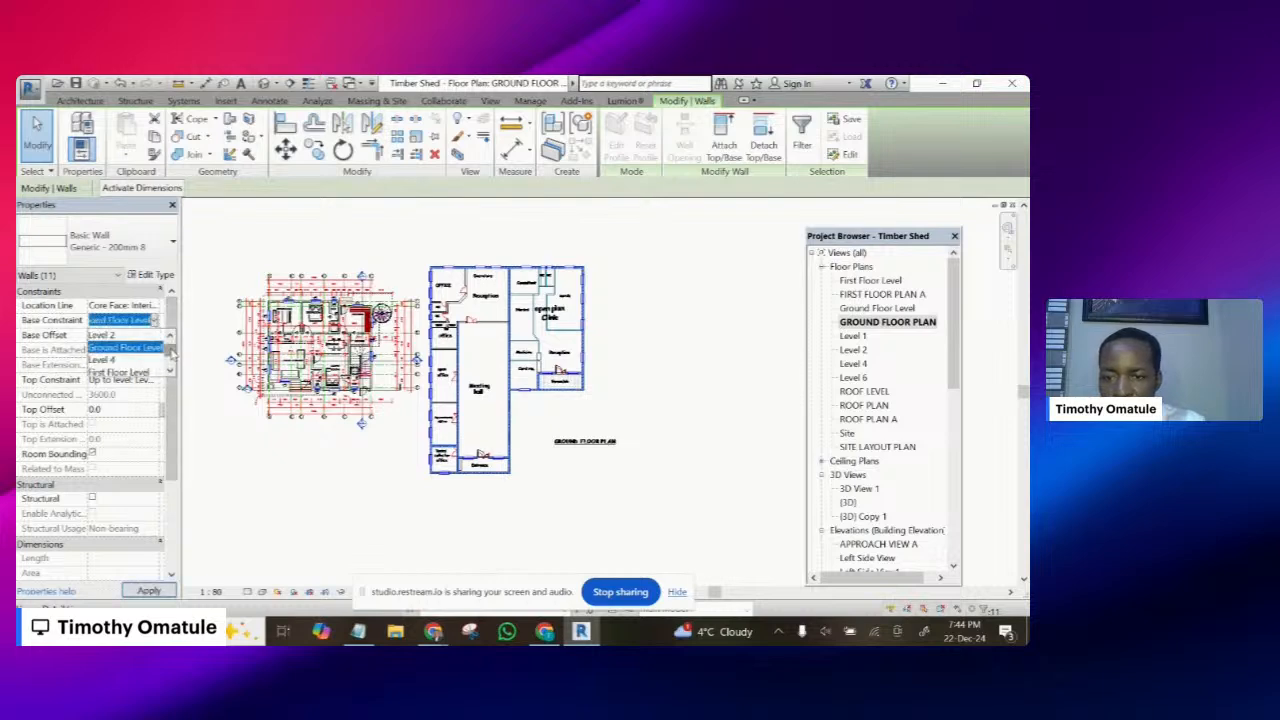
pyautogui.moveTo(171, 350); pyautogui.dragTo(171, 341)
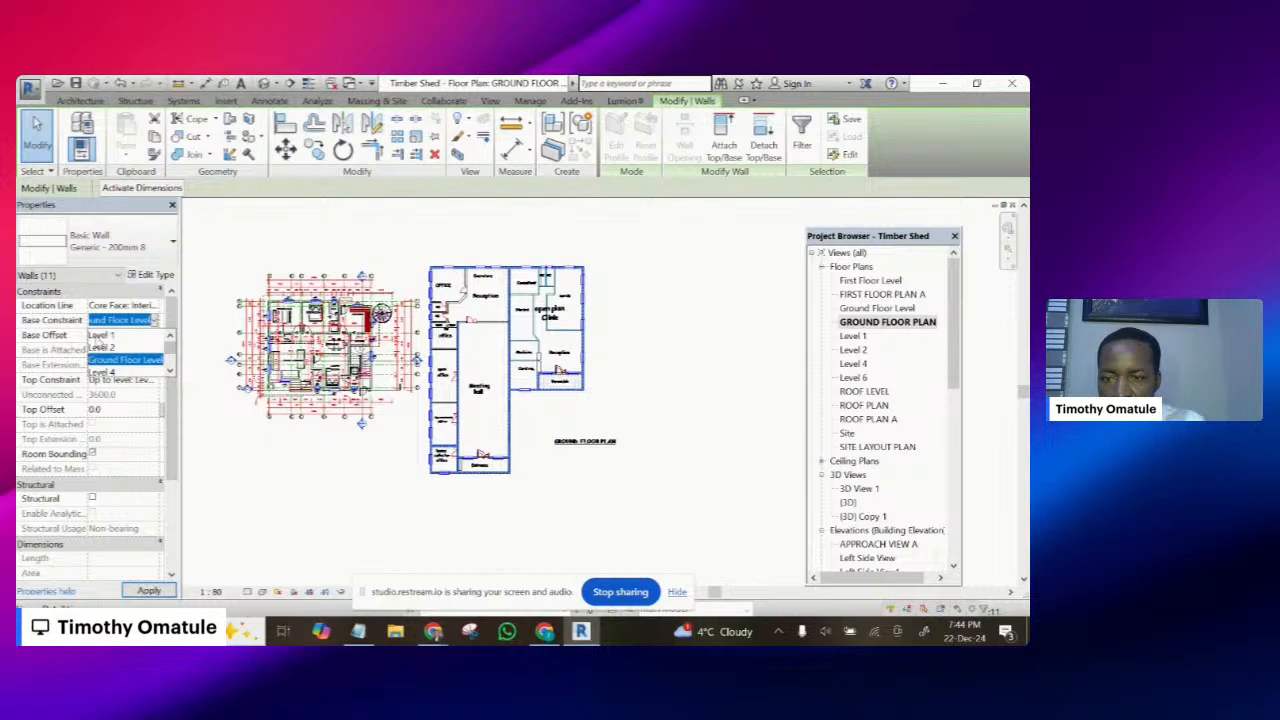
pyautogui.click(101, 335)
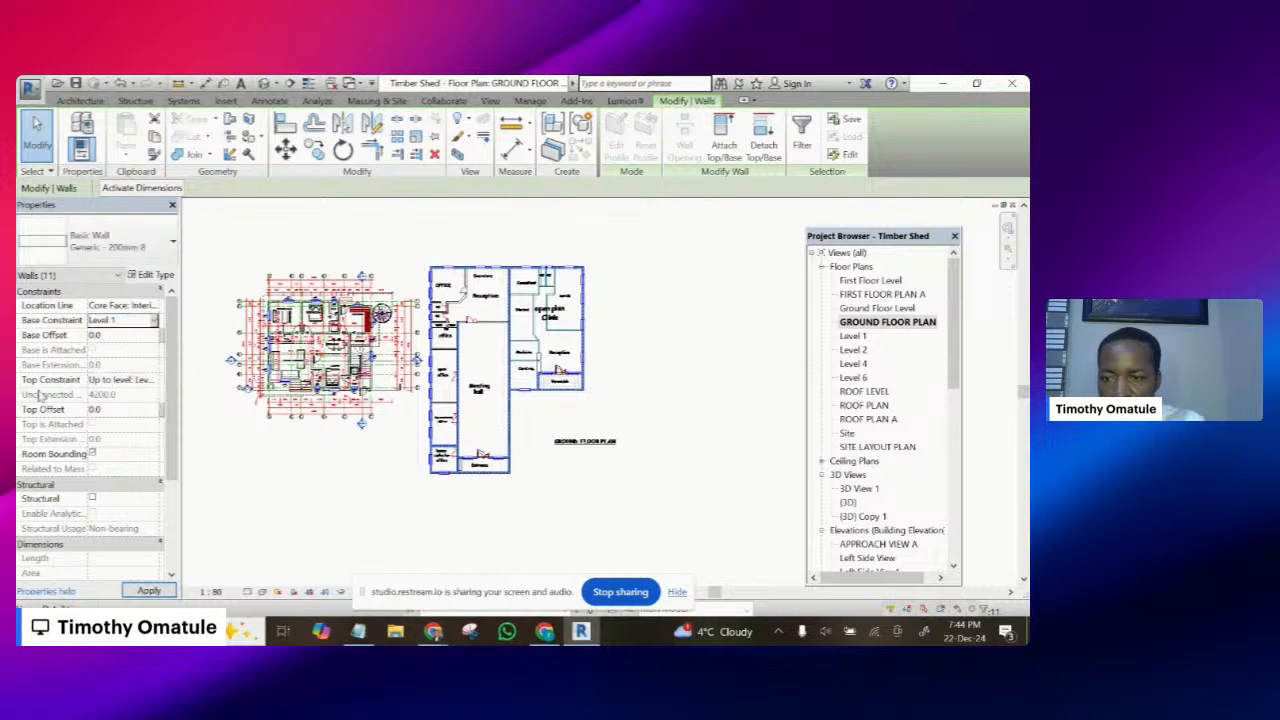
# - Set the top constraint of the selected walls to Up to level: First Floor Level
pyautogui.click(153, 380)
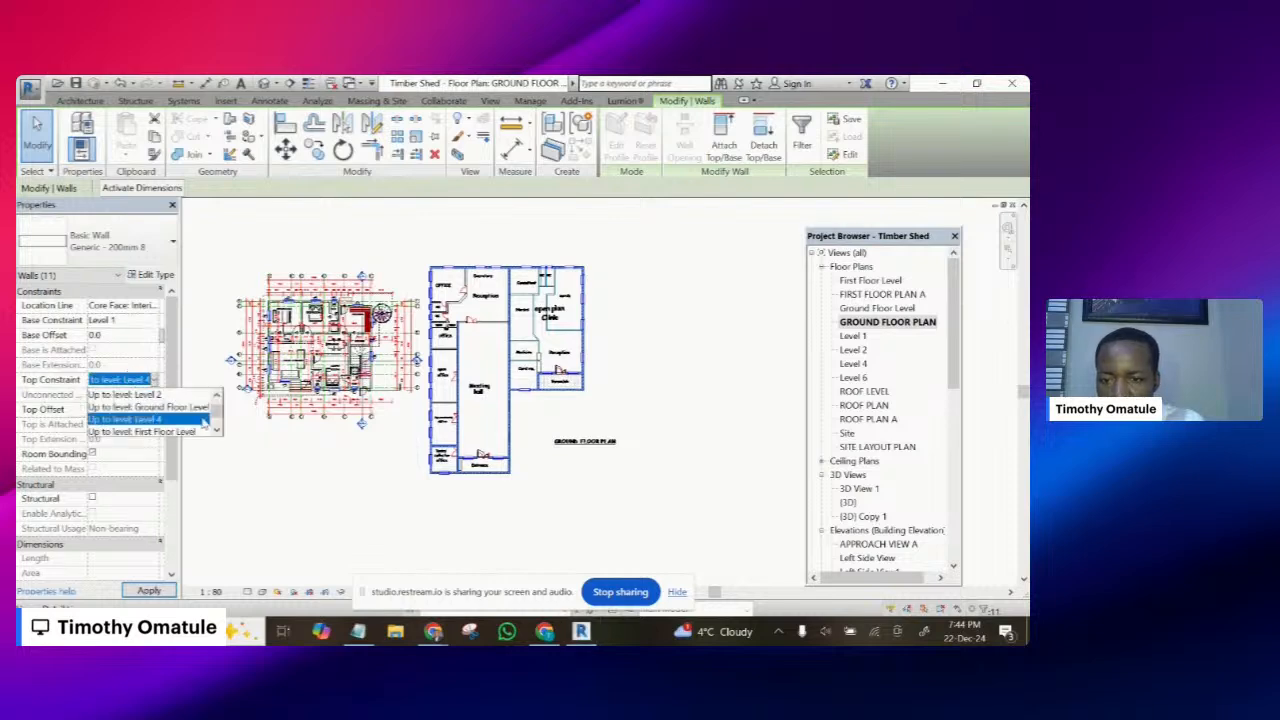
pyautogui.scroll(-2, 215, 425)
pyautogui.scroll(3, 215, 420)
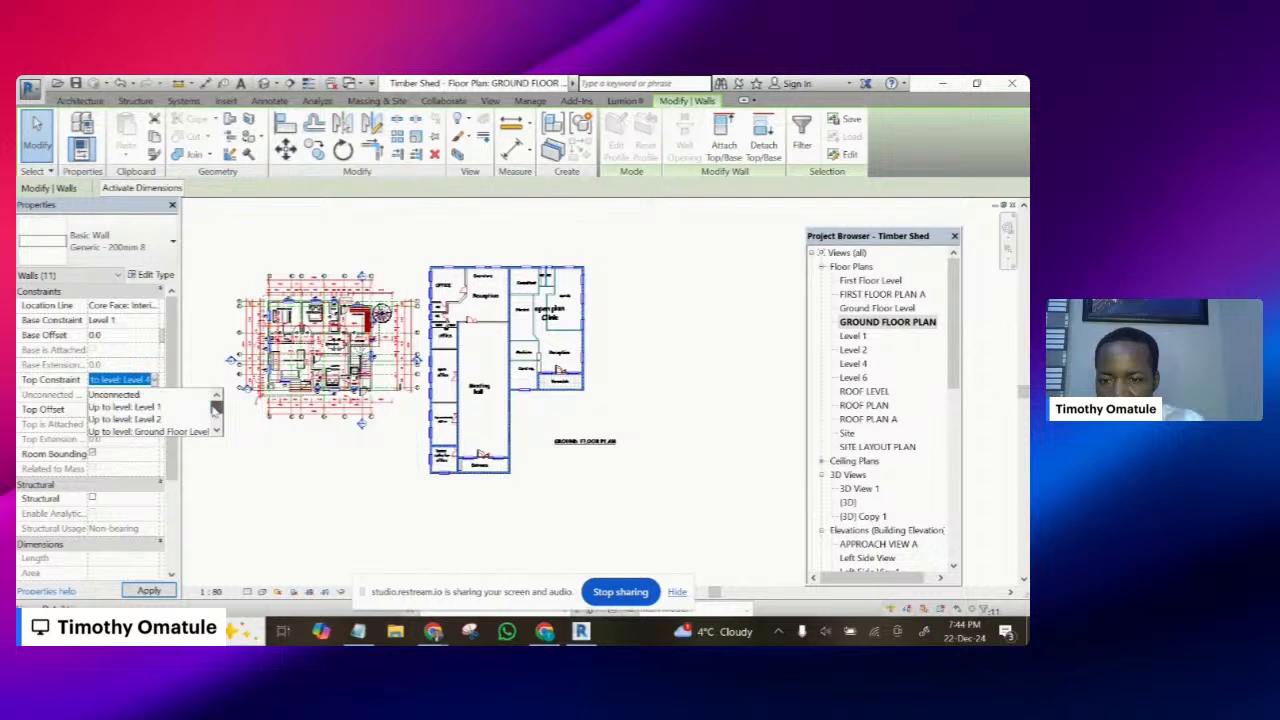
pyautogui.scroll(-1, 215, 418)
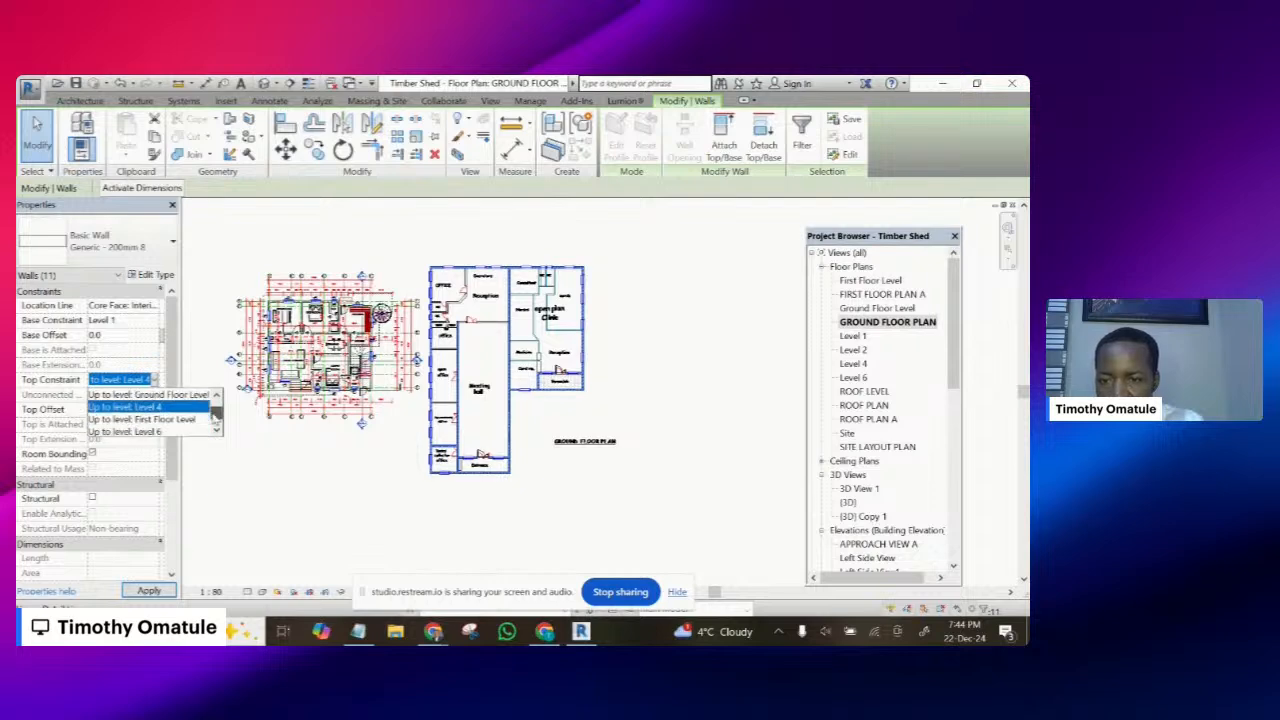
pyautogui.click(150, 419)
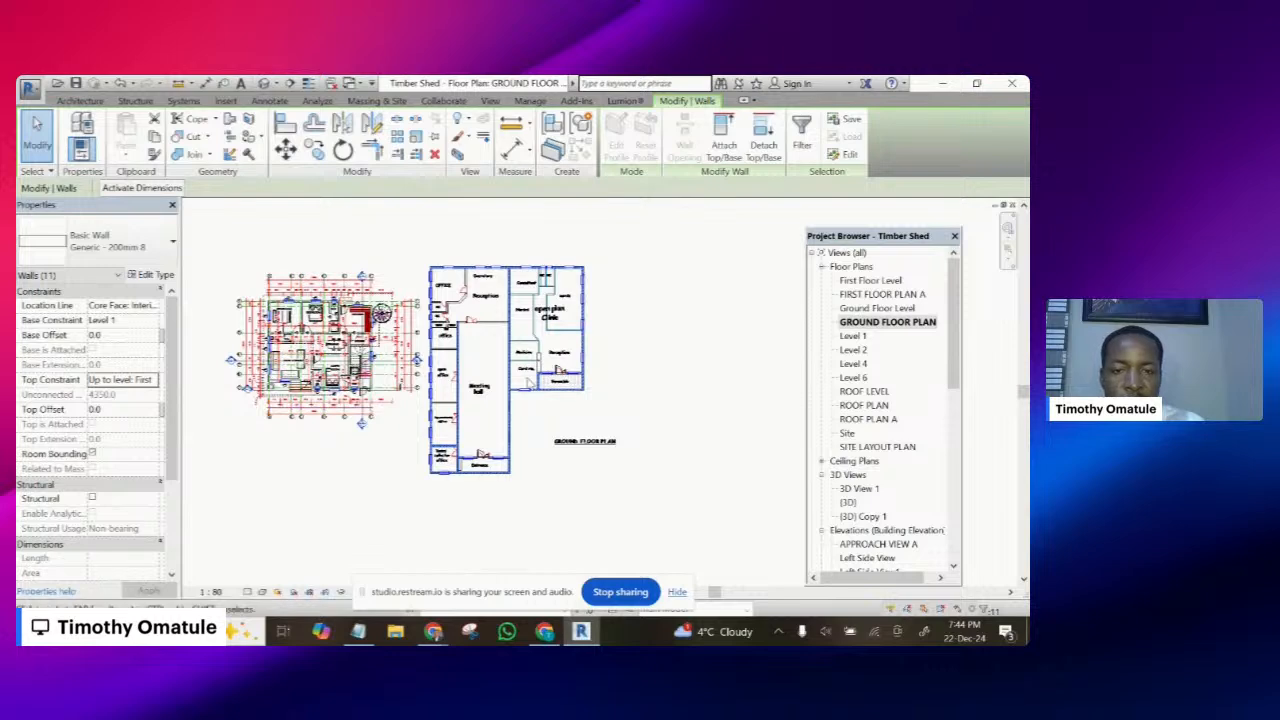
# - Open the default 3D view and examine the adjusted walls around the new building from the road and fence sides
pyautogui.scroll(3, 674, 371)
pyautogui.scroll(-4, 650, 330)
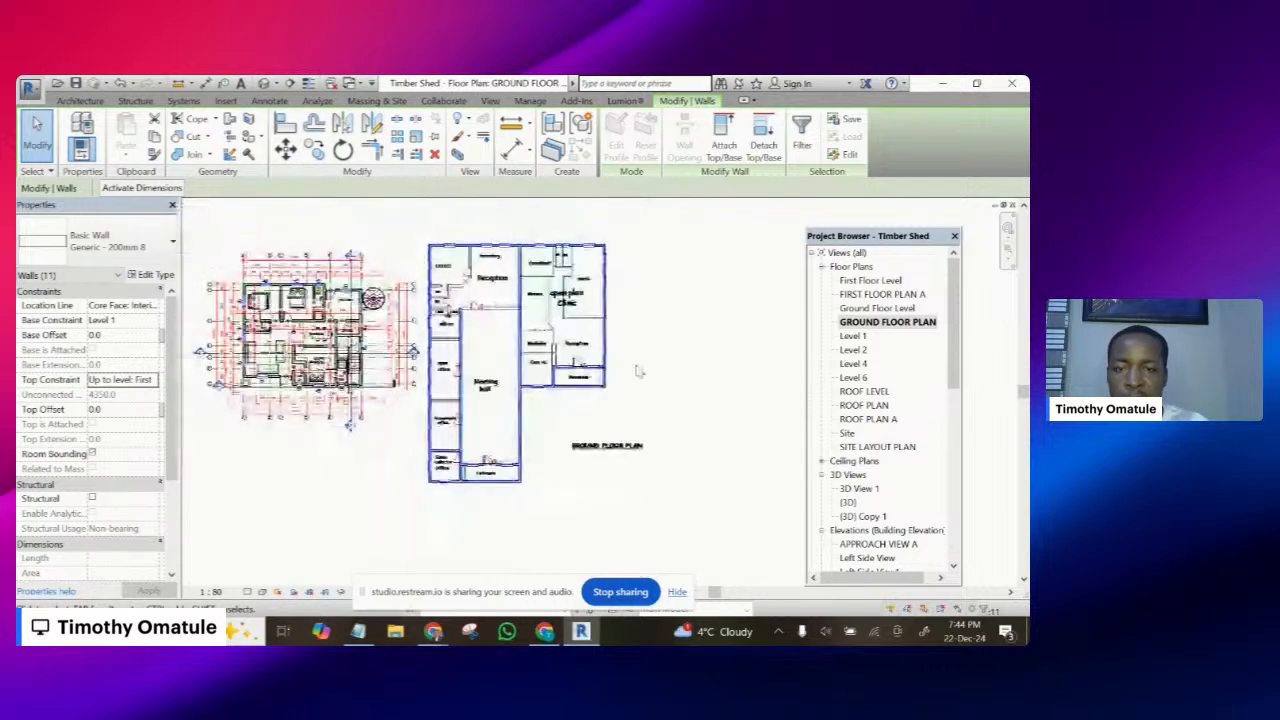
pyautogui.scroll(1, 613, 260)
pyautogui.scroll(3, 613, 260)
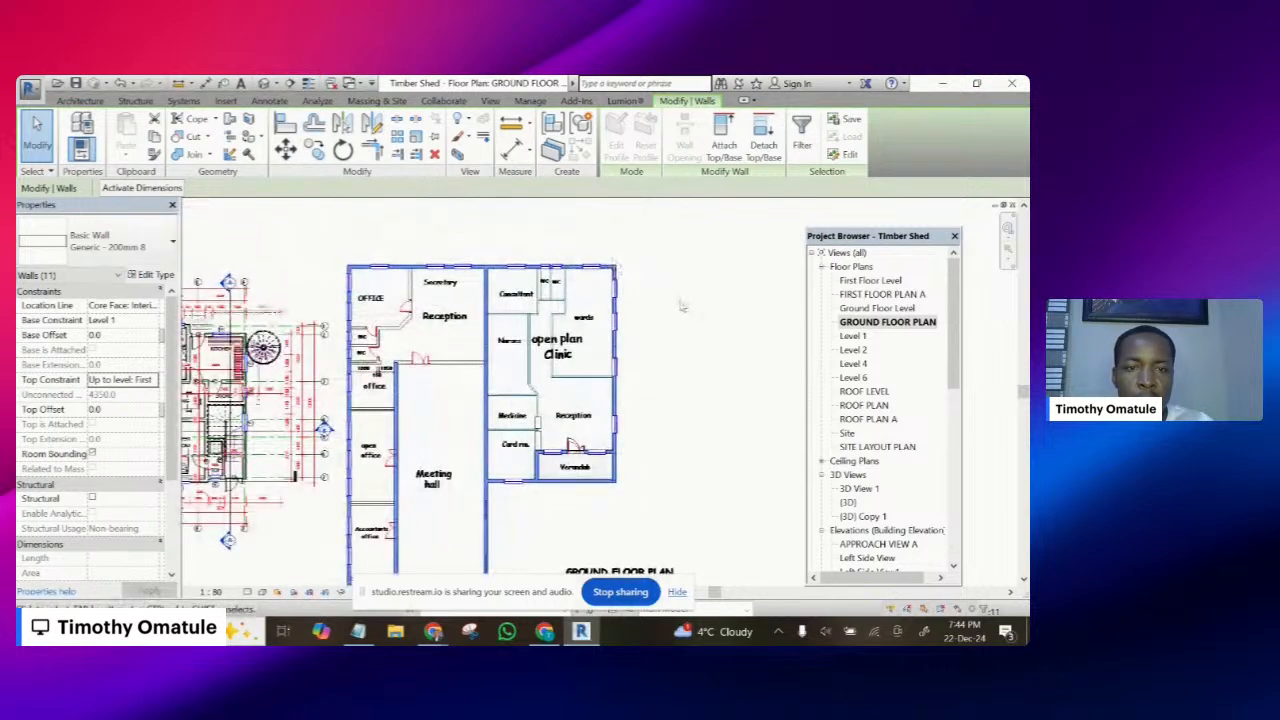
pyautogui.scroll(1, 680, 303)
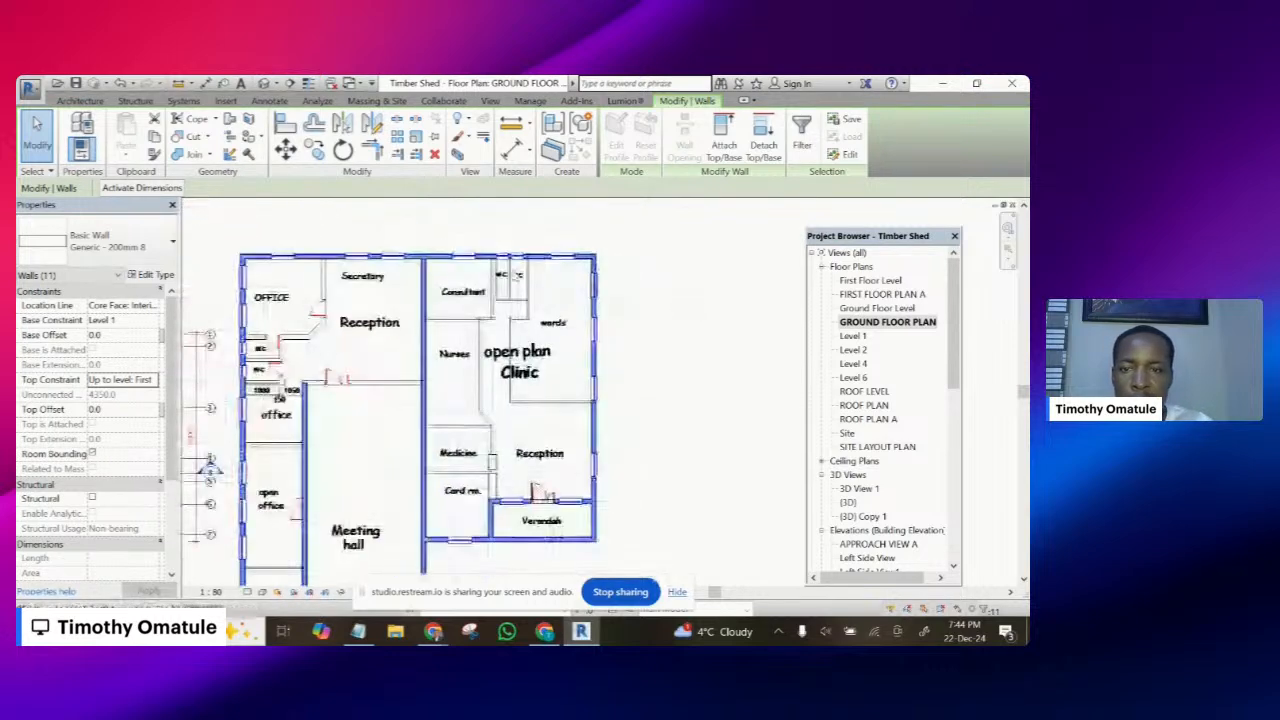
pyautogui.click(263, 83)
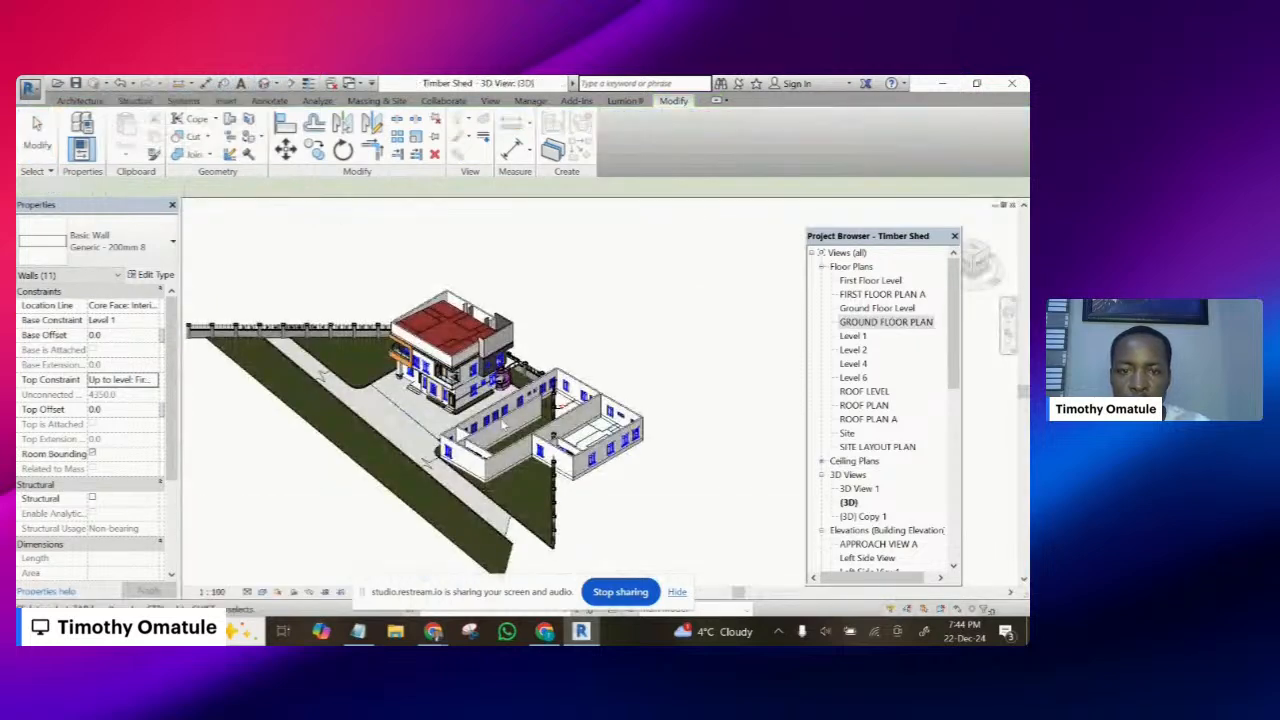
pyautogui.scroll(2, 563, 503)
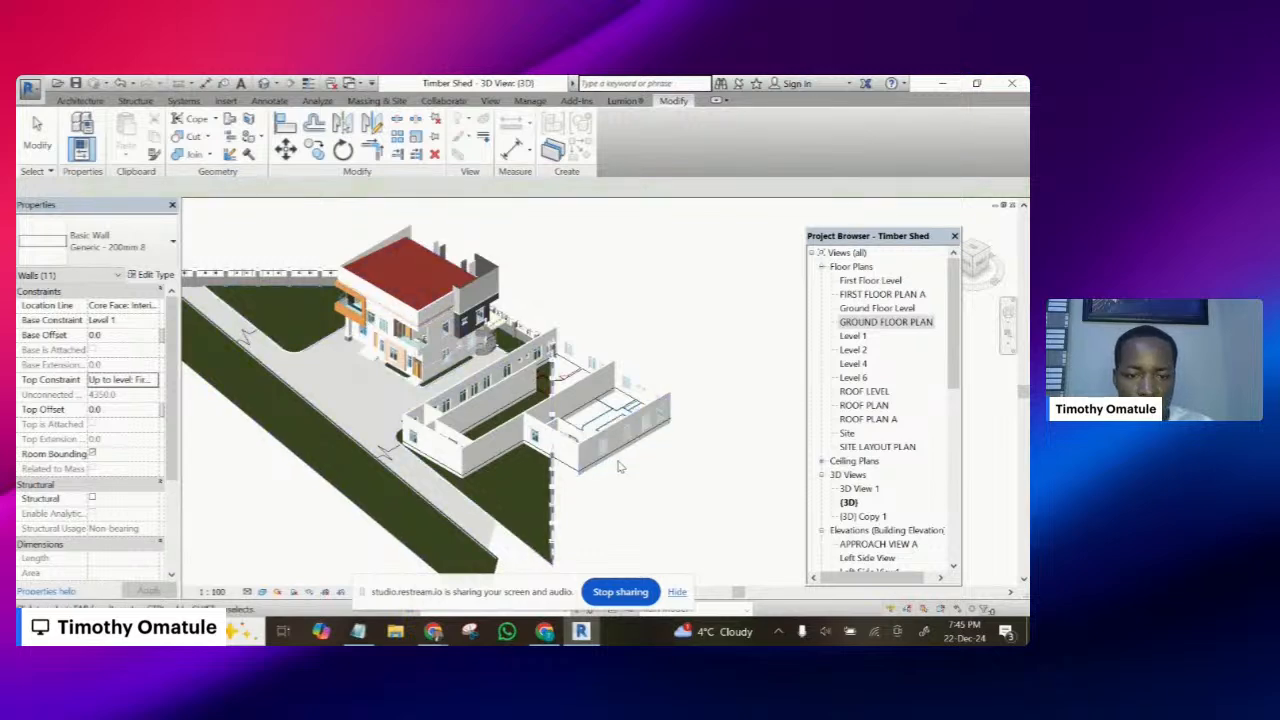
pyautogui.keyDown('shift'); pyautogui.moveTo(617, 510); pyautogui.dragTo(556, 484, button='middle'); pyautogui.keyUp('shift')
pyautogui.scroll(4, 435, 460)
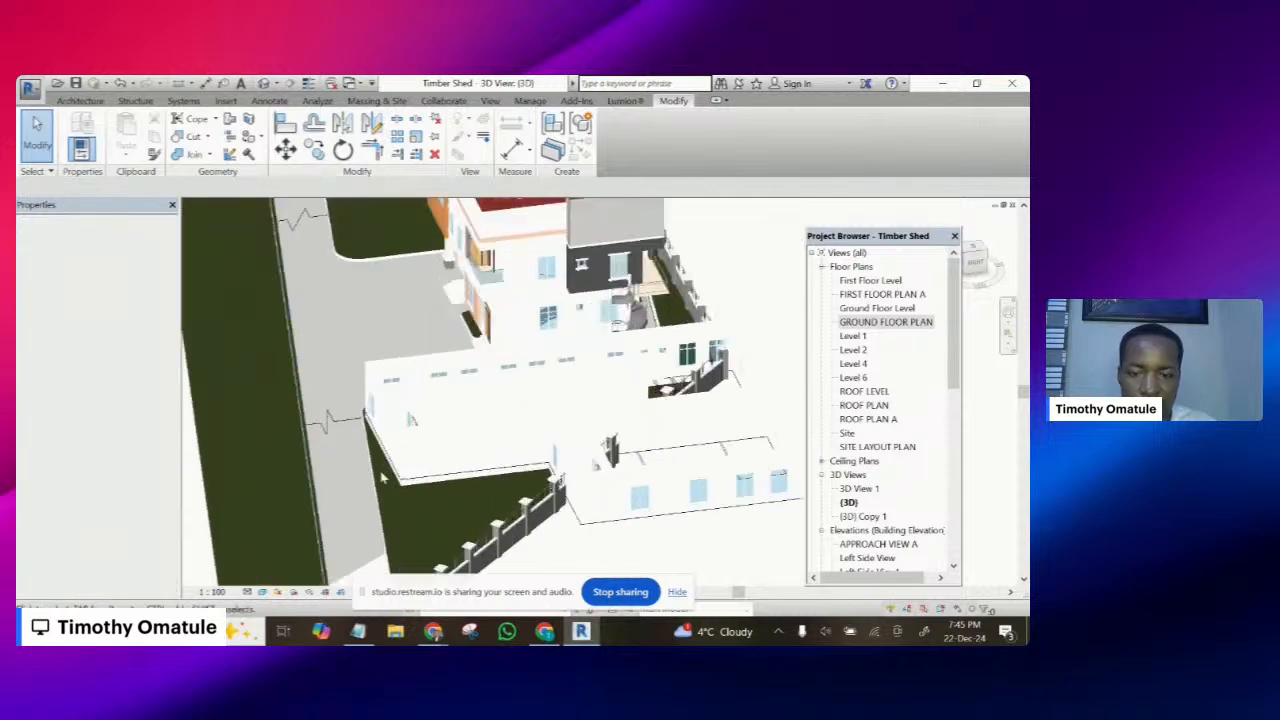
pyautogui.scroll(2, 431, 452)
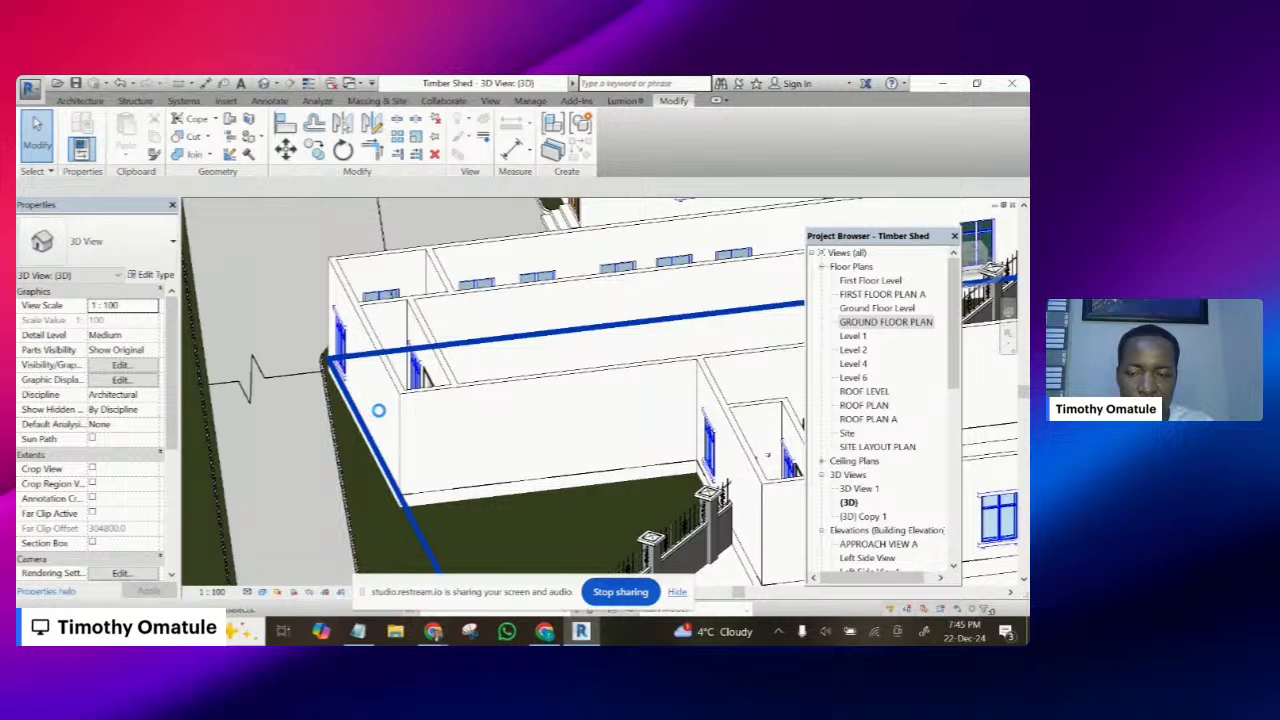
pyautogui.scroll(-6, 378, 410)
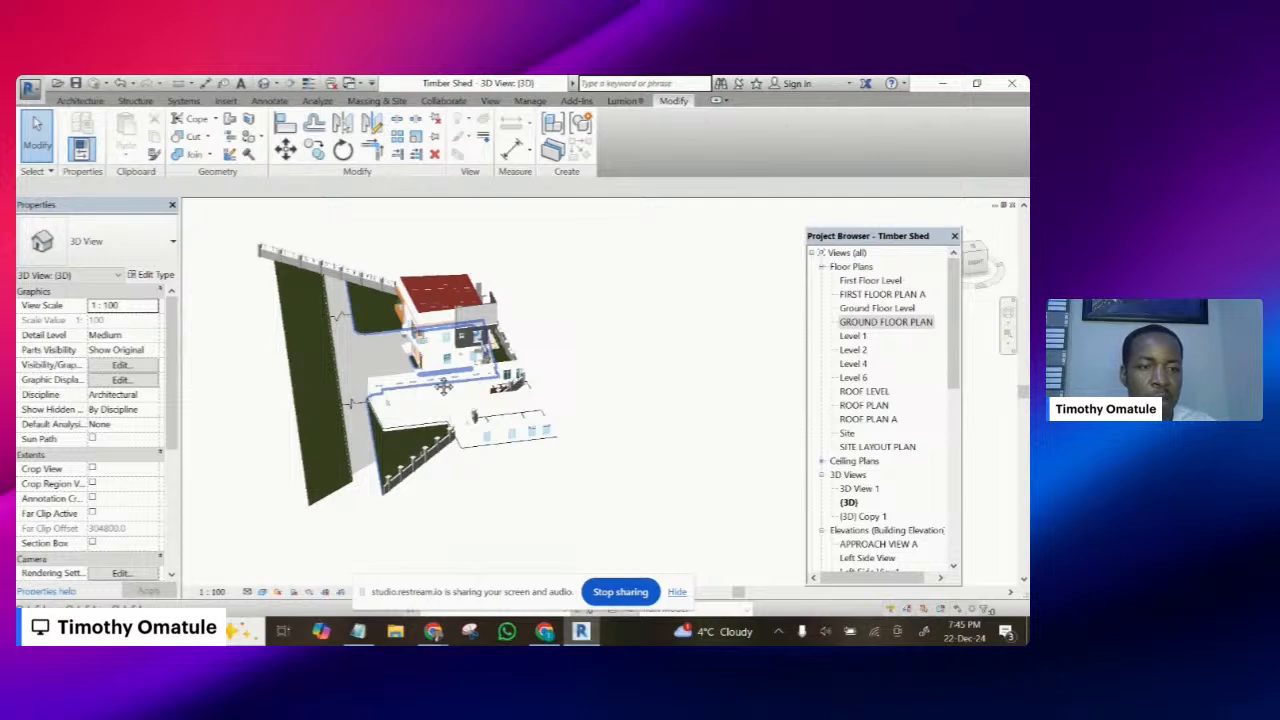
pyautogui.scroll(5, 443, 387)
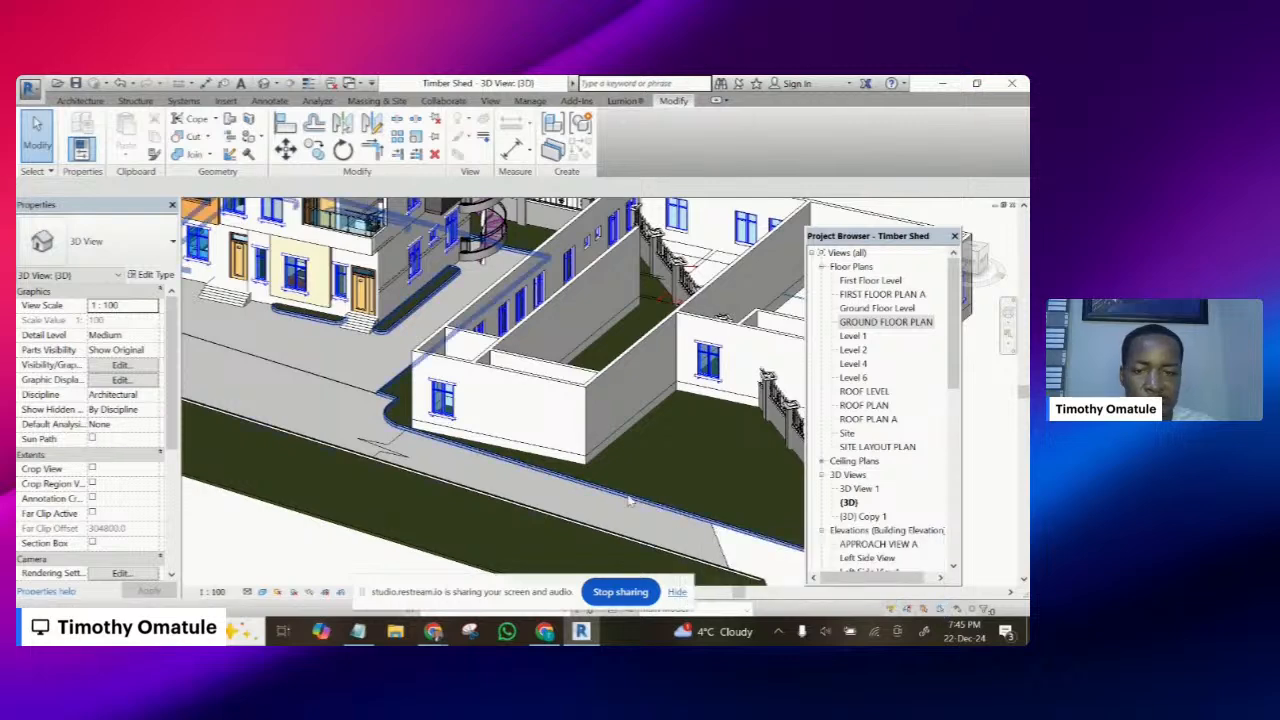
# - Open the APPROACH VIEW A elevation and discard the profile edit begun on the new building's front end wall
pyautogui.click(533, 397)
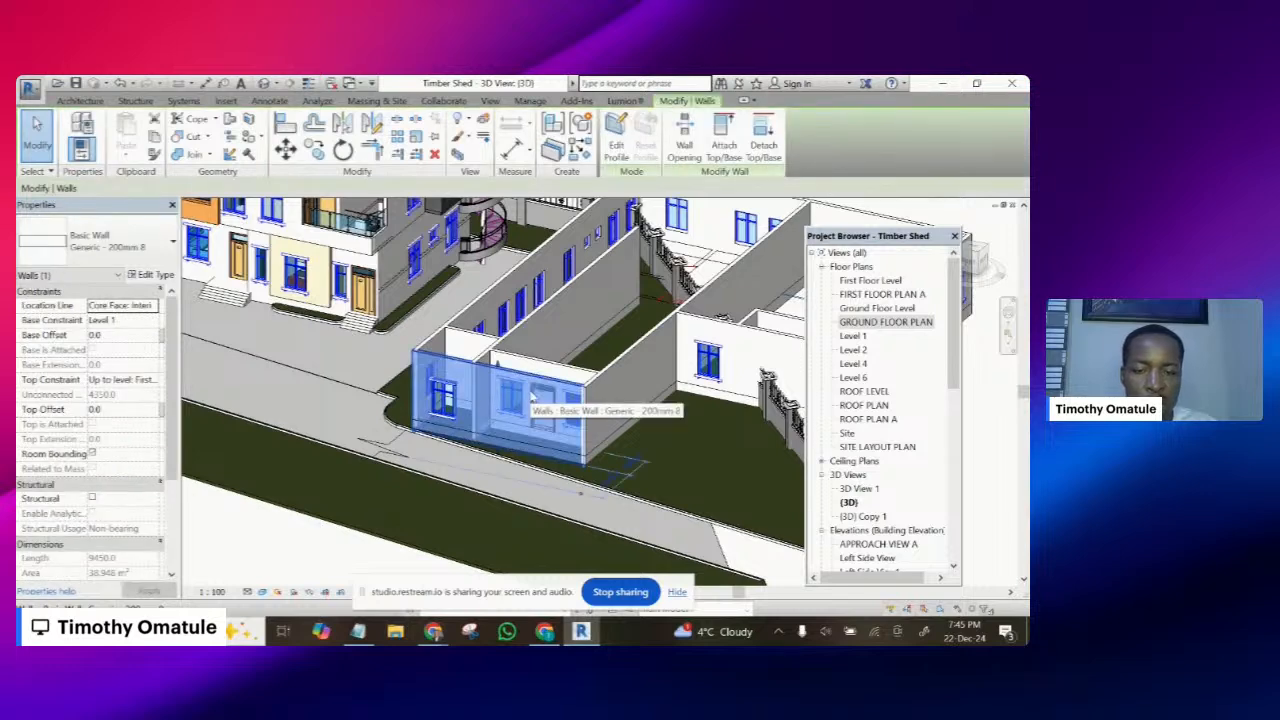
pyautogui.click(617, 147)
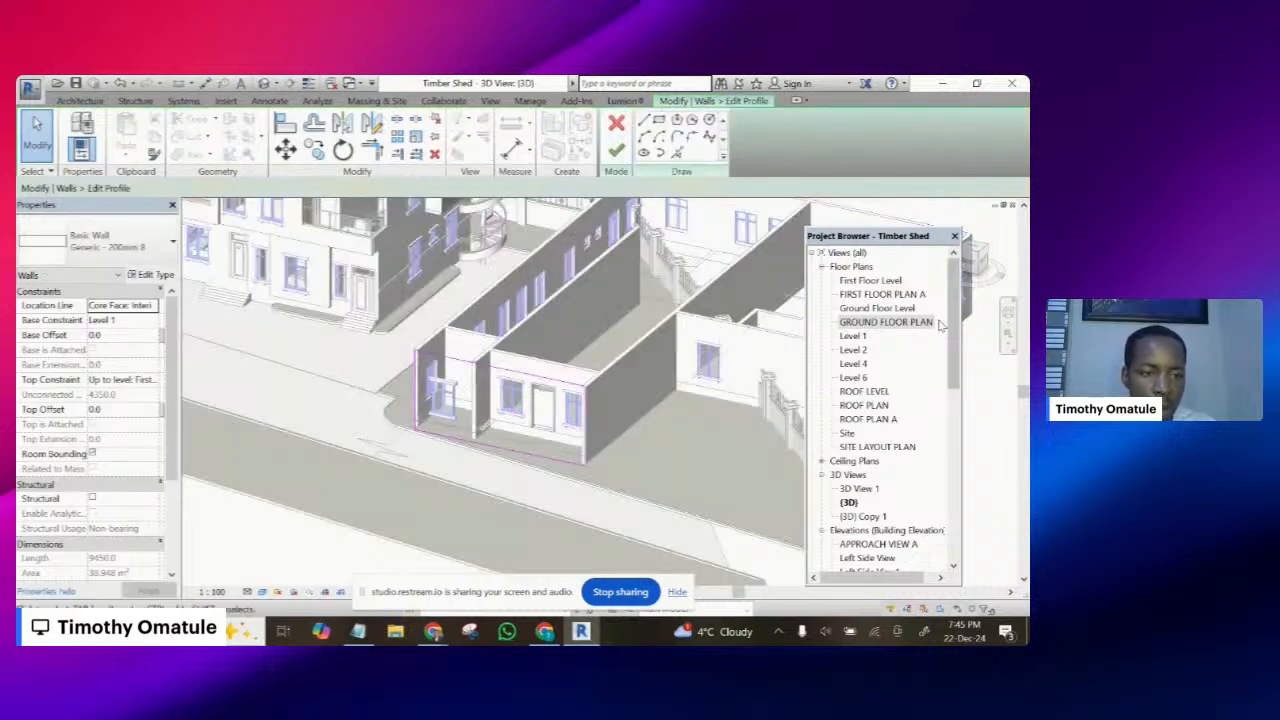
pyautogui.moveTo(950, 332); pyautogui.dragTo(965, 512)
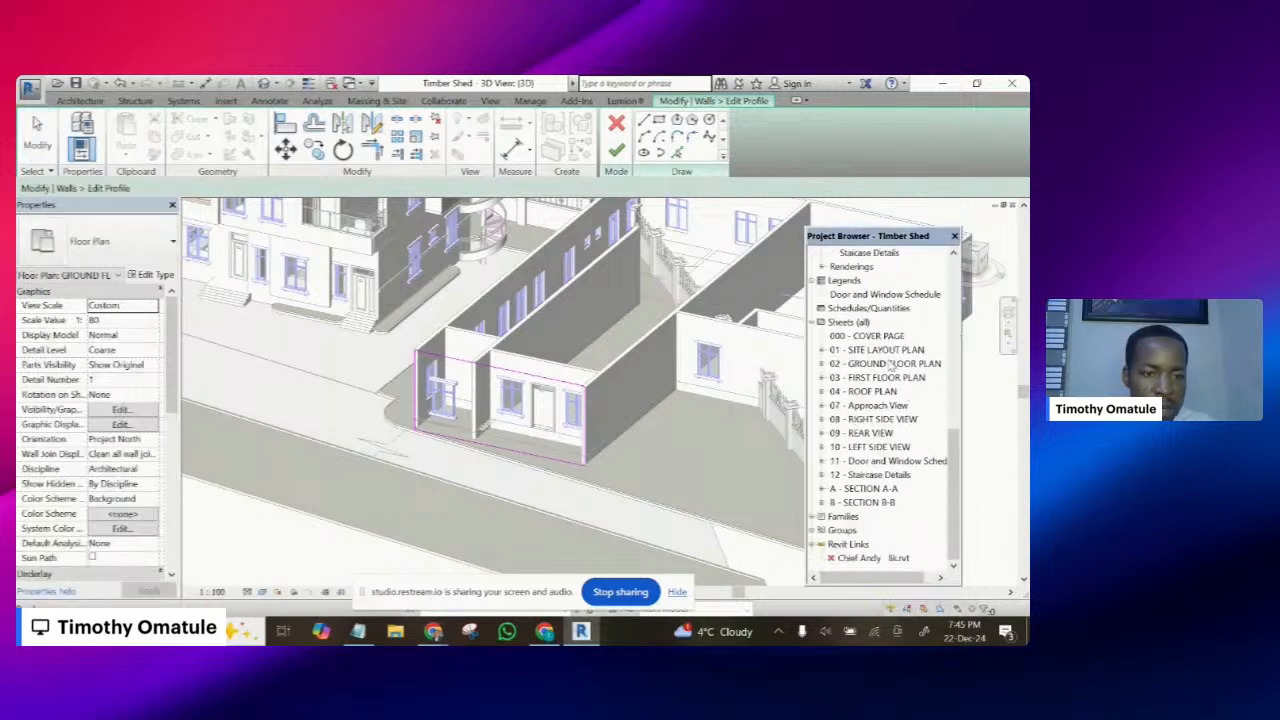
pyautogui.scroll(5, 919, 490)
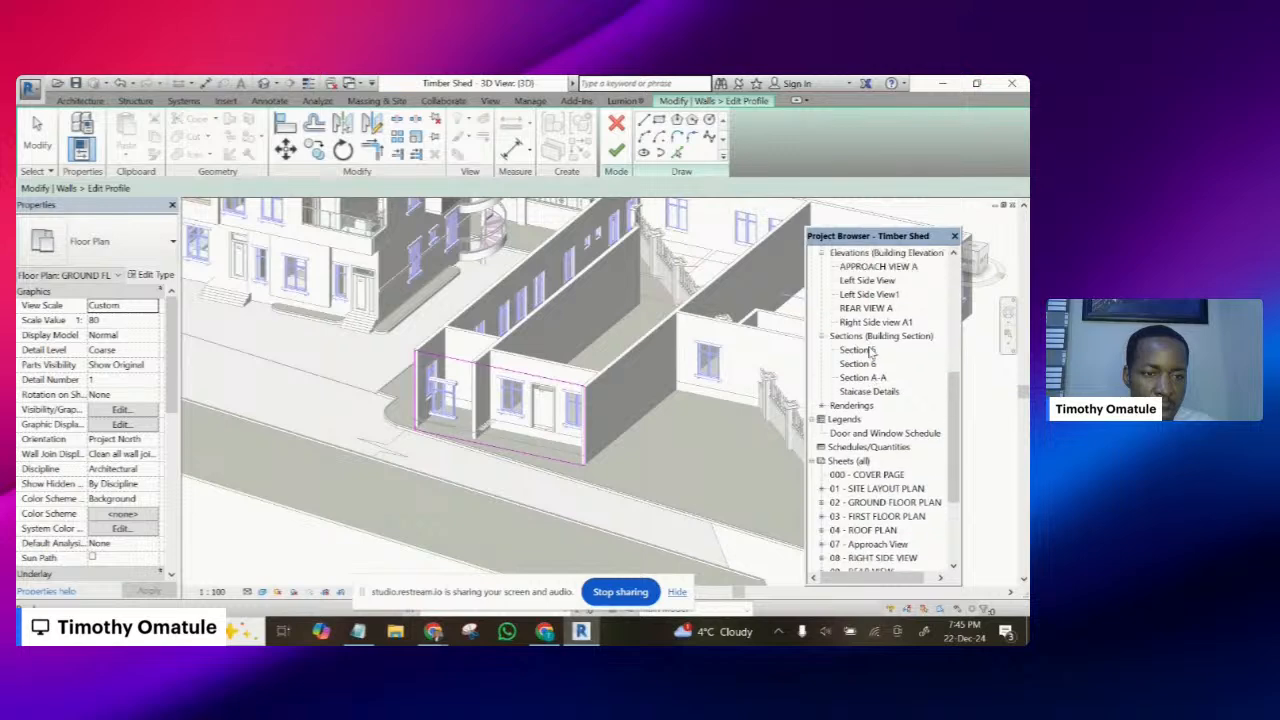
pyautogui.scroll(1, 870, 350)
pyautogui.doubleClick(872, 338)
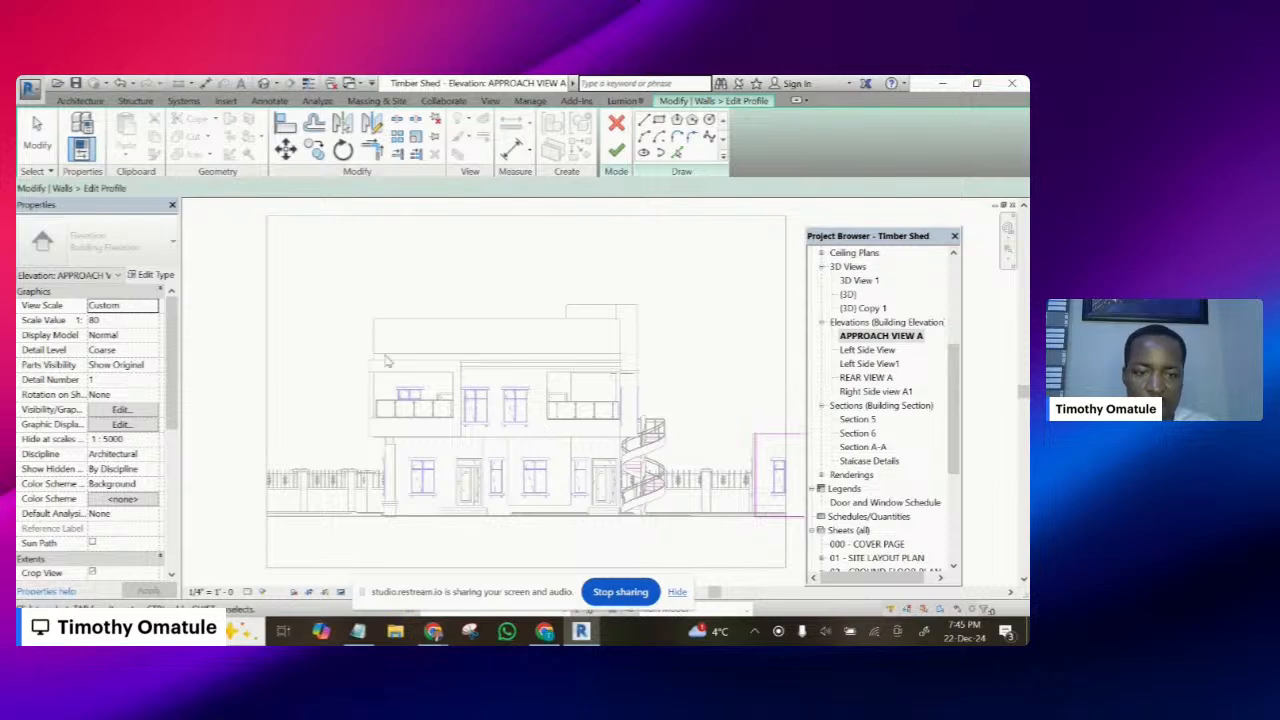
pyautogui.scroll(-5, 388, 362)
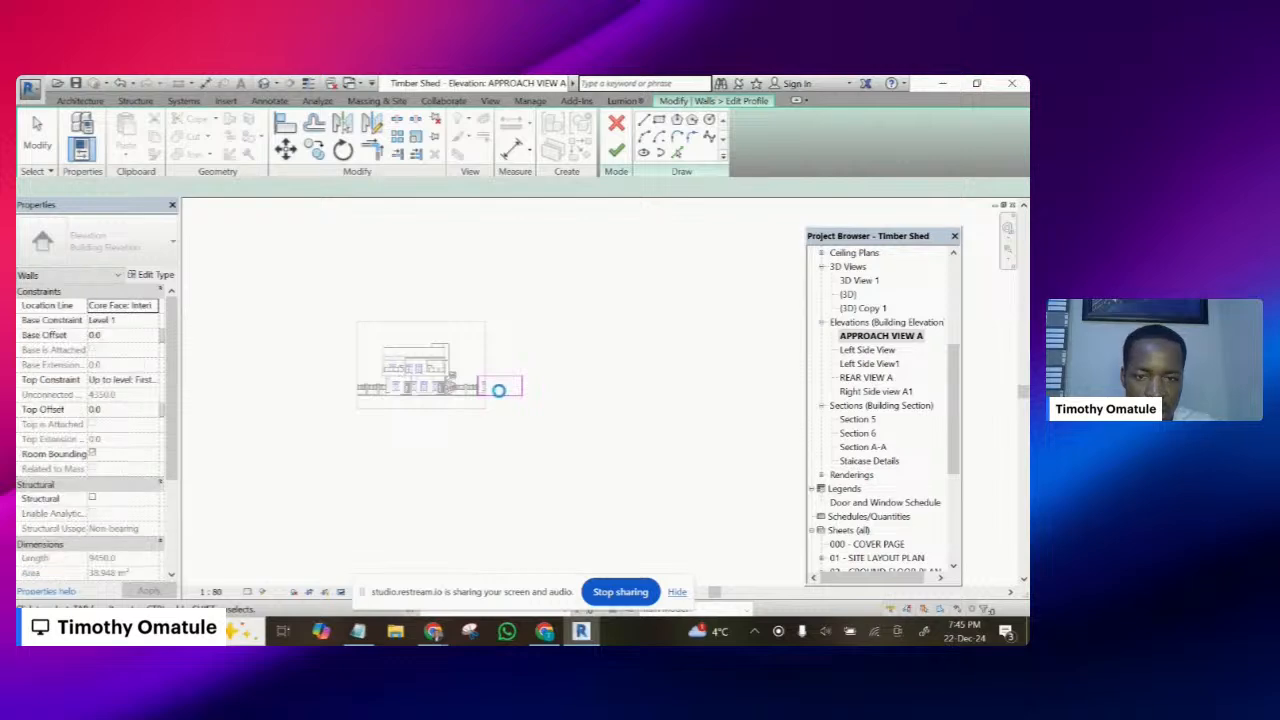
pyautogui.scroll(5, 495, 388)
pyautogui.scroll(1, 495, 393)
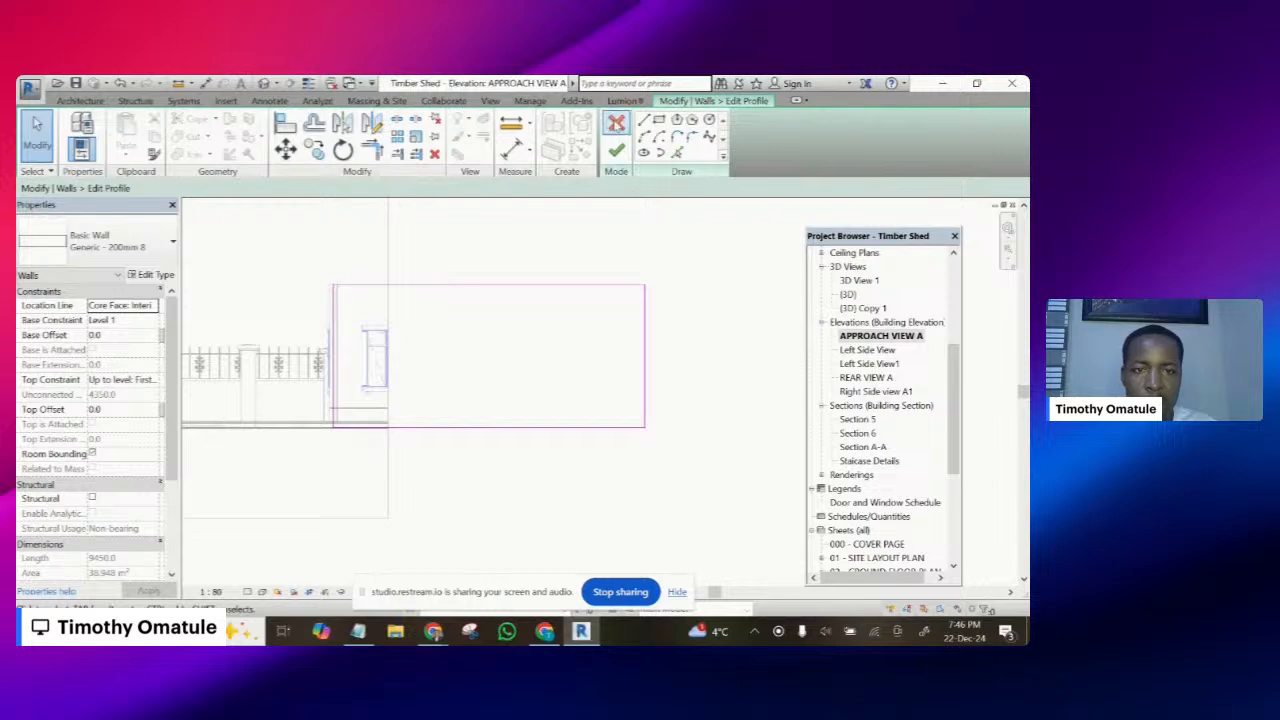
pyautogui.click(616, 123)
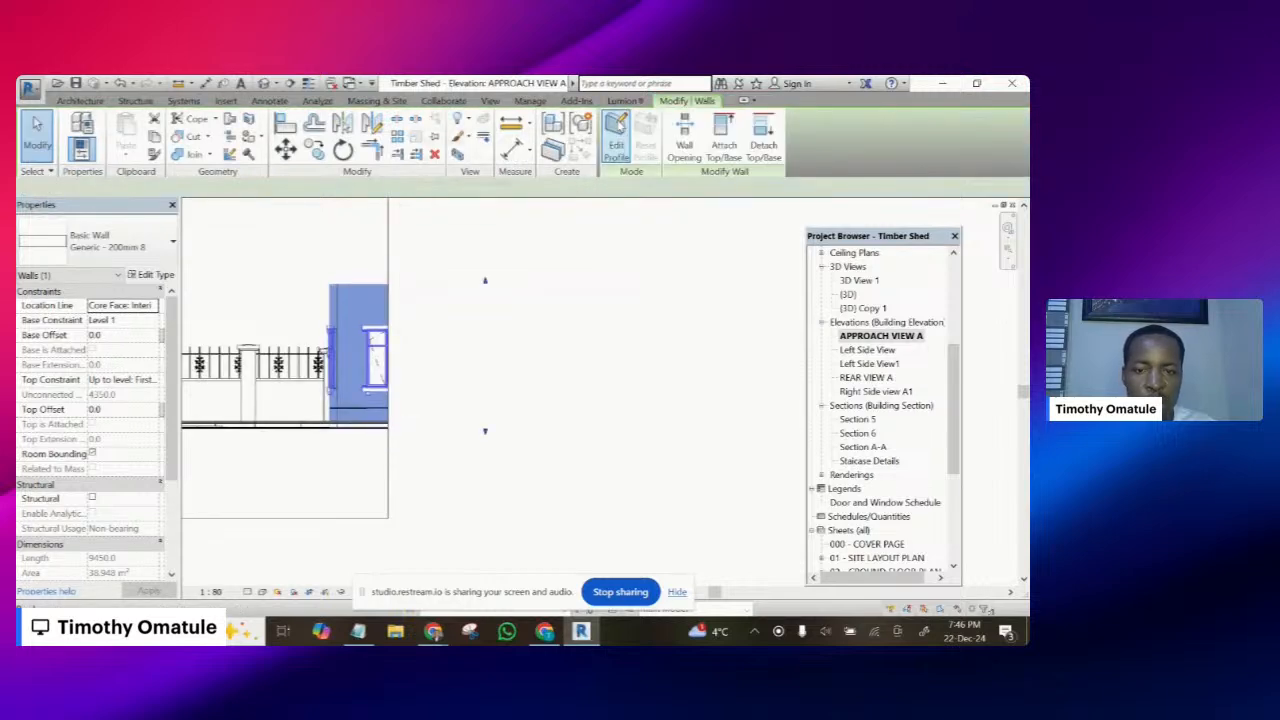
# - Turn off cropping in the elevation and hide its crop region after widening it past the far end of the fence
pyautogui.scroll(-3, 495, 375)
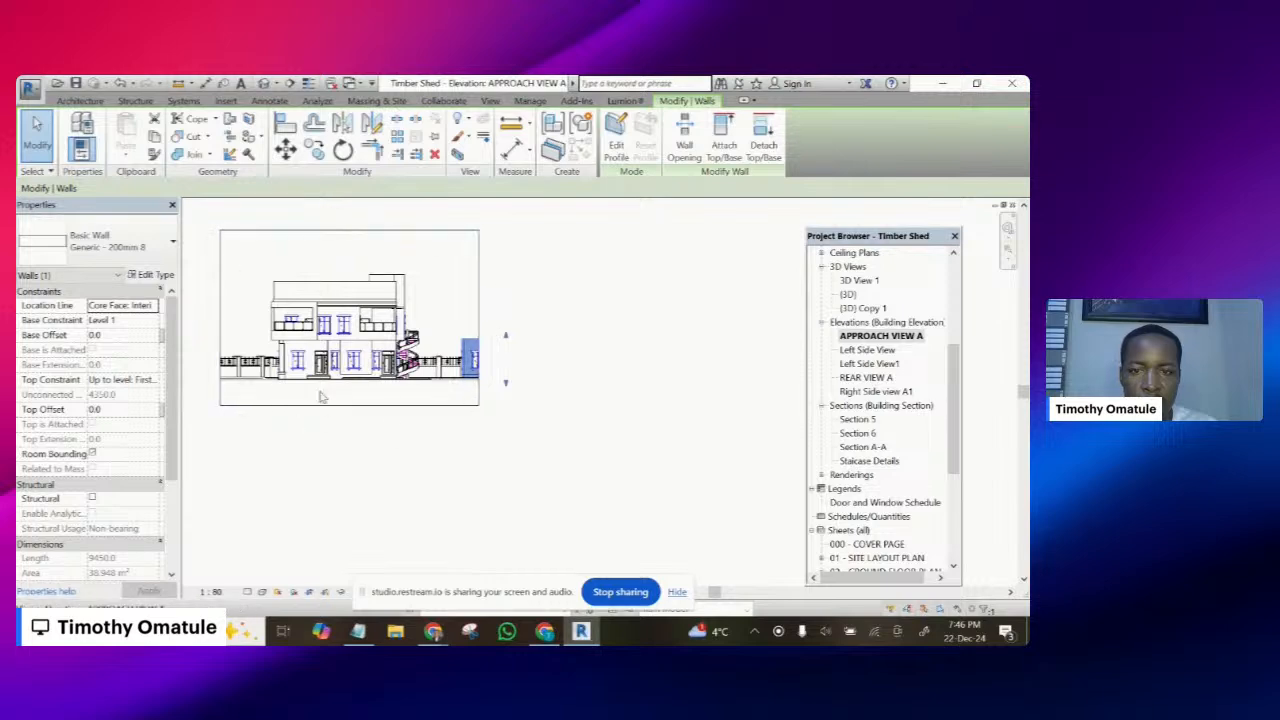
pyautogui.click(310, 592)
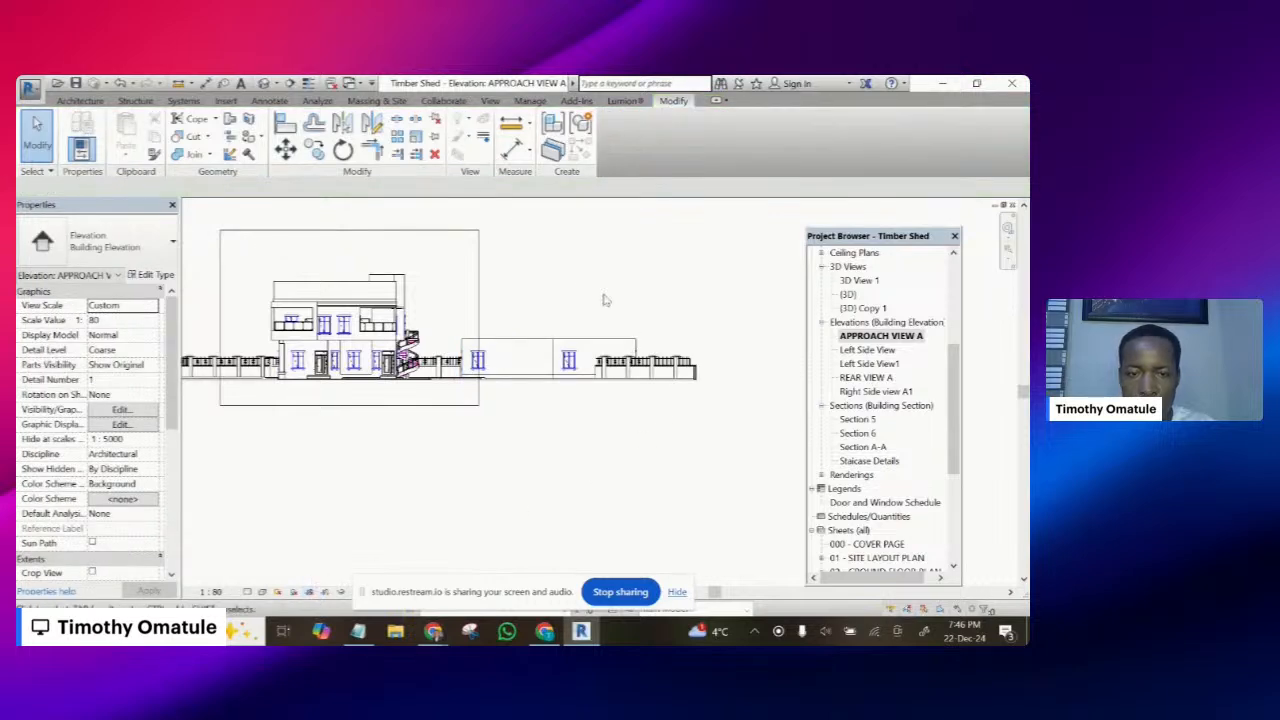
pyautogui.click(480, 278)
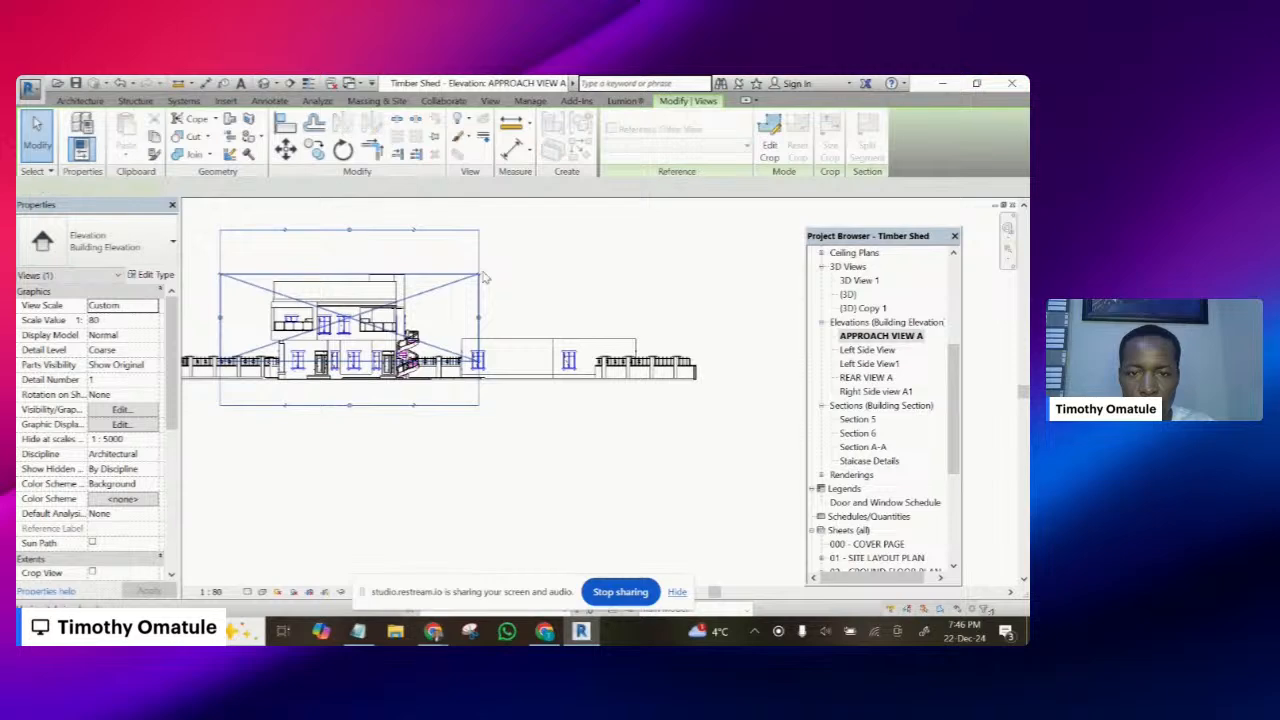
pyautogui.moveTo(479, 319); pyautogui.dragTo(728, 347)
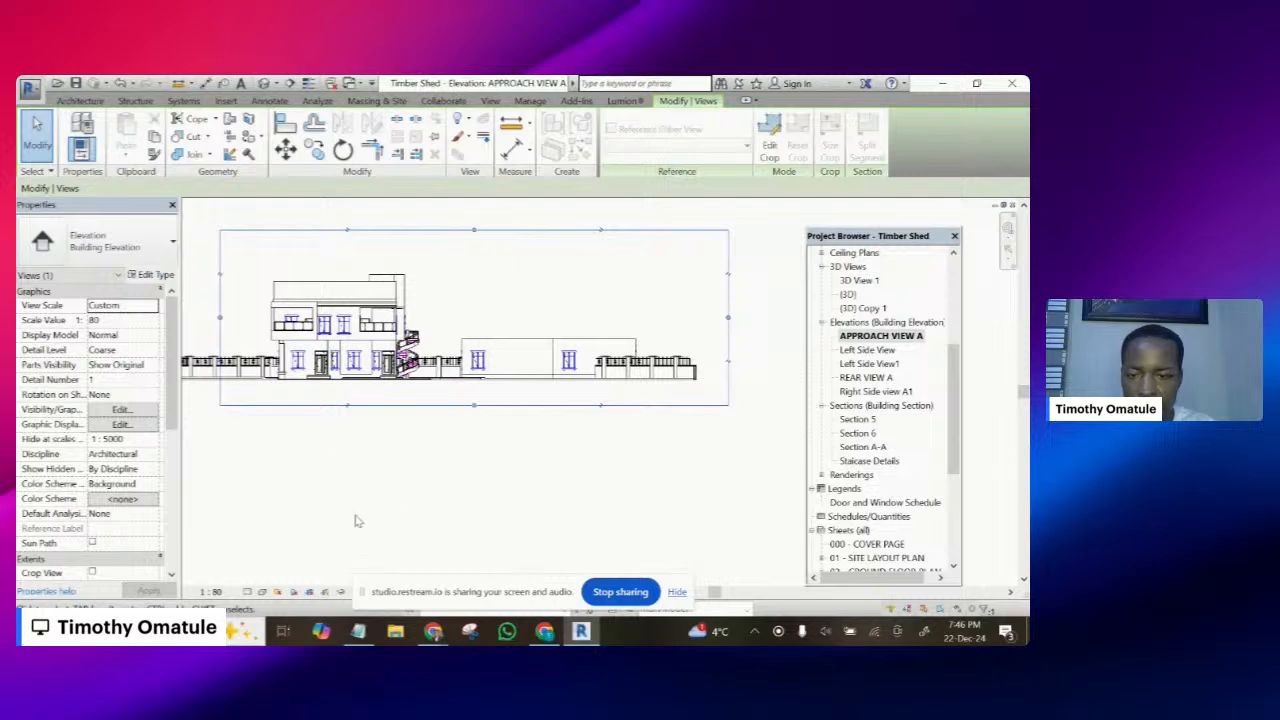
pyautogui.click(325, 593)
pyautogui.scroll(1, 600, 405)
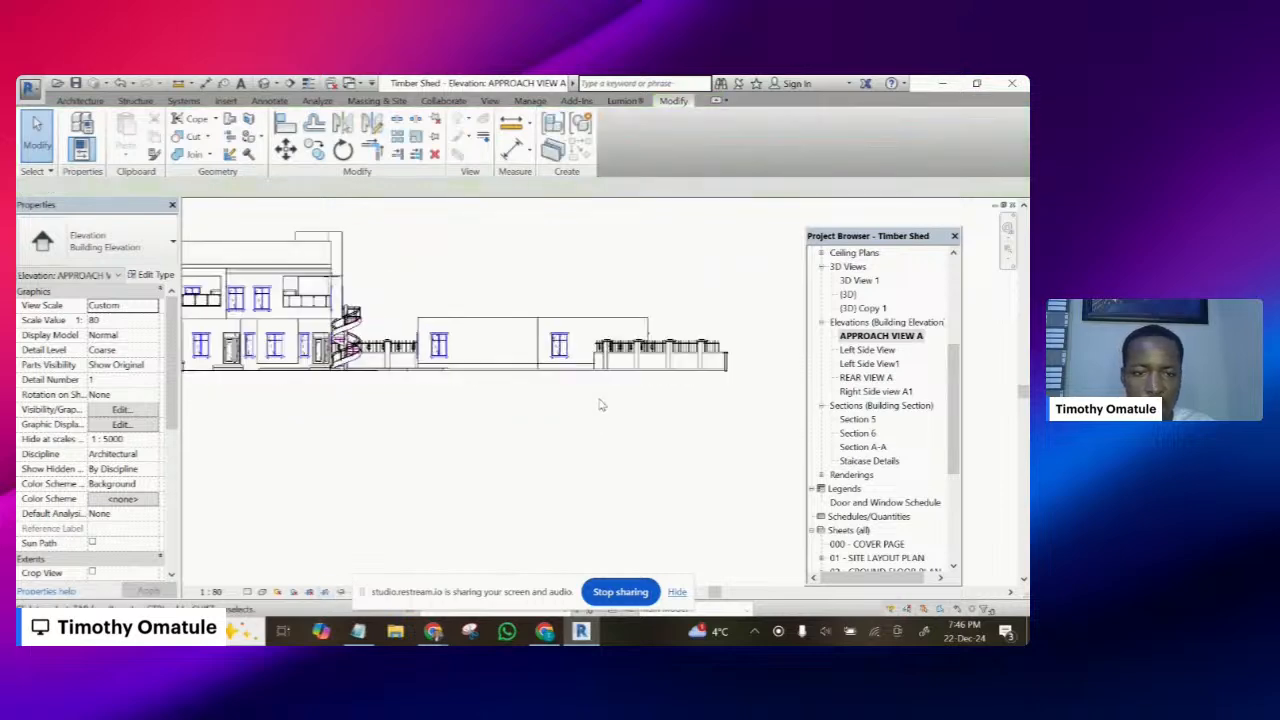
# - Edit the profile of the front wall section nearest the fence end and sketch a rectangle about 6200 by 2700 mm extending past its end
pyautogui.scroll(6, 595, 370)
pyautogui.scroll(-3, 420, 447)
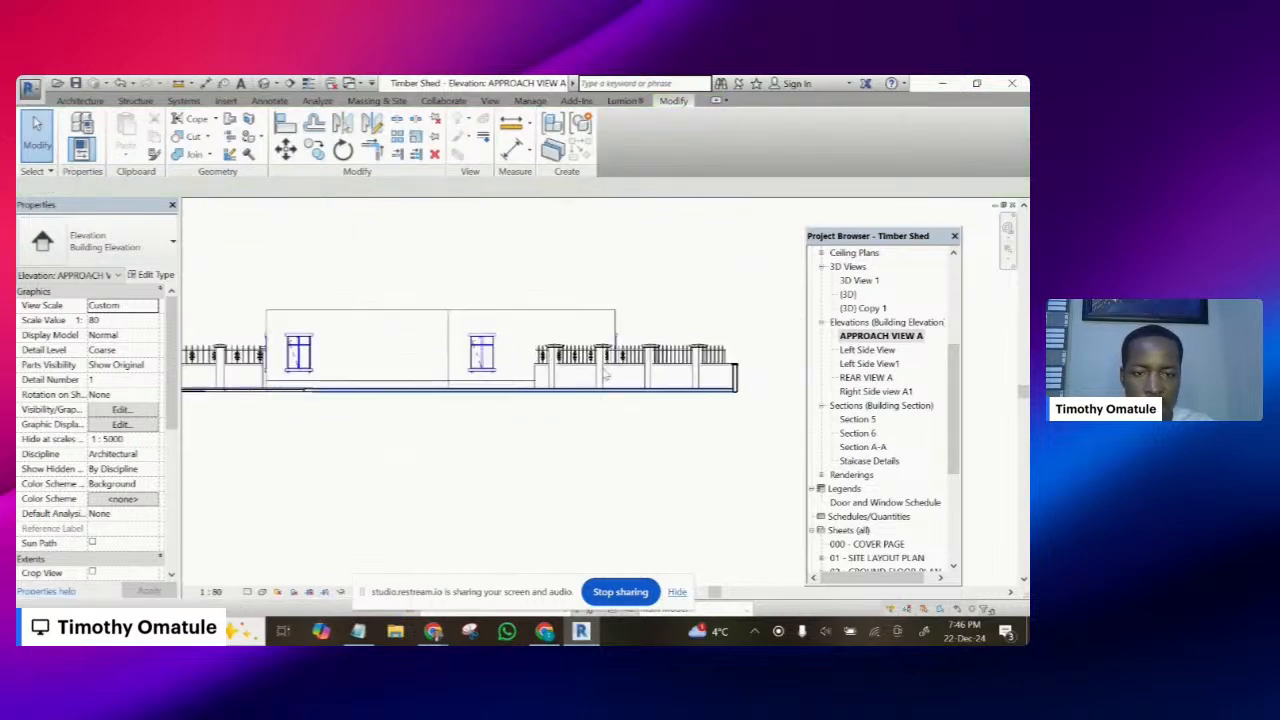
pyautogui.scroll(3, 575, 335)
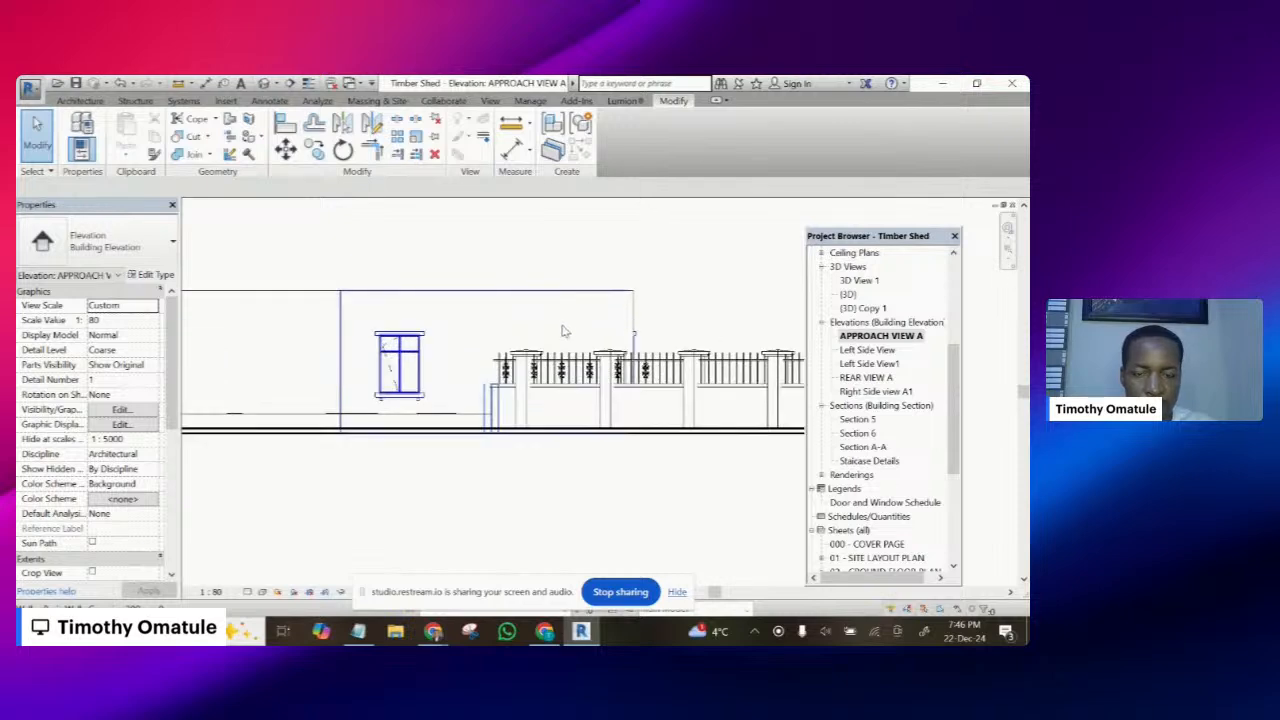
pyautogui.click(563, 332)
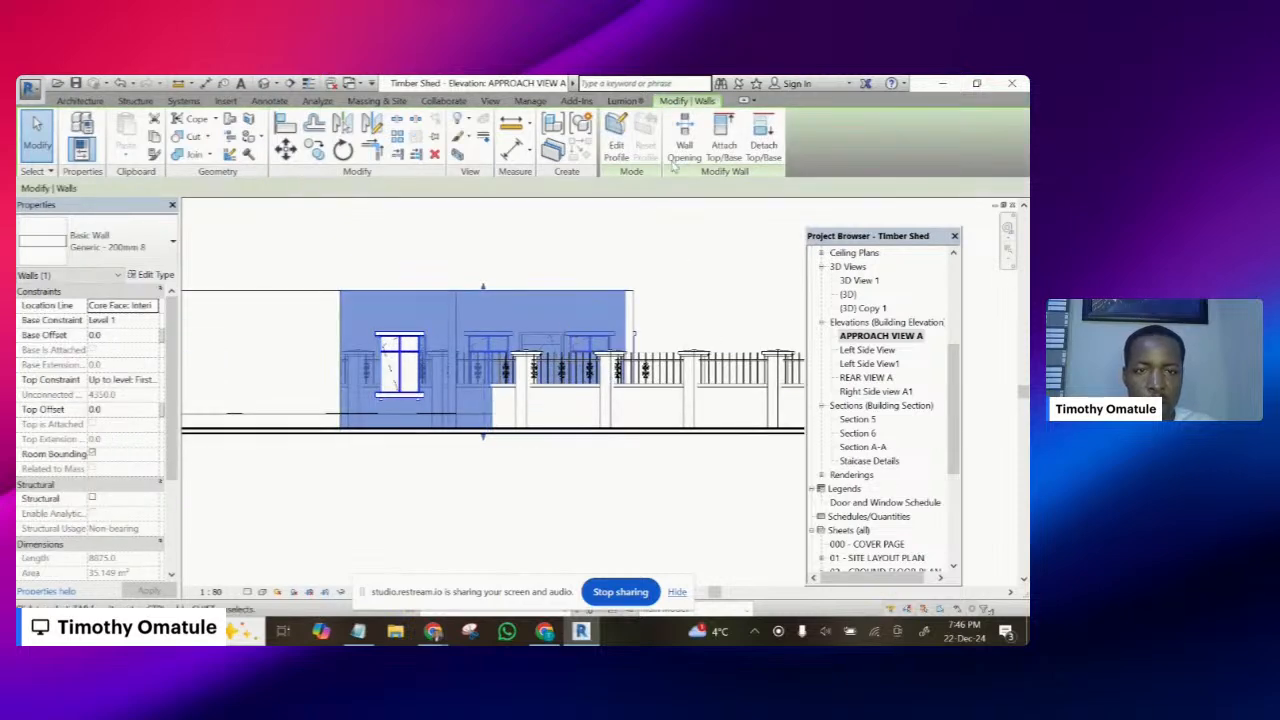
pyautogui.click(616, 141)
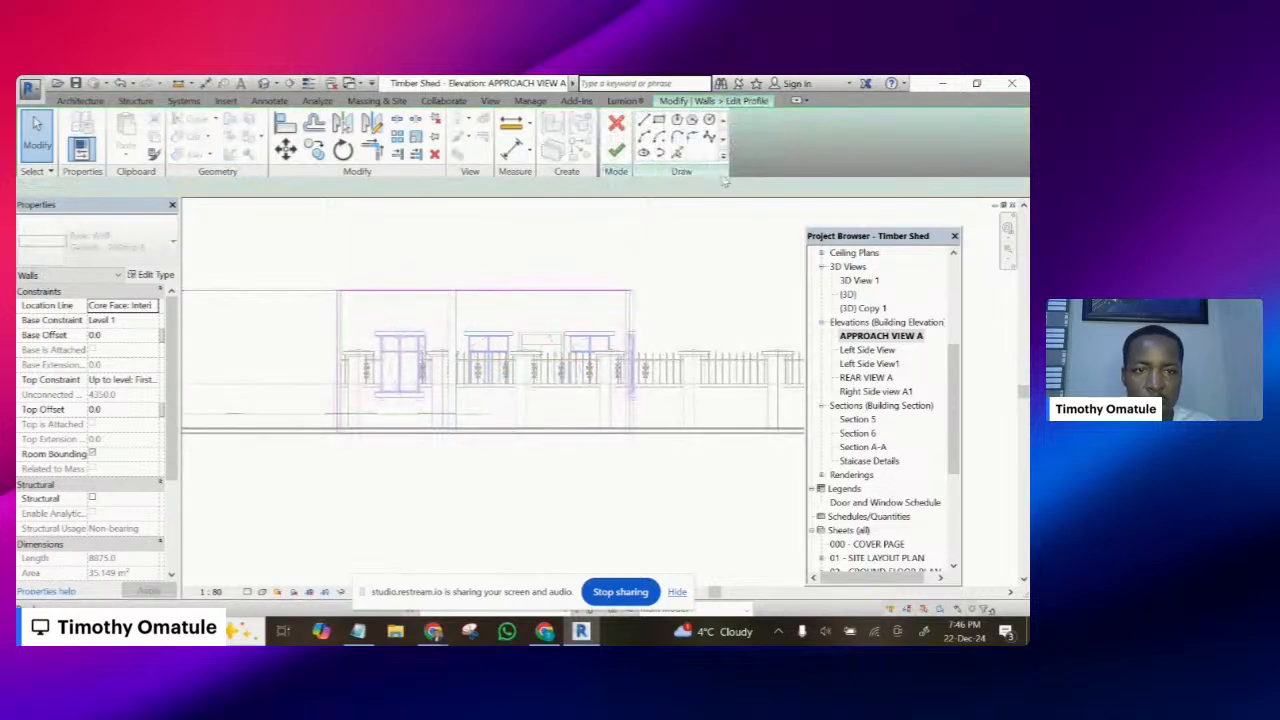
pyautogui.click(659, 120)
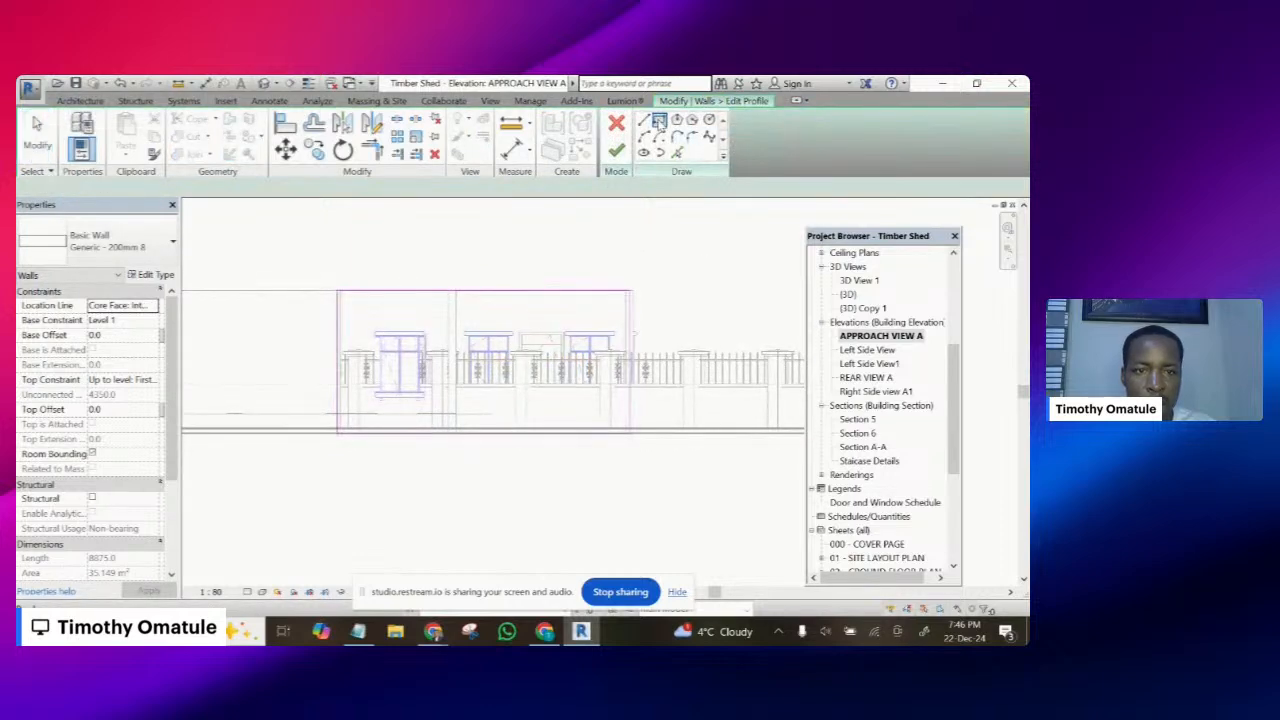
pyautogui.scroll(1, 456, 340)
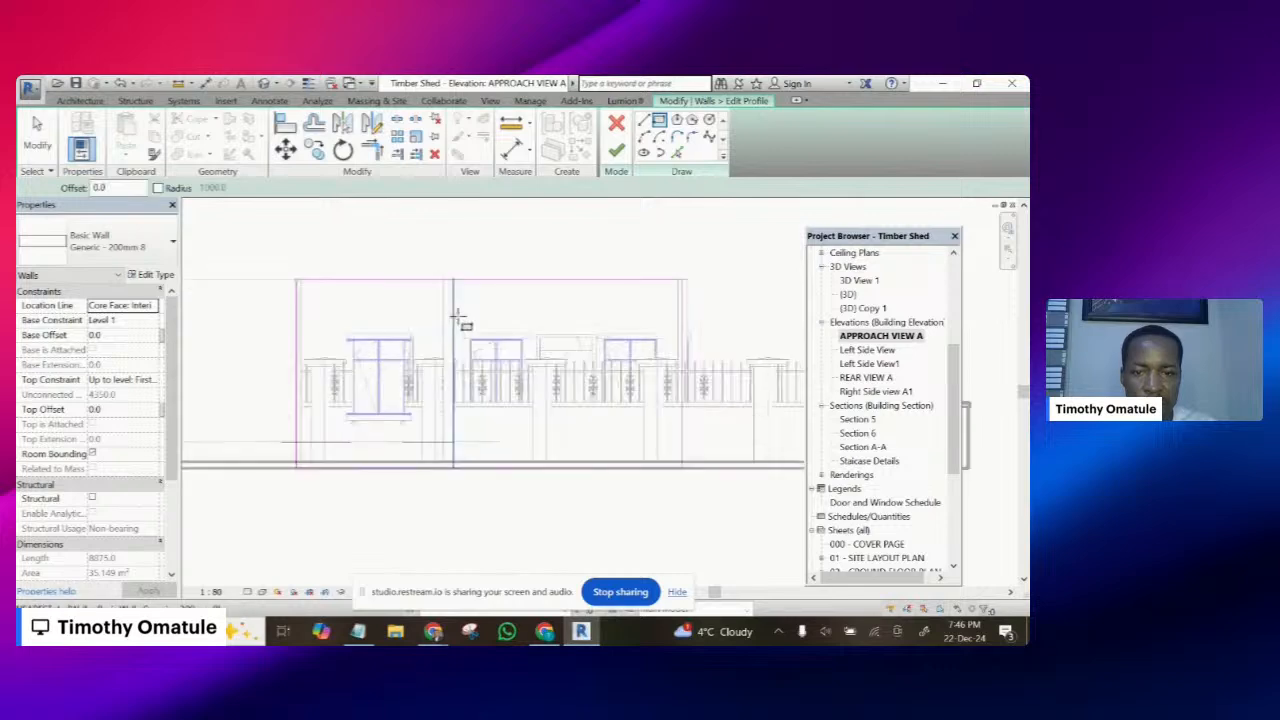
pyautogui.click(453, 323)
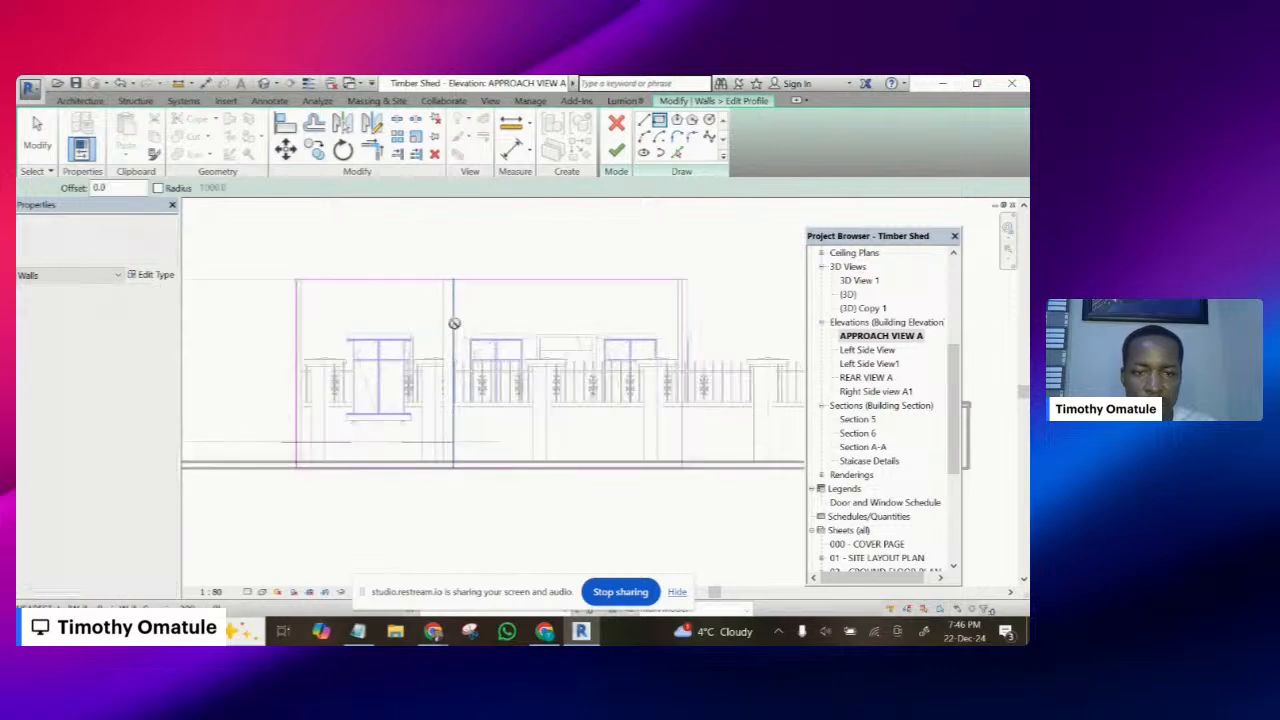
pyautogui.click(666, 446)
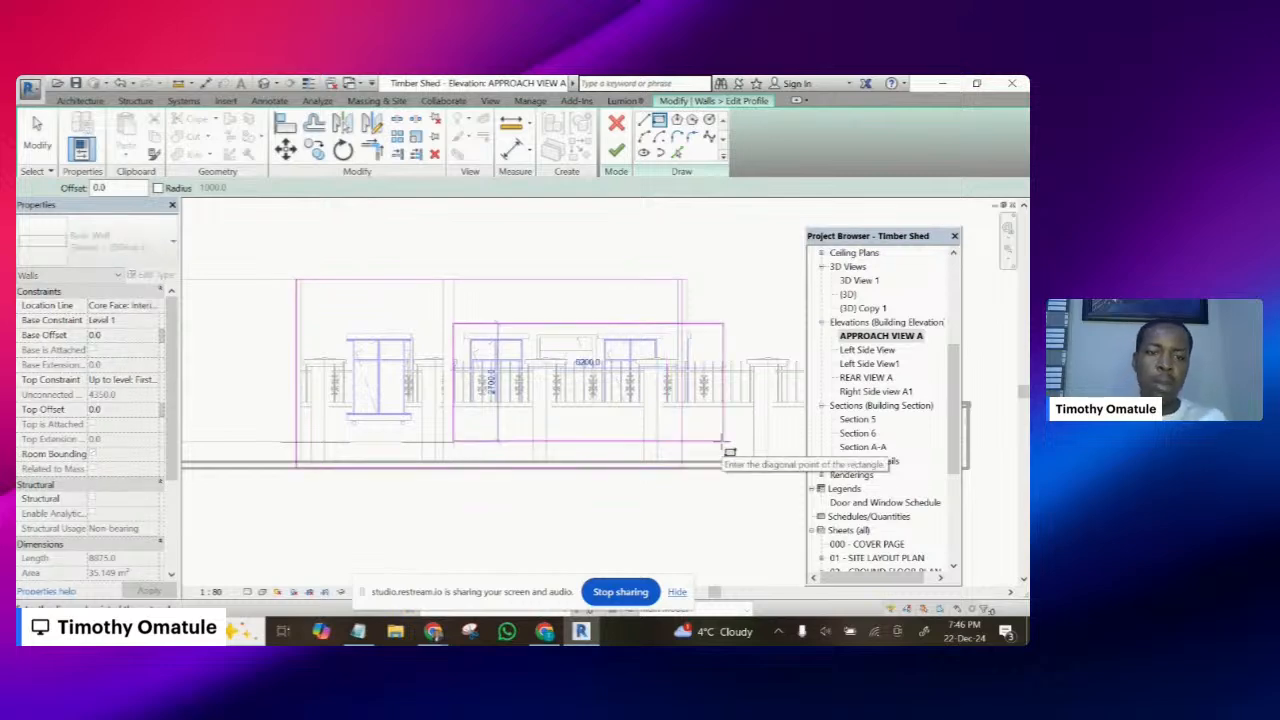
pyautogui.click(722, 440)
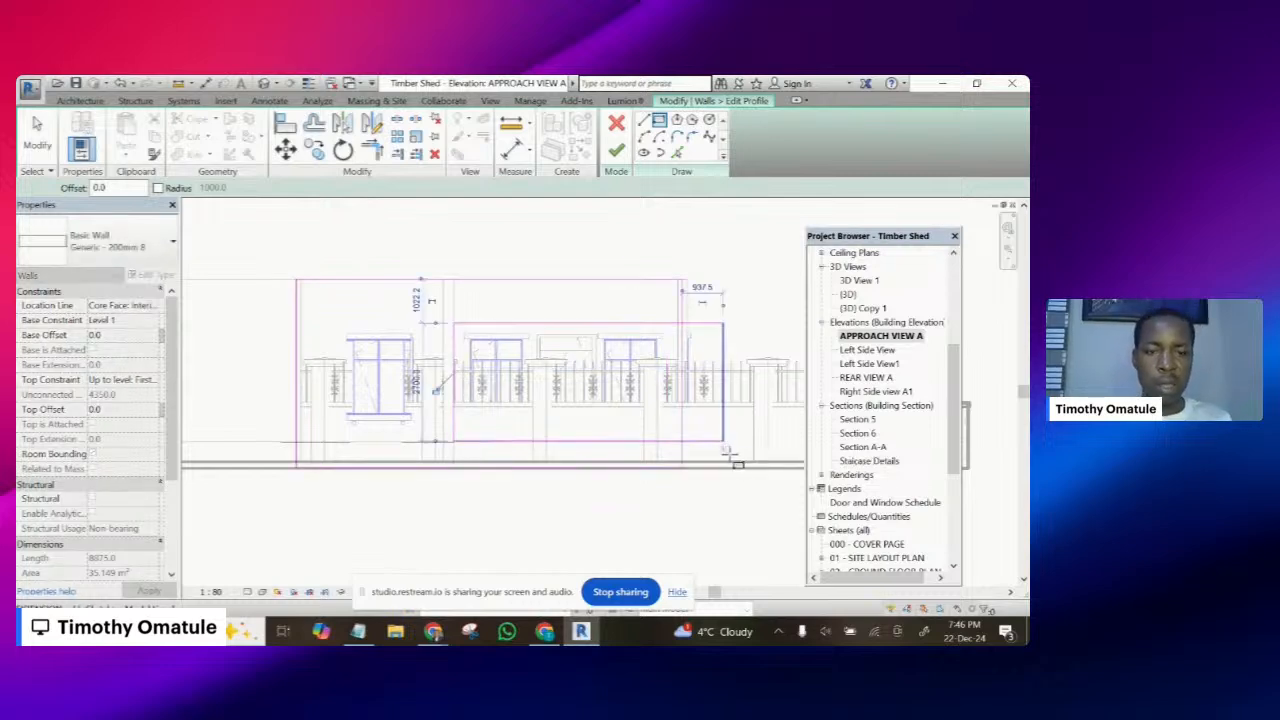
# - Place an aligned dimension between the floor line and the sketched rectangle's upper edge
pyautogui.click(513, 150)
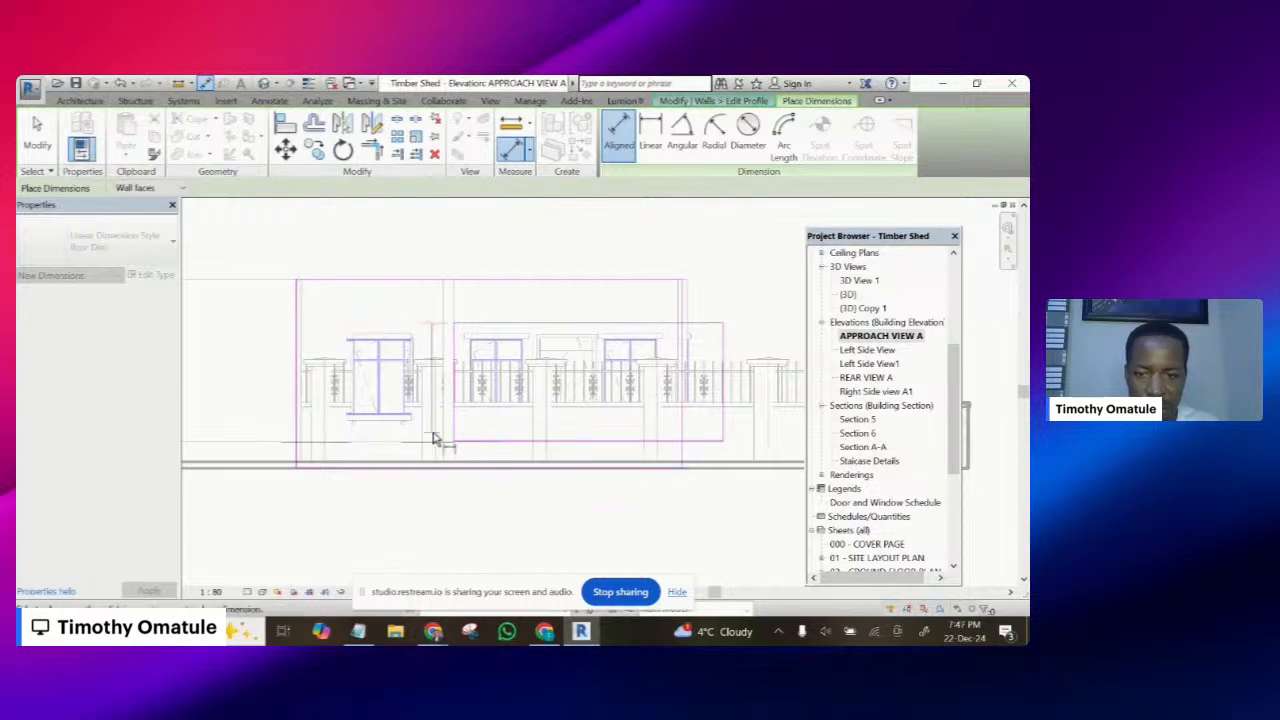
pyautogui.scroll(-3, 434, 441)
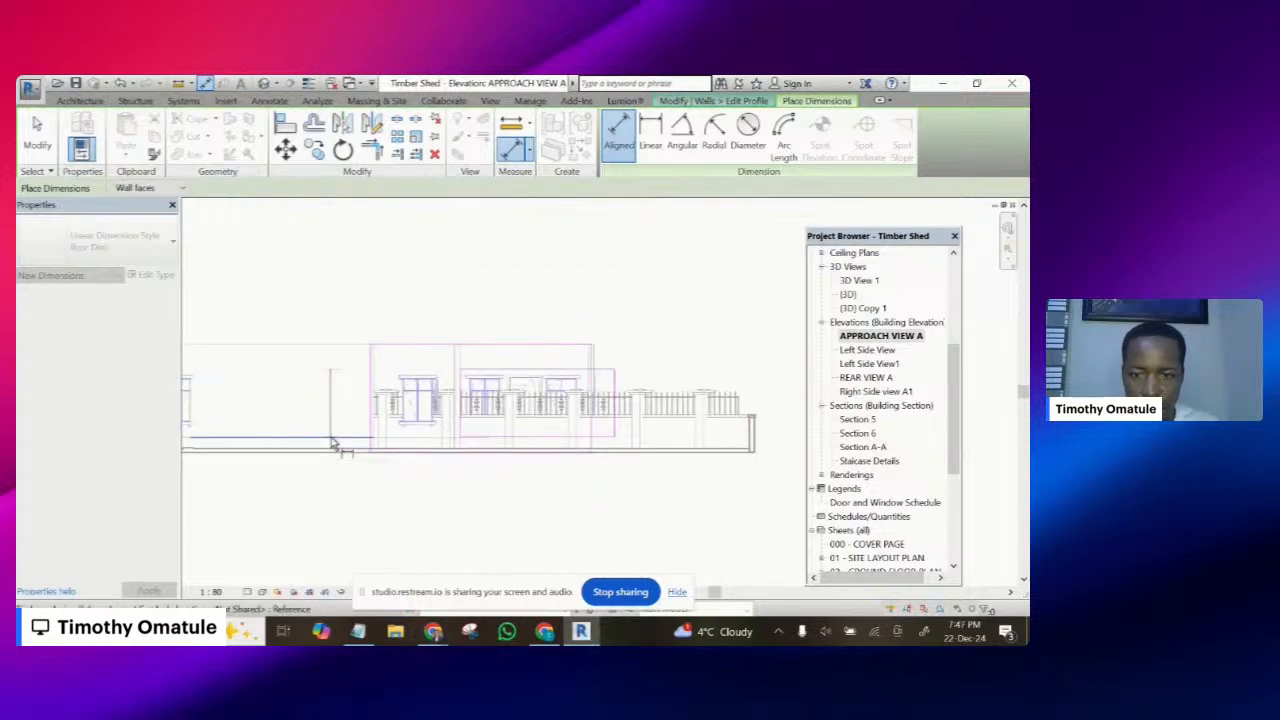
pyautogui.scroll(5, 537, 371)
pyautogui.scroll(2, 538, 316)
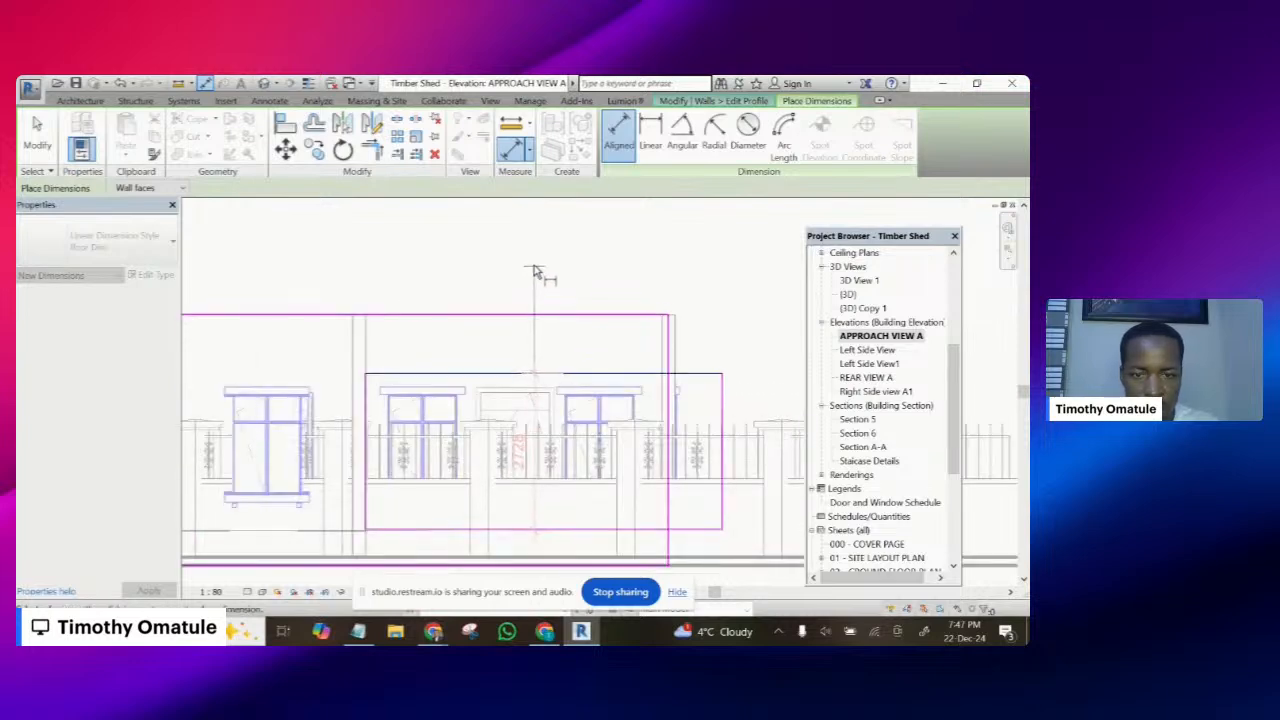
pyautogui.click(534, 271)
pyautogui.press('Escape')
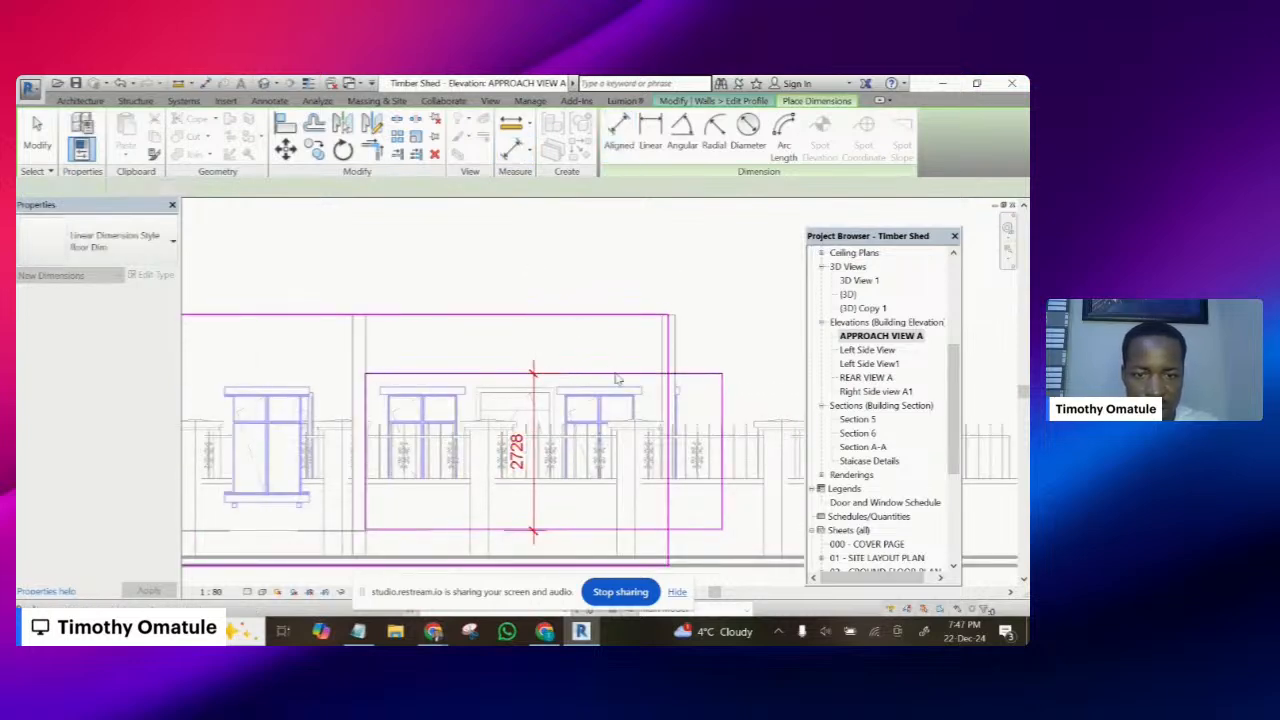
# - Set the dimensioned height of the rectangle's upper edge to 2400 mm
pyautogui.press('Escape')
pyautogui.click(617, 378)
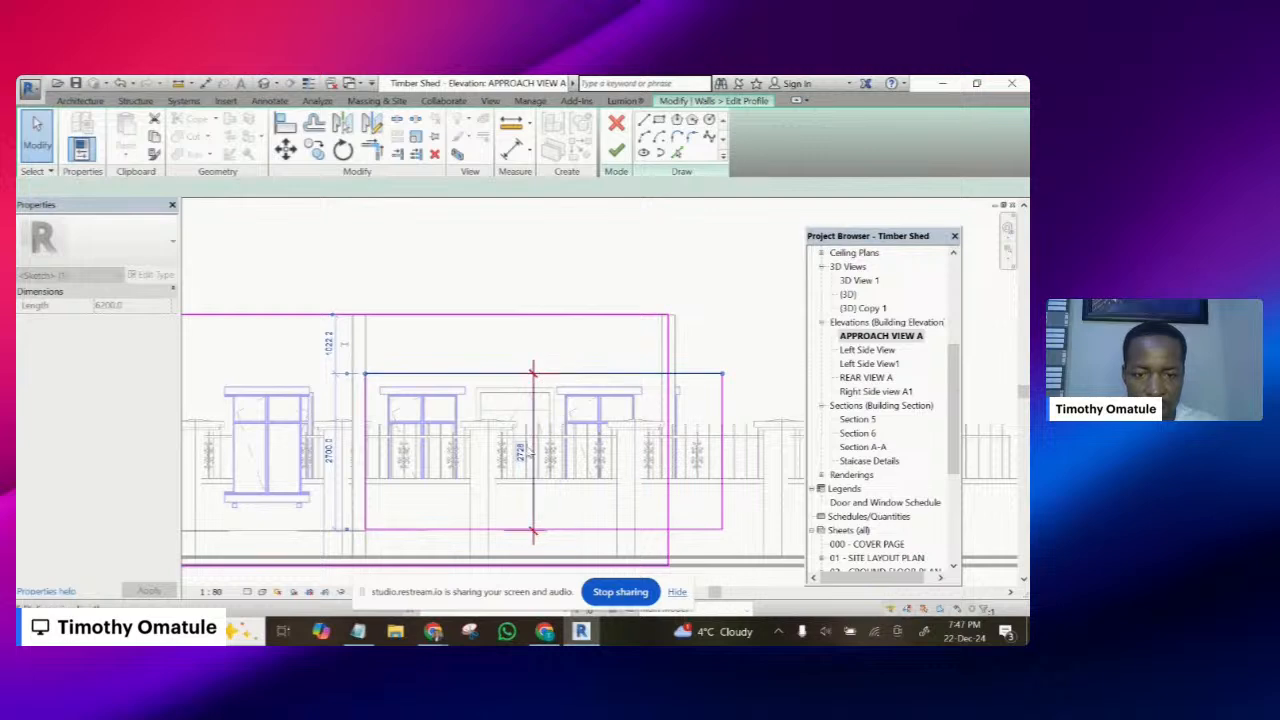
pyautogui.click(522, 451)
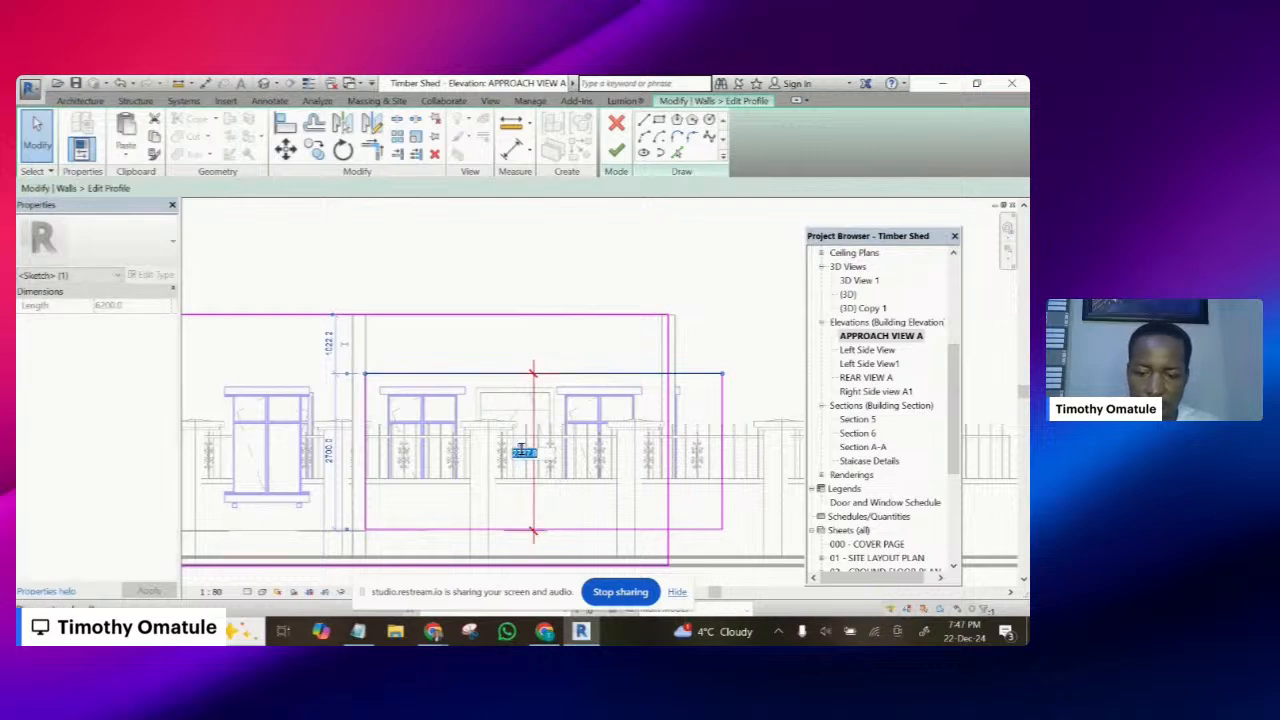
pyautogui.write('2')
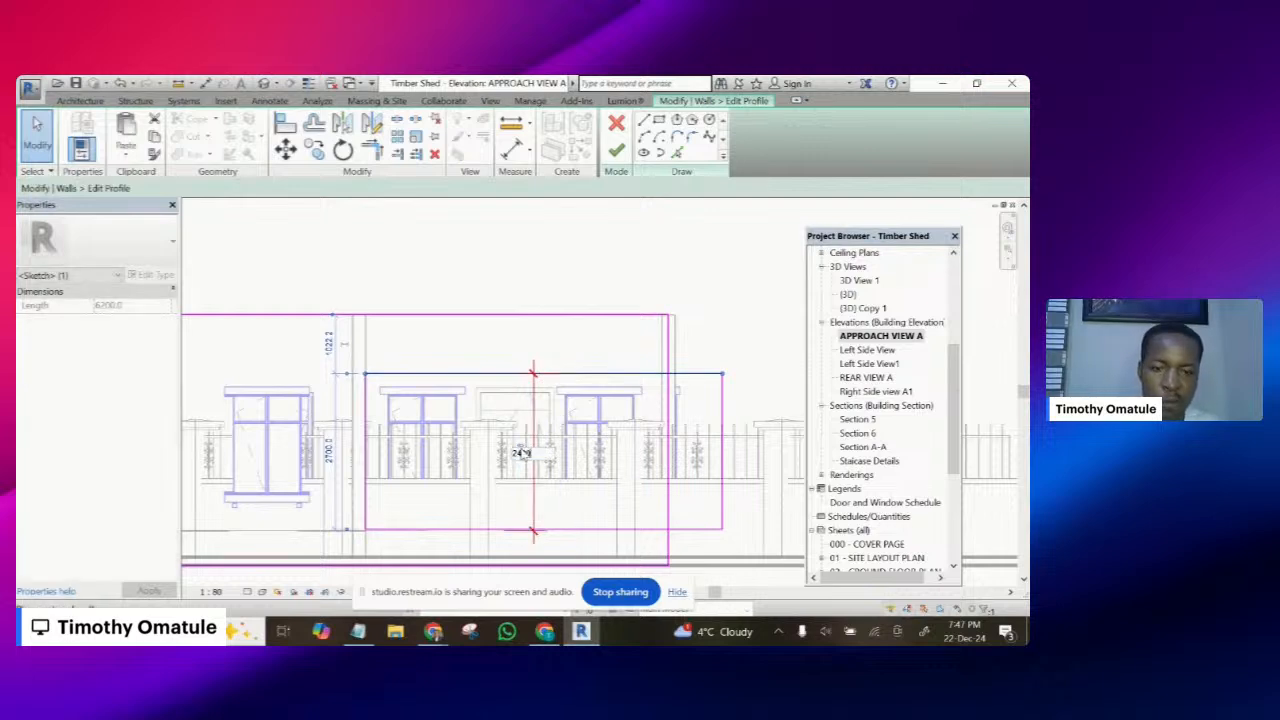
pyautogui.write('400')
pyautogui.press('Return')
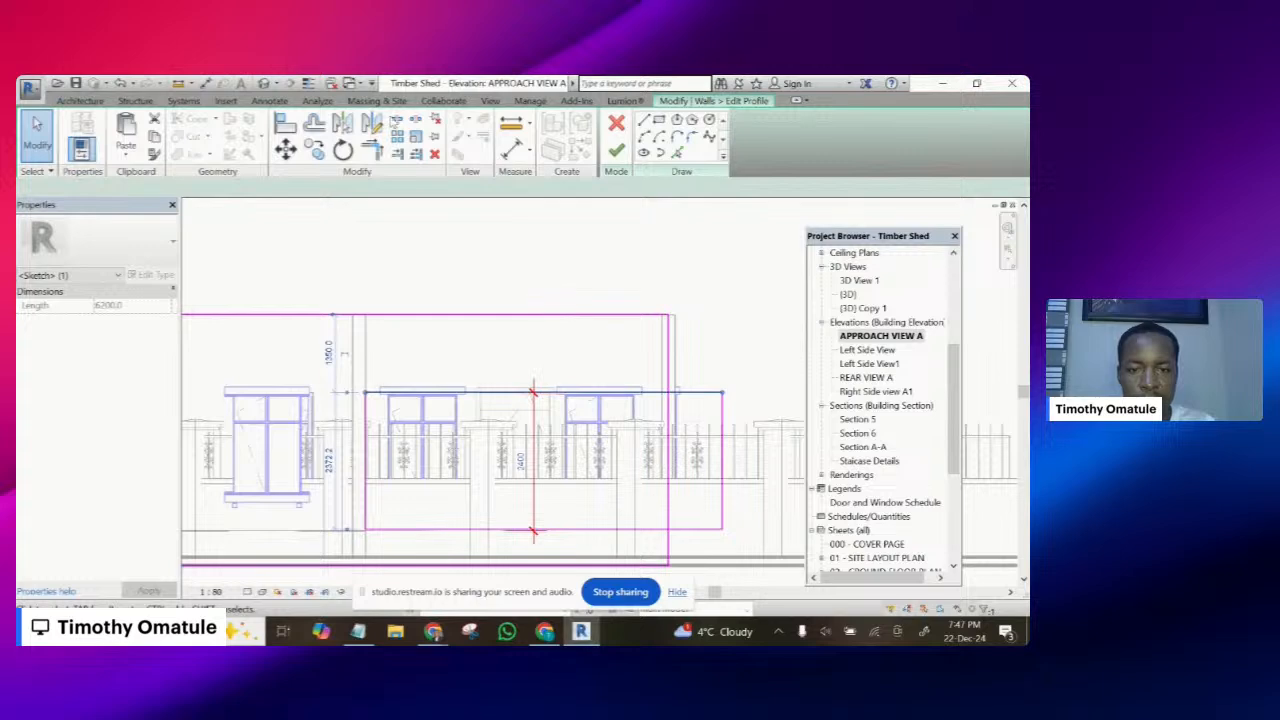
pyautogui.press('Escape')
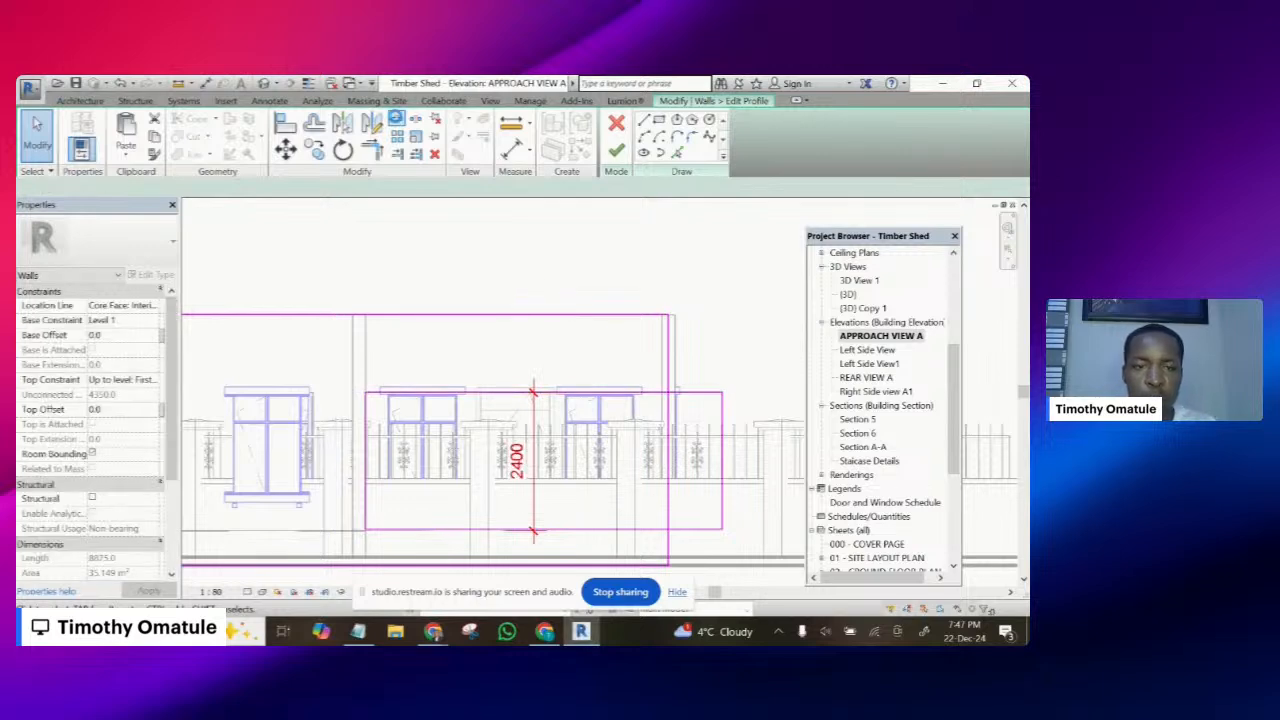
# - Split the wall profile's end line and trim both pieces to the rectangle's upper and lower edges, leaving the opening's end free
pyautogui.click(397, 119)
pyautogui.click(668, 424)
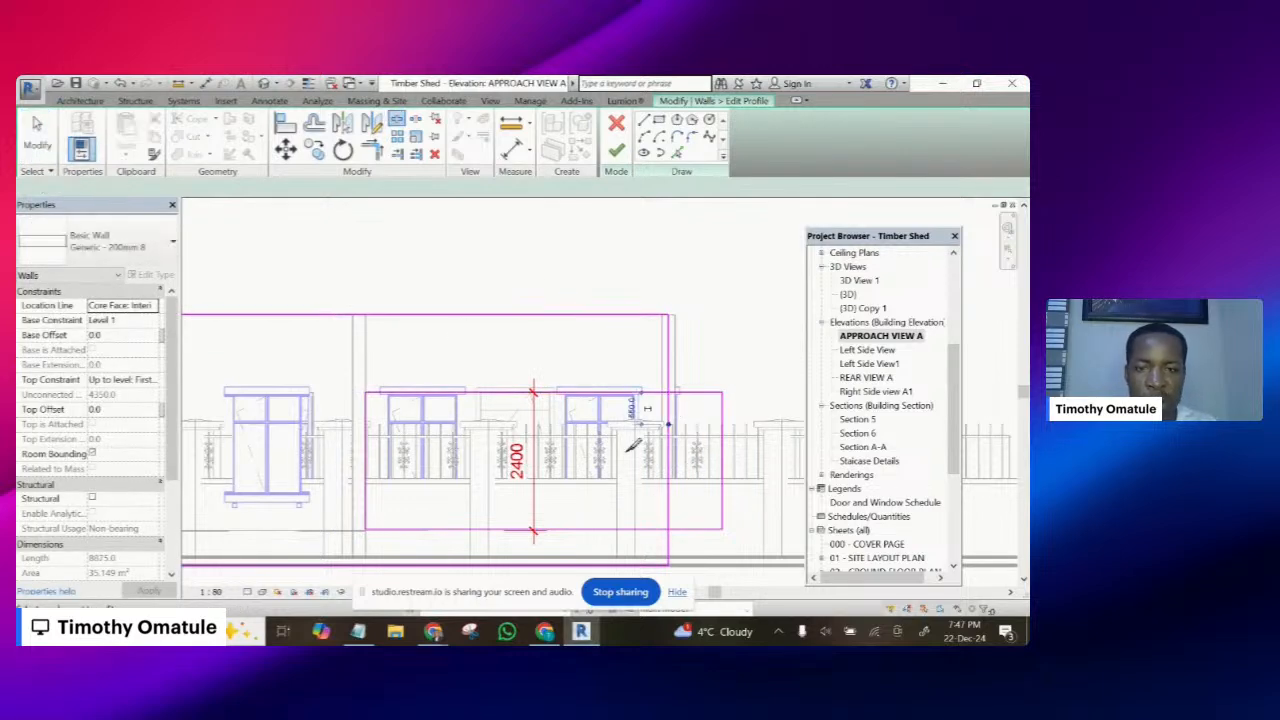
pyautogui.click(372, 151)
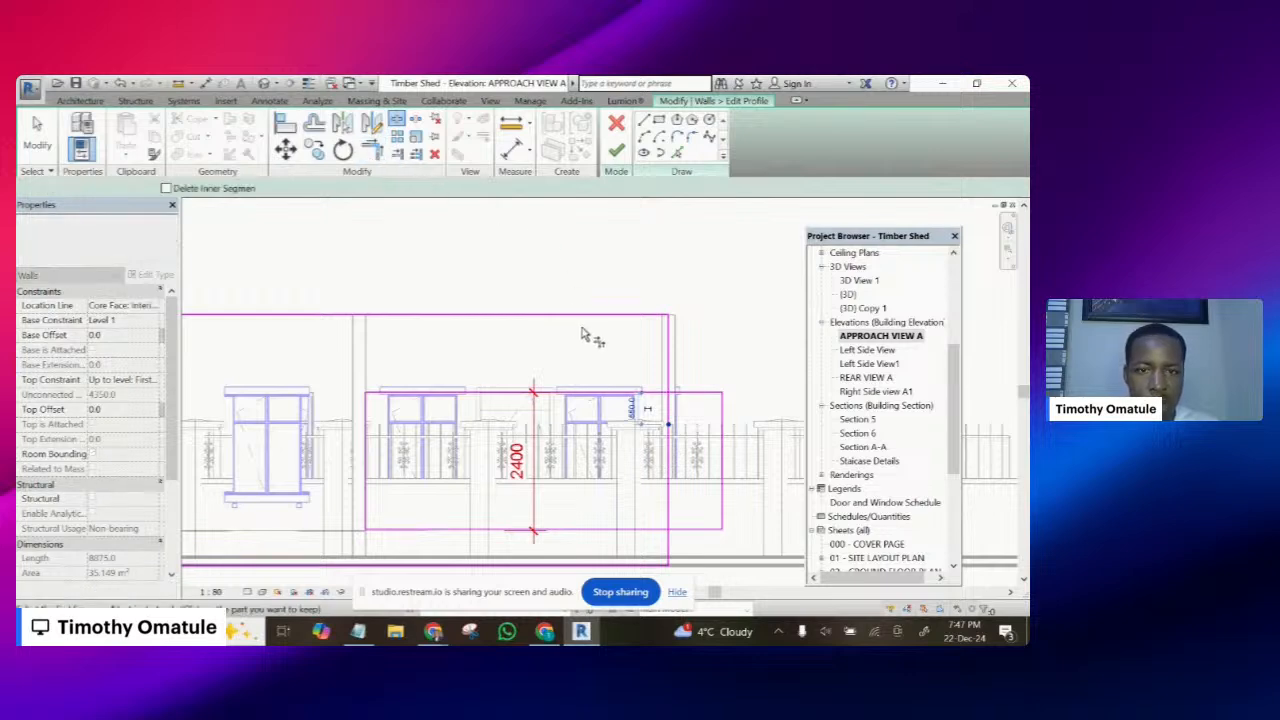
pyautogui.click(644, 398)
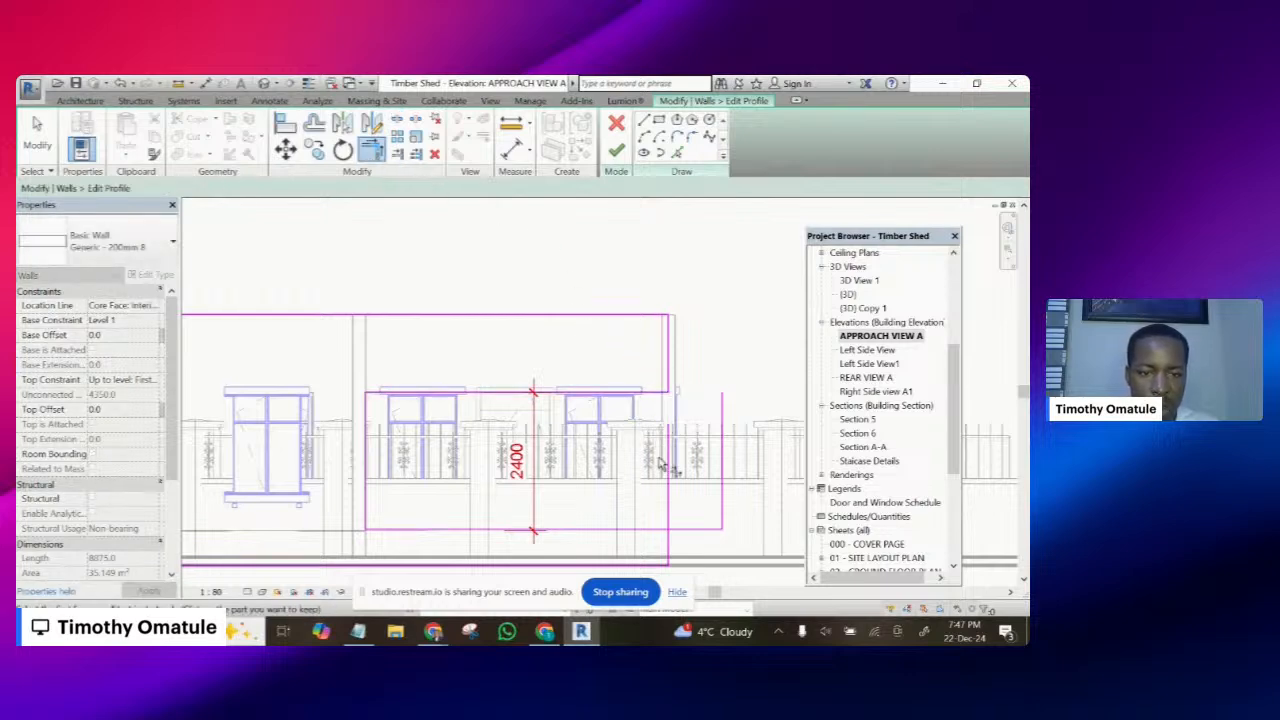
pyautogui.click(656, 546)
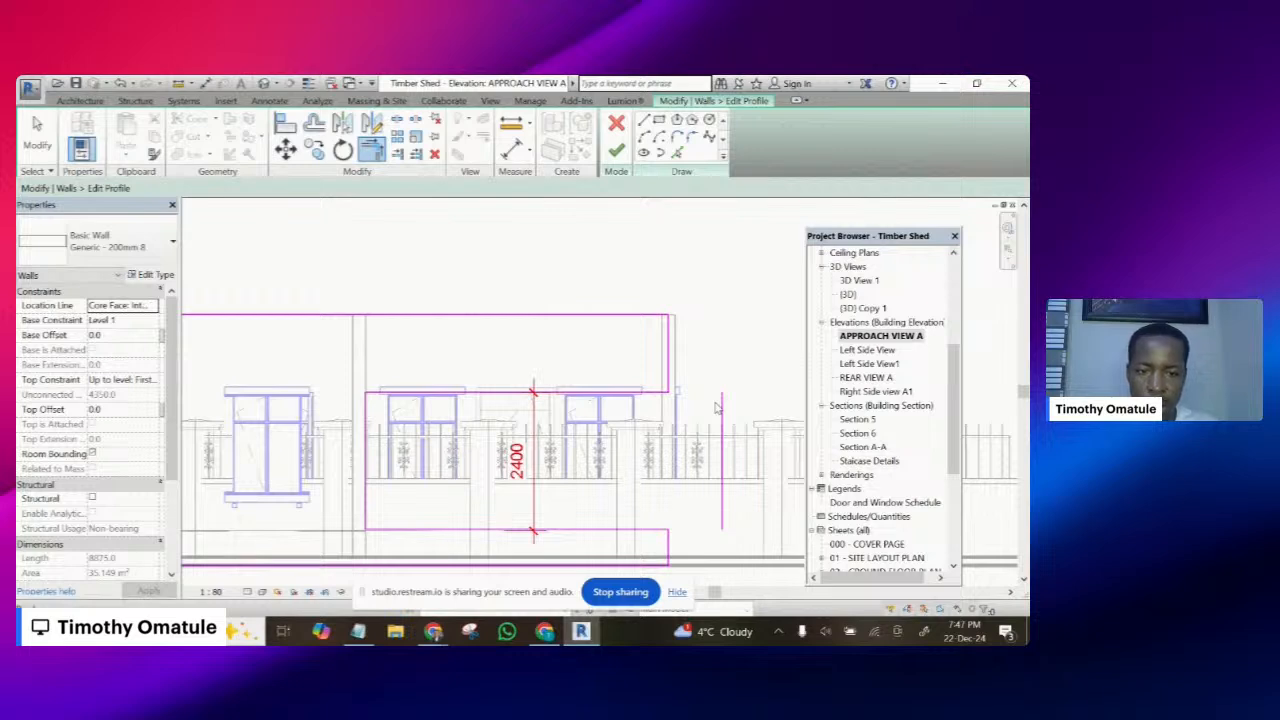
# - Delete the rectangle's leftover vertical line beyond the wall end and the 2400 height dimension
pyautogui.press('Escape')
pyautogui.press('Escape')
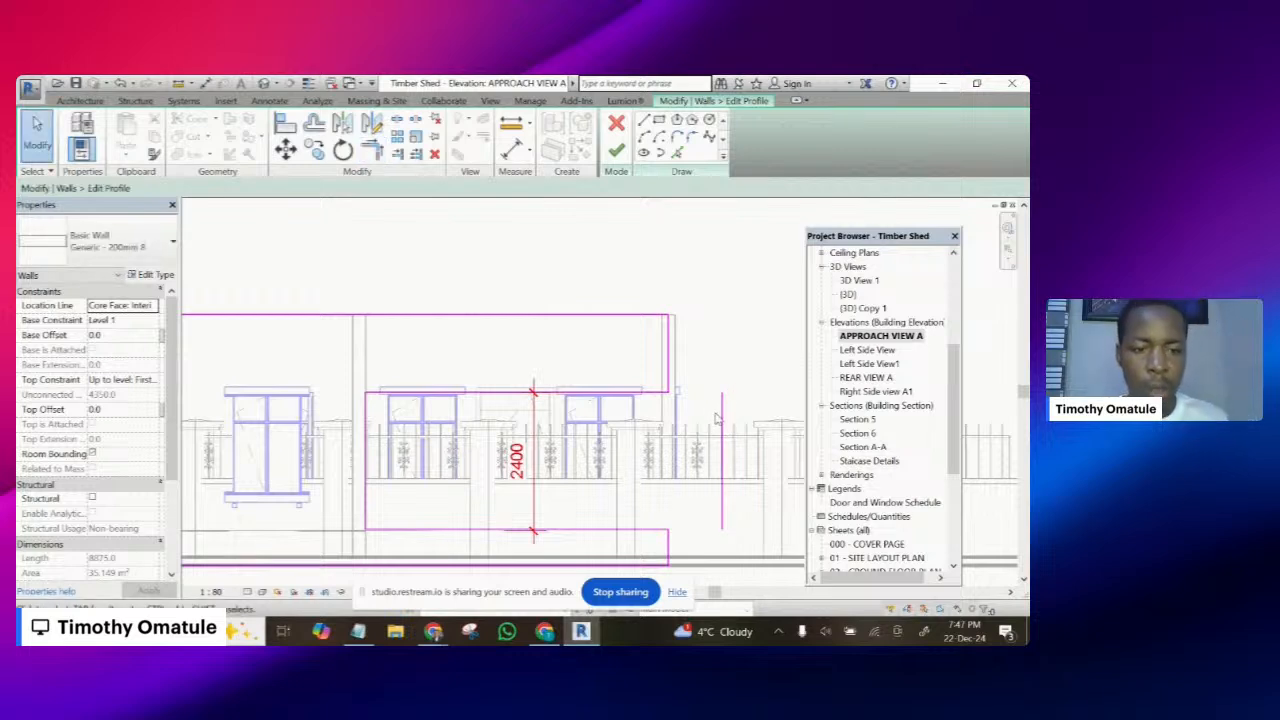
pyautogui.click(722, 415)
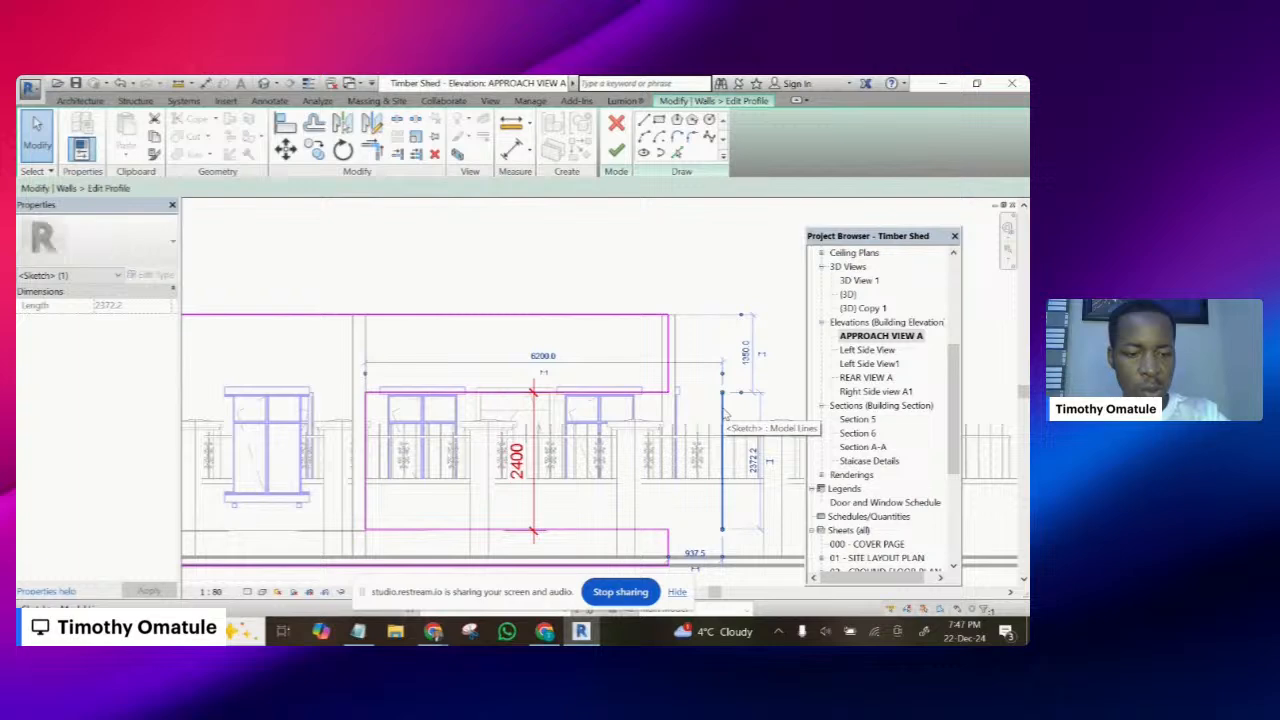
pyautogui.press('Delete')
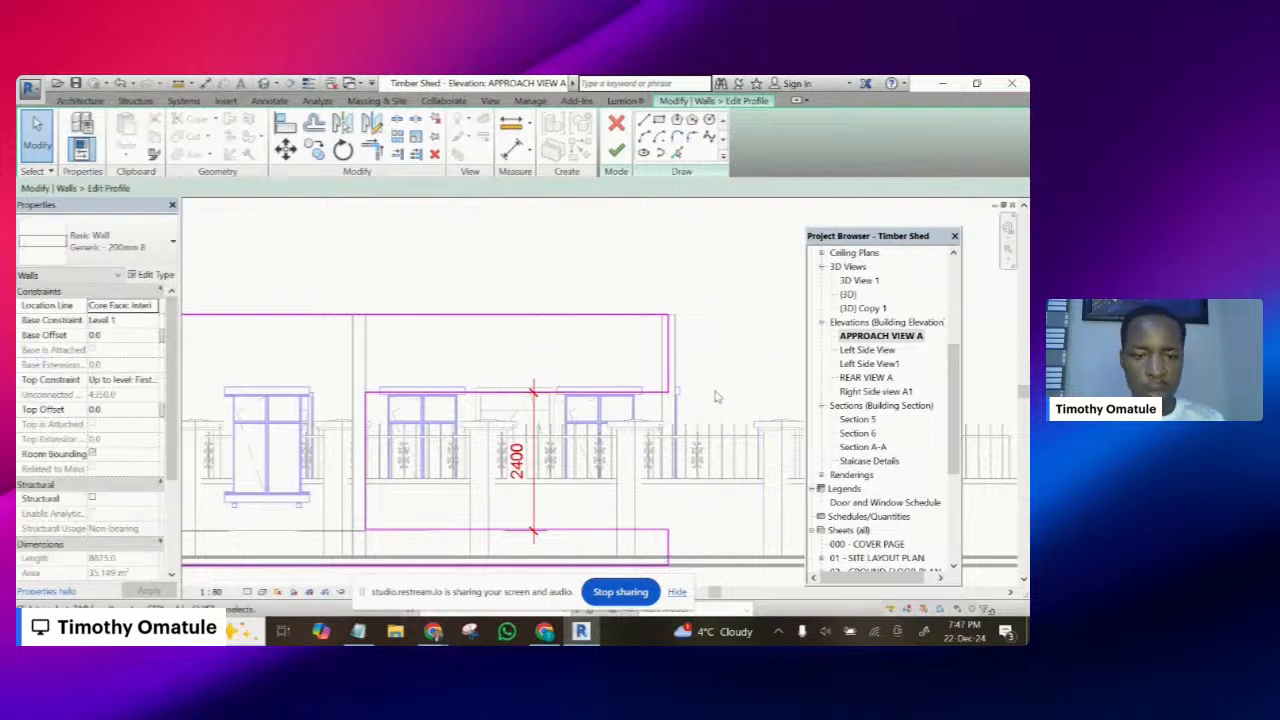
pyautogui.click(541, 474)
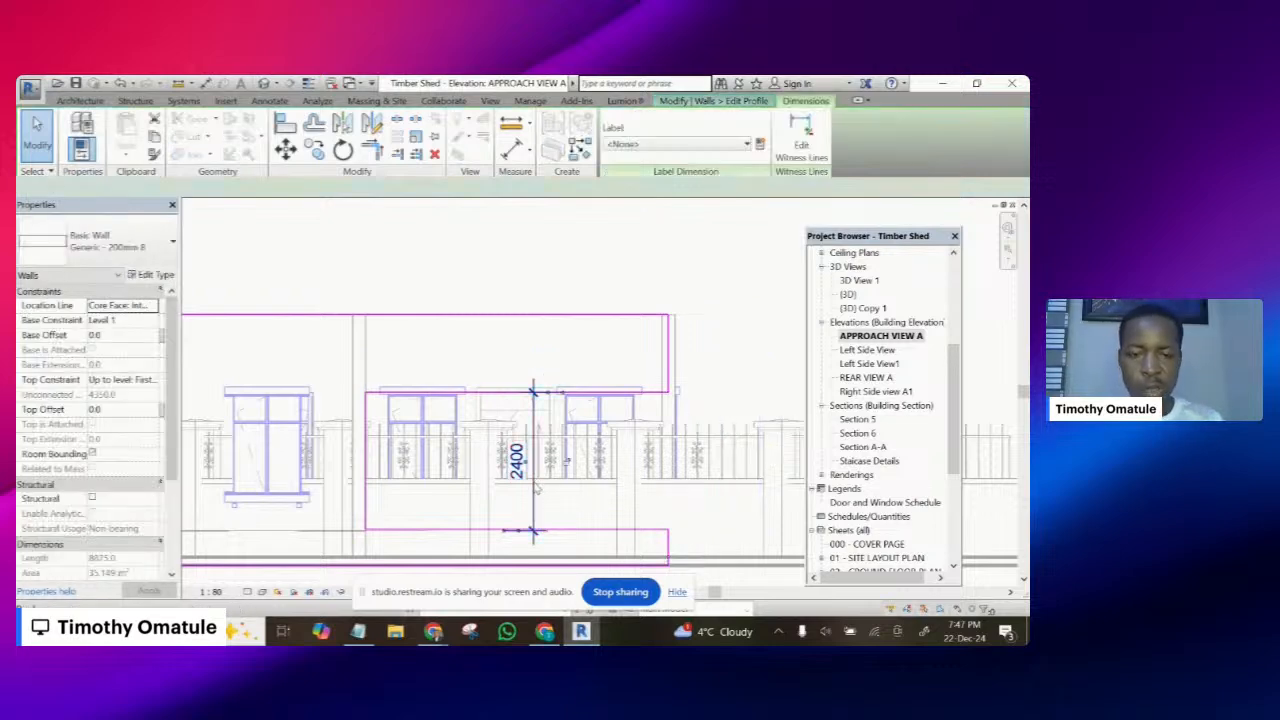
pyautogui.press('Delete')
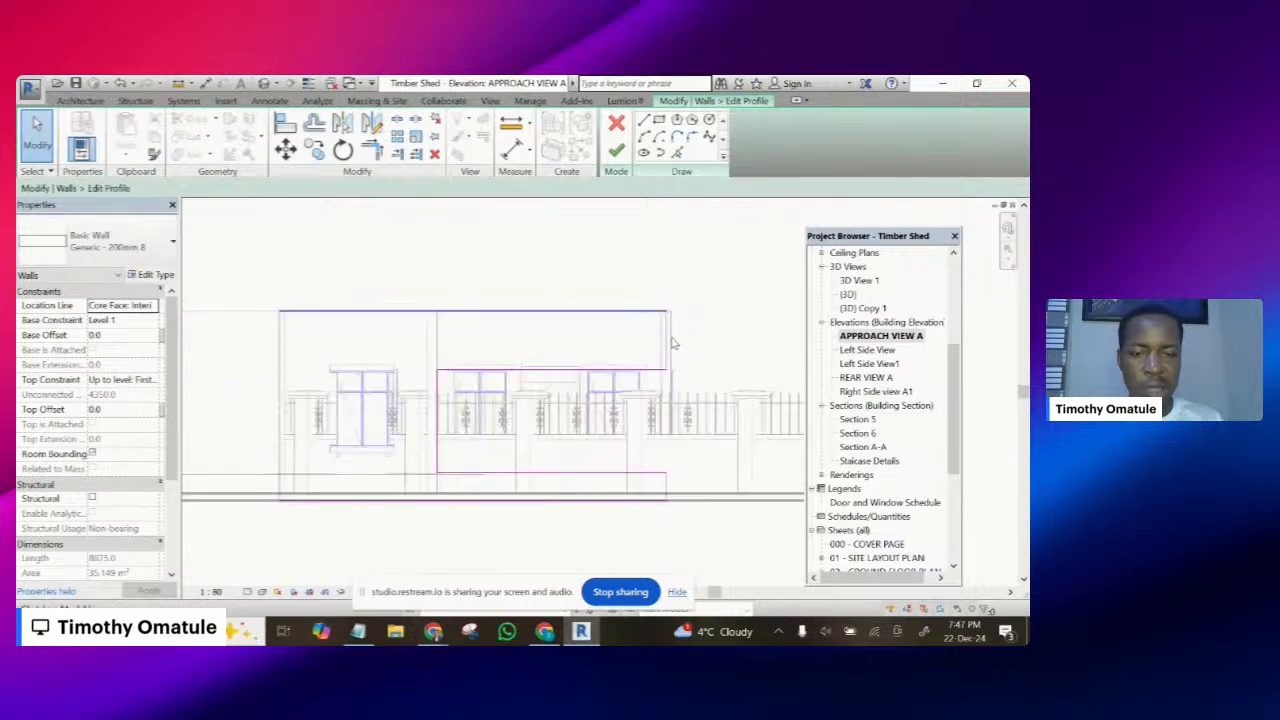
pyautogui.scroll(-2, 717, 365)
pyautogui.scroll(1, 717, 365)
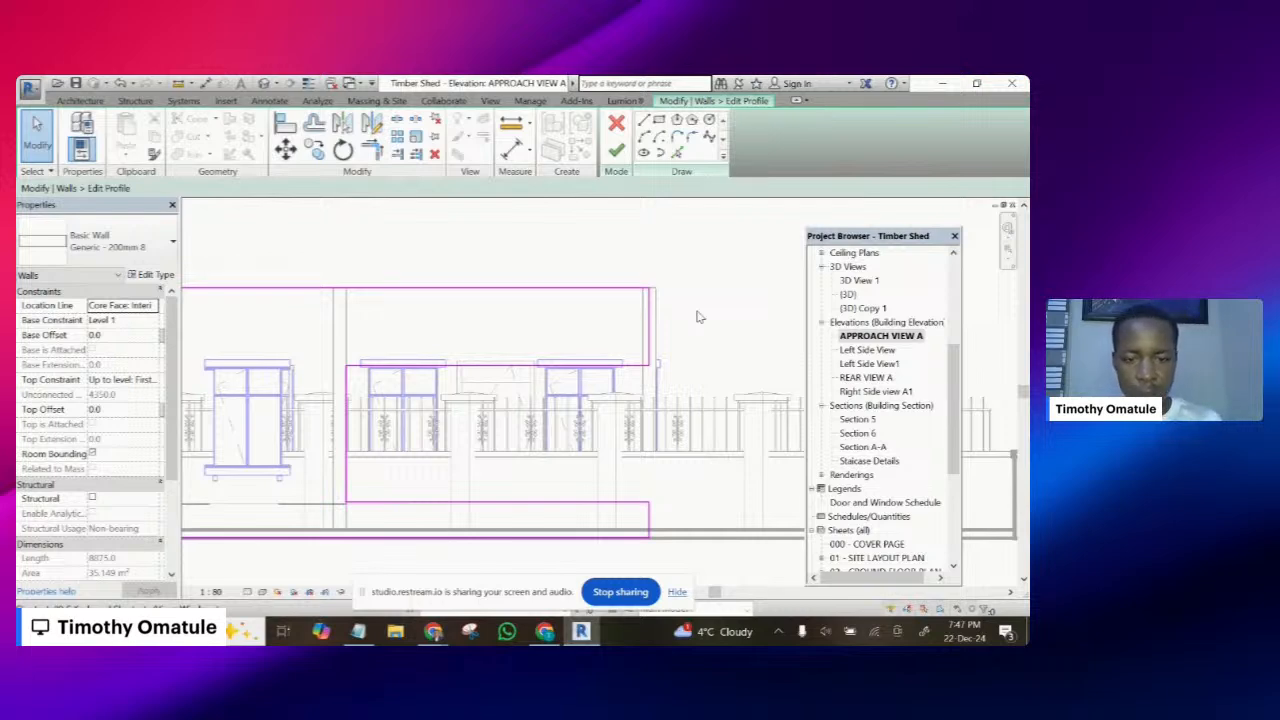
# - Look up the Modify command's shortcut in the Keyboard Shortcuts list, close the list and activate Modify
pyautogui.press('k')
pyautogui.press('s')
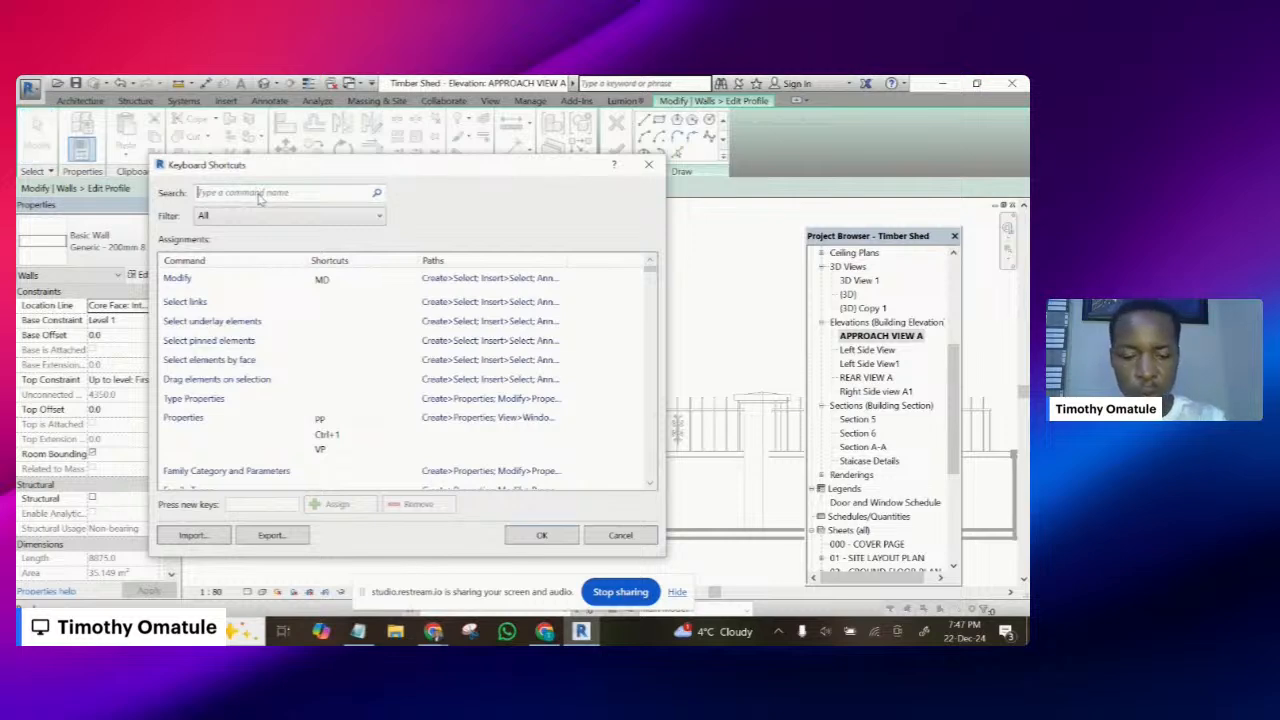
pyautogui.write('modif')
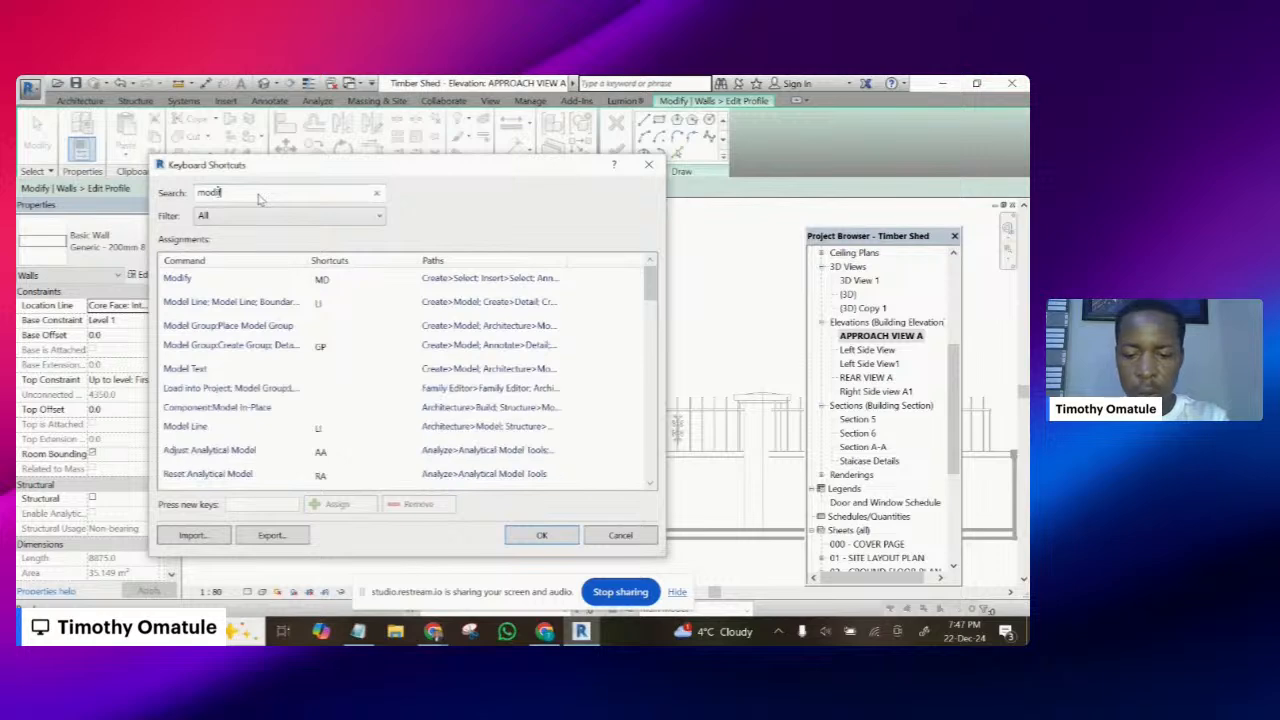
pyautogui.write('y')
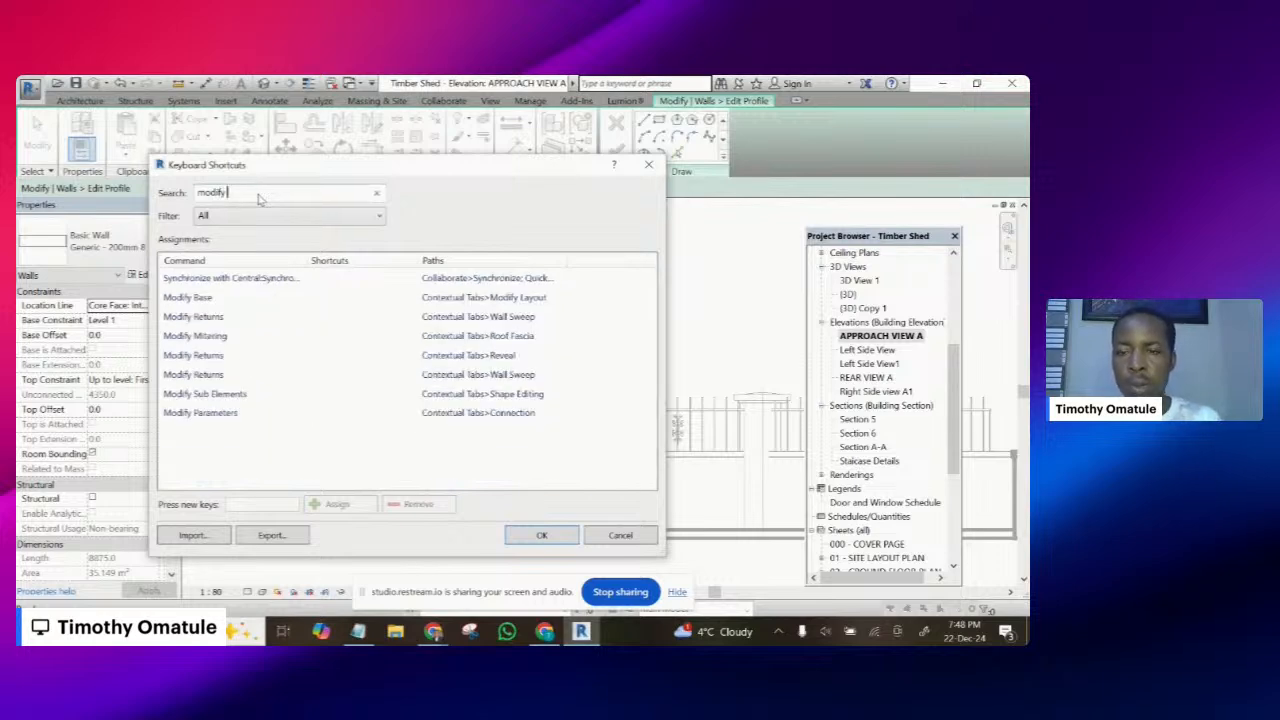
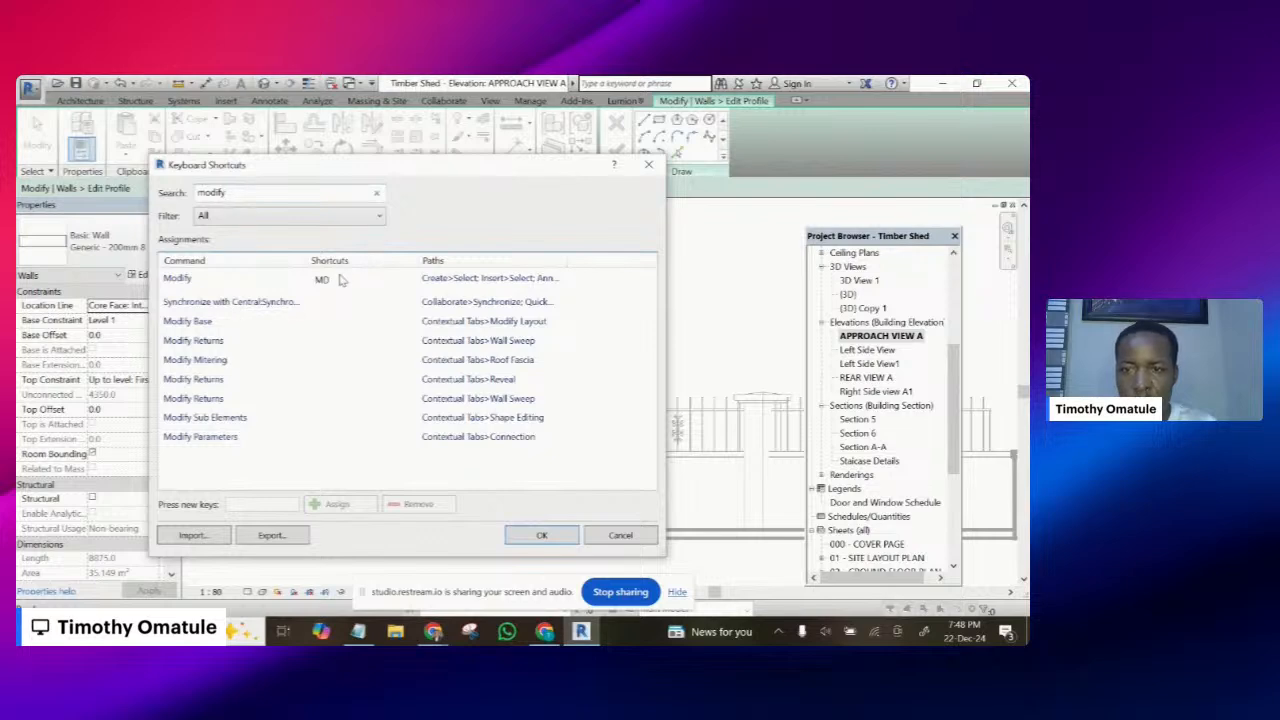
pyautogui.click(646, 166)
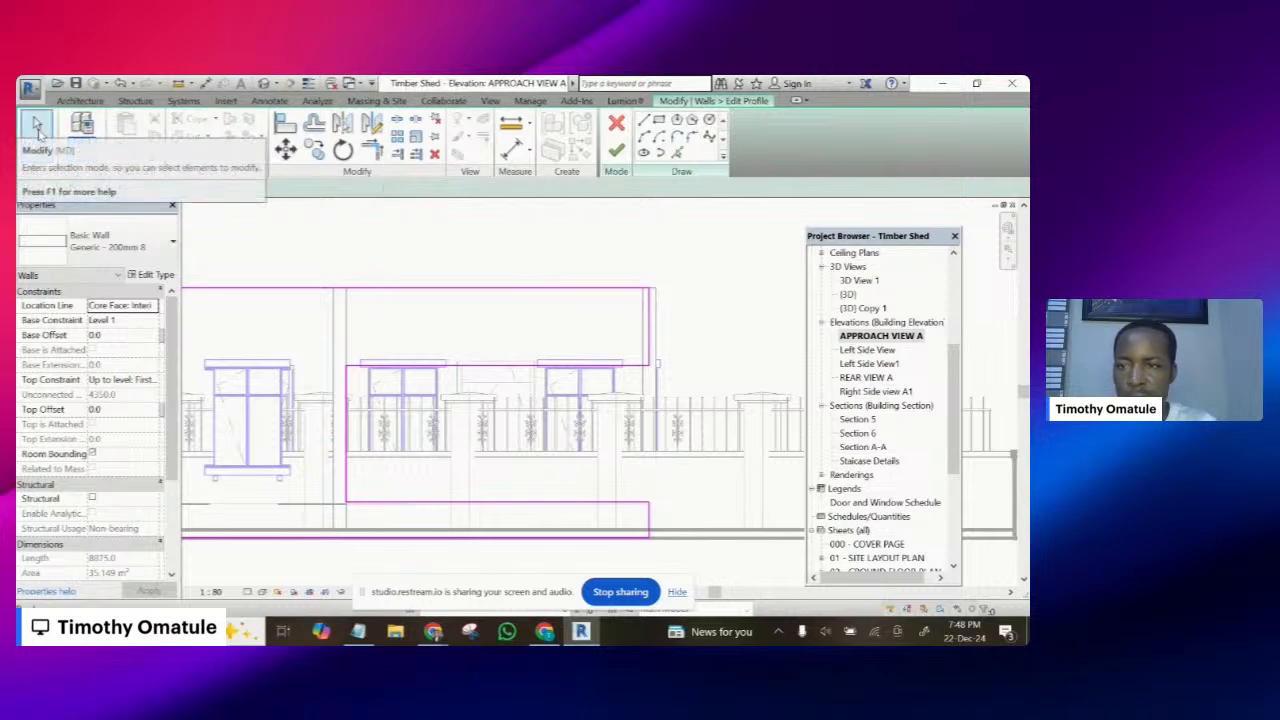
pyautogui.click(36, 125)
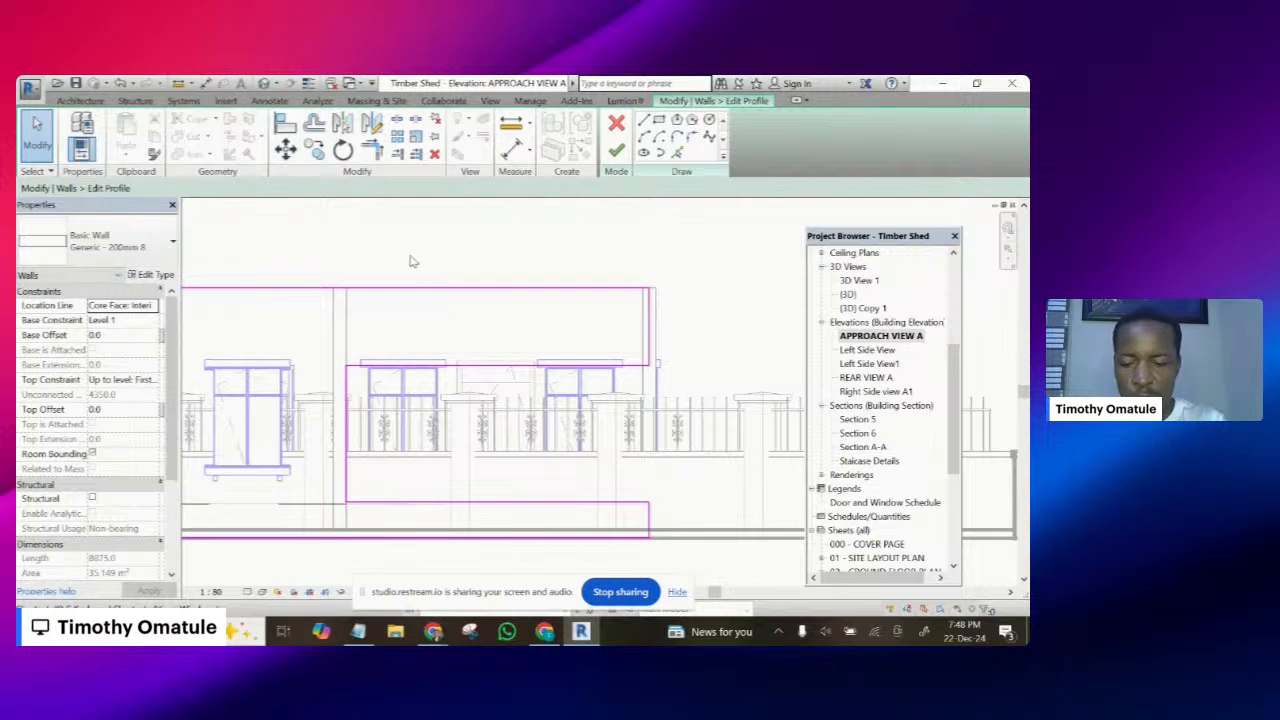
# - Replace the Modify command's MD keyboard shortcut with QW and save the shortcut list
pyautogui.press('k')
pyautogui.press('s')
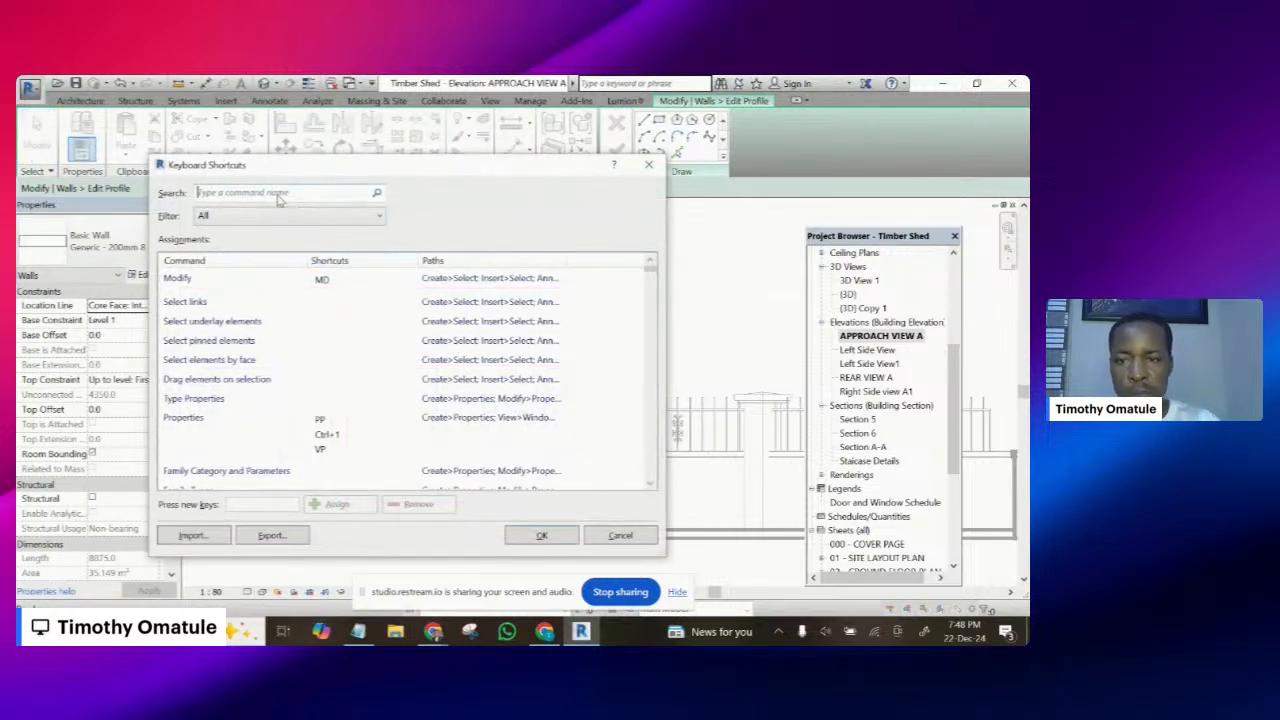
pyautogui.click(318, 281)
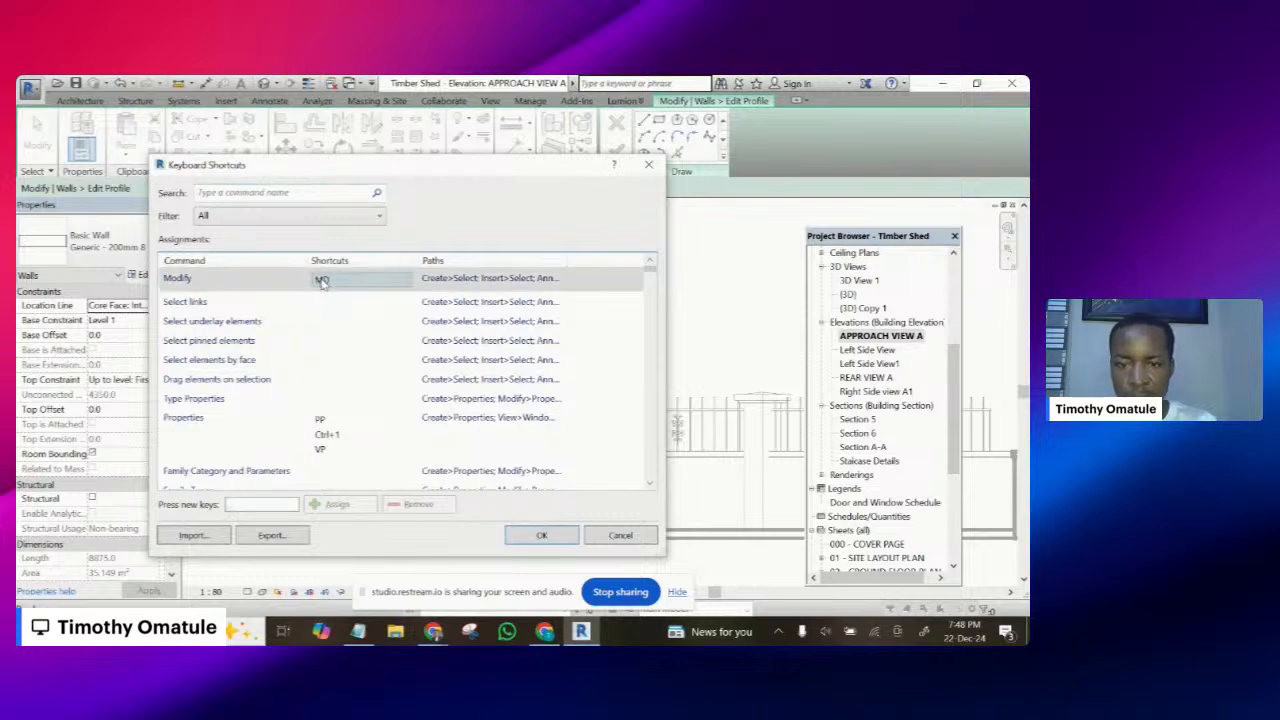
pyautogui.click(321, 281)
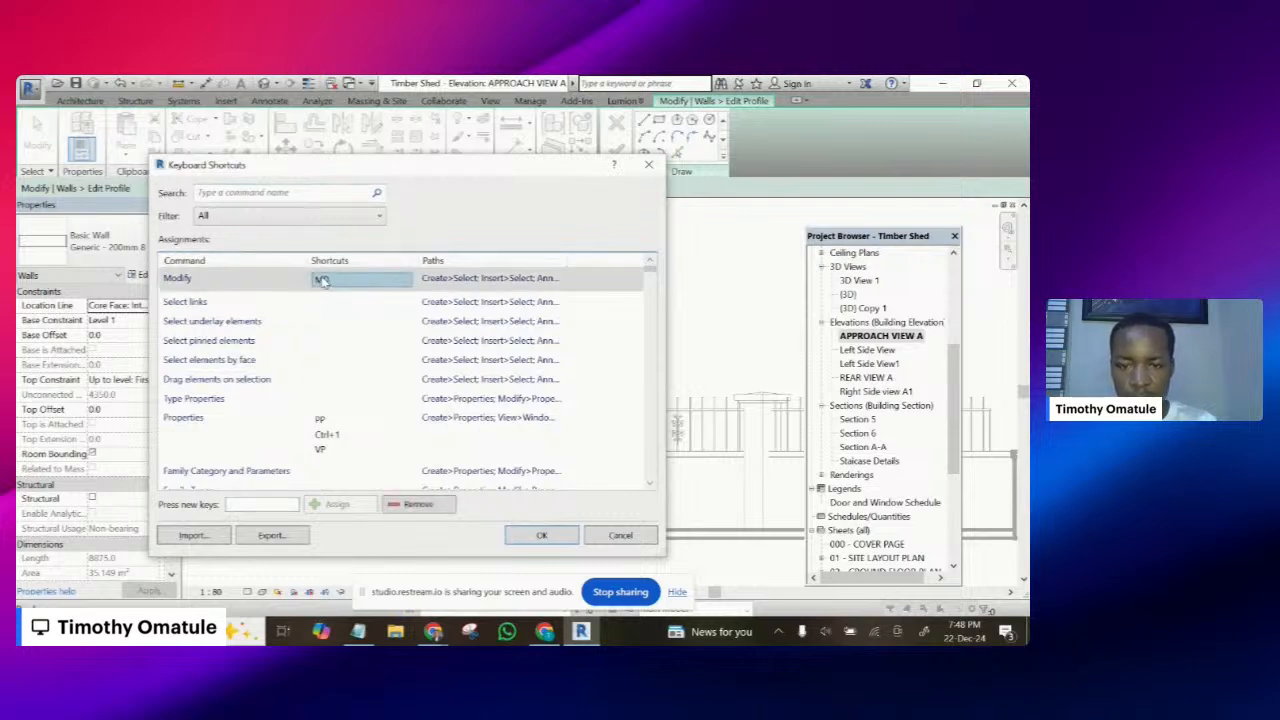
pyautogui.click(417, 505)
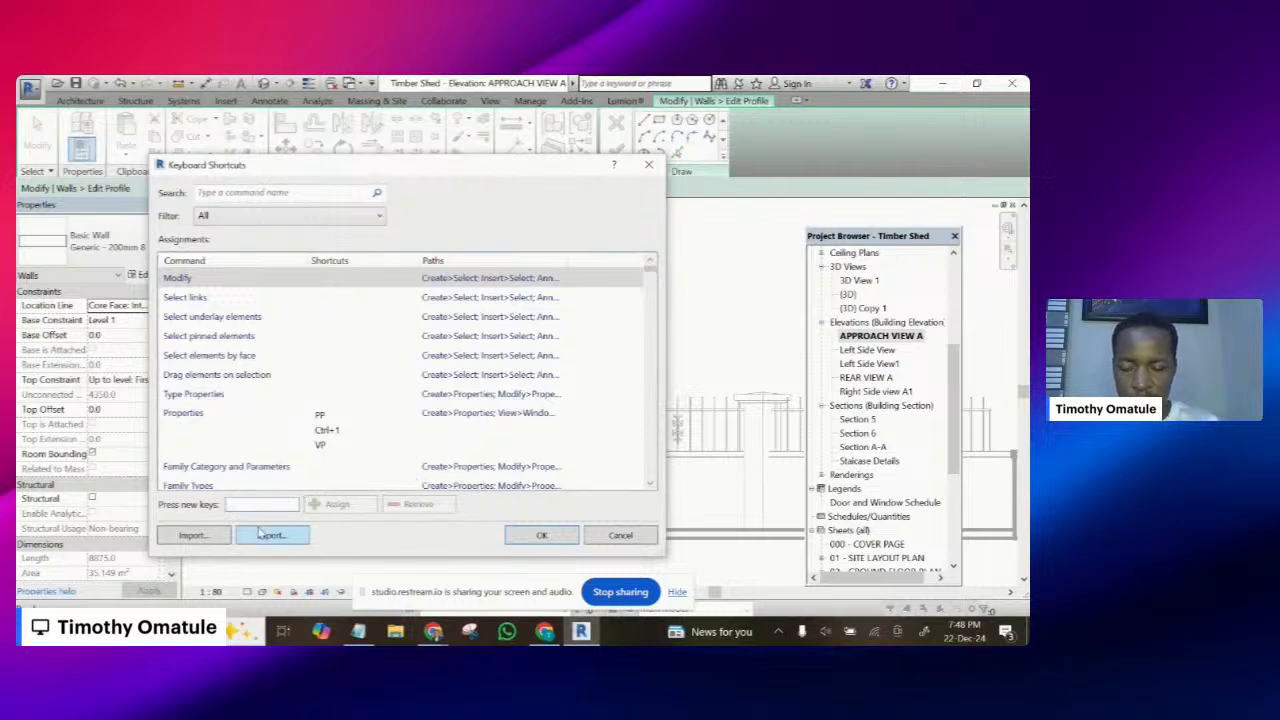
pyautogui.write('W')
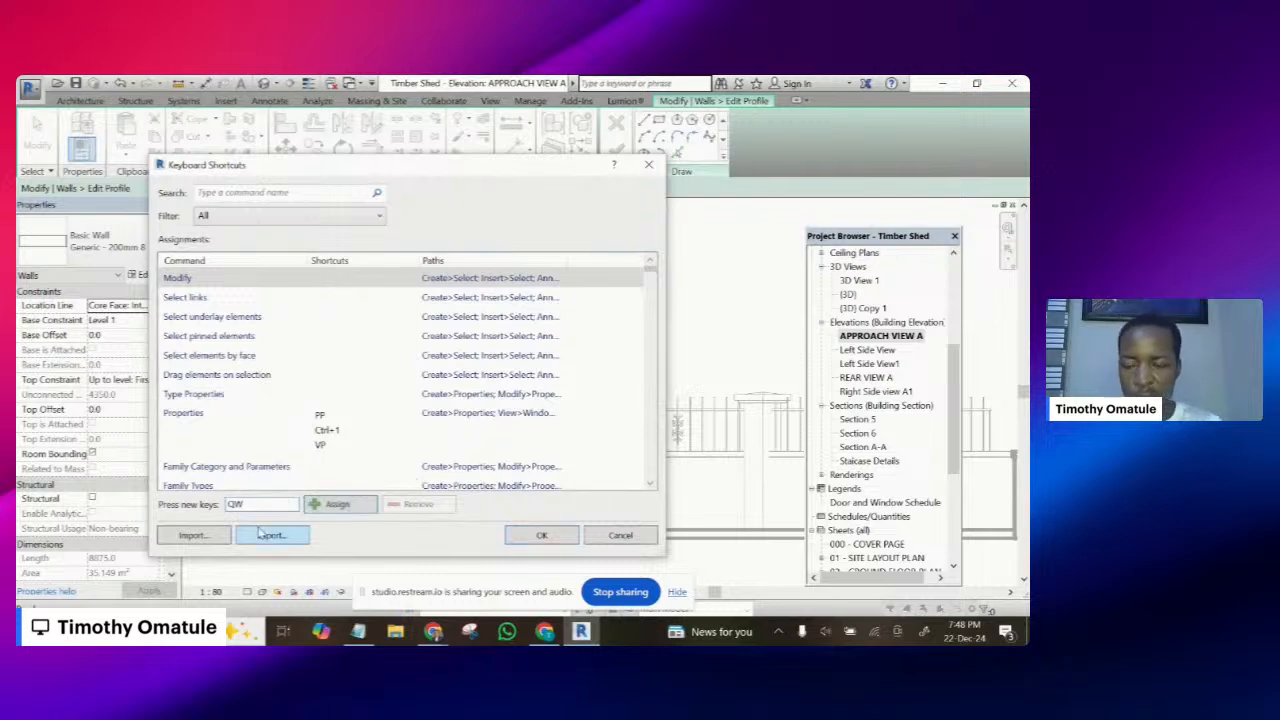
pyautogui.click(327, 505)
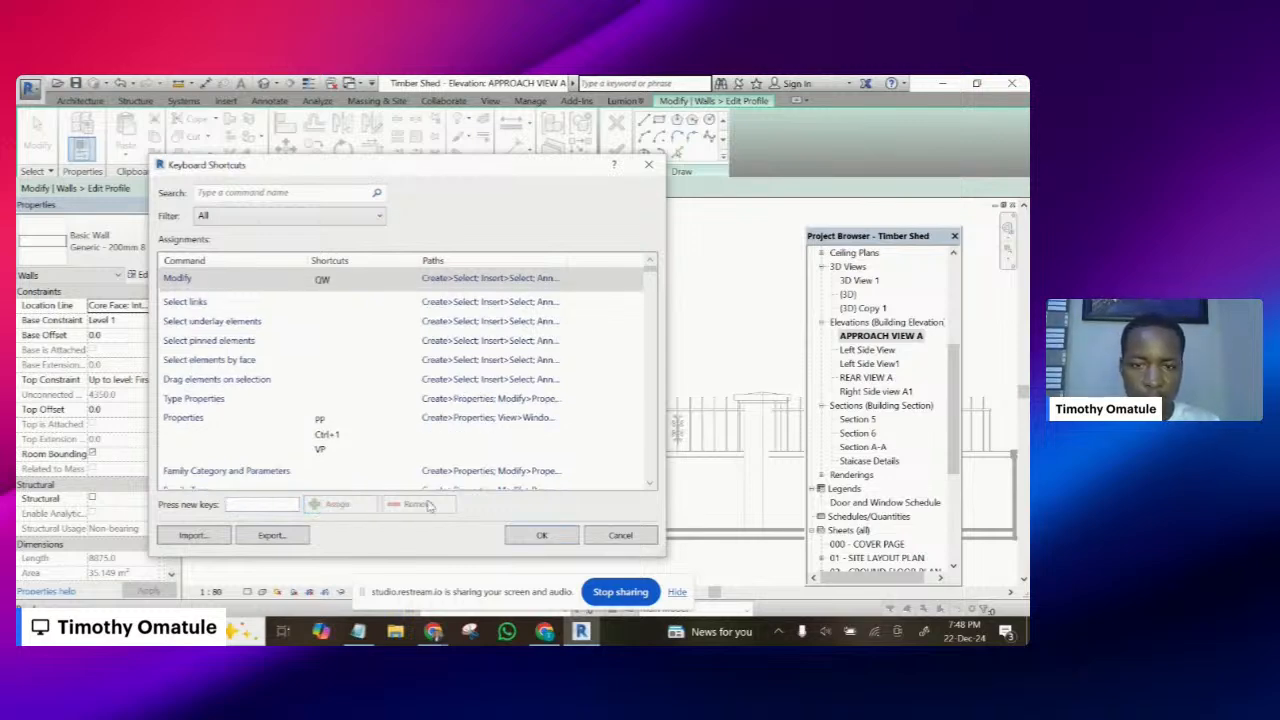
pyautogui.click(541, 536)
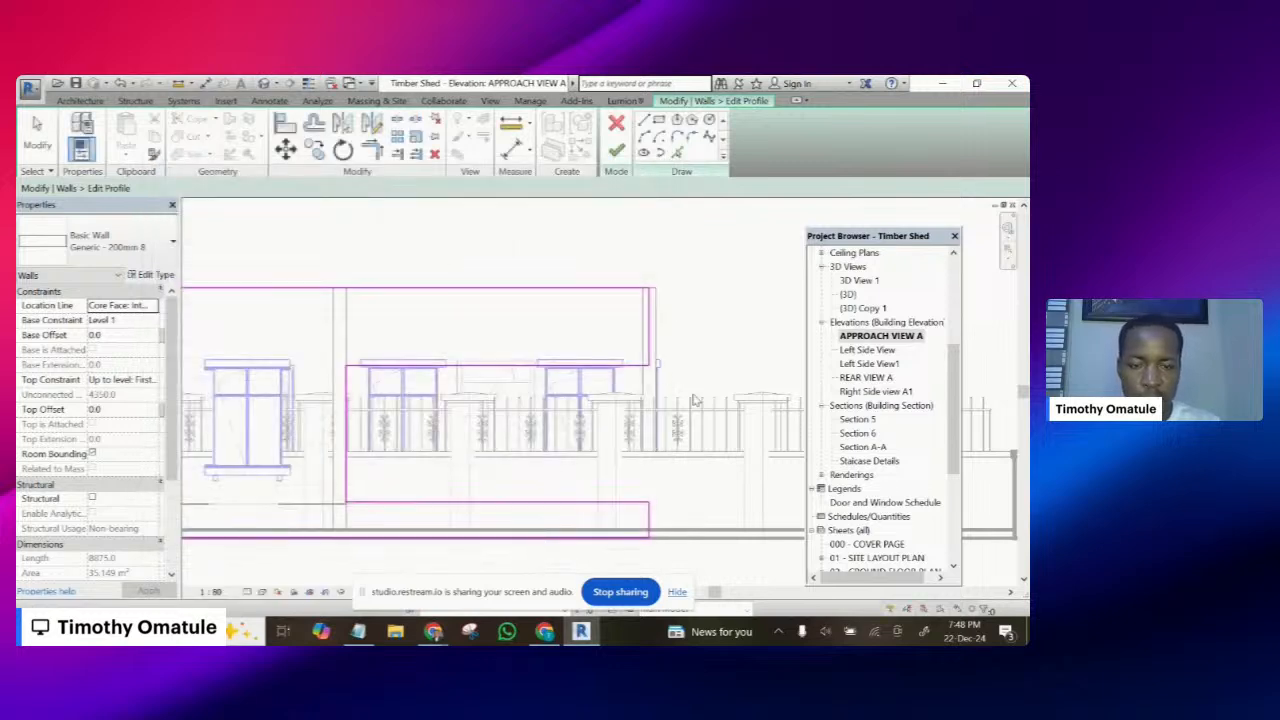
# - Finish editing the front end wall's profile to apply the open-ended cutout
pyautogui.scroll(-3, 696, 400)
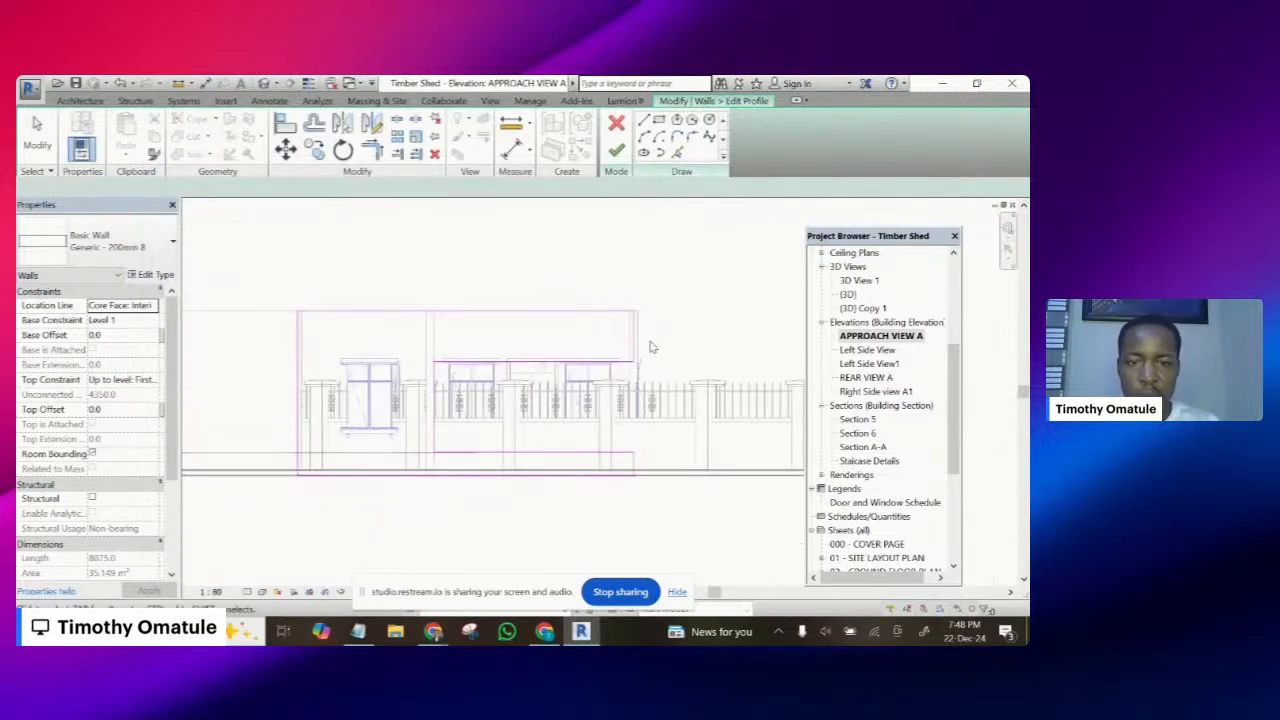
pyautogui.scroll(-1, 650, 347)
pyautogui.scroll(1, 660, 362)
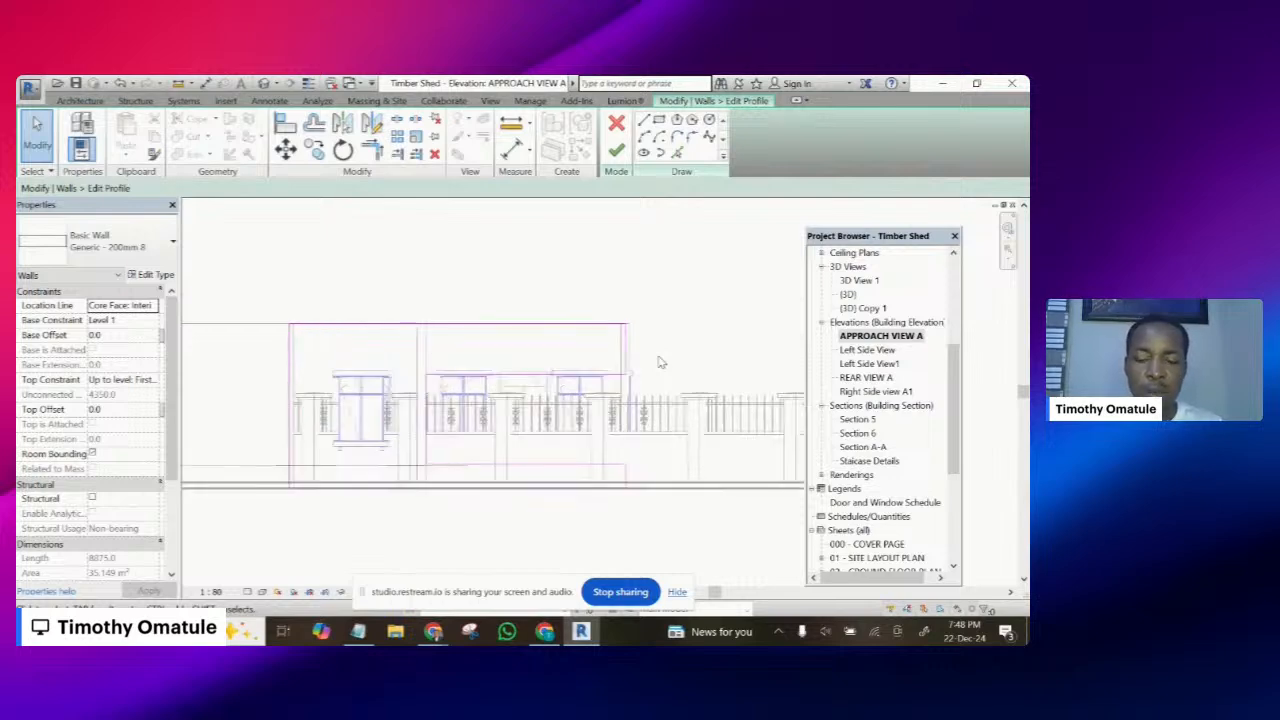
pyautogui.scroll(1, 655, 335)
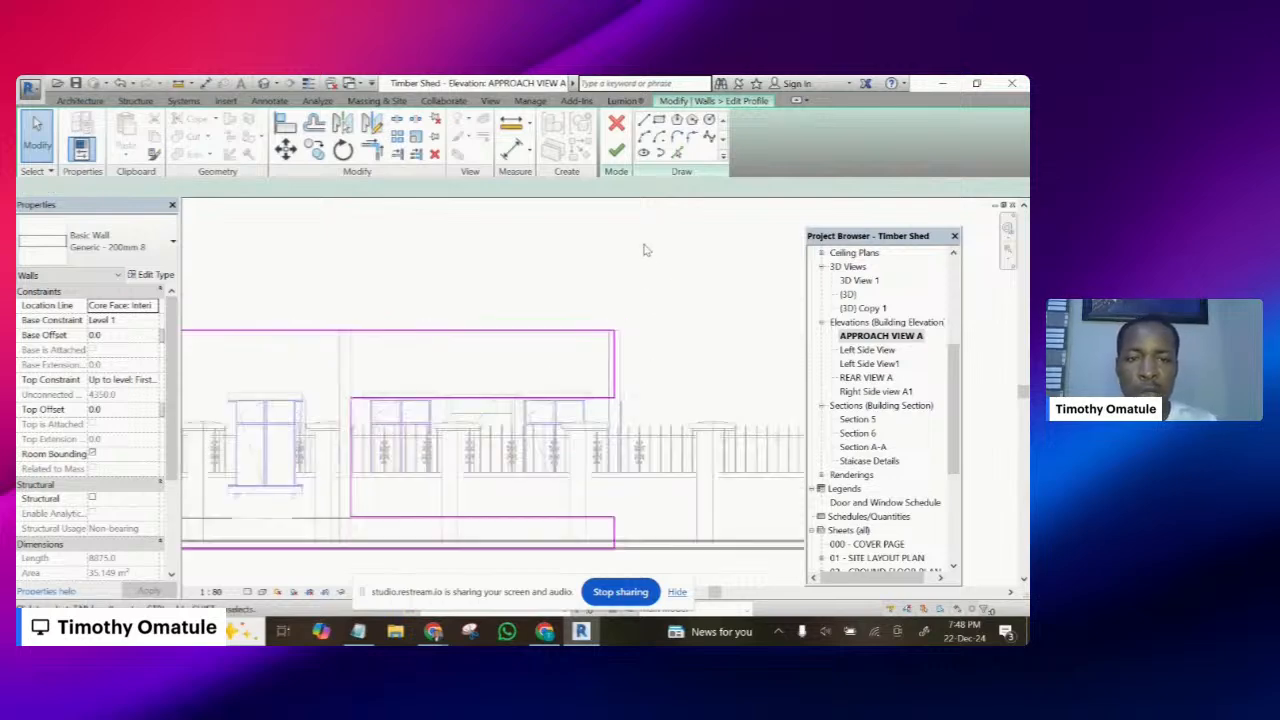
pyautogui.click(617, 152)
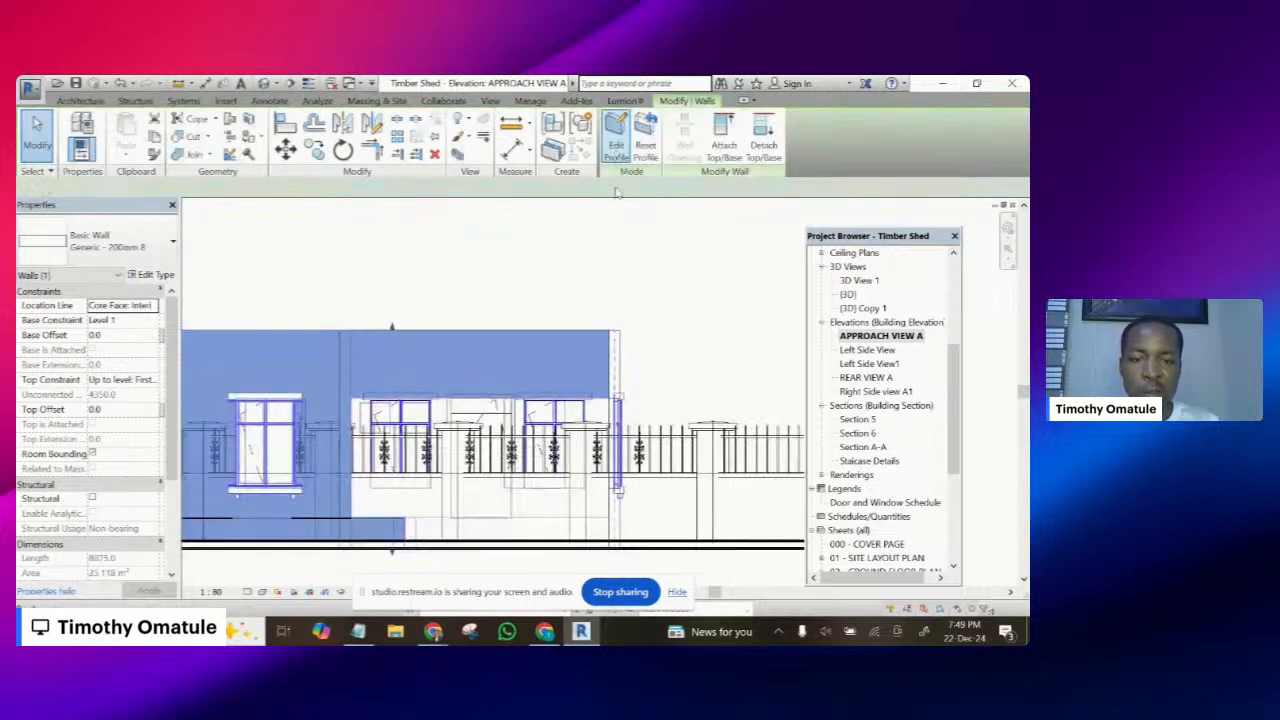
# - Open the GROUND FLOOR PLAN view and bring the whole new building into view
pyautogui.scroll(-3, 651, 381)
pyautogui.scroll(2, 660, 340)
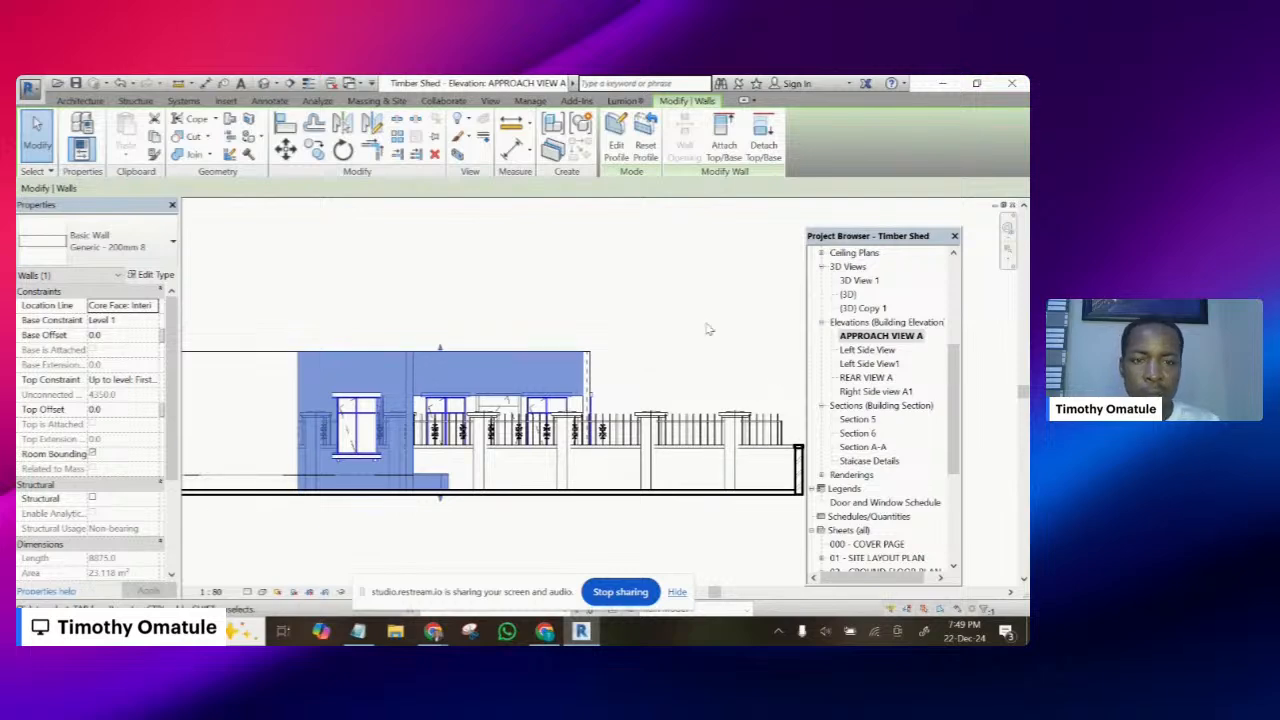
pyautogui.moveTo(707, 329); pyautogui.dragTo(588, 371, button='middle')
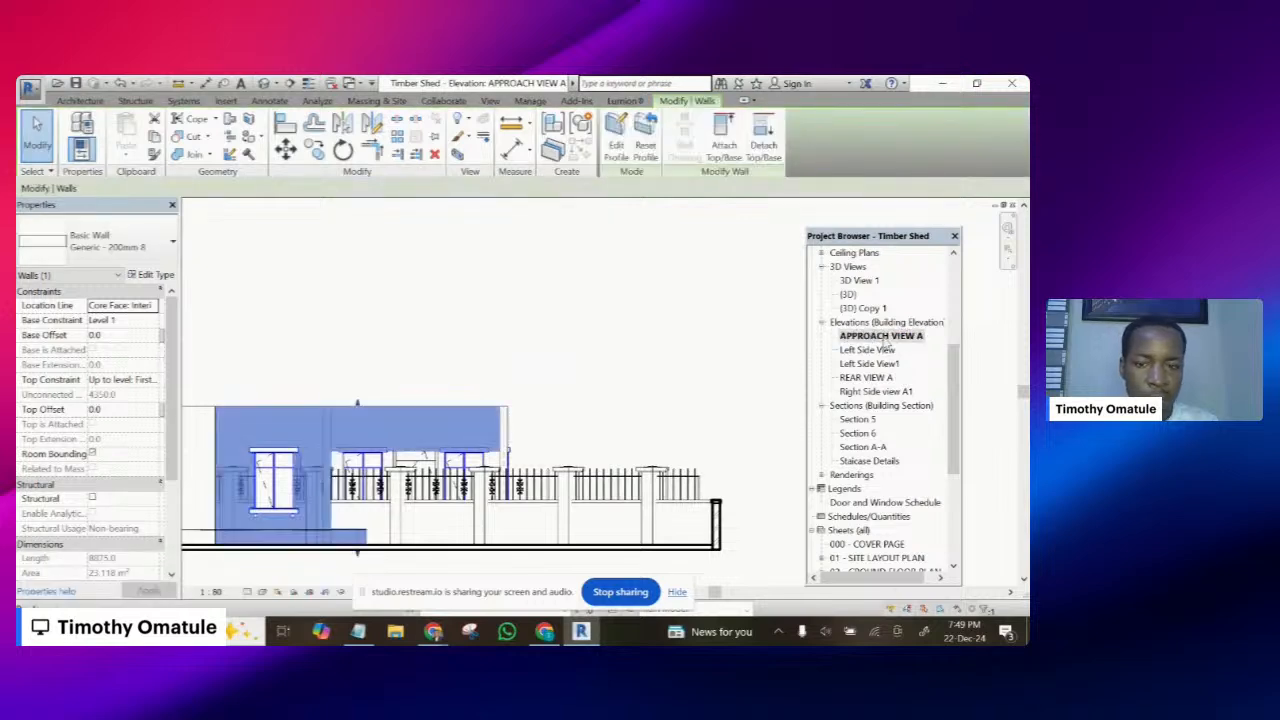
pyautogui.scroll(2, 888, 330)
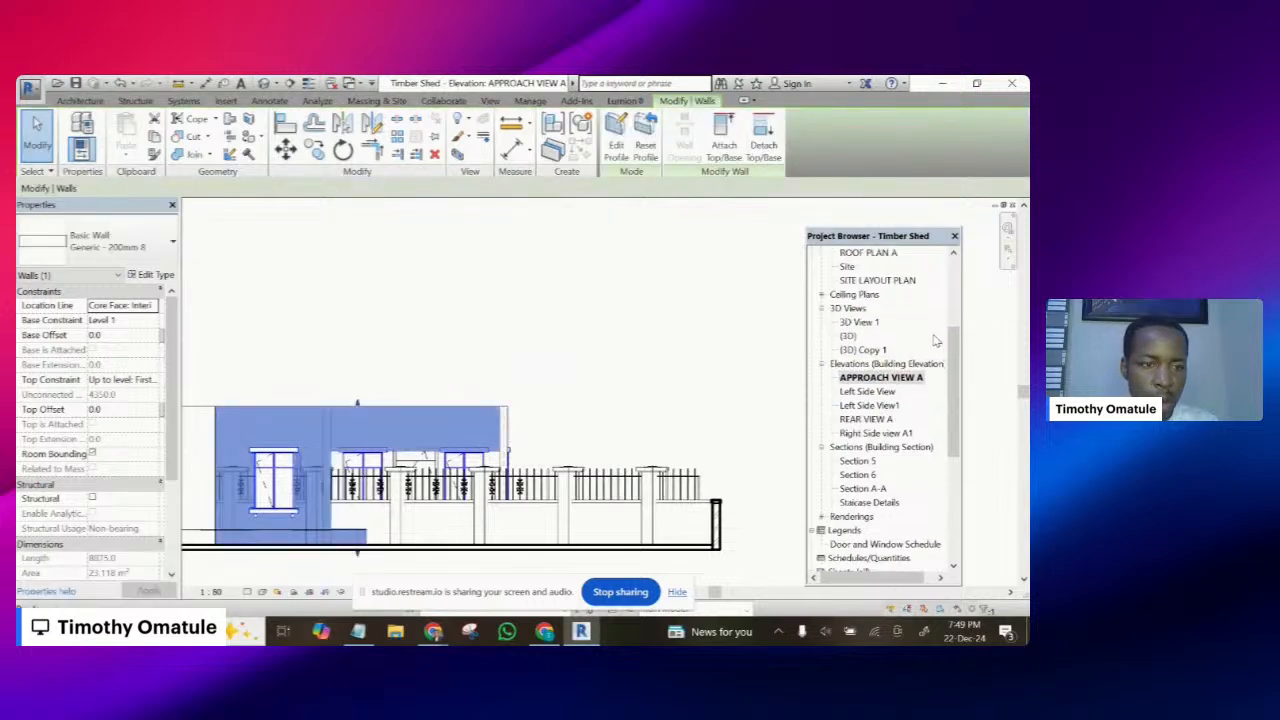
pyautogui.moveTo(952, 345); pyautogui.dragTo(957, 263)
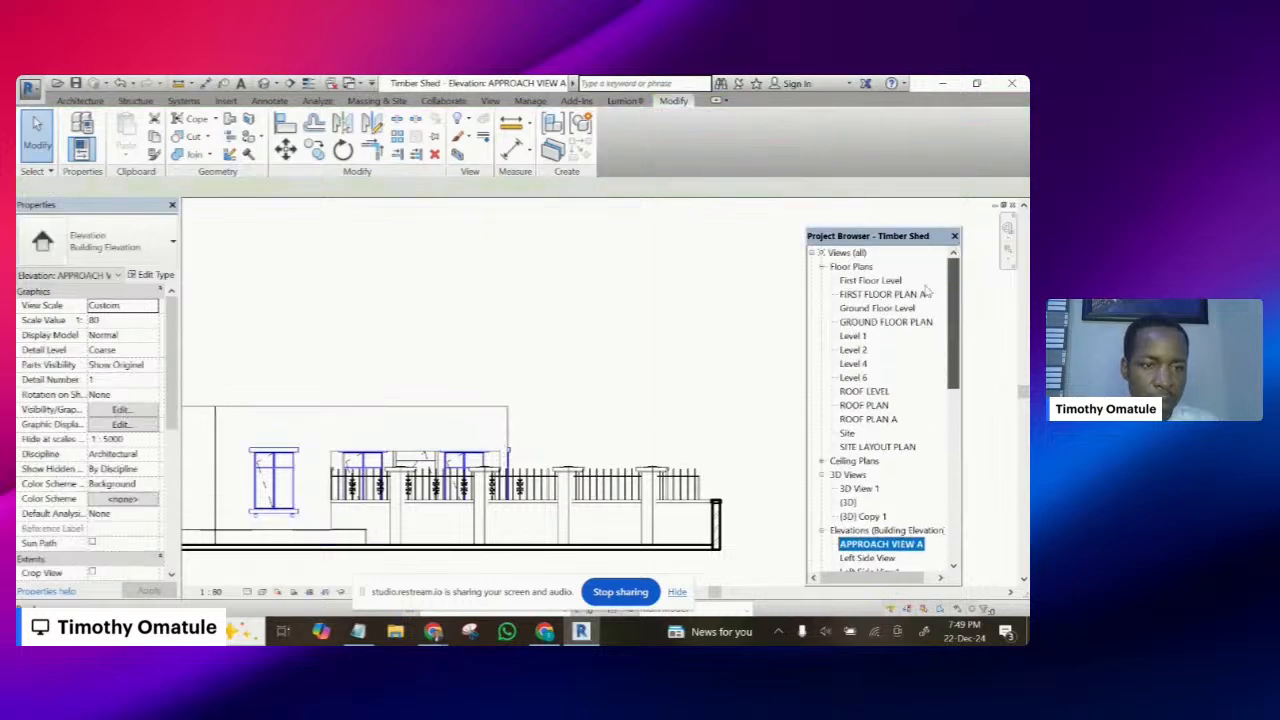
pyautogui.doubleClick(886, 322)
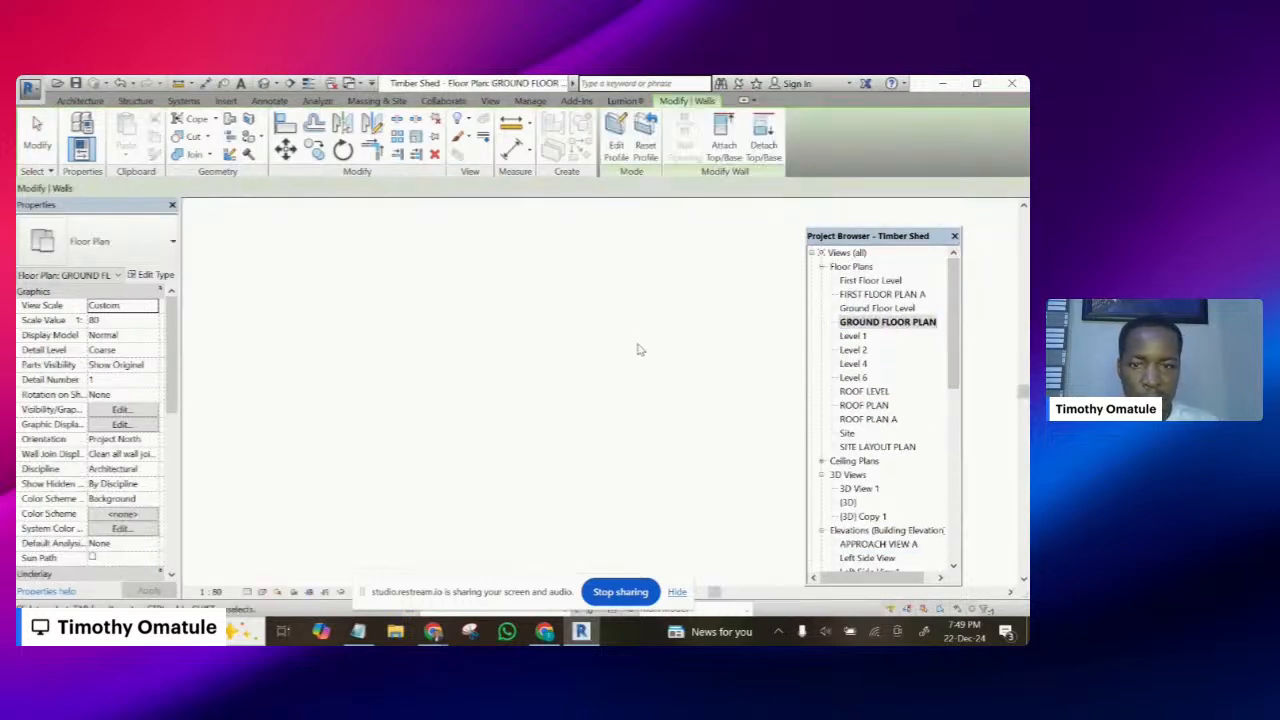
pyautogui.scroll(-1, 576, 328)
pyautogui.scroll(-3, 576, 328)
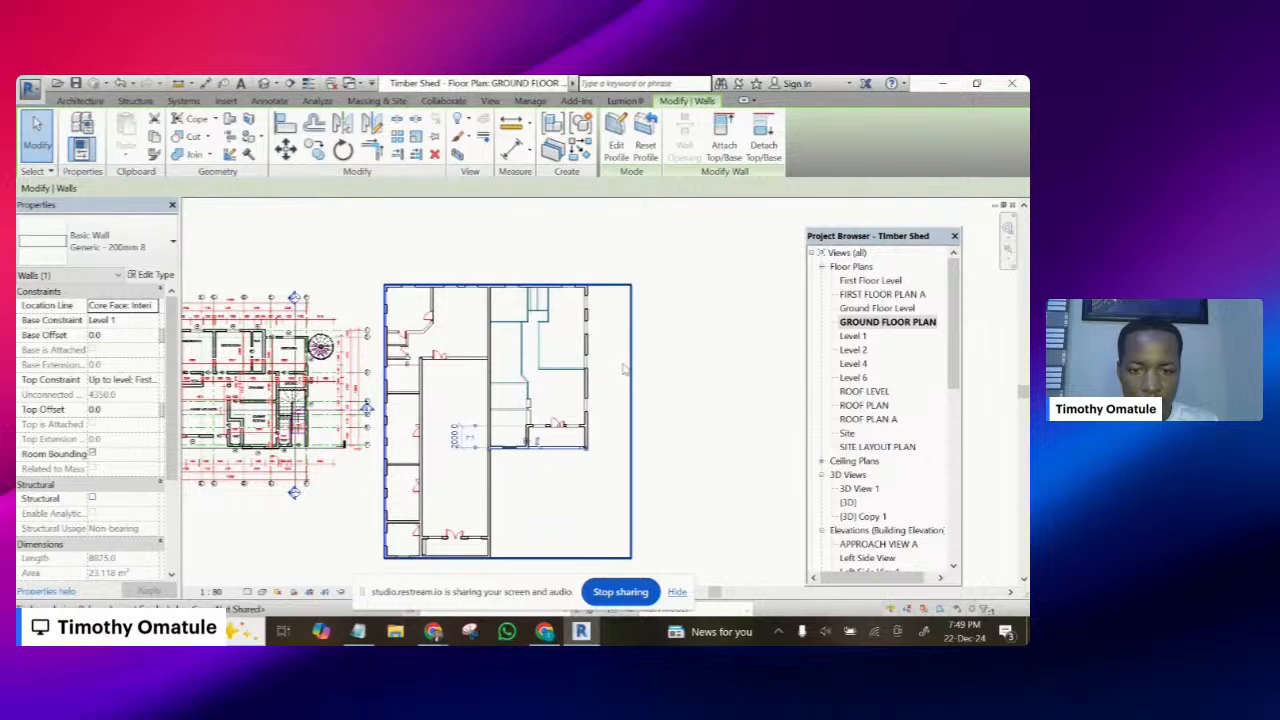
# - Select the long side wall at the Verandah's outer end and edit its profile in the Right Side view A1 elevation
pyautogui.click(641, 397)
pyautogui.scroll(2, 562, 434)
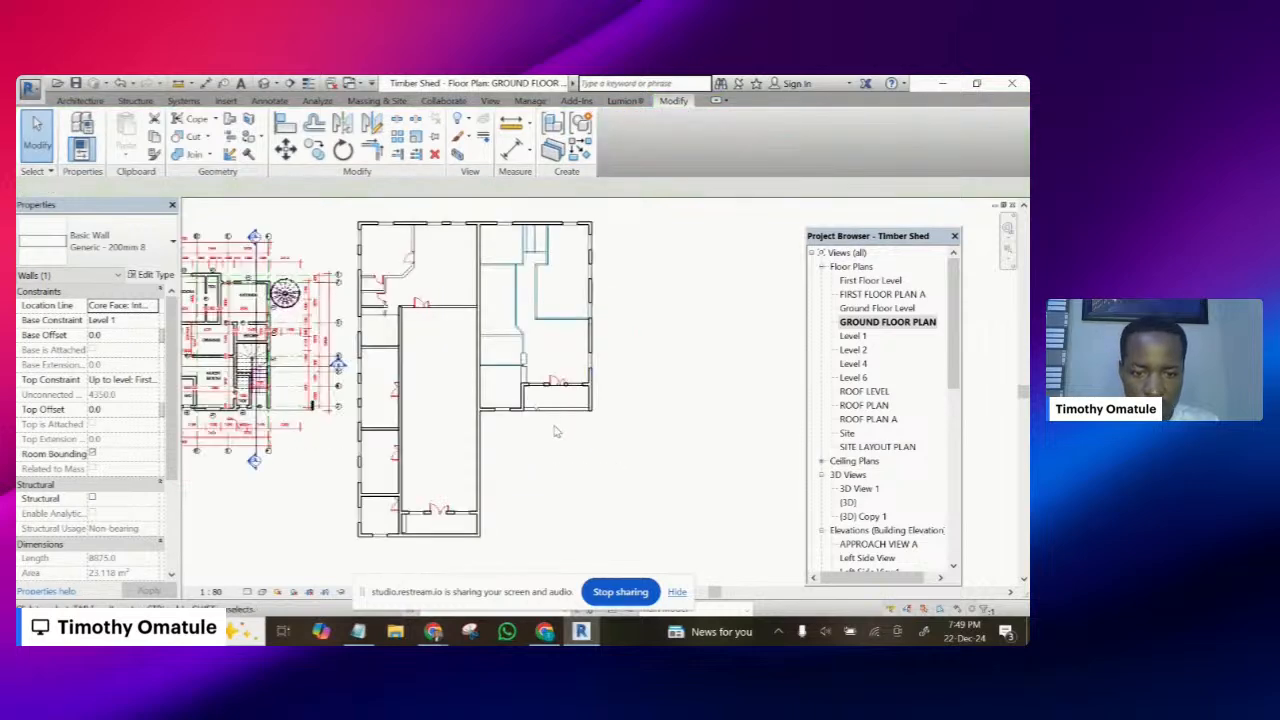
pyautogui.scroll(4, 552, 429)
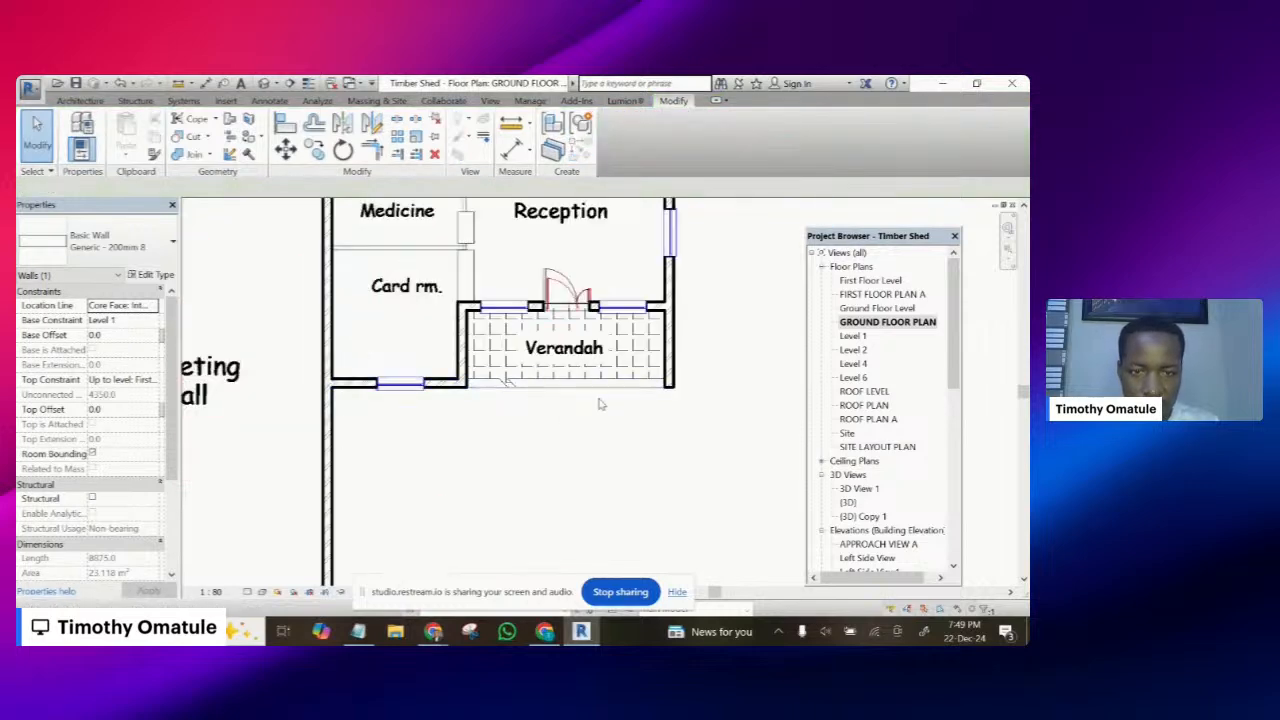
pyautogui.scroll(-6, 568, 405)
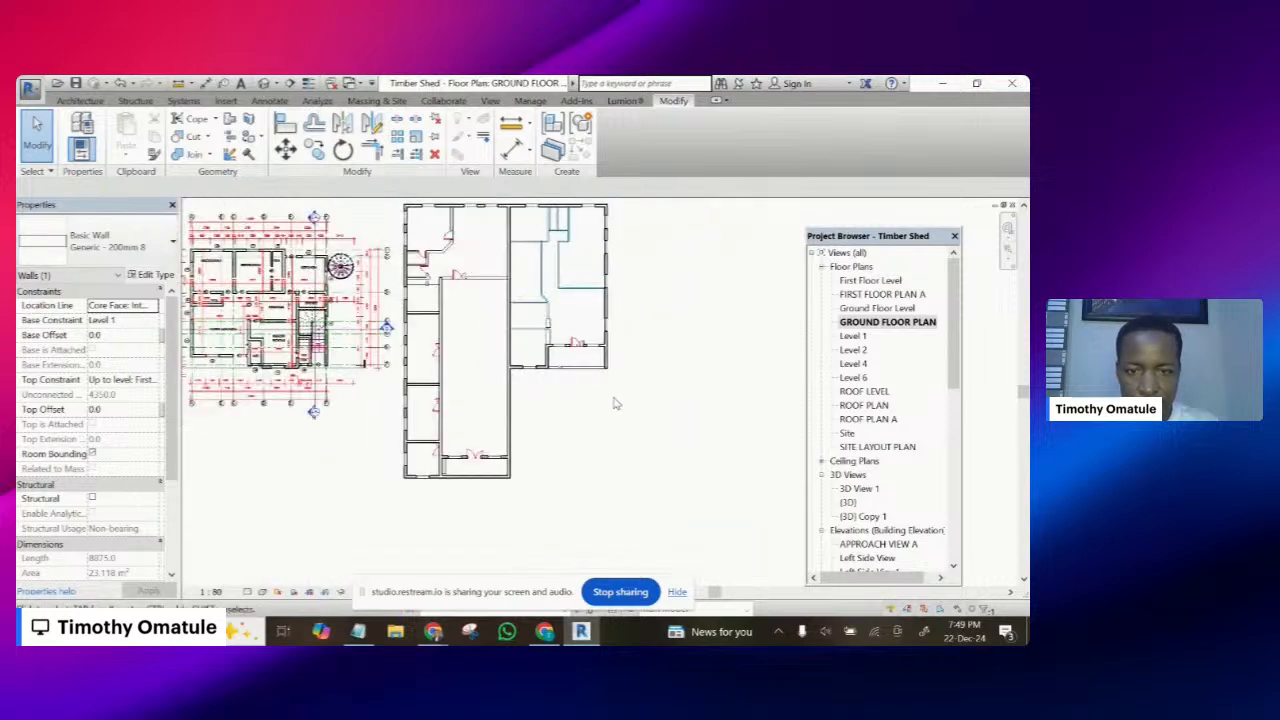
pyautogui.scroll(6, 610, 352)
pyautogui.click(590, 350)
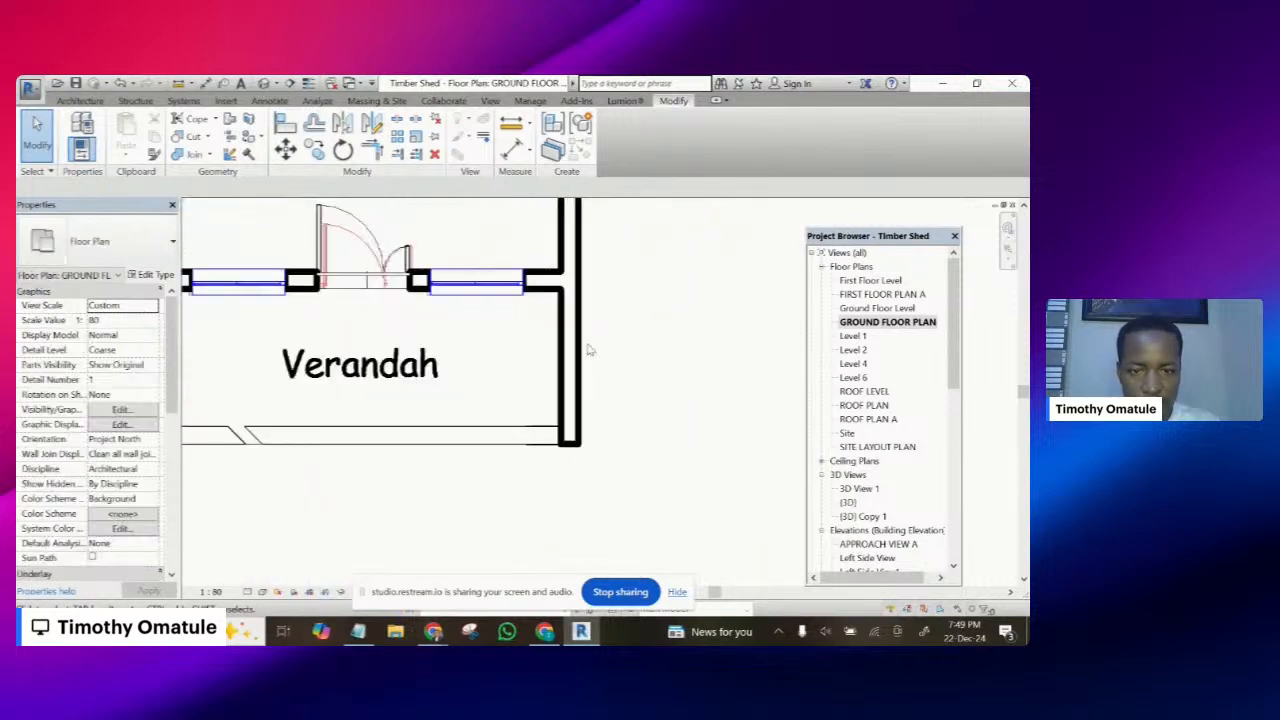
pyautogui.click(569, 352)
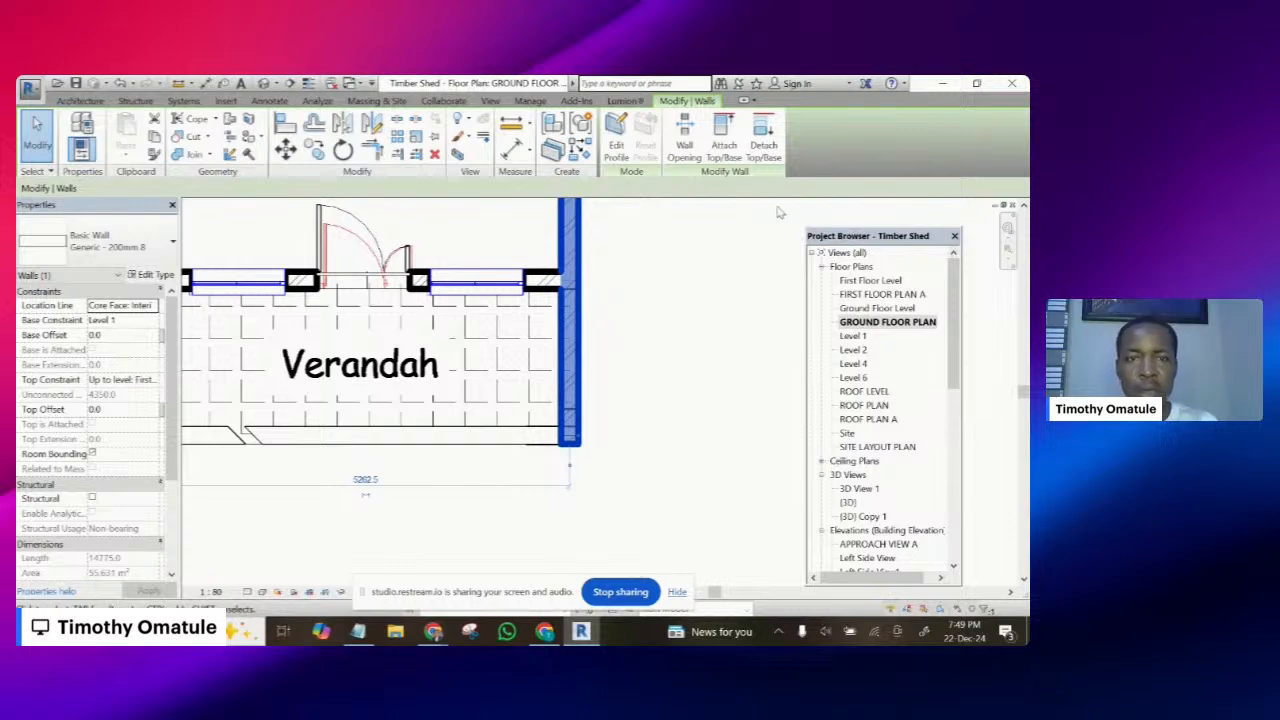
pyautogui.click(617, 150)
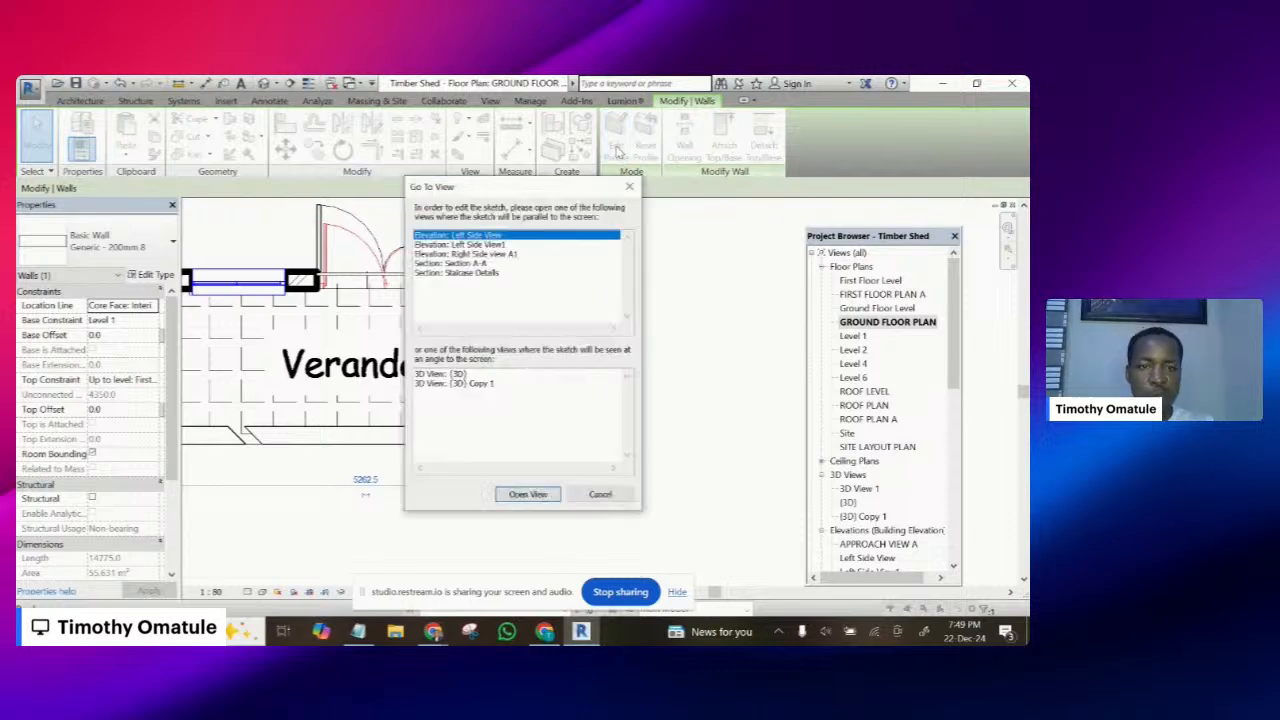
pyautogui.click(456, 254)
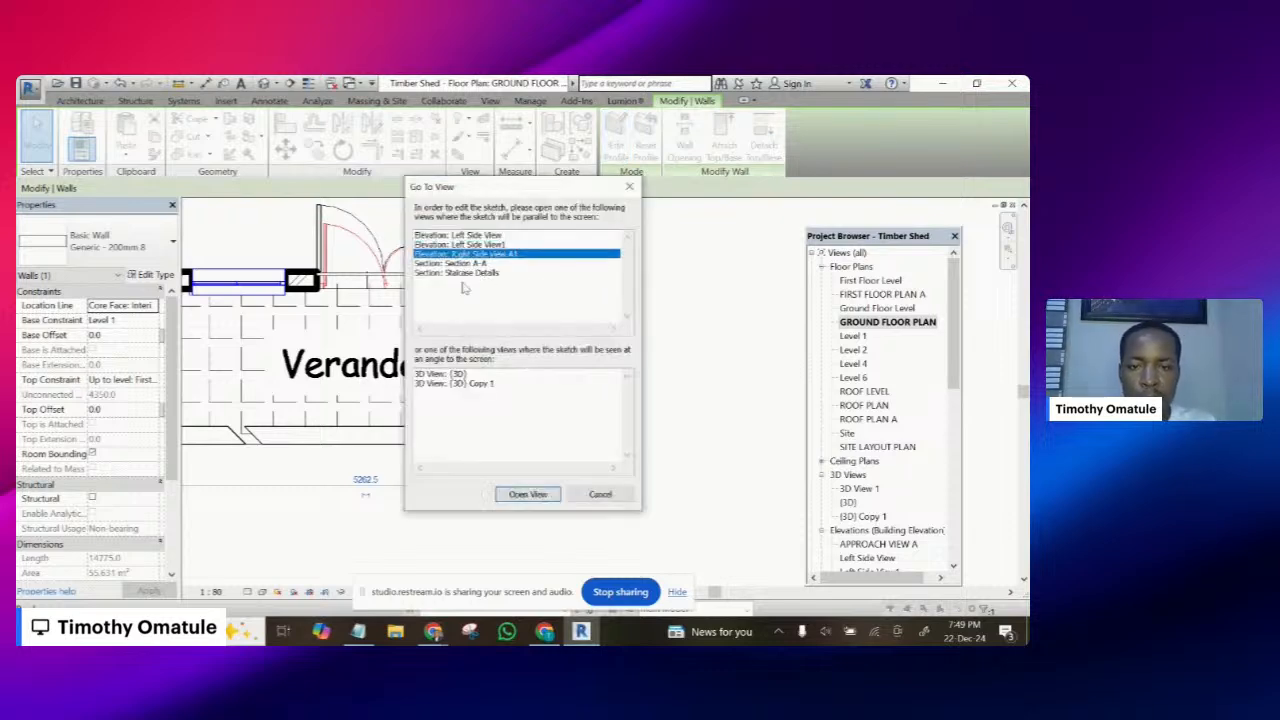
pyautogui.click(536, 497)
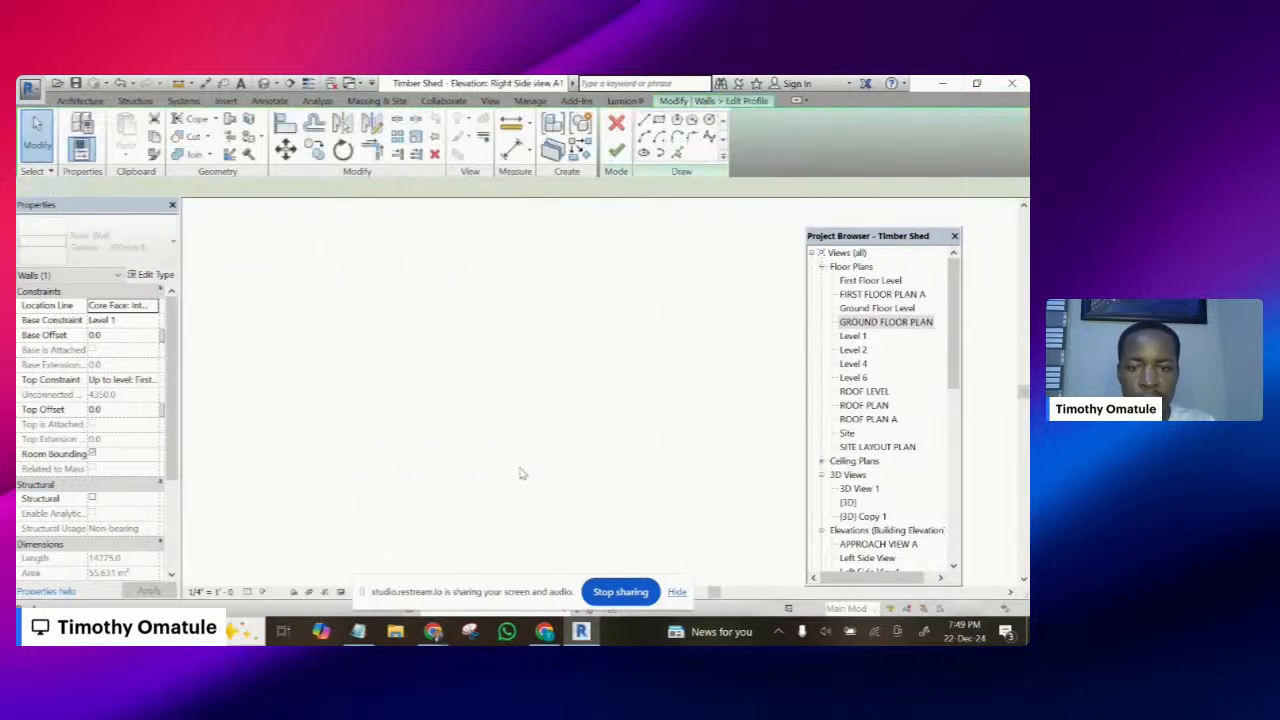
# - Sketch a rectangle about 3030 mm high across the profile's vertical end line, with its lower edge on the floor line
pyautogui.scroll(2, 490, 497)
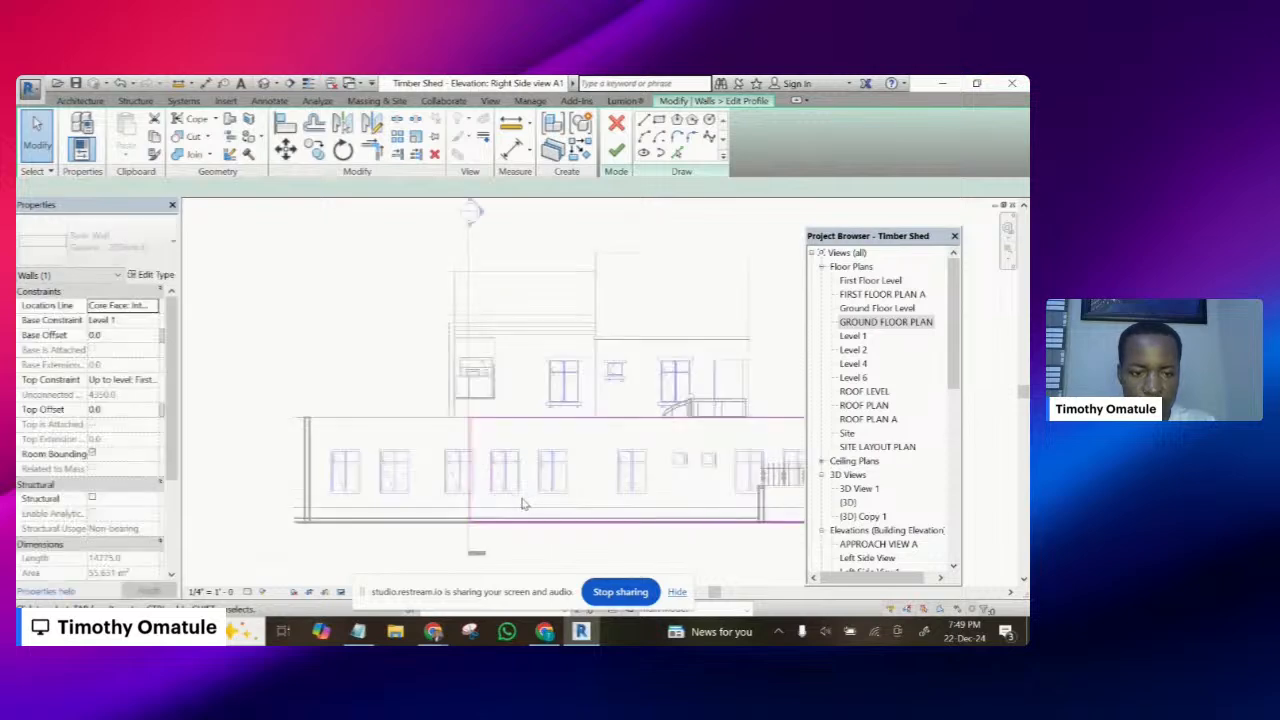
pyautogui.moveTo(490, 497); pyautogui.dragTo(433, 417, button='middle')
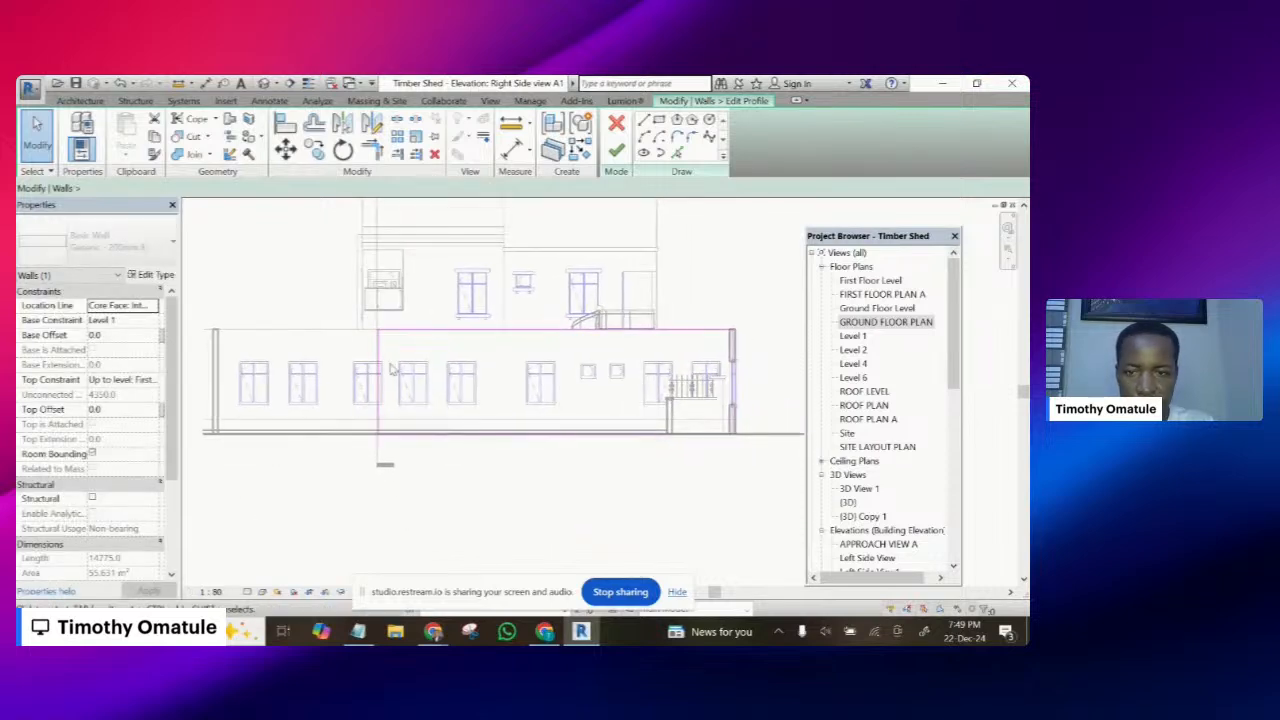
pyautogui.scroll(1, 330, 333)
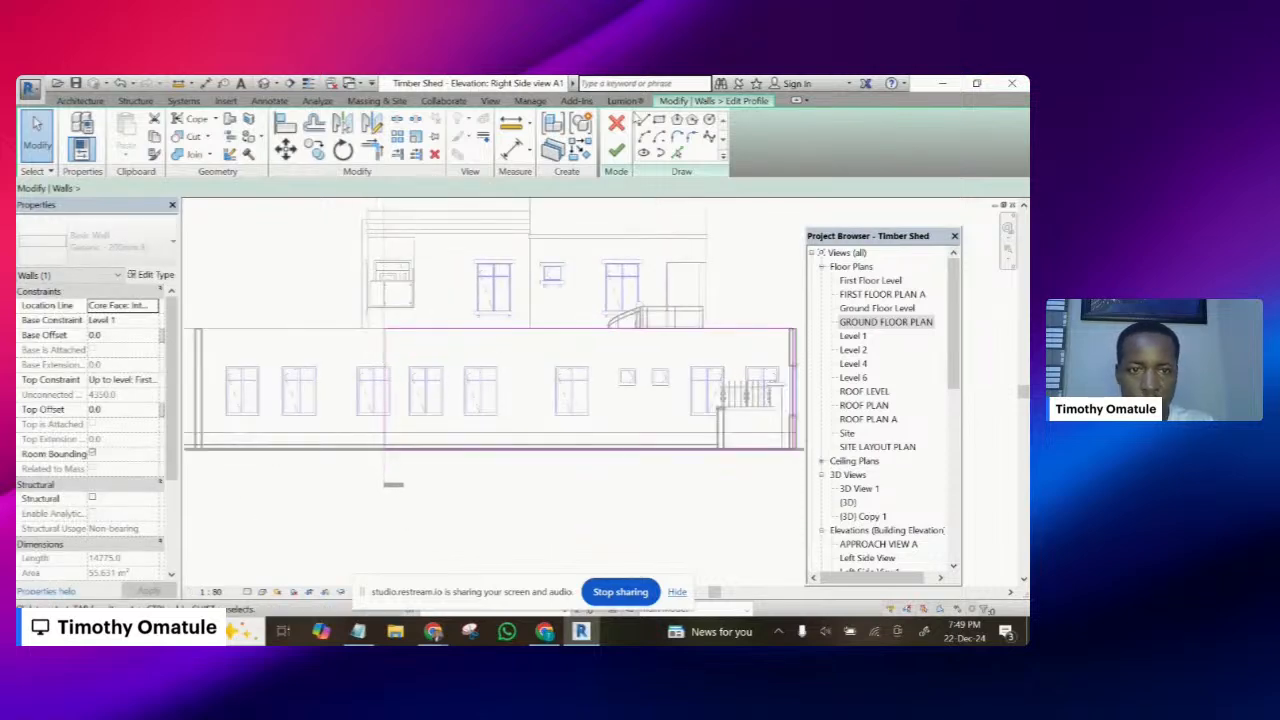
pyautogui.scroll(1, 360, 350)
pyautogui.click(357, 347)
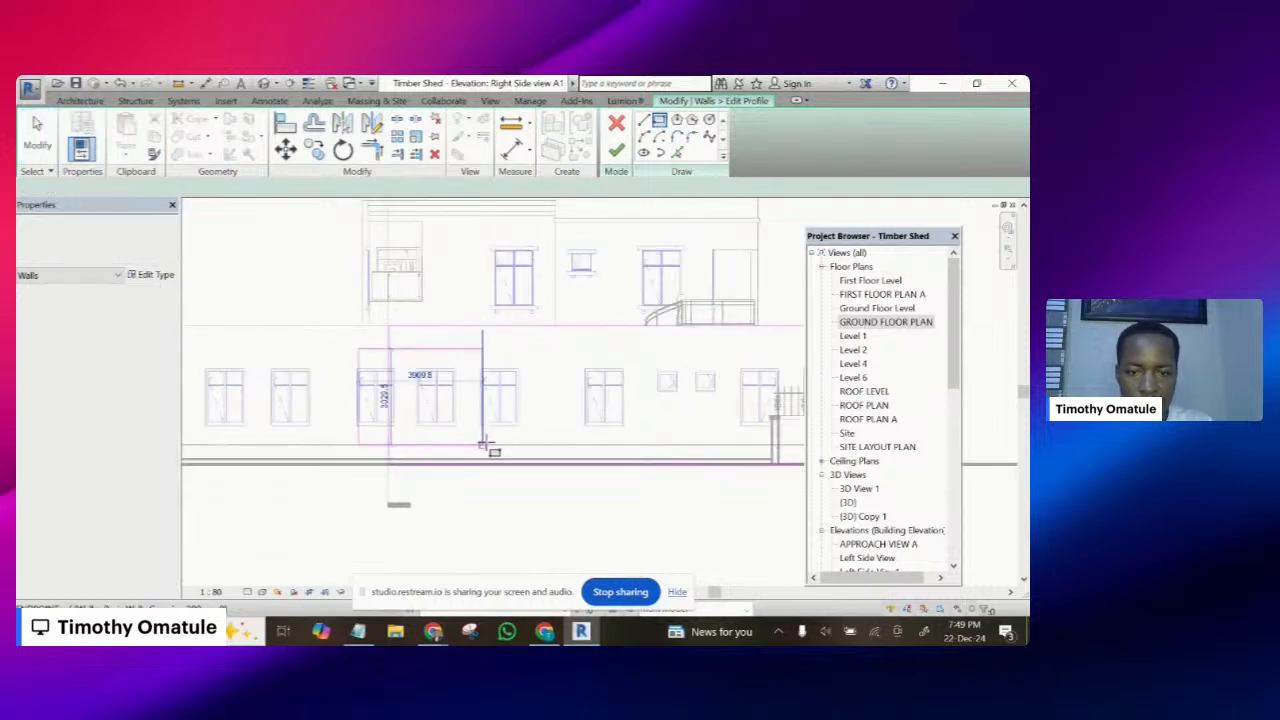
pyautogui.scroll(3, 442, 442)
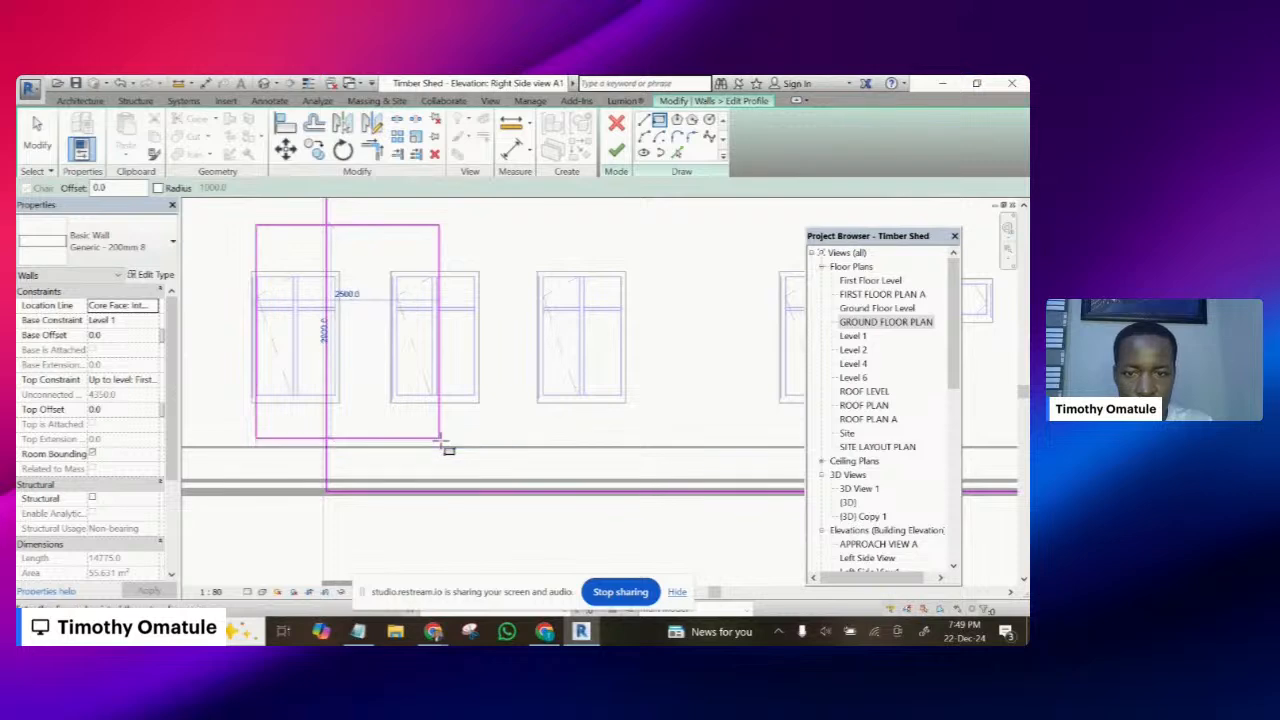
pyautogui.scroll(-1, 440, 442)
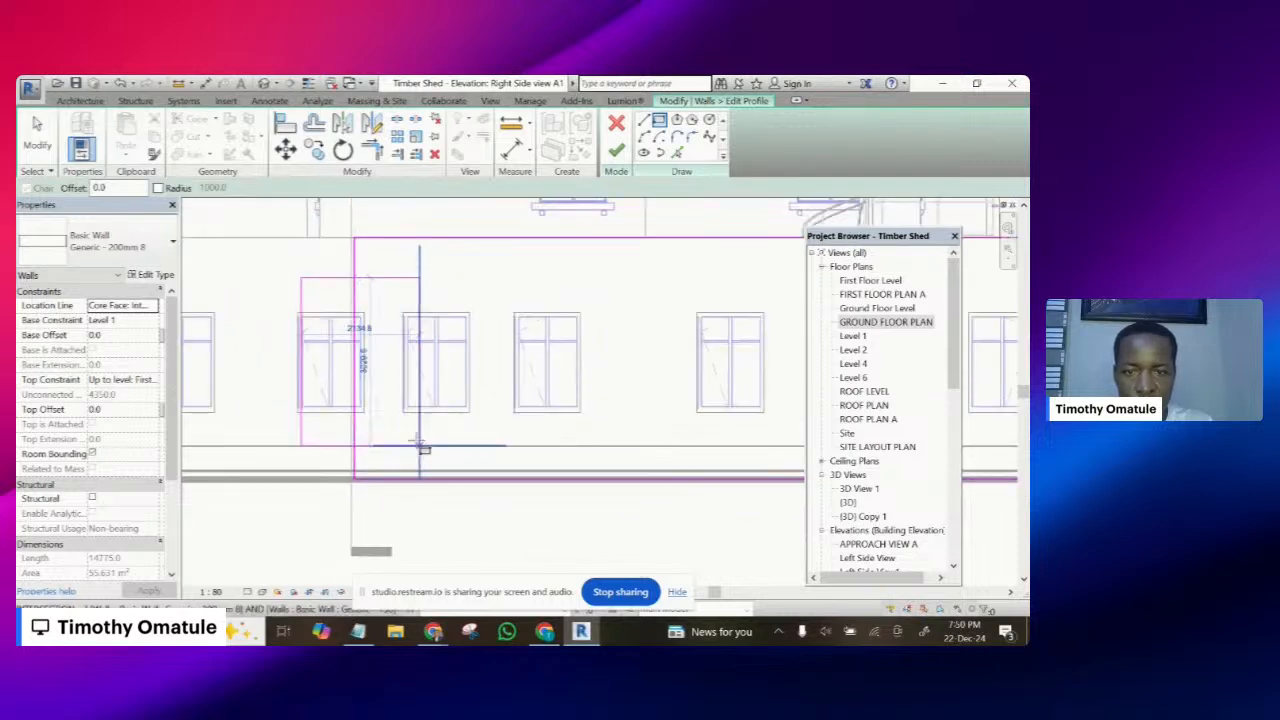
pyautogui.click(420, 447)
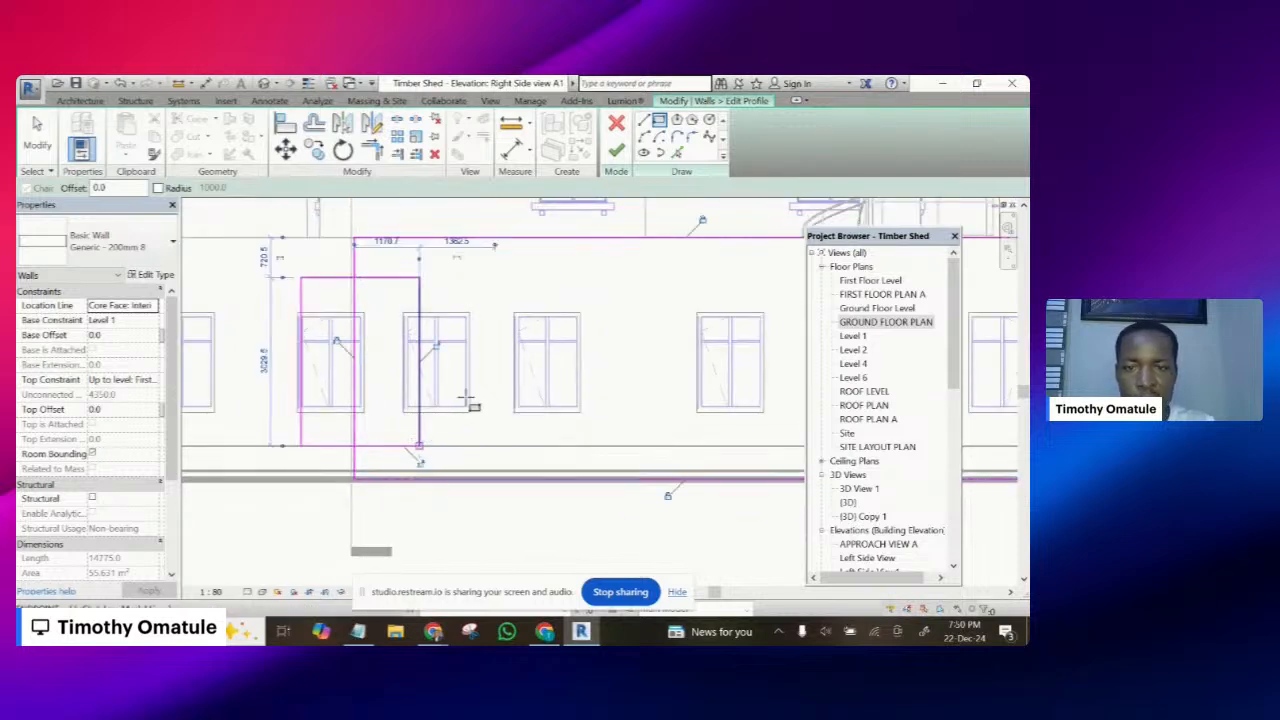
pyautogui.press('Escape')
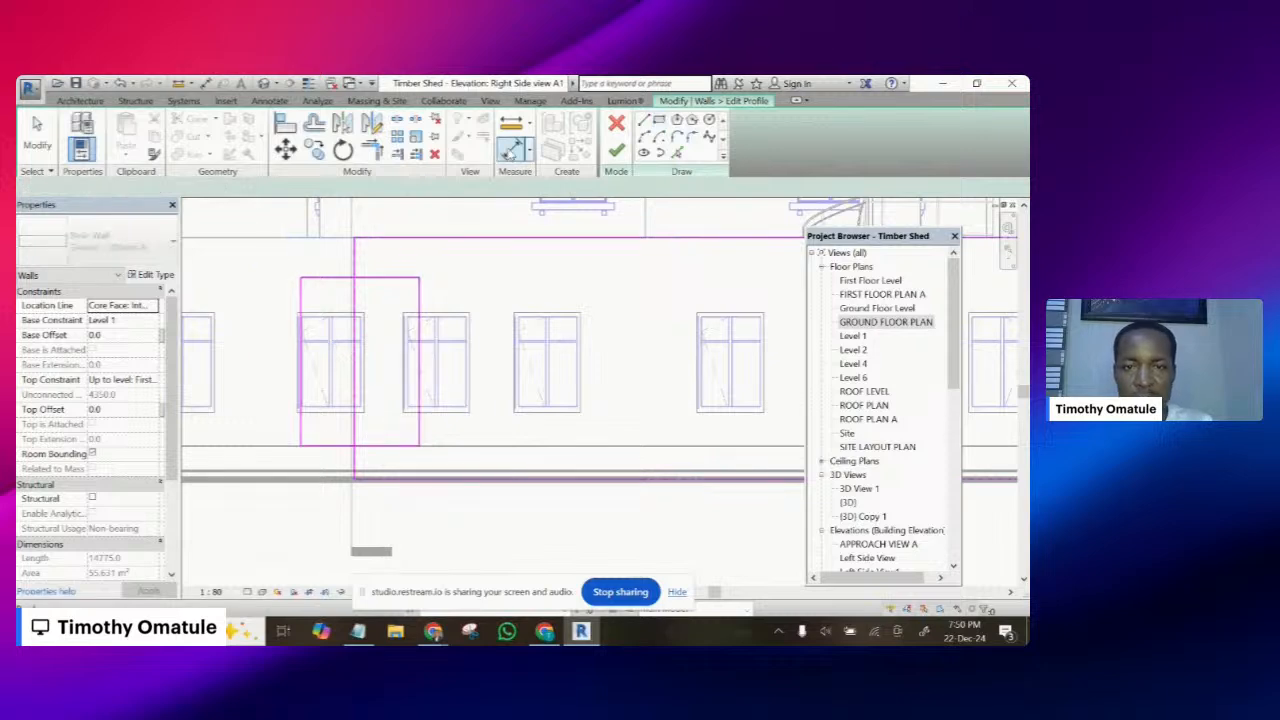
# - Dimension the height from the floor line to the rectangle's upper edge
pyautogui.press('d')
pyautogui.press('i')
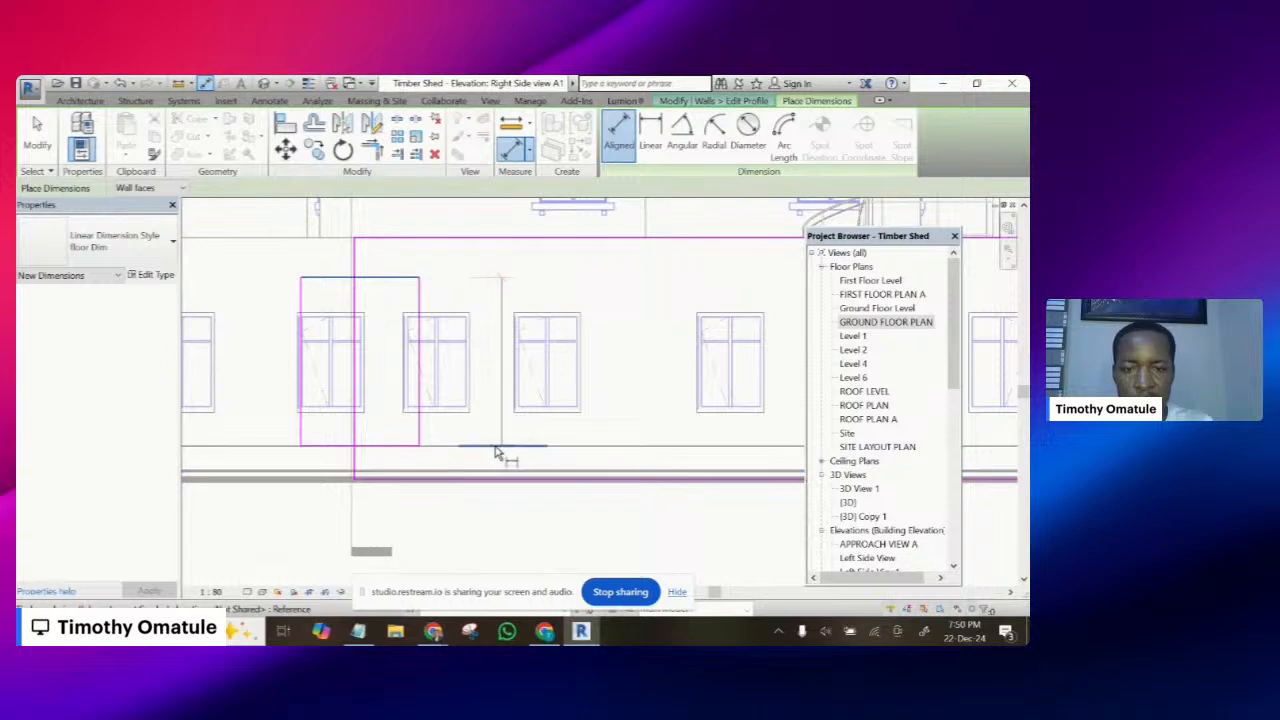
# - Dimension the height of the sketched opening rectangle up from the floor line and set it to 2400 mm
pyautogui.click(495, 450)
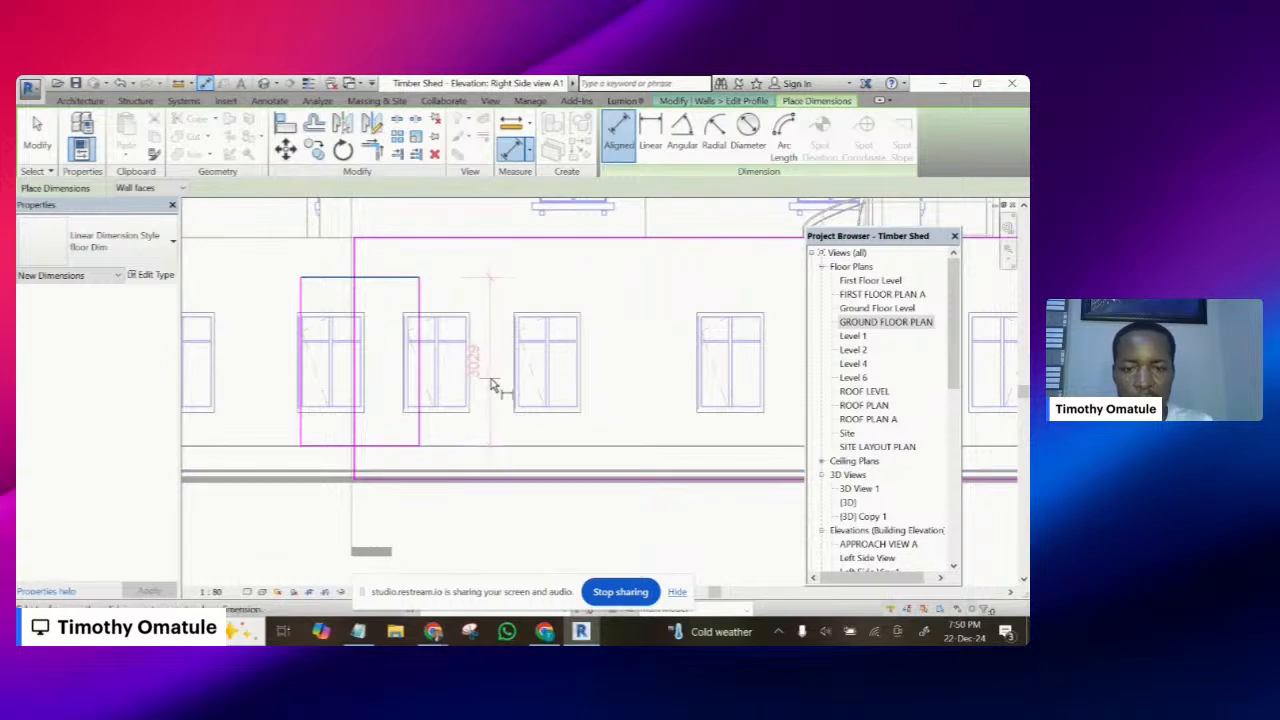
pyautogui.click(490, 378)
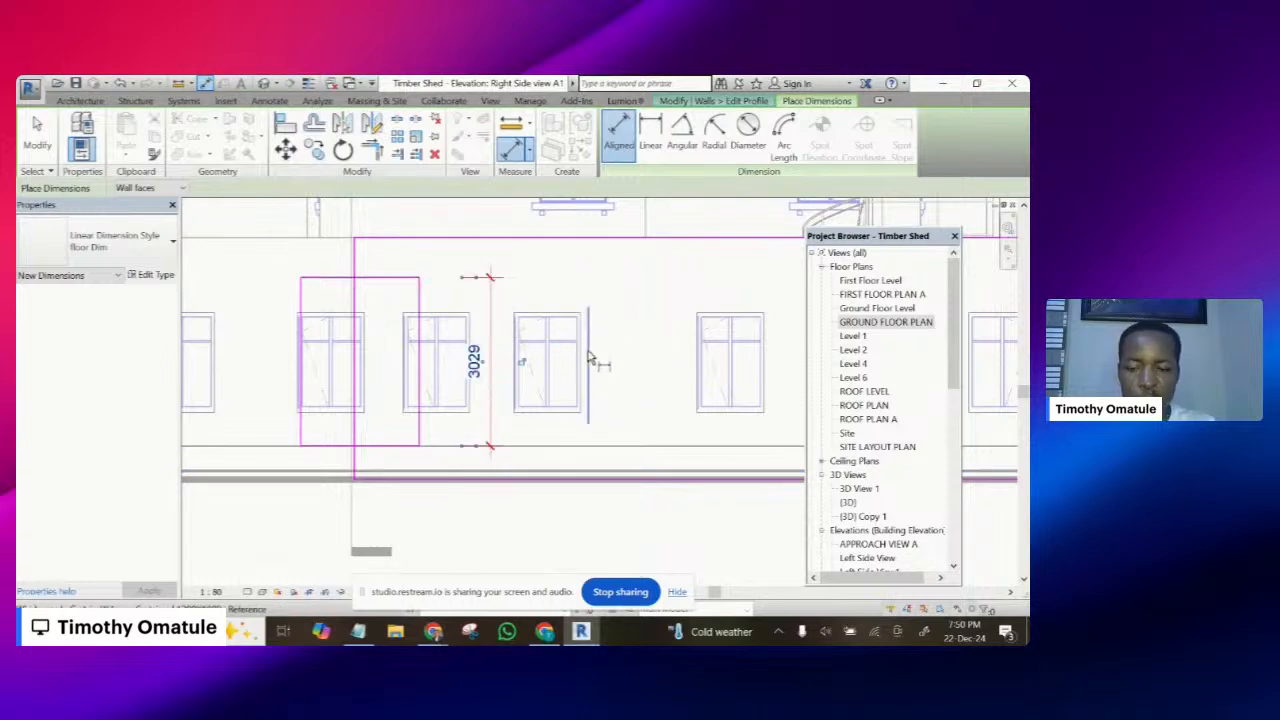
pyautogui.press('Escape')
pyautogui.press('Escape')
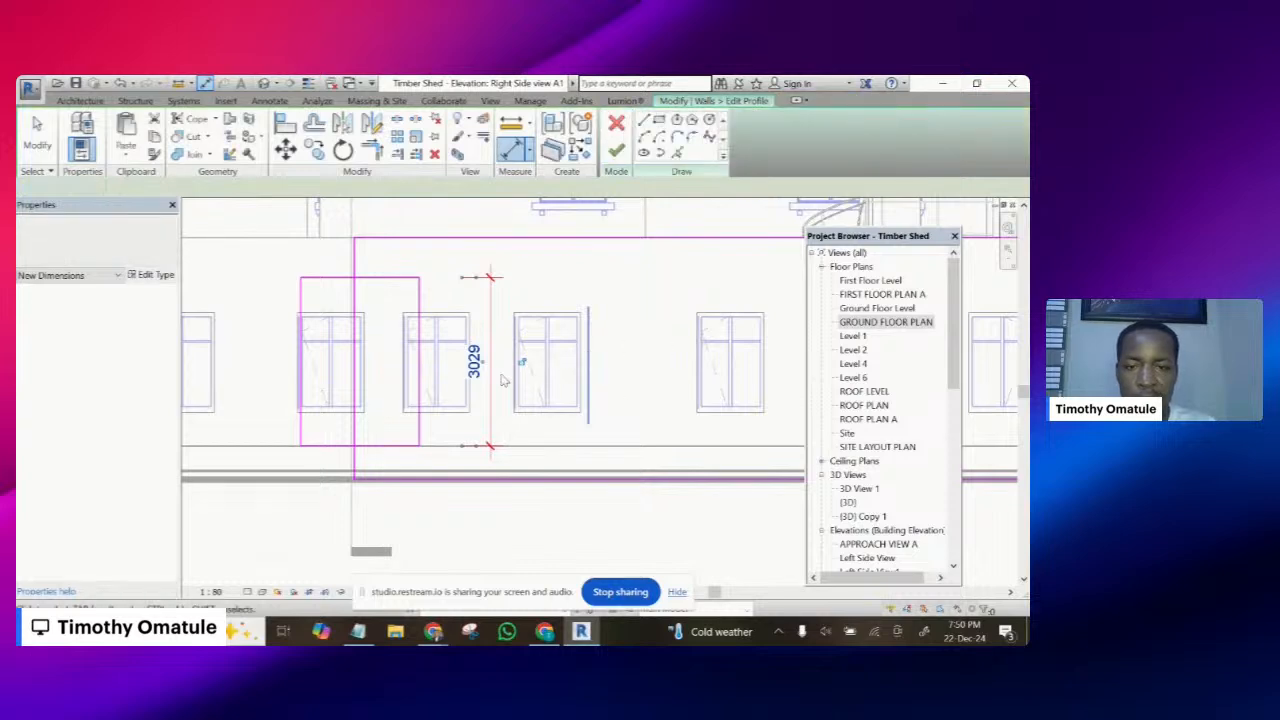
pyautogui.click(372, 283)
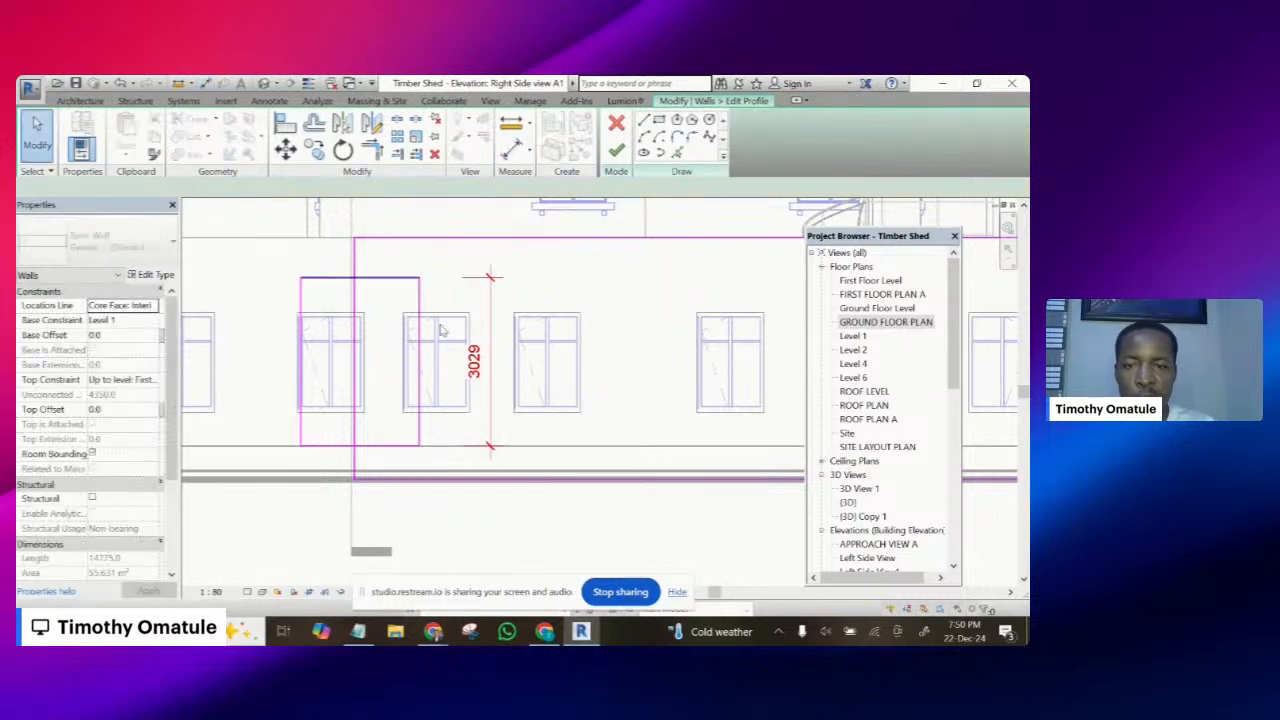
pyautogui.click(474, 360)
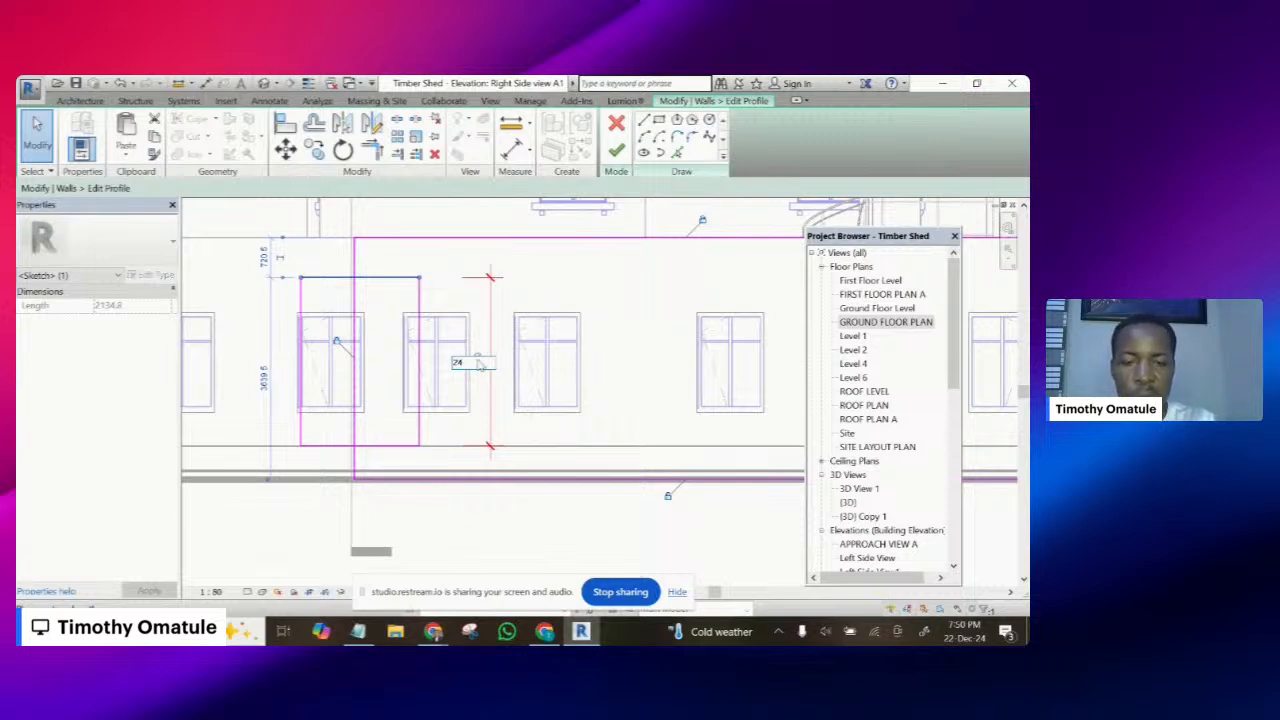
pyautogui.write('2400')
pyautogui.press('Return')
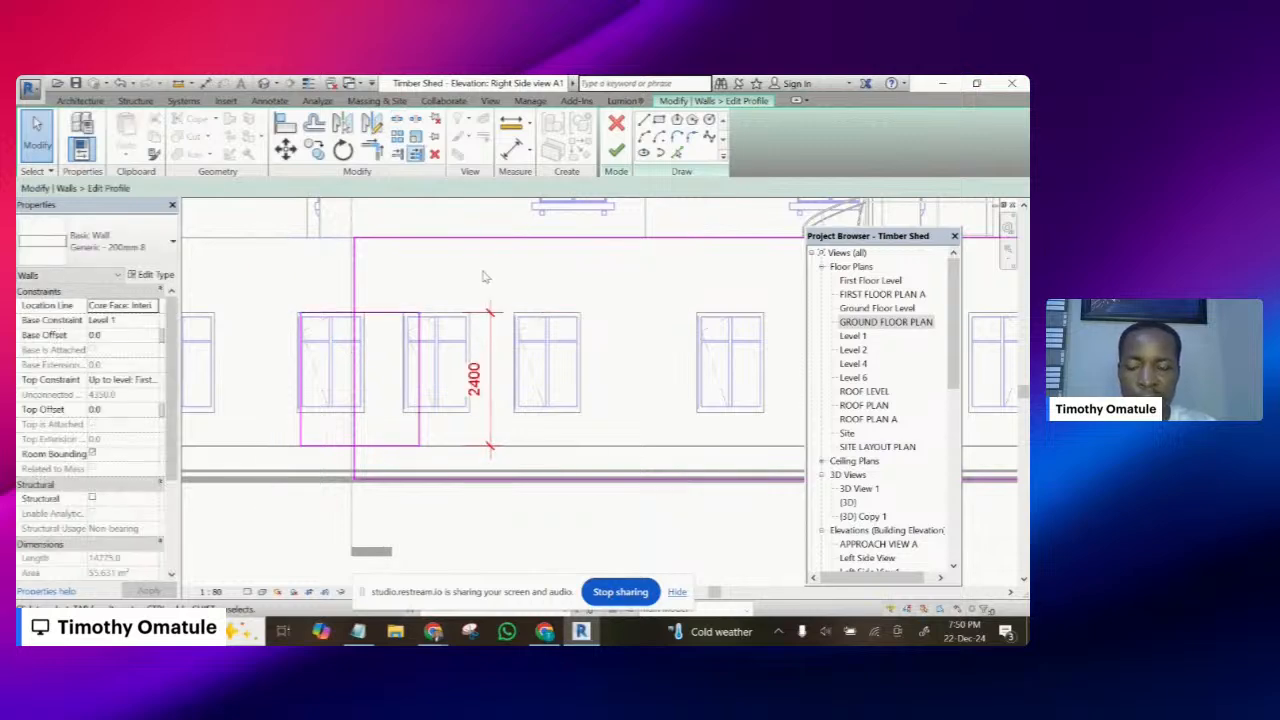
# - Split the wall profile's vertical end line and trim its two parts to the opening's top and bottom edges
pyautogui.press('s')
pyautogui.press('l')
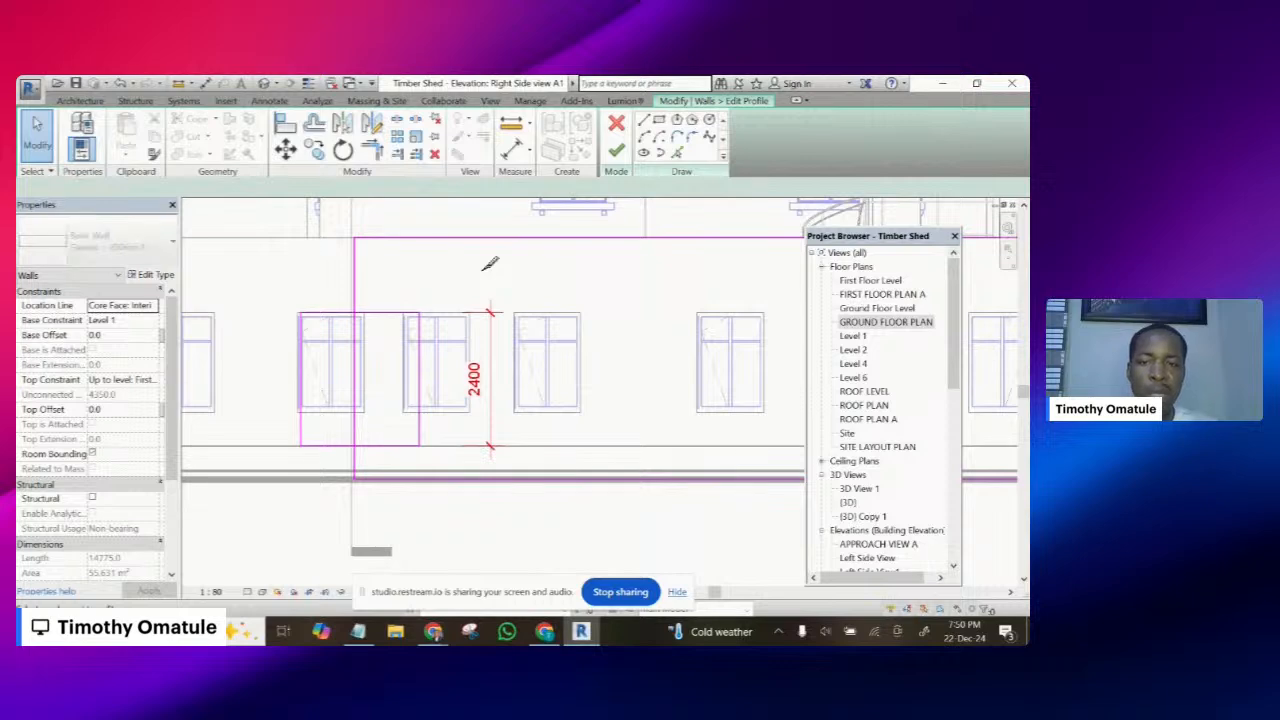
pyautogui.scroll(2, 360, 328)
pyautogui.click(353, 330)
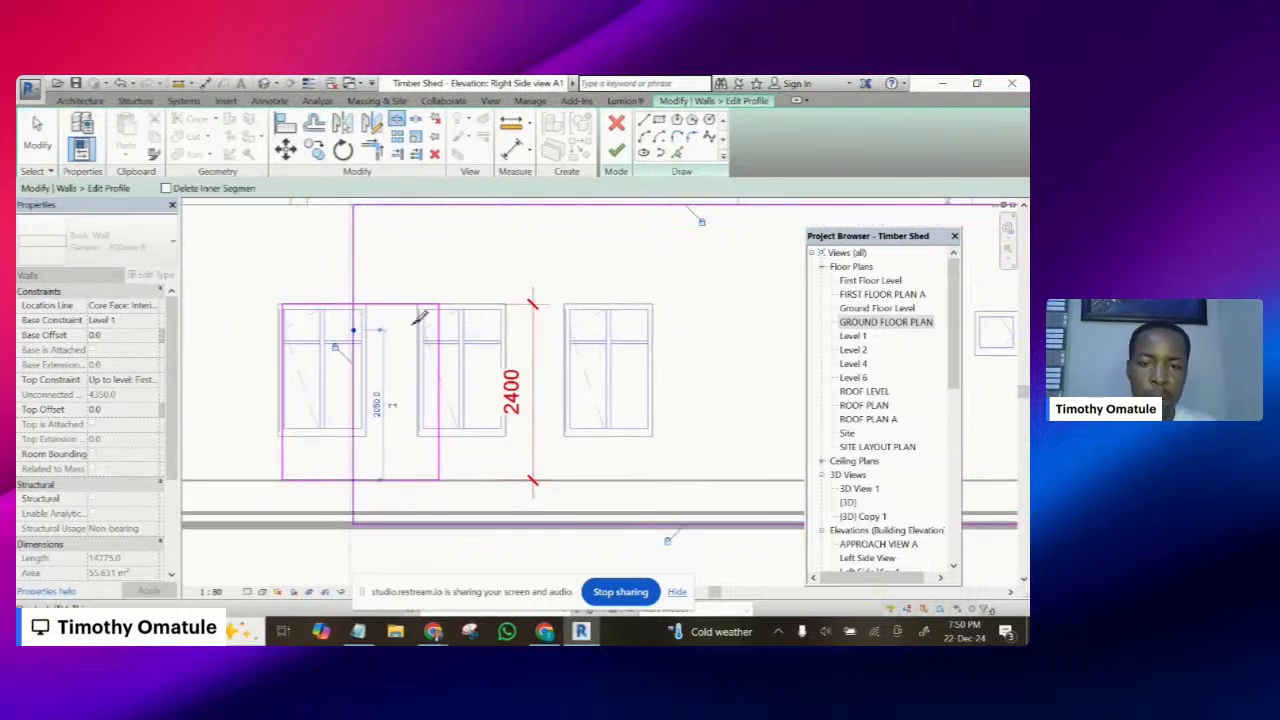
pyautogui.press('t')
pyautogui.press('r')
pyautogui.click(354, 238)
pyautogui.click(403, 304)
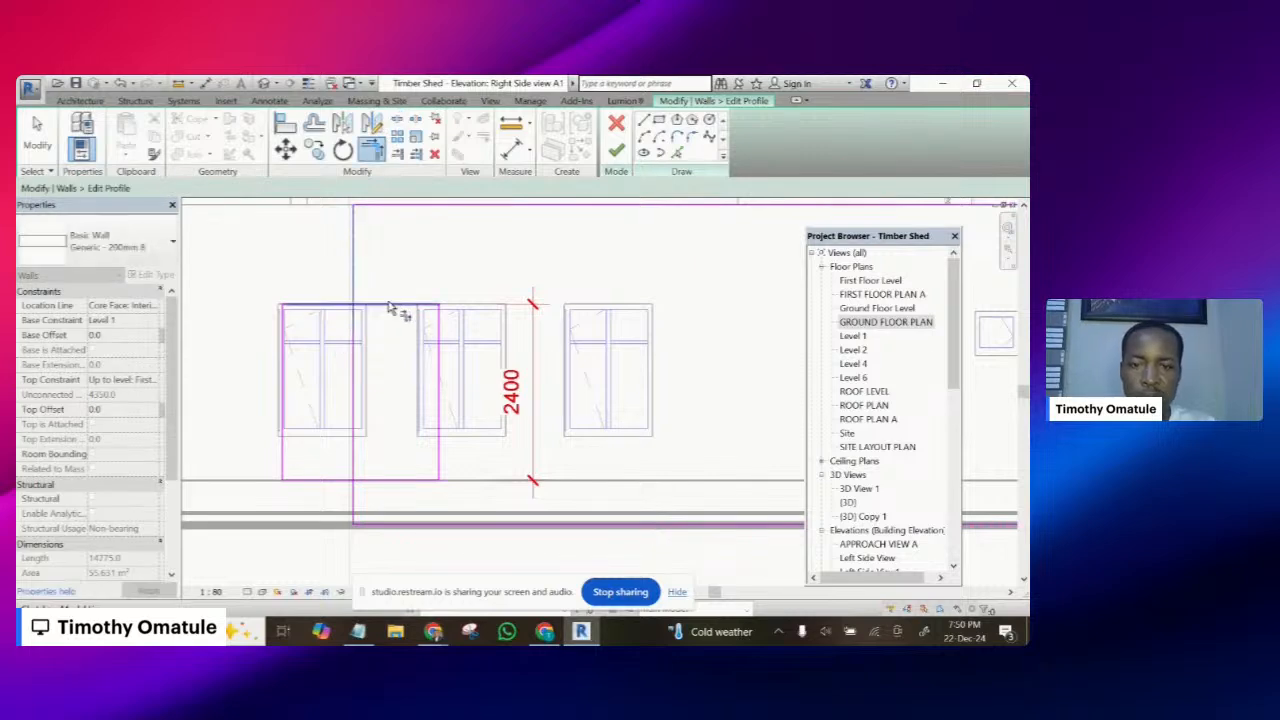
pyautogui.click(378, 481)
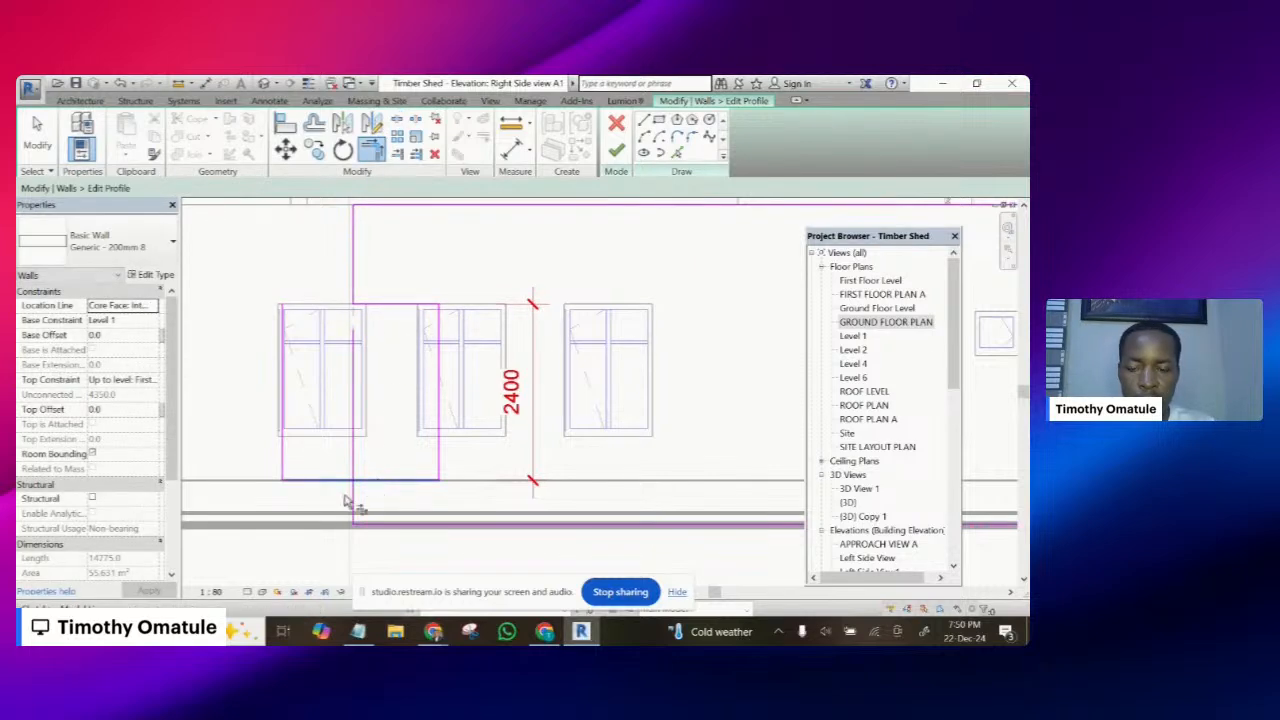
pyautogui.click(352, 504)
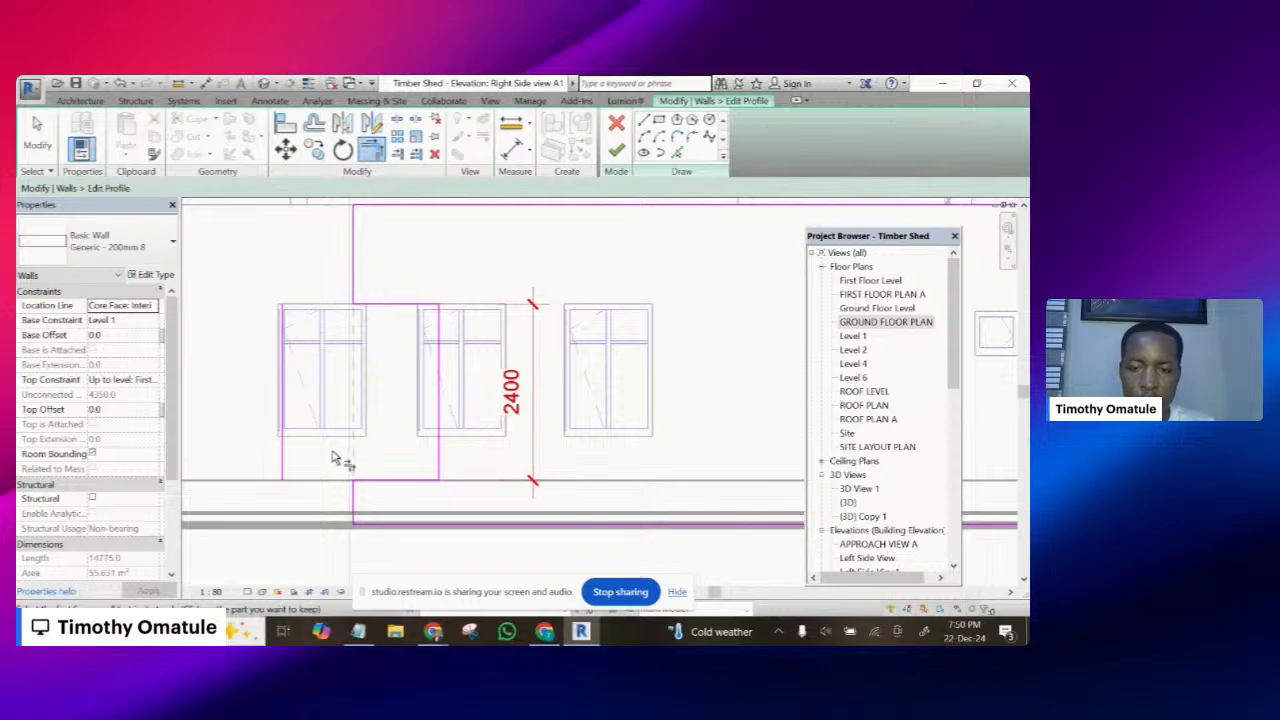
pyautogui.press('Escape')
# - Delete the rectangle's leftover vertical line outside the wall profile and the 2400 height dimension
pyautogui.click(283, 400)
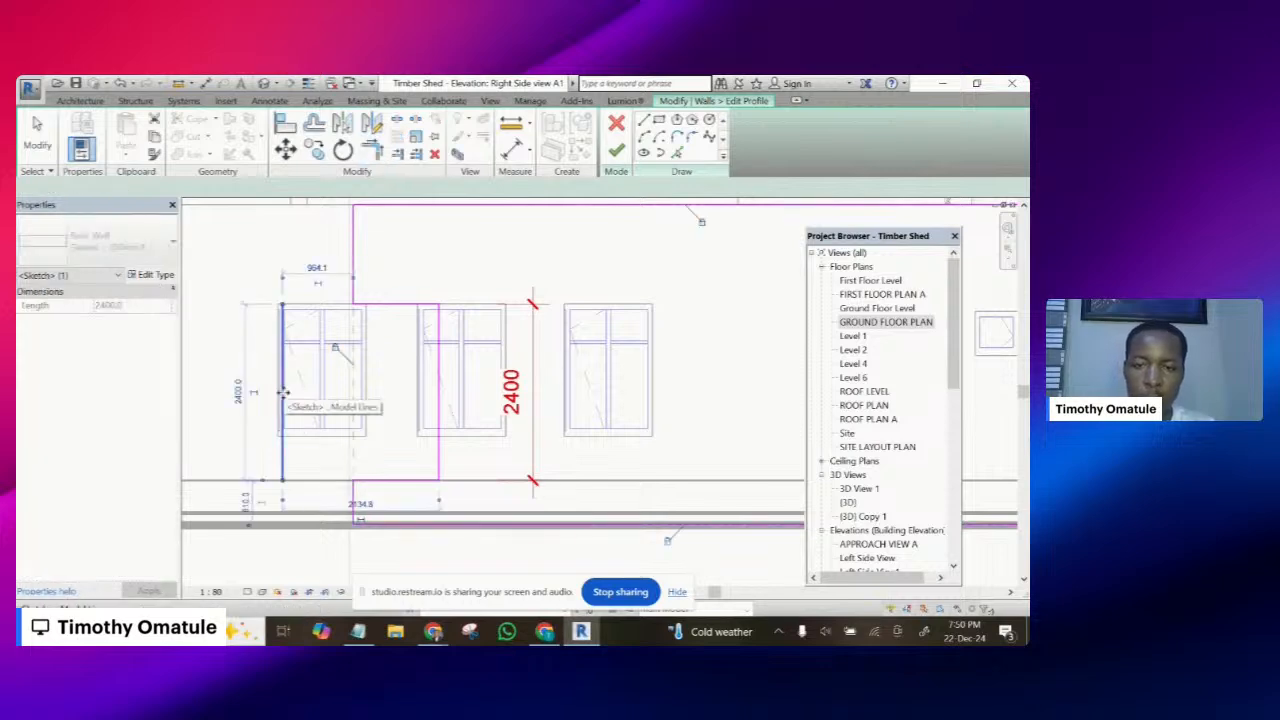
pyautogui.press('Delete')
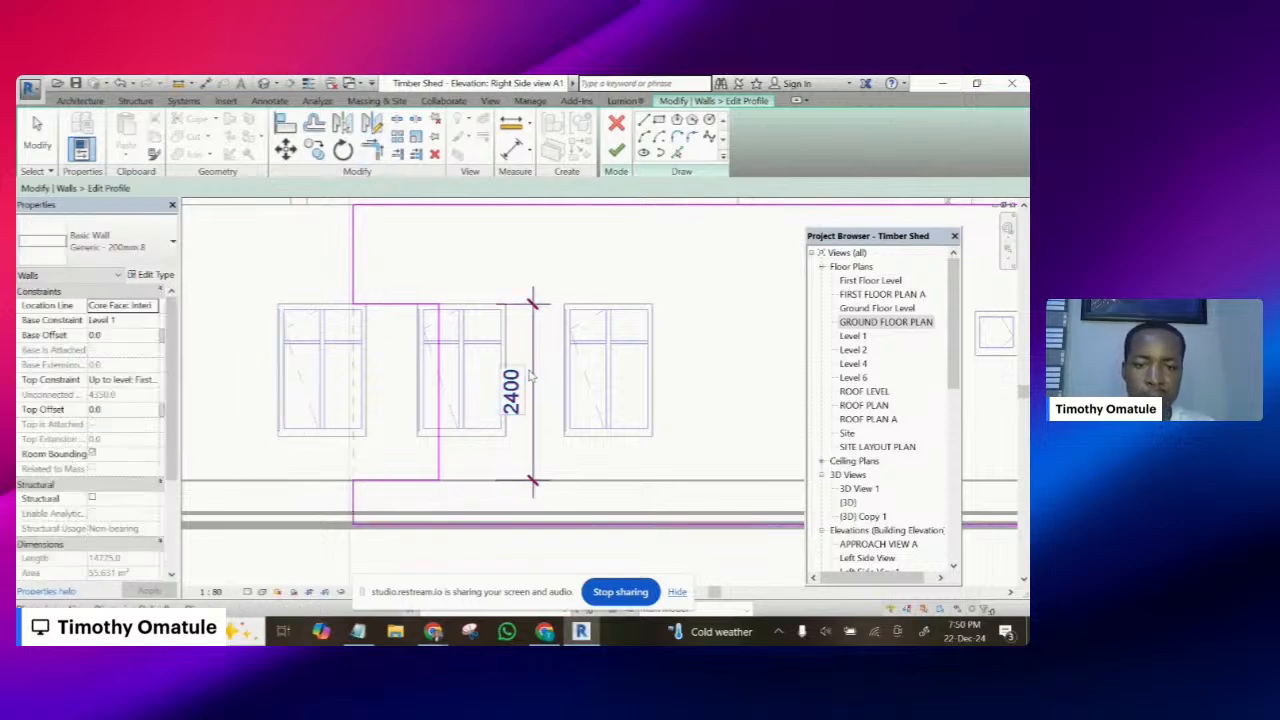
pyautogui.click(535, 376)
pyautogui.press('Escape')
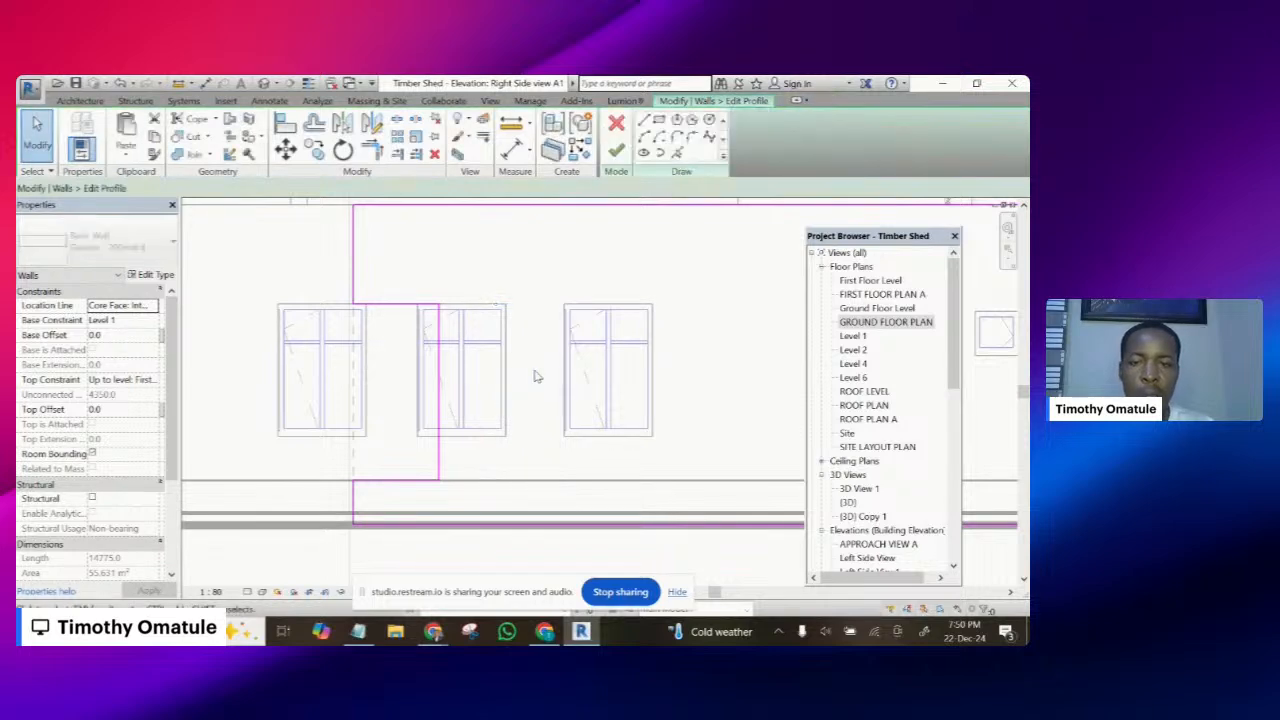
# - Finish the side wall's profile edit with the opening notched into its end
pyautogui.scroll(-3, 484, 298)
pyautogui.scroll(2, 474, 317)
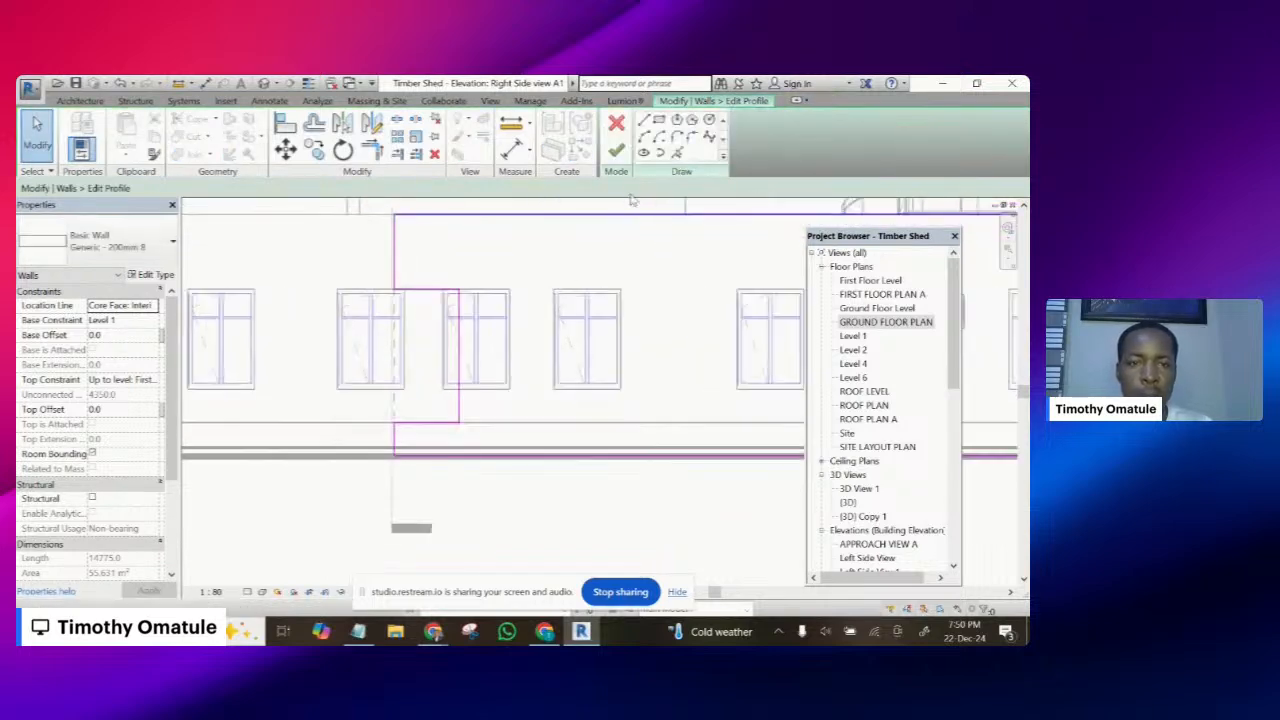
pyautogui.click(617, 151)
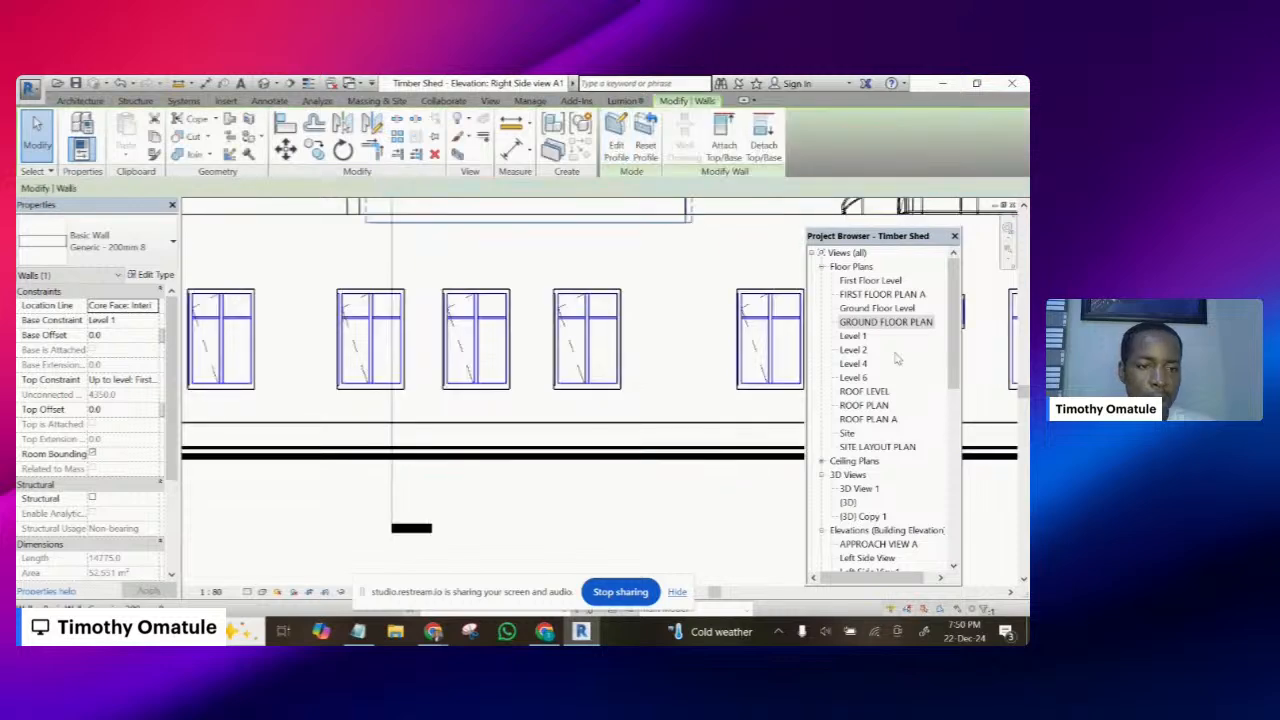
# - In the GROUND FLOOR PLAN view, pull the side wall's cut end at the Verandah back flush with the window wall
pyautogui.doubleClick(886, 322)
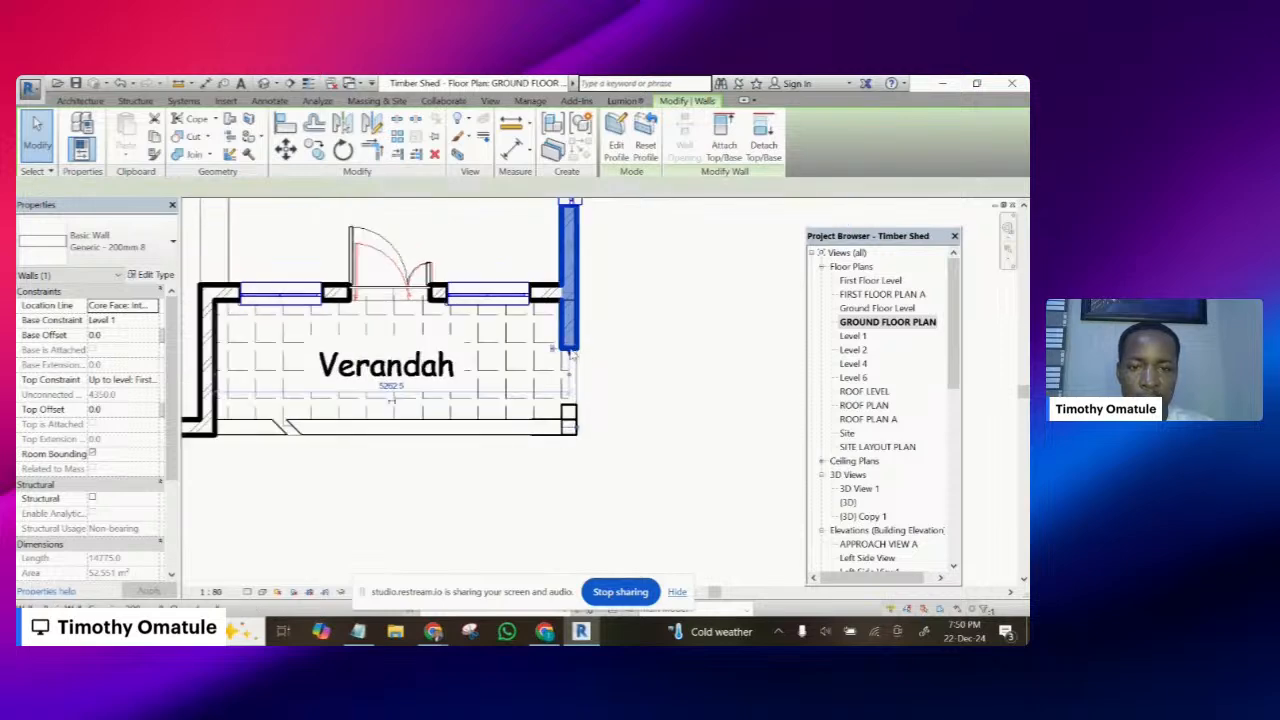
pyautogui.scroll(1, 570, 352)
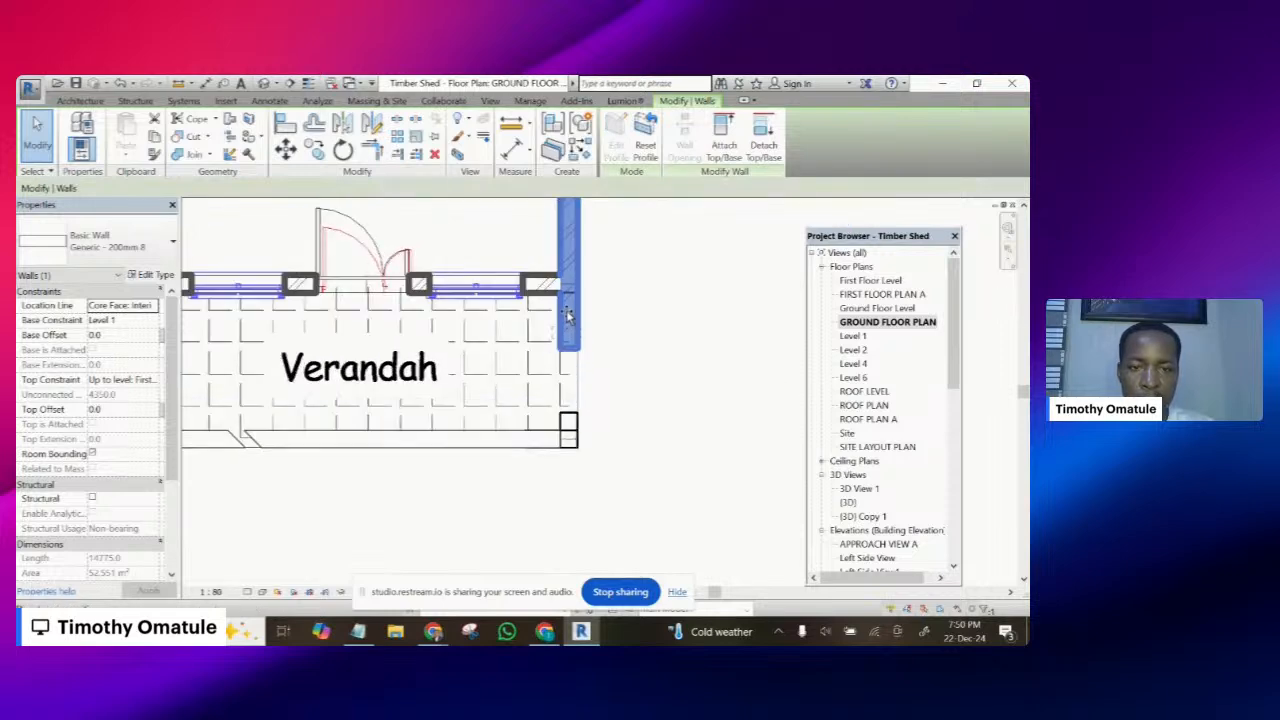
pyautogui.moveTo(568, 303); pyautogui.dragTo(568, 298)
pyautogui.click(651, 338)
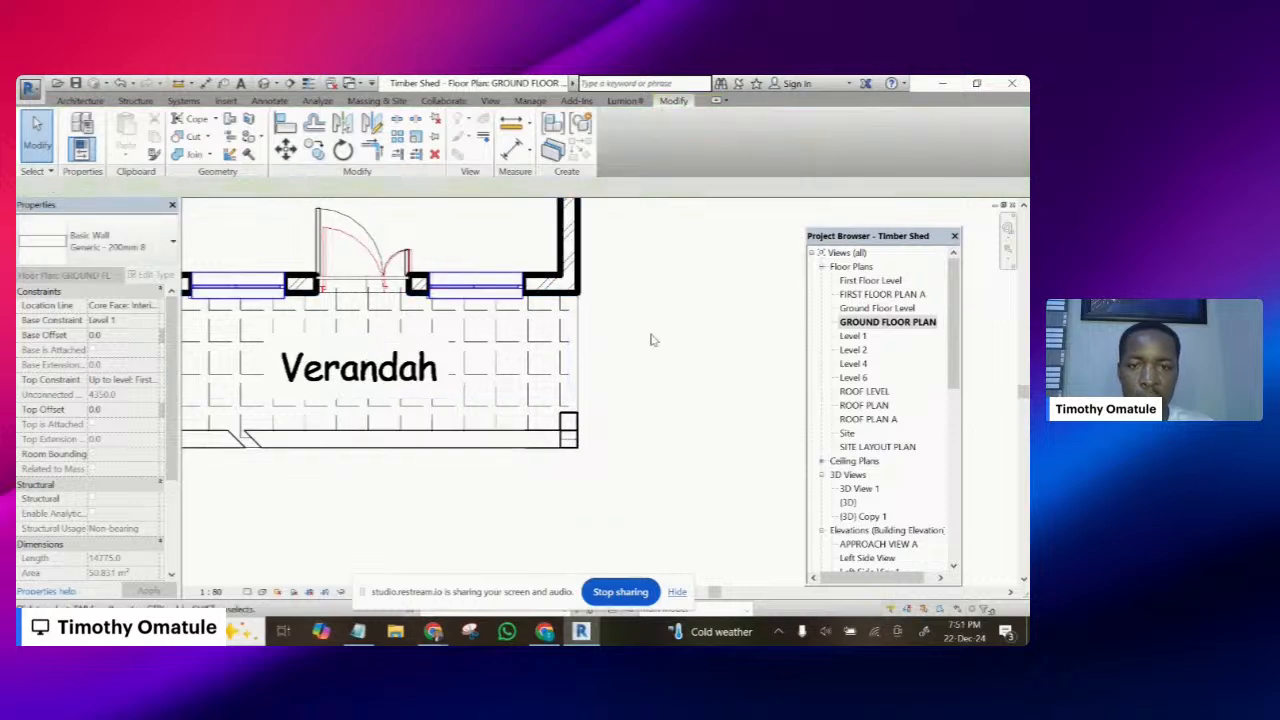
# - Start editing the profile of the outer wall in front of the Entrance in the APPROACH VIEW A elevation
pyautogui.scroll(-2, 602, 379)
pyautogui.scroll(-5, 600, 380)
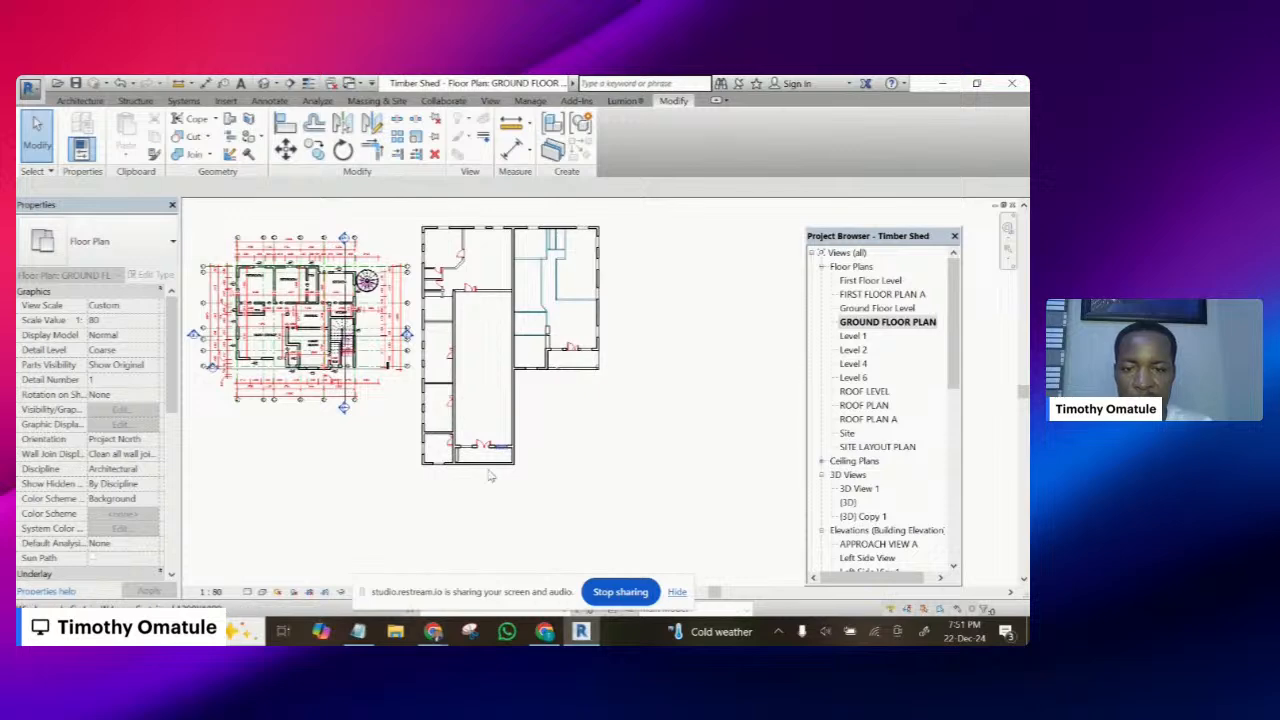
pyautogui.scroll(5, 490, 477)
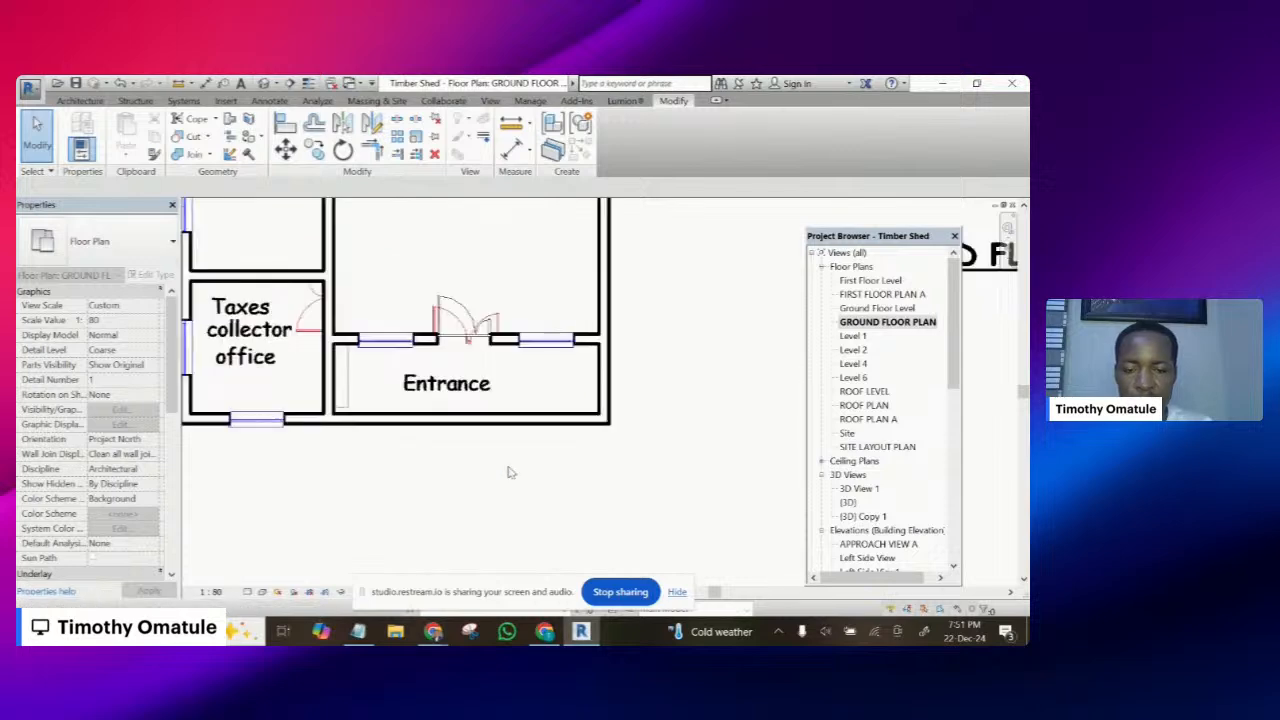
pyautogui.scroll(-4, 488, 424)
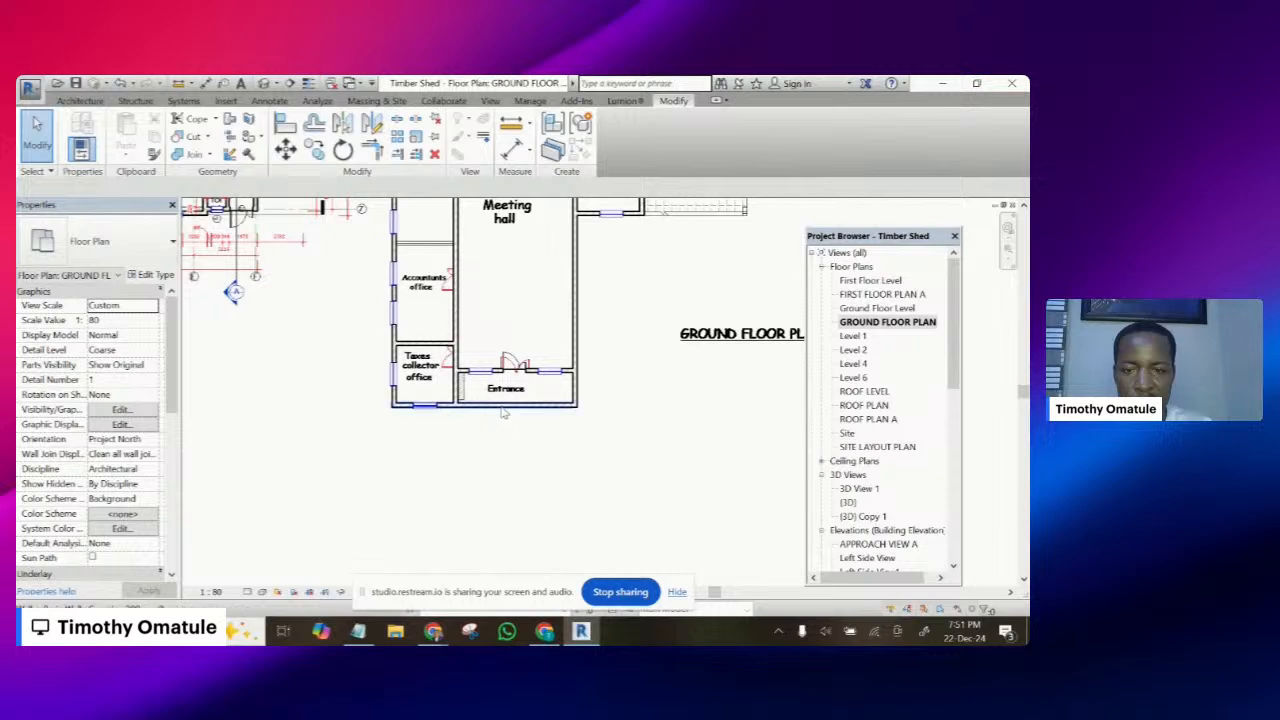
pyautogui.click(506, 408)
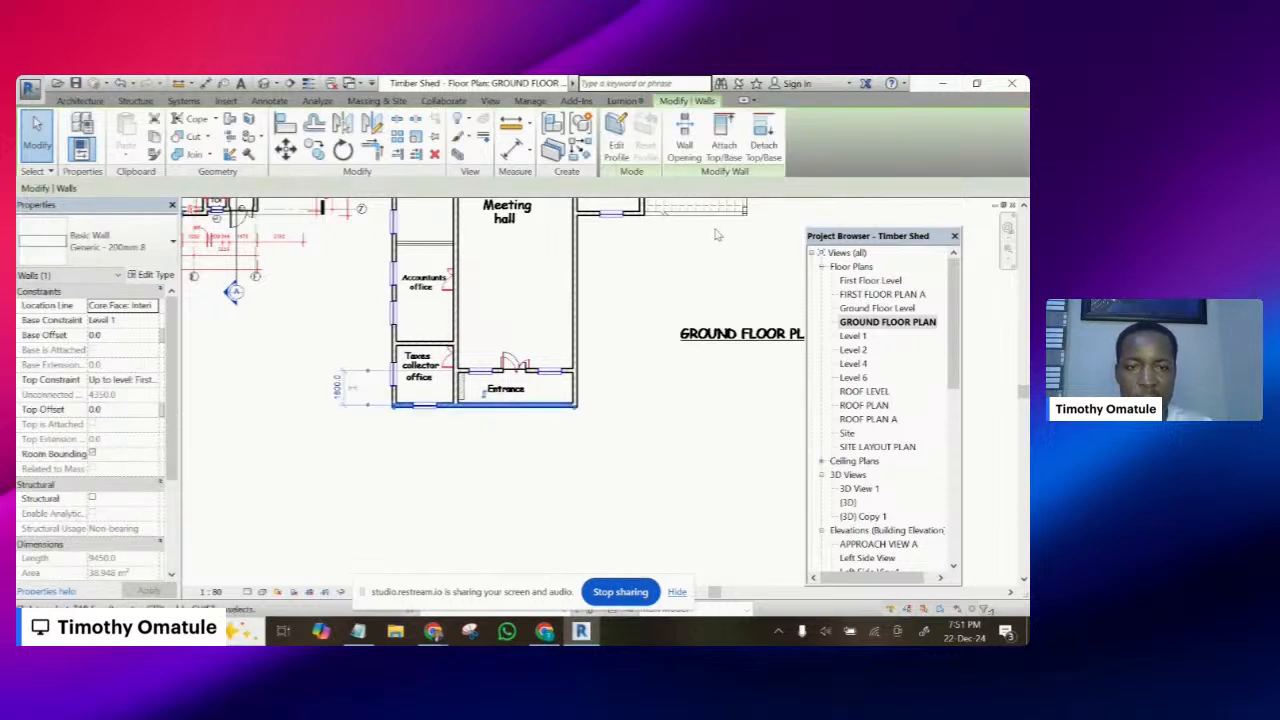
pyautogui.click(617, 146)
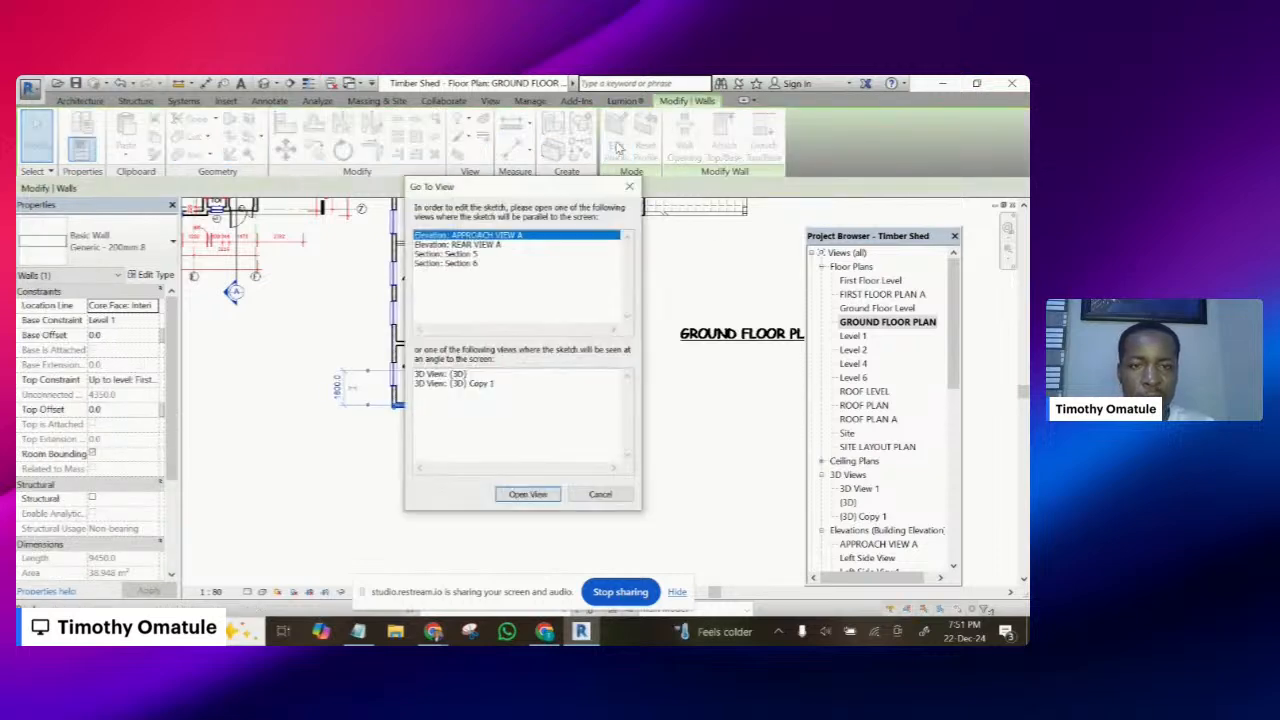
pyautogui.doubleClick(491, 237)
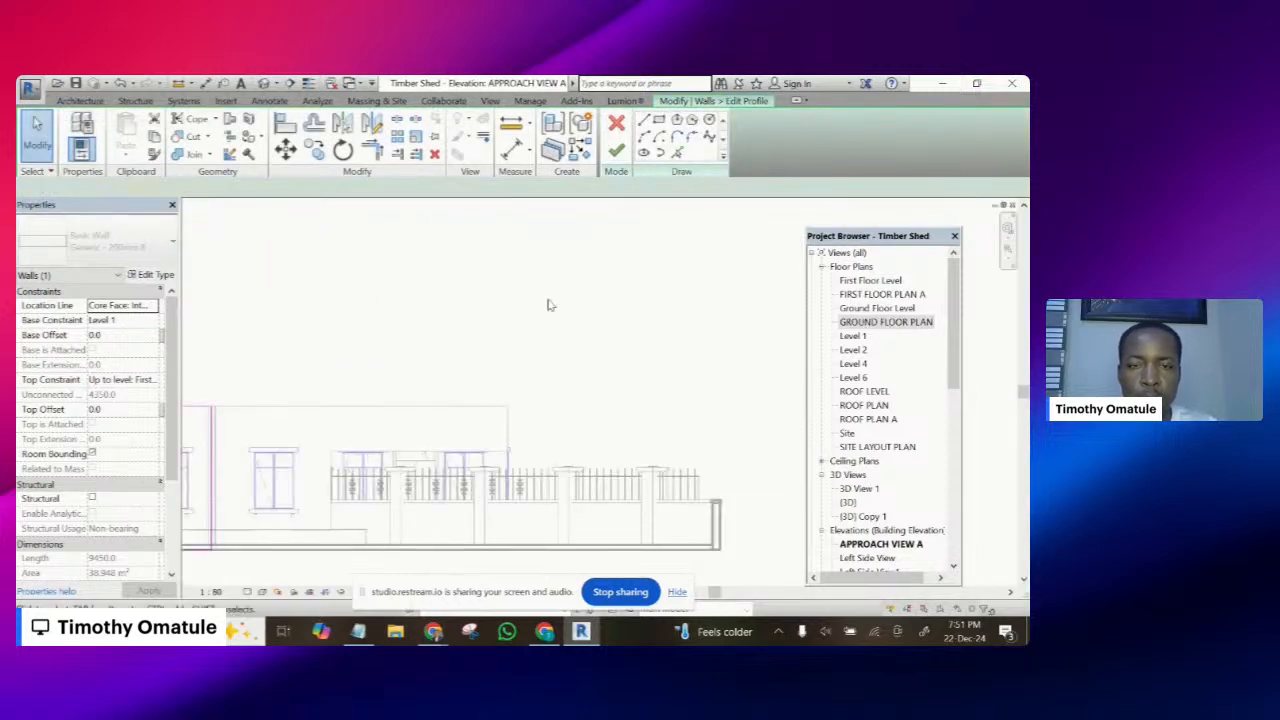
# - Sketch a rectangle about 6300 mm wide across the entrance and past the wall's end, and raise its bottom edge to the floor line
pyautogui.scroll(-2, 480, 442)
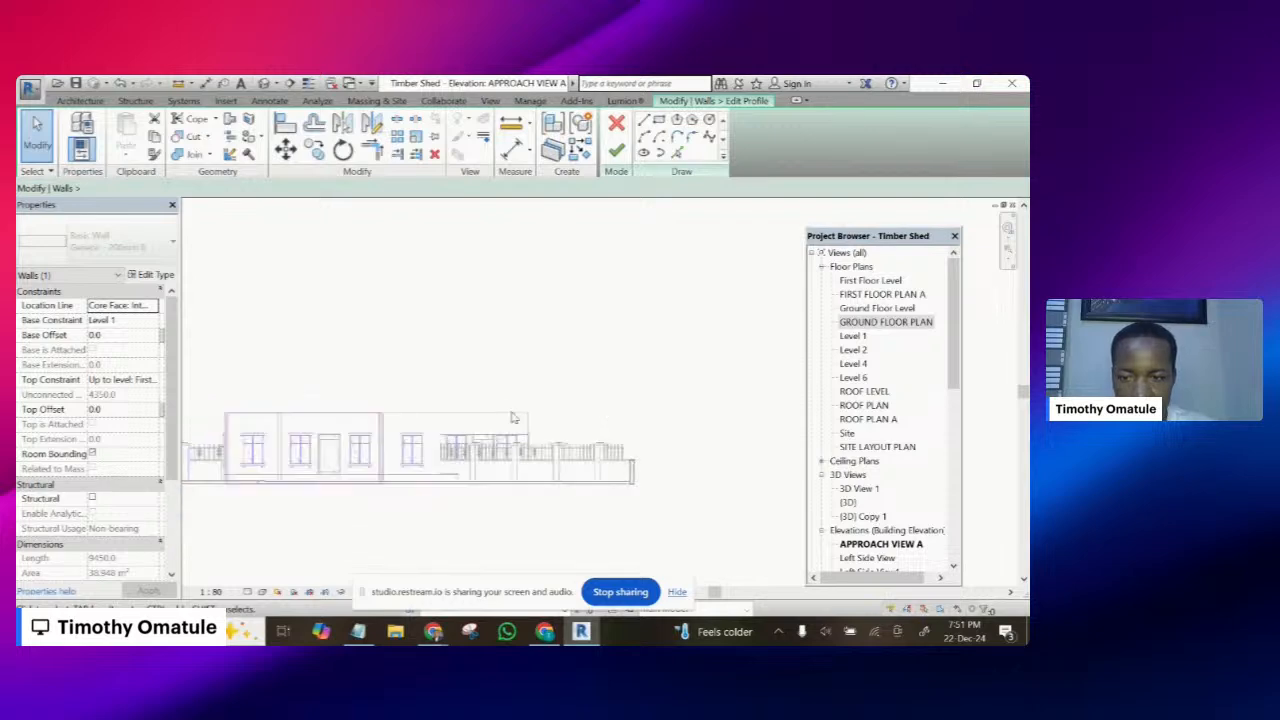
pyautogui.scroll(3, 347, 461)
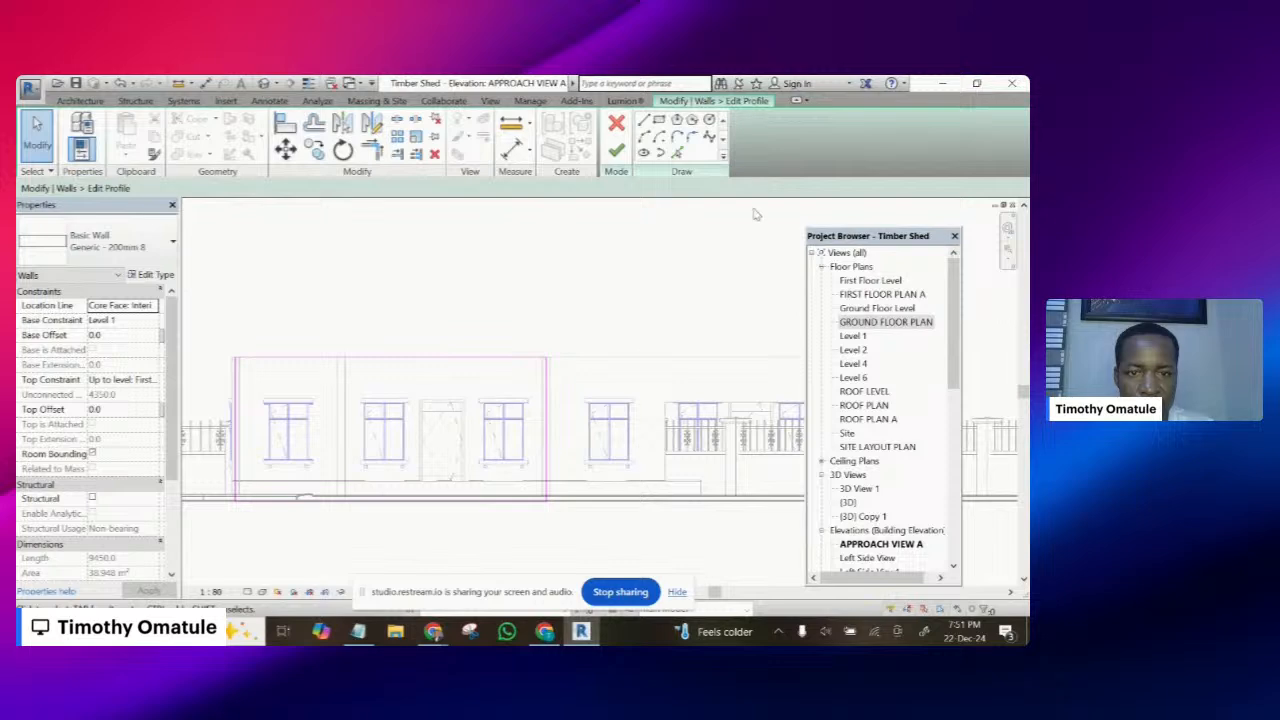
pyautogui.click(659, 120)
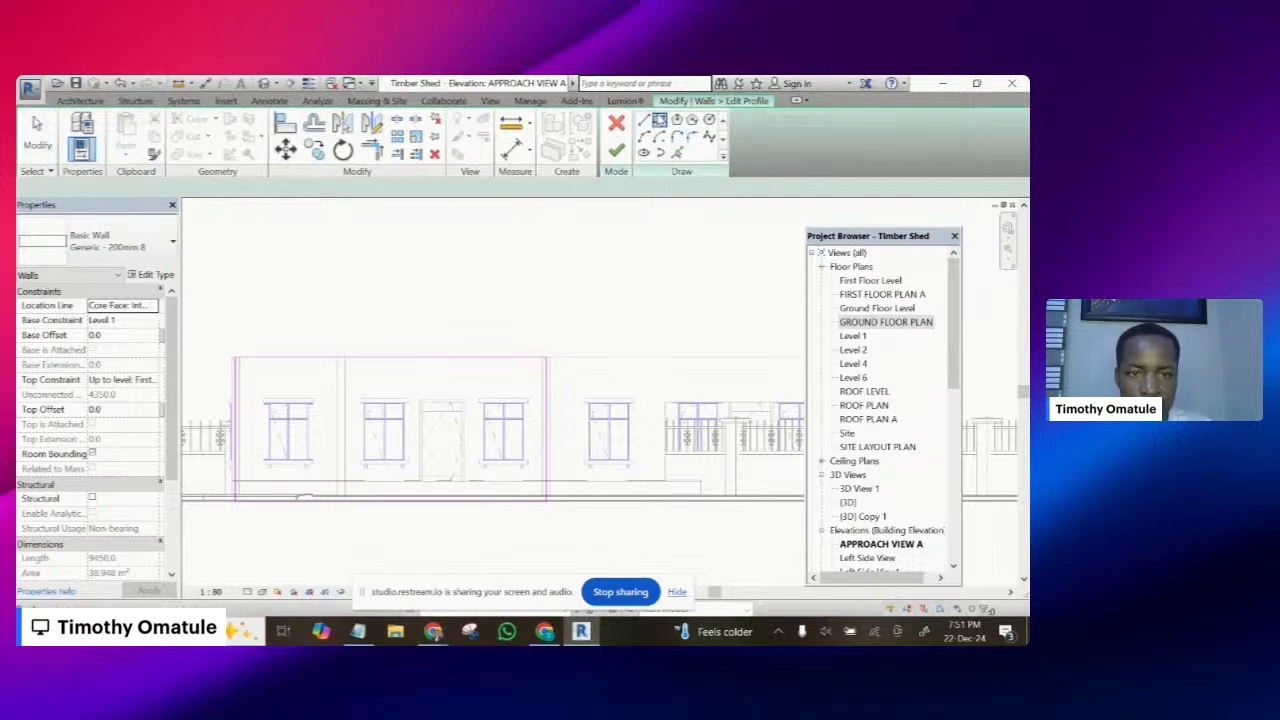
pyautogui.click(365, 383)
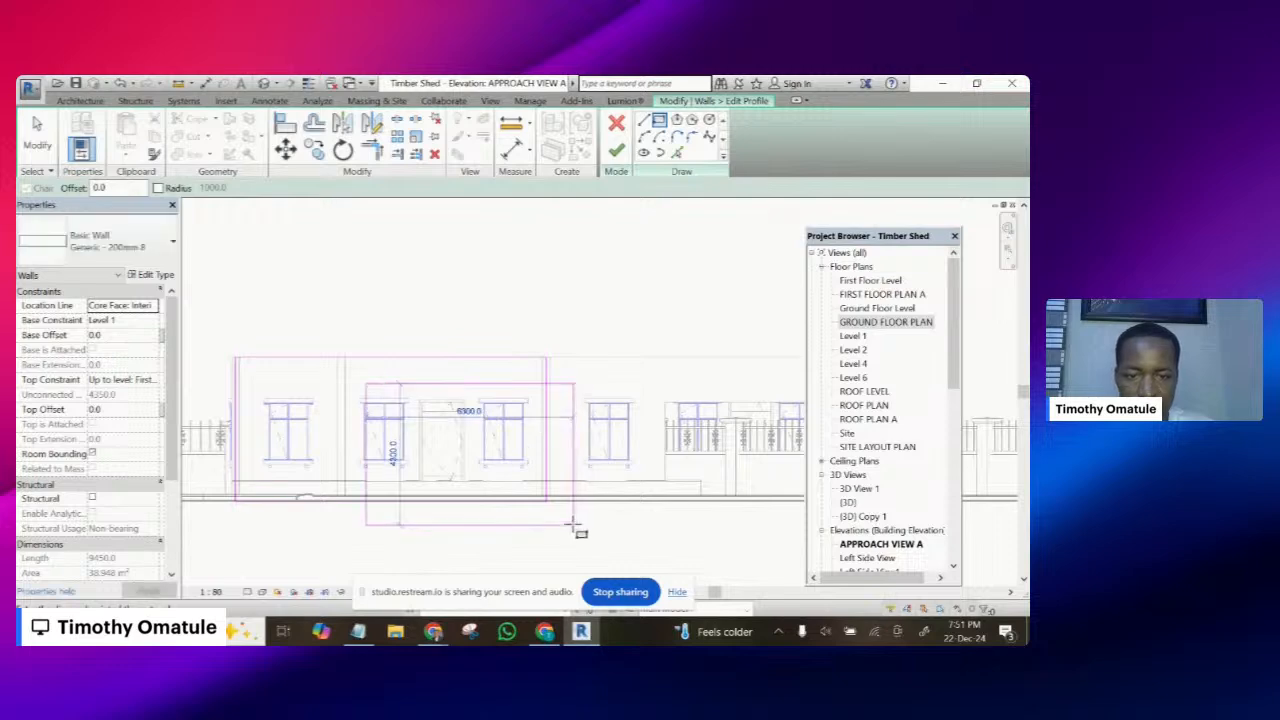
pyautogui.click(573, 523)
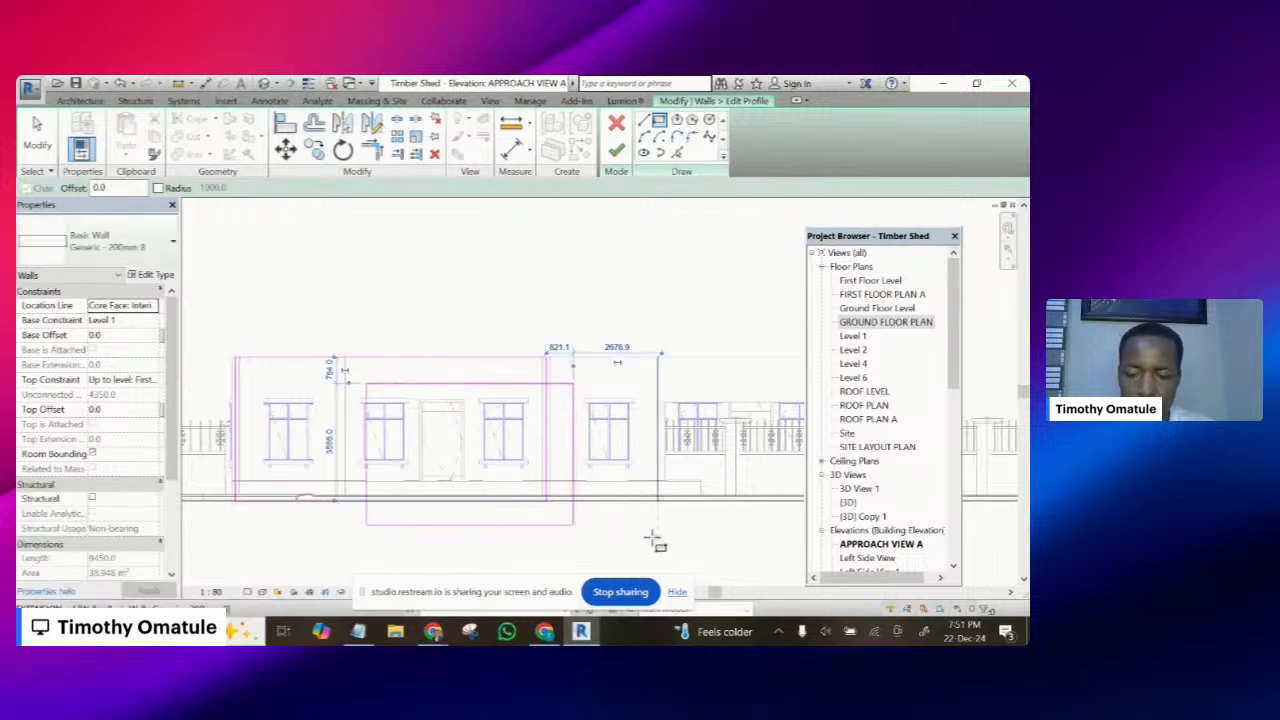
pyautogui.press('Escape')
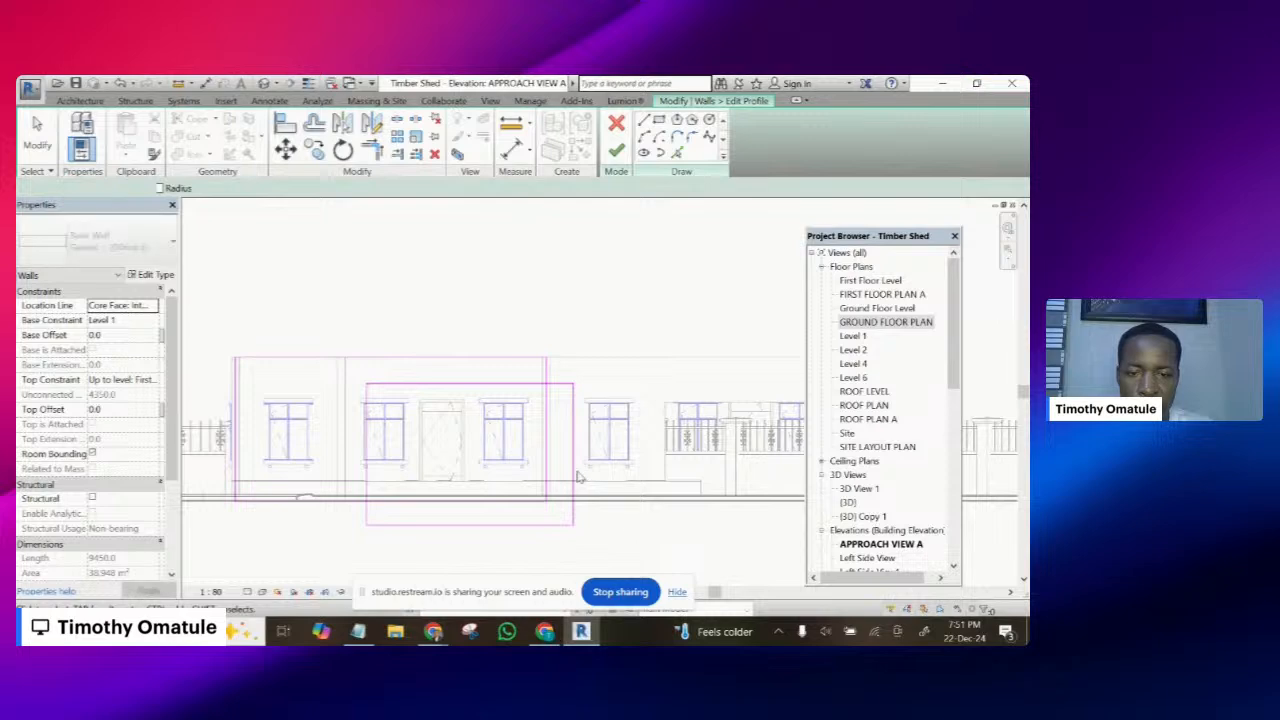
pyautogui.scroll(1, 503, 530)
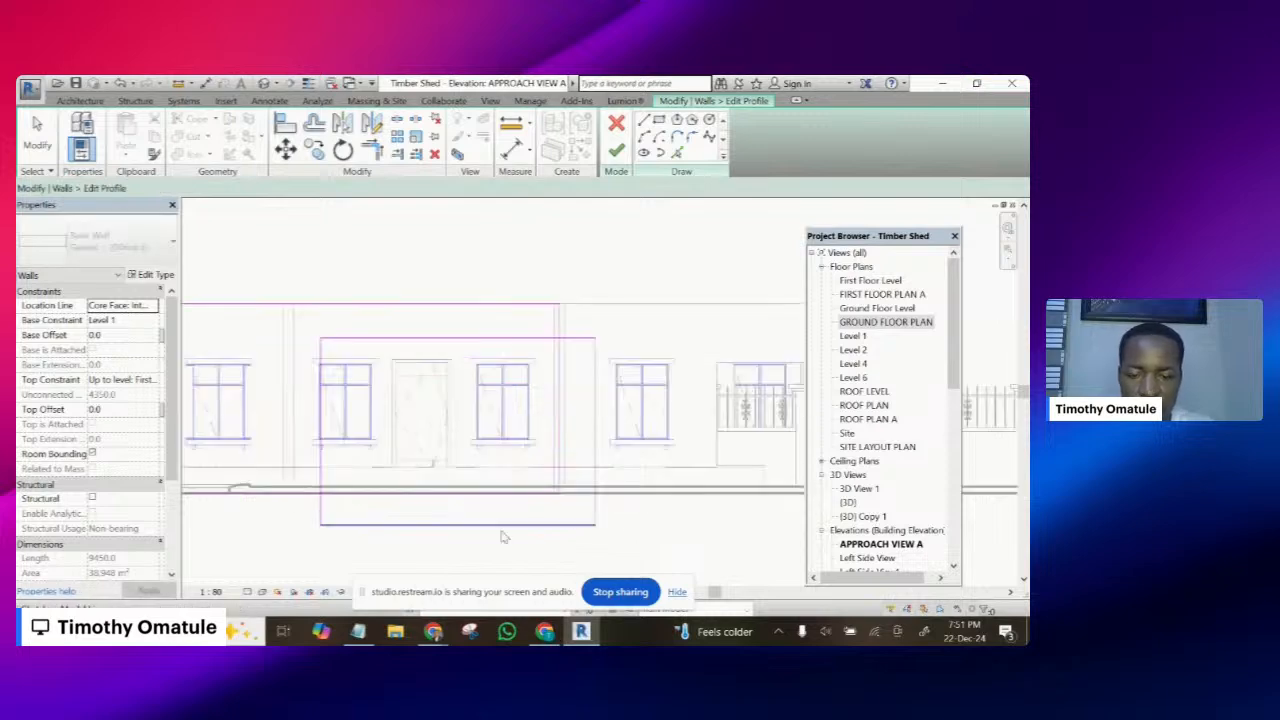
pyautogui.moveTo(500, 528)
pyautogui.mouseDown()
pyautogui.moveTo(491, 449)
pyautogui.moveTo(500, 466)
pyautogui.mouseUp()
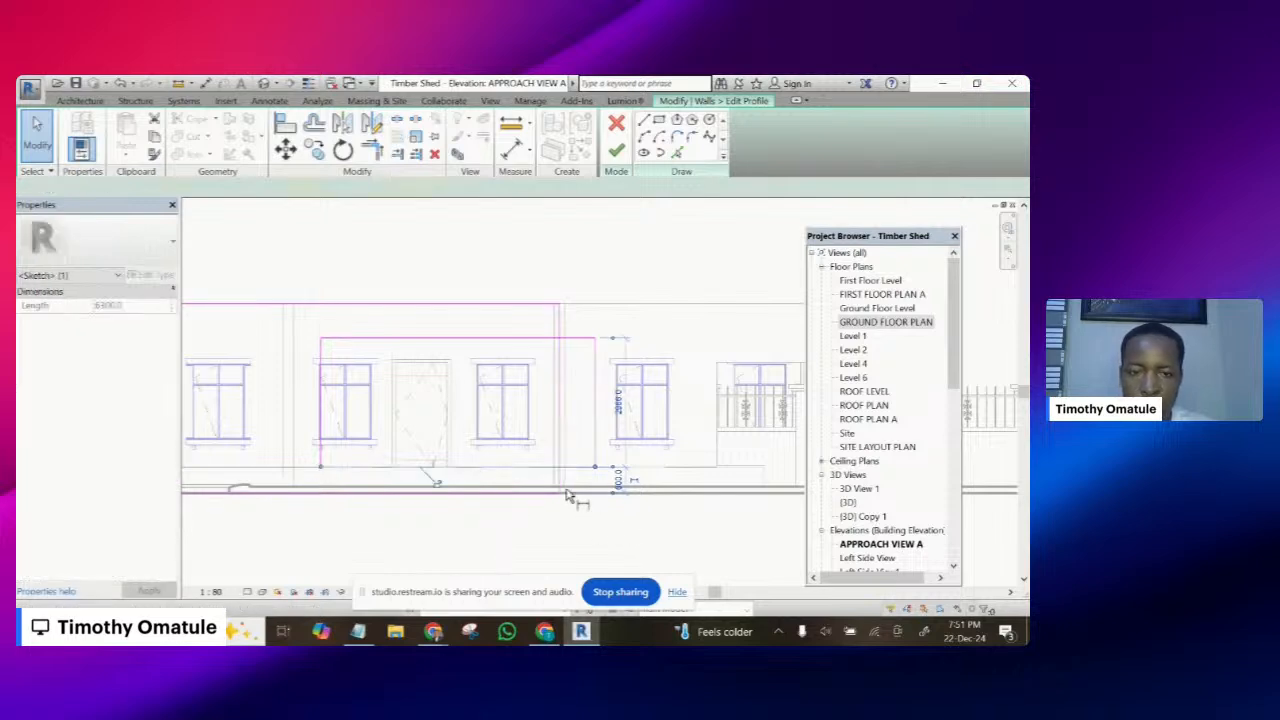
# - Dimension the entrance rectangle's height between its top edge and the floor line
pyautogui.press('d')
pyautogui.press('i')
pyautogui.click(575, 341)
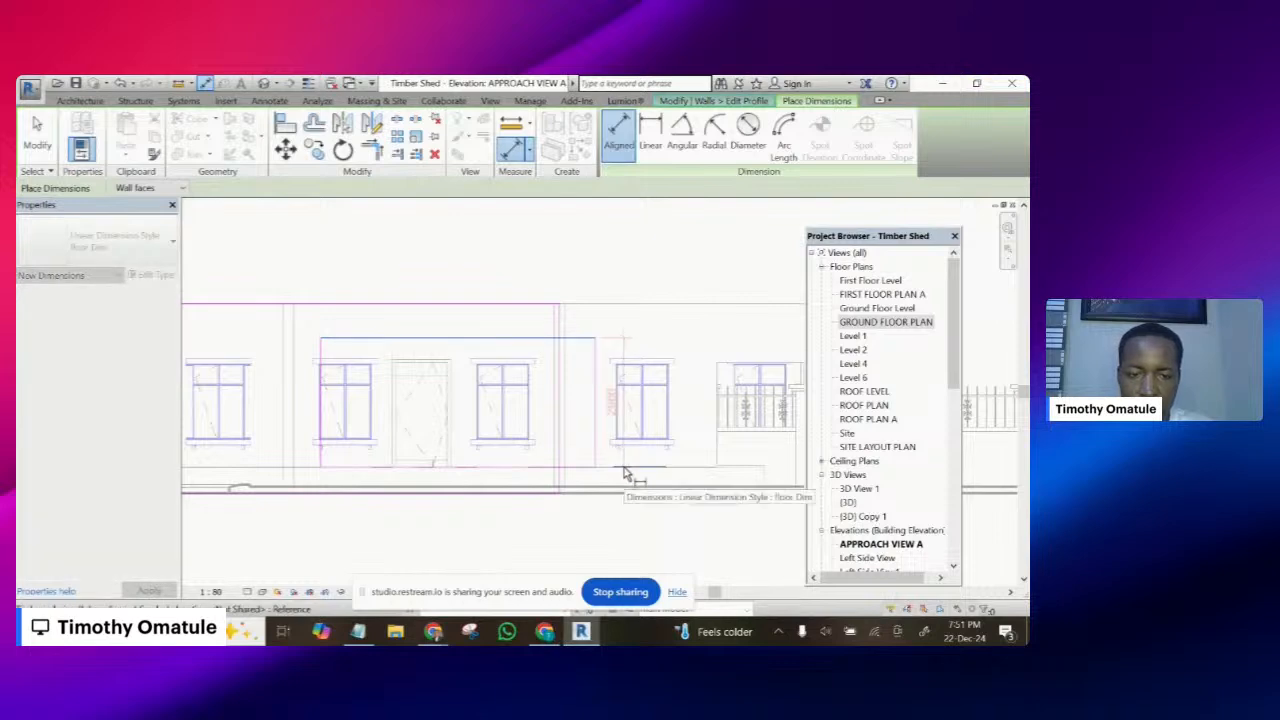
pyautogui.click(624, 472)
pyautogui.click(700, 342)
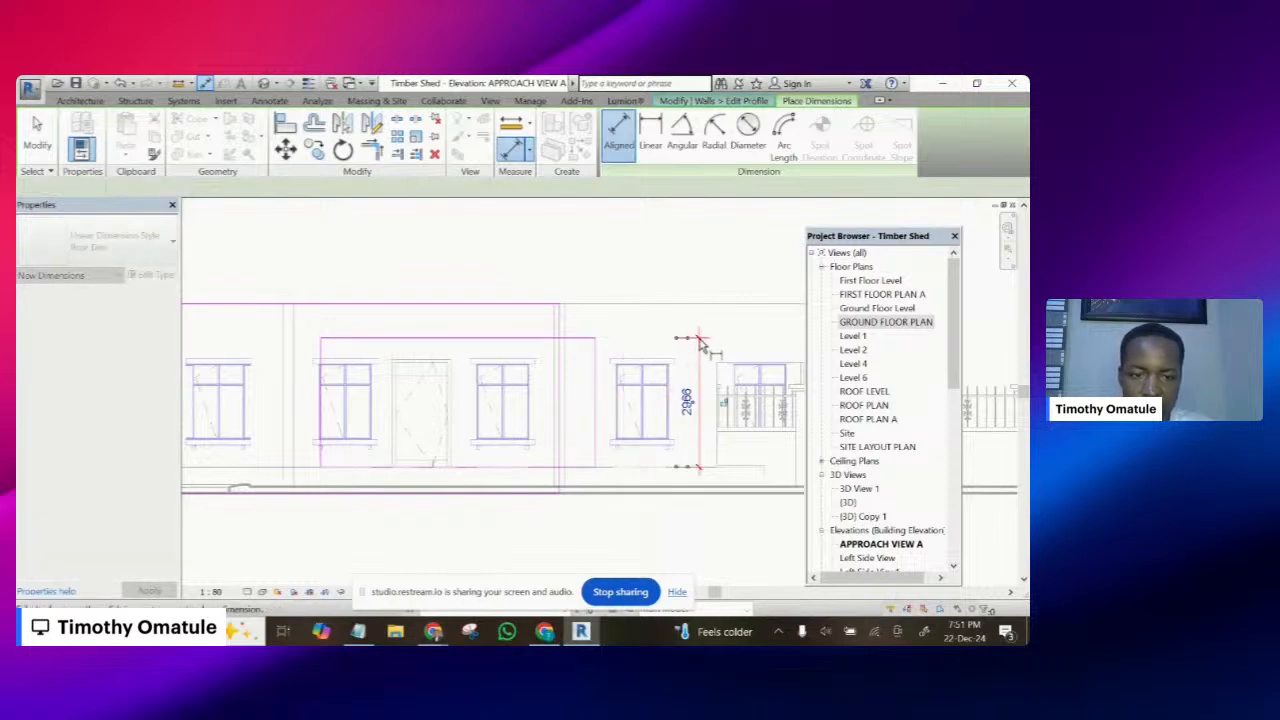
# - Set the entrance rectangle's height above the floor line to 2400 mm, and delete the dimension used for it
pyautogui.press('Escape')
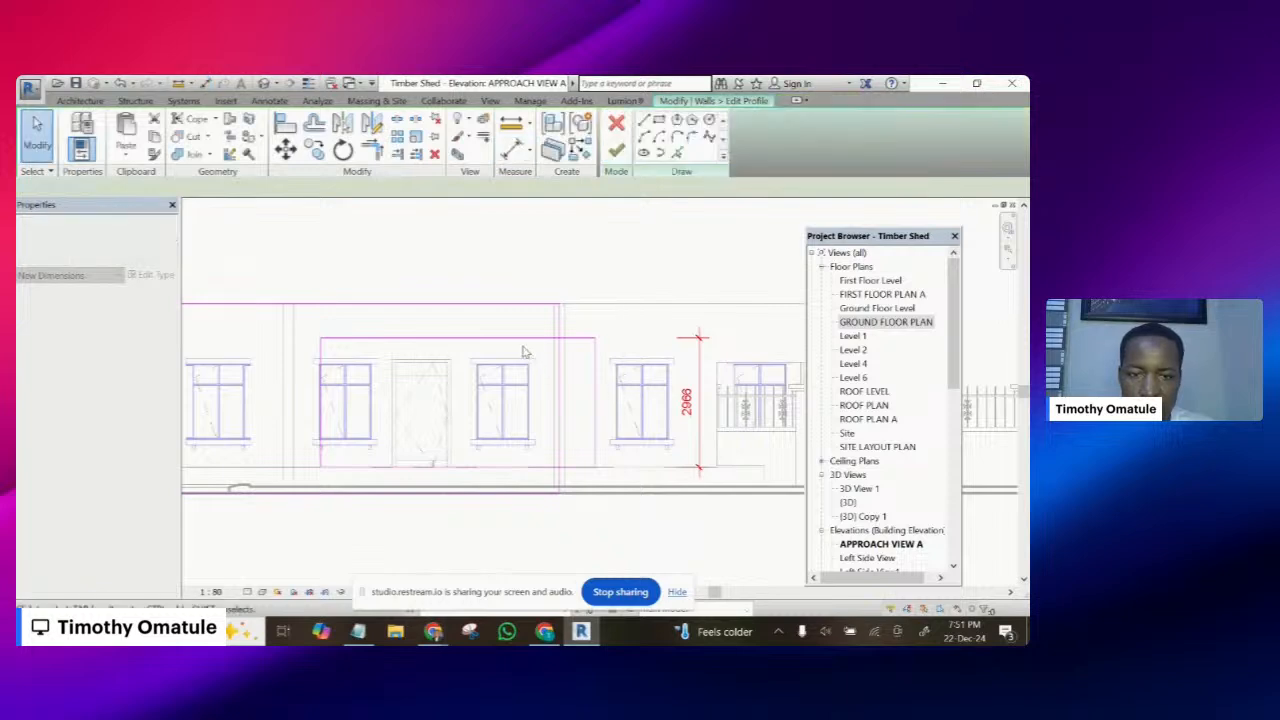
pyautogui.click(523, 340)
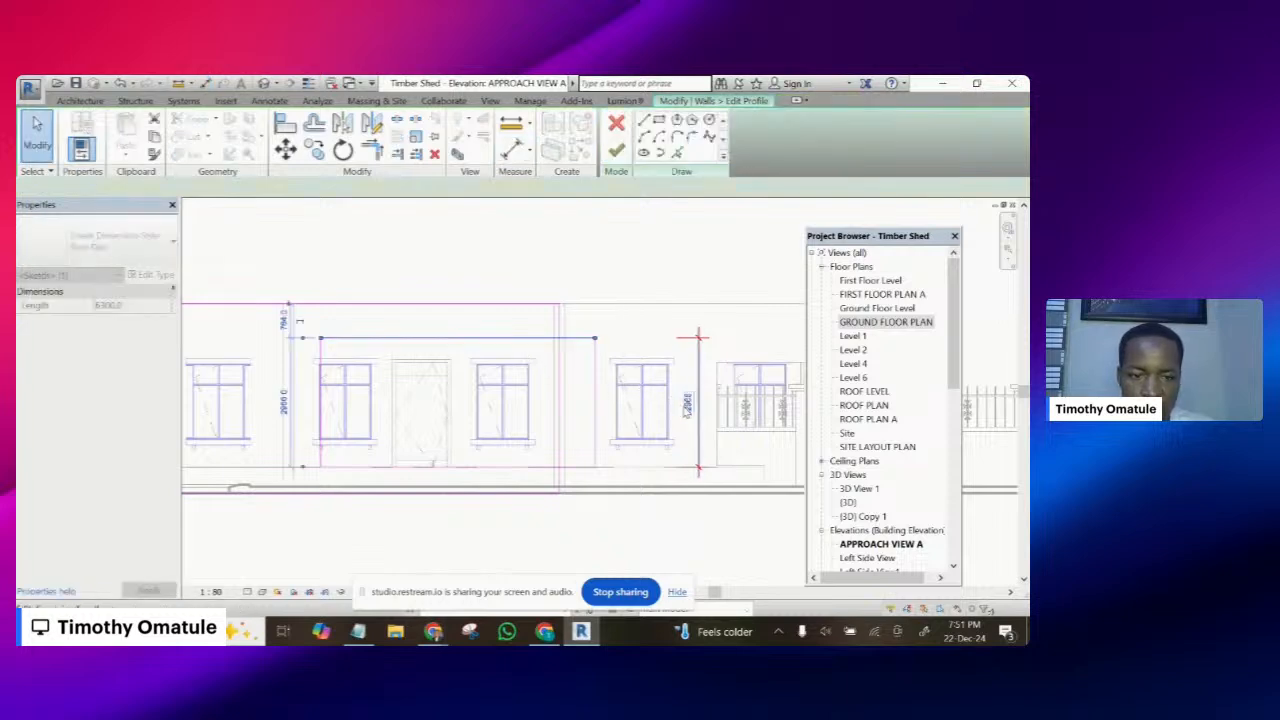
pyautogui.click(686, 405)
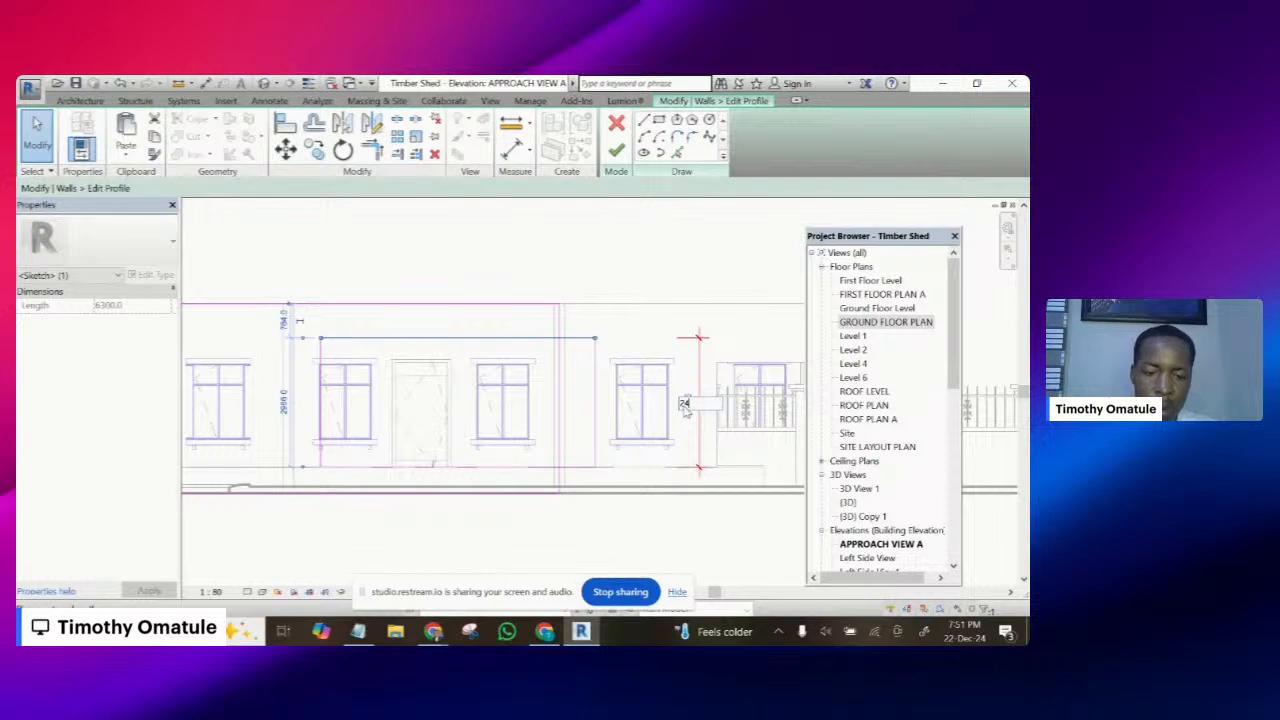
pyautogui.press('Return')
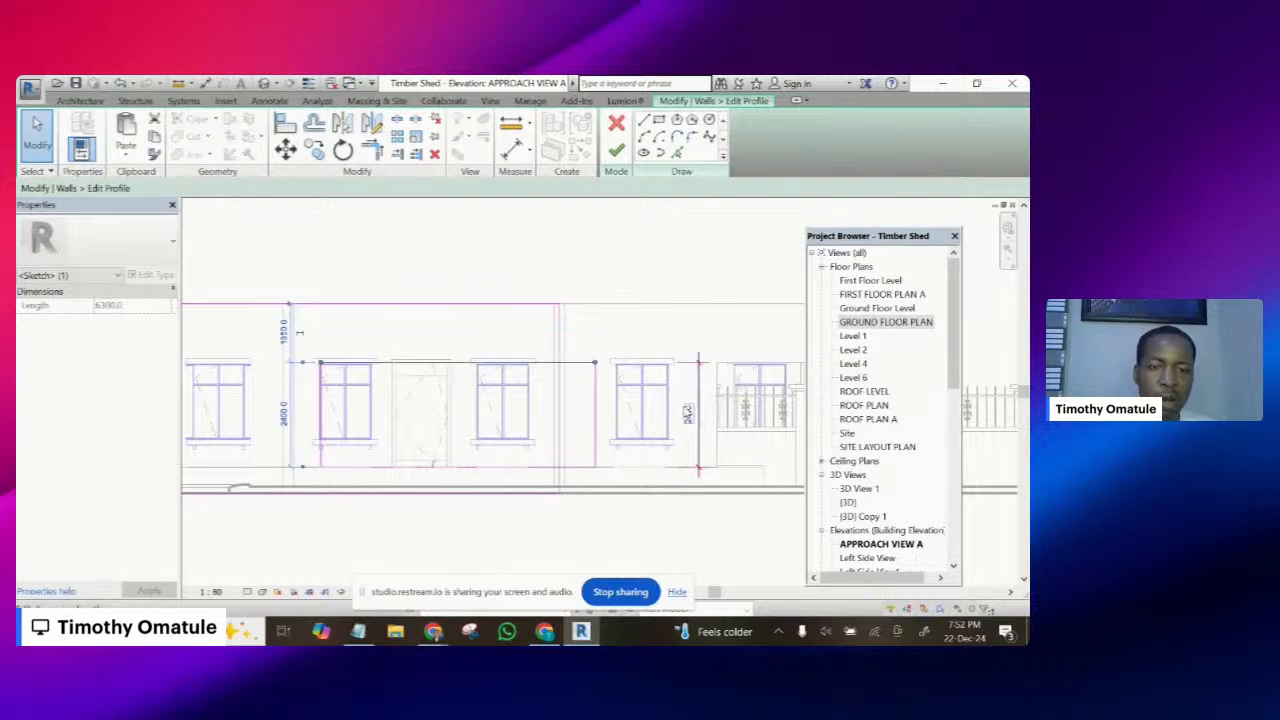
pyautogui.click(677, 334)
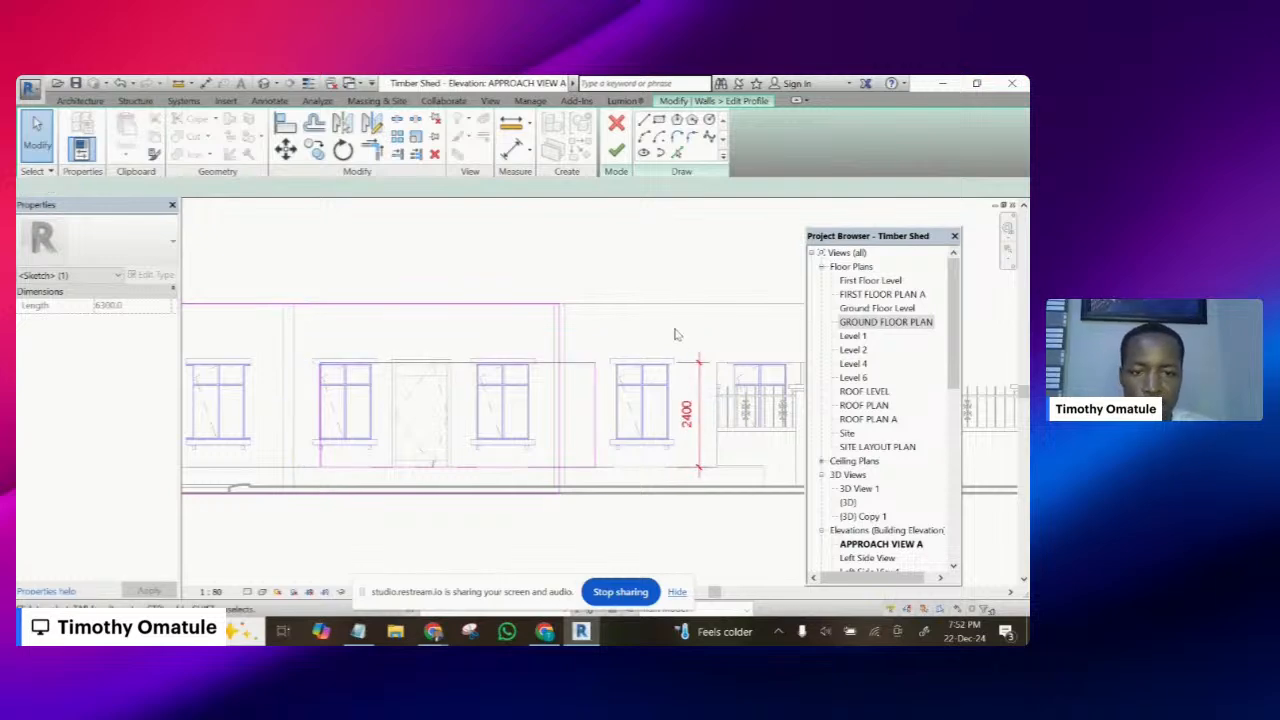
pyautogui.click(696, 411)
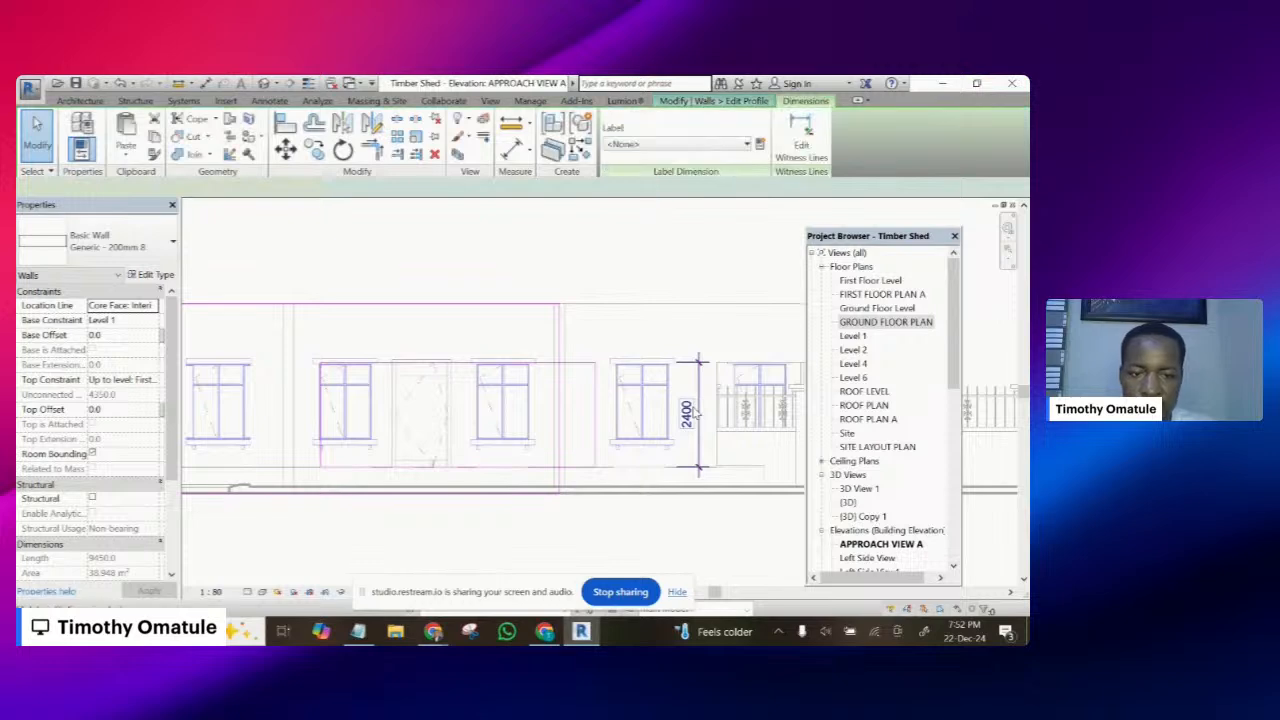
pyautogui.press('Delete')
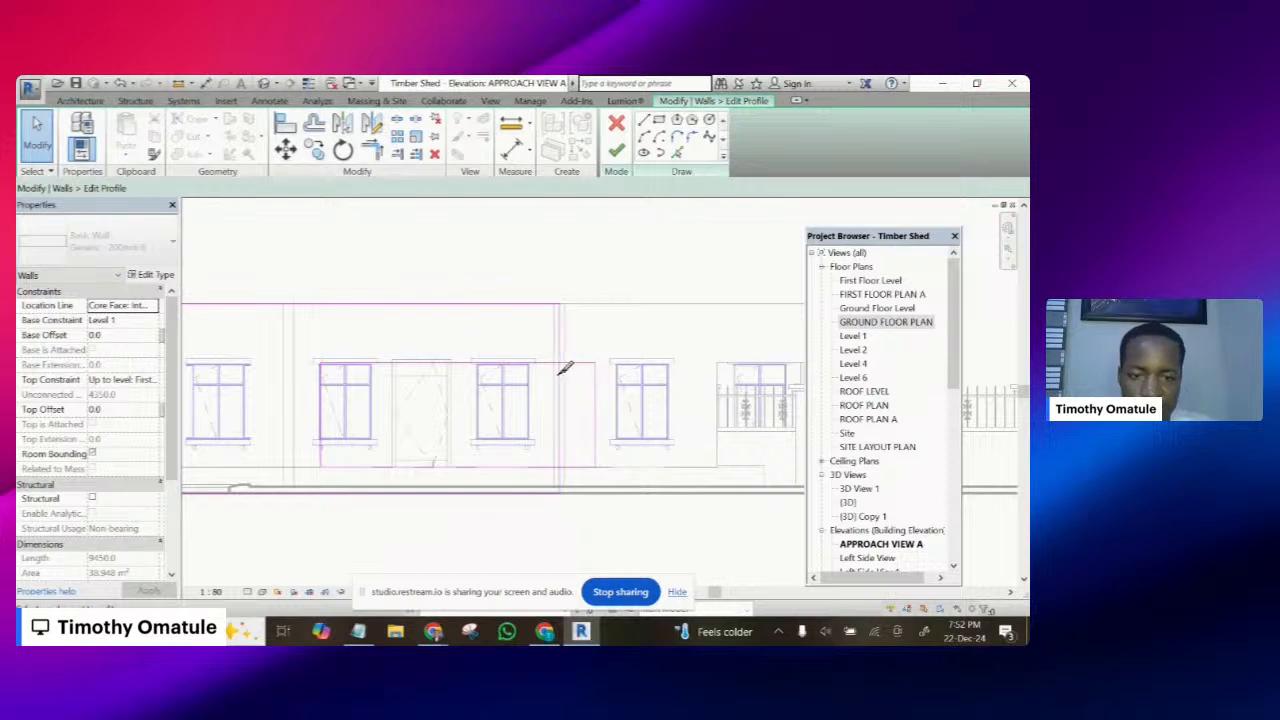
# - Split the wall profile's vertical end line just below the rectangle's top edge
pyautogui.press('s')
pyautogui.press('l')
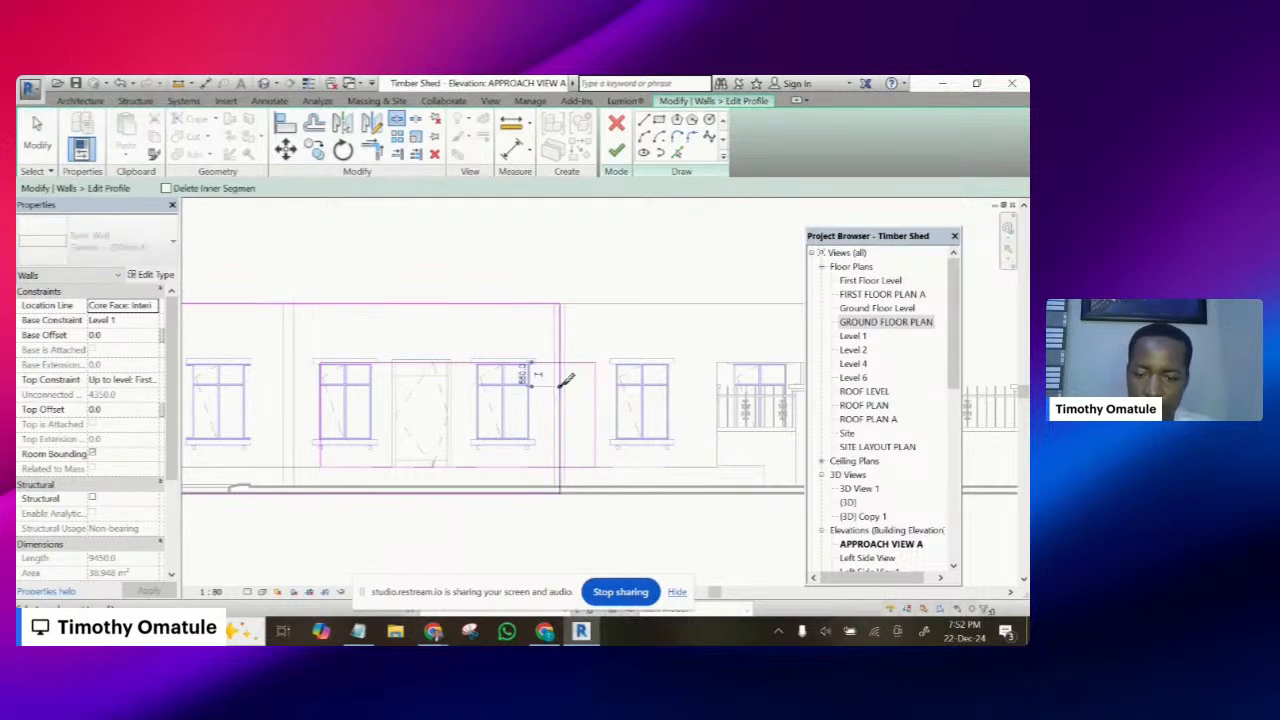
pyautogui.click(562, 378)
pyautogui.press('Escape')
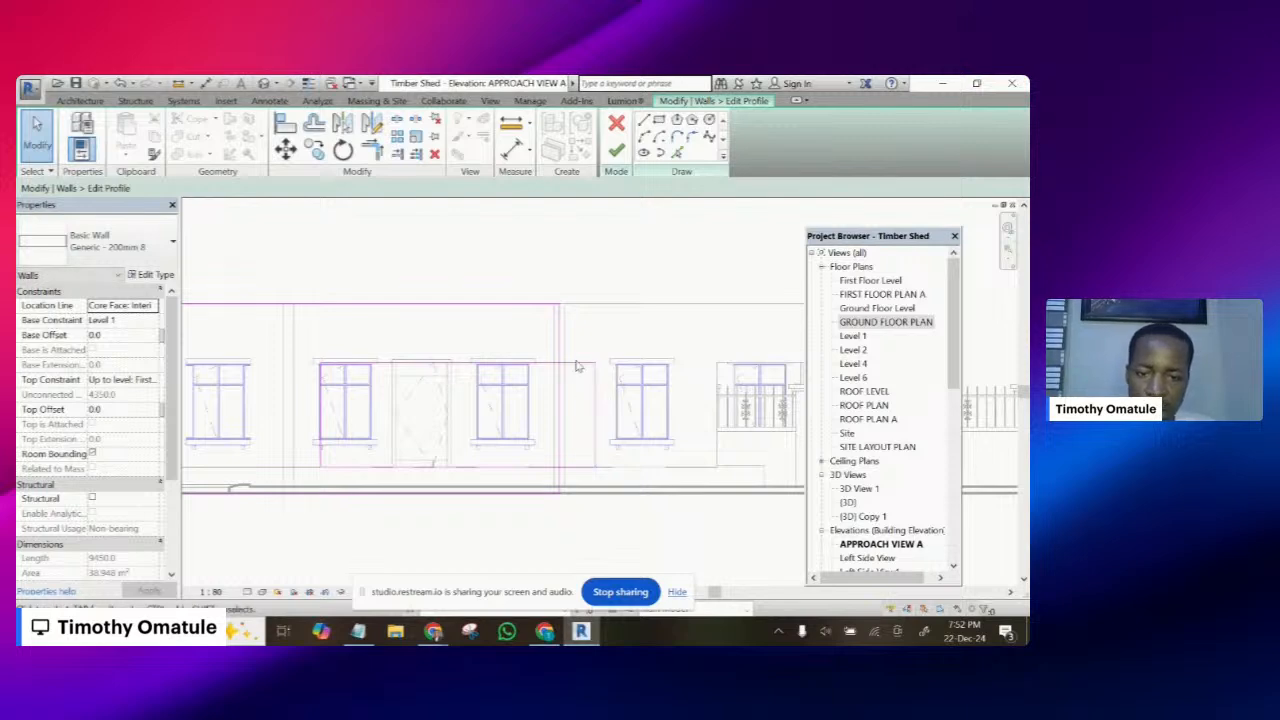
# - Trim the split end line and the rectangle into one continuous outline open at the wall's end, and finish the profile edit
pyautogui.press('t')
pyautogui.press('r')
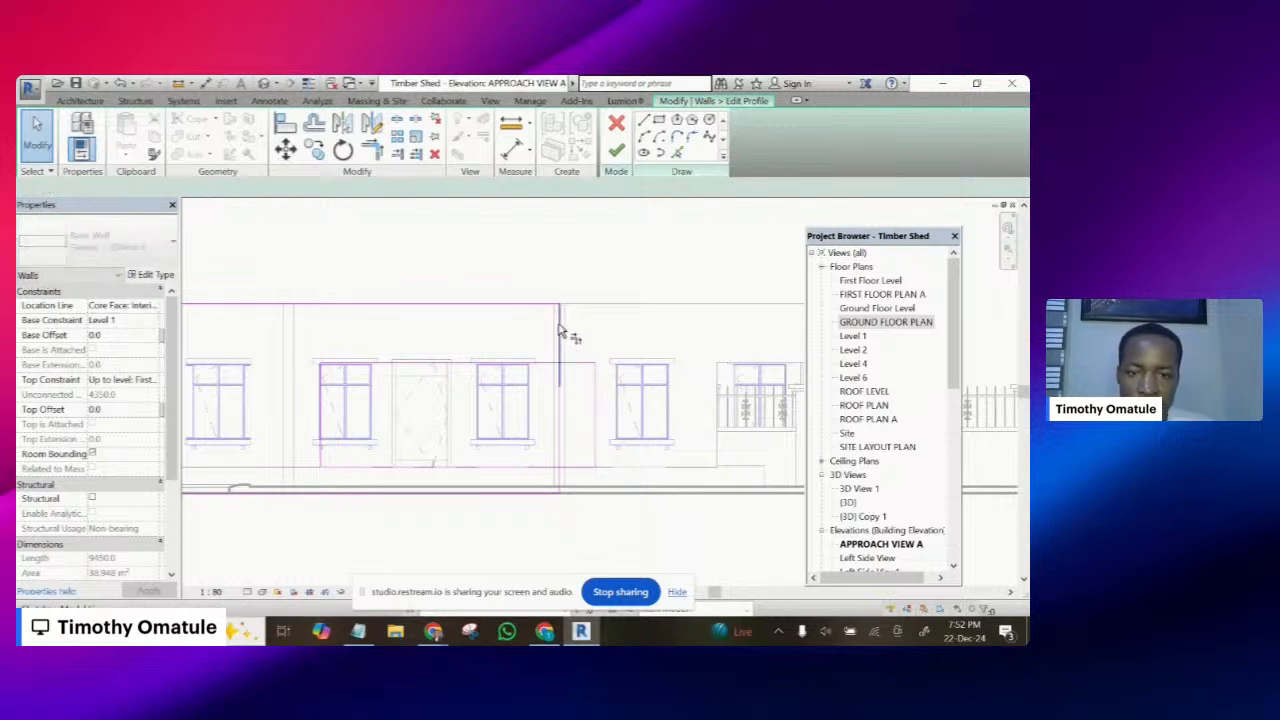
pyautogui.click(524, 468)
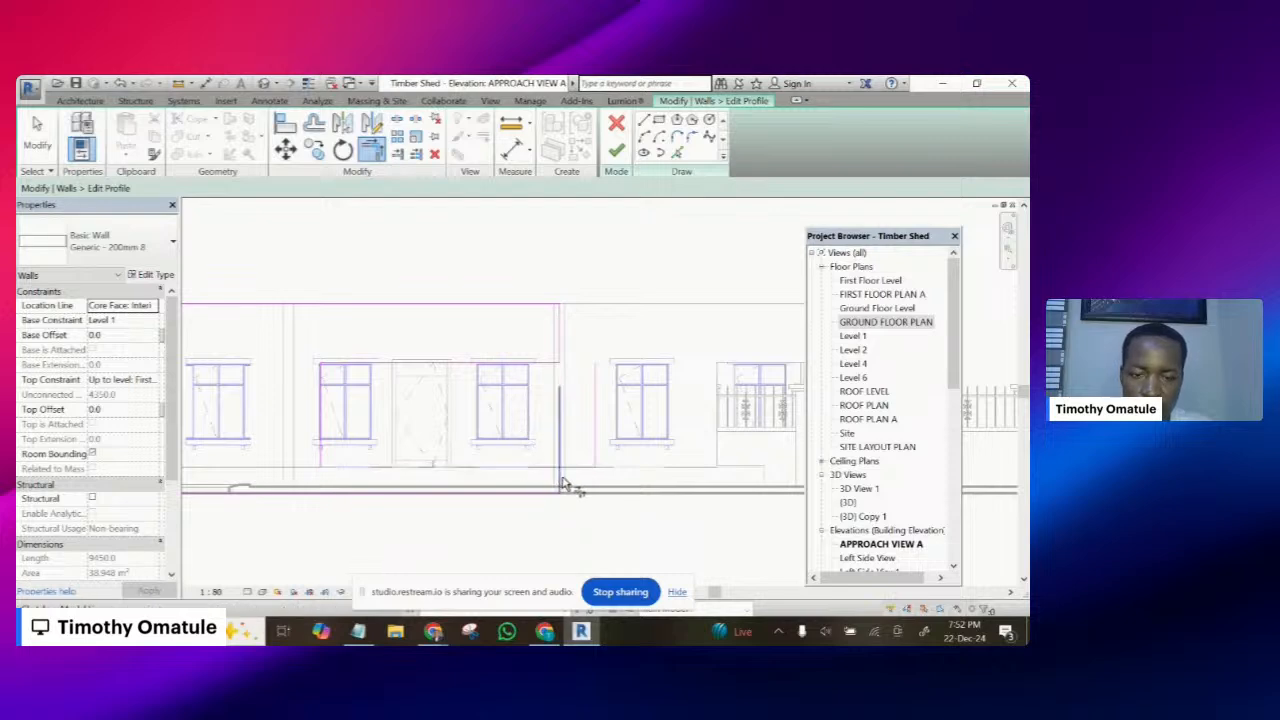
pyautogui.click(561, 484)
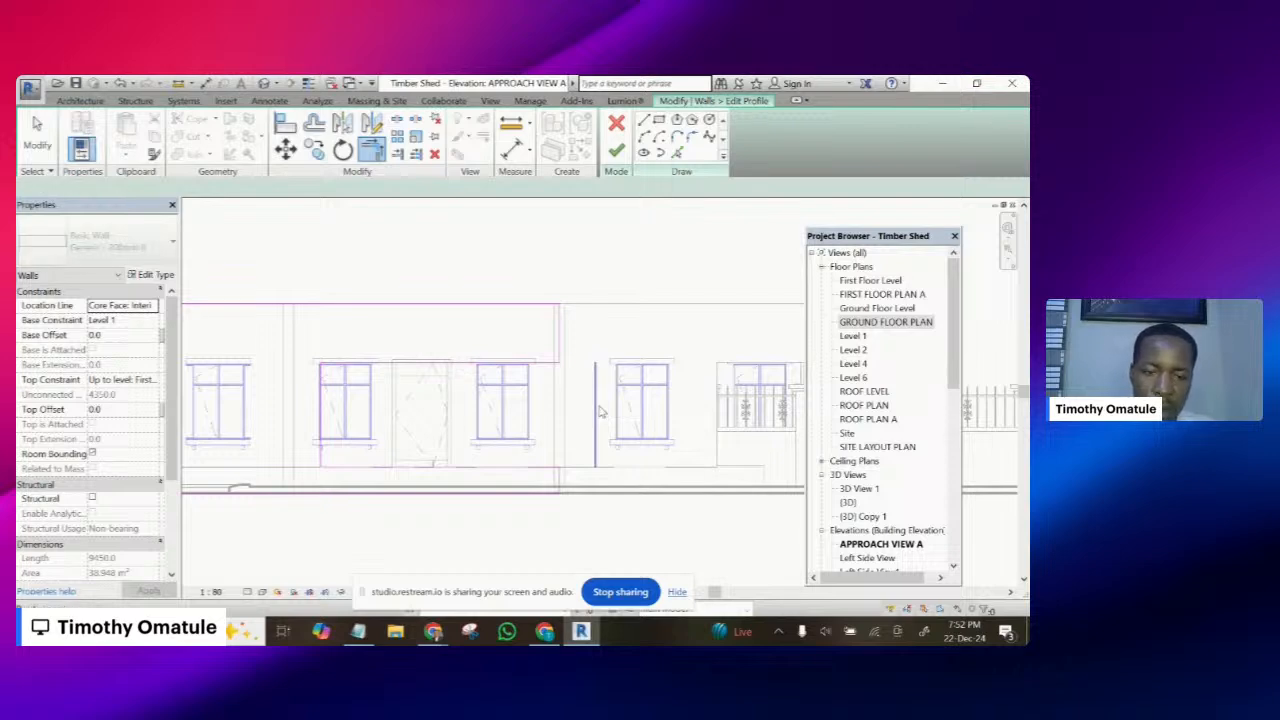
pyautogui.press('Escape')
pyautogui.scroll(2, 566, 398)
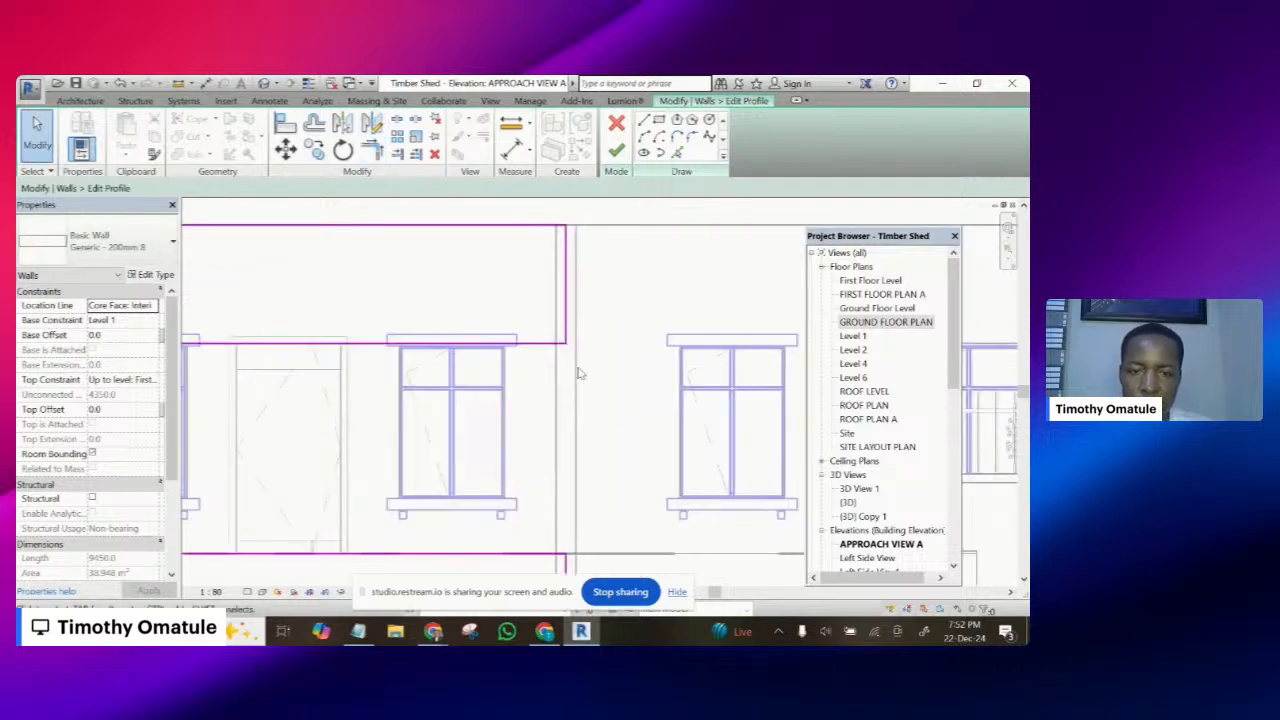
pyautogui.scroll(-4, 585, 370)
pyautogui.scroll(2, 575, 380)
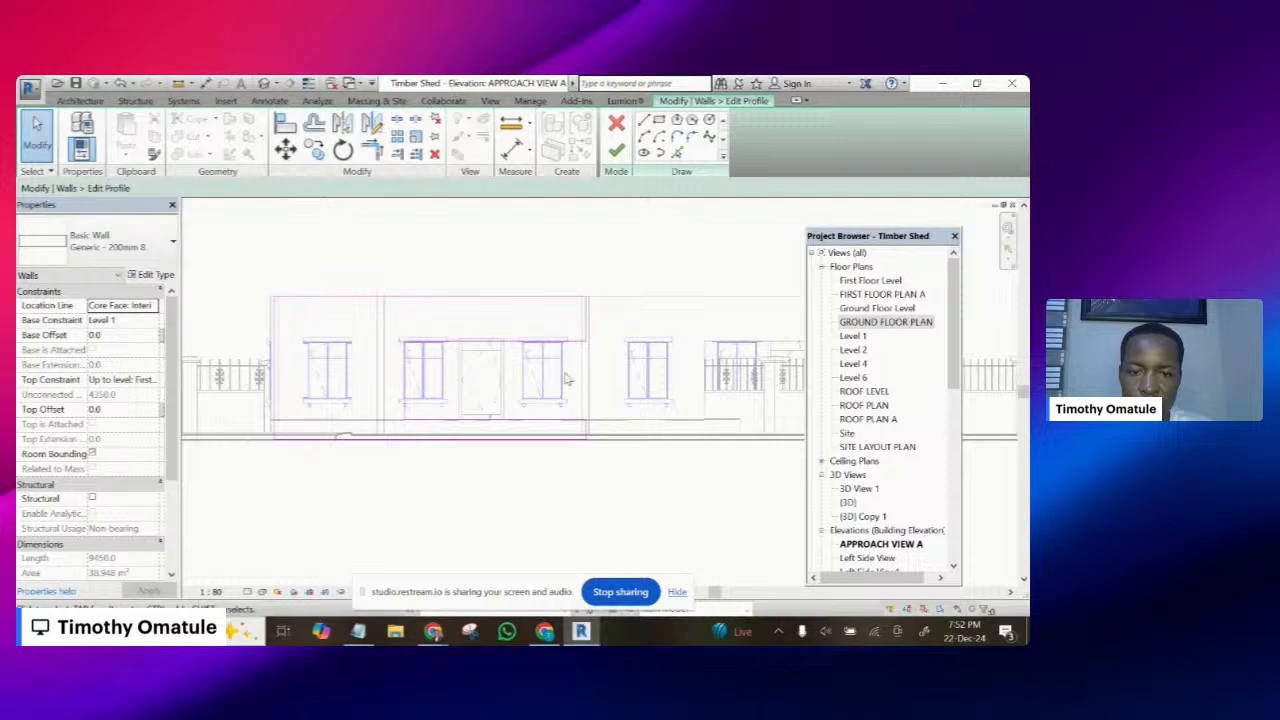
pyautogui.click(616, 150)
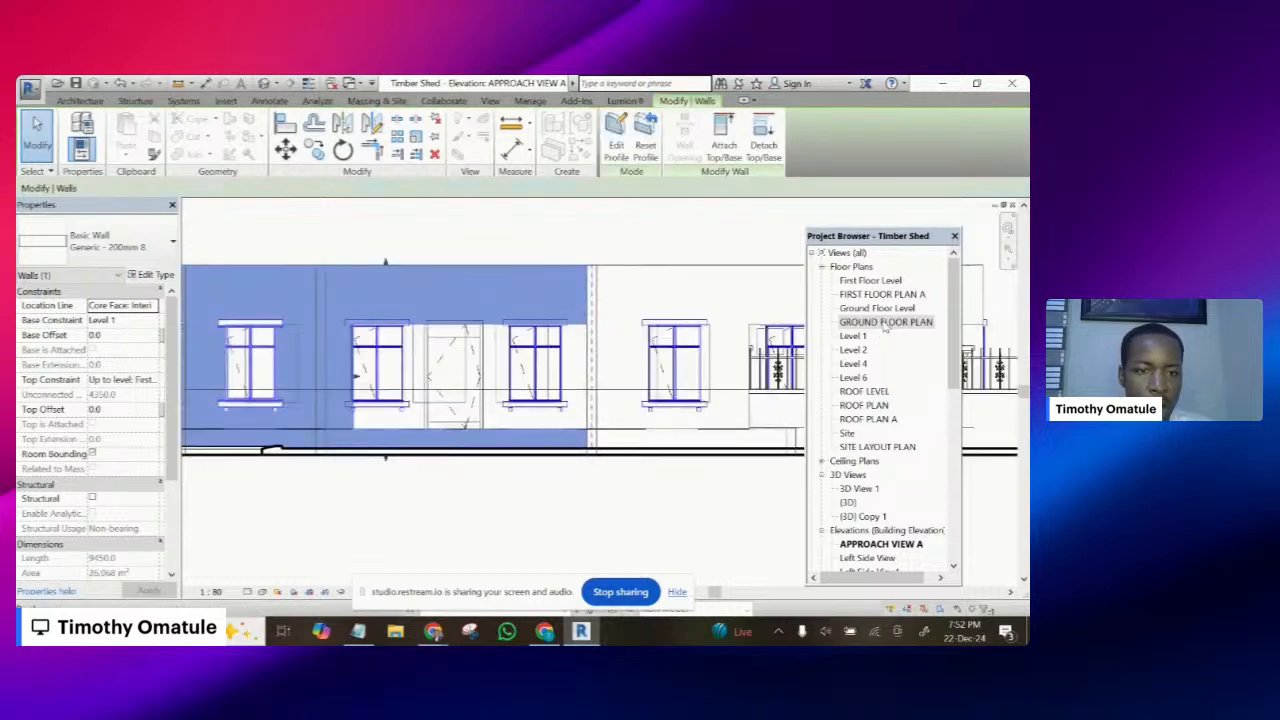
# - In the GROUND FLOOR PLAN view, pull the front wall's end at the Entrance back flush with the Taxes collector office's side wall
pyautogui.doubleClick(884, 322)
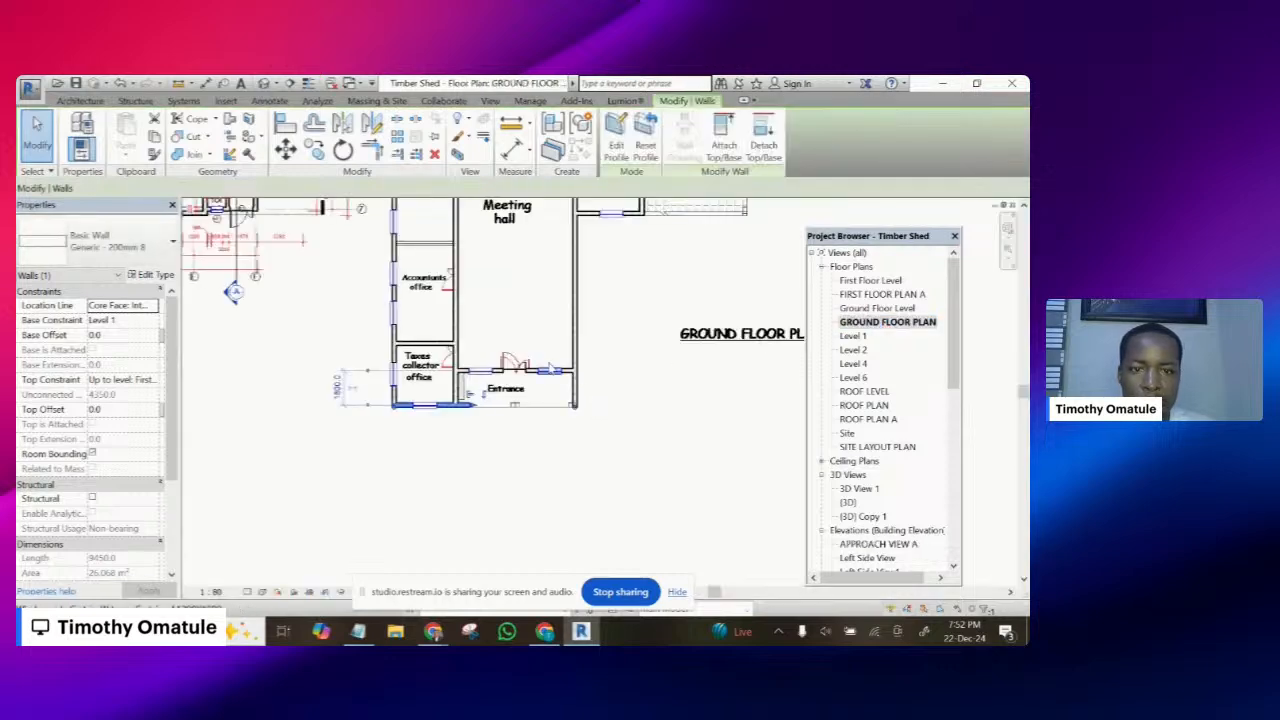
pyautogui.scroll(5, 477, 412)
pyautogui.scroll(3, 477, 412)
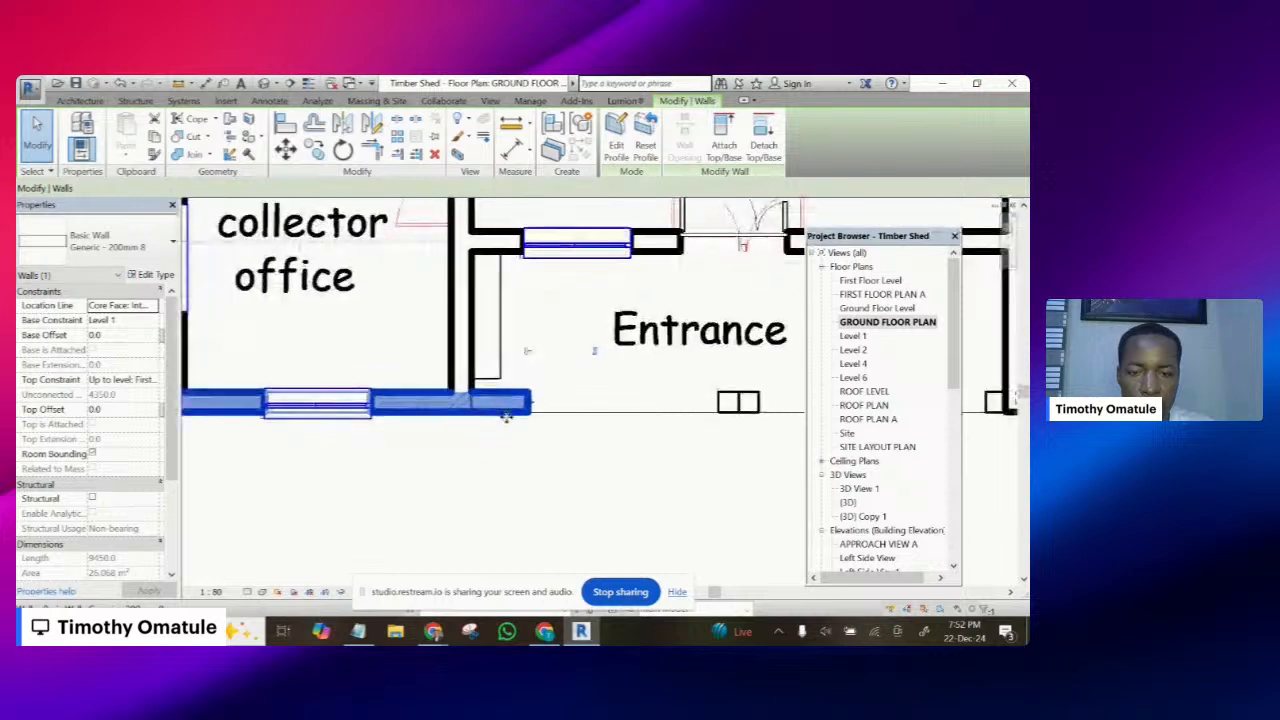
pyautogui.moveTo(538, 401); pyautogui.dragTo(475, 399)
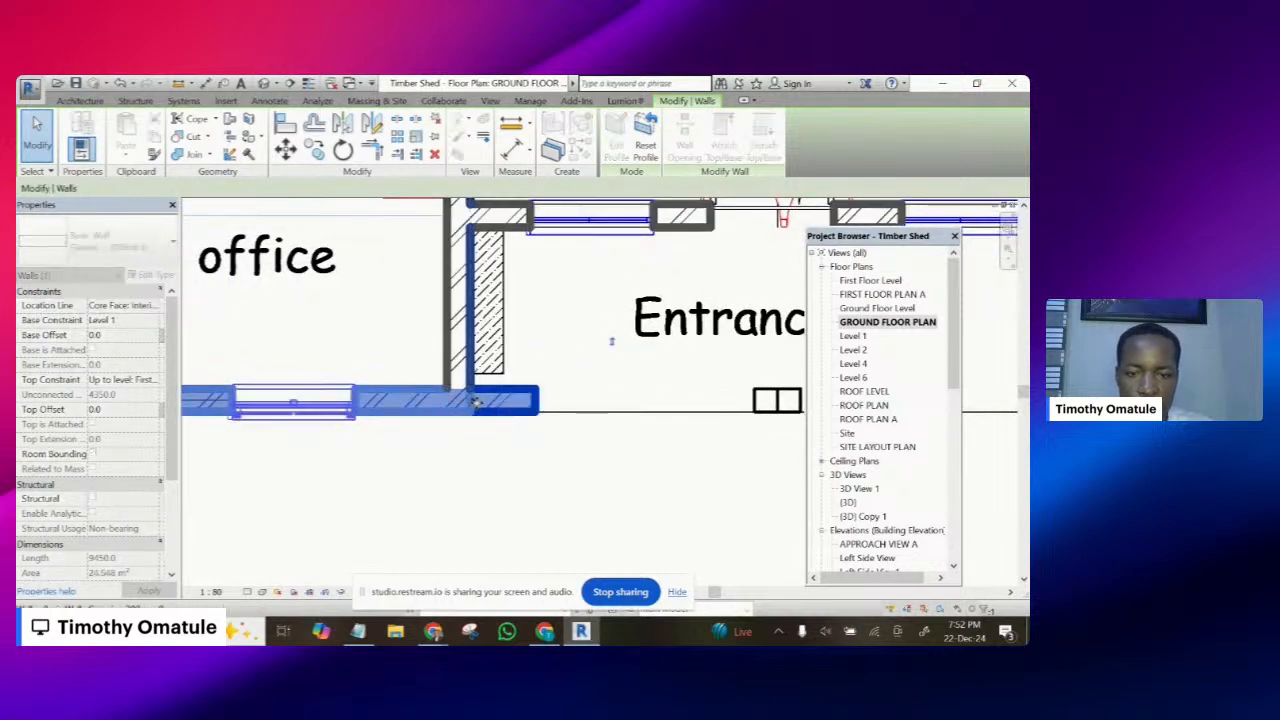
pyautogui.click(427, 474)
pyautogui.scroll(-3, 360, 461)
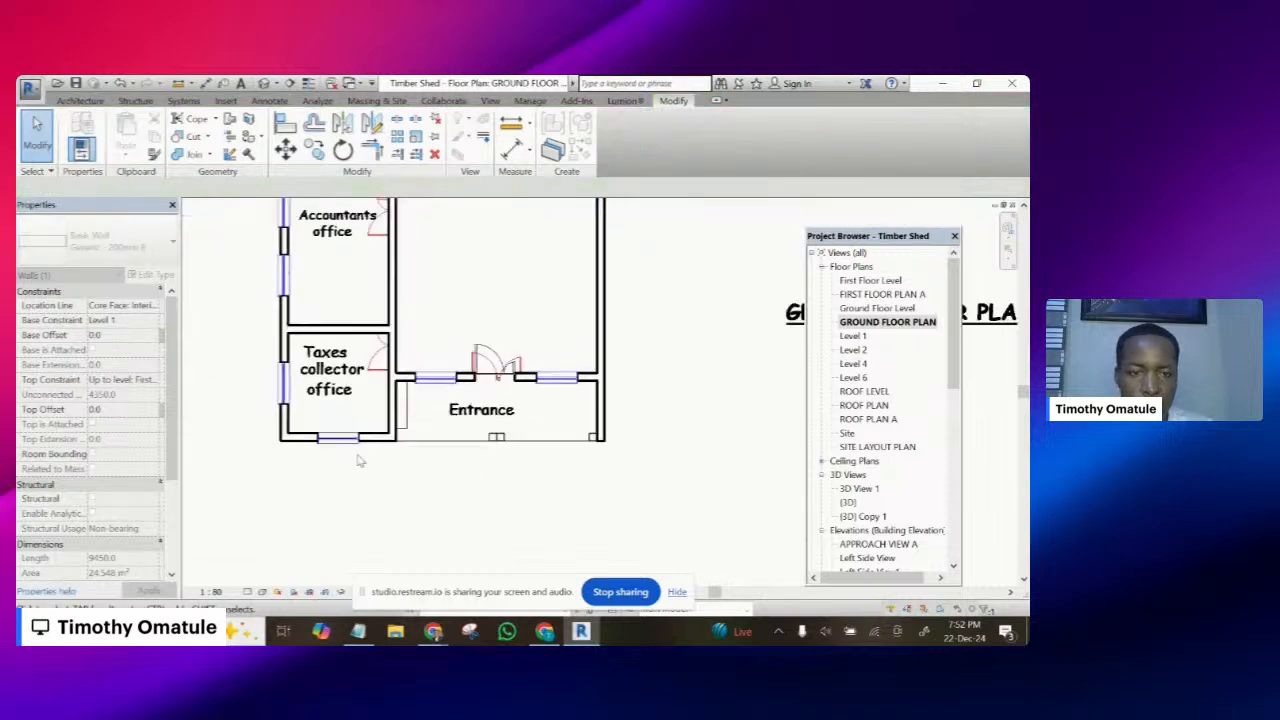
# - Start editing the profile of the outer side wall beside the Entrance in the Right Side view A1 elevation
pyautogui.scroll(2, 578, 405)
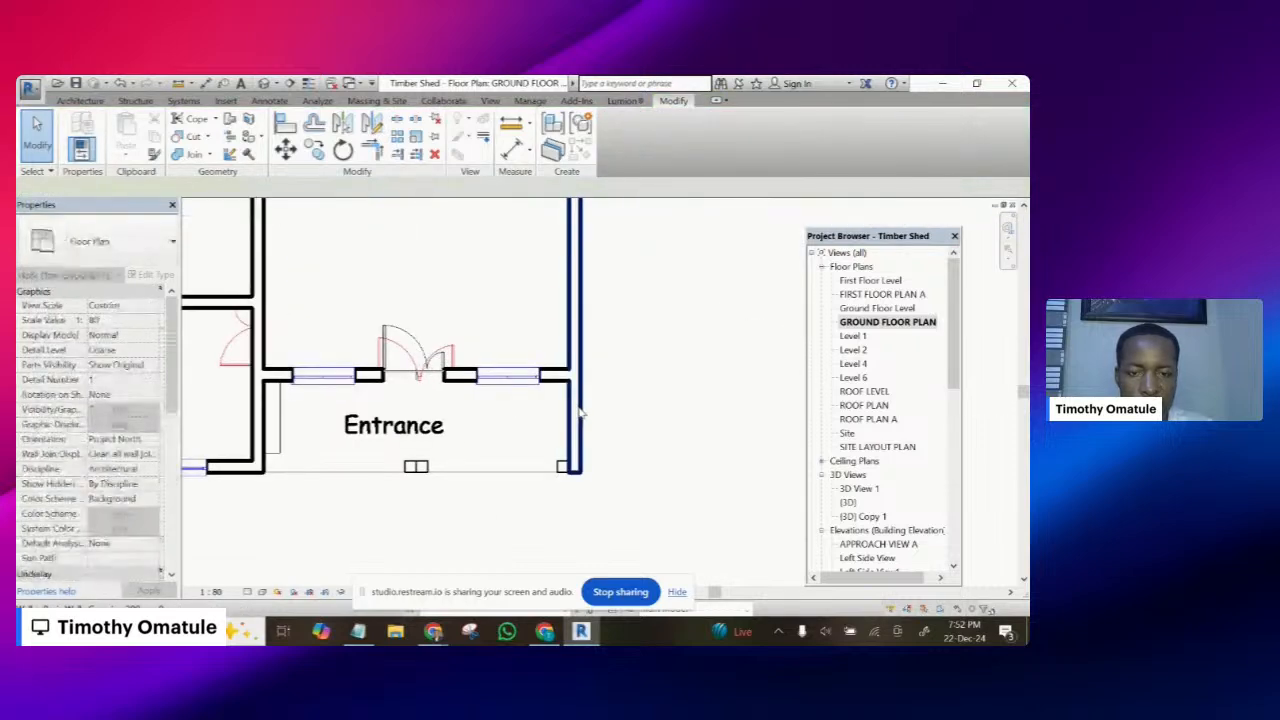
pyautogui.click(575, 405)
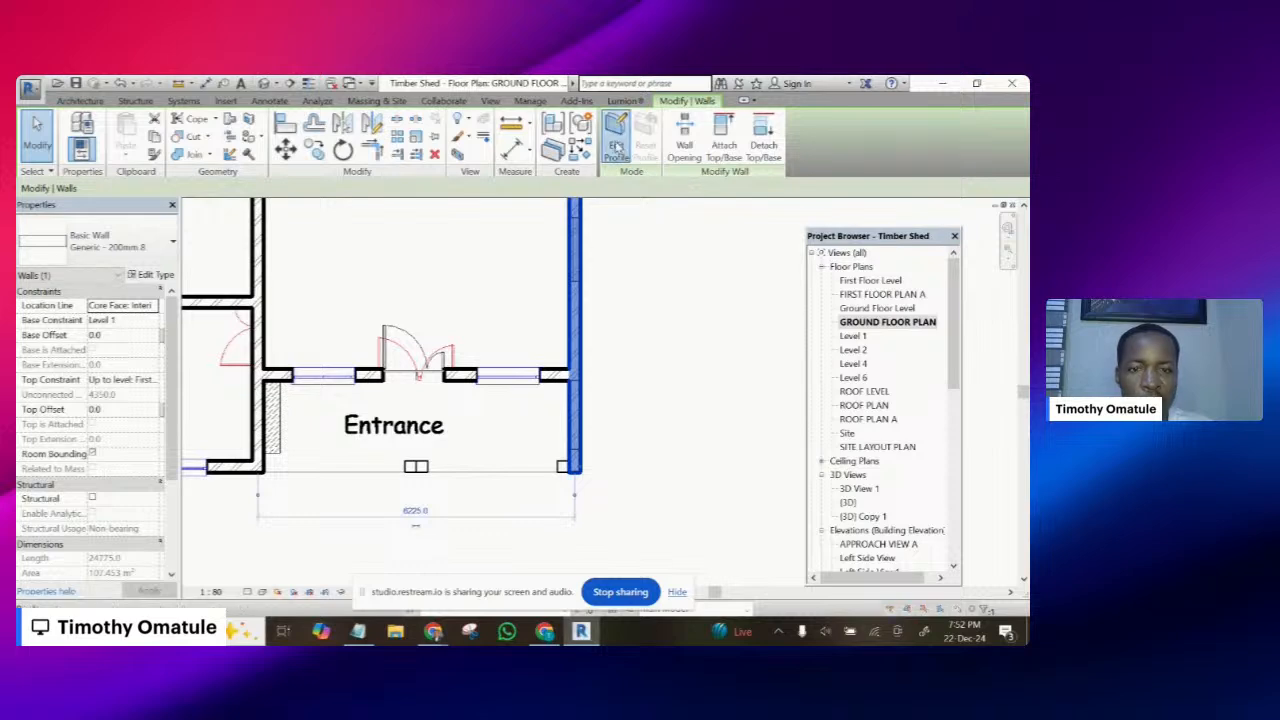
pyautogui.click(617, 147)
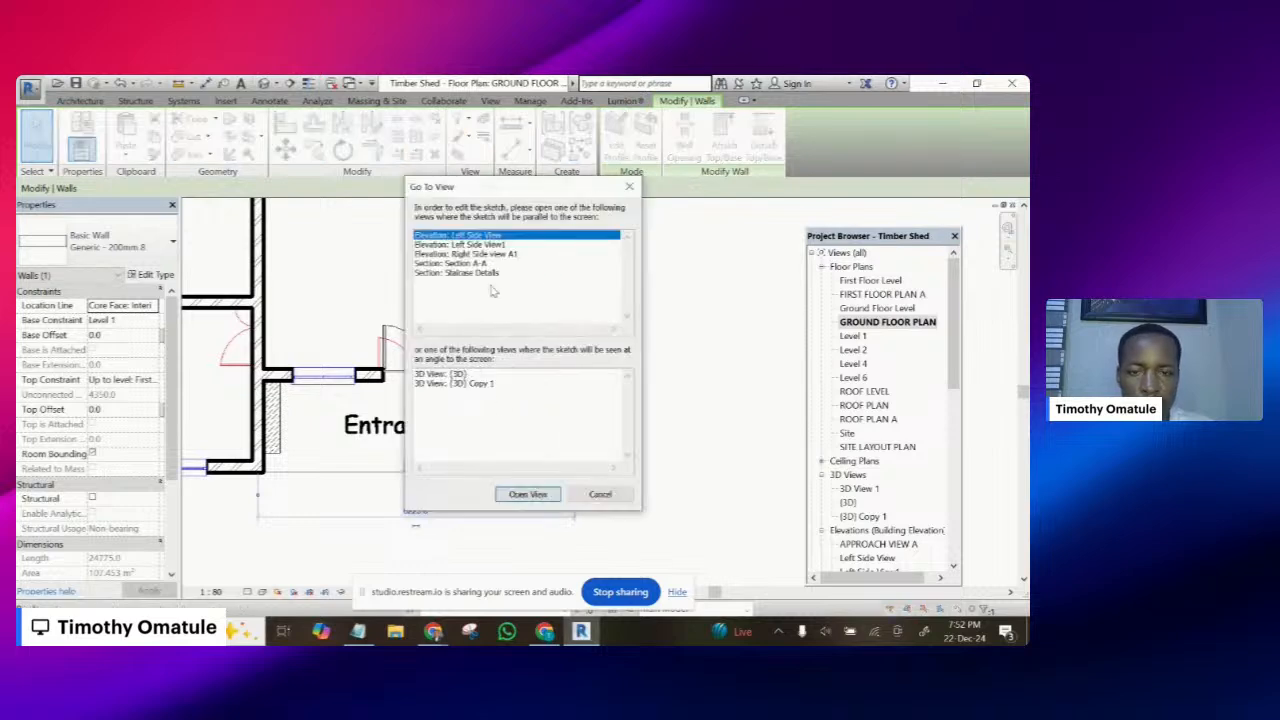
pyautogui.doubleClick(470, 254)
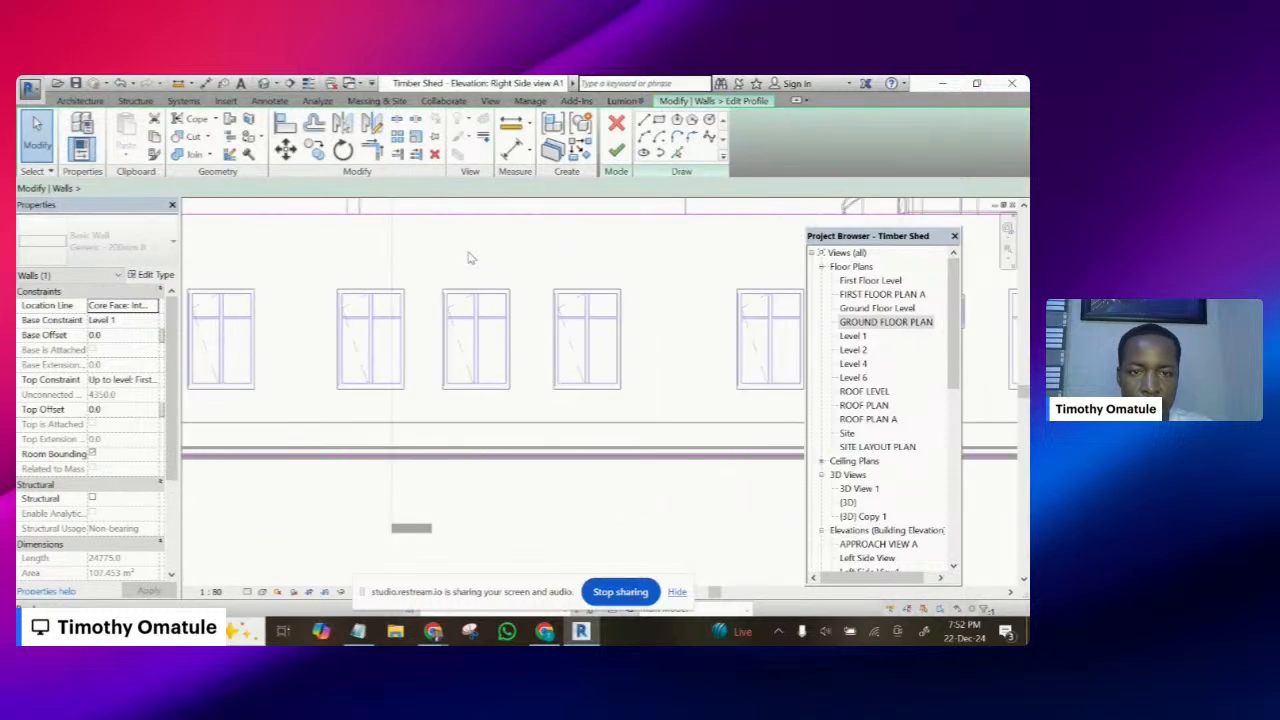
# - Sketch a rectangle across the side wall's free end at the Entrance, from below the wall's top down to the floor line
pyautogui.scroll(-4, 374, 400)
pyautogui.scroll(-2, 374, 400)
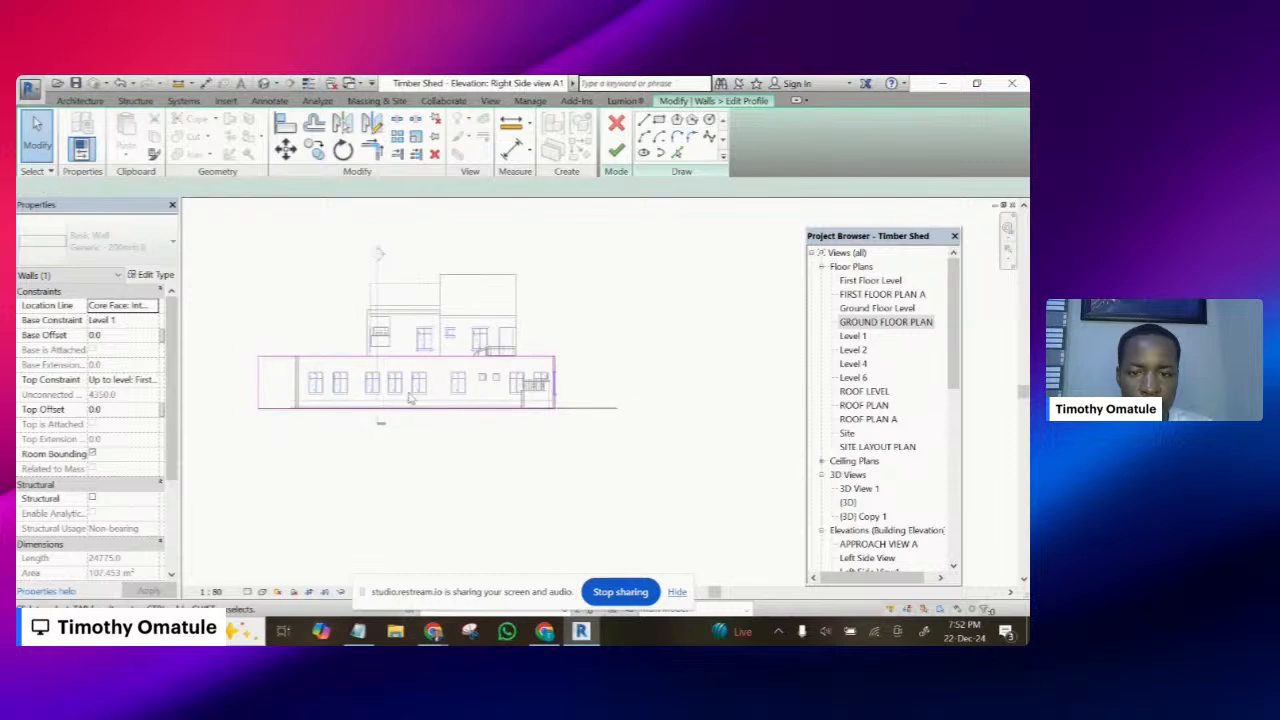
pyautogui.scroll(4, 256, 394)
pyautogui.scroll(2, 255, 390)
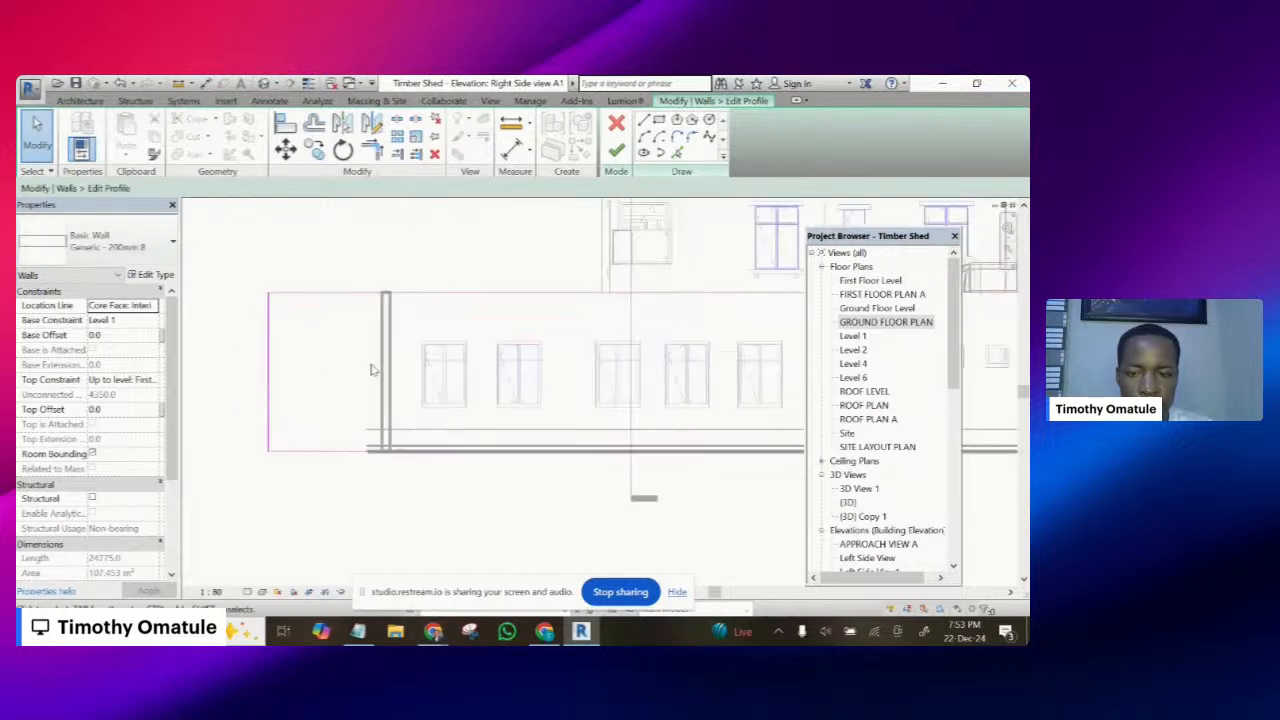
pyautogui.scroll(-3, 370, 366)
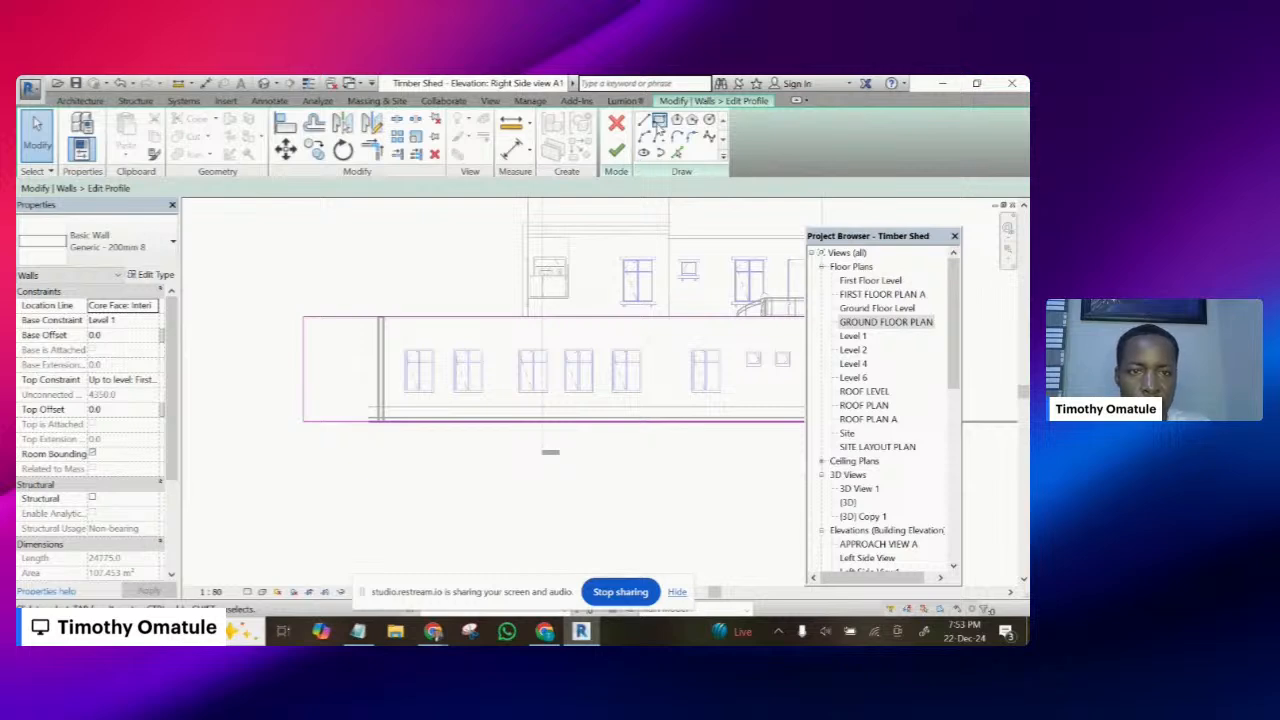
pyautogui.click(659, 120)
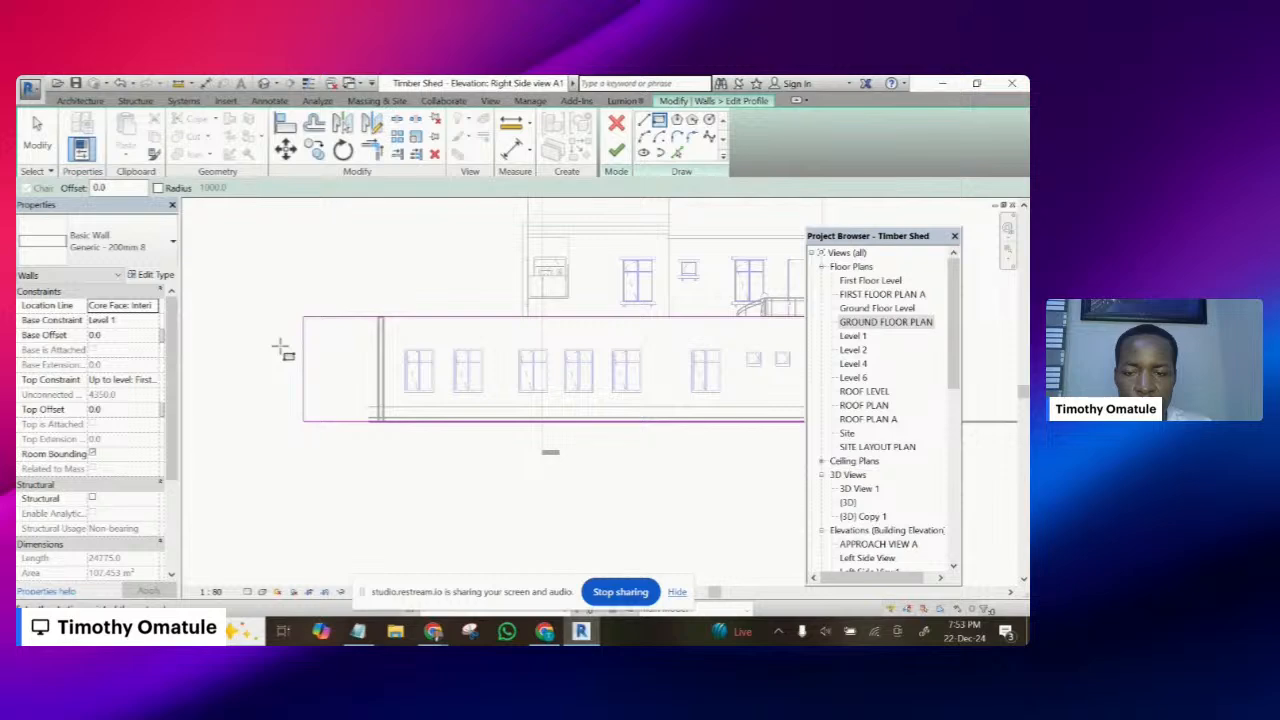
pyautogui.click(281, 347)
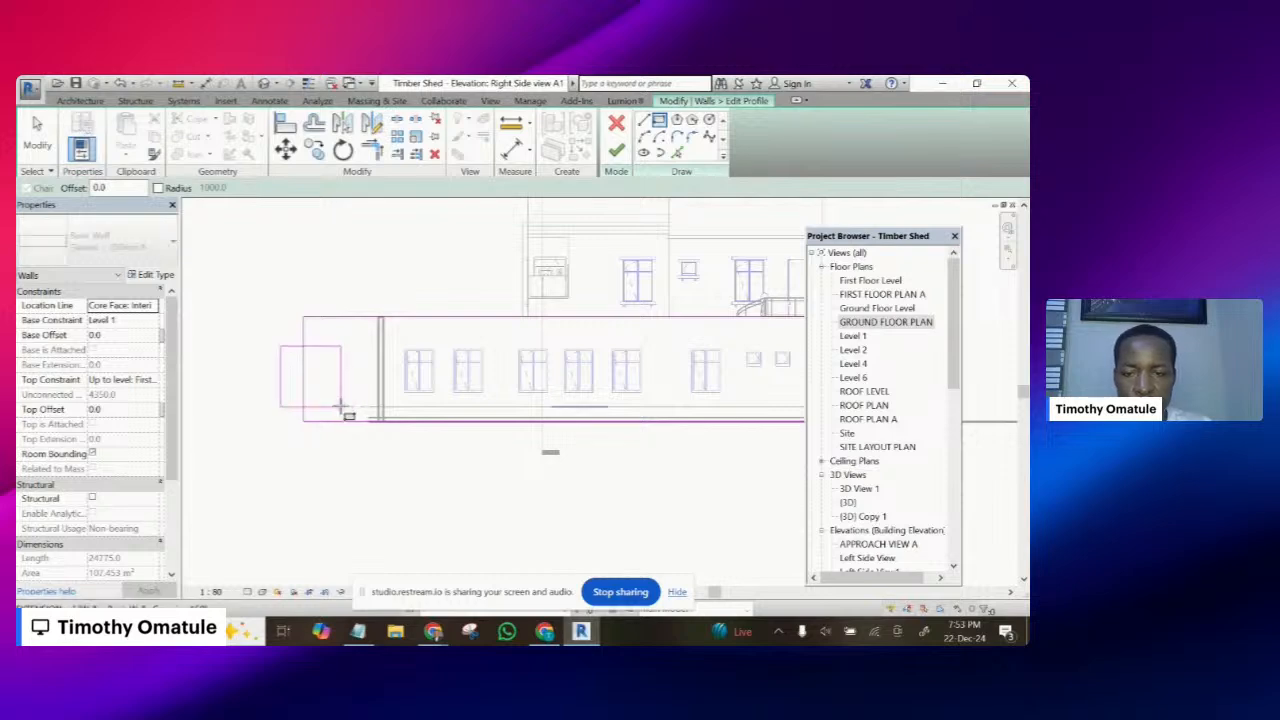
pyautogui.click(341, 407)
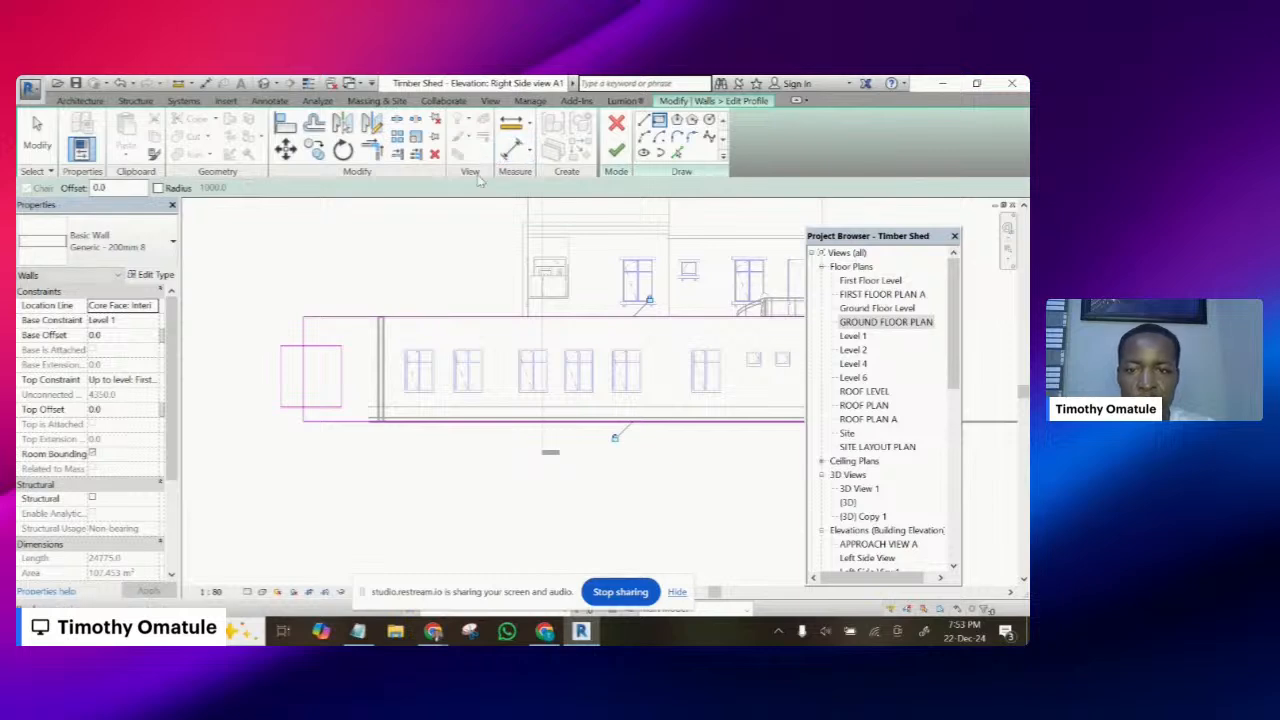
pyautogui.press('Escape')
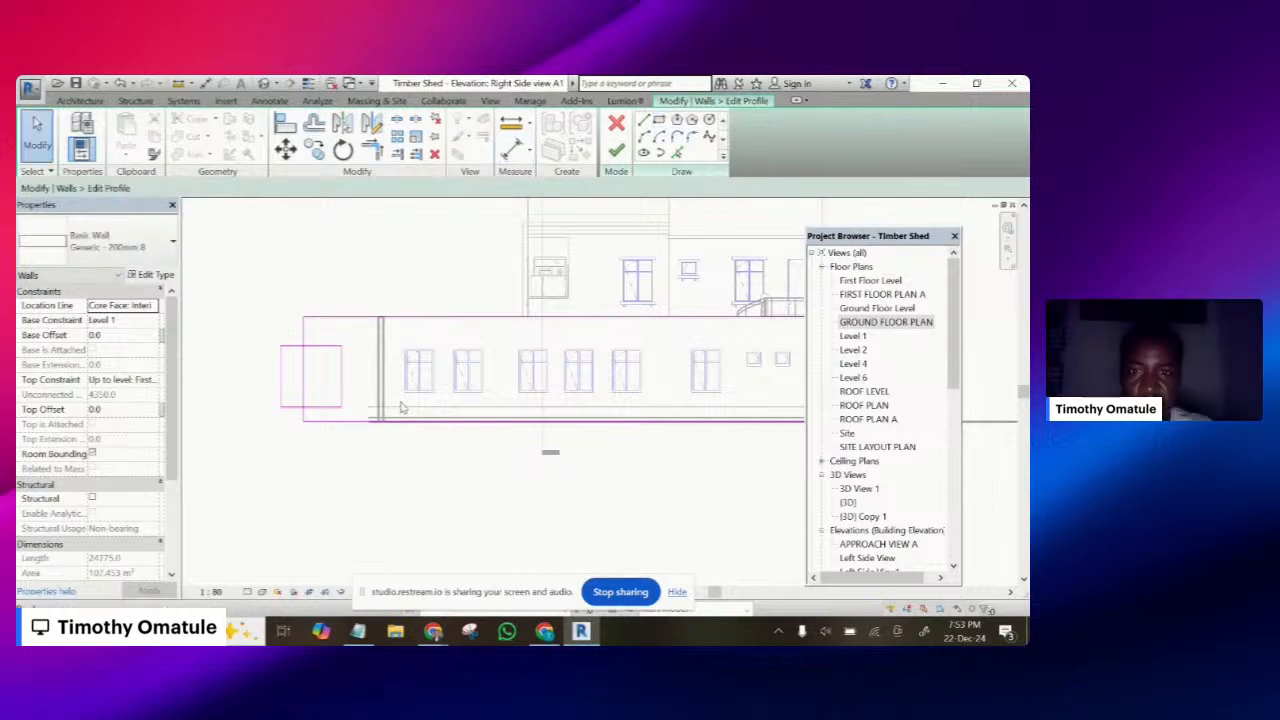
pyautogui.press('d')
pyautogui.press('i')
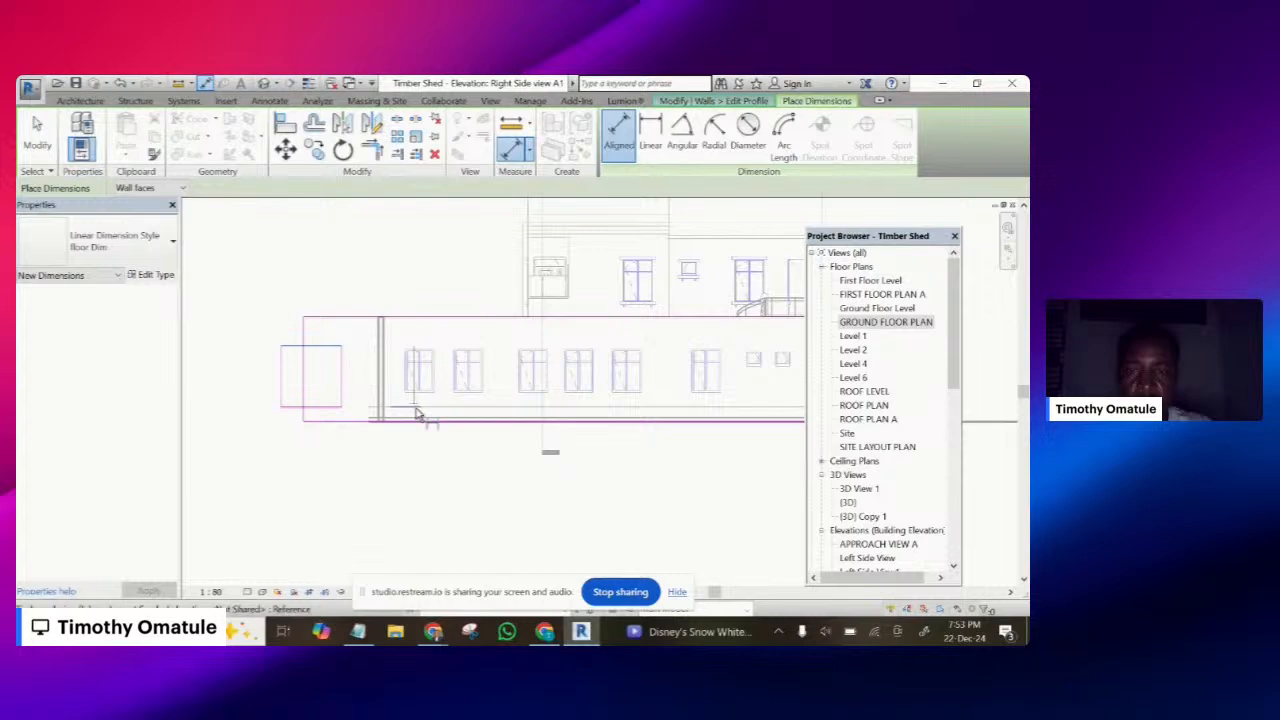
pyautogui.click(420, 415)
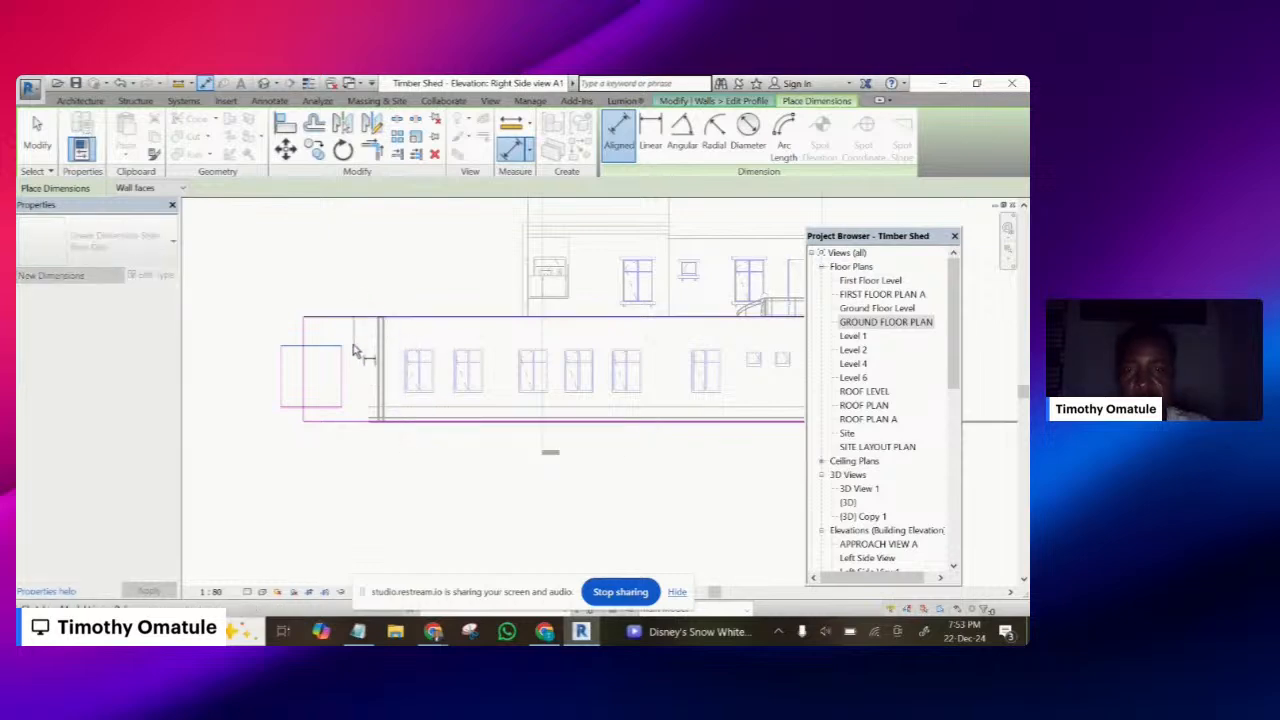
pyautogui.scroll(1, 440, 420)
pyautogui.scroll(1, 396, 350)
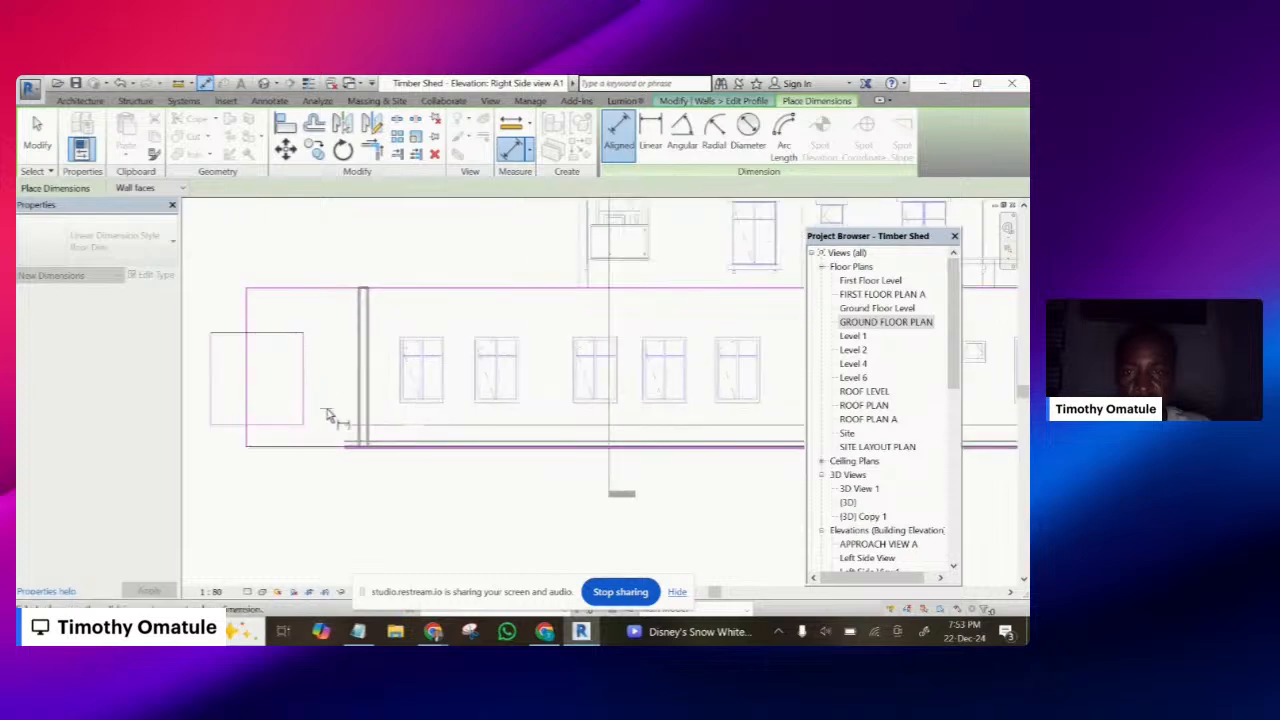
pyautogui.scroll(-1, 447, 440)
pyautogui.press('Escape')
pyautogui.press('Escape')
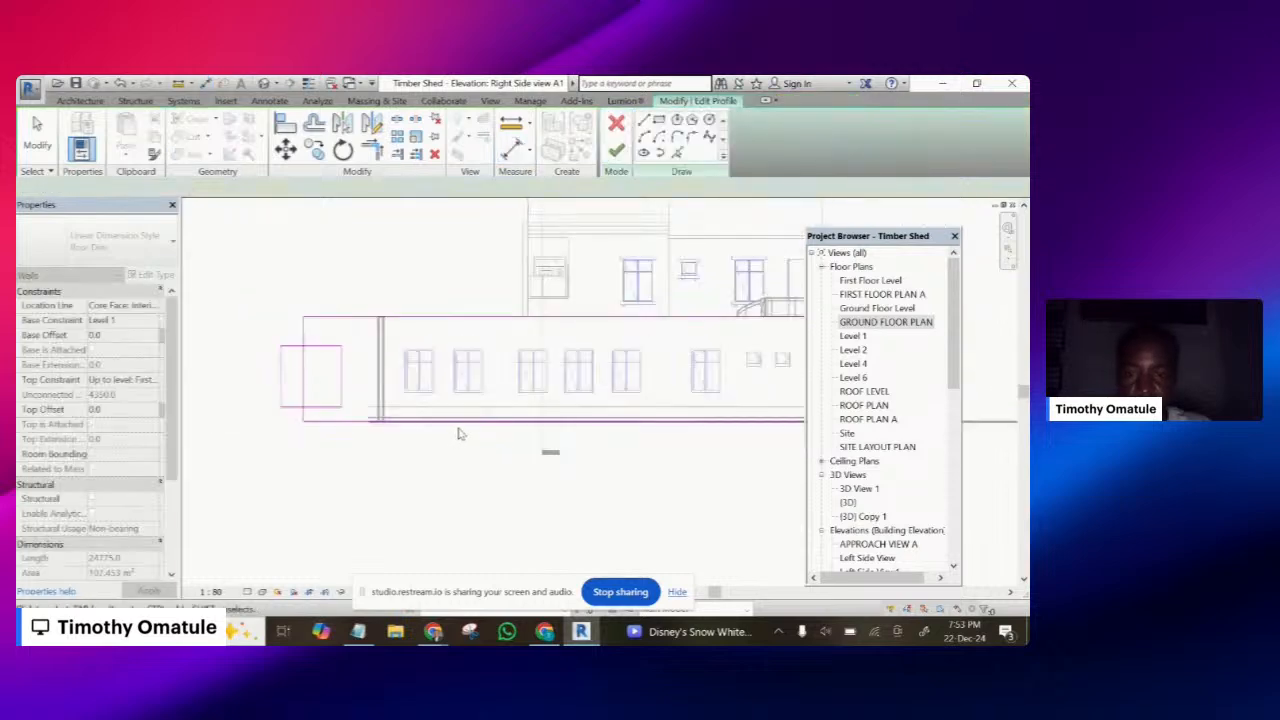
pyautogui.press('d')
pyautogui.press('i')
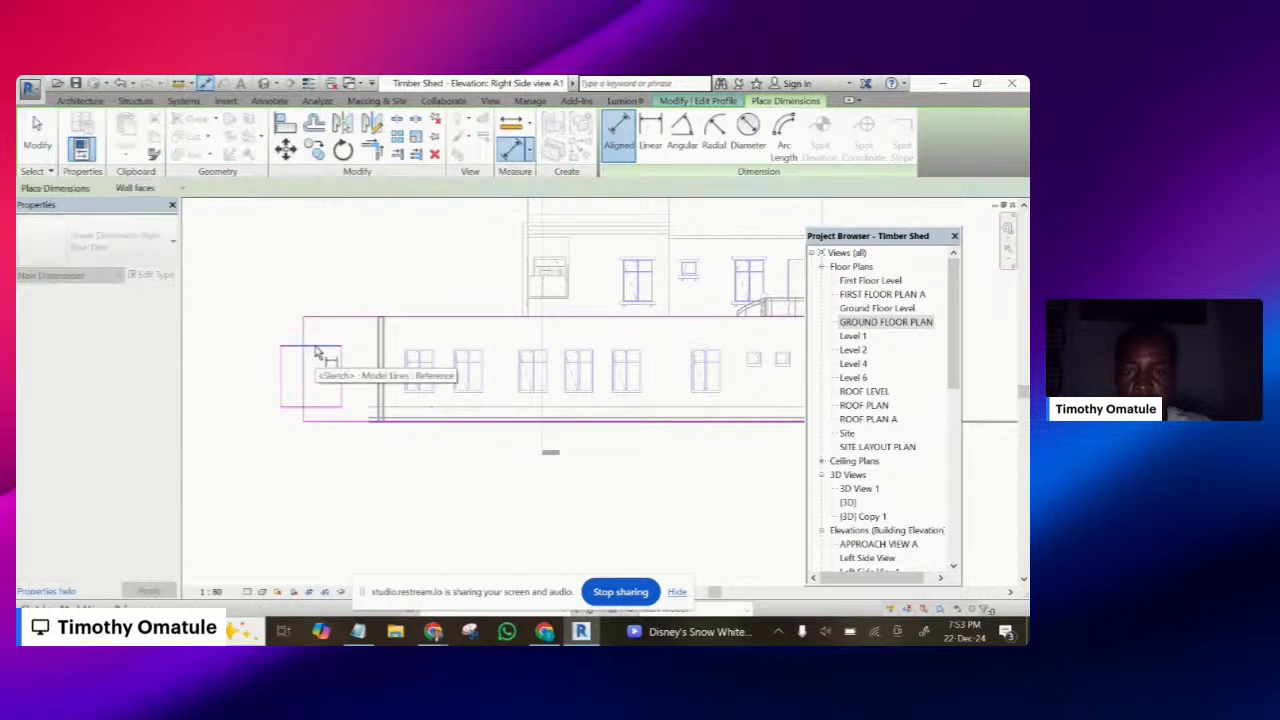
pyautogui.scroll(2, 318, 395)
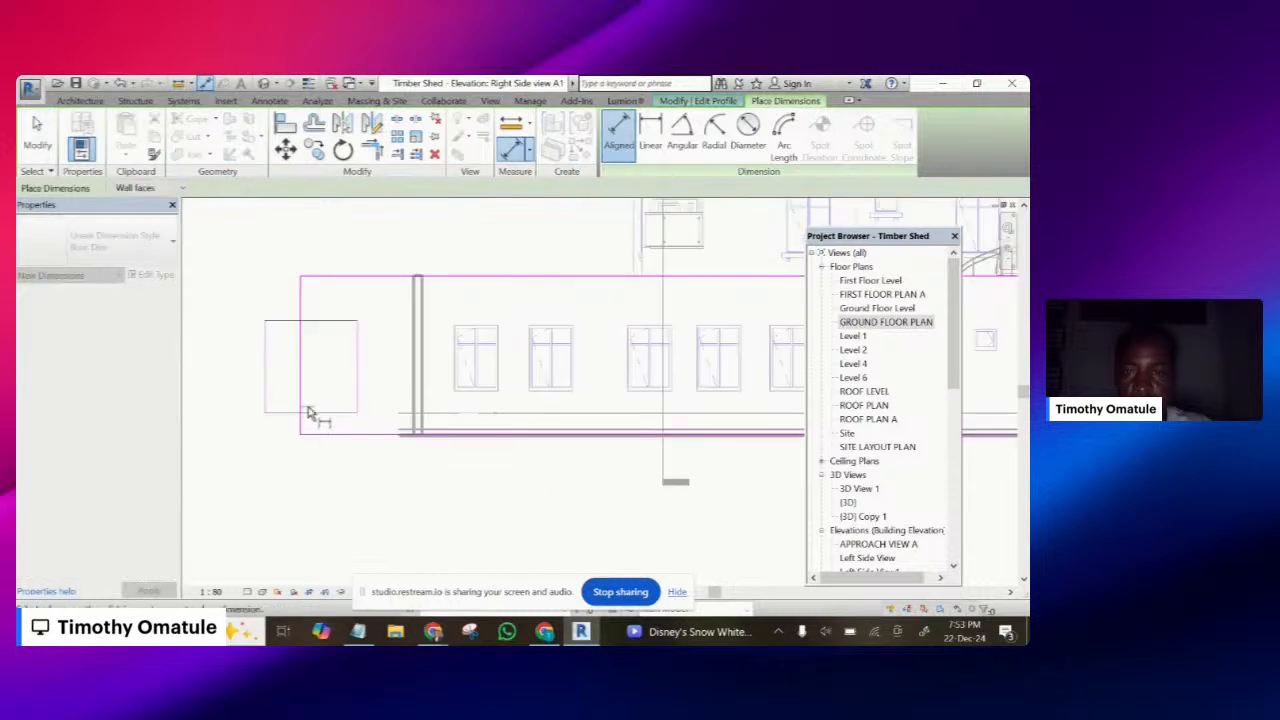
pyautogui.press('Escape')
pyautogui.scroll(-1, 316, 390)
pyautogui.press('Escape')
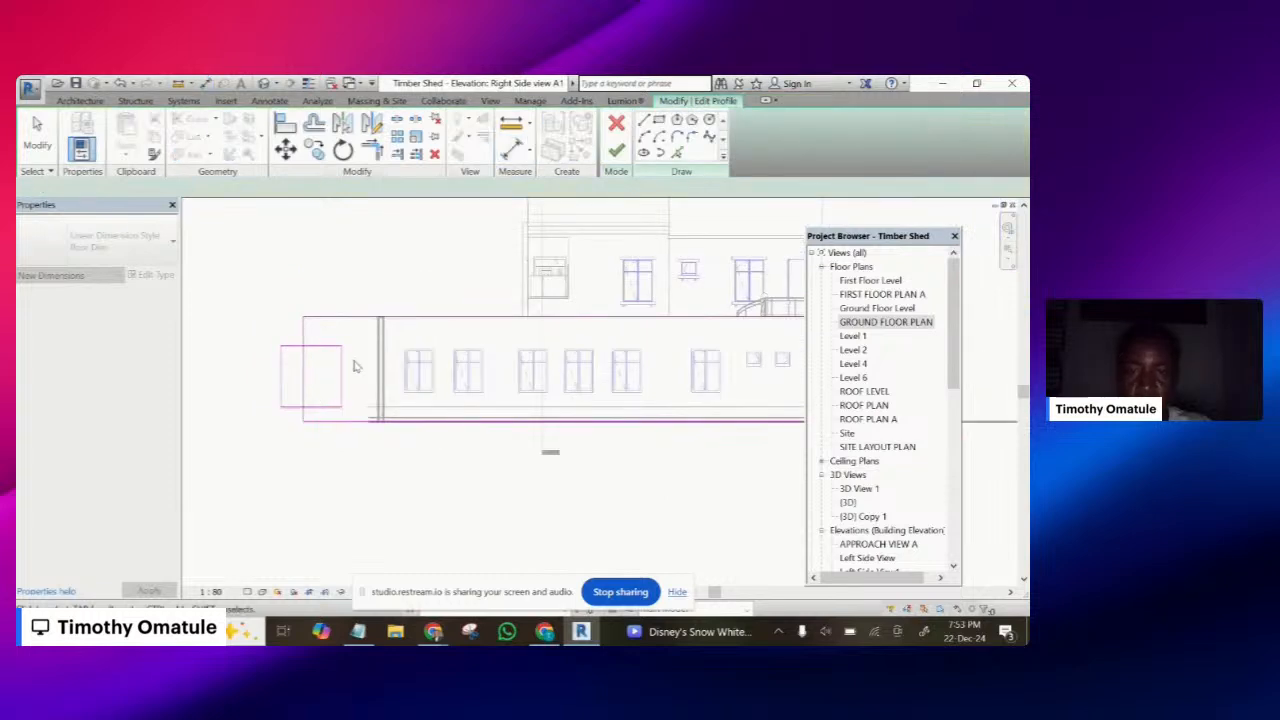
pyautogui.press('d')
pyautogui.press('i')
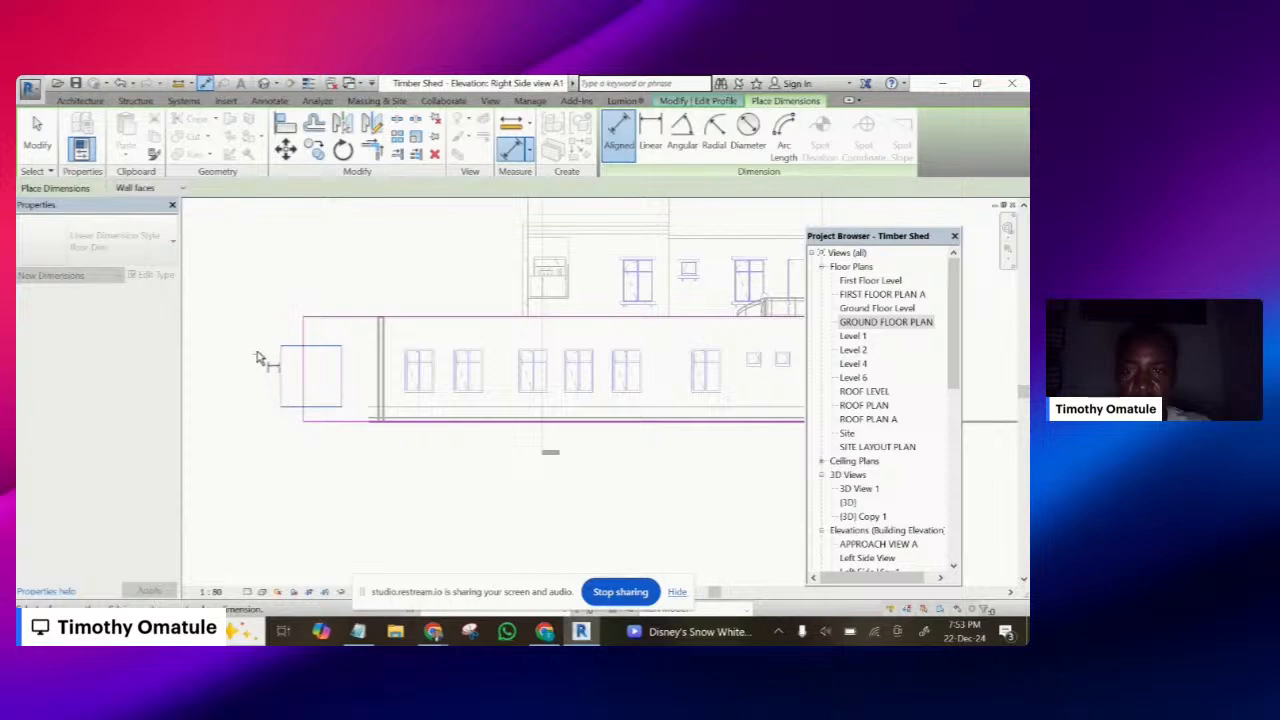
pyautogui.scroll(3, 318, 360)
pyautogui.scroll(2, 330, 348)
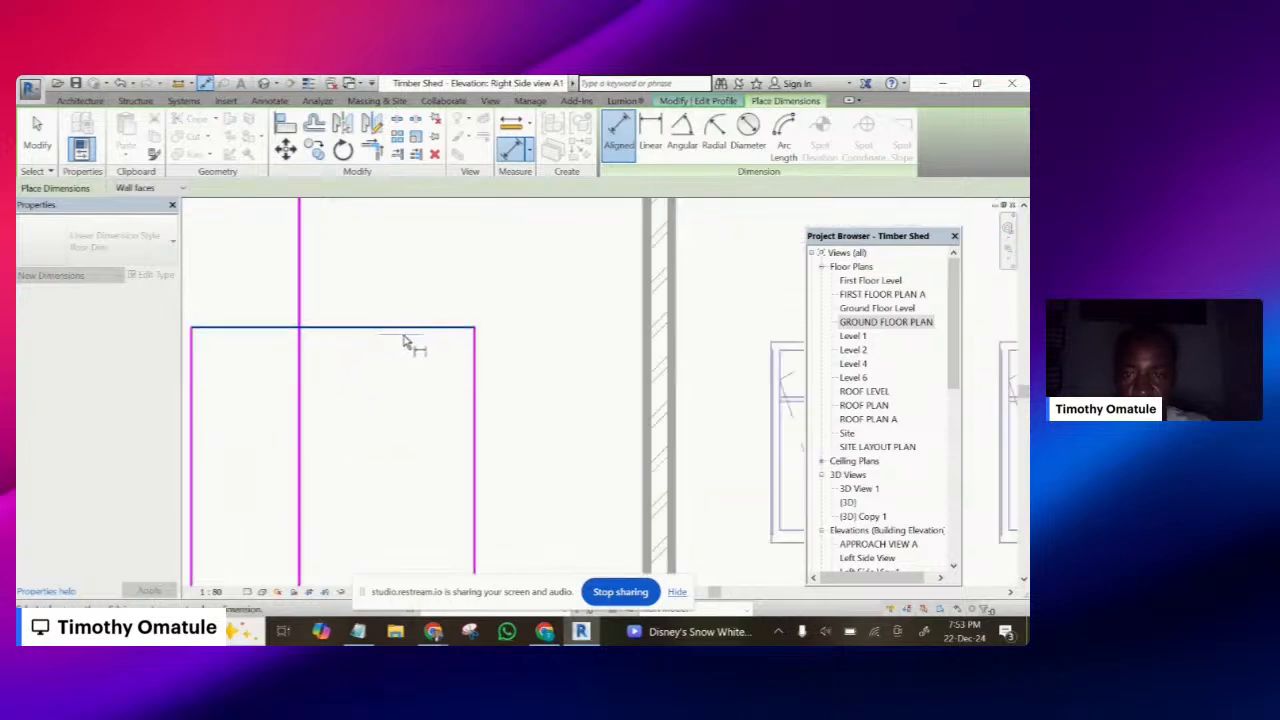
pyautogui.scroll(-4, 415, 380)
pyautogui.press('Escape')
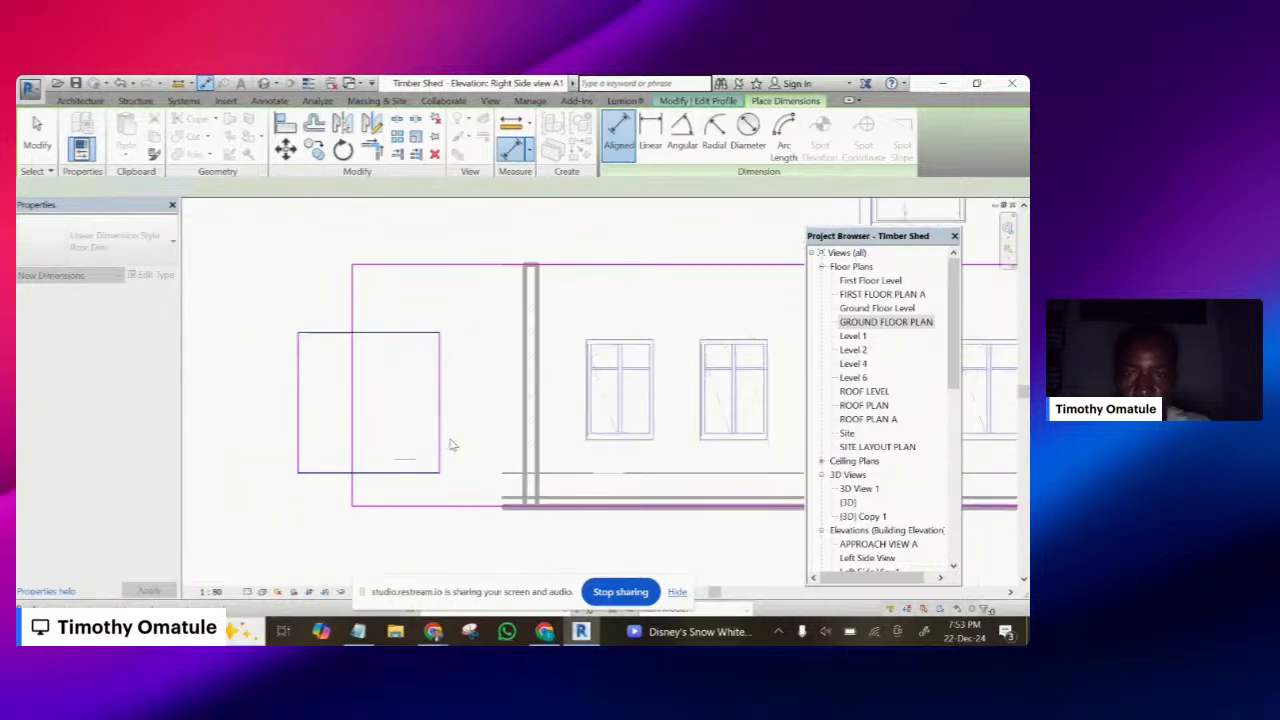
pyautogui.scroll(-3, 449, 440)
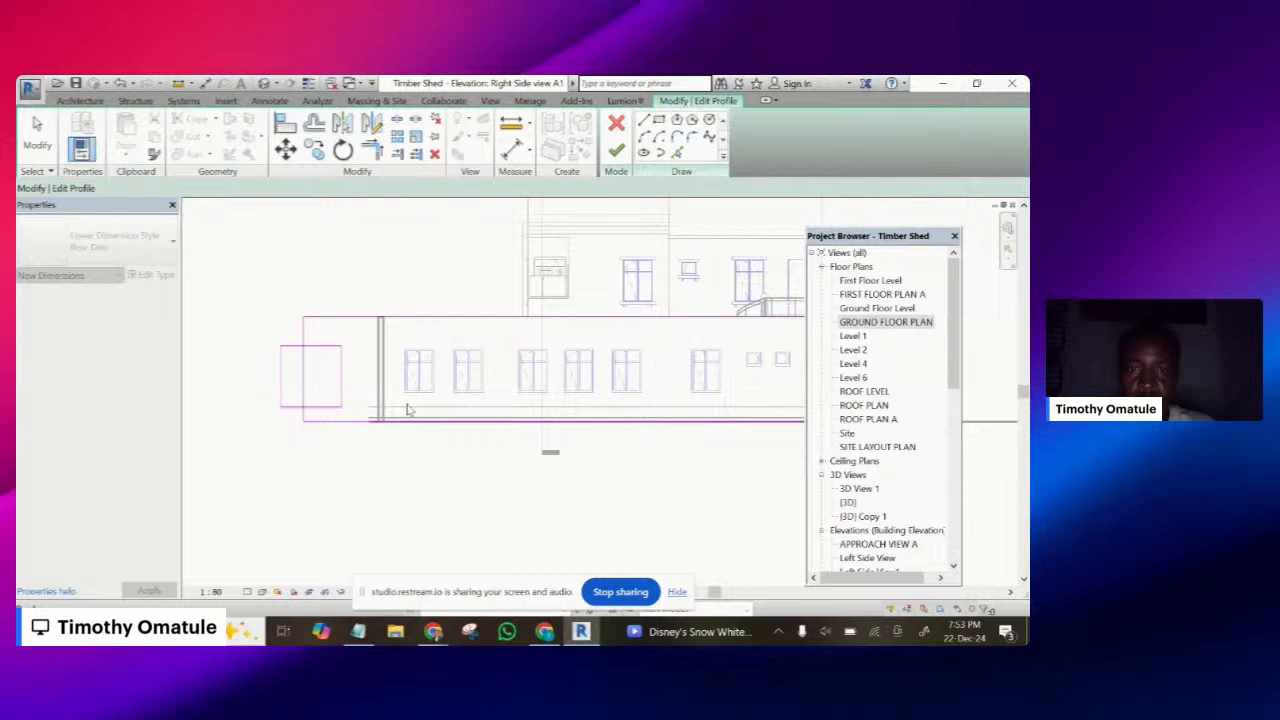
# - Split the wall's end line inside the rectangle and trim both halves to the rectangle's upper and lower edges
pyautogui.click(397, 120)
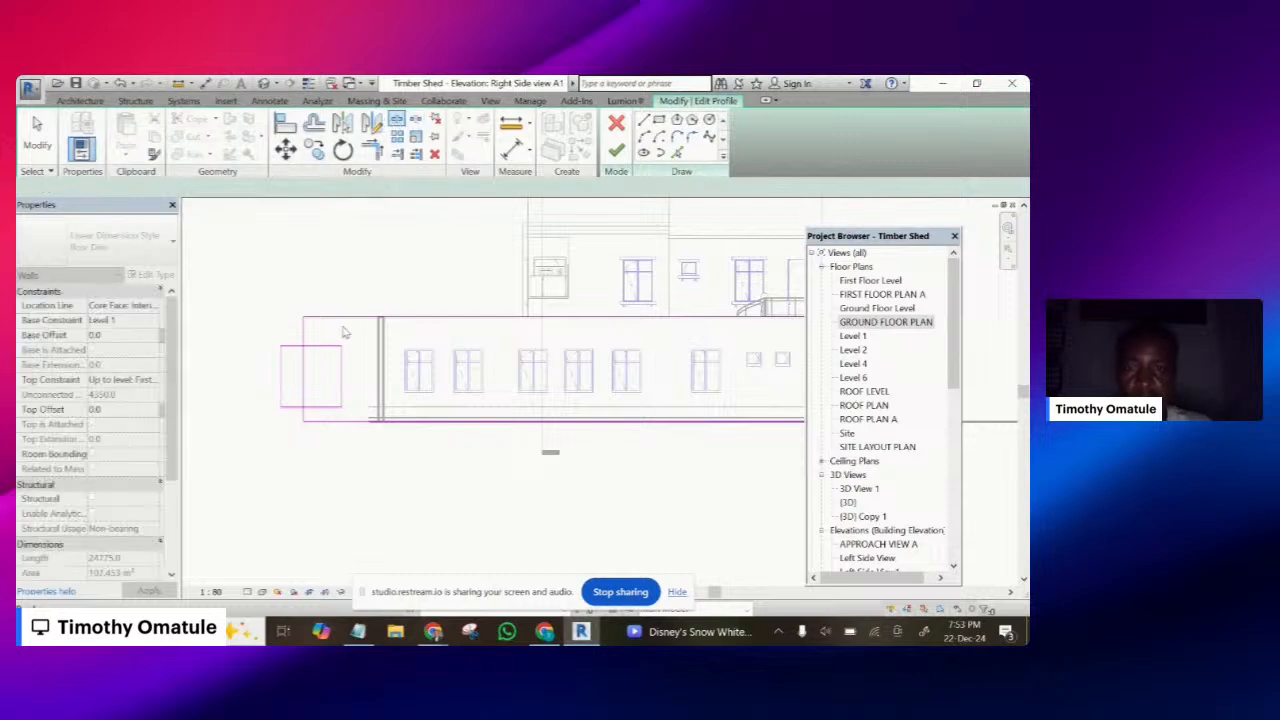
pyautogui.click(303, 360)
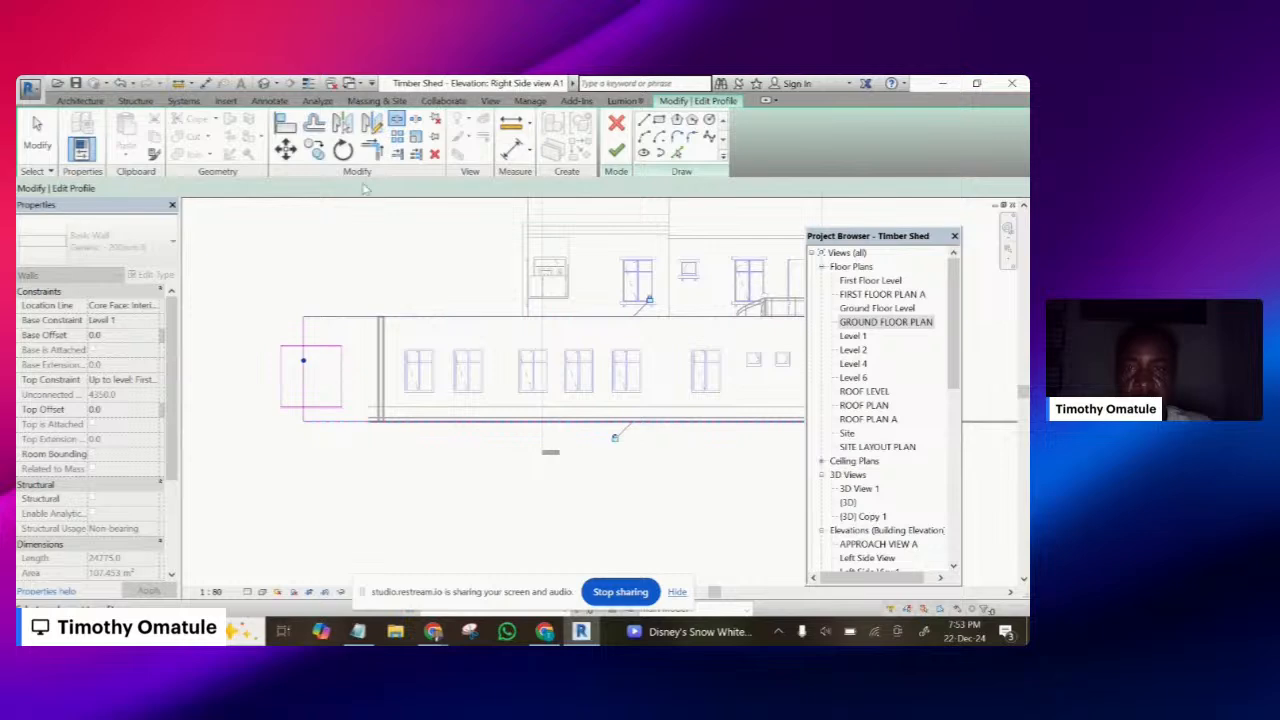
pyautogui.scroll(3, 305, 345)
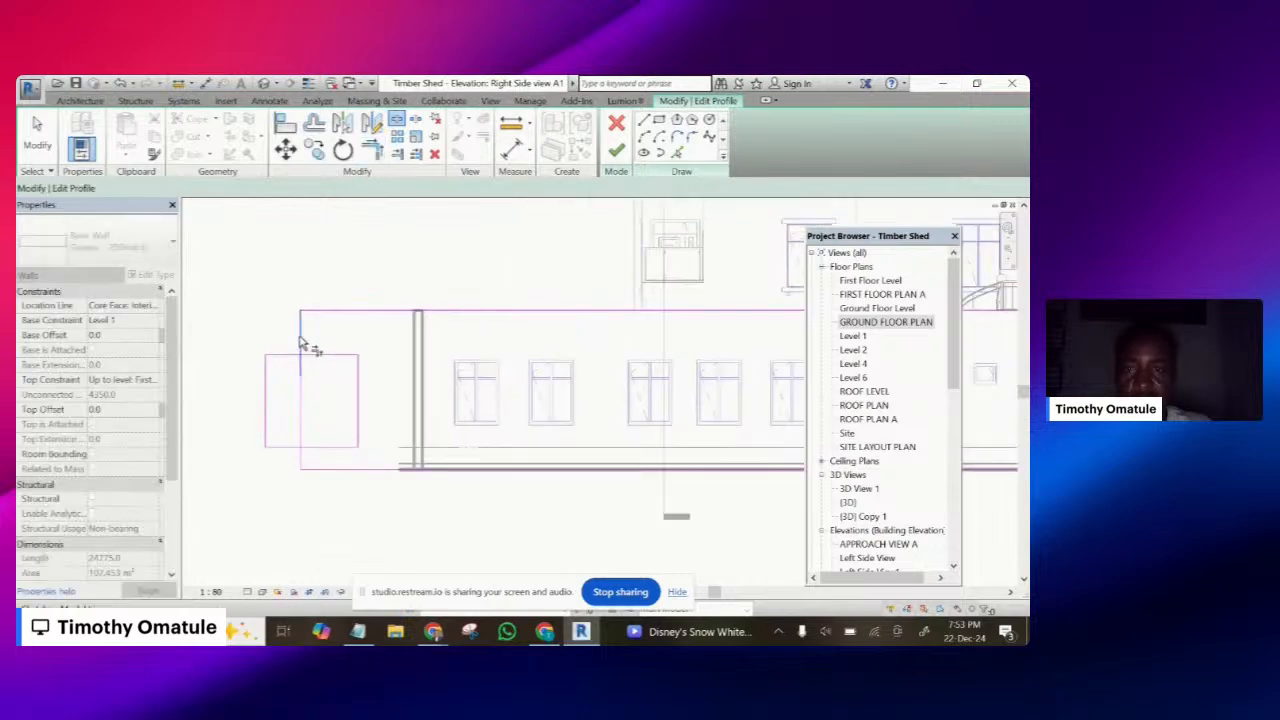
pyautogui.click(300, 339)
pyautogui.click(329, 355)
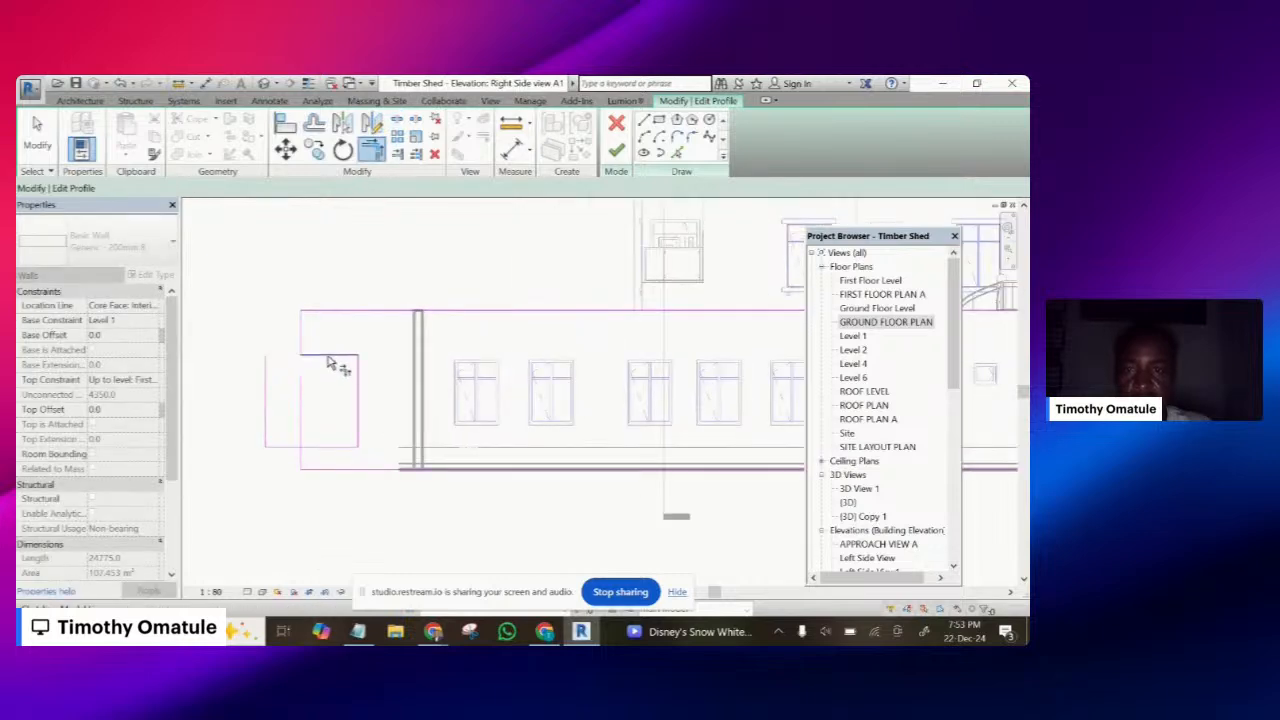
pyautogui.click(327, 447)
pyautogui.click(301, 458)
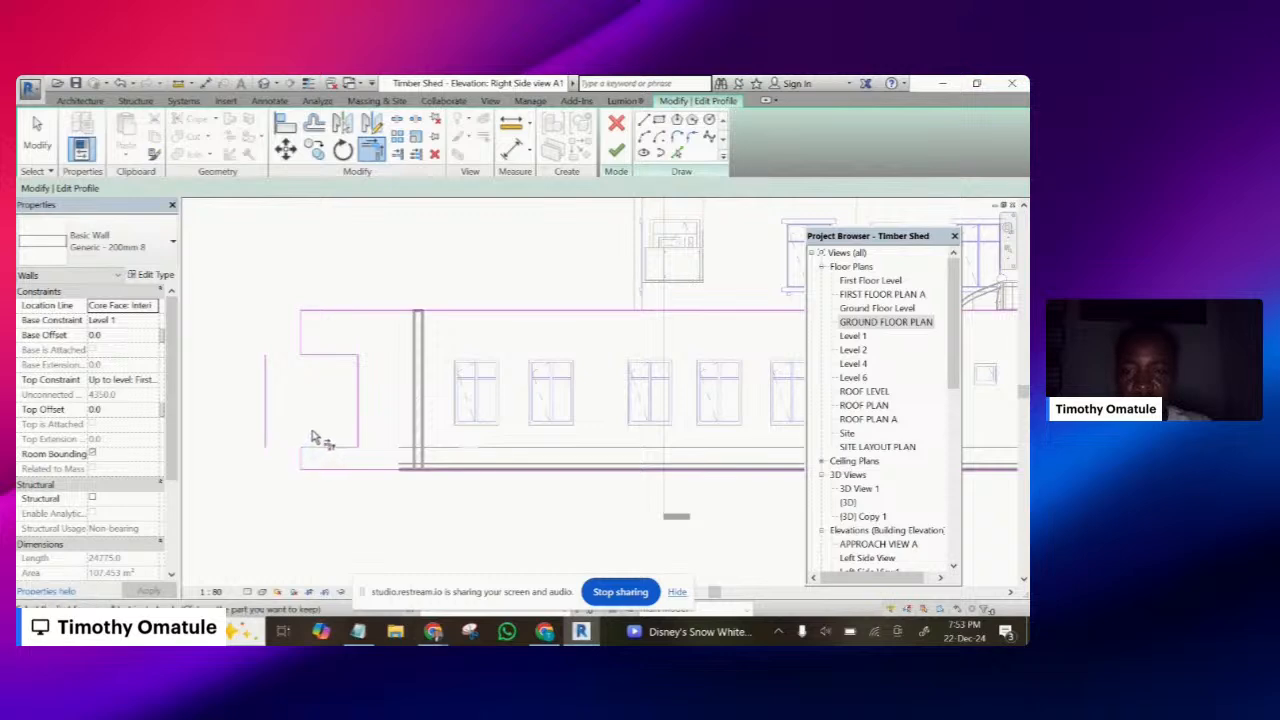
# - Delete the rectangle's leftover outer line beyond the wall's end and finish the profile edit
pyautogui.press('Escape')
pyautogui.click(266, 392)
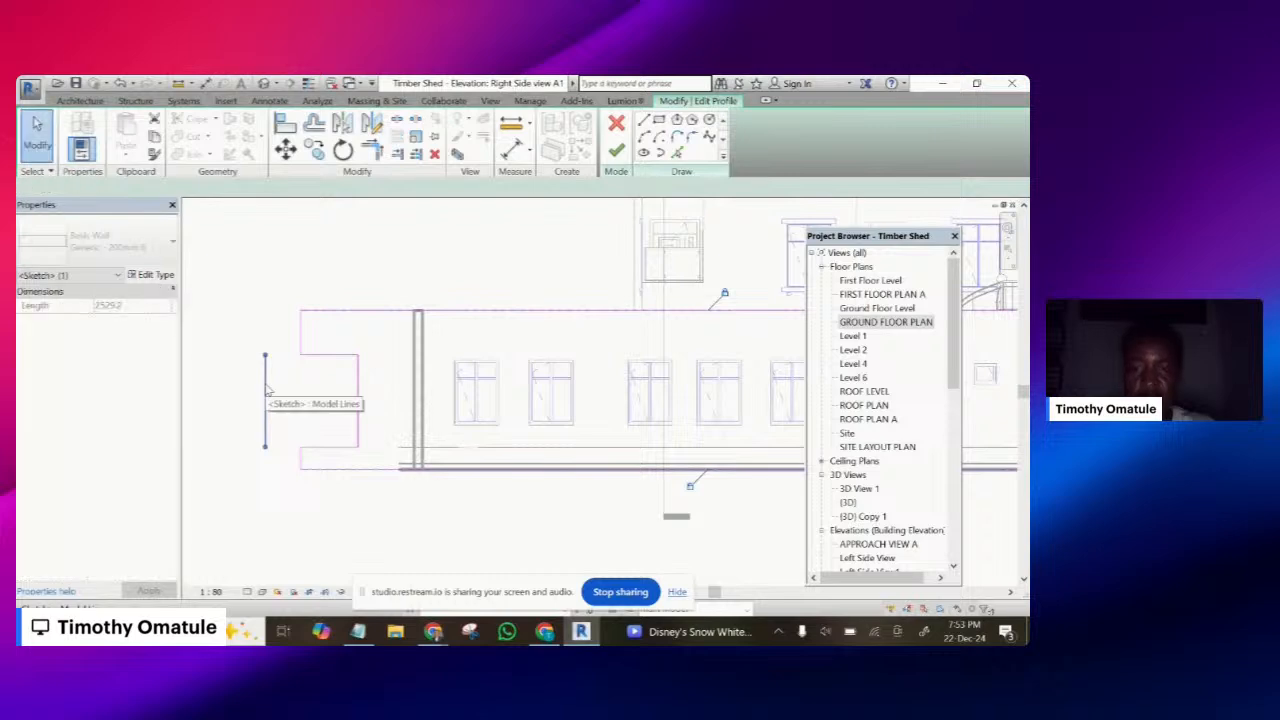
pyautogui.press('Escape')
pyautogui.scroll(-3, 430, 370)
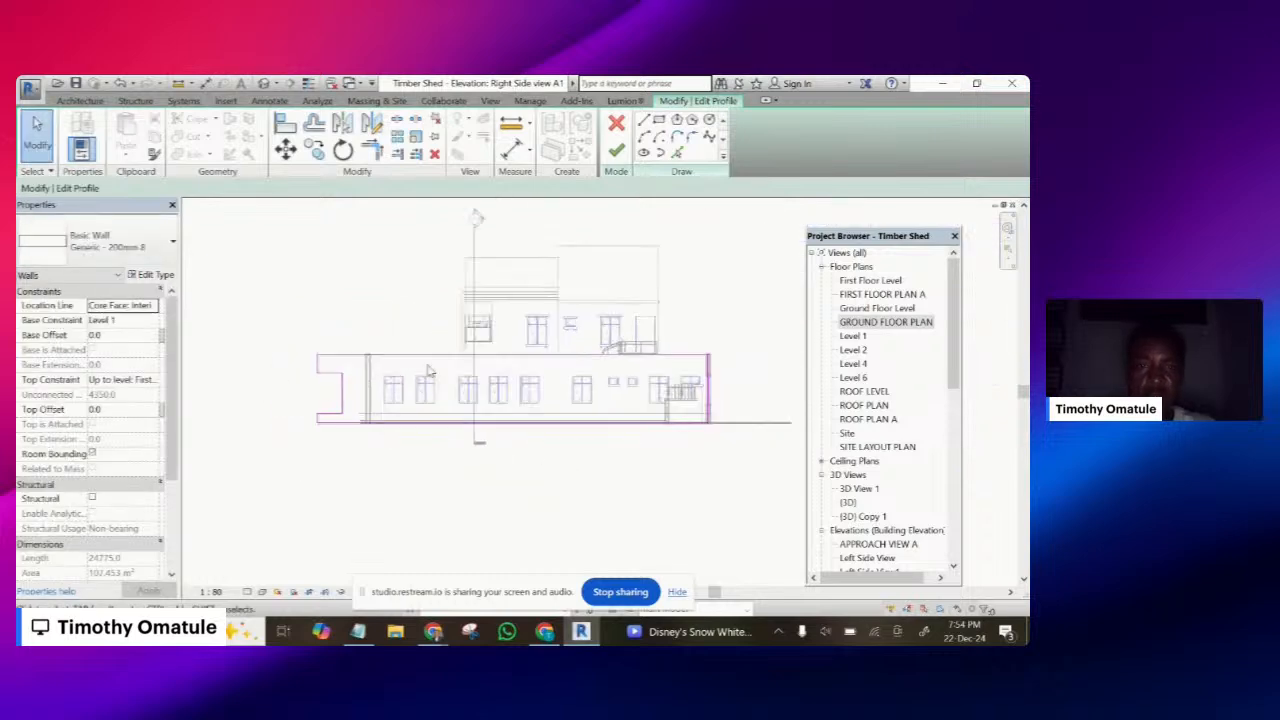
pyautogui.click(620, 150)
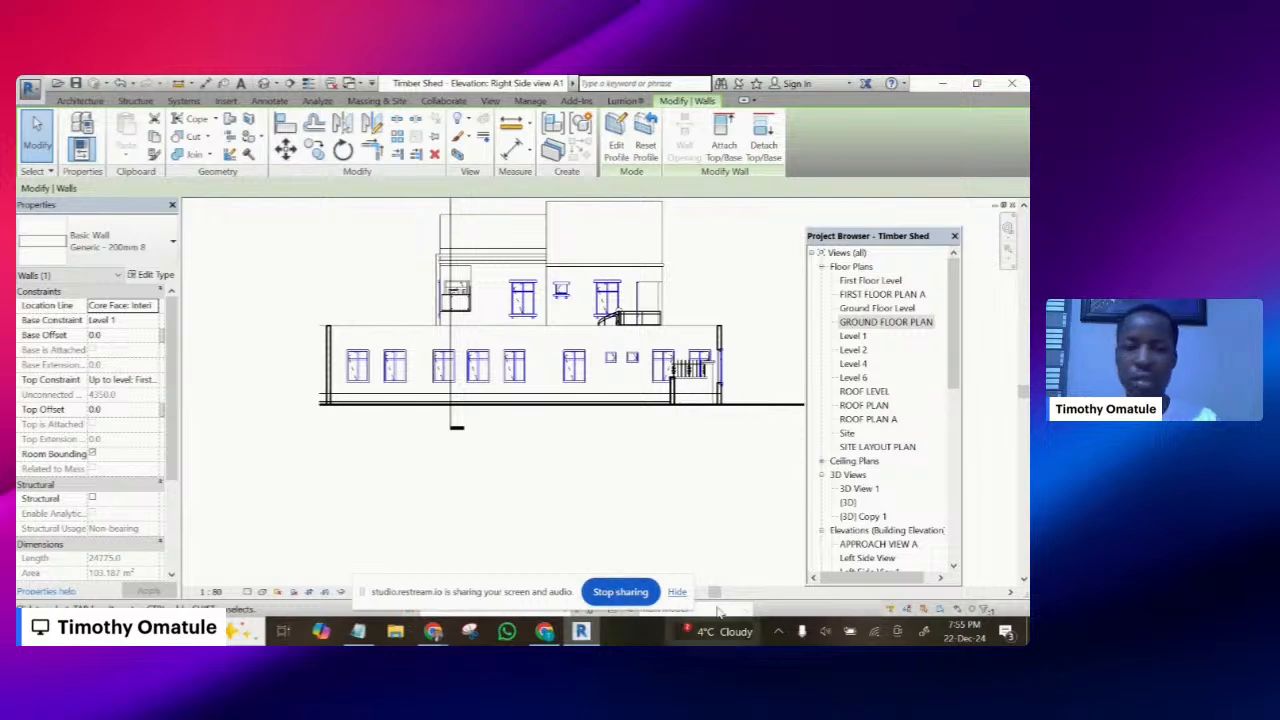
# - Examine the ground-floor side wall and both building ends in the Right Side view A1 elevation
pyautogui.scroll(-1, 608, 335)
pyautogui.scroll(1, 622, 328)
pyautogui.scroll(2, 622, 328)
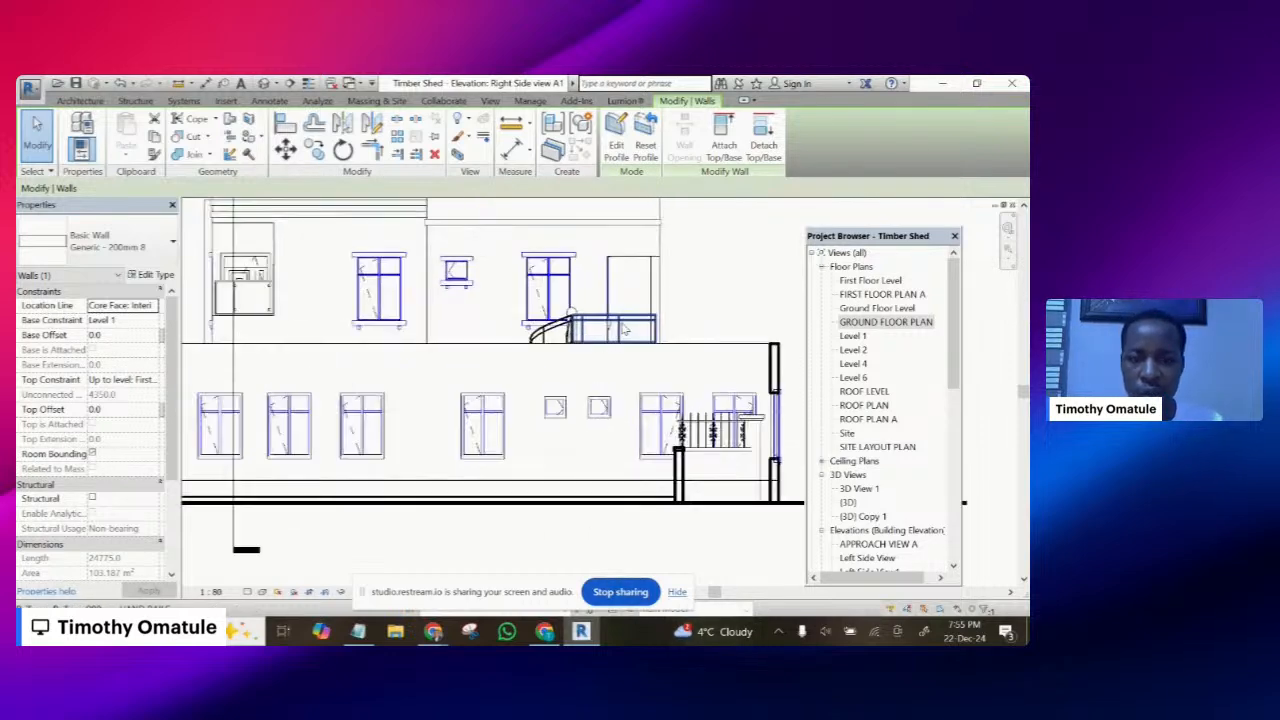
pyautogui.scroll(-3, 534, 374)
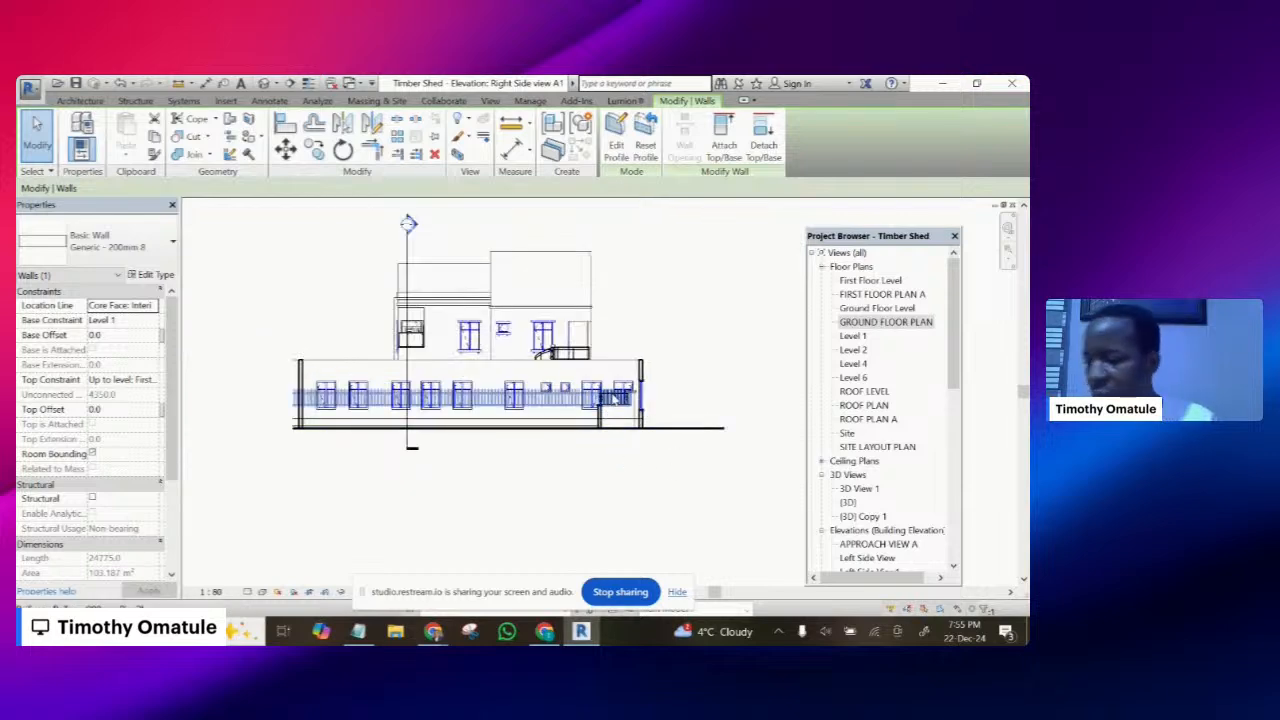
pyautogui.scroll(1, 620, 400)
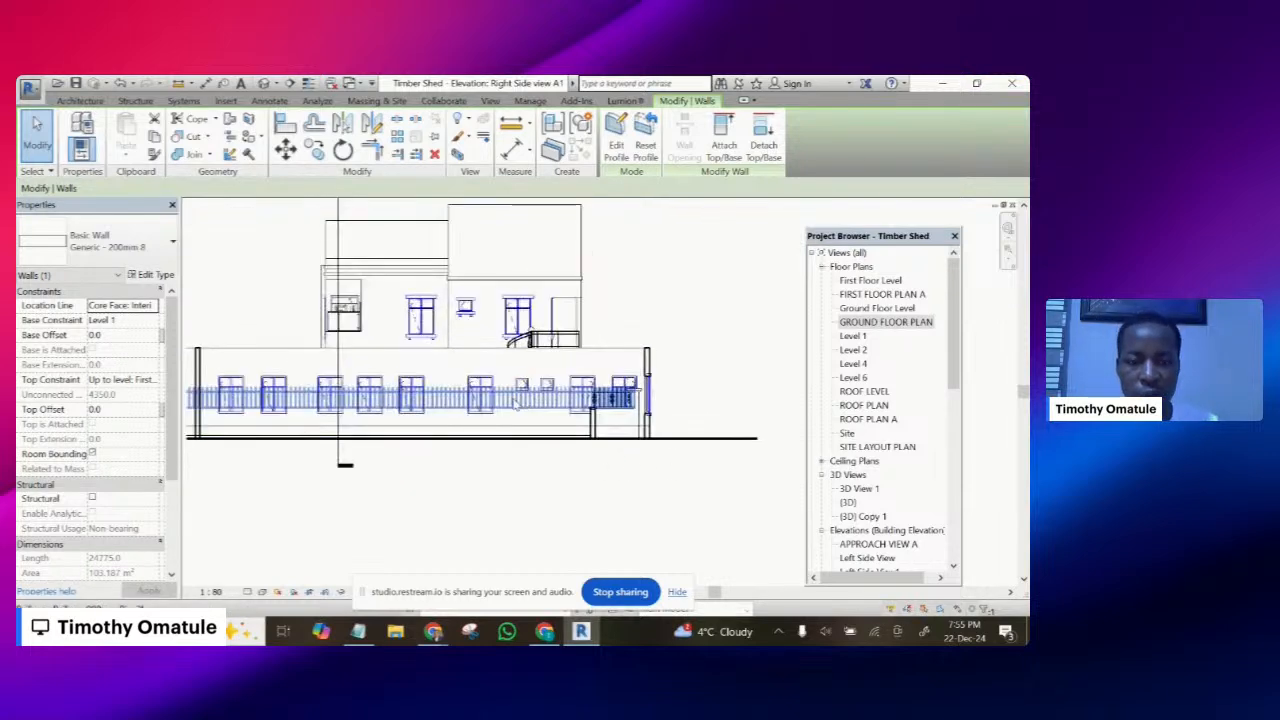
pyautogui.scroll(2, 687, 377)
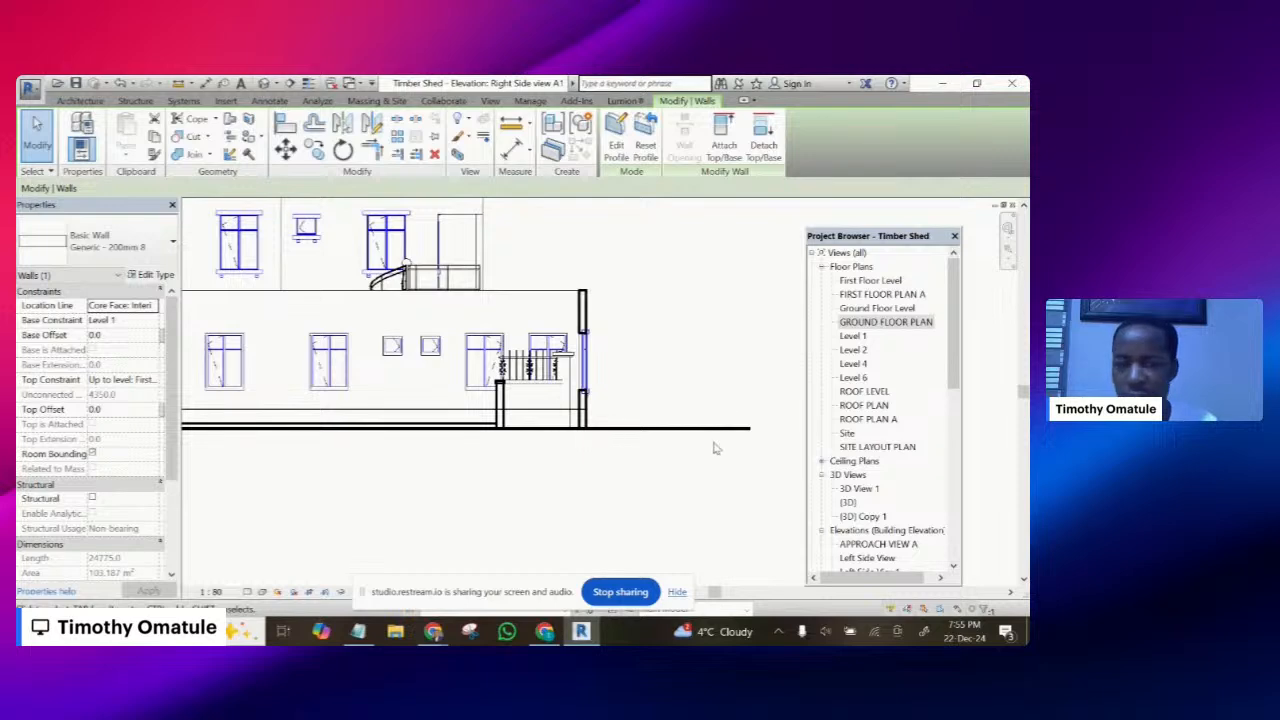
pyautogui.scroll(-5, 716, 440)
pyautogui.scroll(4, 290, 386)
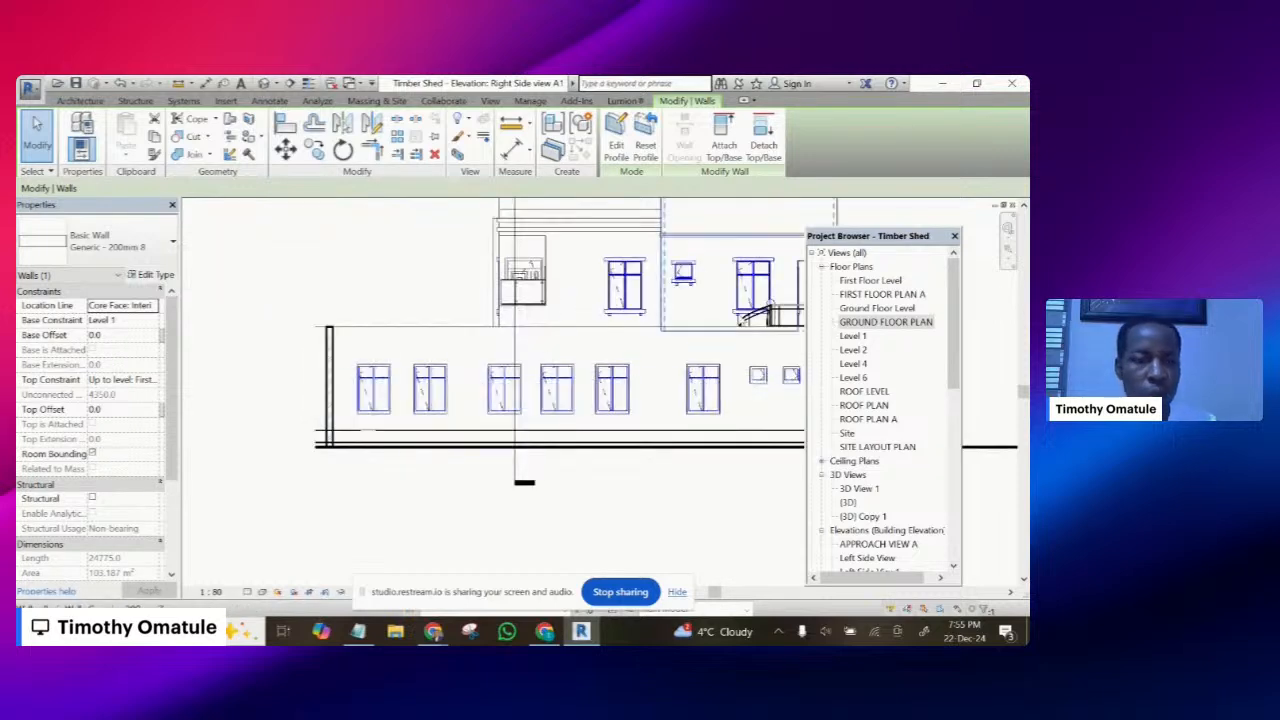
pyautogui.scroll(-5, 380, 330)
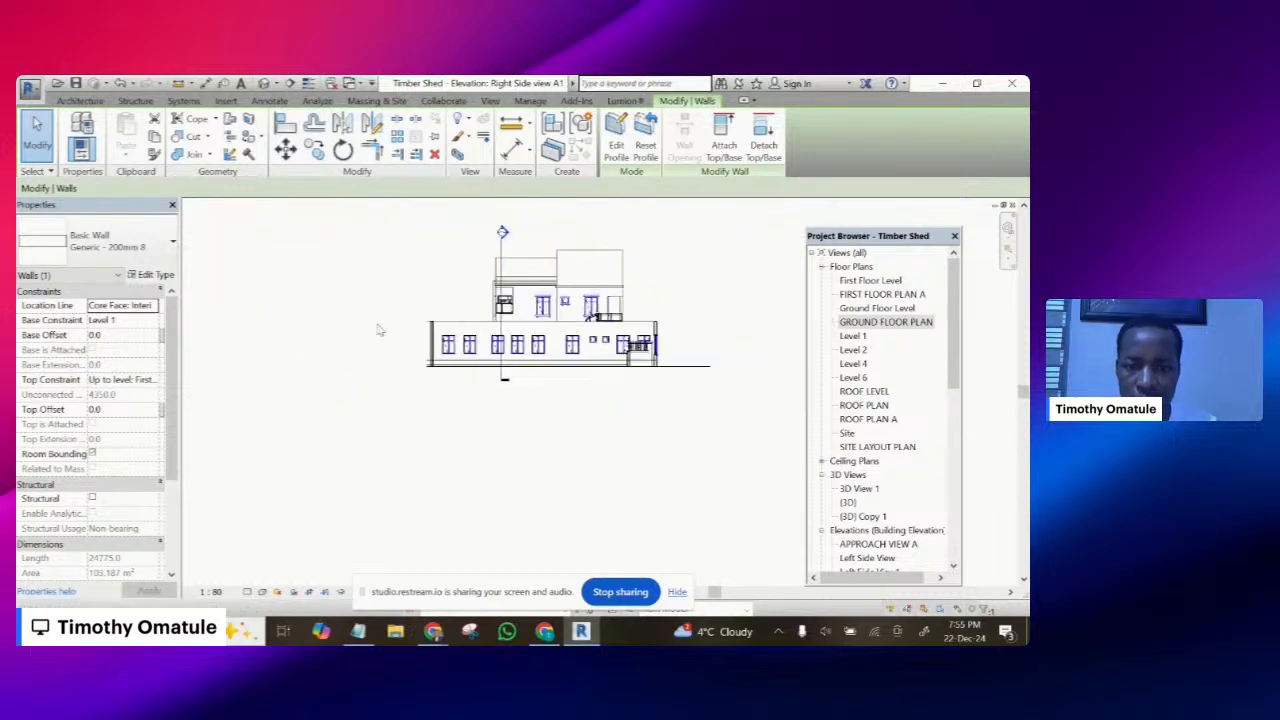
# - Turn off view cropping in the Right Side view A1 elevation, deselect the wall and inspect the Entrance end
pyautogui.click(311, 594)
pyautogui.click(403, 379)
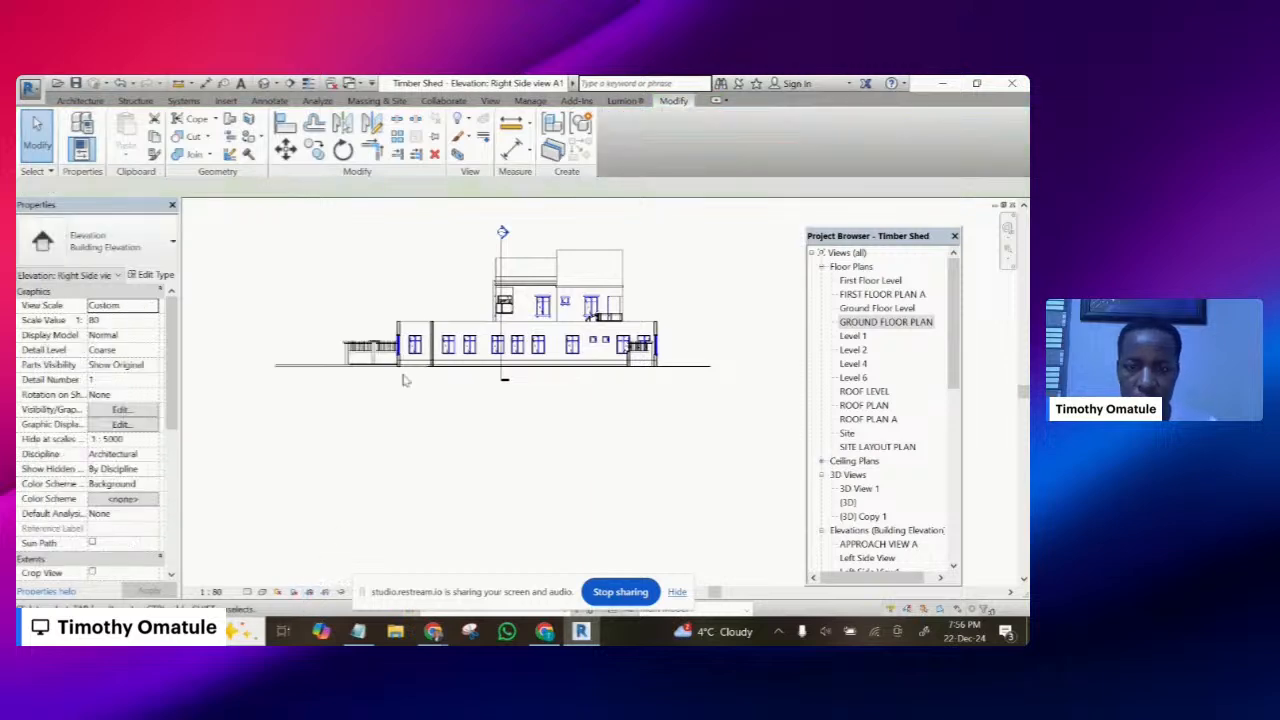
pyautogui.scroll(3, 413, 345)
pyautogui.scroll(-5, 420, 345)
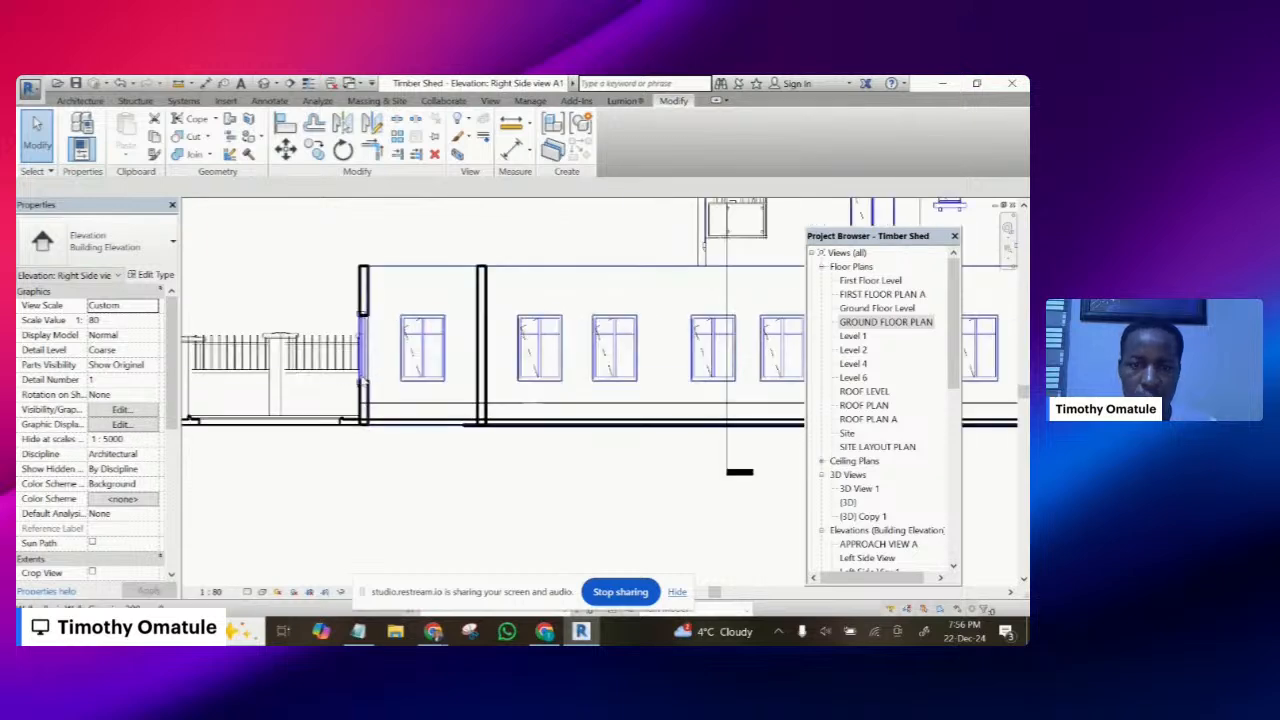
# - In the GROUND FLOOR PLAN view, move the imported Timber admin gfl.dwg drawing 1200 mm to the right of the modelled walls
pyautogui.doubleClick(893, 322)
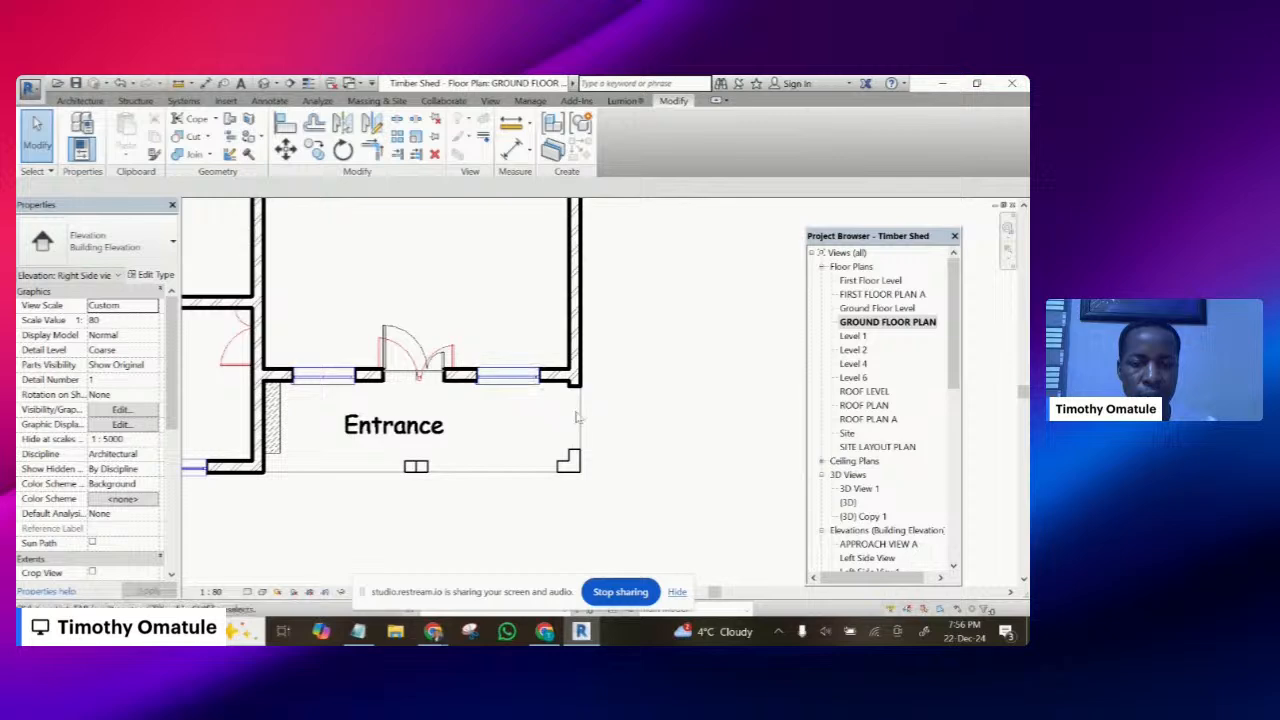
pyautogui.scroll(-3, 585, 418)
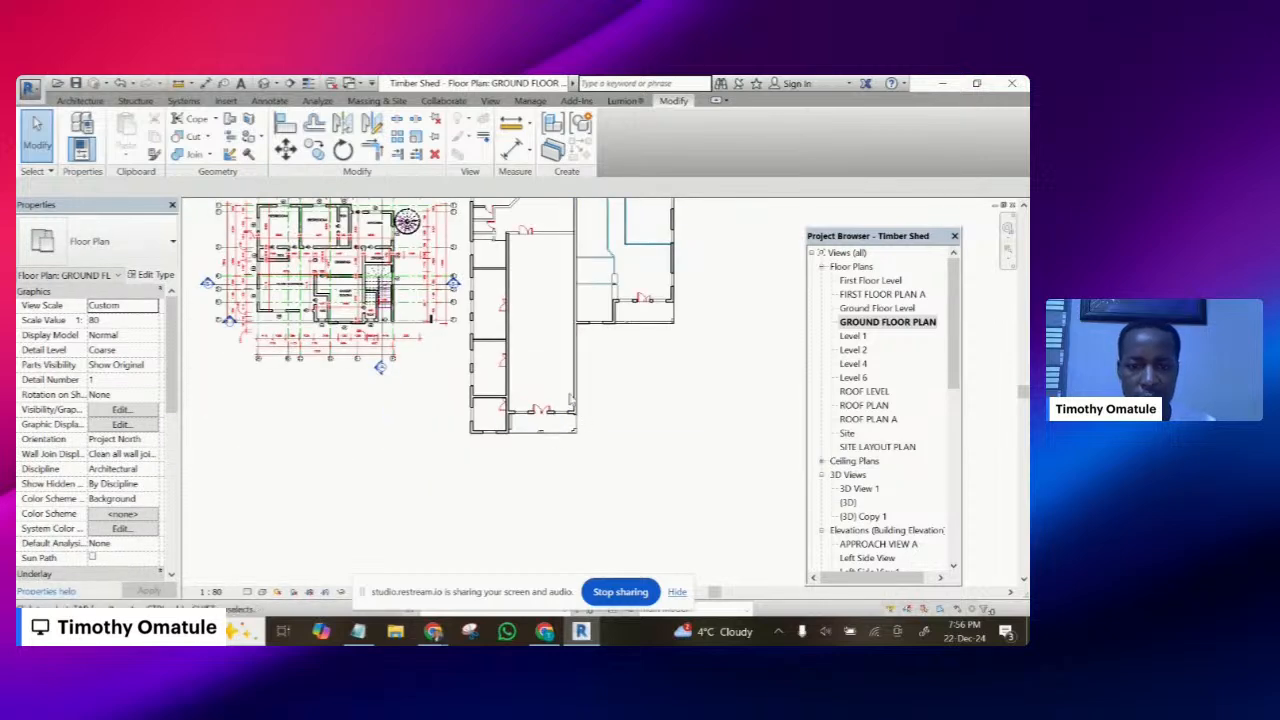
pyautogui.scroll(5, 505, 352)
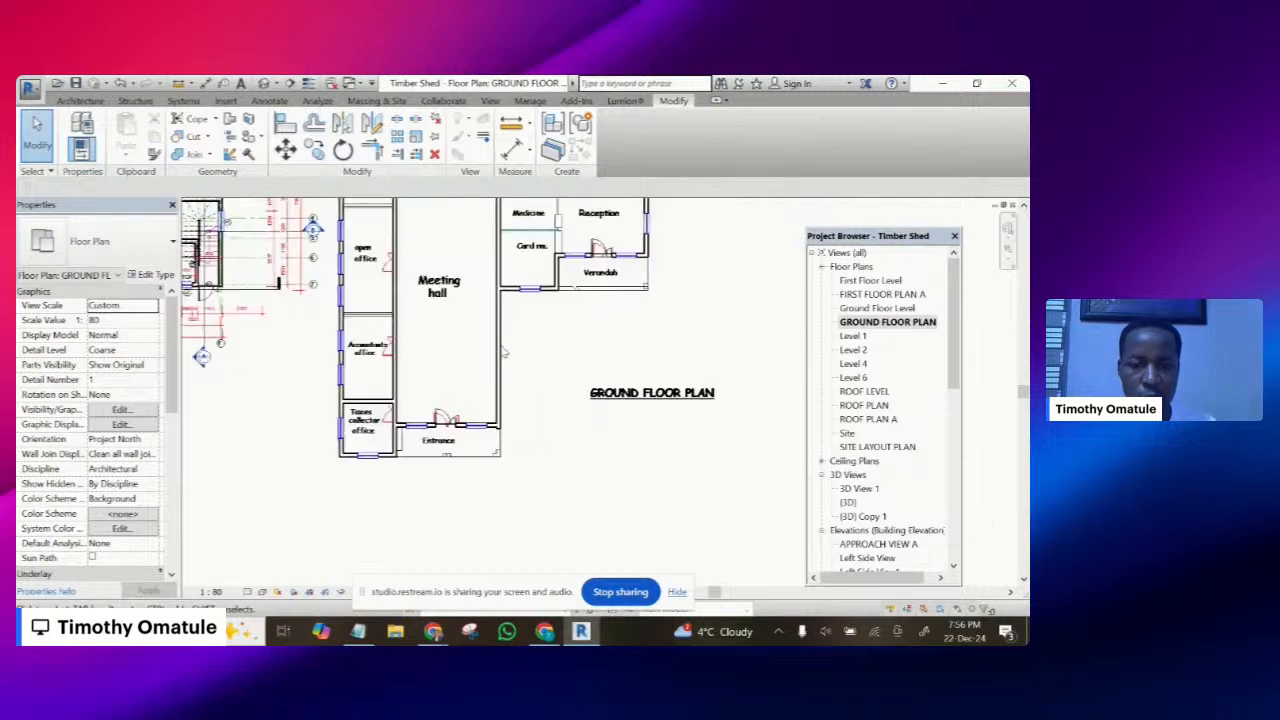
pyautogui.scroll(1, 505, 352)
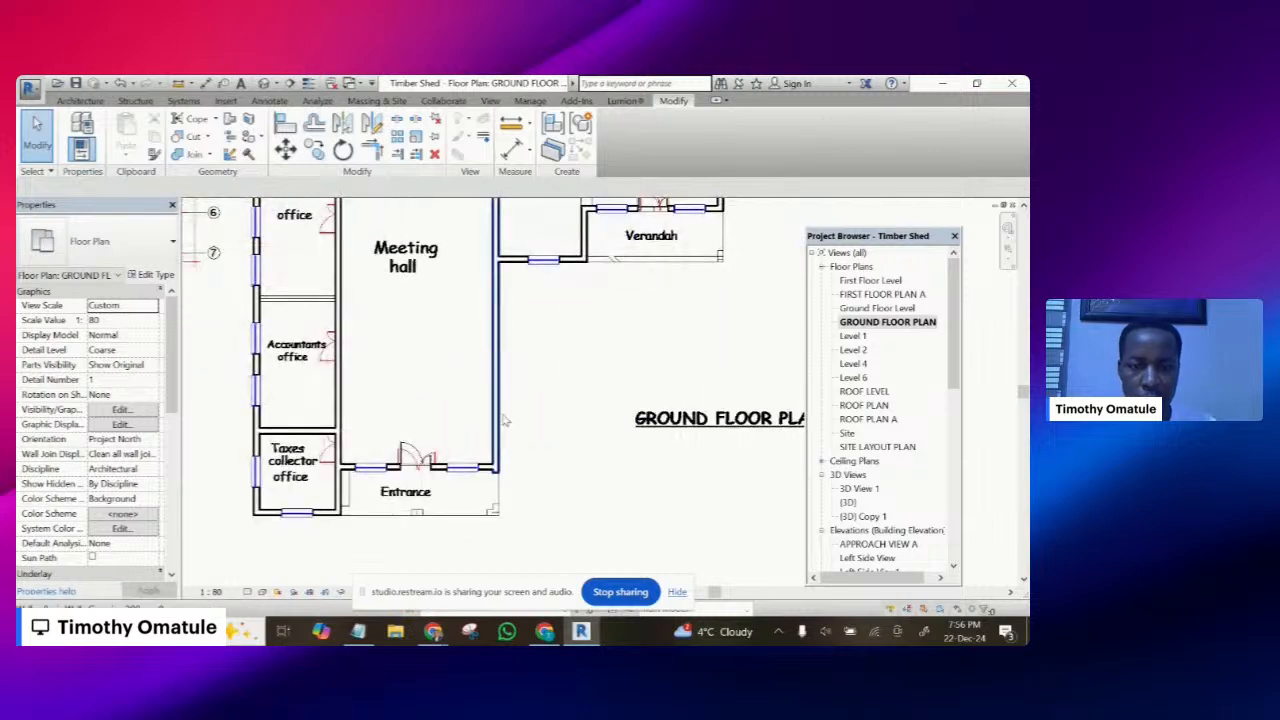
pyautogui.scroll(-2, 432, 375)
pyautogui.scroll(-2, 432, 375)
pyautogui.scroll(2, 430, 370)
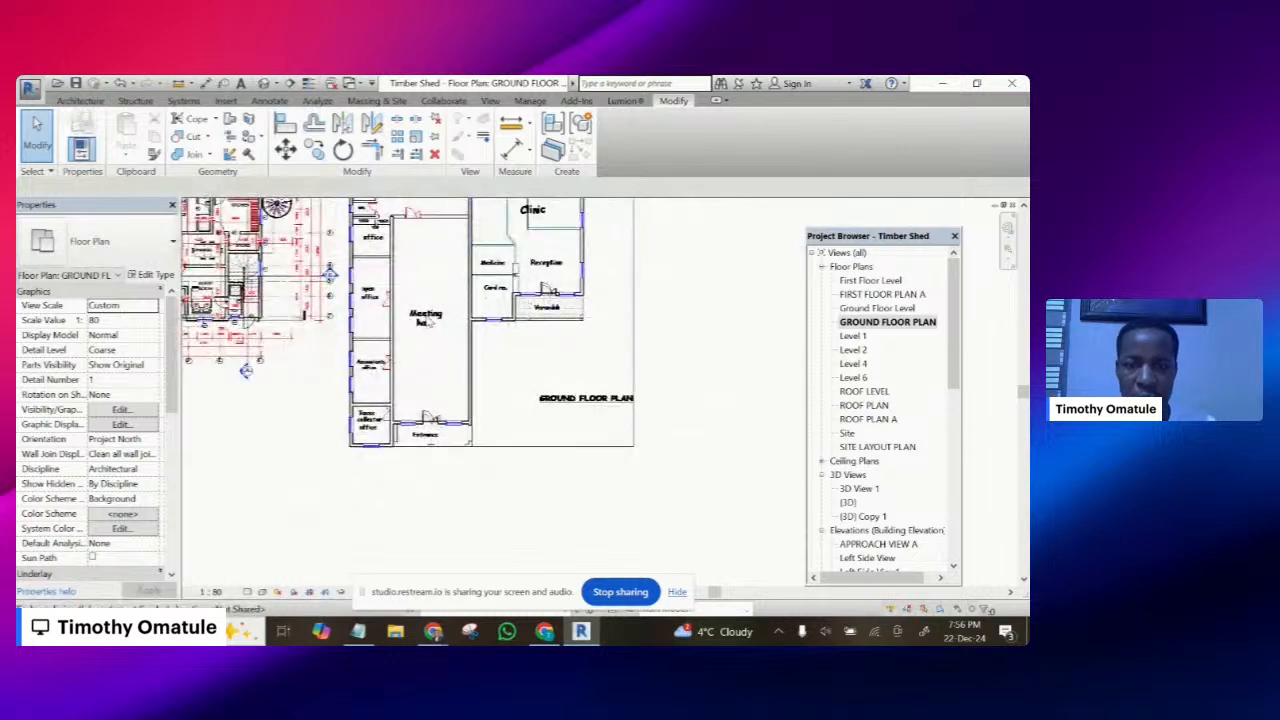
pyautogui.click(418, 335)
pyautogui.moveTo(415, 359); pyautogui.dragTo(398, 393, button='middle')
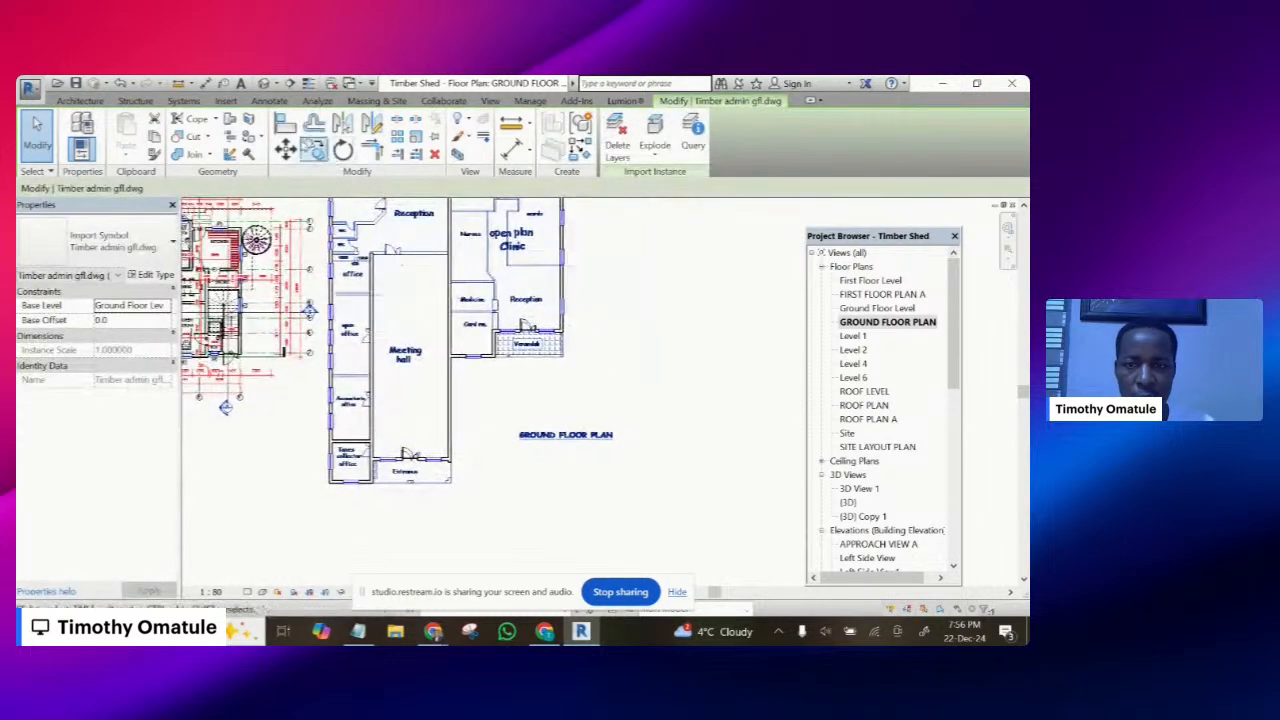
pyautogui.click(286, 150)
pyautogui.press('m')
pyautogui.press('v')
pyautogui.click(586, 390)
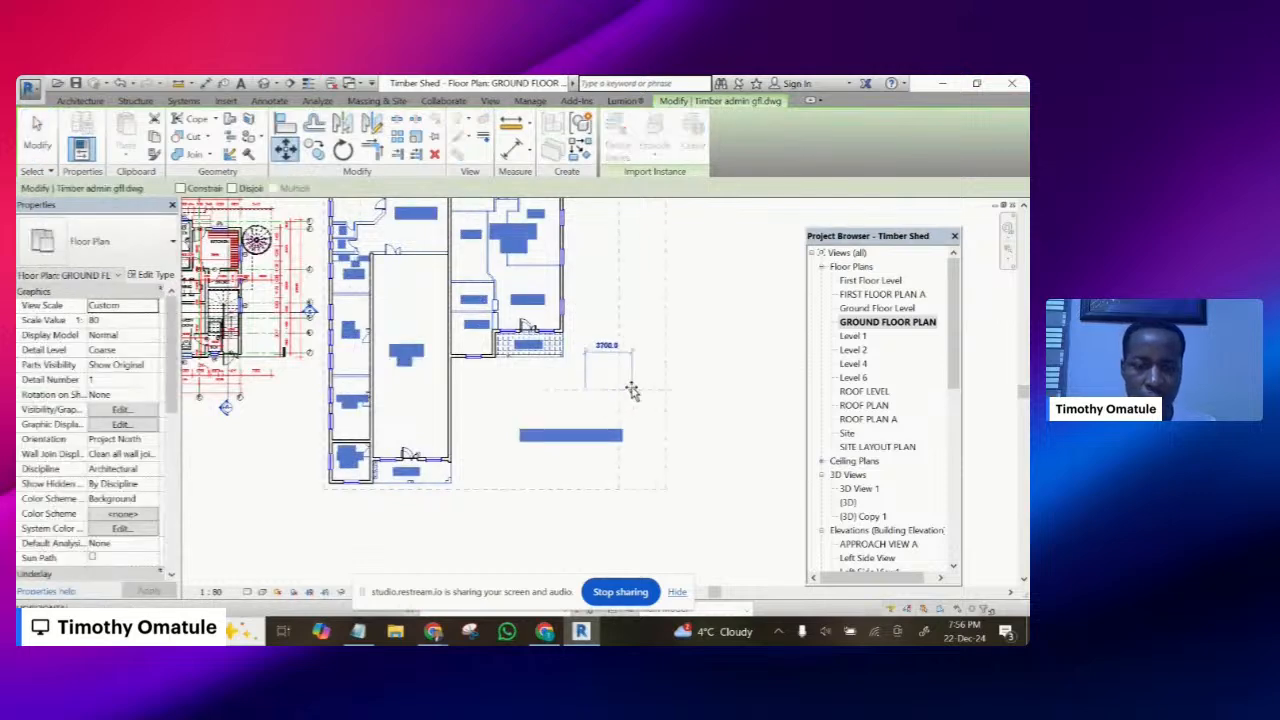
pyautogui.write('1')
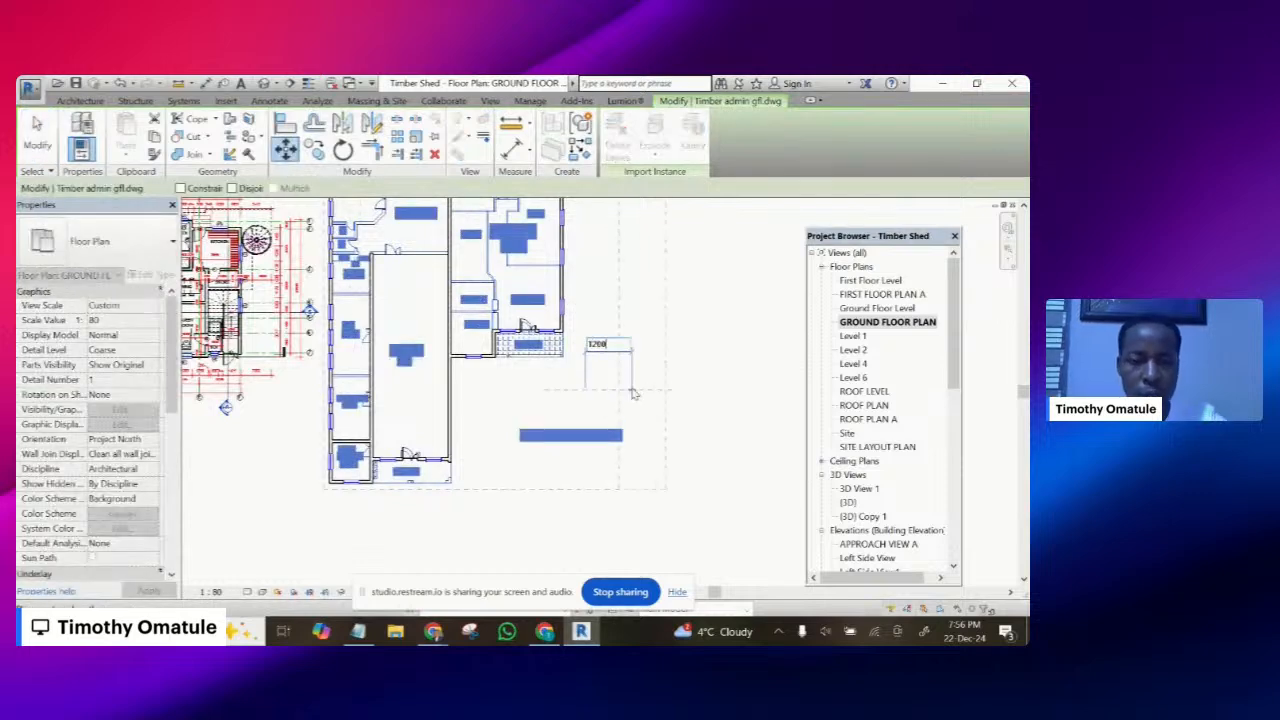
pyautogui.write('200')
pyautogui.press('Return')
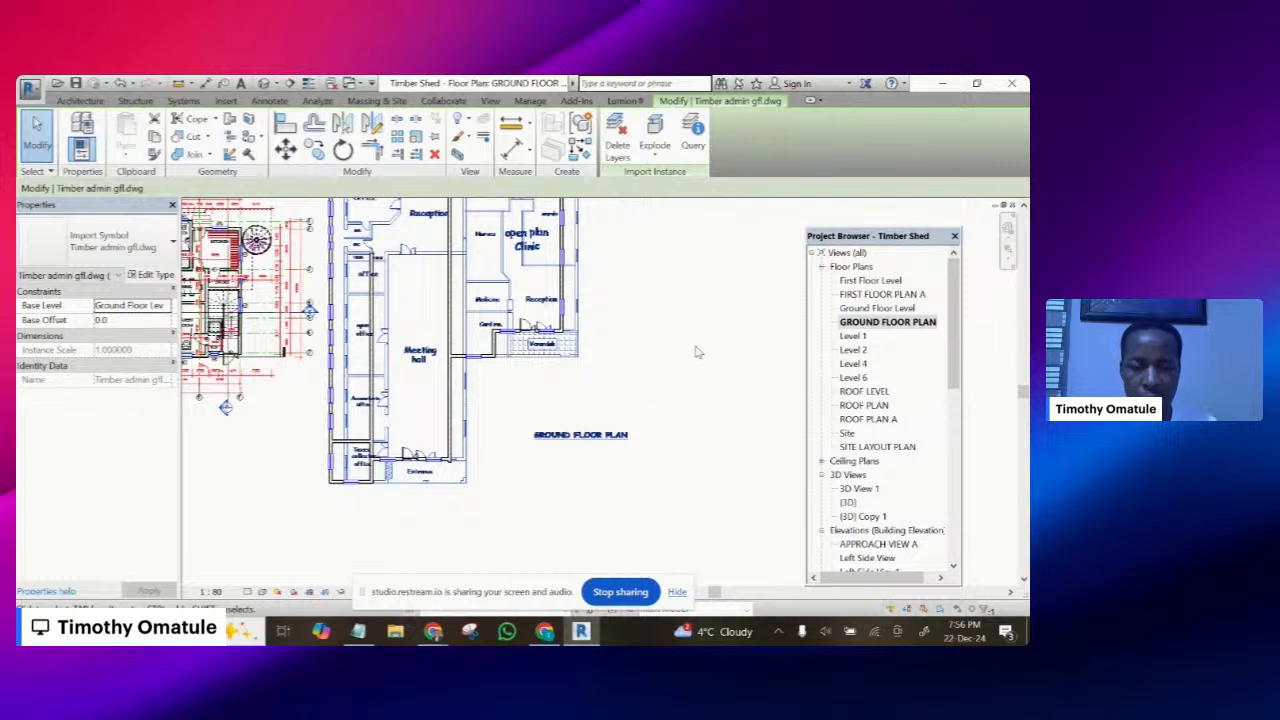
# - Place two windows matching the existing 1200X1800 type in the Meeting hall's right outer wall, about 2000 mm below the Card rm. wall and 2400 mm above the entrance wall
pyautogui.click(336, 408)
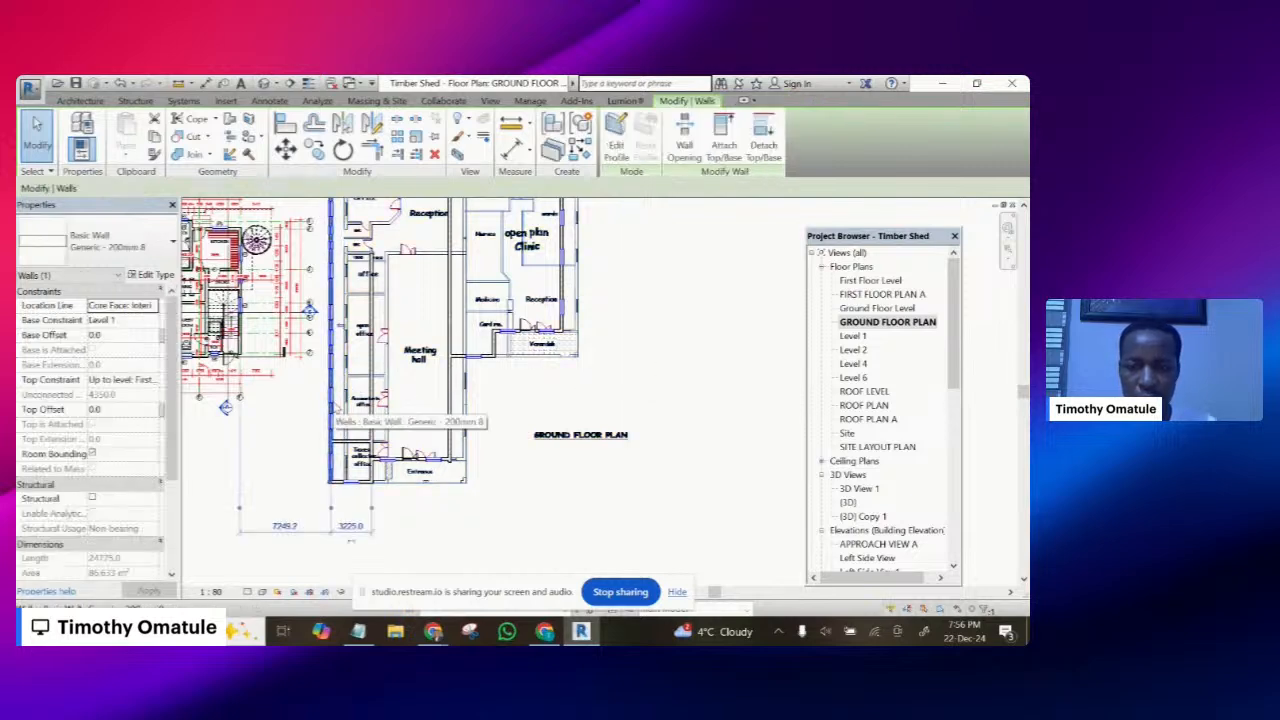
pyautogui.click(256, 476)
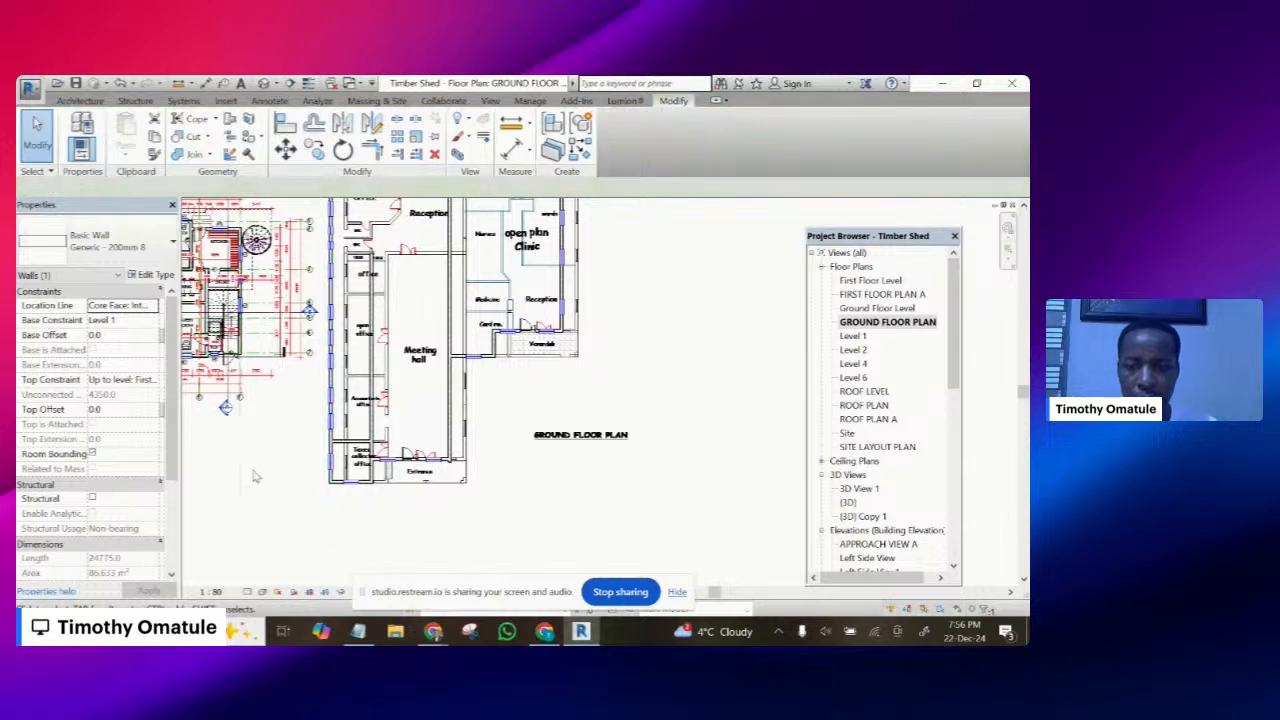
pyautogui.scroll(5, 322, 388)
pyautogui.click(322, 388)
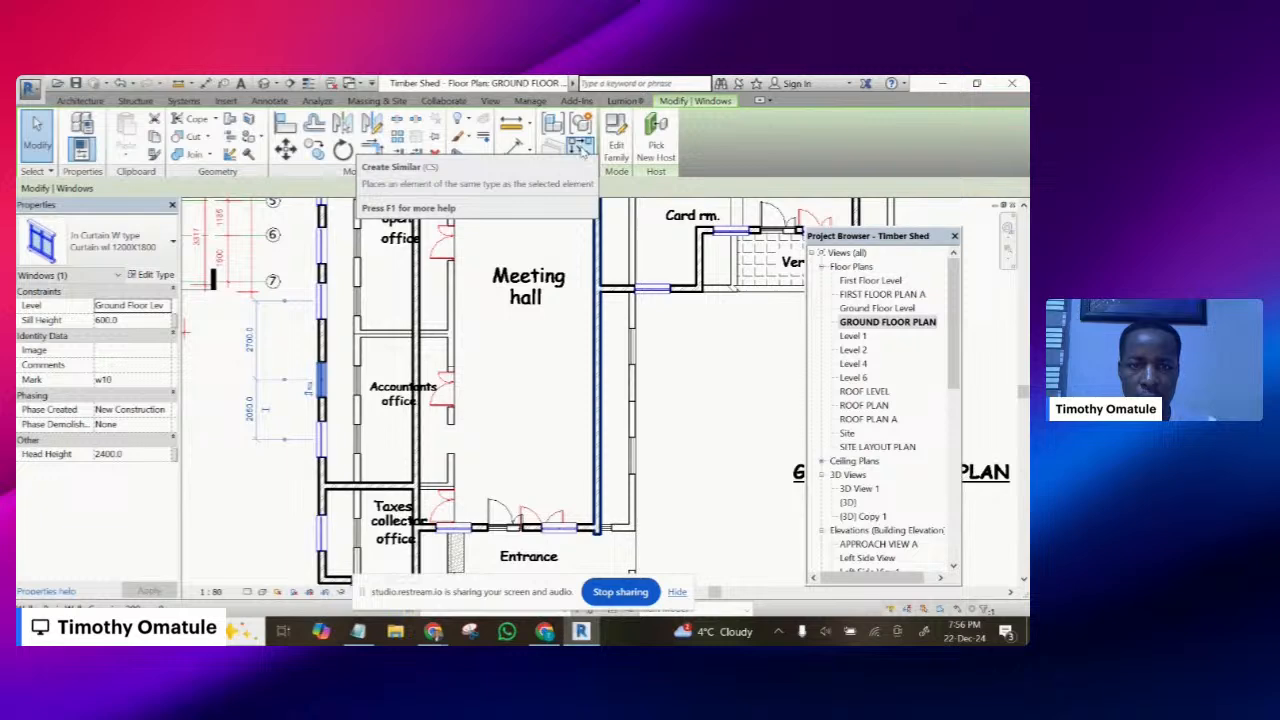
pyautogui.click(580, 148)
pyautogui.scroll(1, 600, 345)
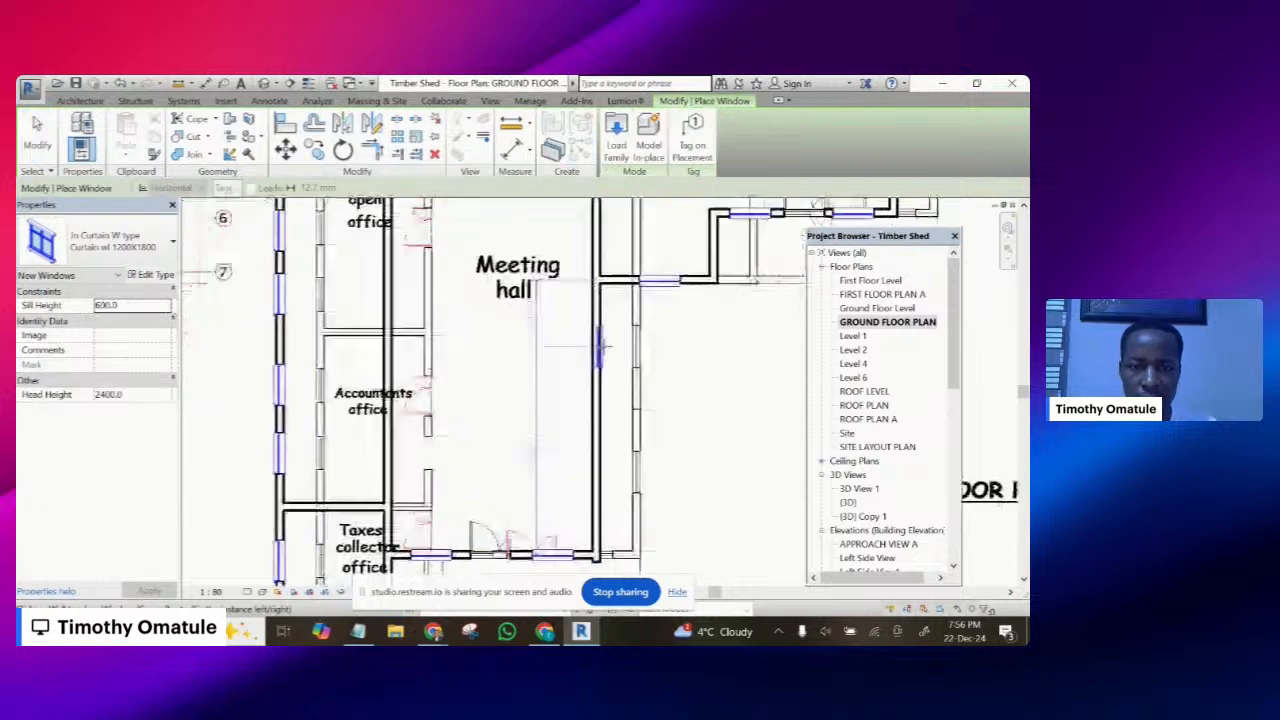
pyautogui.click(600, 345)
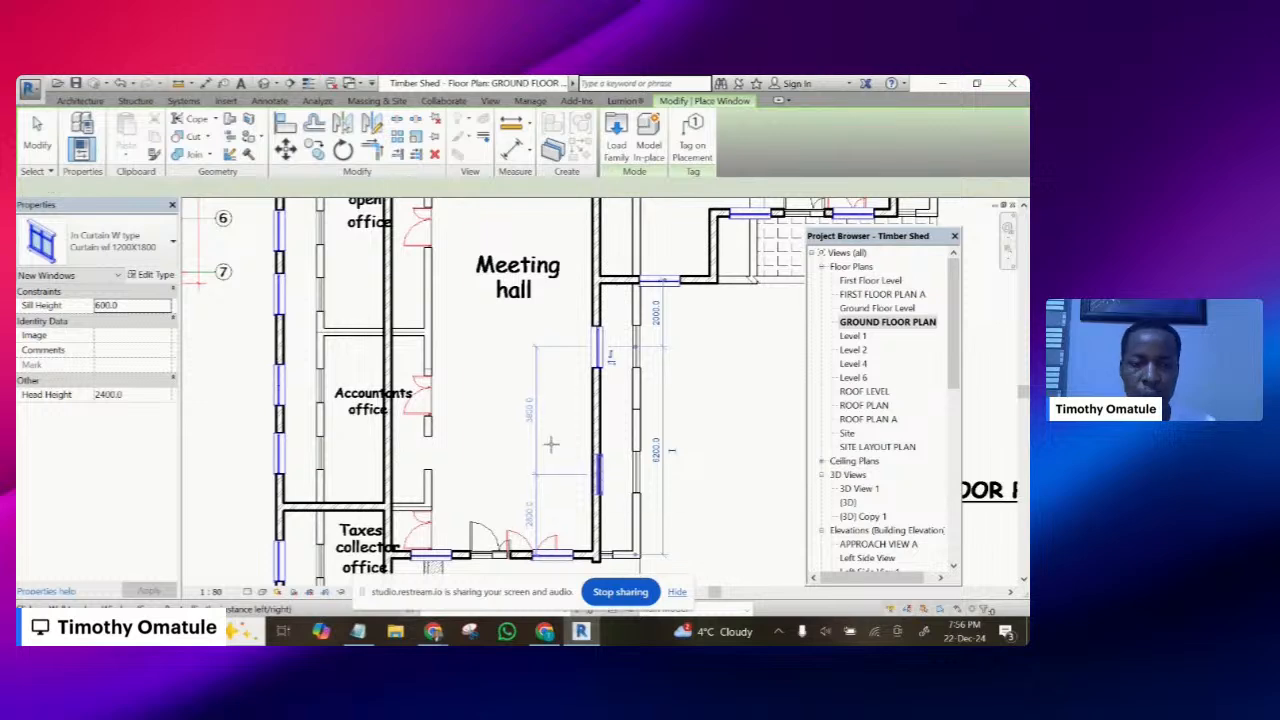
pyautogui.scroll(-2, 545, 438)
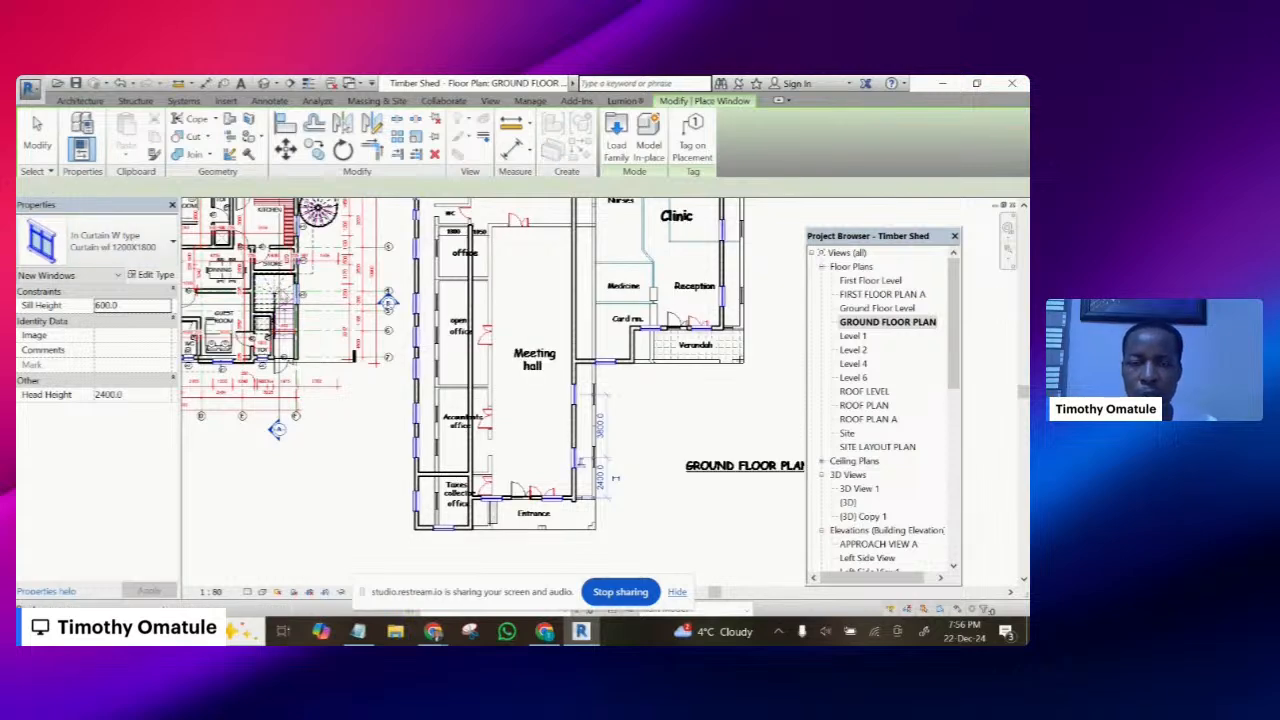
pyautogui.press('Escape')
pyautogui.scroll(-3, 605, 325)
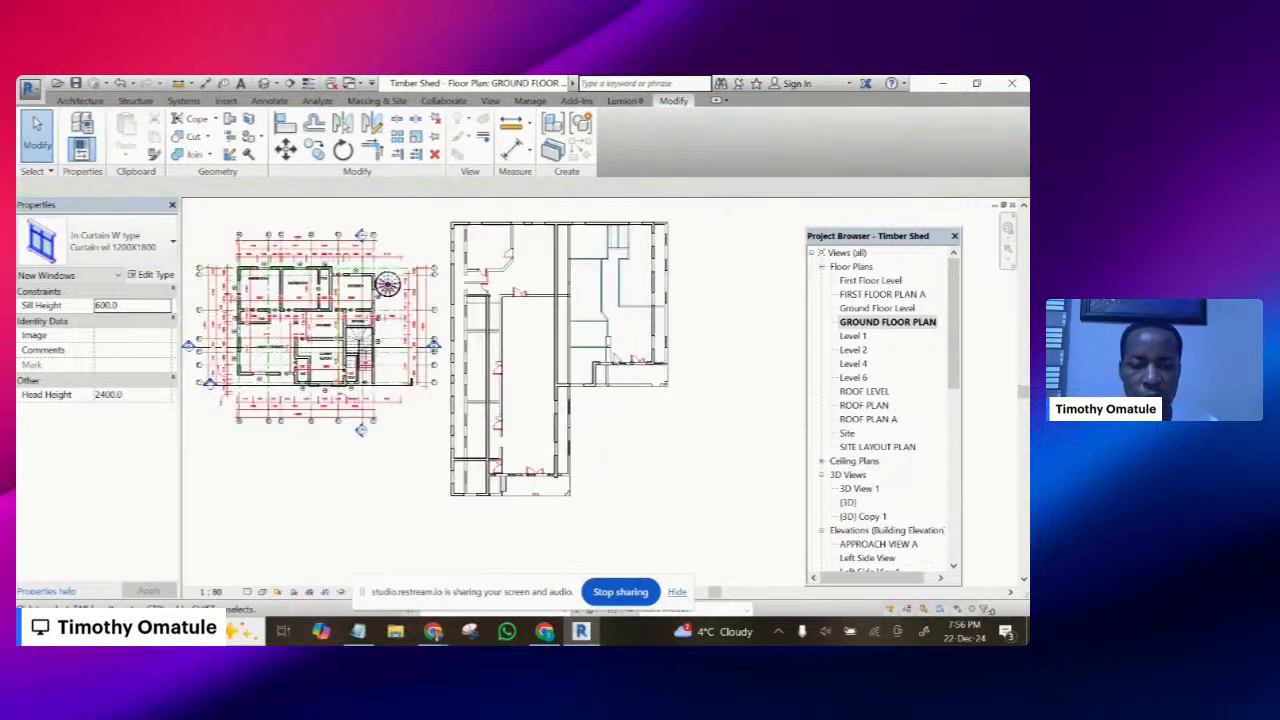
# - Move the imported Timber admin gfl.dwg drawing 1200 mm to the left, back onto the modelled walls, and deselect it
pyautogui.scroll(2, 605, 325)
pyautogui.click(610, 308)
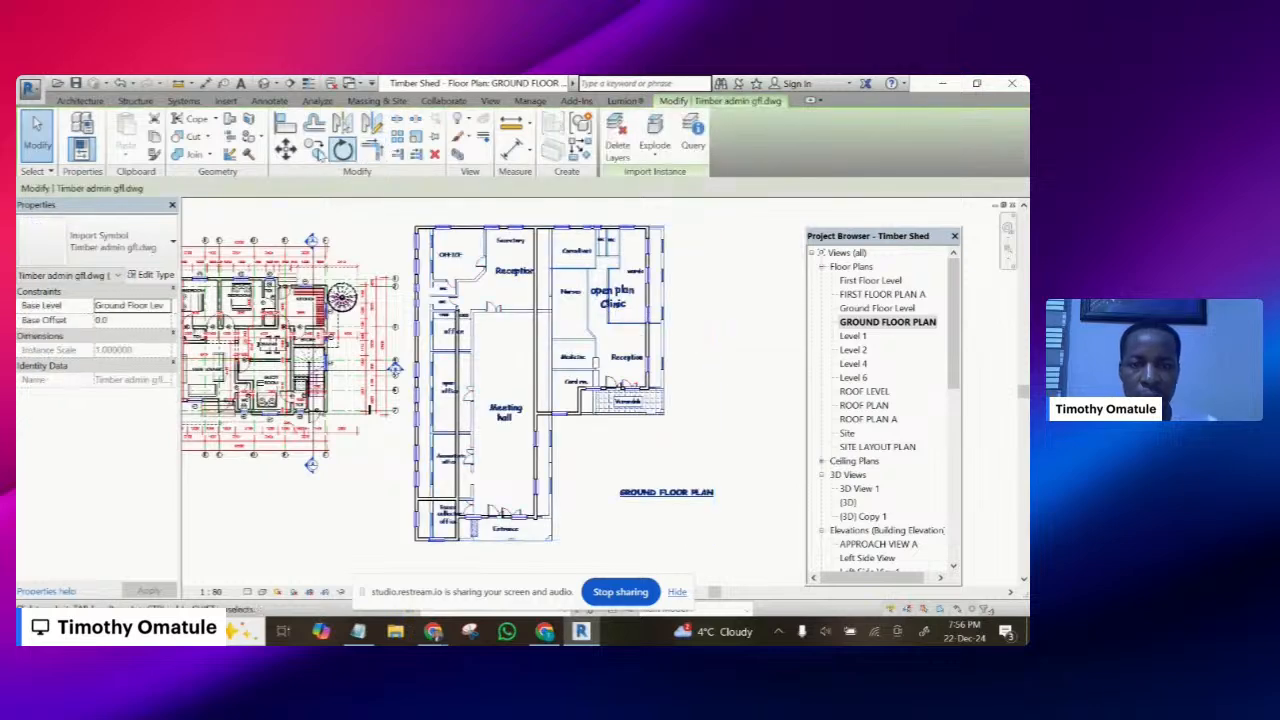
pyautogui.click(342, 149)
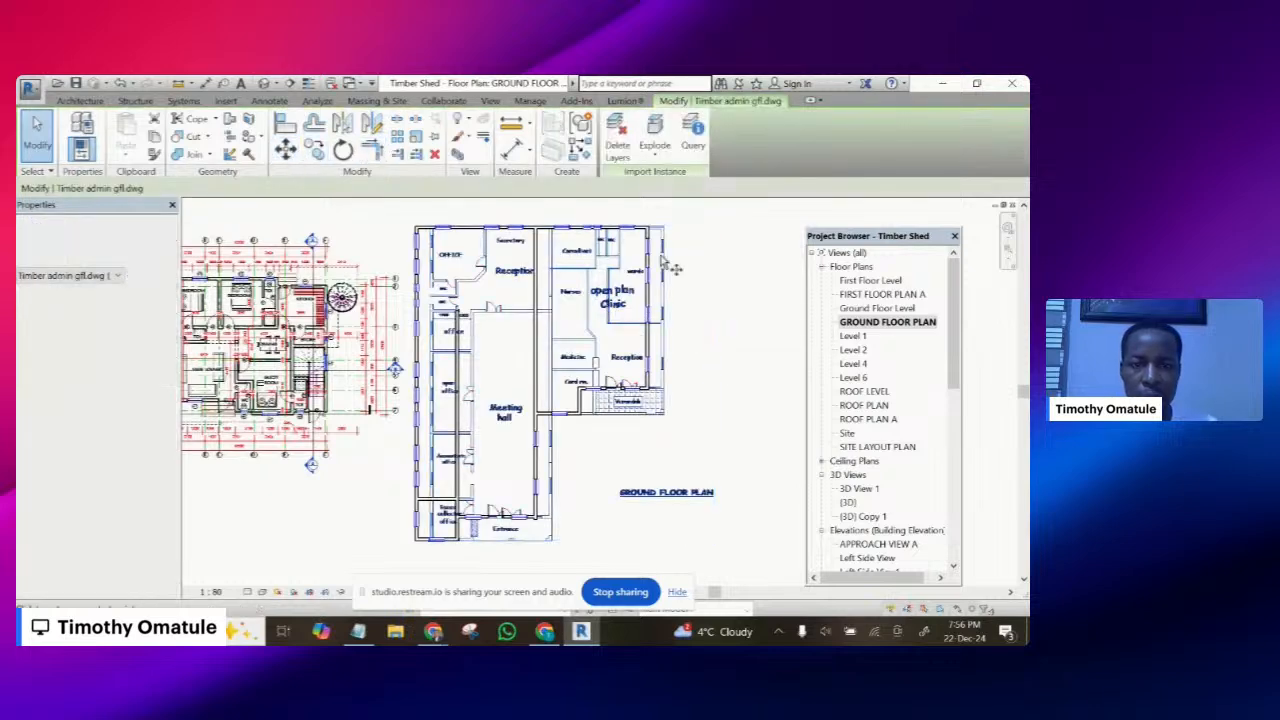
pyautogui.click(739, 237)
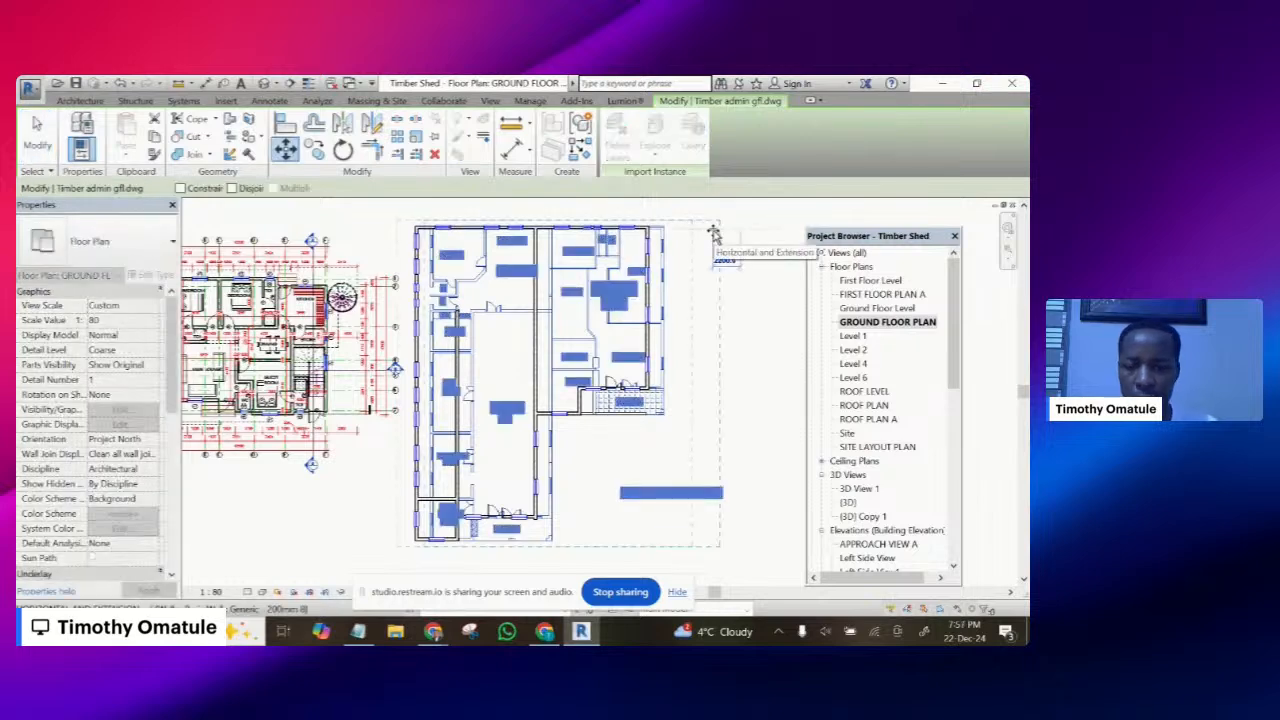
pyautogui.write('12')
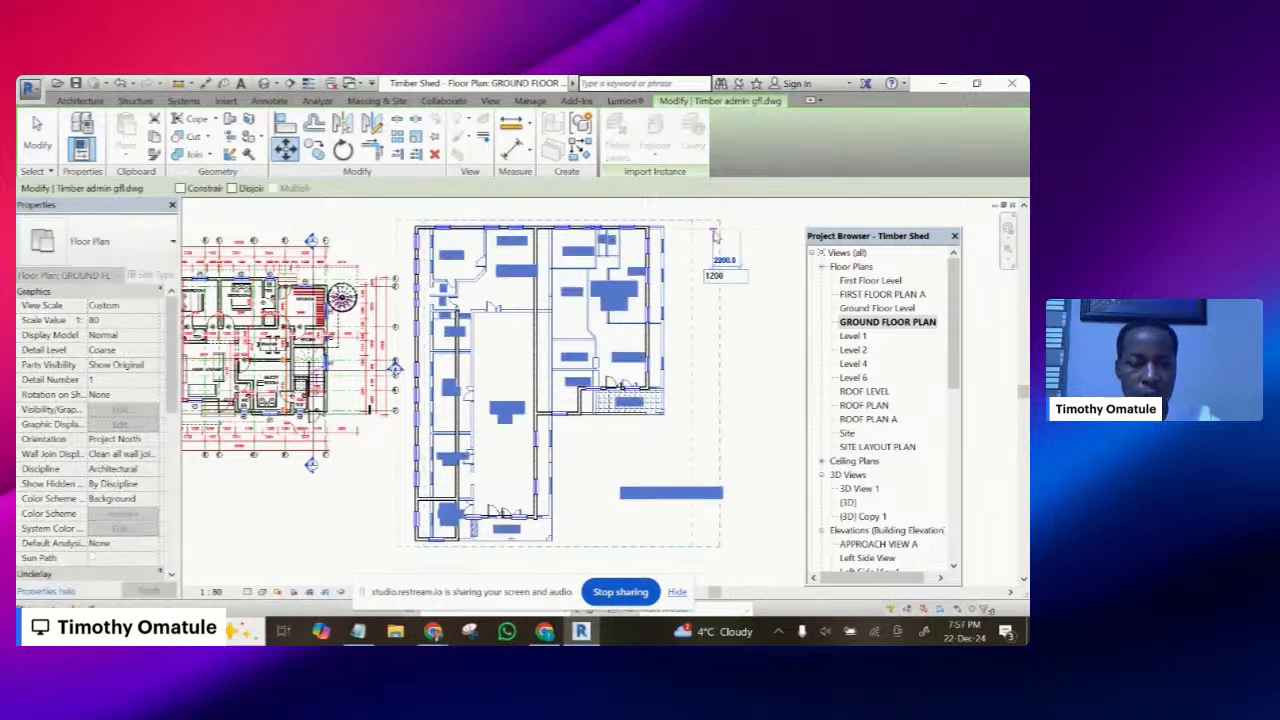
pyautogui.write('00')
pyautogui.press('Return')
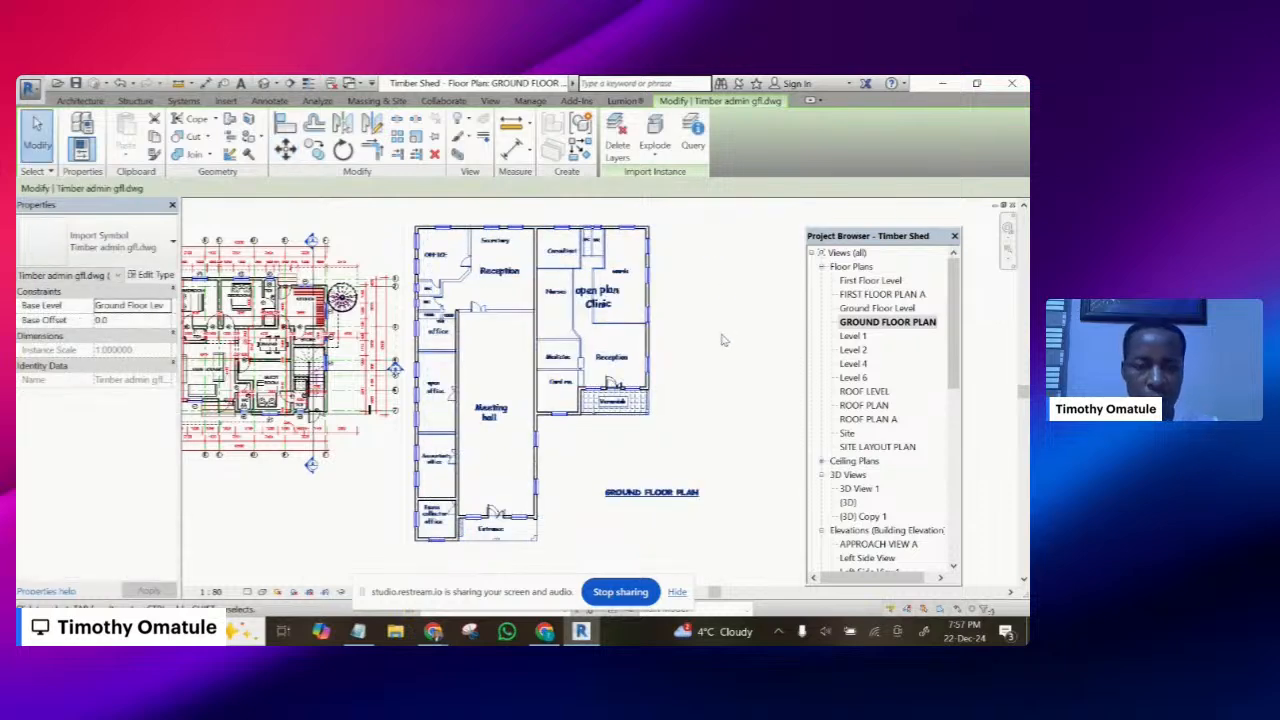
pyautogui.click(724, 340)
# - Examine the ground floor plan's walls and windows against the realigned drawing, from the Entrance to the Clinic and Verandah
pyautogui.scroll(5, 530, 485)
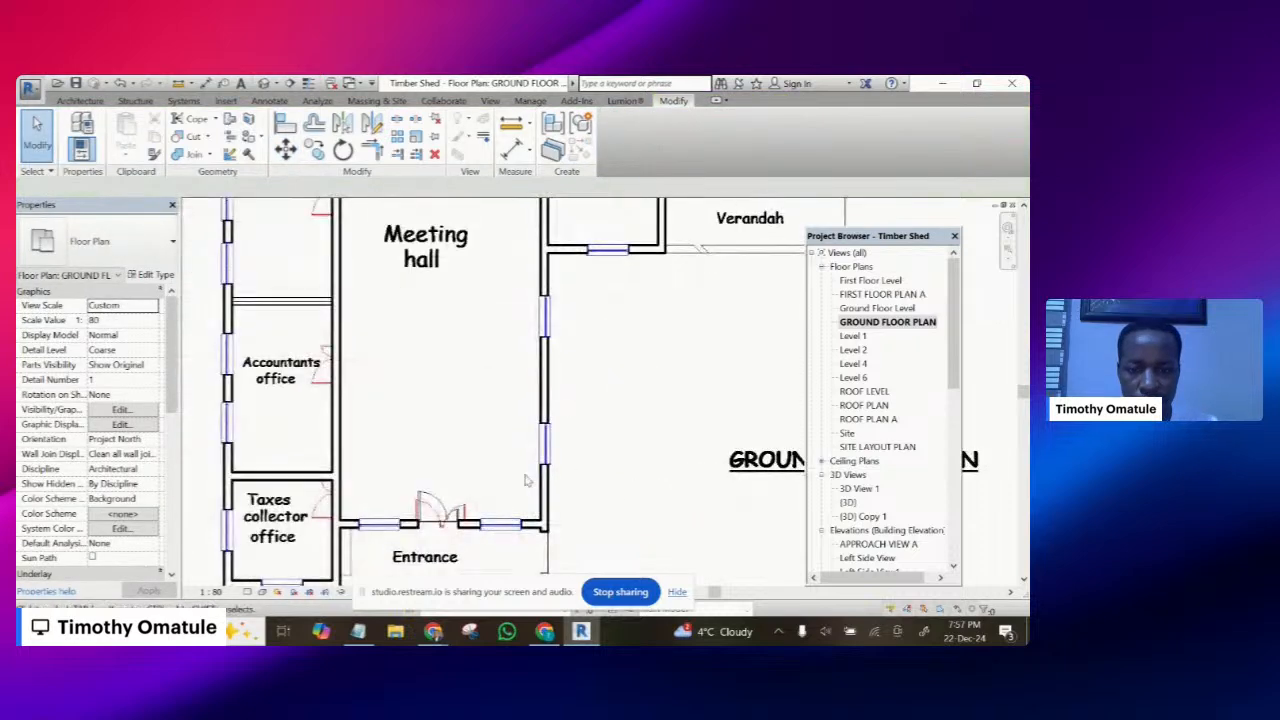
pyautogui.scroll(-5, 527, 481)
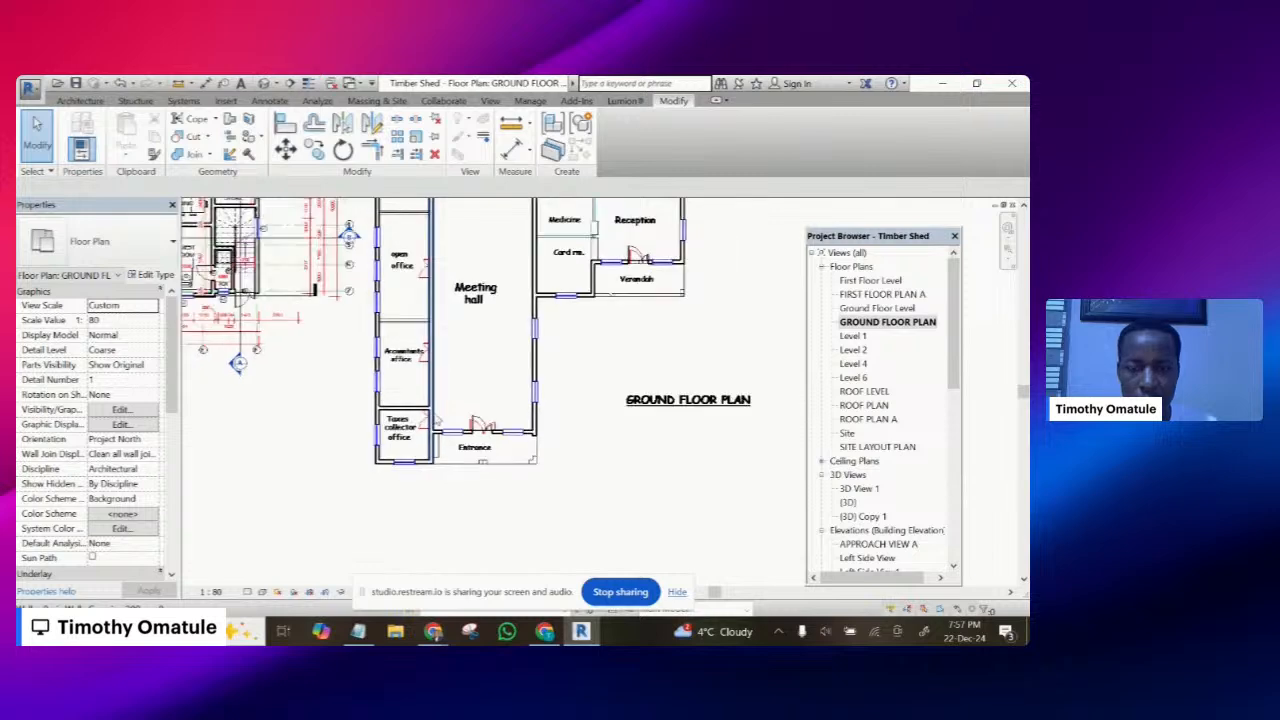
pyautogui.scroll(-3, 434, 416)
pyautogui.moveTo(490, 270); pyautogui.dragTo(480, 325, button='middle')
pyautogui.scroll(4, 484, 325)
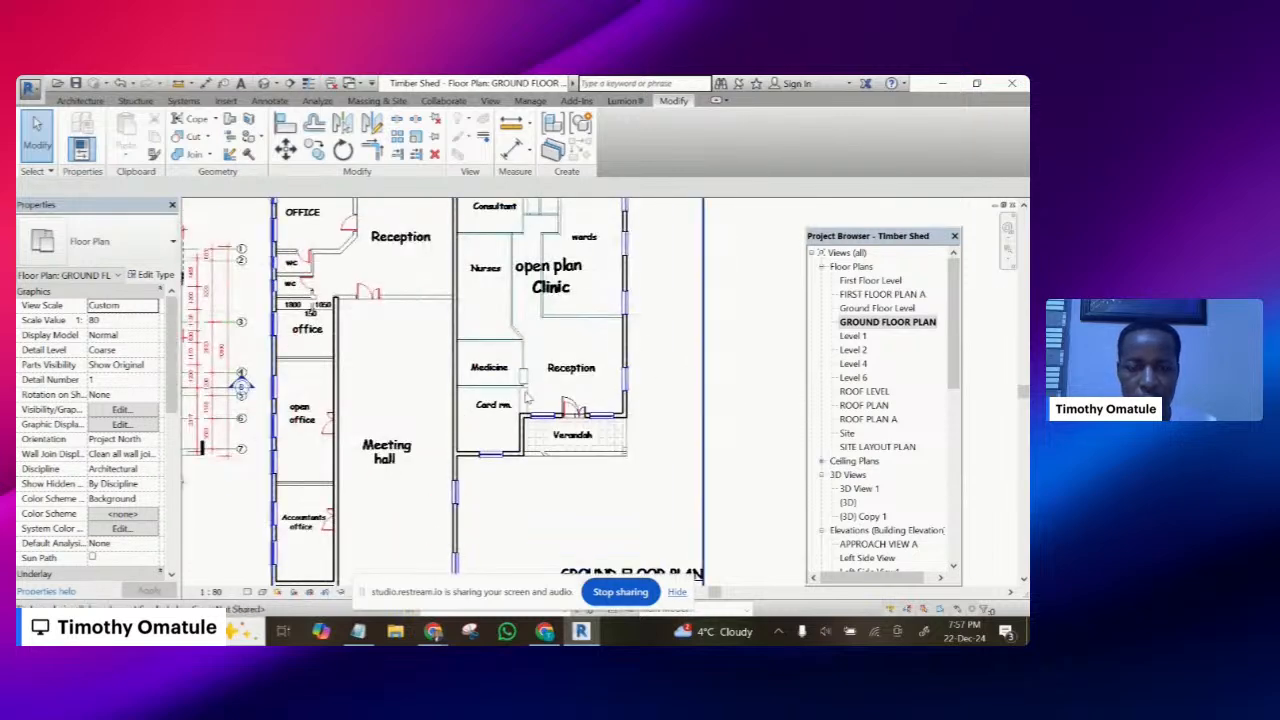
pyautogui.scroll(-3, 610, 392)
pyautogui.scroll(-1, 565, 385)
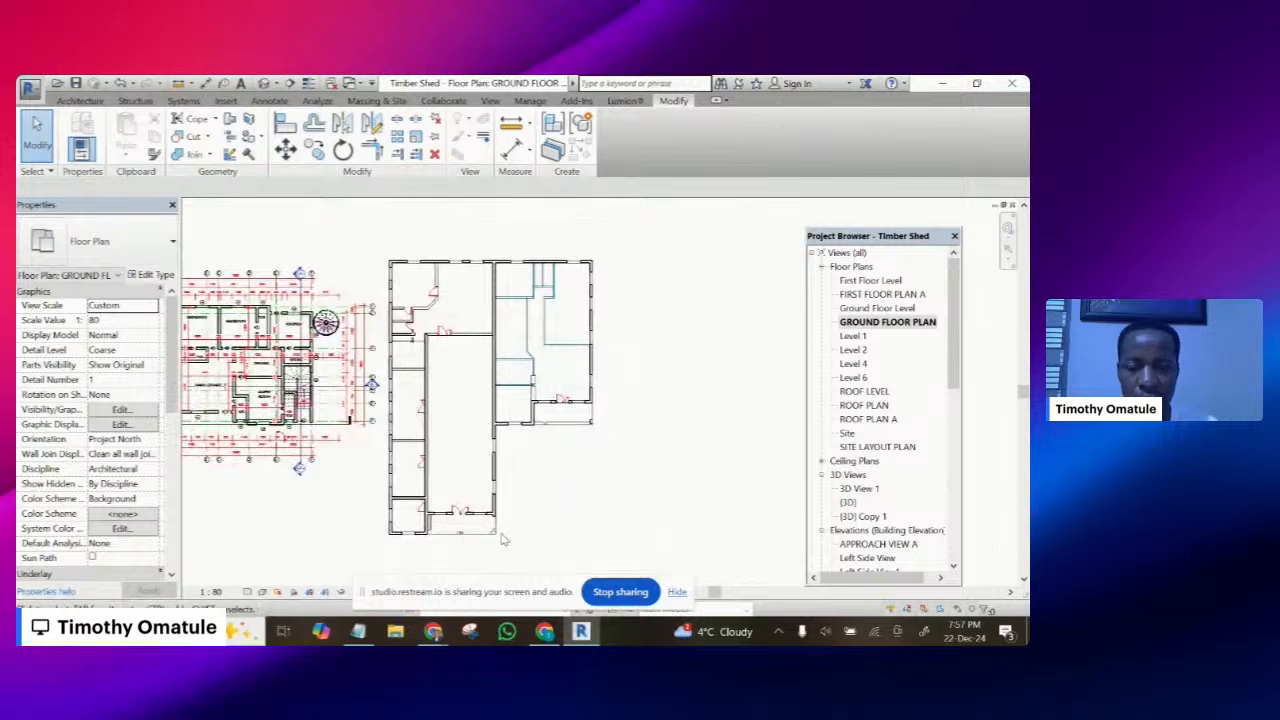
pyautogui.scroll(1, 503, 540)
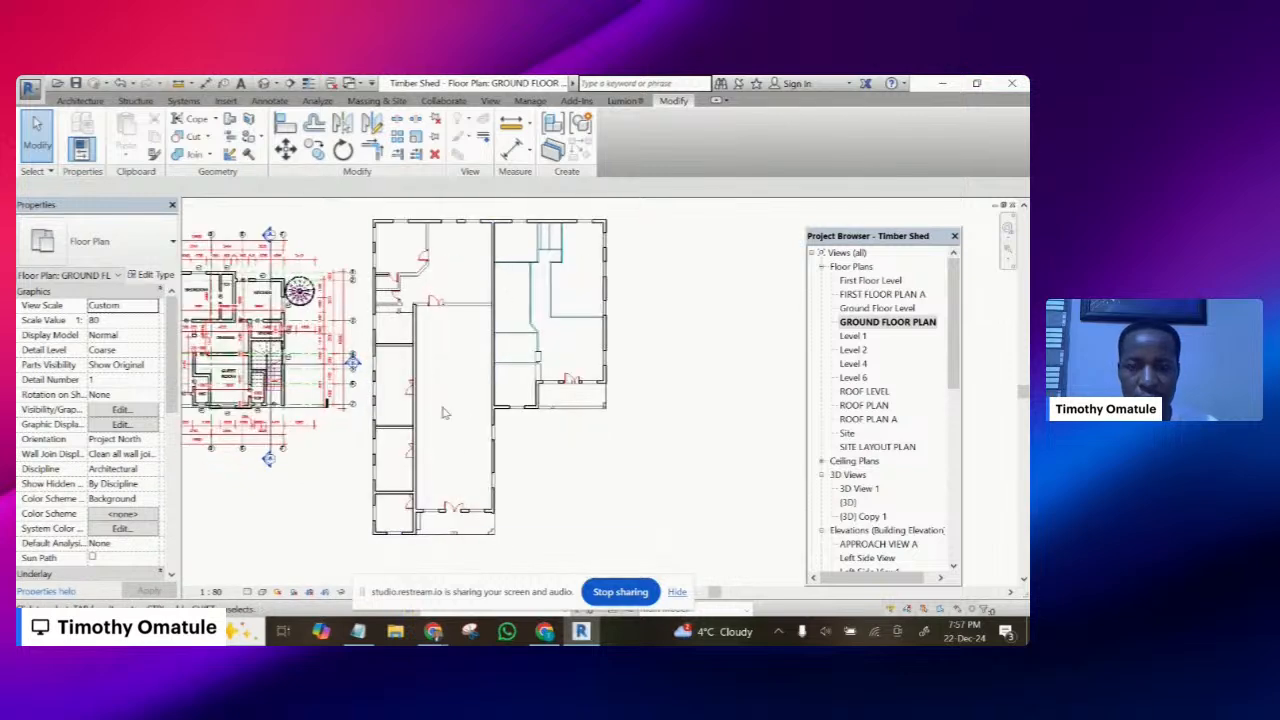
# - Open the default 3D view and examine the admin building's windows, entrance and verandah openings, and the boundary fence crossing it
pyautogui.click(263, 83)
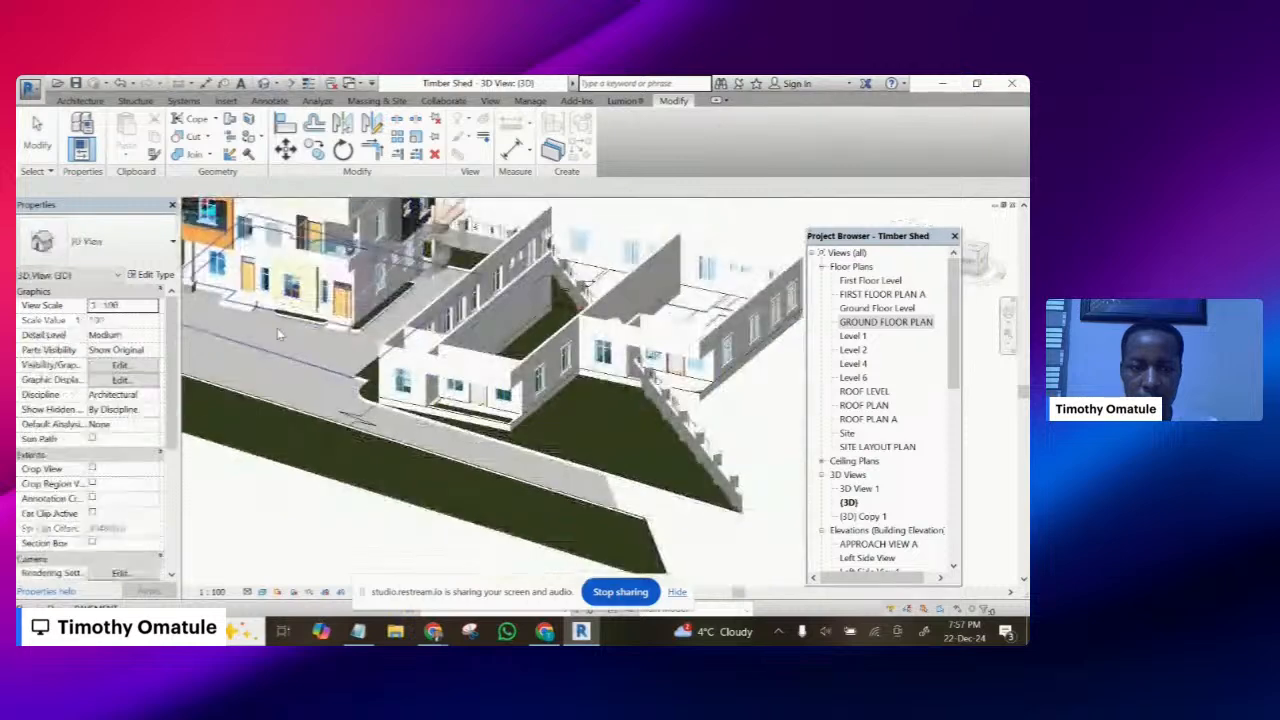
pyautogui.scroll(-3, 281, 334)
pyautogui.scroll(2, 520, 378)
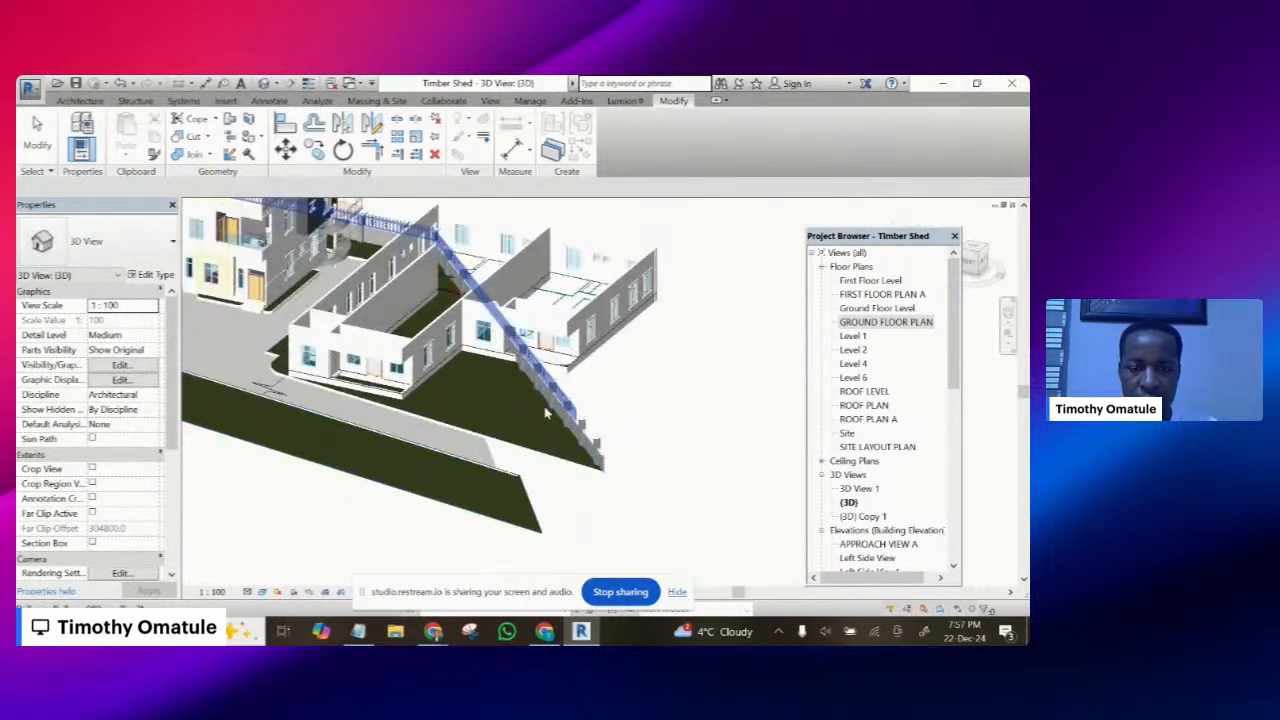
pyautogui.scroll(2, 550, 411)
pyautogui.scroll(-1, 555, 410)
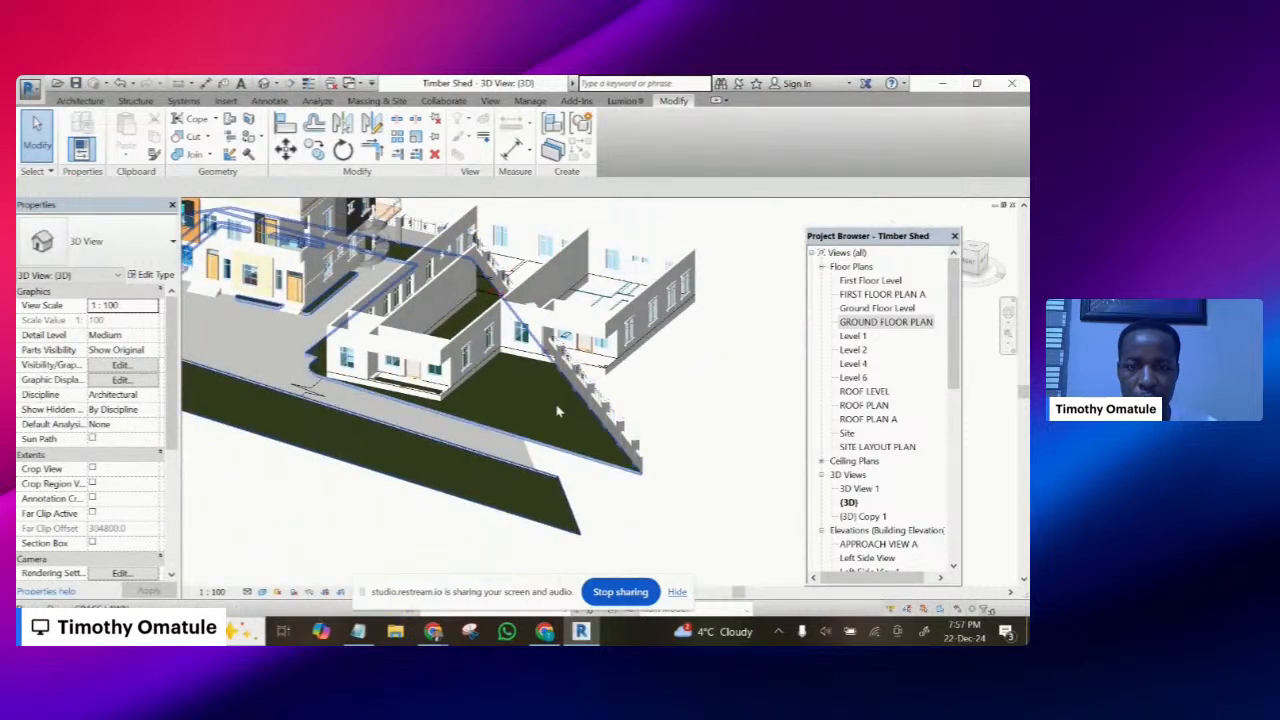
pyautogui.scroll(-1, 570, 416)
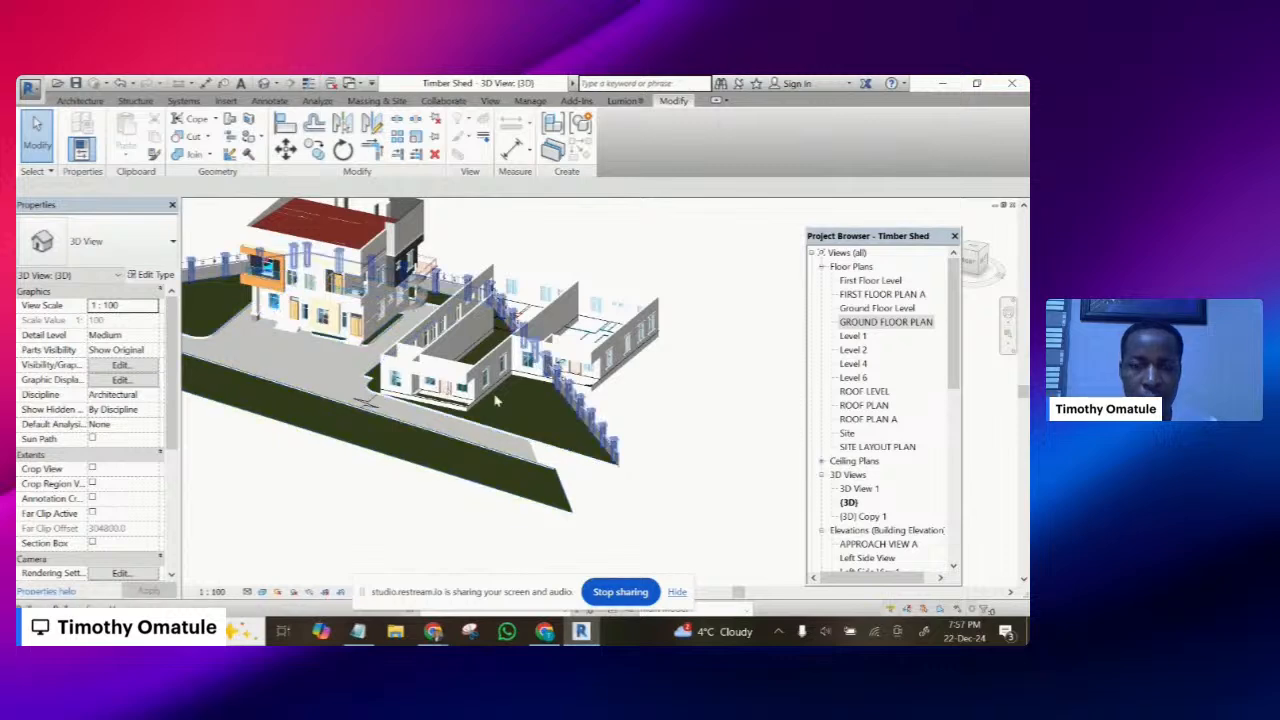
pyautogui.scroll(3, 495, 400)
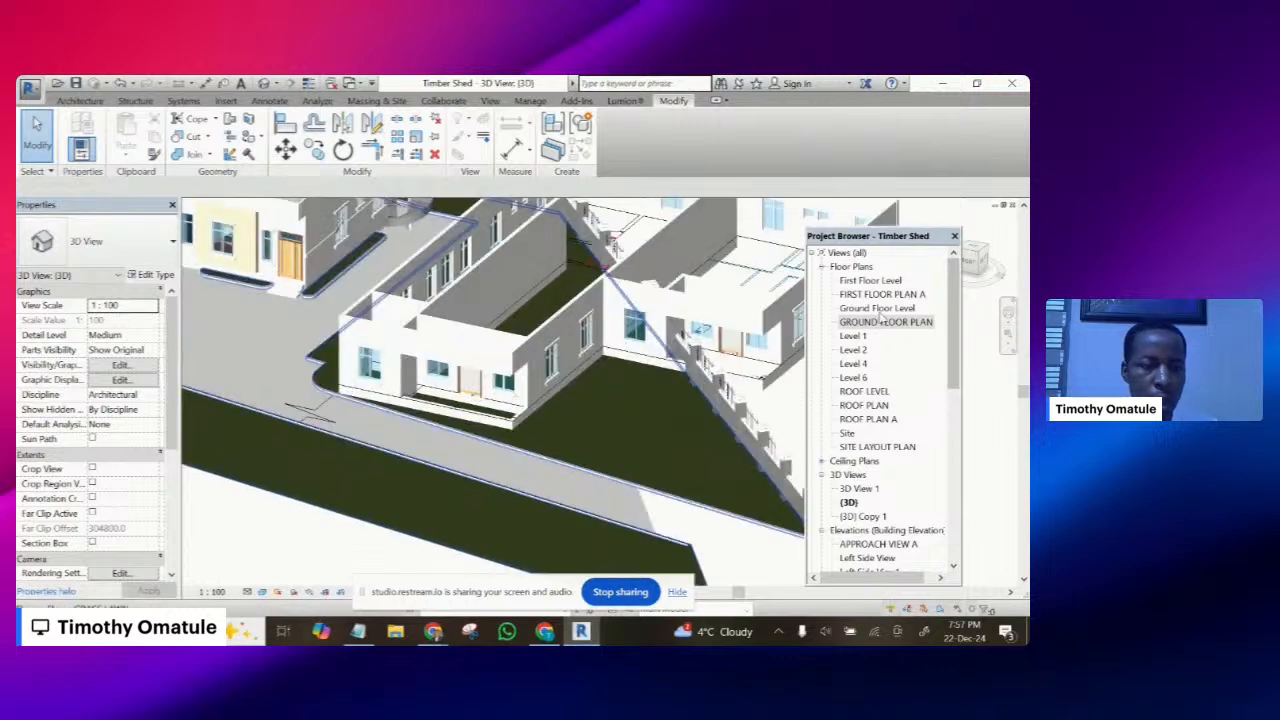
# - In the Site floor plan, select the grass areas with the boundary fence and move them right and slightly upward towards the admin building
pyautogui.doubleClick(847, 433)
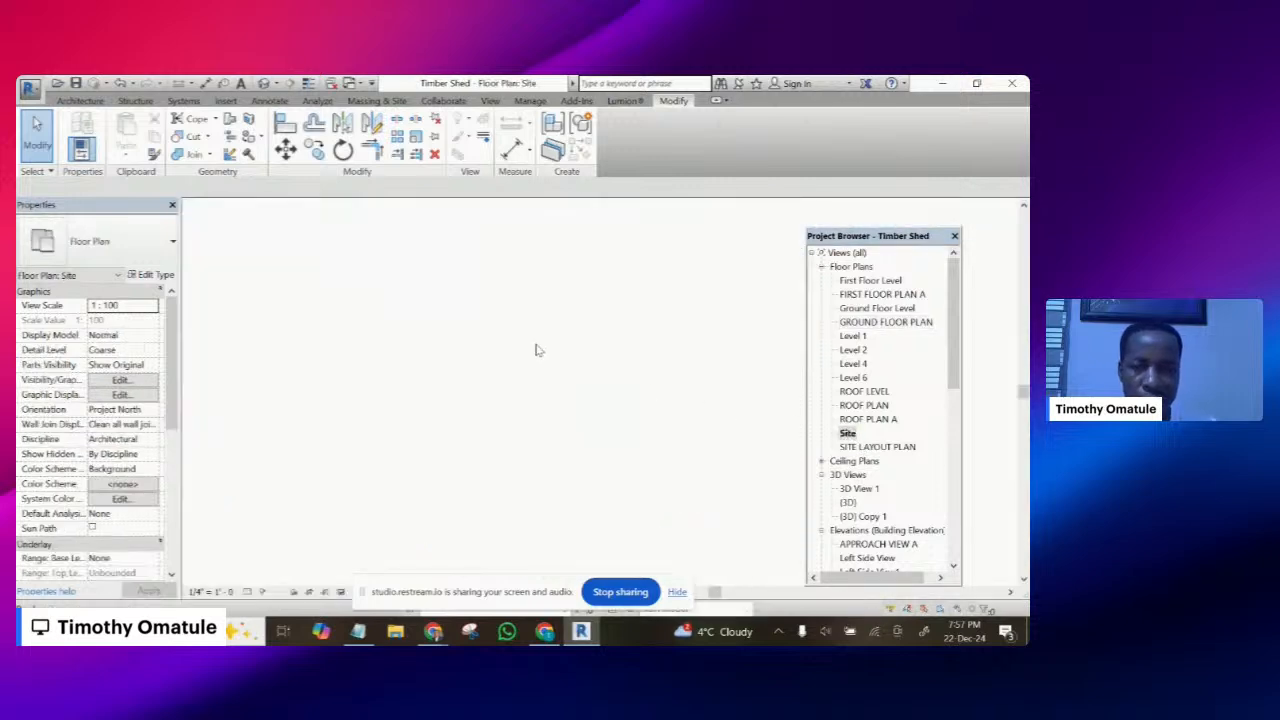
pyautogui.scroll(-5, 412, 370)
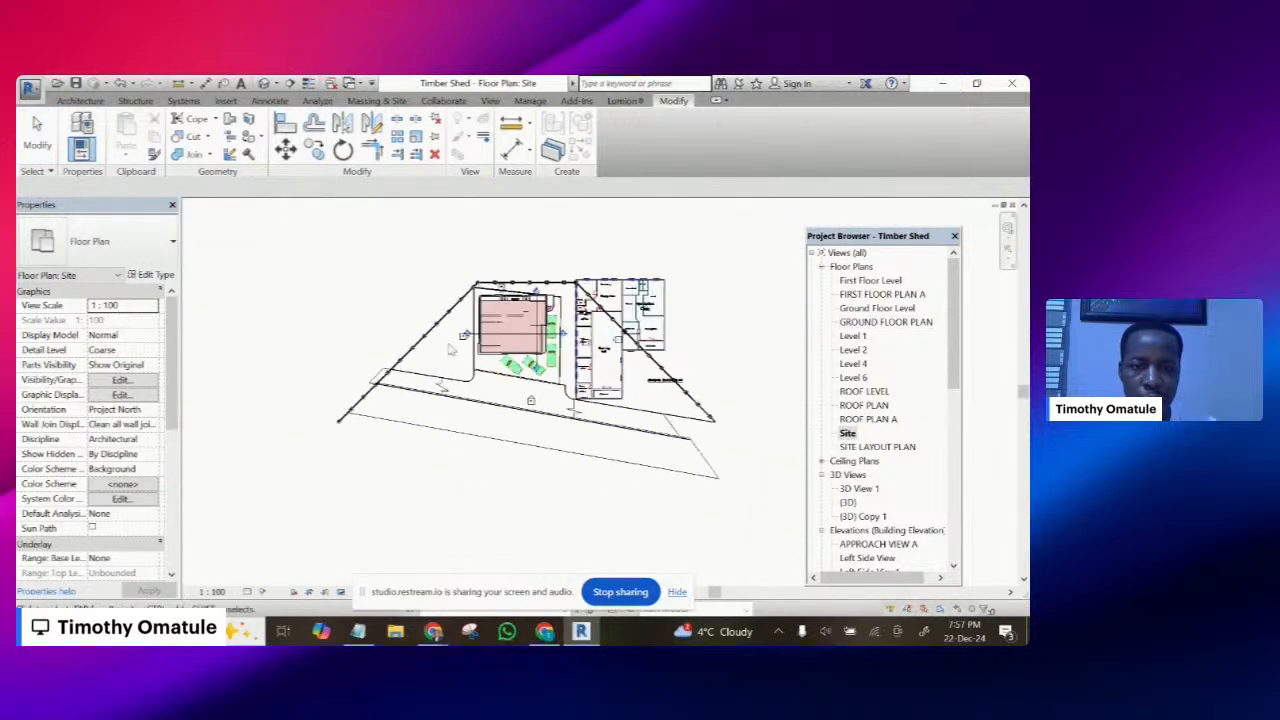
pyautogui.scroll(2, 598, 381)
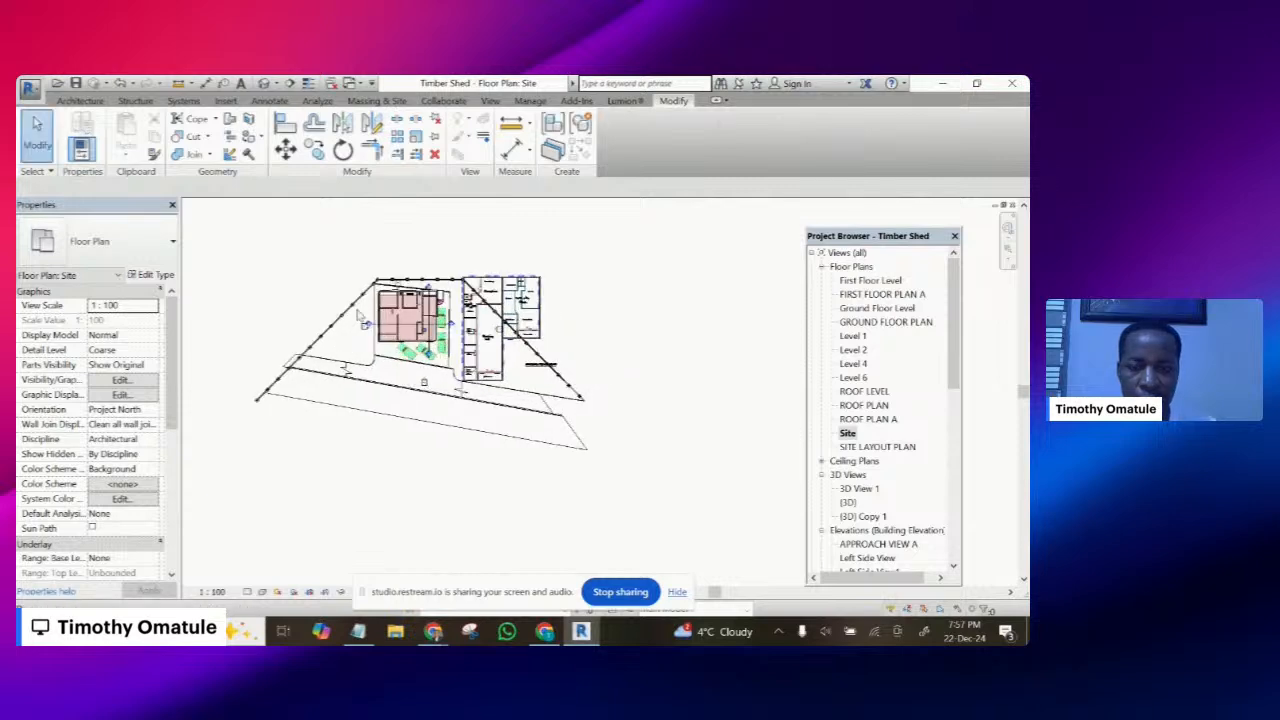
pyautogui.scroll(3, 339, 305)
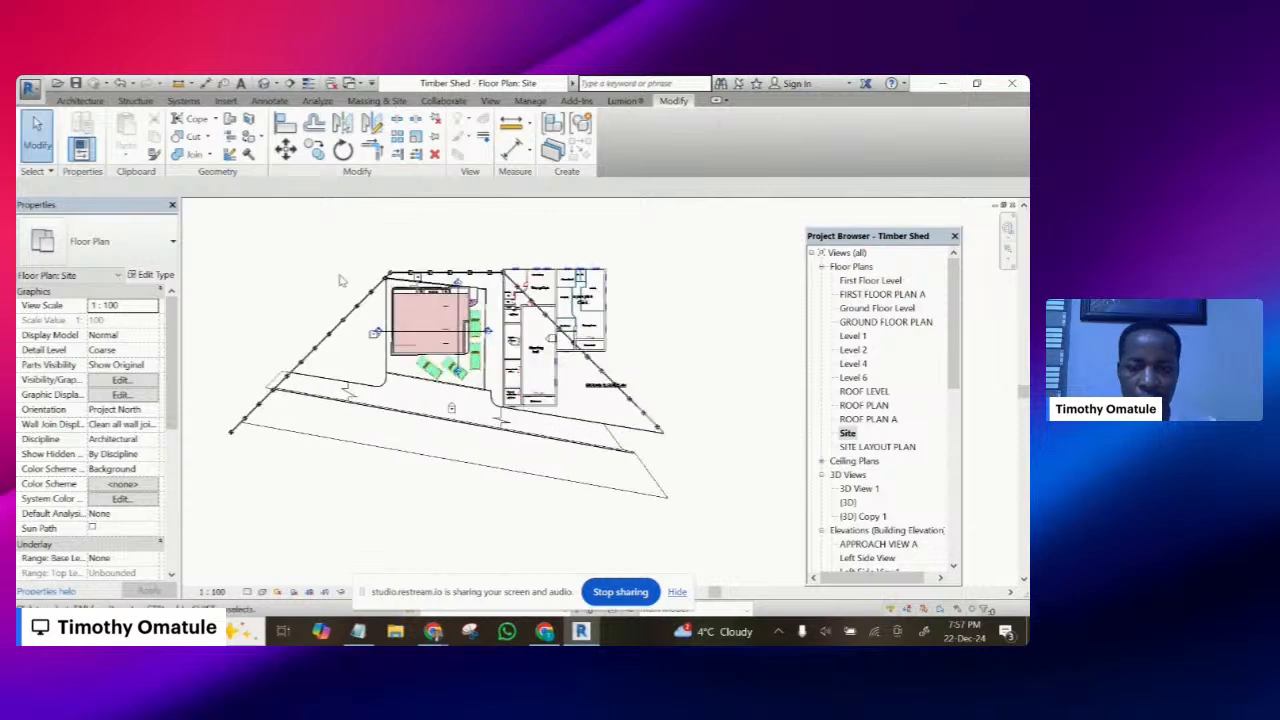
pyautogui.click(318, 361)
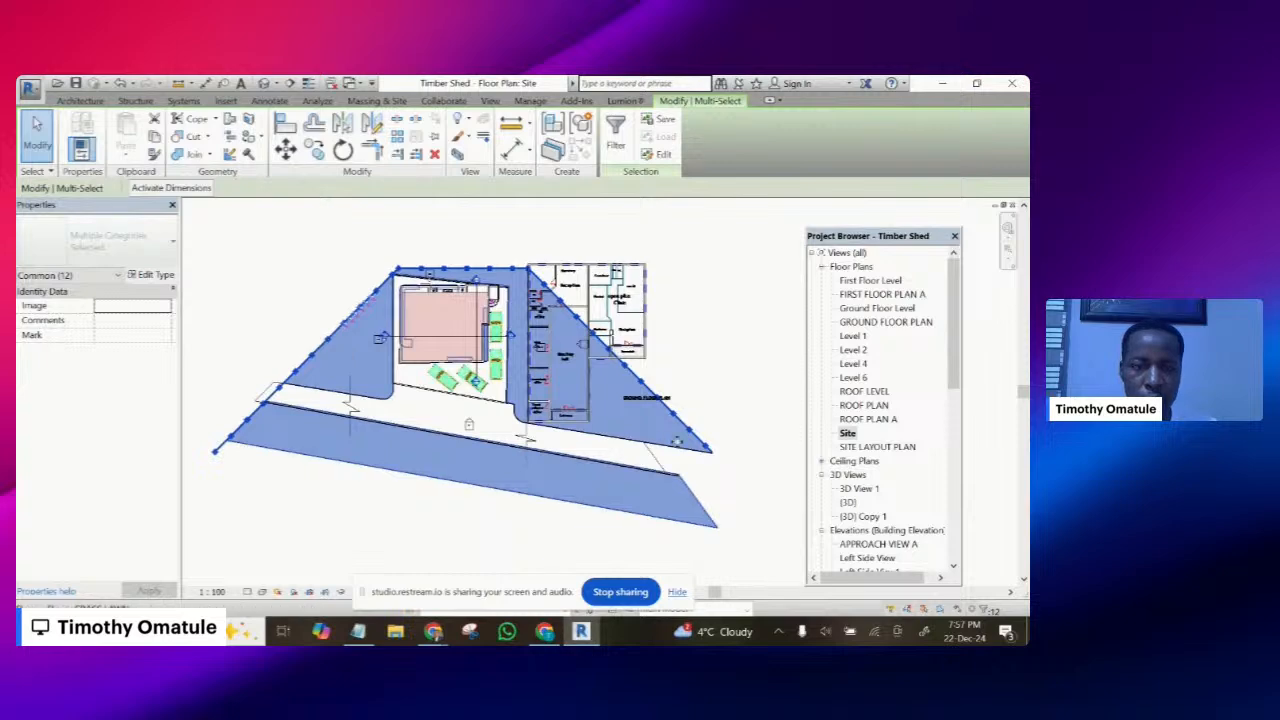
pyautogui.moveTo(746, 370); pyautogui.dragTo(690, 484)
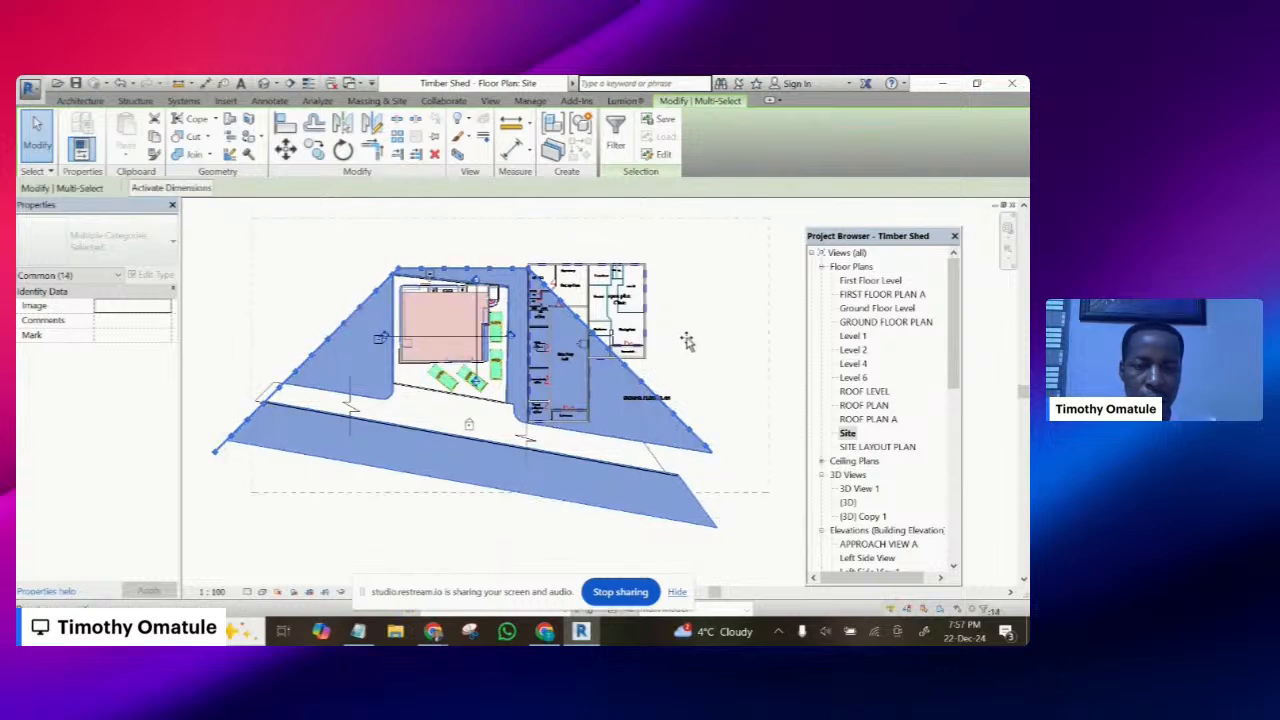
pyautogui.moveTo(708, 342); pyautogui.dragTo(745, 340)
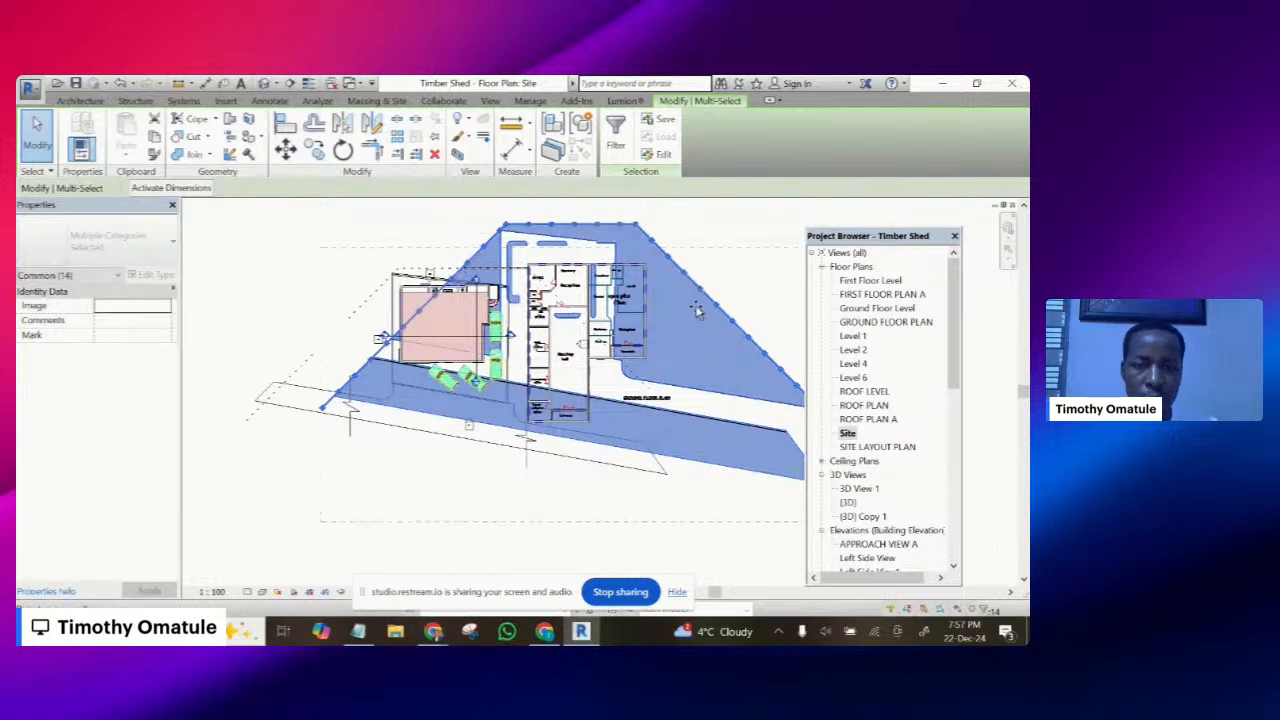
pyautogui.moveTo(695, 305); pyautogui.dragTo(695, 305)
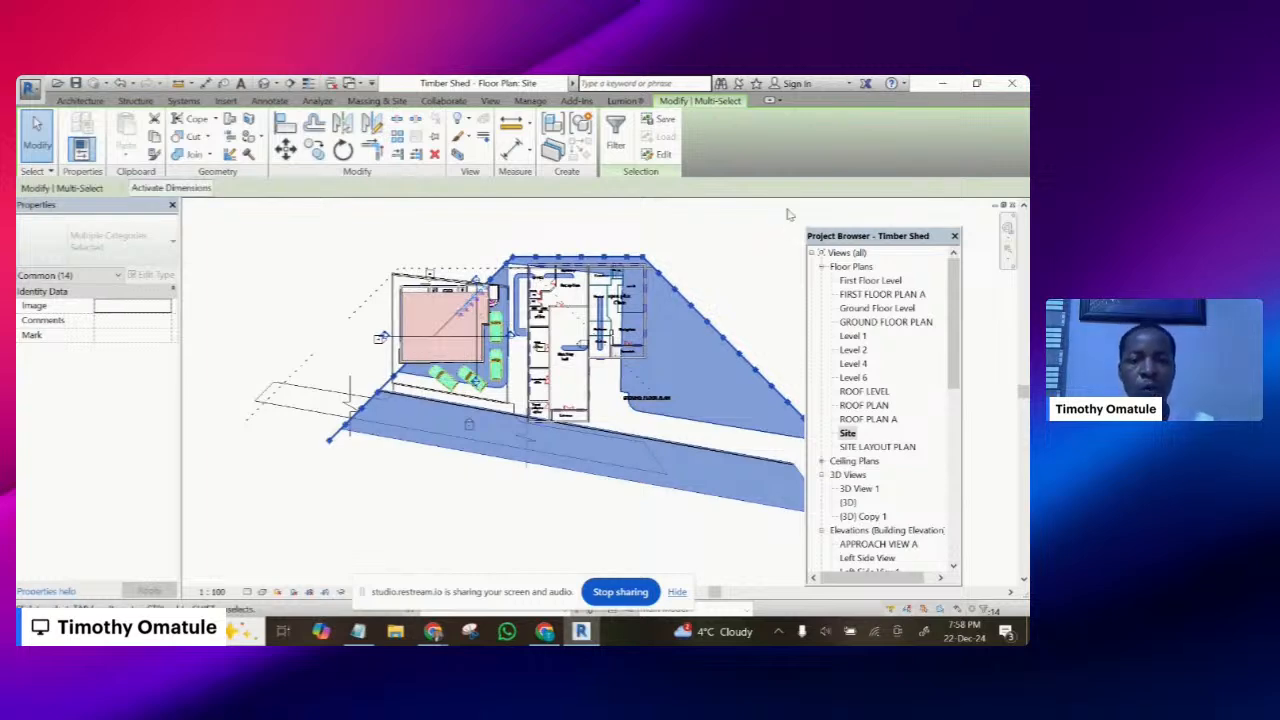
pyautogui.press('Up')
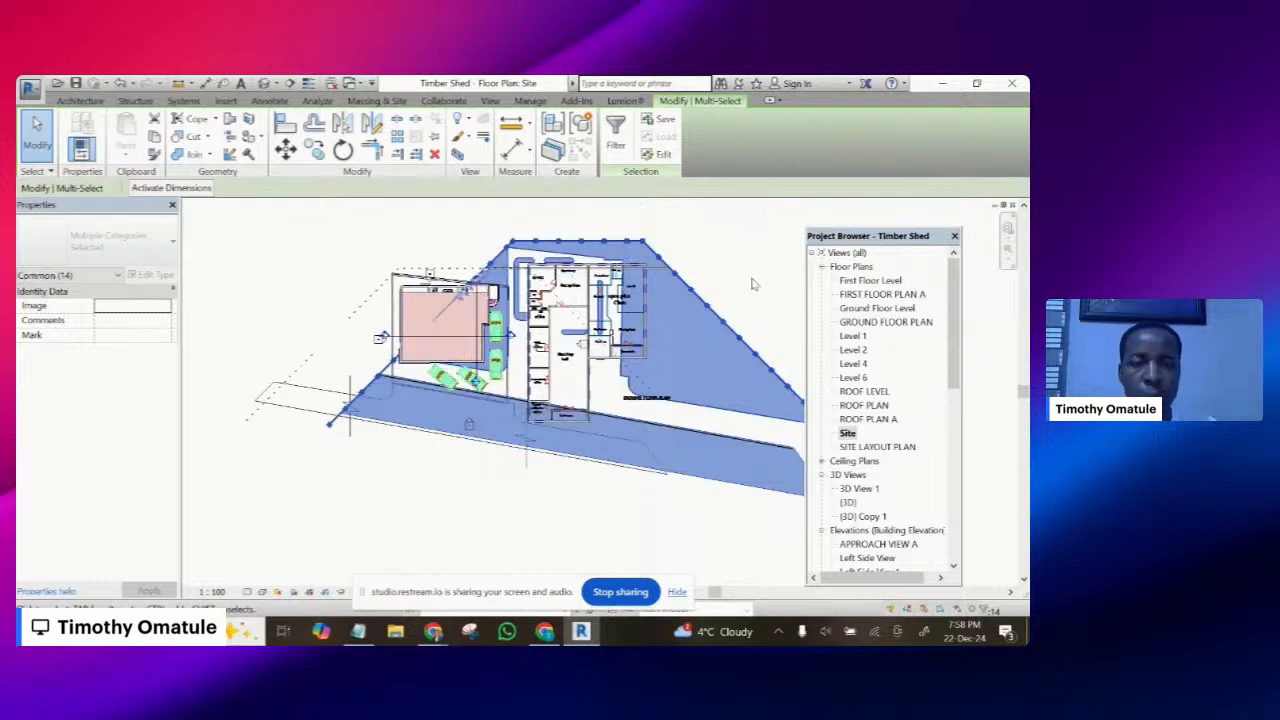
pyautogui.click(754, 281)
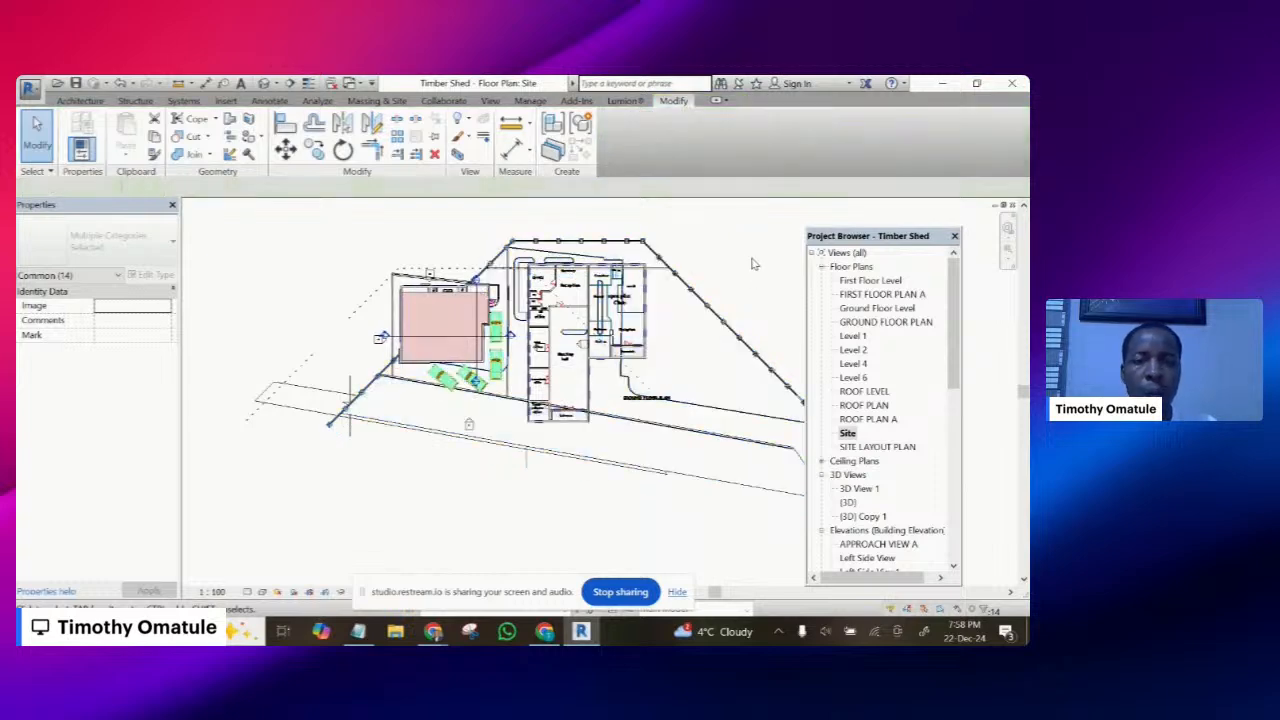
# - Examine the moved grass areas and boundary fence around both buildings in the default 3D view
pyautogui.click(264, 84)
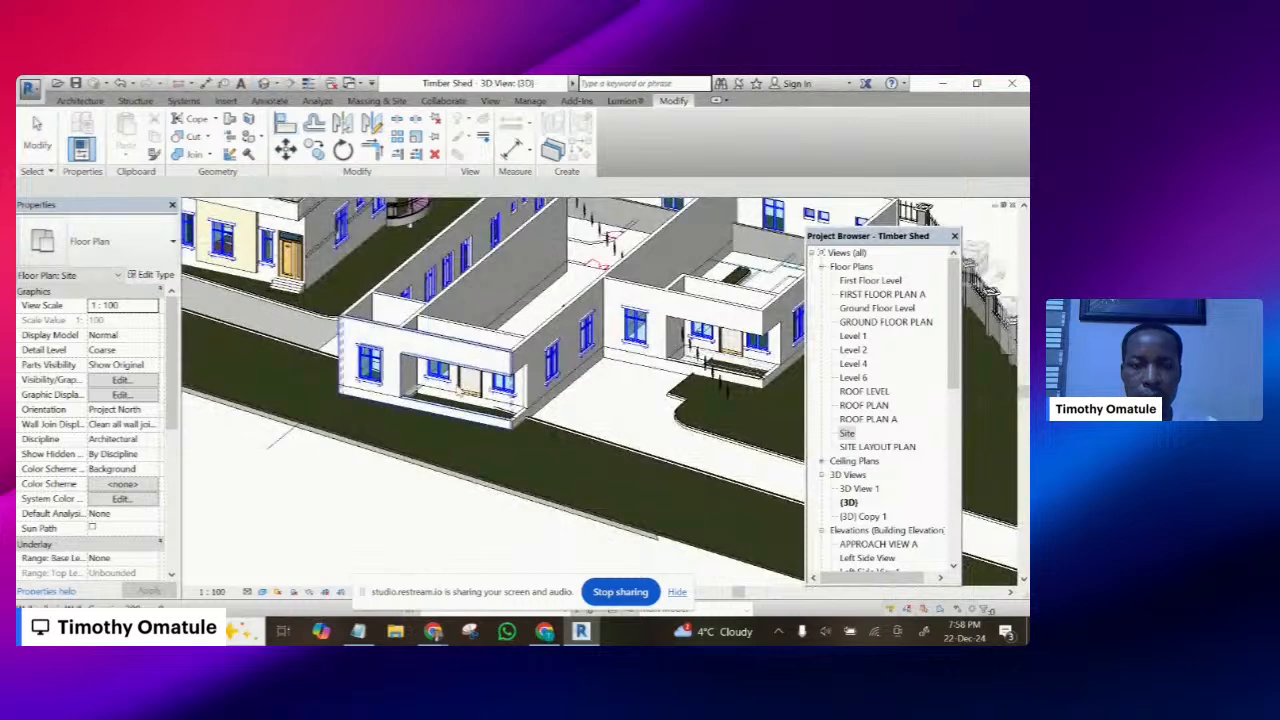
pyautogui.scroll(-5, 402, 364)
pyautogui.scroll(5, 519, 354)
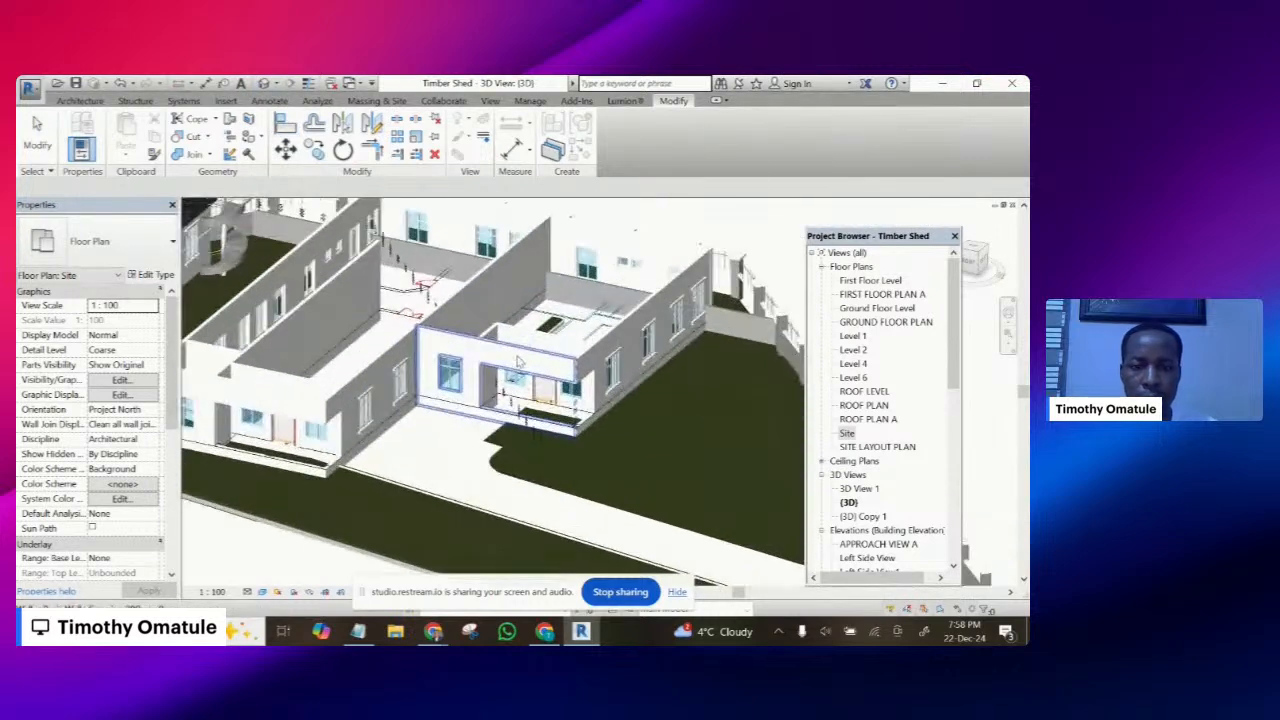
pyautogui.scroll(-5, 519, 354)
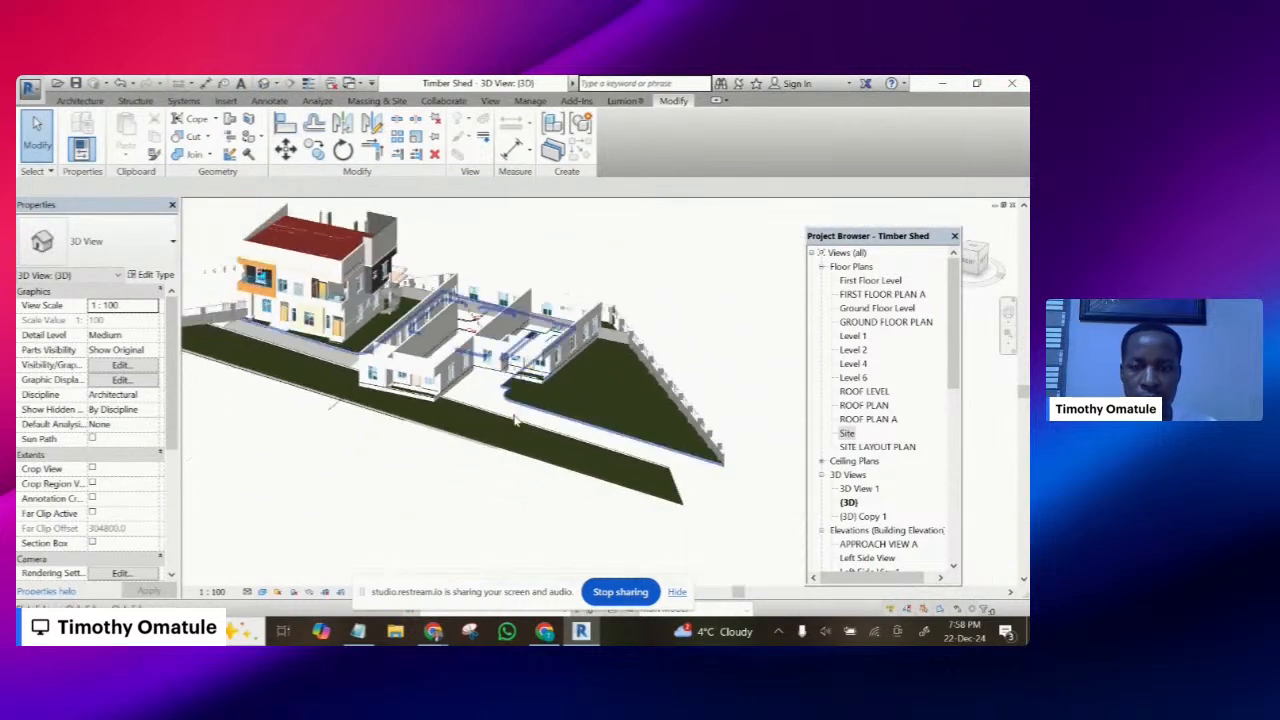
# - Check the grass areas and boundary fence around the admin building in 3D, and open the GROUND FLOOR PLAN view
pyautogui.keyDown('shift'); pyautogui.moveTo(468, 435); pyautogui.dragTo(524, 430, button='middle'); pyautogui.keyUp('shift')
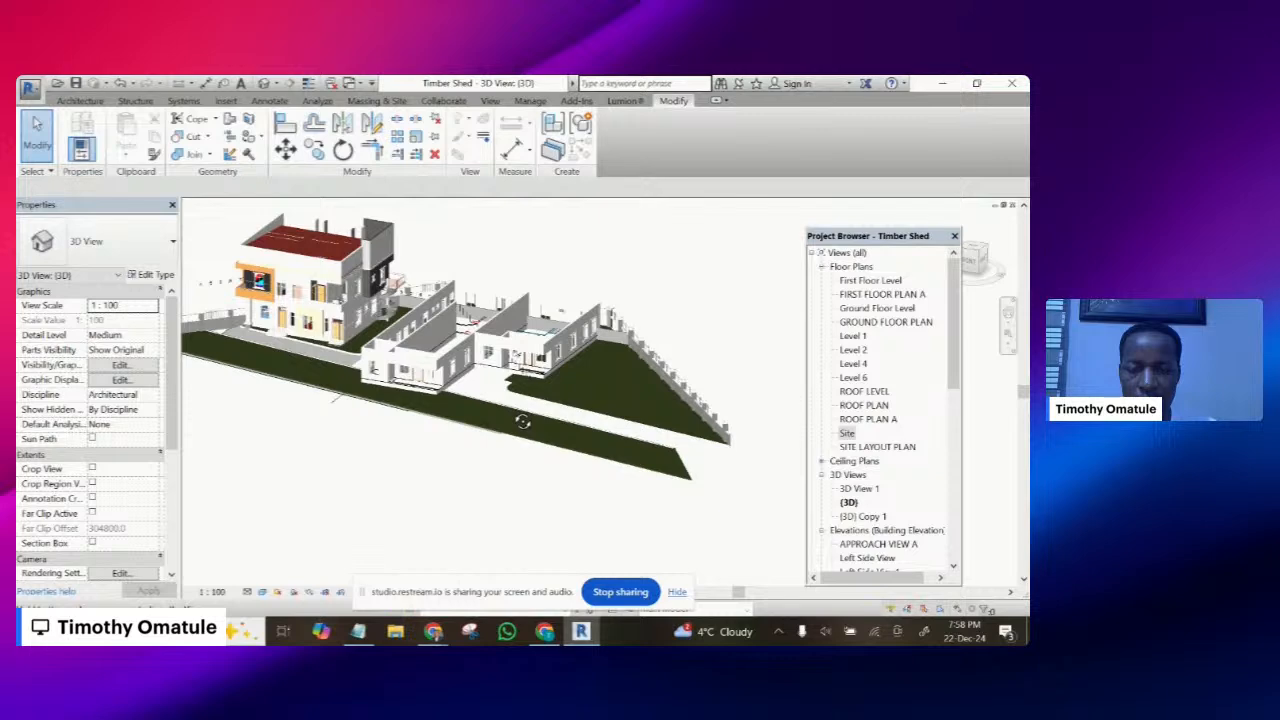
pyautogui.keyDown('shift'); pyautogui.moveTo(516, 355); pyautogui.dragTo(463, 409, button='middle'); pyautogui.keyUp('shift')
pyautogui.scroll(-3, 470, 406)
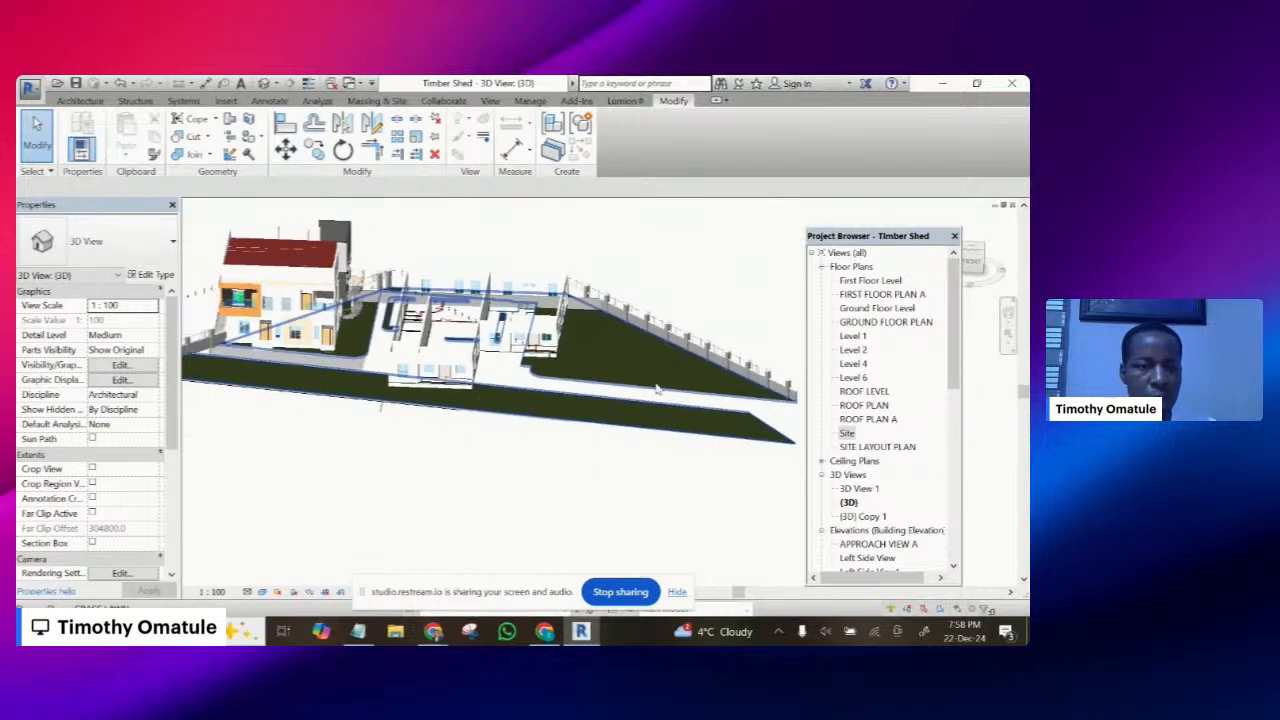
pyautogui.doubleClick(876, 323)
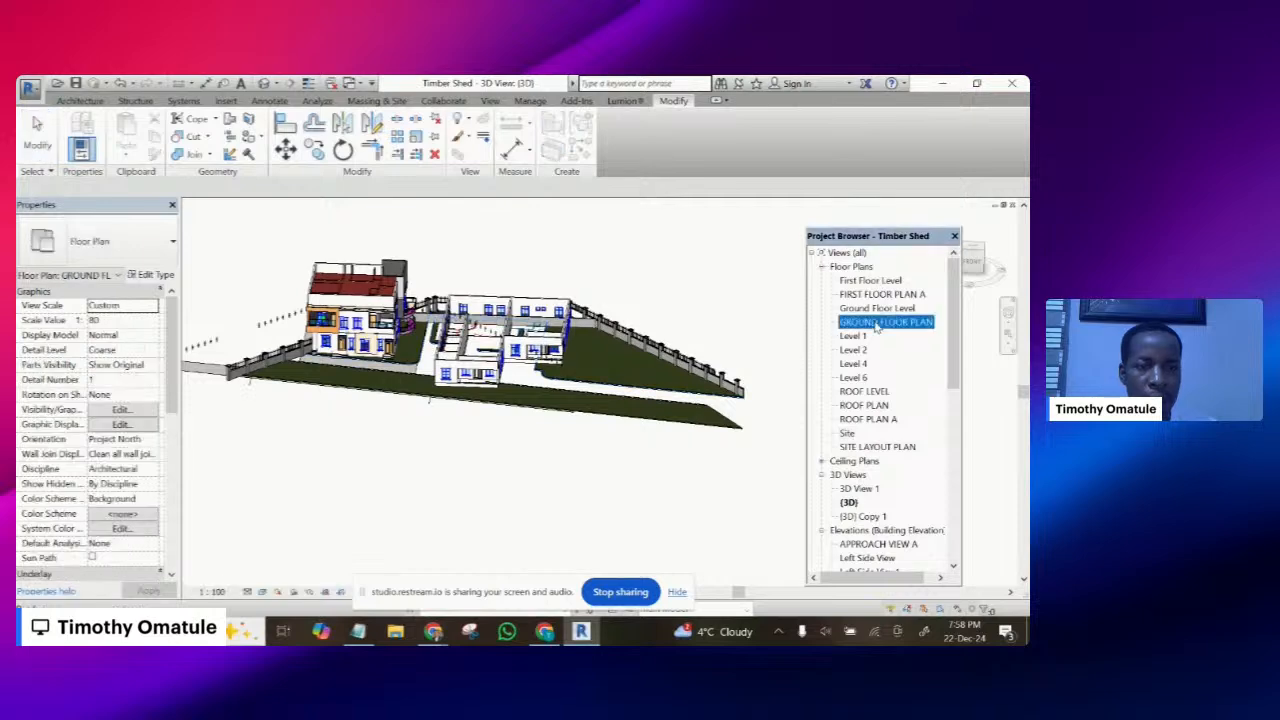
pyautogui.scroll(-2, 452, 312)
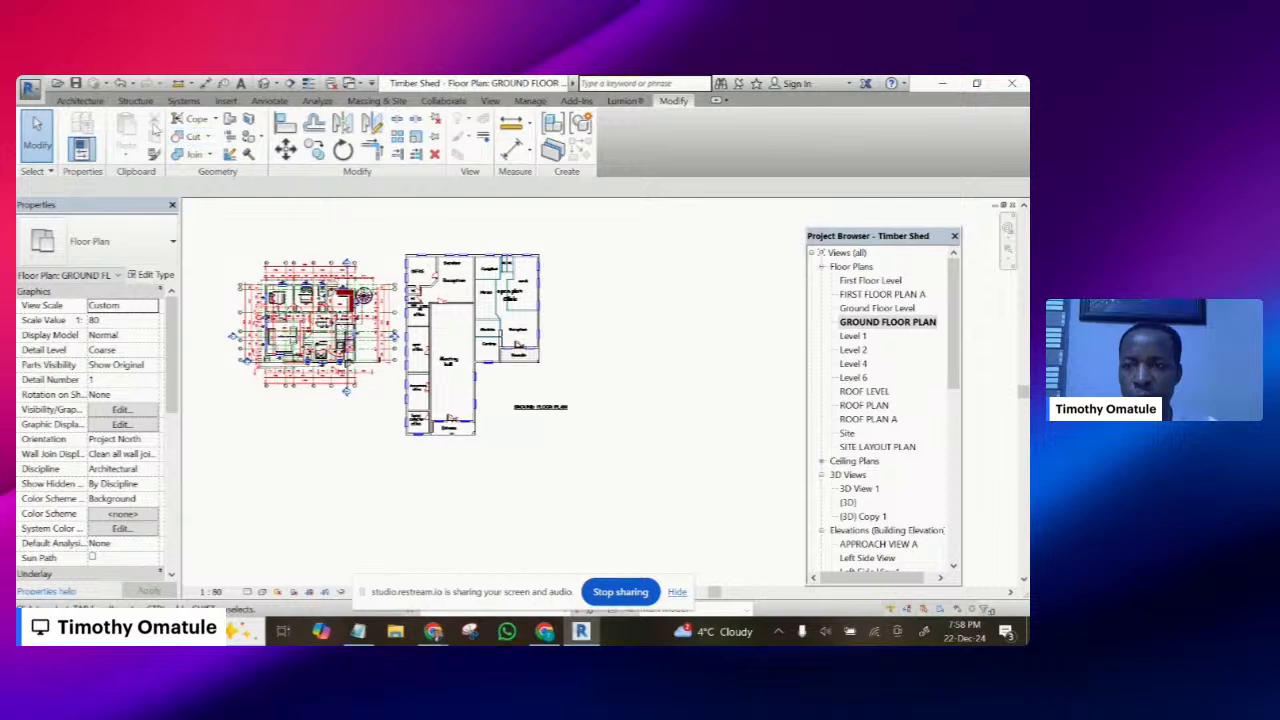
# - Start a Roof by Footprint and pick the office-side outer wall as a slope-defining boundary line with a 600 offset
pyautogui.click(80, 102)
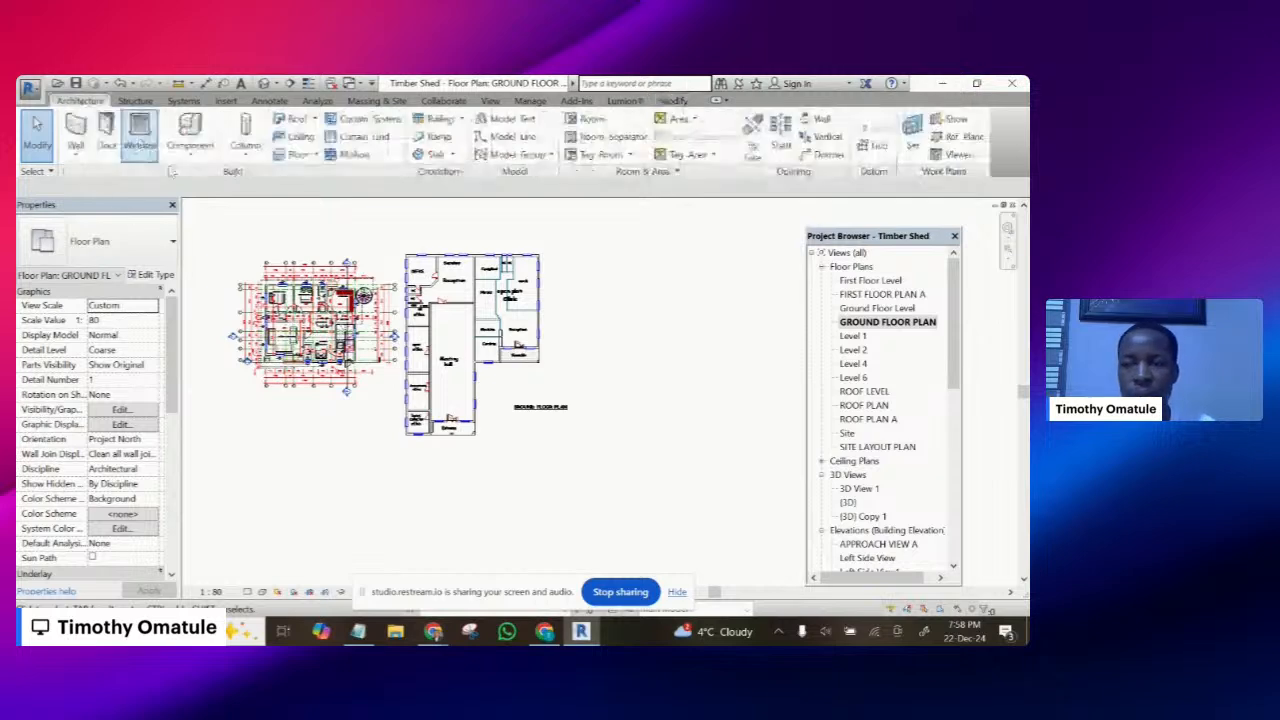
pyautogui.click(315, 119)
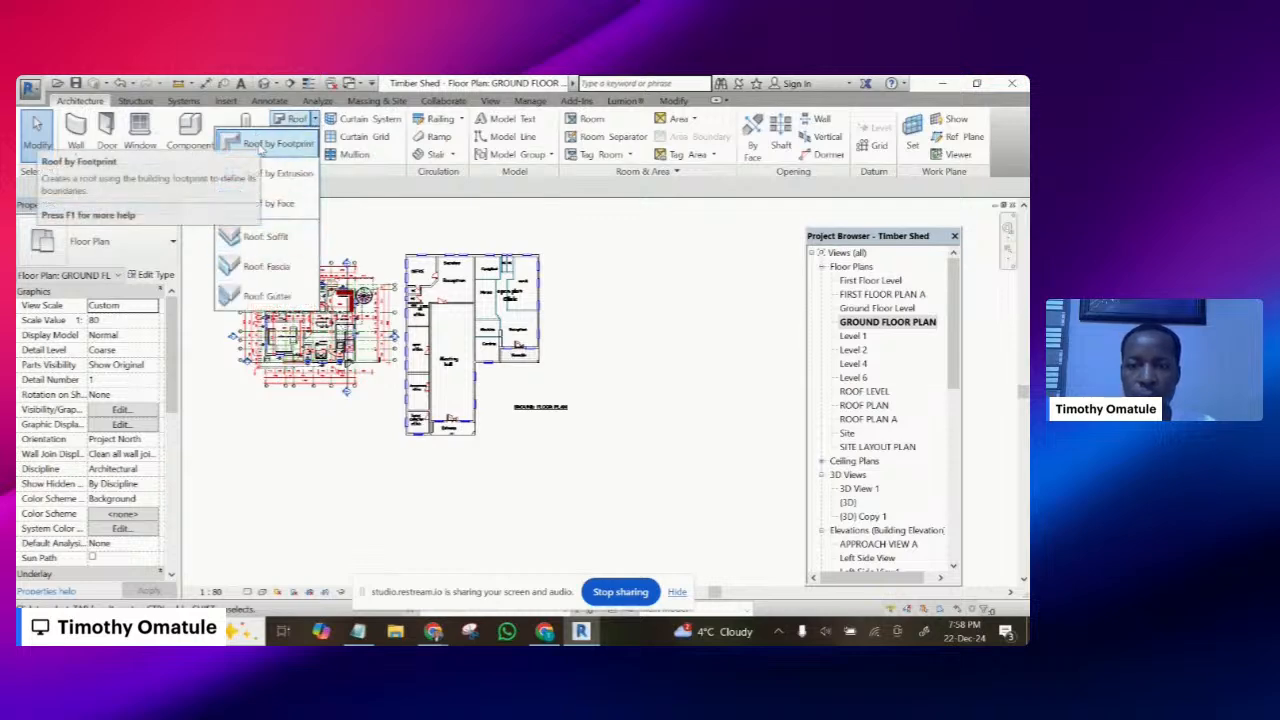
pyautogui.click(270, 144)
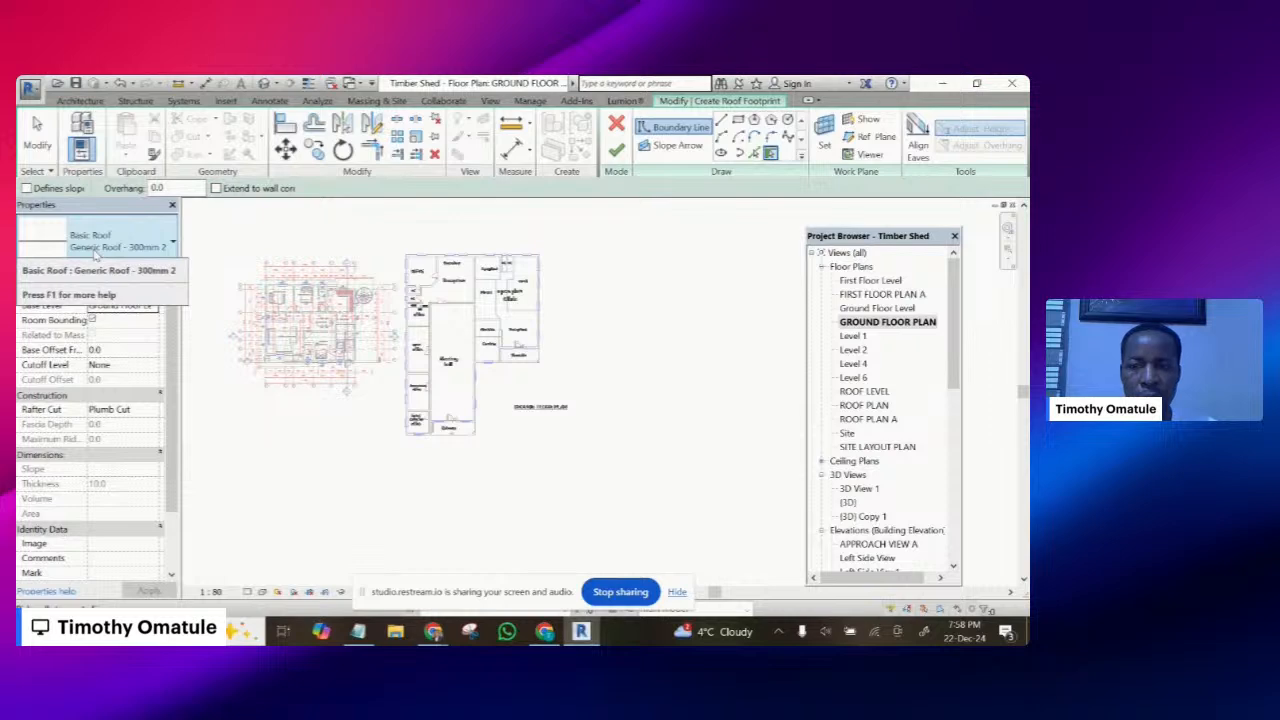
pyautogui.click(755, 156)
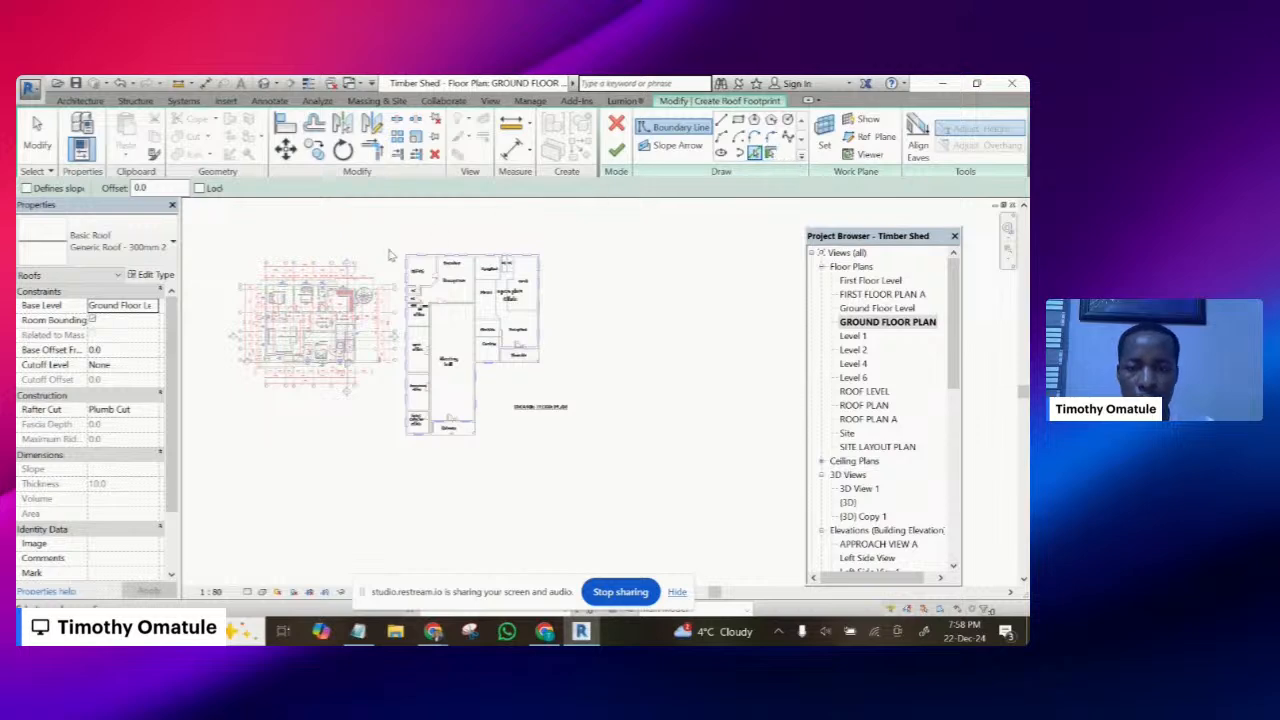
pyautogui.scroll(5, 390, 255)
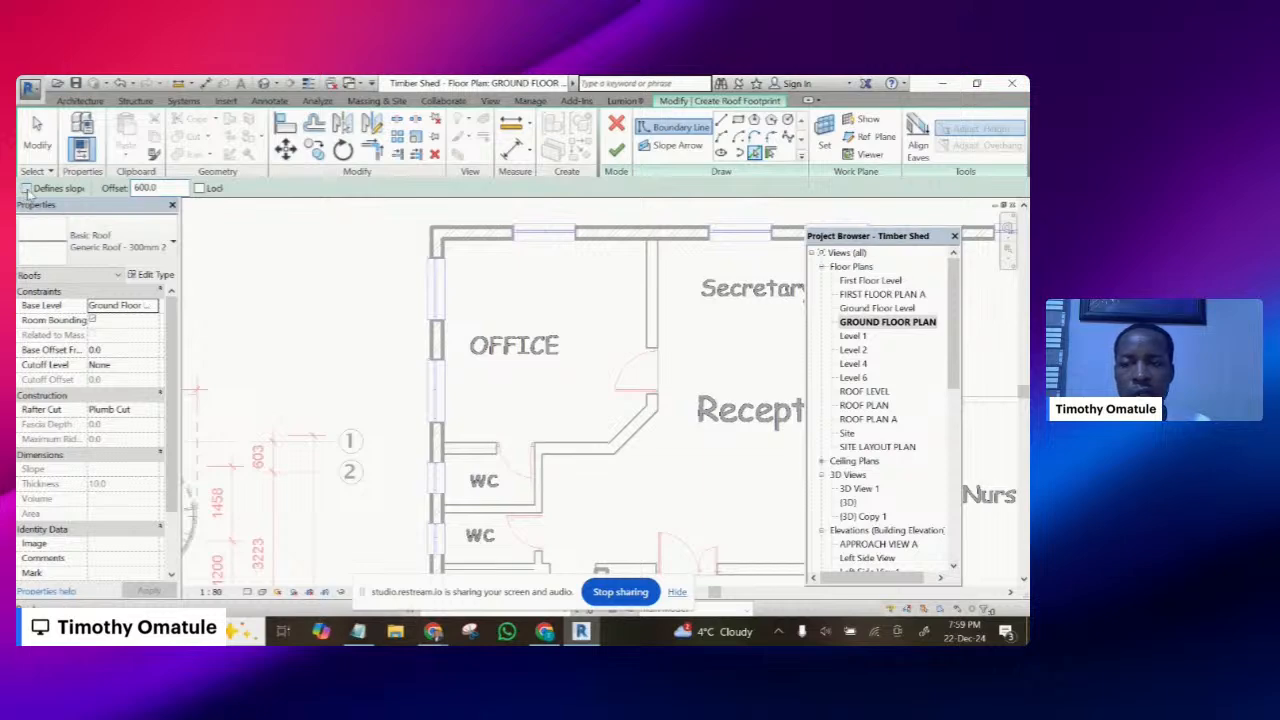
pyautogui.scroll(5, 400, 327)
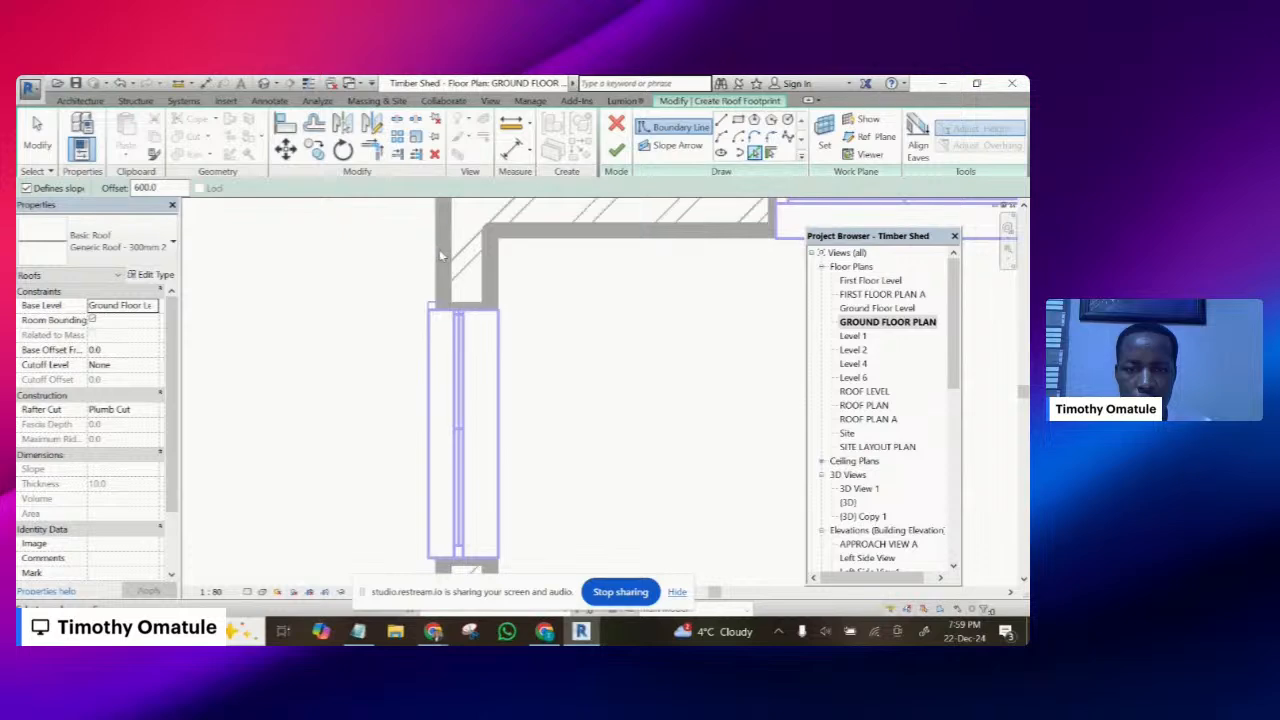
pyautogui.click(443, 270)
pyautogui.scroll(-3, 400, 275)
pyautogui.scroll(-2, 400, 275)
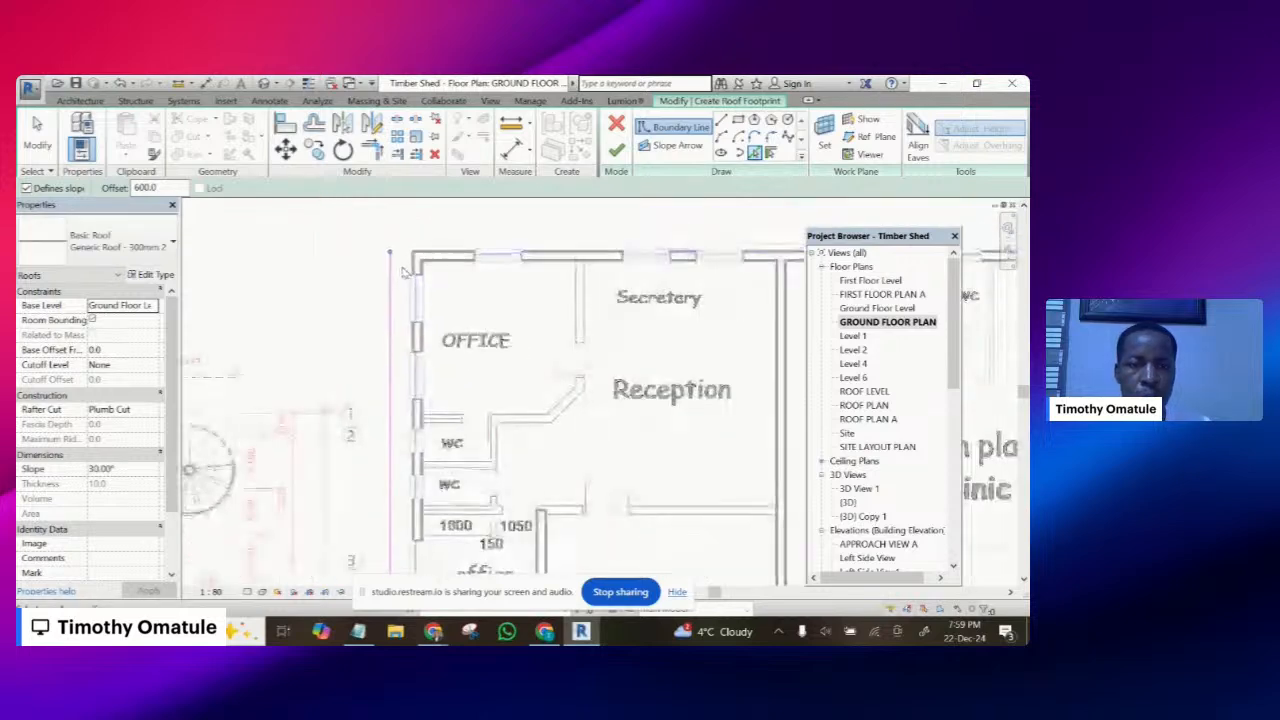
# - Add slope-defining roof boundary lines, offset 600, along the outer walls behind the Office and Secretary and beside the clinic Reception
pyautogui.scroll(1, 437, 247)
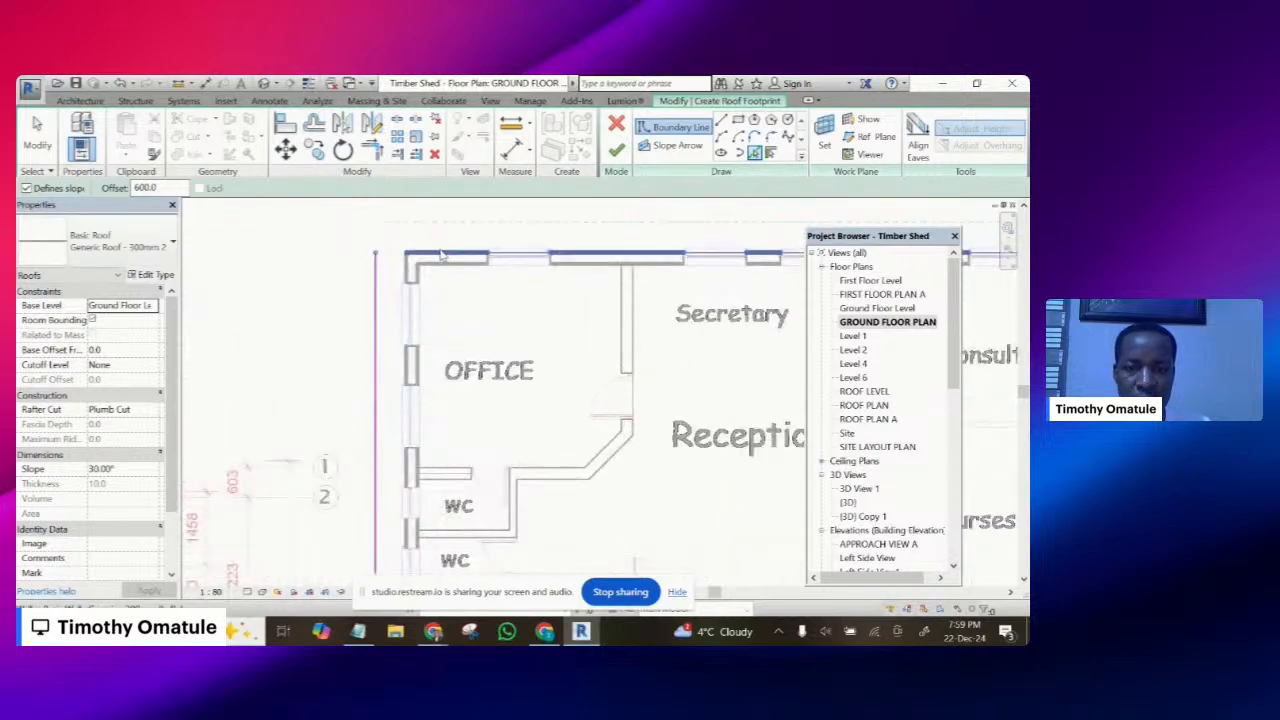
pyautogui.click(440, 256)
pyautogui.scroll(-3, 420, 258)
pyautogui.scroll(-2, 383, 274)
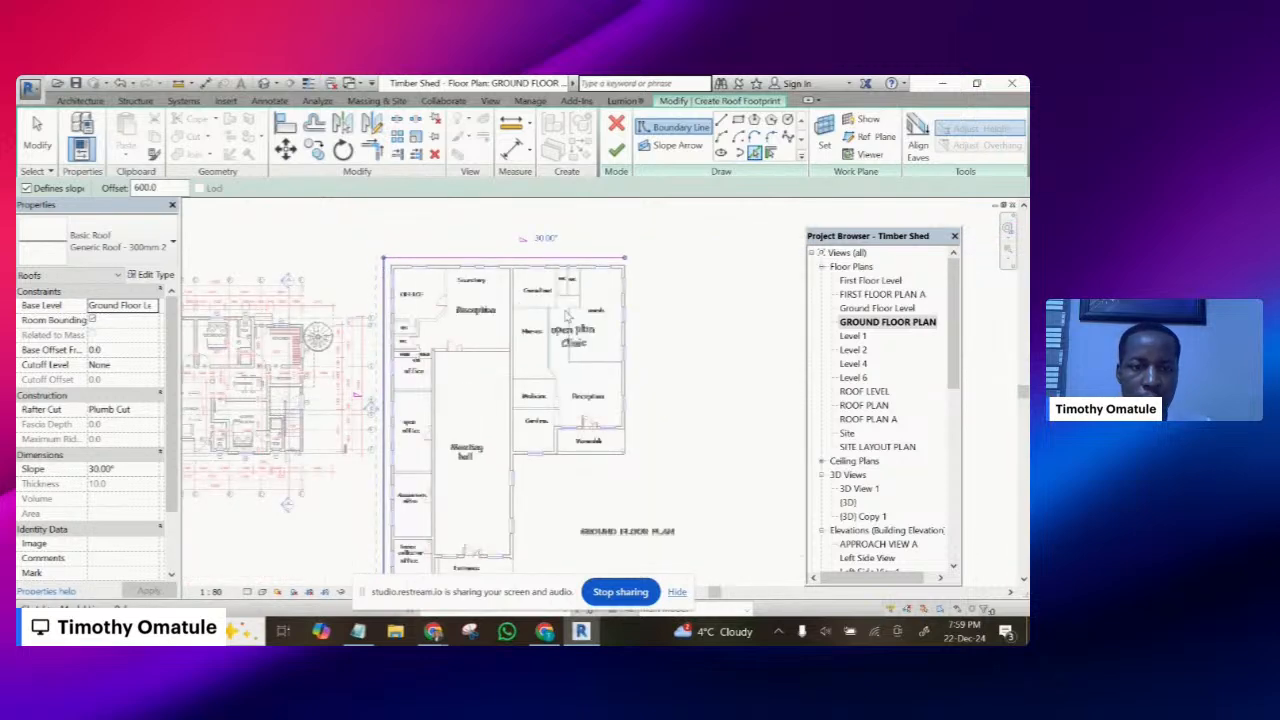
pyautogui.scroll(-2, 567, 316)
pyautogui.scroll(6, 467, 304)
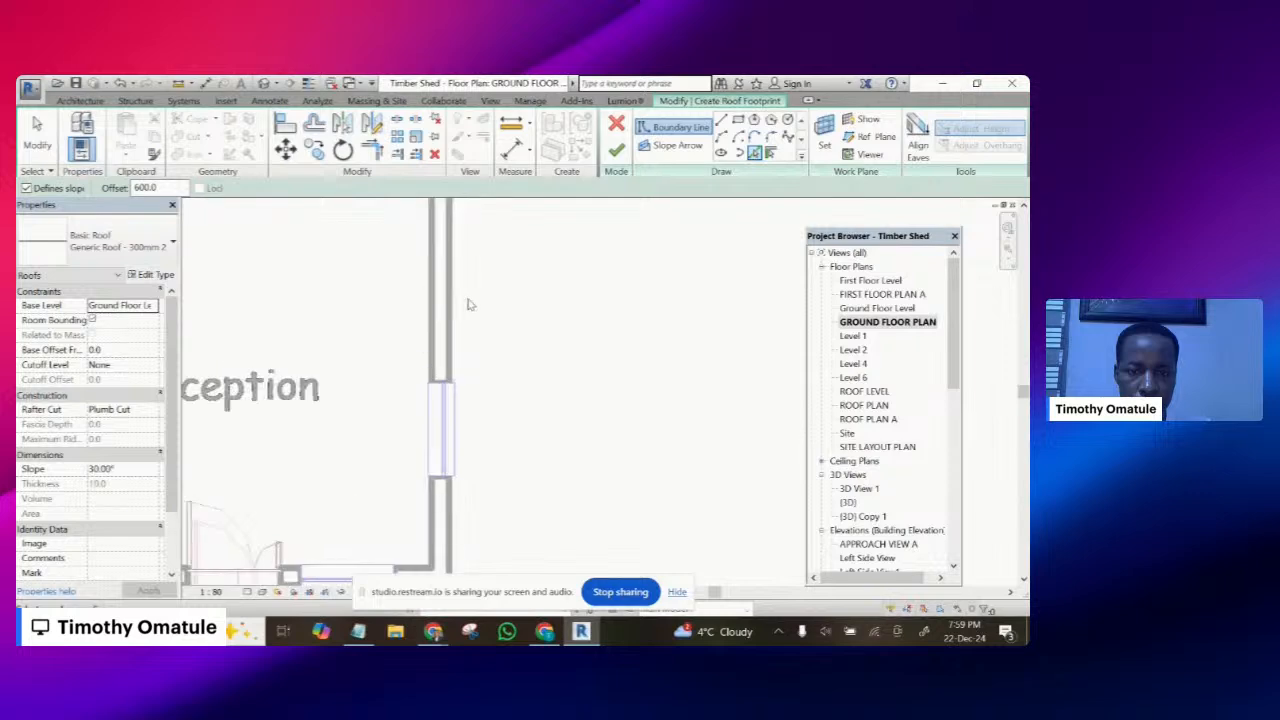
pyautogui.scroll(-5, 551, 292)
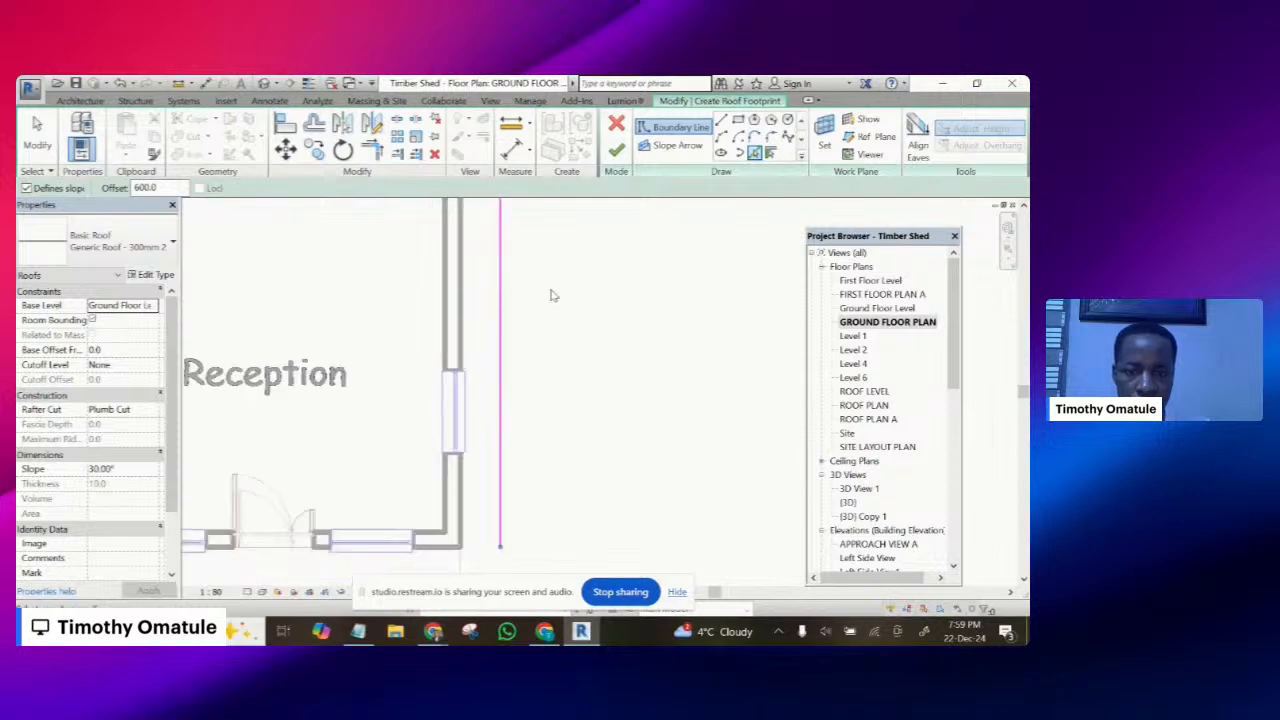
# - Add roof boundary lines, offset 600, along the edge below the Verandah and the Meeting hall's outer wall facing it
pyautogui.scroll(-1, 520, 330)
pyautogui.scroll(6, 470, 356)
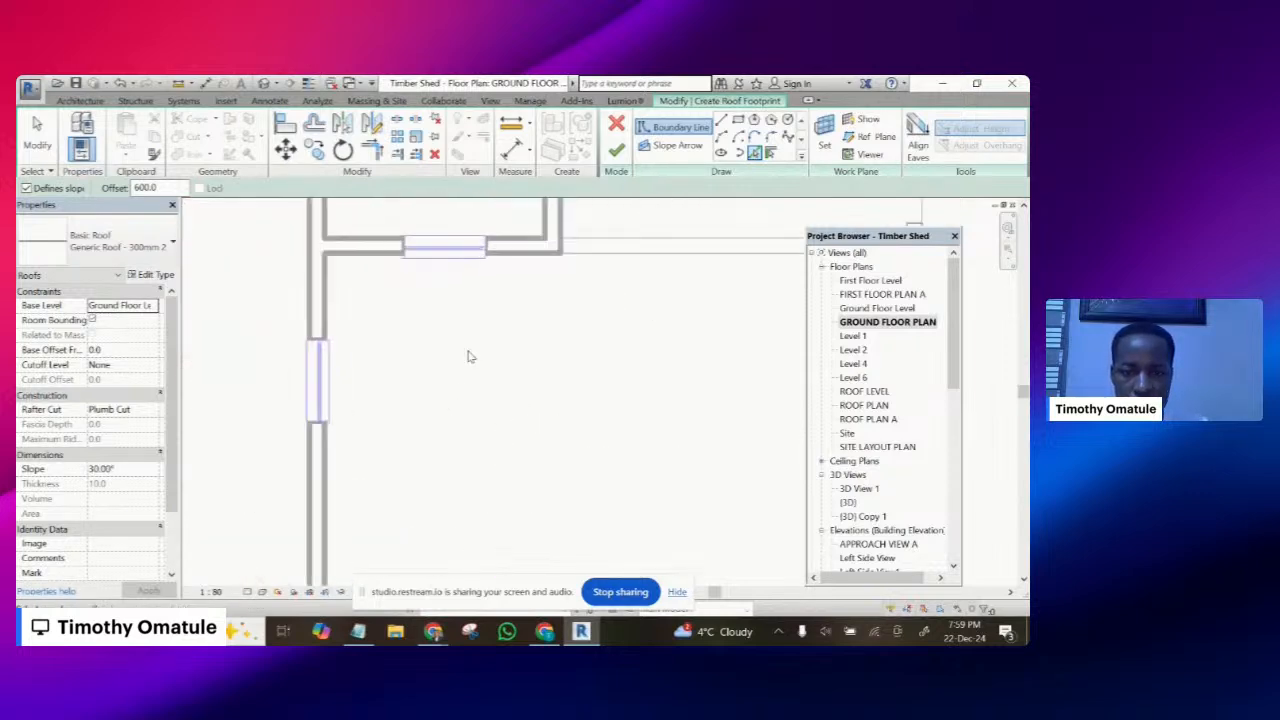
pyautogui.click(366, 258)
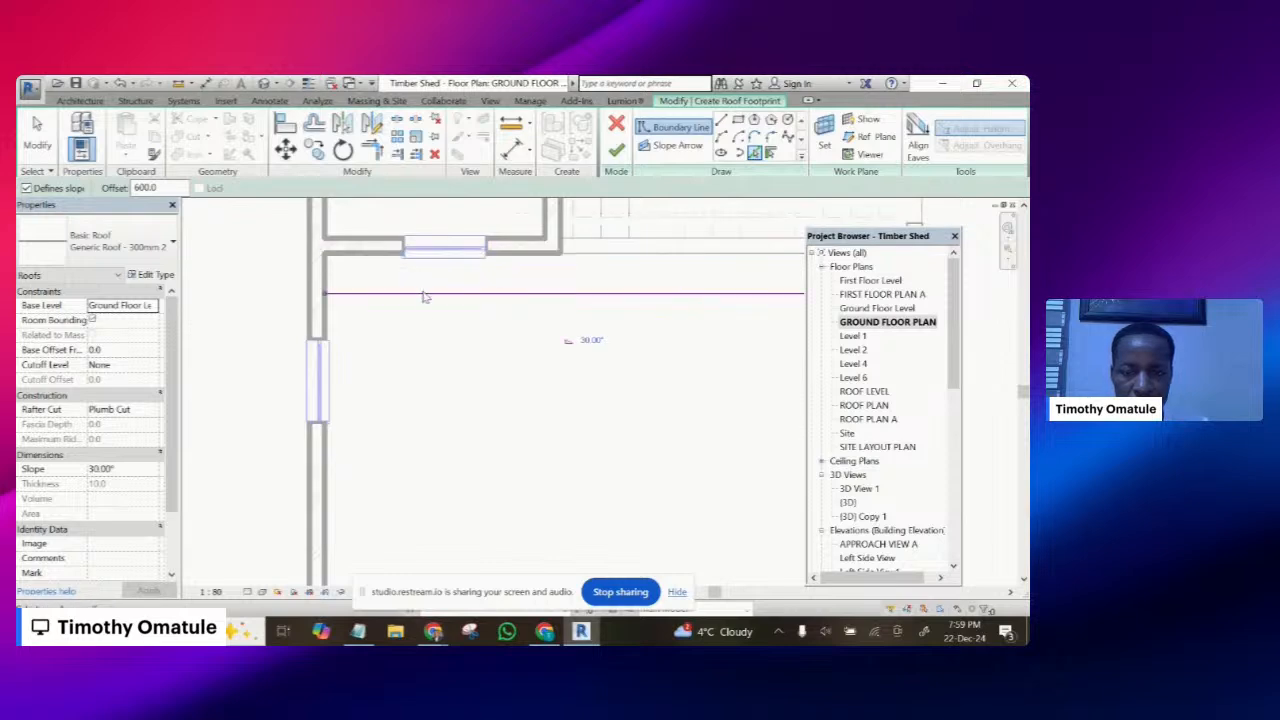
pyautogui.scroll(-4, 423, 296)
pyautogui.scroll(2, 401, 407)
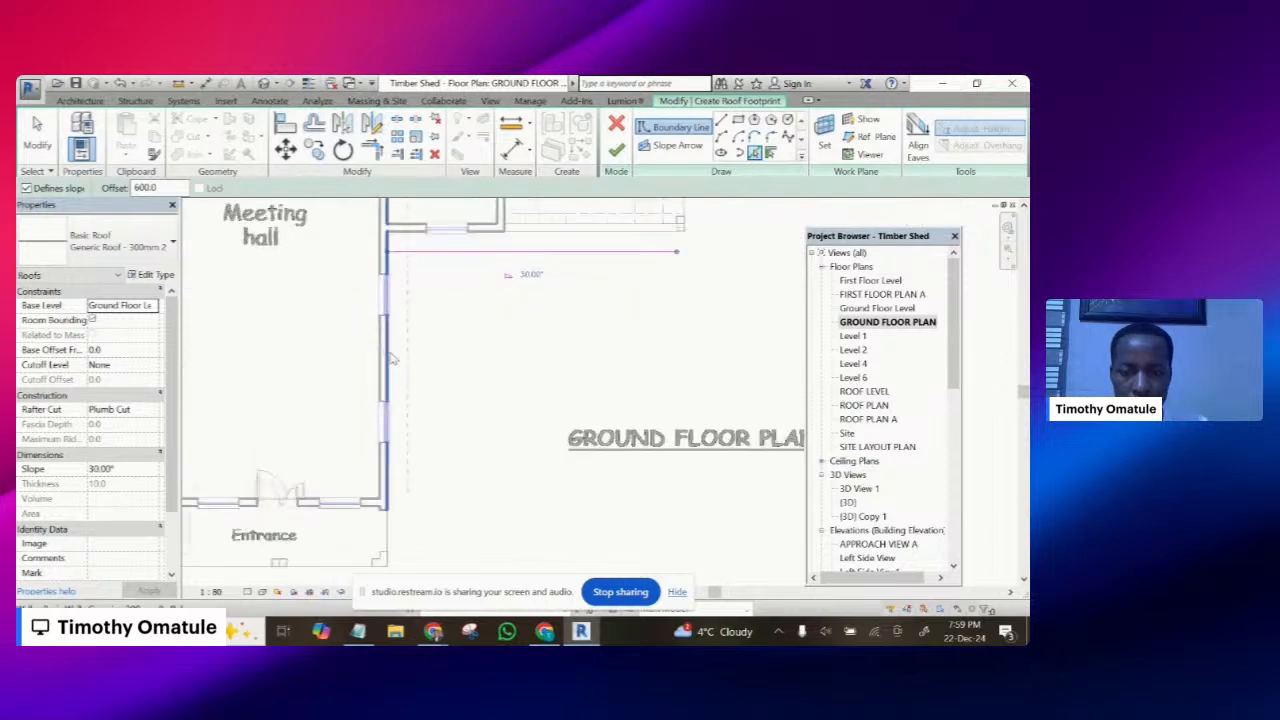
pyautogui.scroll(-5, 393, 360)
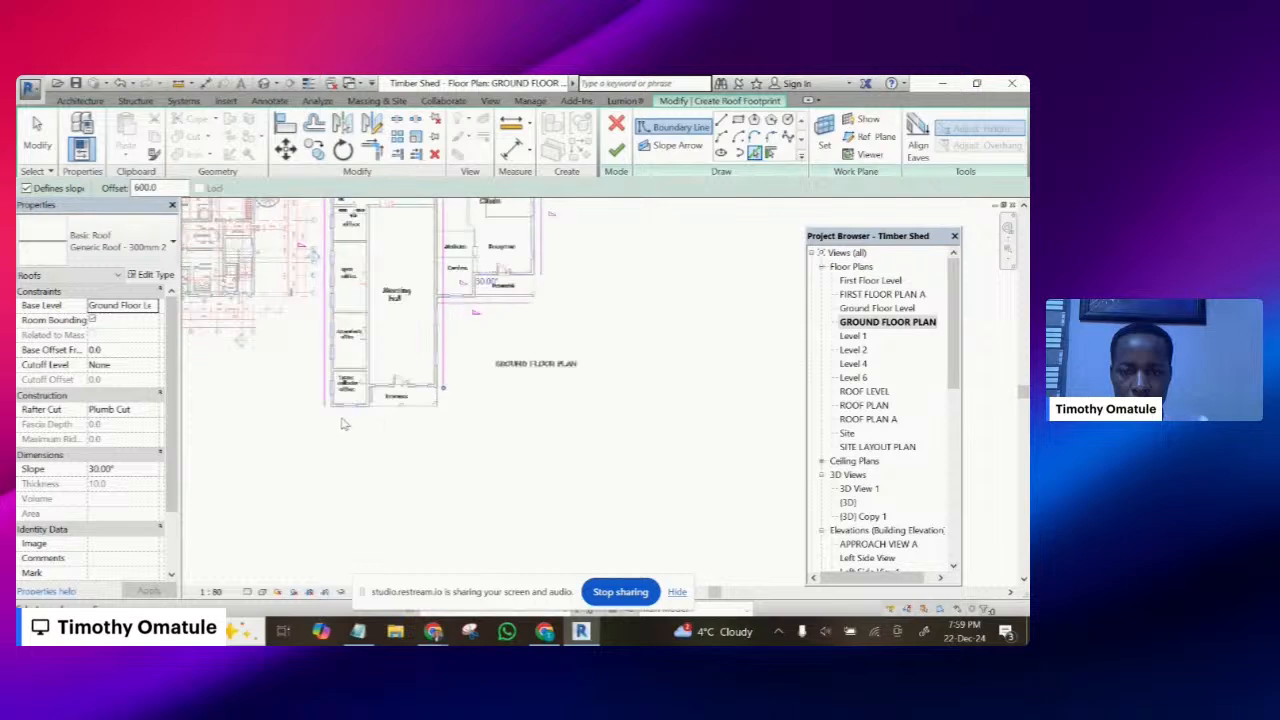
# - Add a roof boundary line, offset 600, along the front wall of the Taxes collector office
pyautogui.scroll(4, 341, 424)
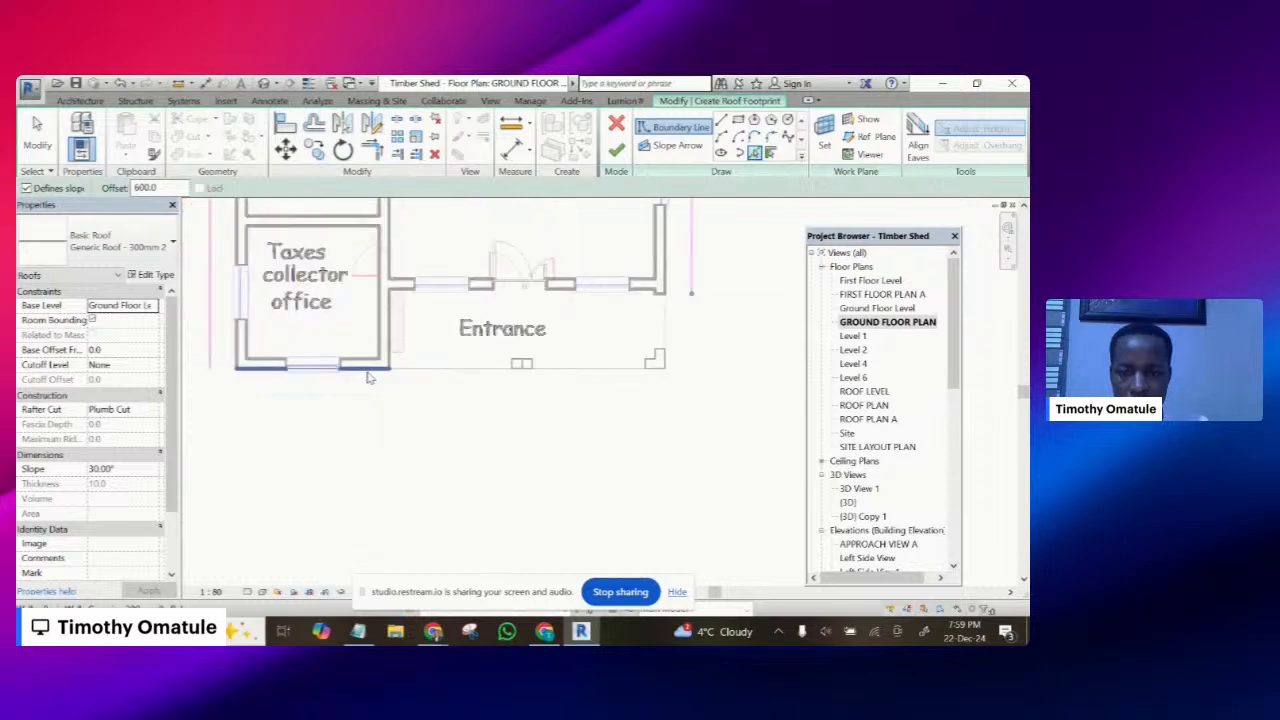
pyautogui.click(369, 378)
pyautogui.scroll(-4, 370, 390)
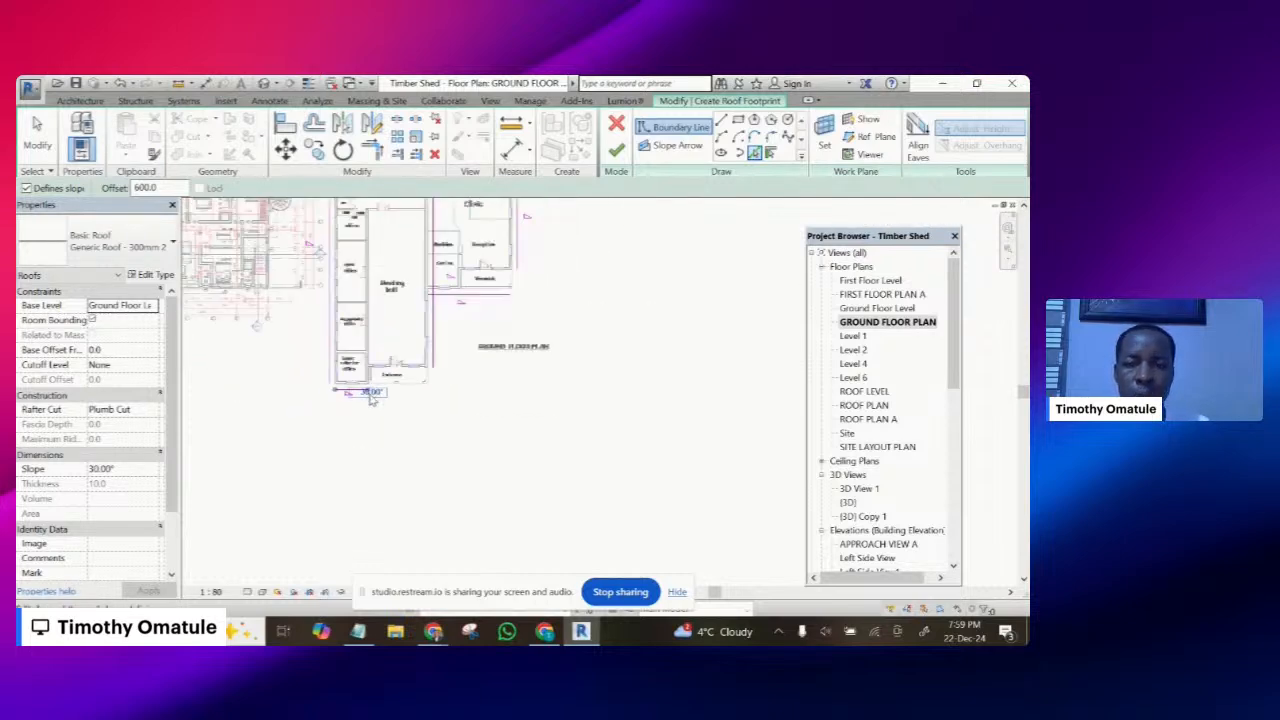
pyautogui.scroll(-2, 371, 398)
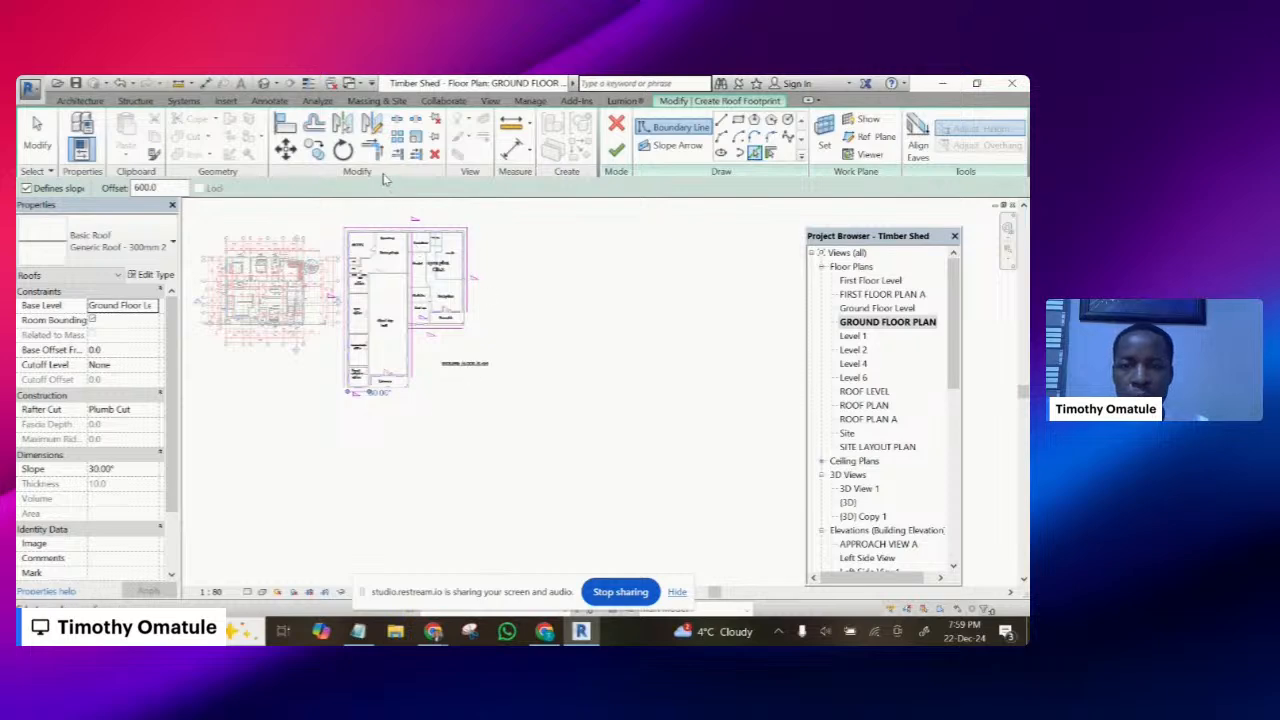
# - Trim and extend the roof boundary lines to their corners to form one closed L-shaped footprint around the admin building
pyautogui.click(372, 150)
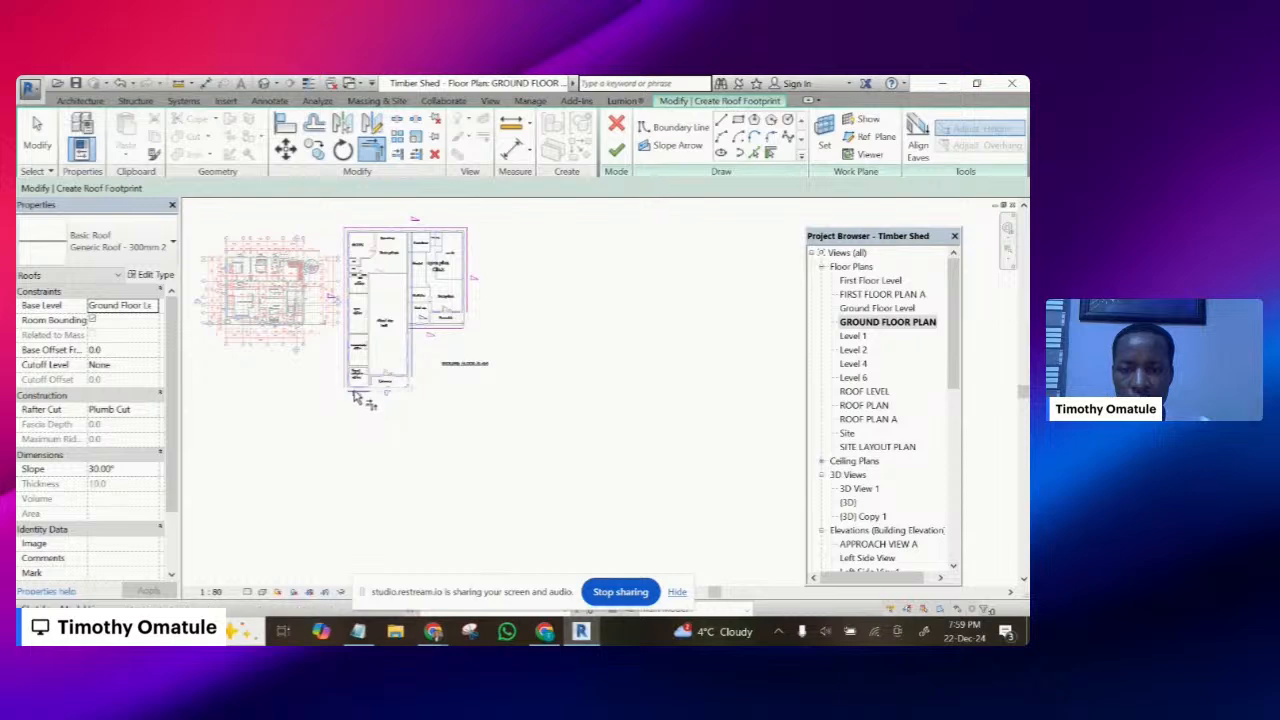
pyautogui.scroll(2, 360, 398)
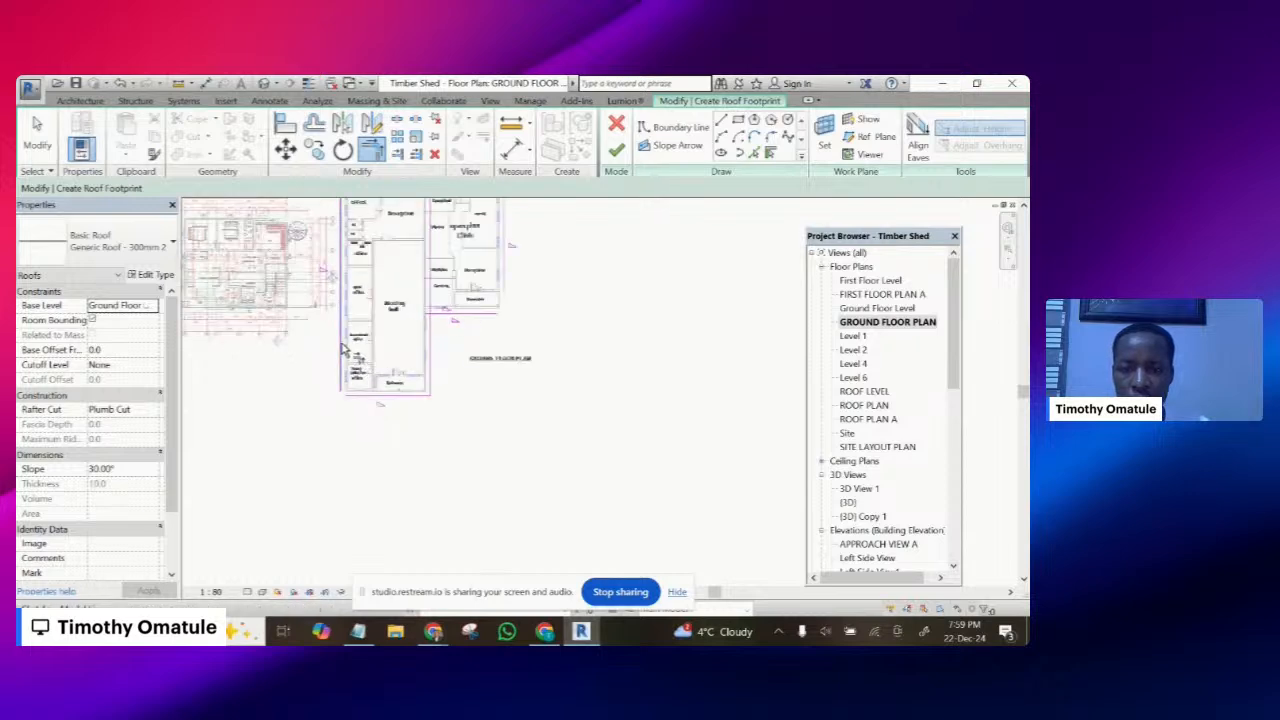
pyautogui.scroll(2, 432, 338)
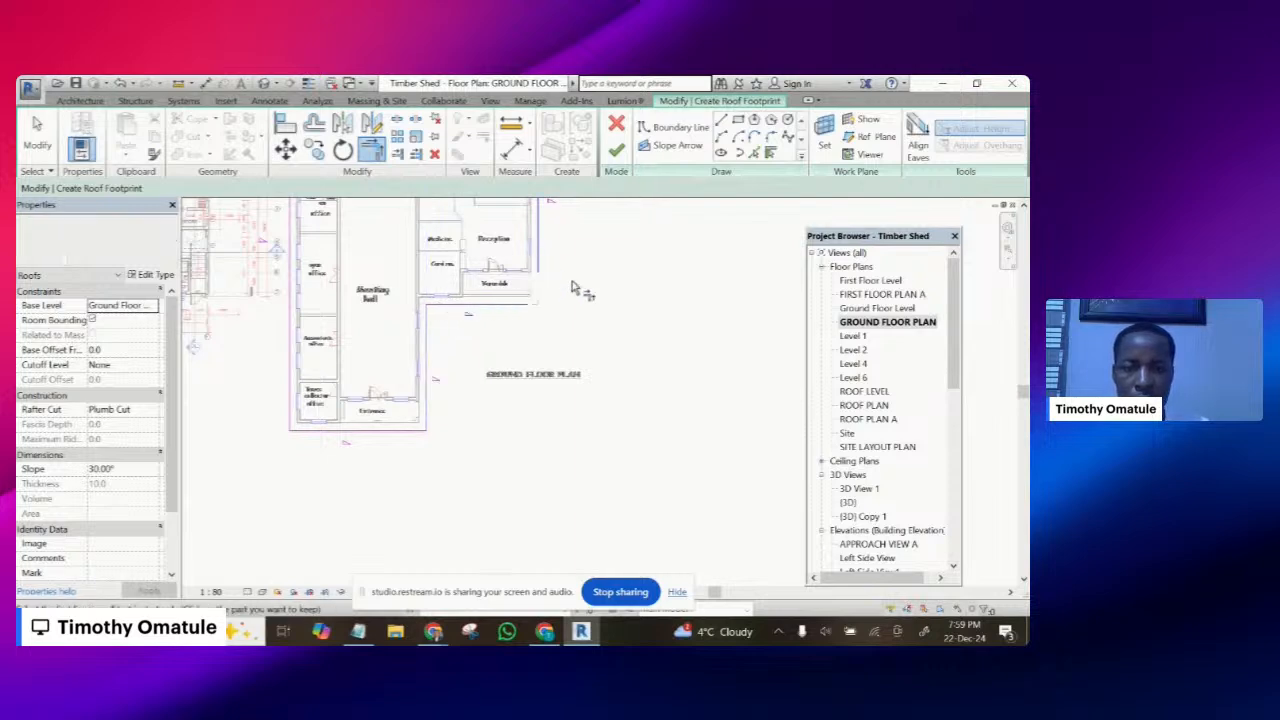
pyautogui.scroll(-1, 585, 460)
pyautogui.scroll(-2, 583, 480)
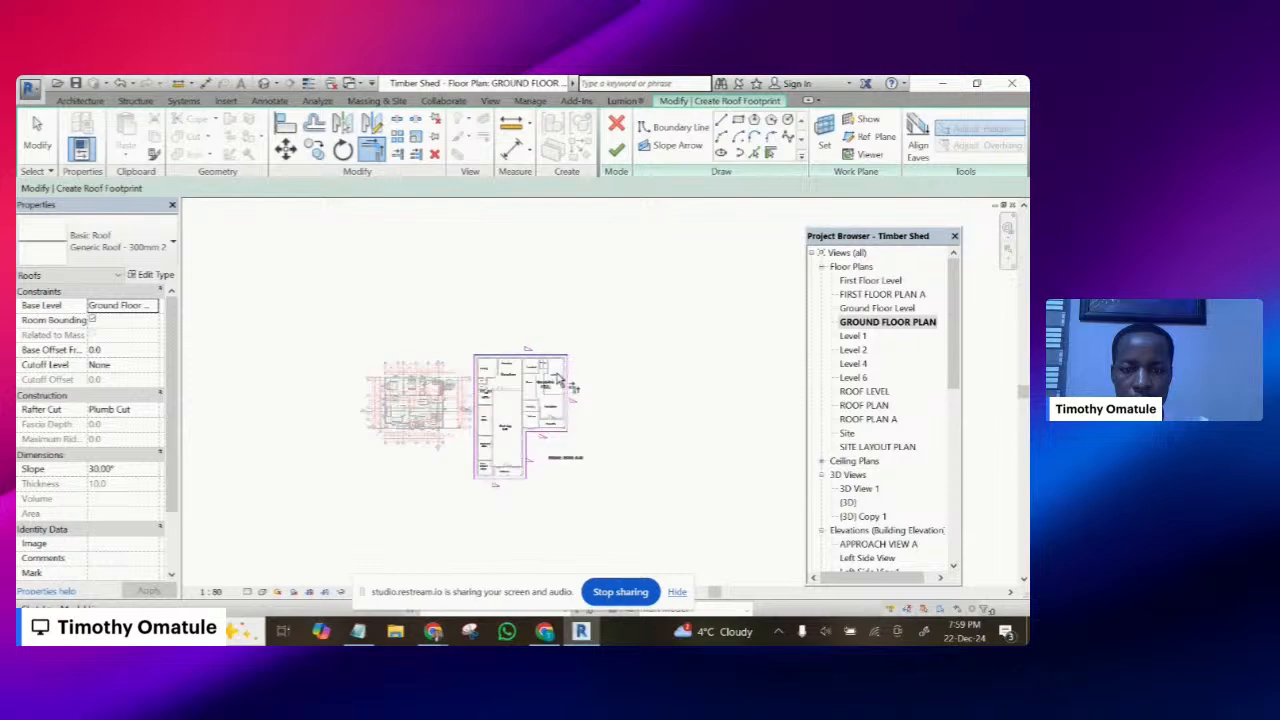
pyautogui.scroll(1, 562, 378)
pyautogui.scroll(3, 562, 378)
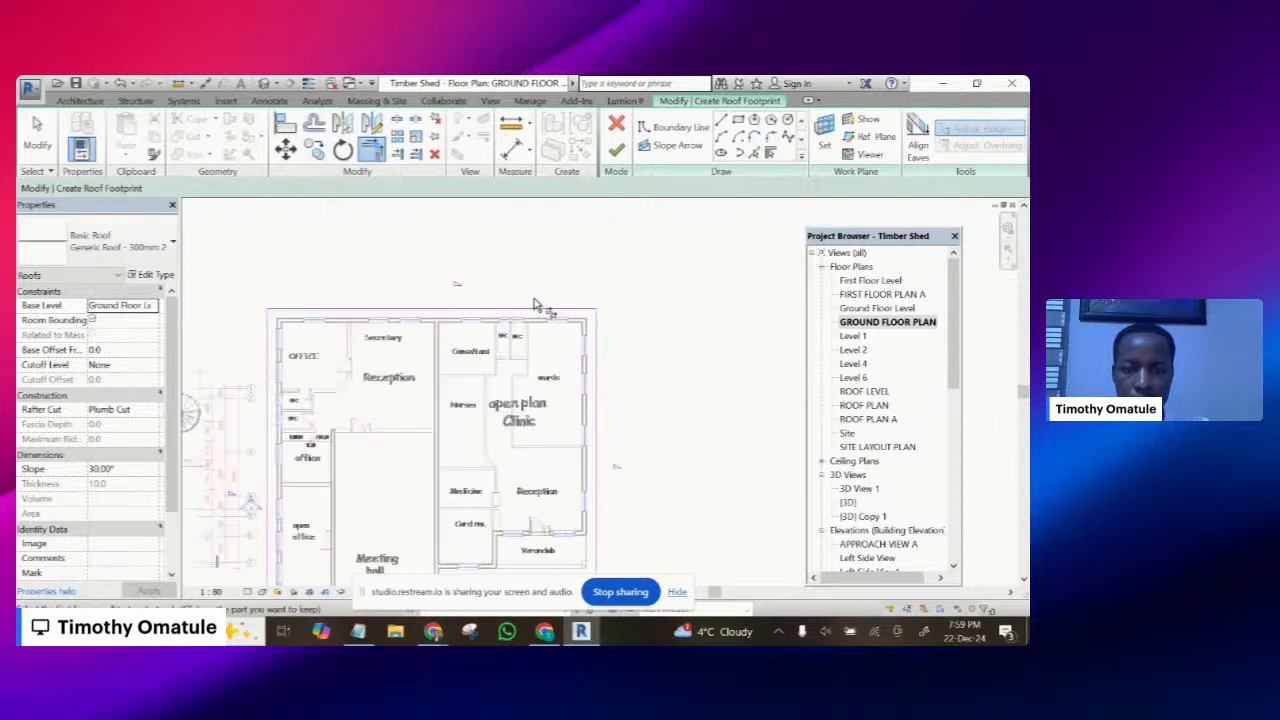
pyautogui.scroll(-4, 534, 302)
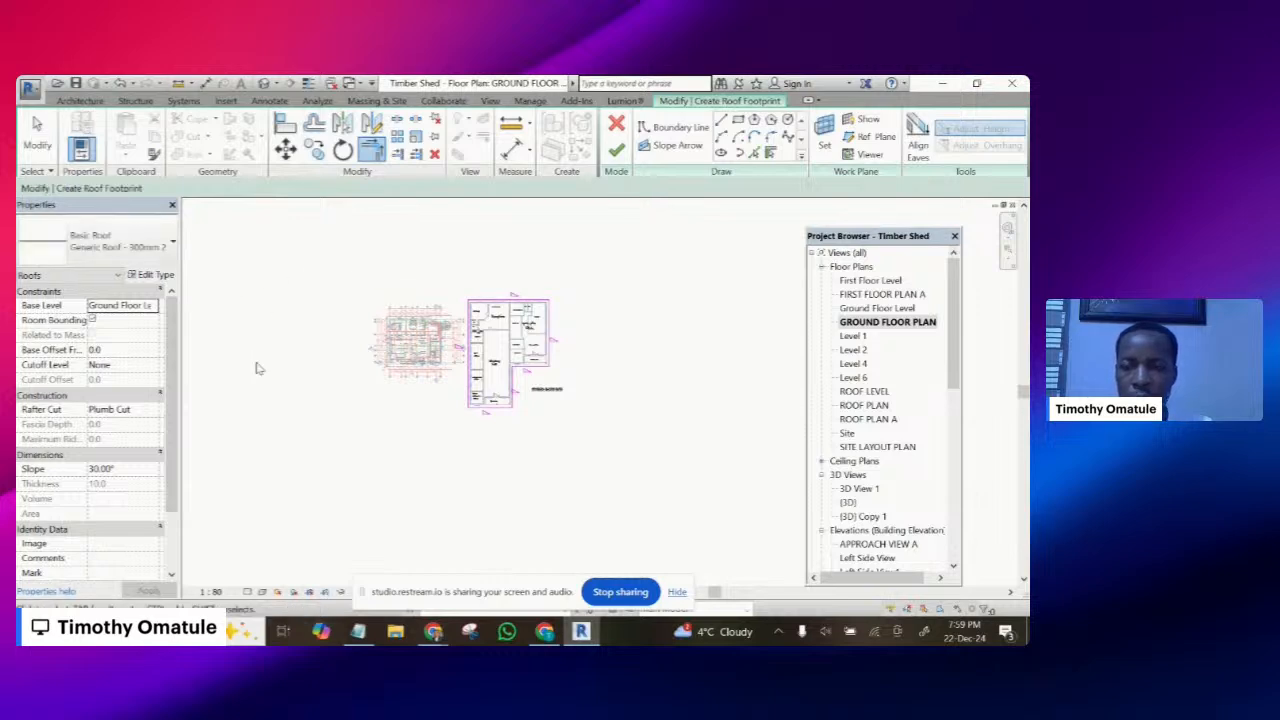
pyautogui.press('Escape')
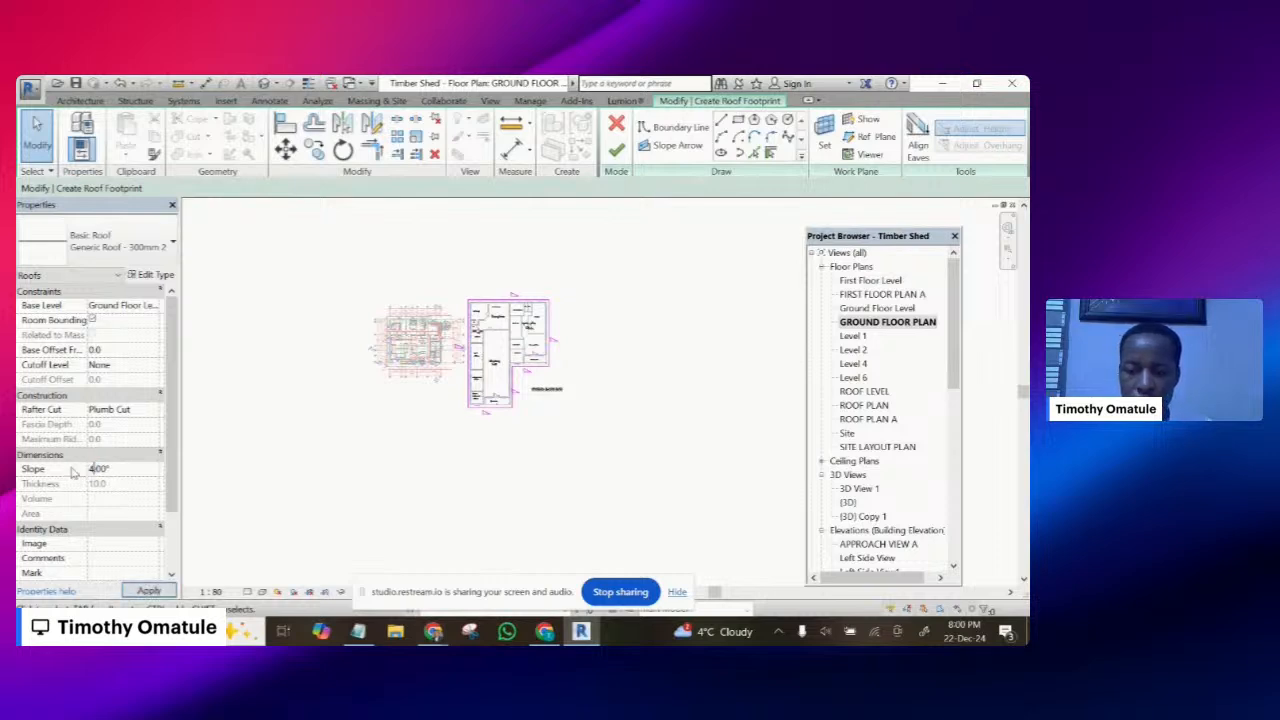
# - Set the roof slope to 42° and finish the footprint without attaching the highlighted walls to the roof
pyautogui.click(148, 591)
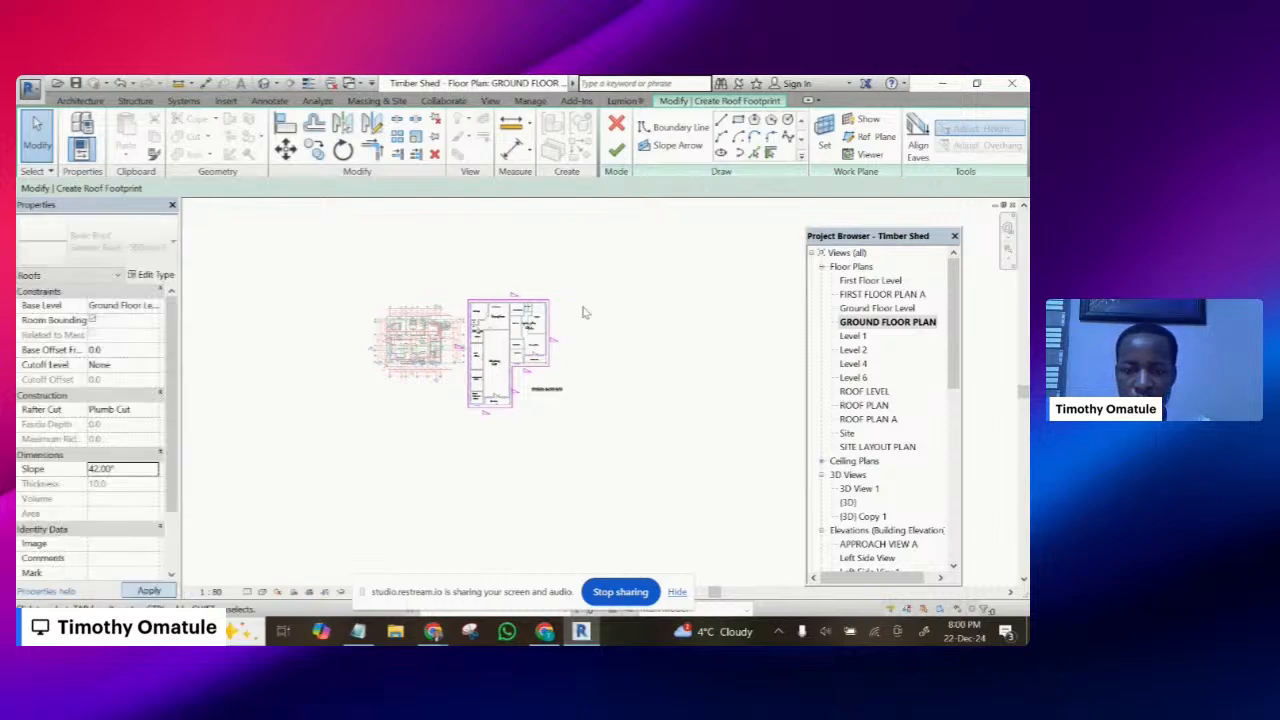
pyautogui.click(616, 155)
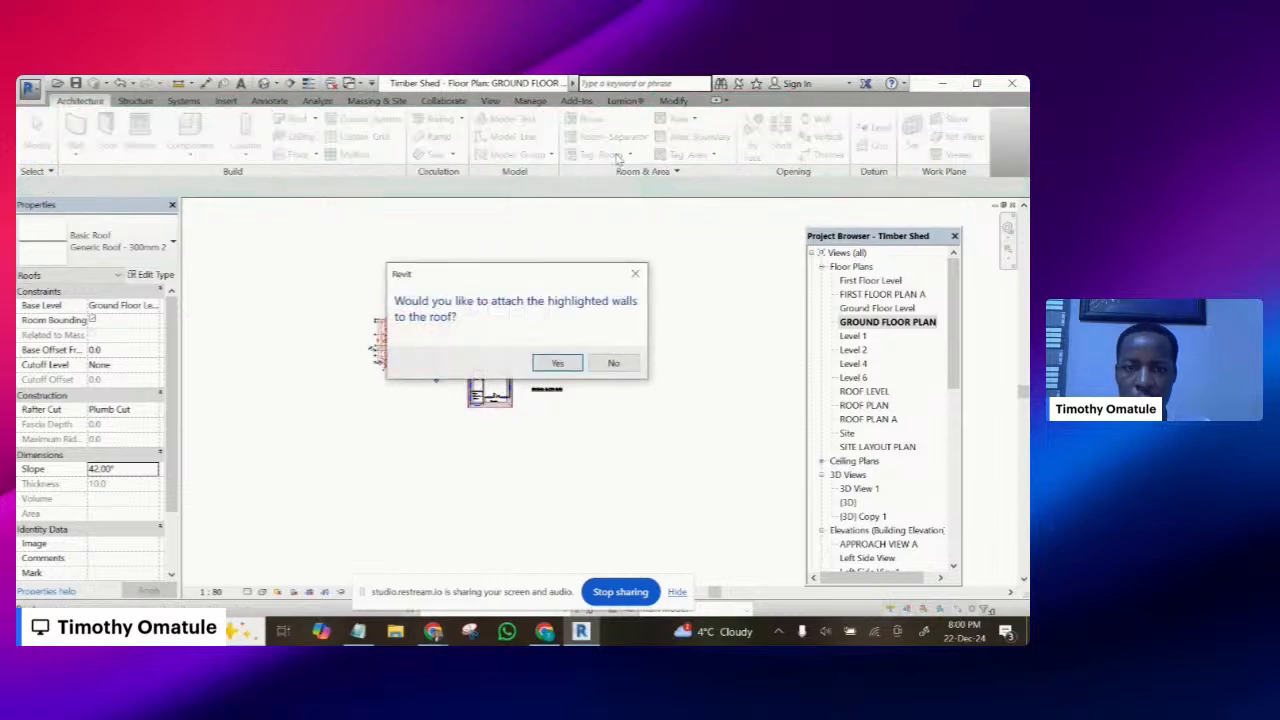
pyautogui.click(612, 364)
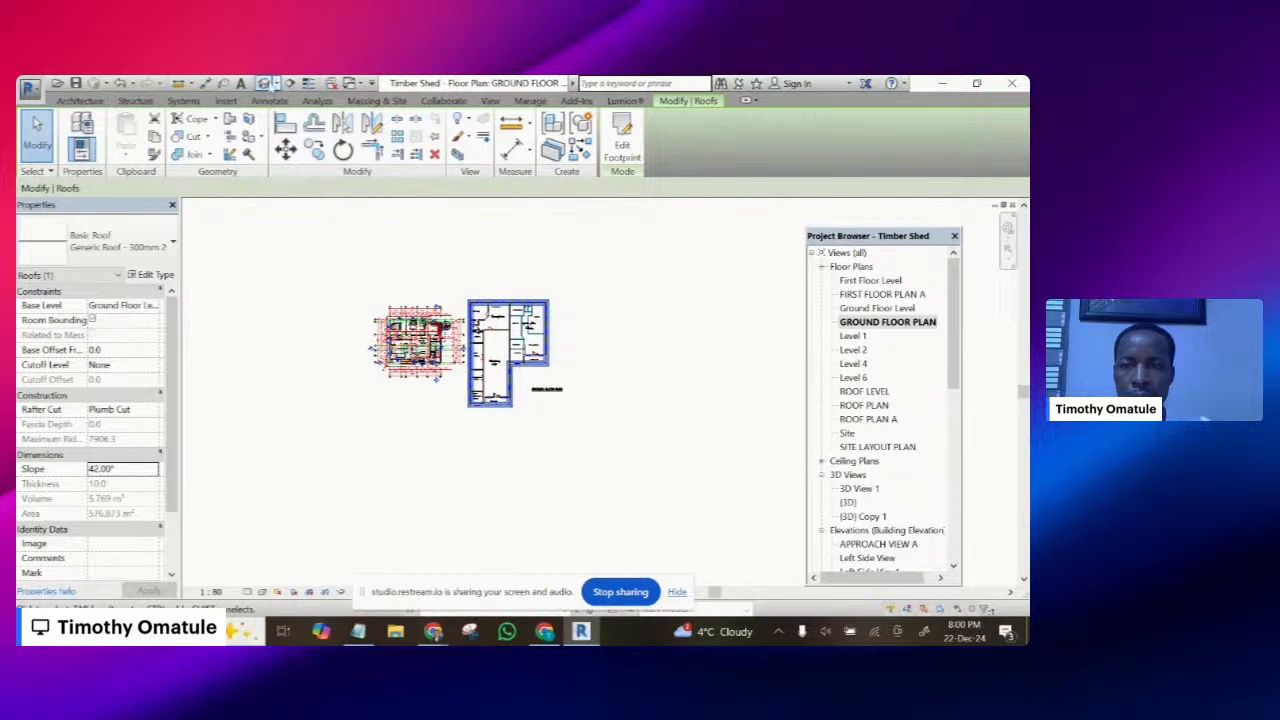
# - Open the default 3D view and examine how the new roof sits against the admin building's walls
pyautogui.click(265, 83)
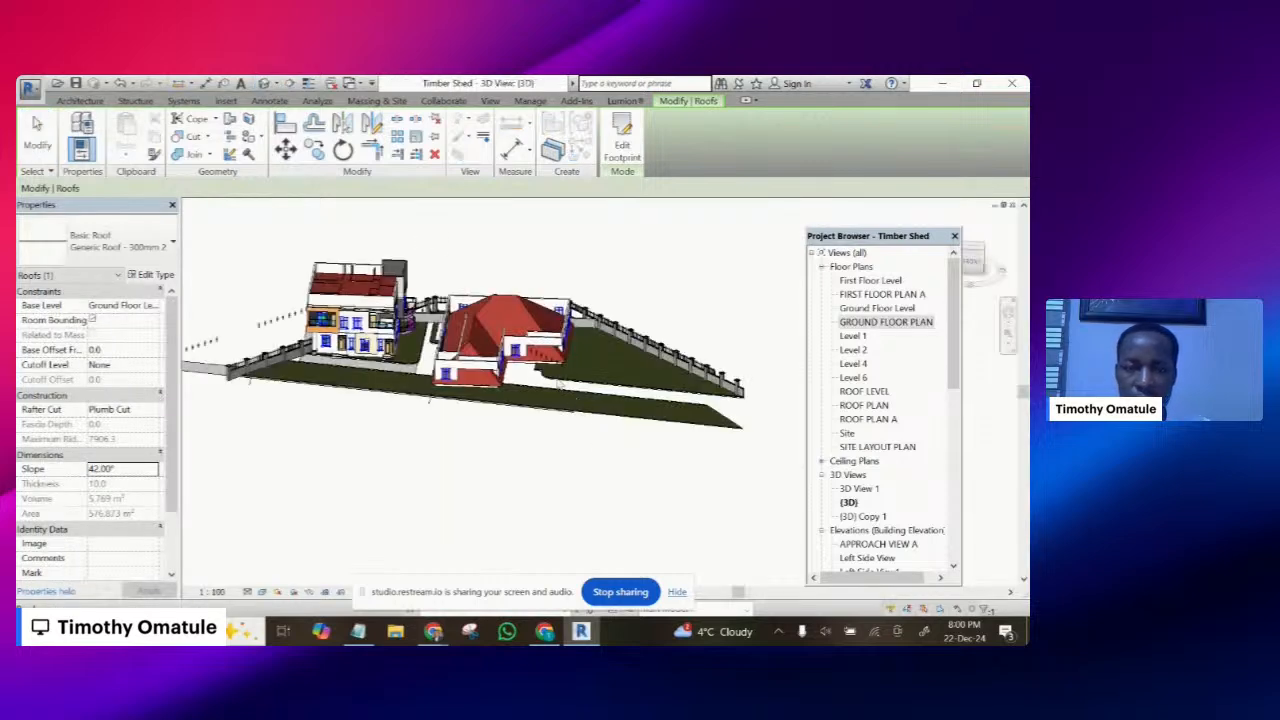
pyautogui.scroll(4, 517, 353)
pyautogui.press('Escape')
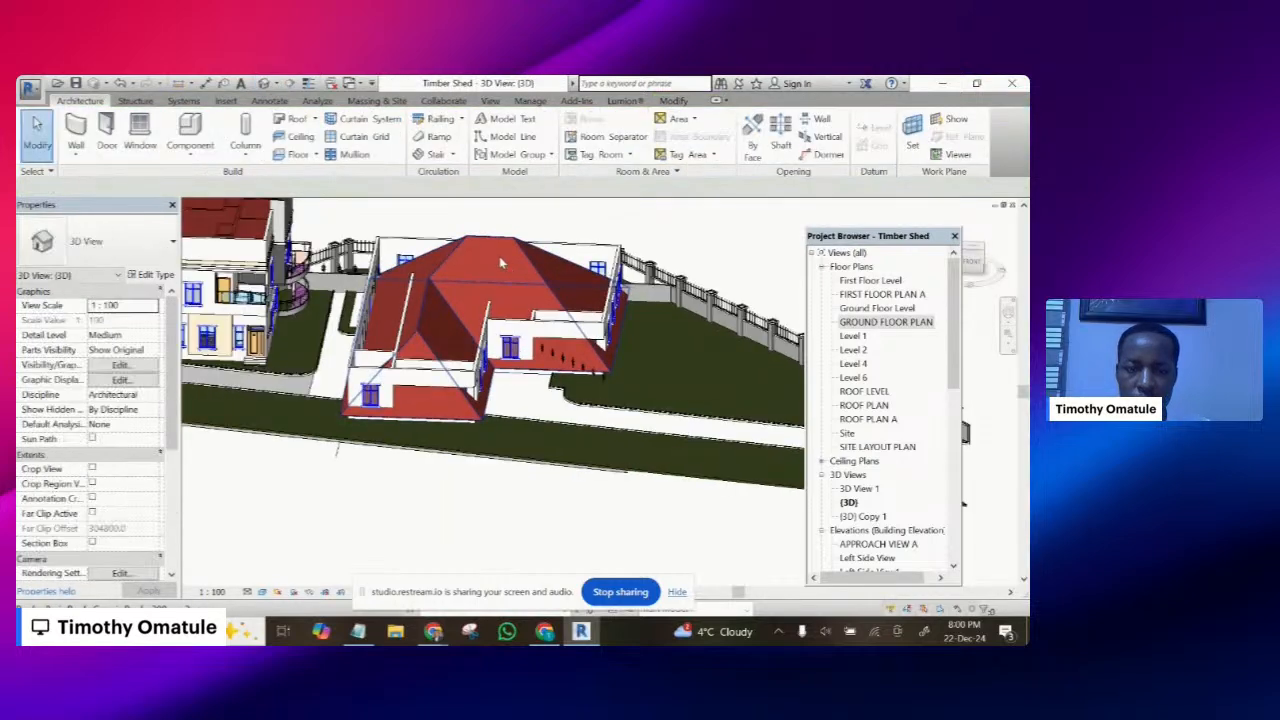
pyautogui.scroll(-7, 945, 390)
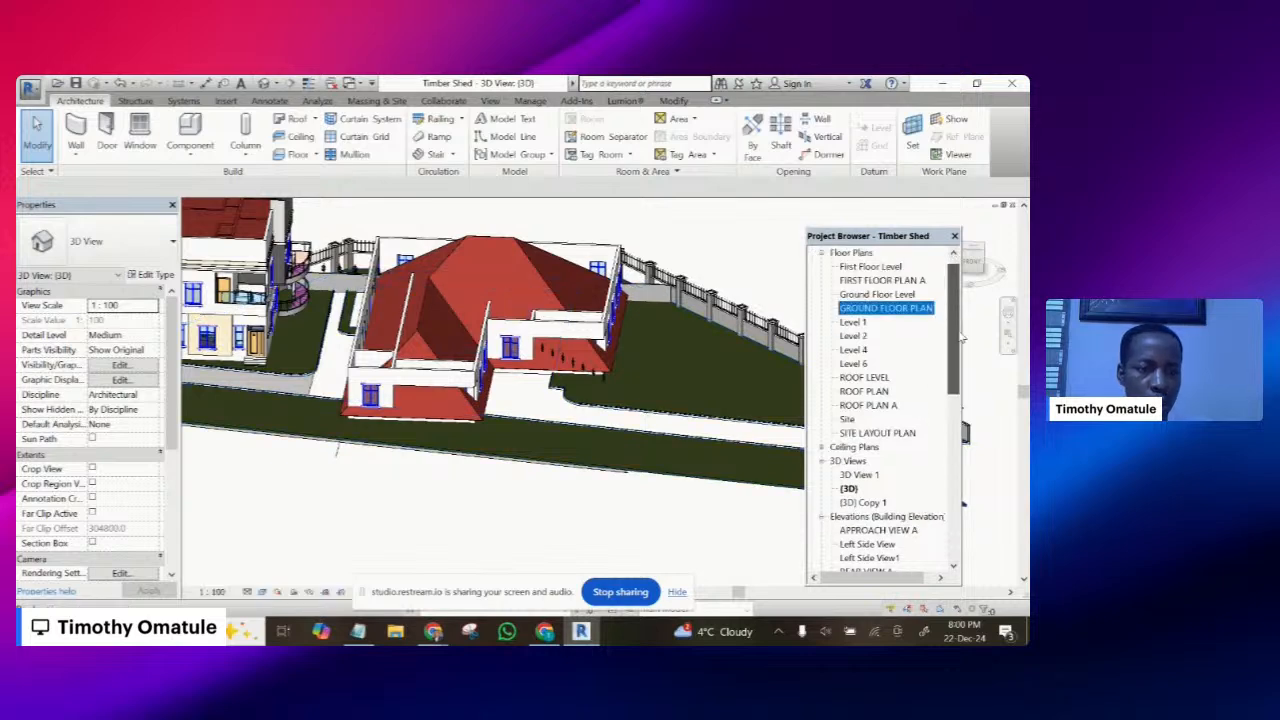
# - Open the APPROACH VIEW A elevation showing the admin building and its new roof
pyautogui.scroll(5, 880, 400)
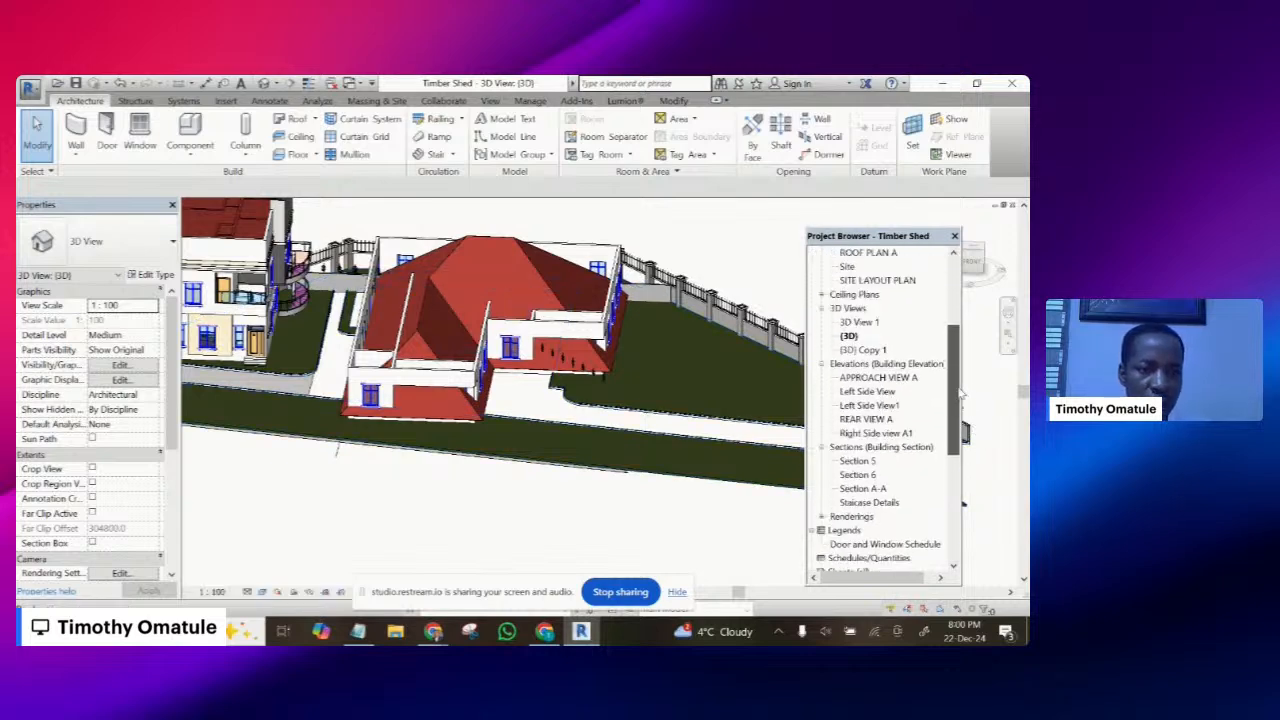
pyautogui.doubleClick(862, 391)
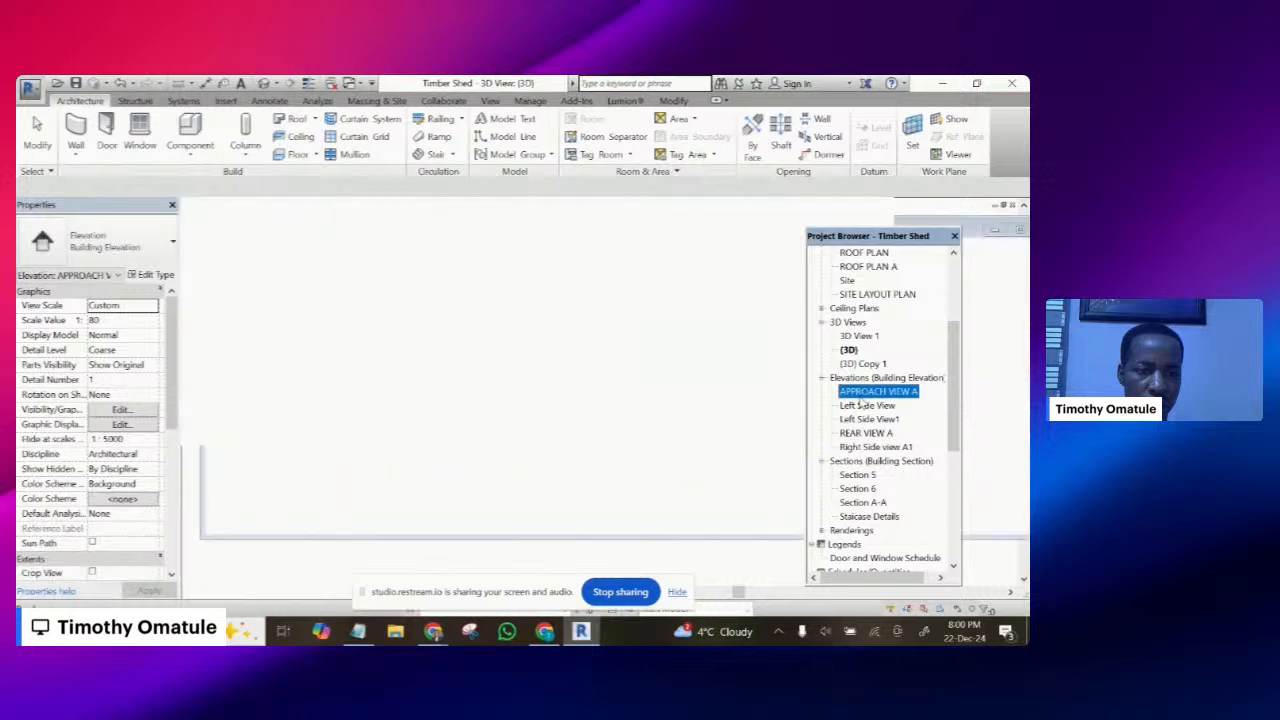
pyautogui.scroll(-6, 545, 310)
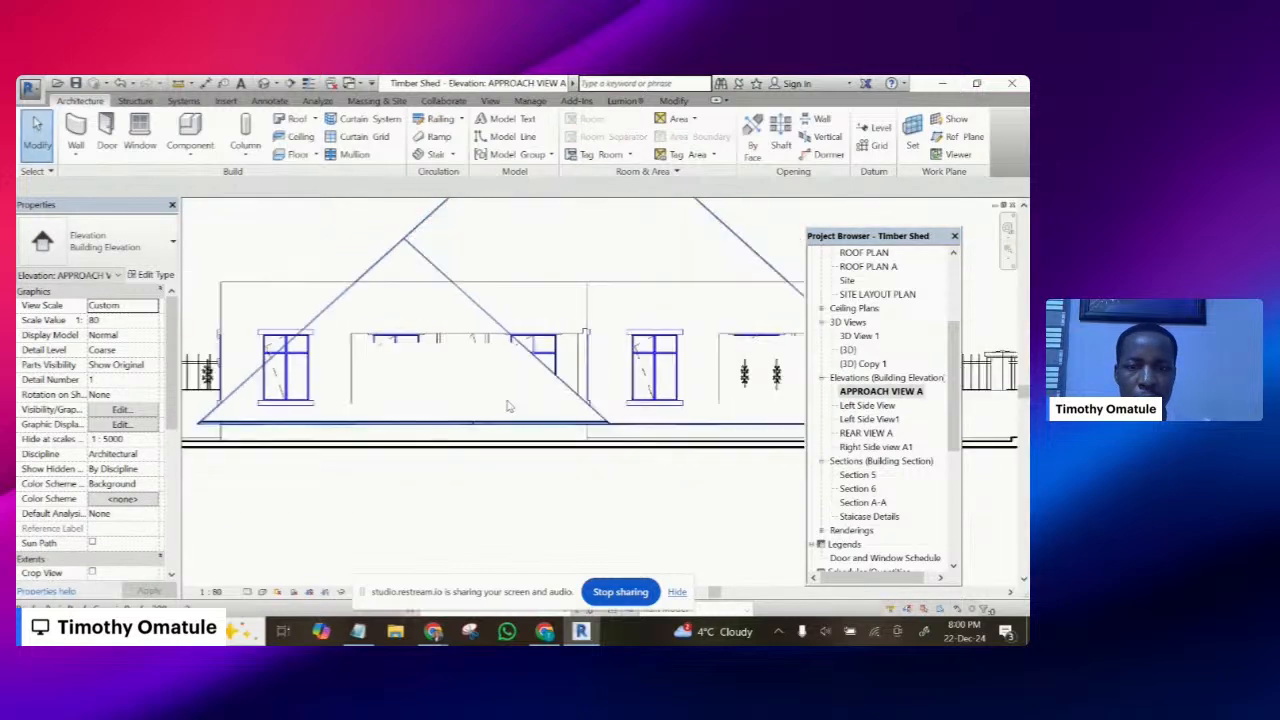
pyautogui.click(540, 320)
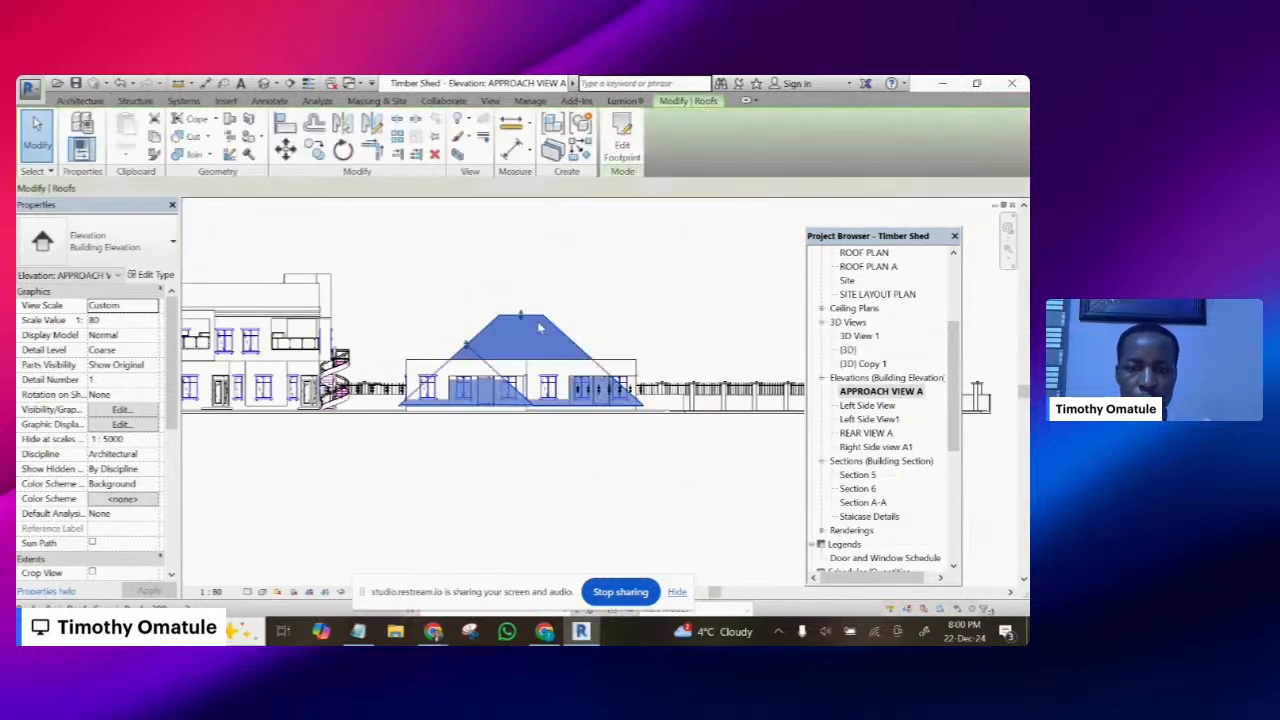
pyautogui.click(286, 148)
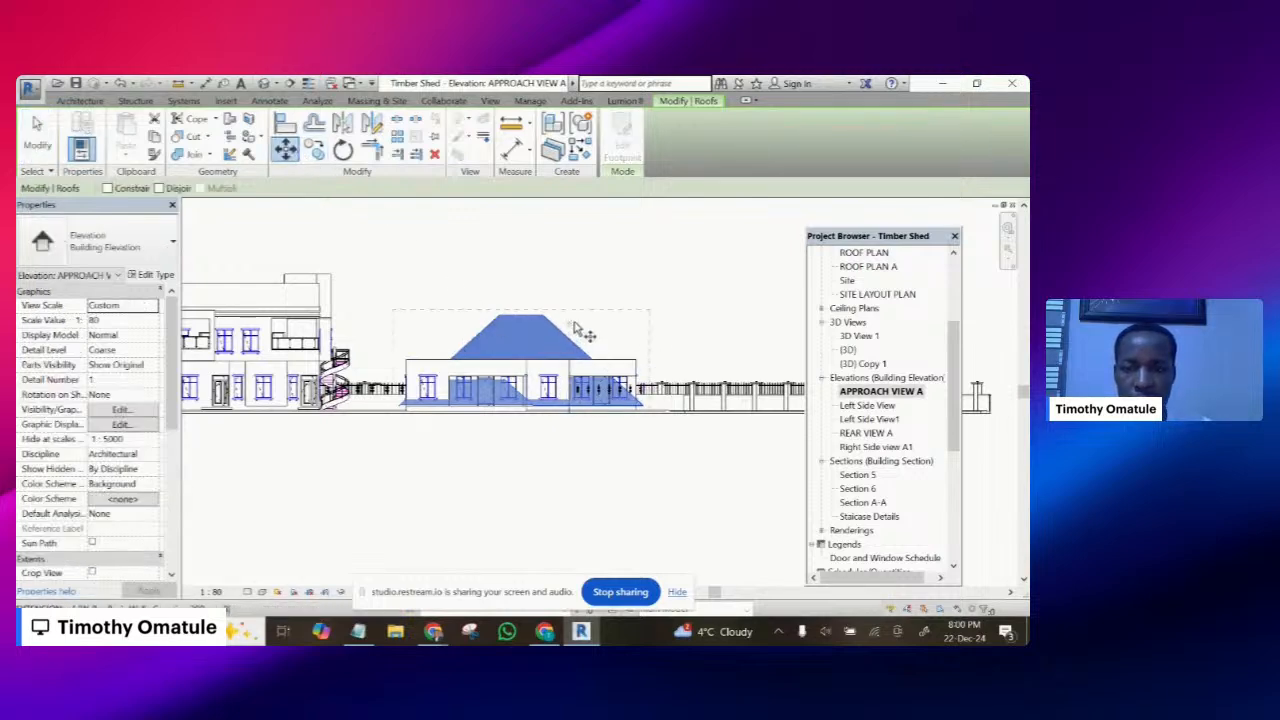
pyautogui.press('Escape')
pyautogui.press('Escape')
# - Set the base level of the admin building's roof to First Floor Level and apply the change
pyautogui.click(520, 330)
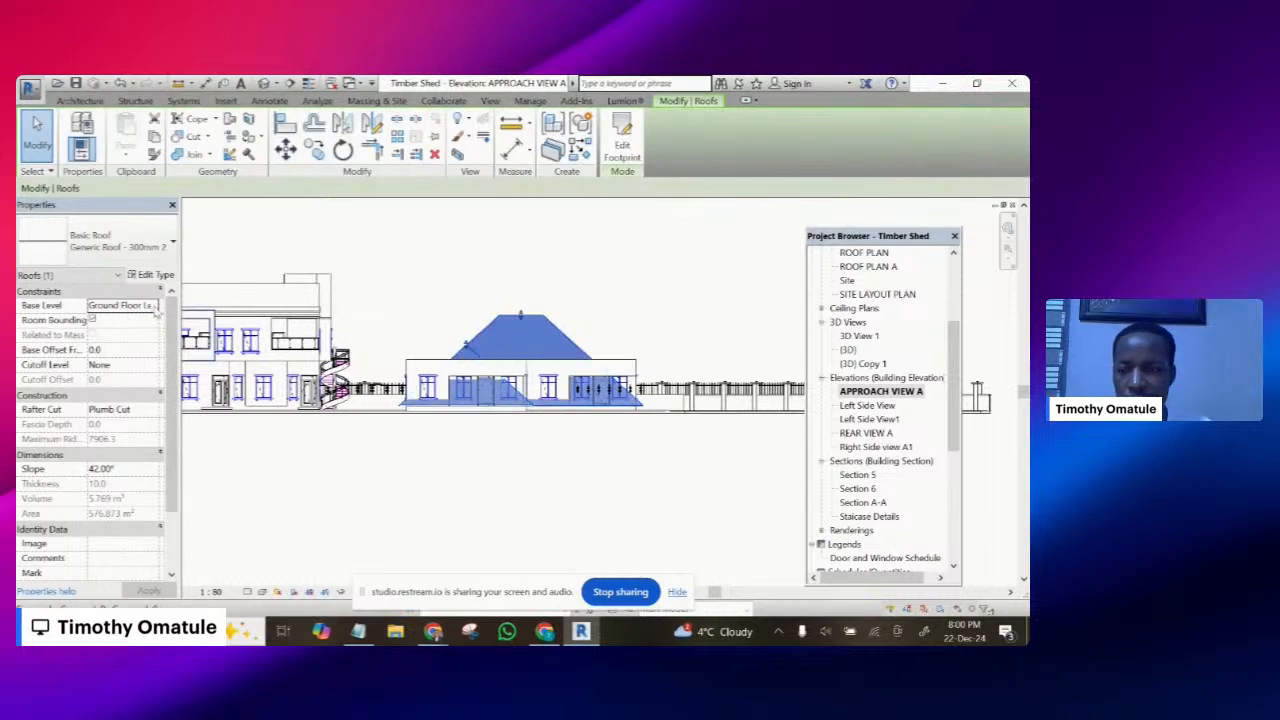
pyautogui.click(155, 306)
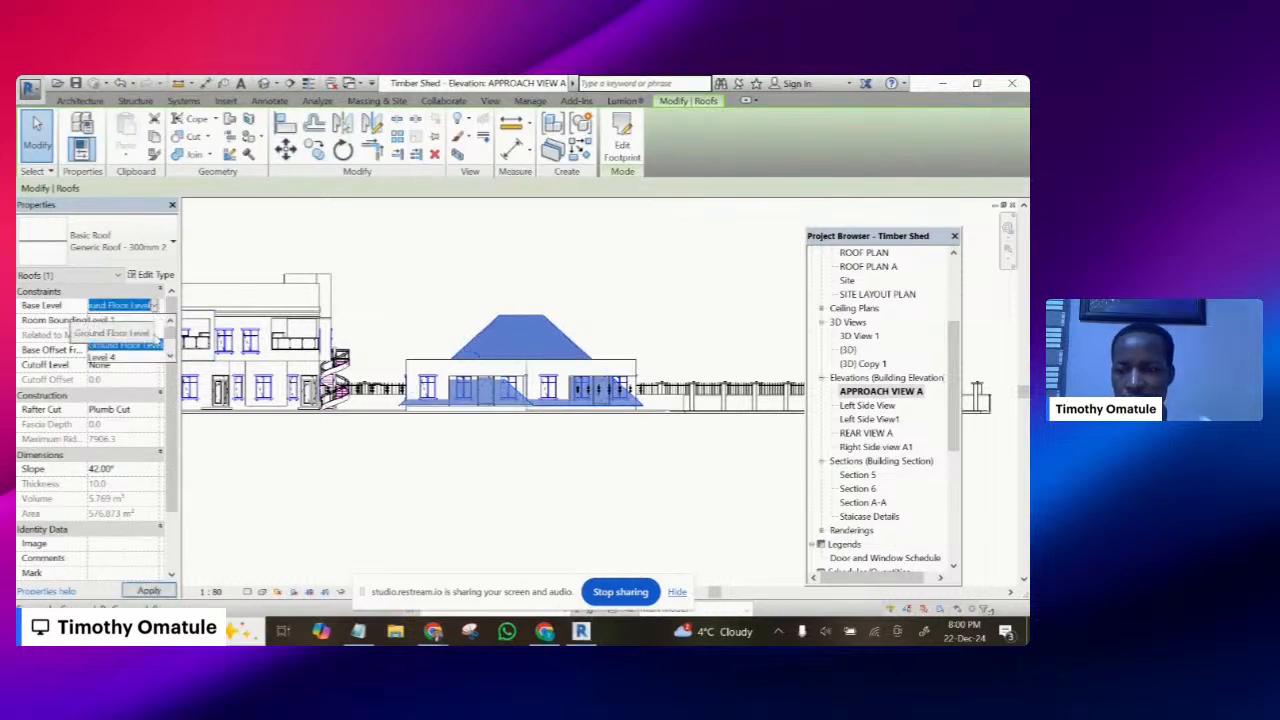
pyautogui.click(169, 357)
pyautogui.click(169, 357)
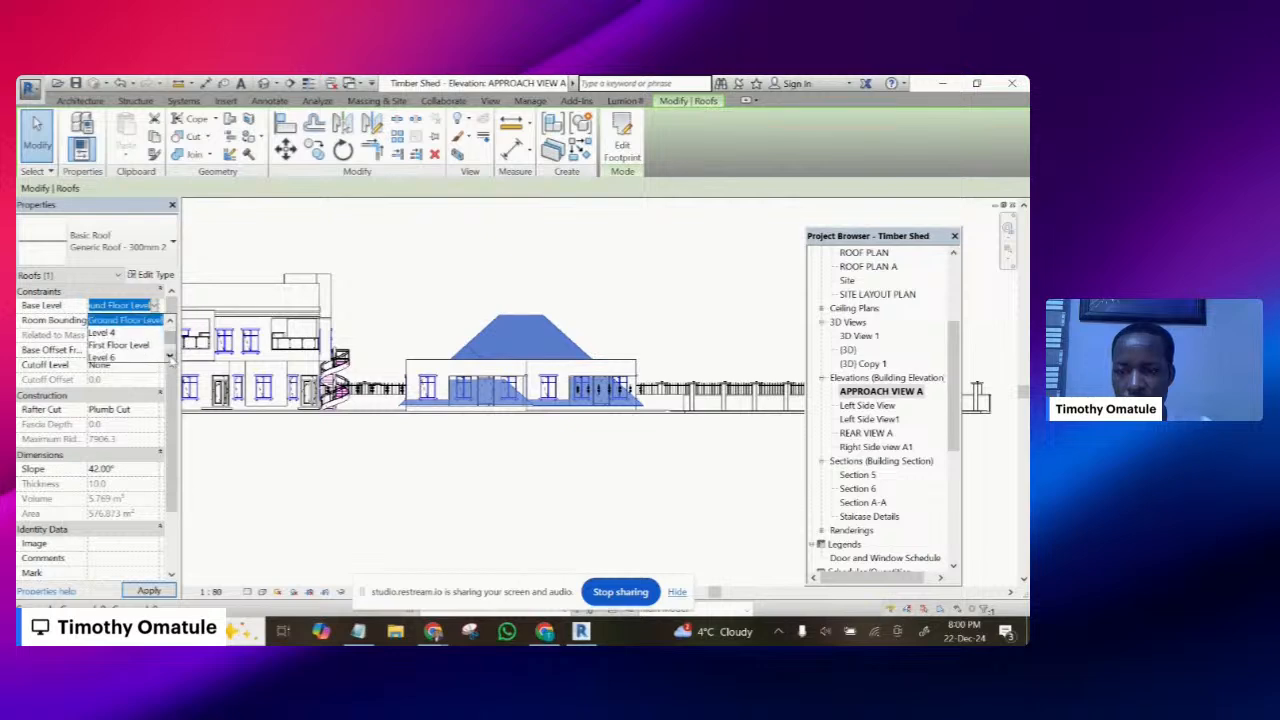
pyautogui.click(127, 346)
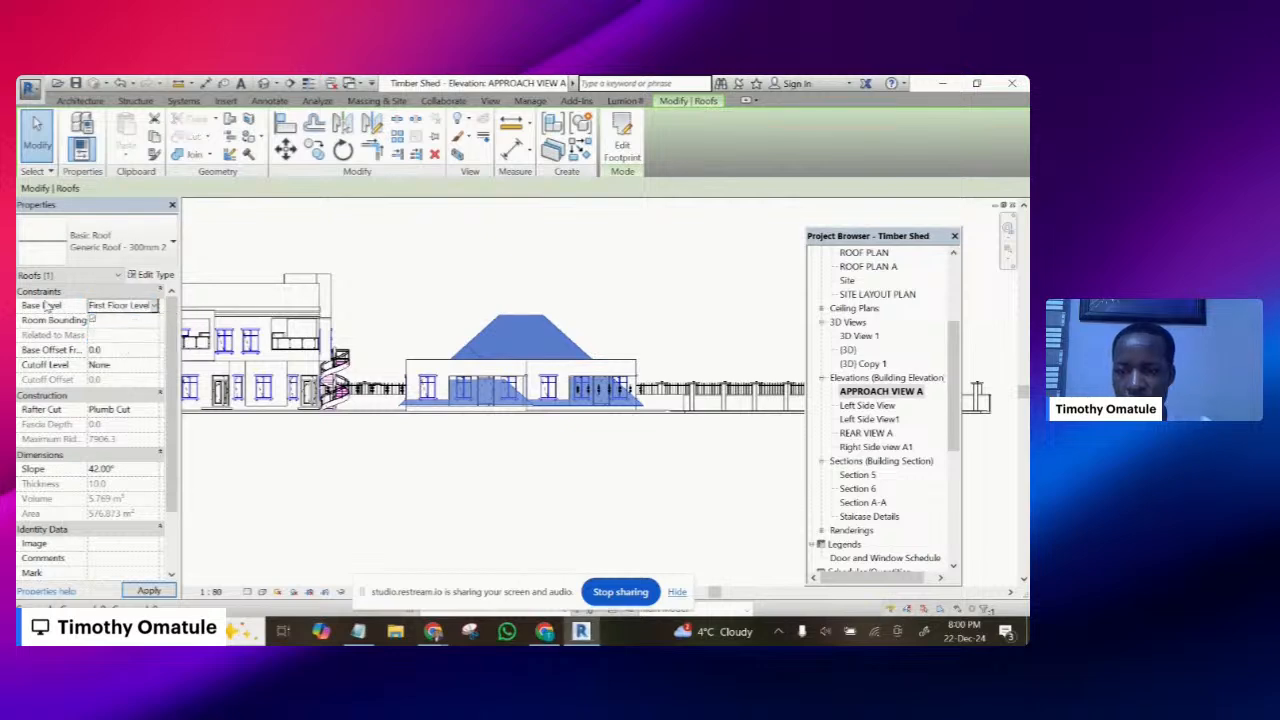
pyautogui.click(147, 588)
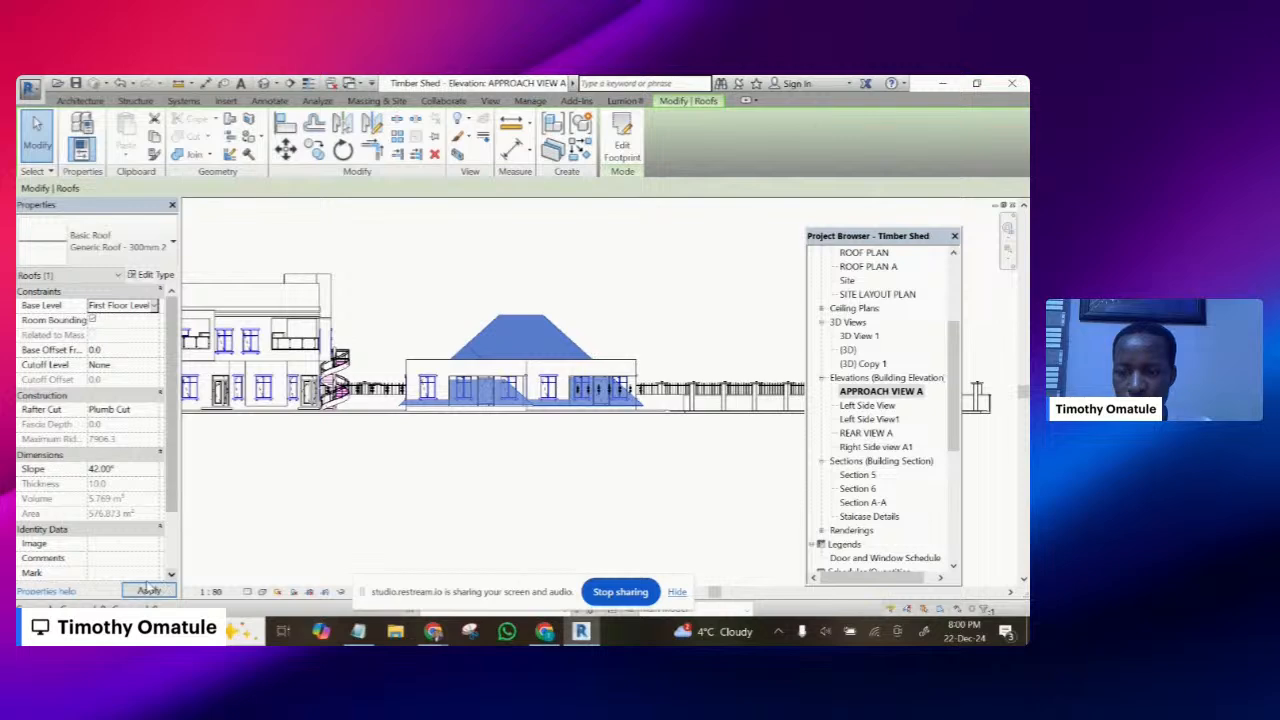
pyautogui.click(148, 589)
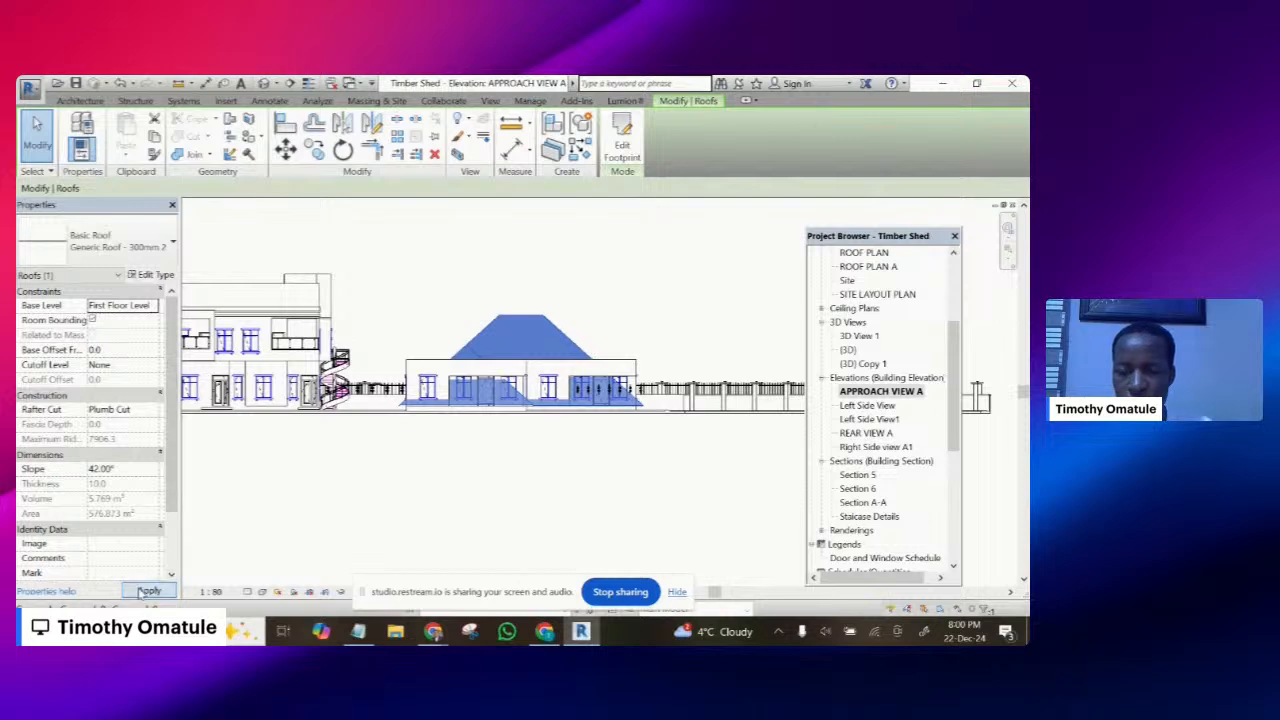
pyautogui.click(660, 310)
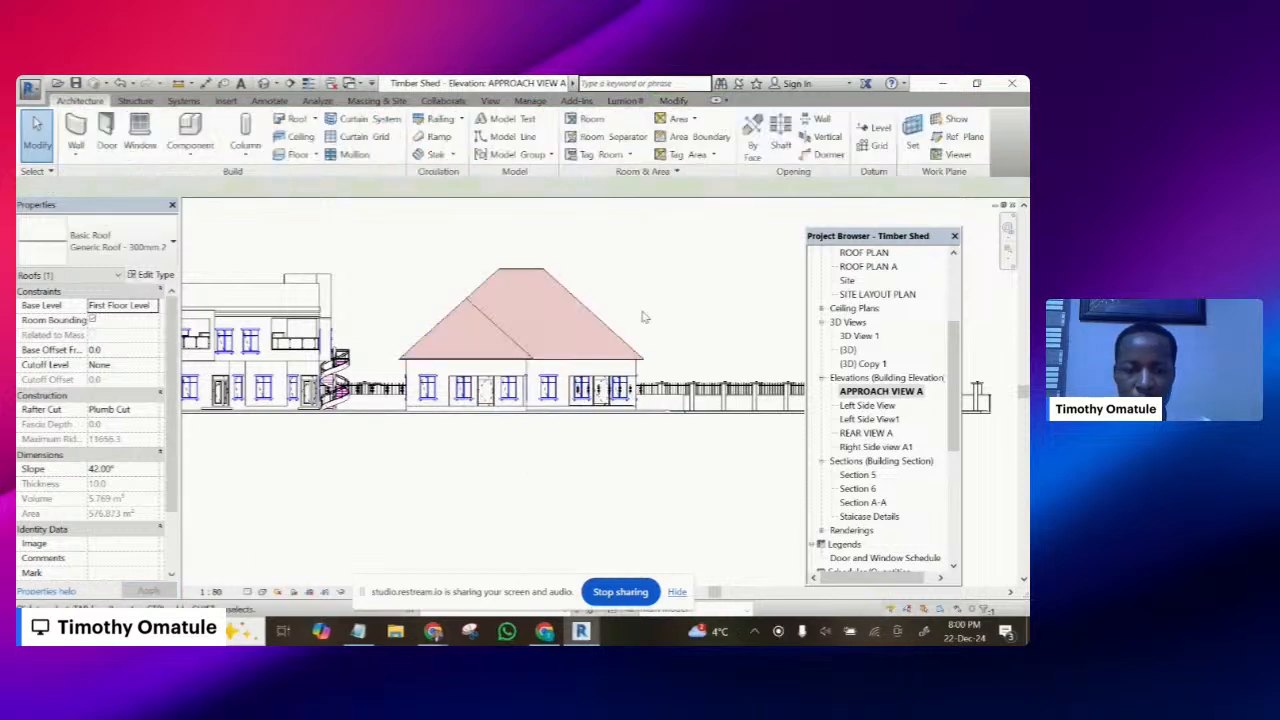
pyautogui.scroll(5, 620, 360)
pyautogui.scroll(-5, 617, 368)
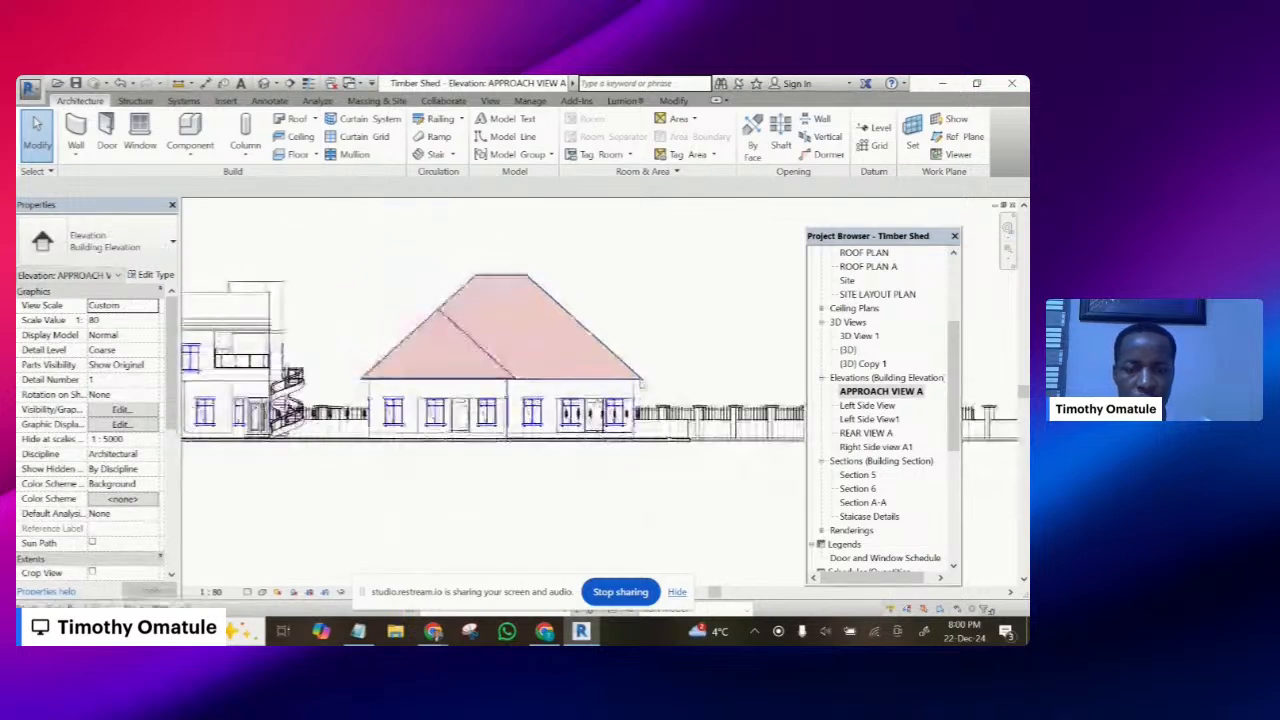
# - Move the admin building's roof vertically upward by 500 in the elevation
pyautogui.click(478, 307)
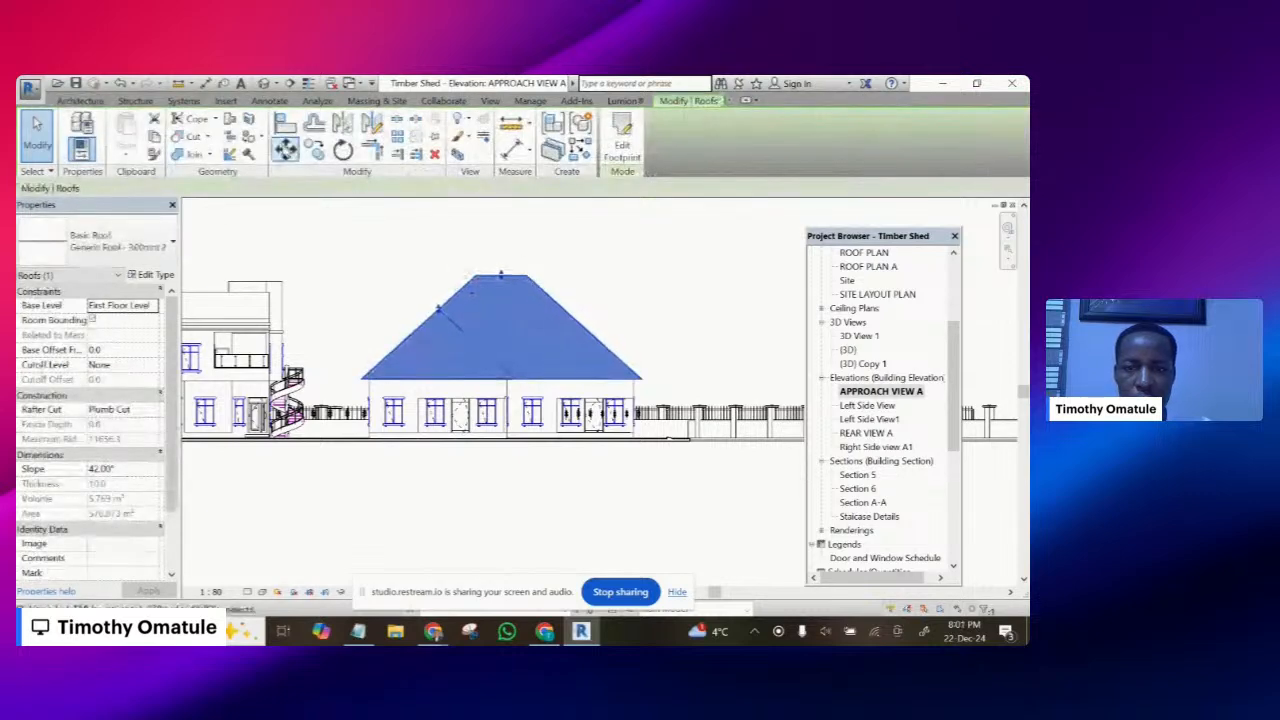
pyautogui.click(698, 340)
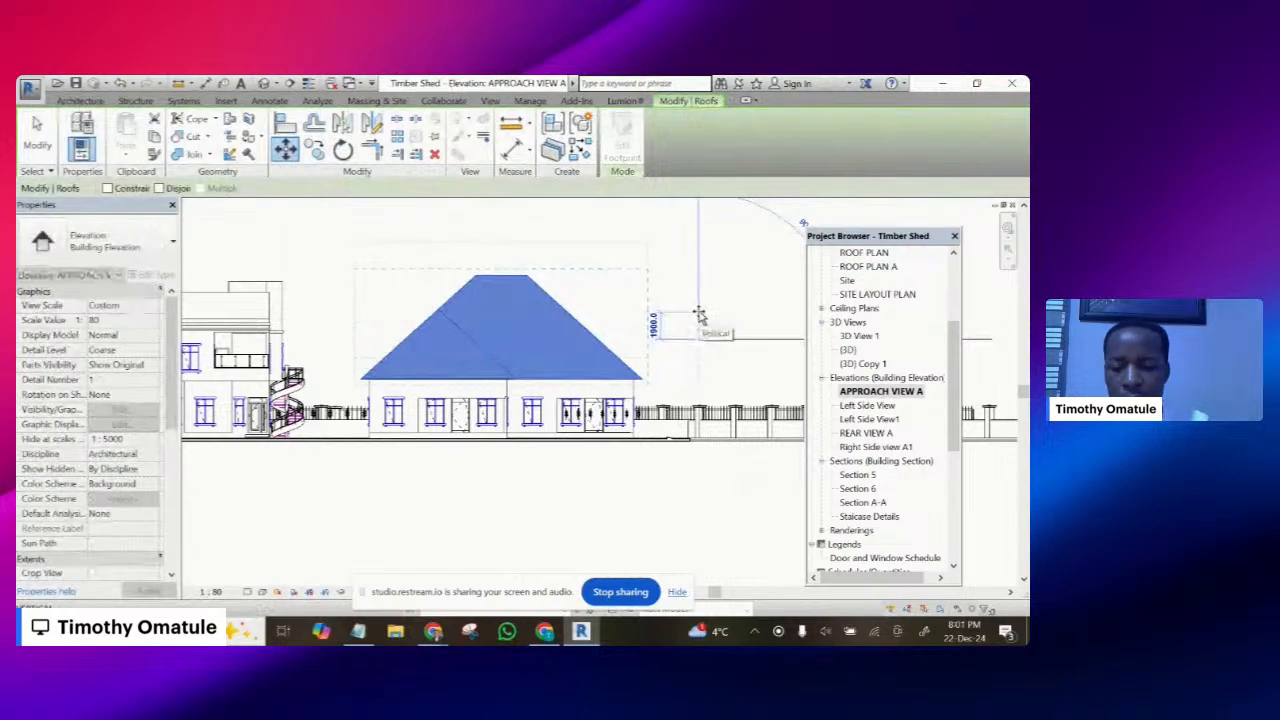
pyautogui.write('500')
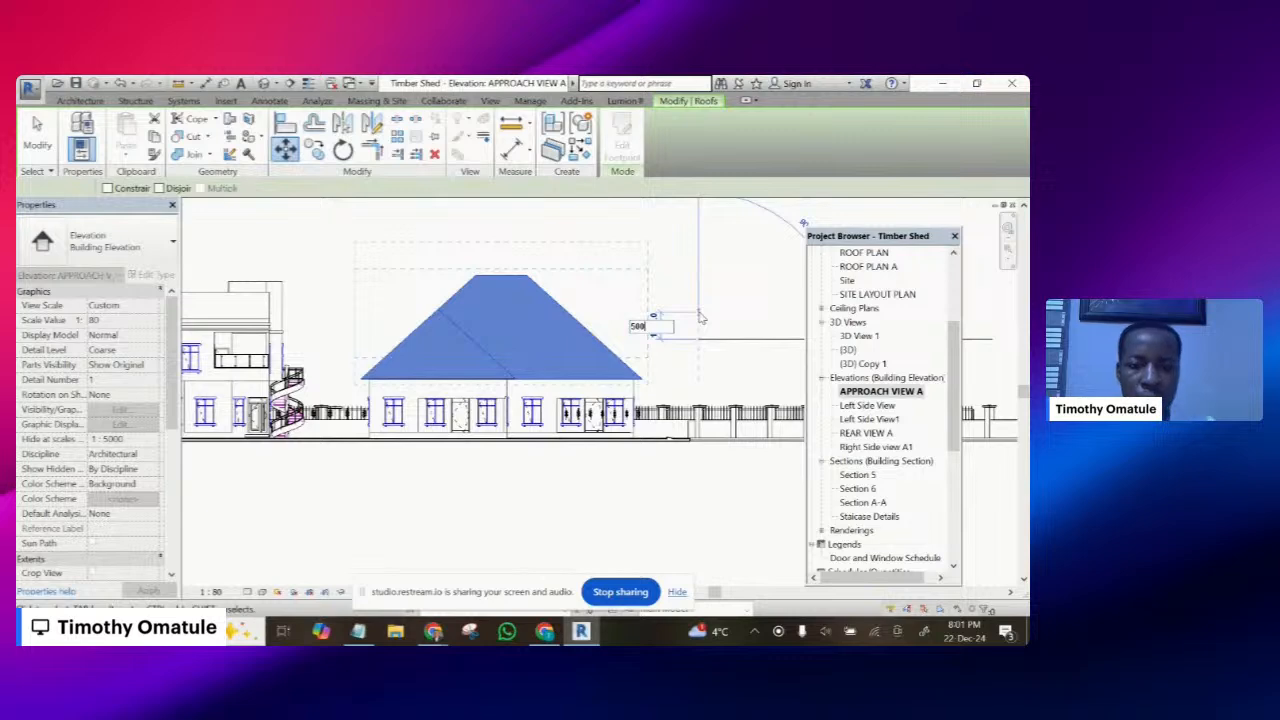
pyautogui.press('Return')
pyautogui.press('Escape')
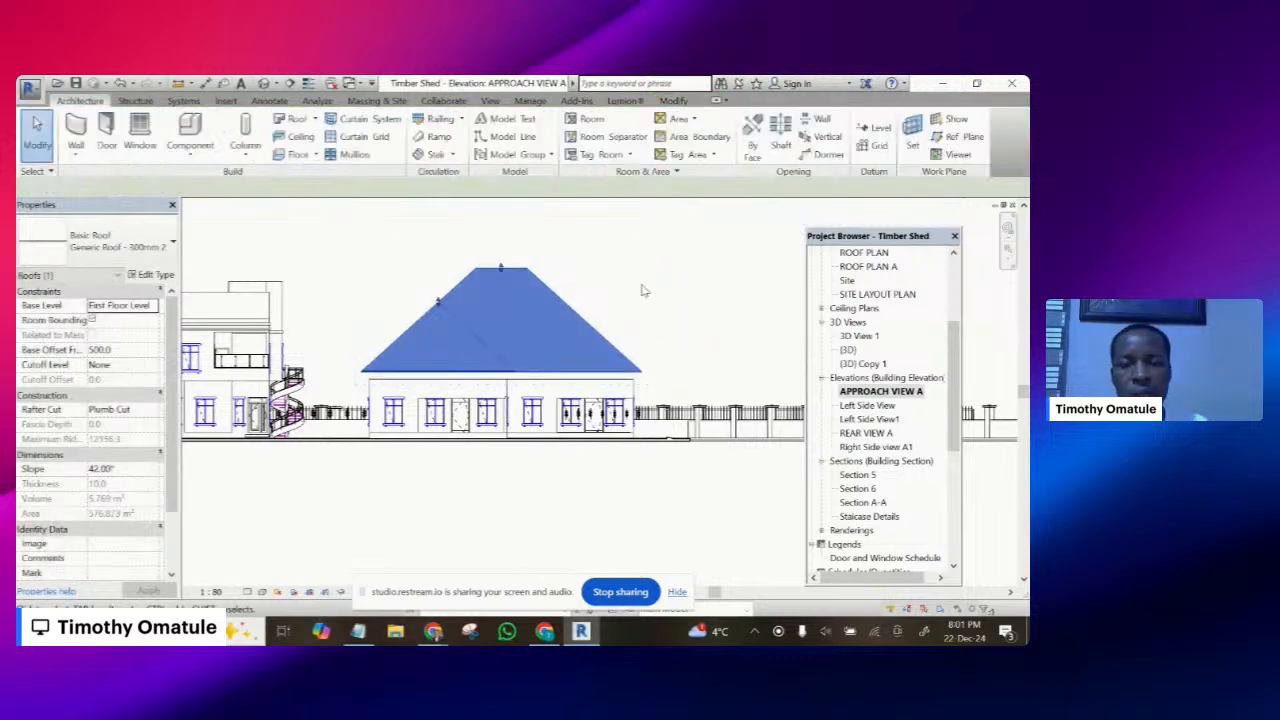
# - Open the default 3D view and examine the raised roof over the admin building's walls and front porches from several sides
pyautogui.click(264, 84)
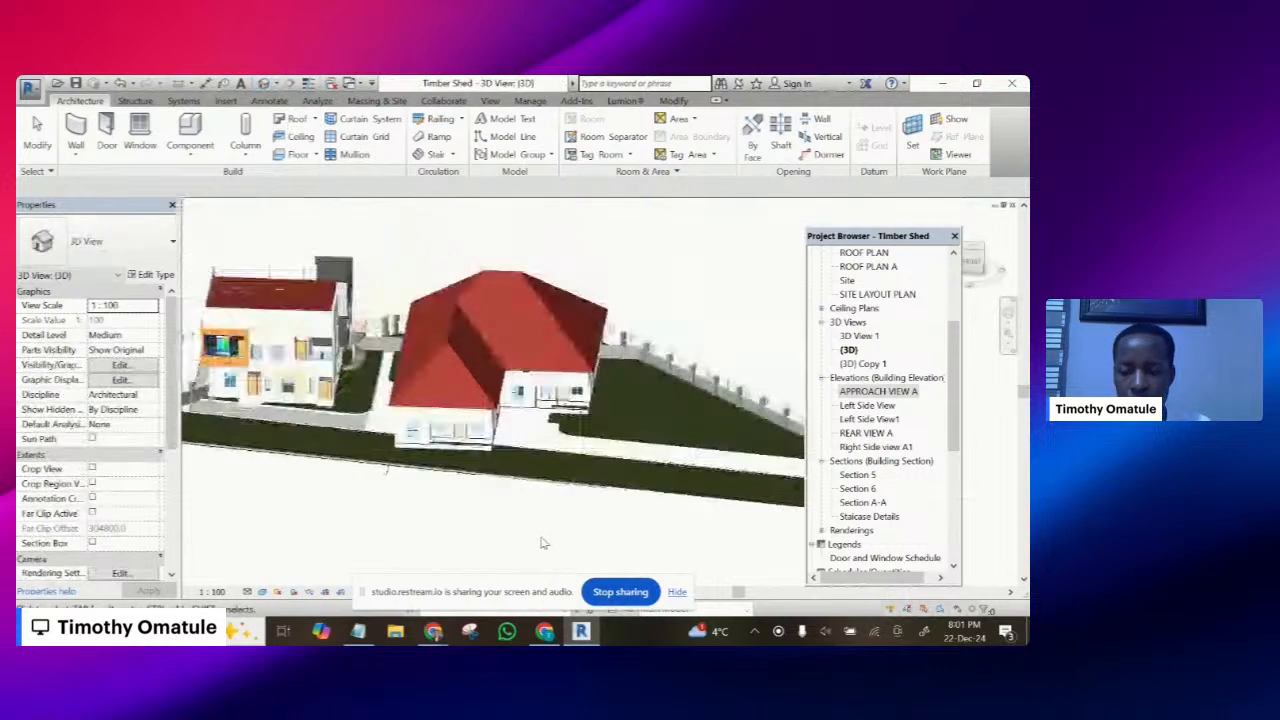
pyautogui.keyDown('shift'); pyautogui.moveTo(543, 543); pyautogui.dragTo(552, 380, button='middle'); pyautogui.keyUp('shift')
pyautogui.scroll(3, 624, 334)
pyautogui.scroll(-2, 624, 333)
pyautogui.scroll(3, 378, 441)
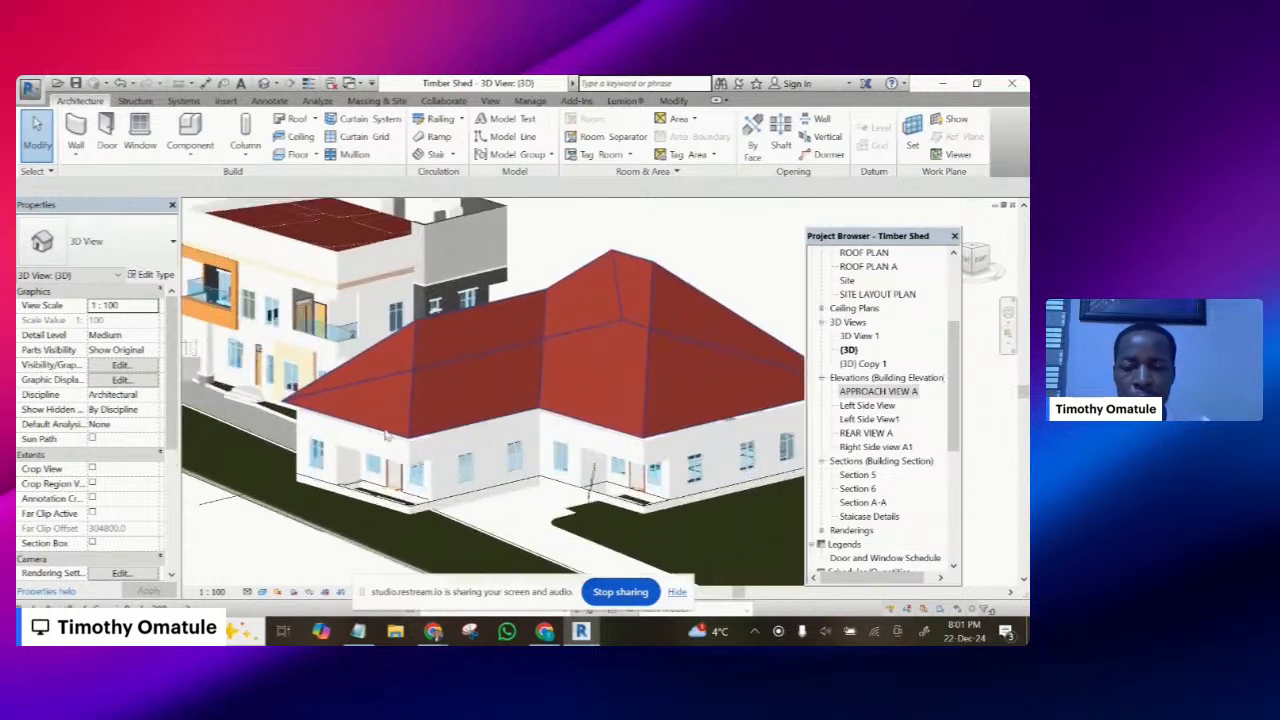
pyautogui.scroll(-3, 416, 453)
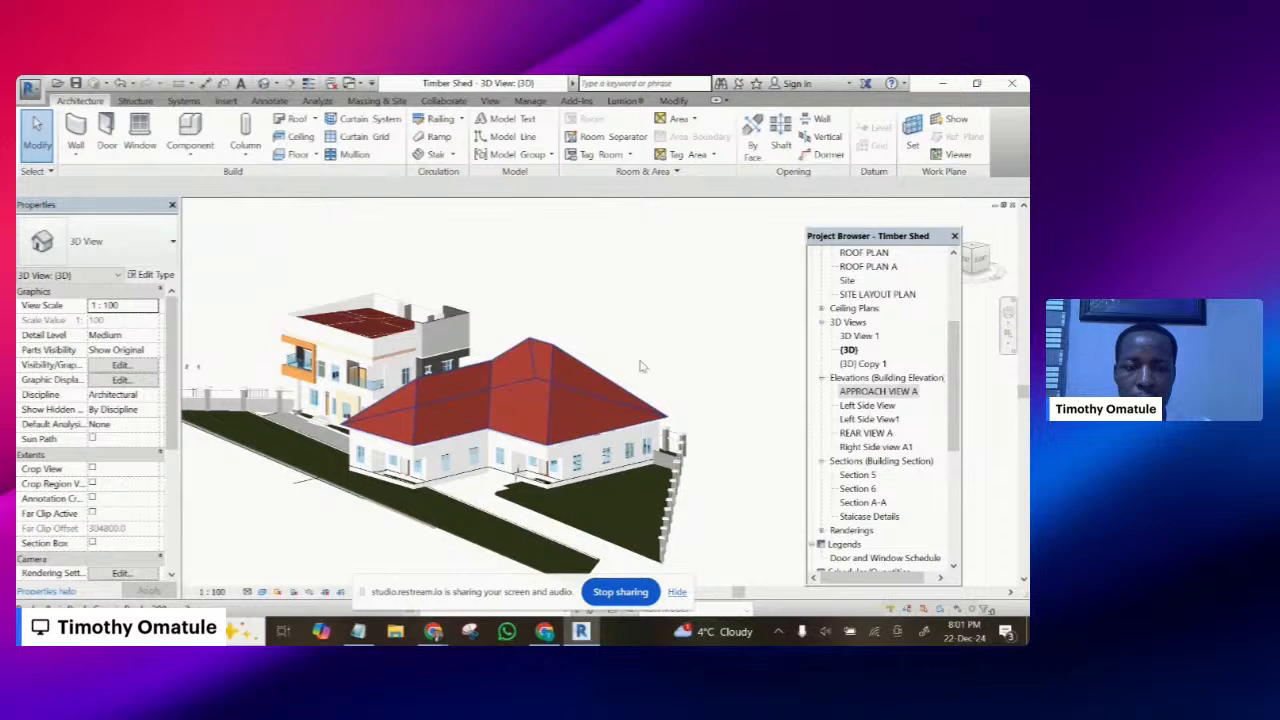
pyautogui.keyDown('shift'); pyautogui.moveTo(609, 390); pyautogui.dragTo(812, 377, button='middle'); pyautogui.keyUp('shift')
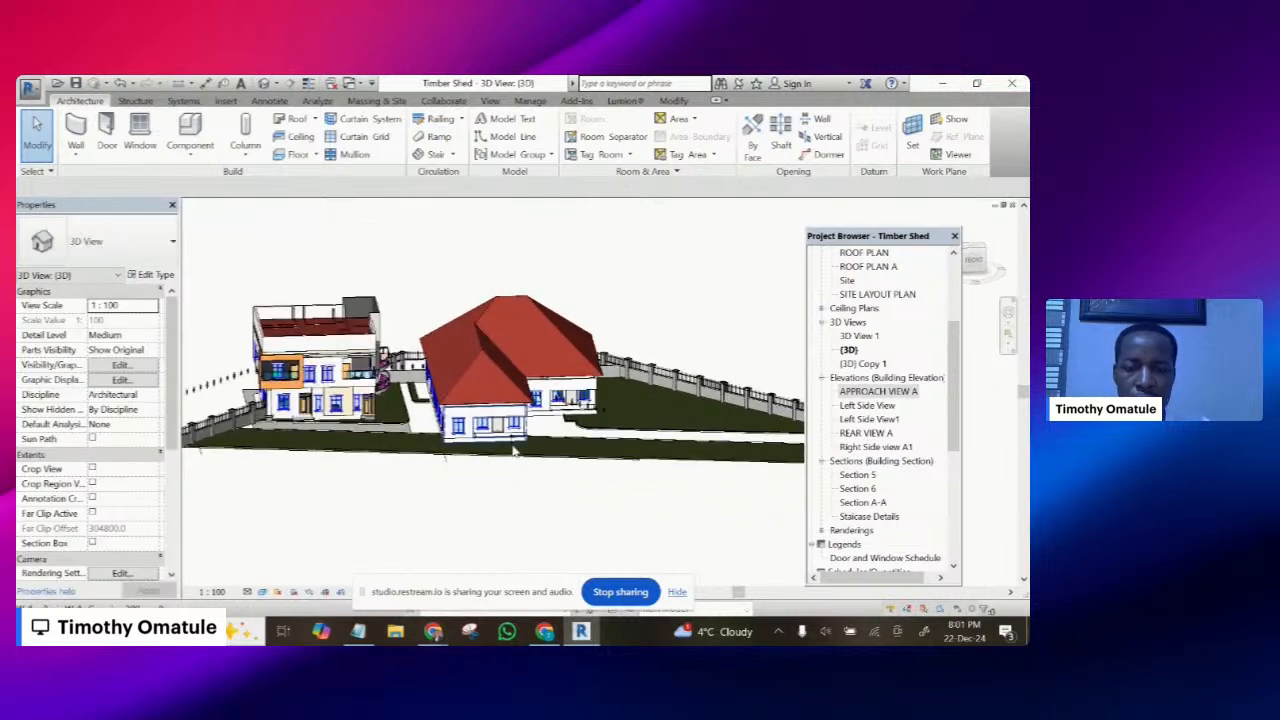
pyautogui.keyDown('shift'); pyautogui.moveTo(513, 452); pyautogui.dragTo(624, 540, button='middle'); pyautogui.keyUp('shift')
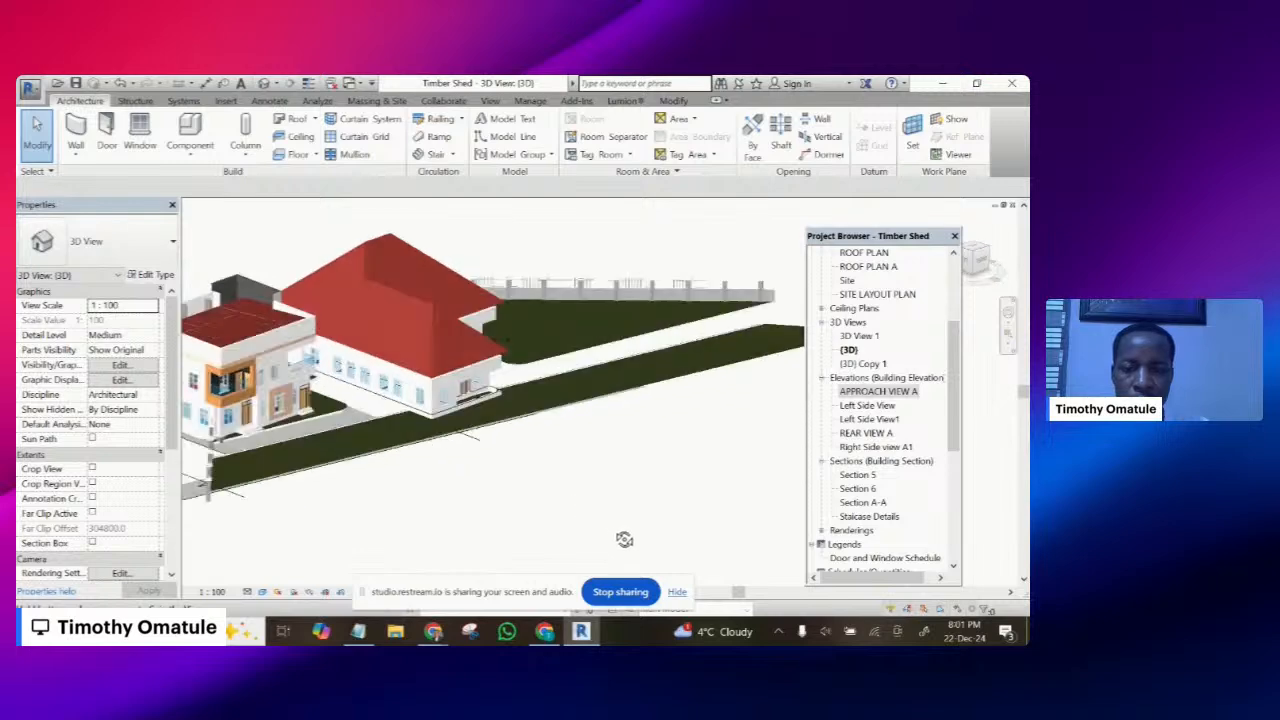
pyautogui.scroll(5, 624, 540)
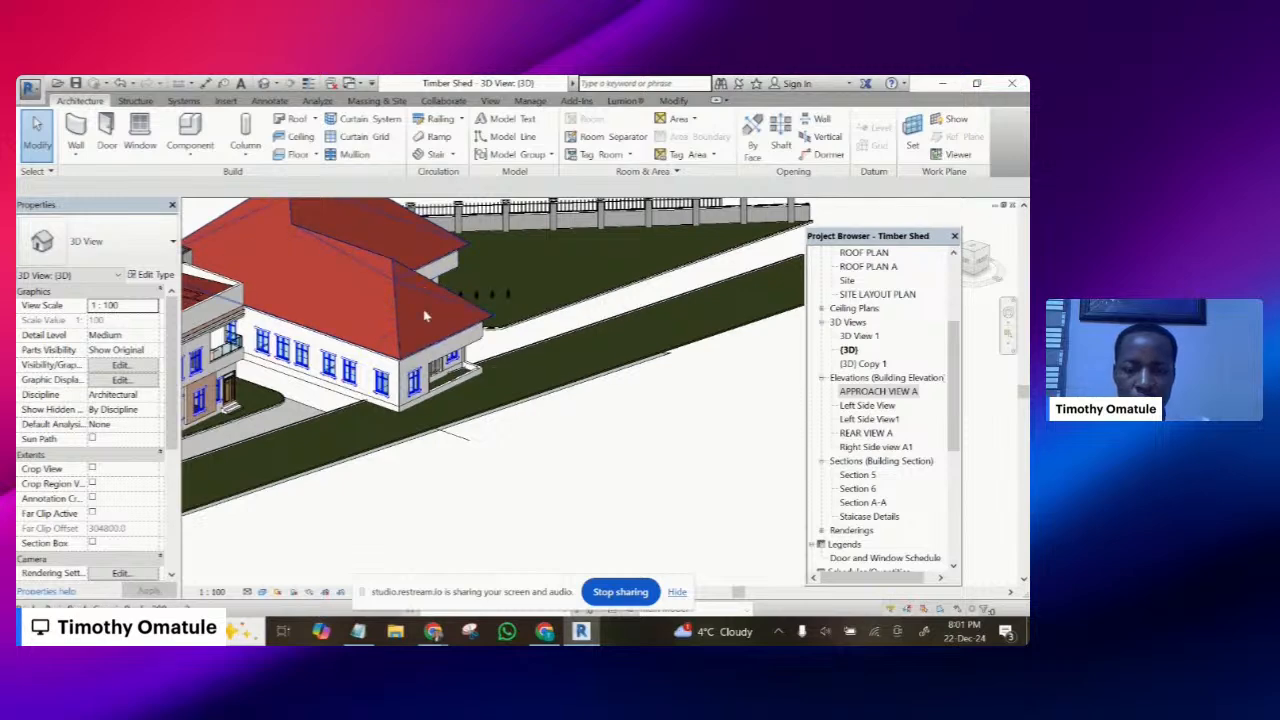
pyautogui.scroll(-3, 453, 354)
pyautogui.keyDown('shift'); pyautogui.moveTo(582, 428); pyautogui.dragTo(458, 360, button='middle'); pyautogui.keyUp('shift')
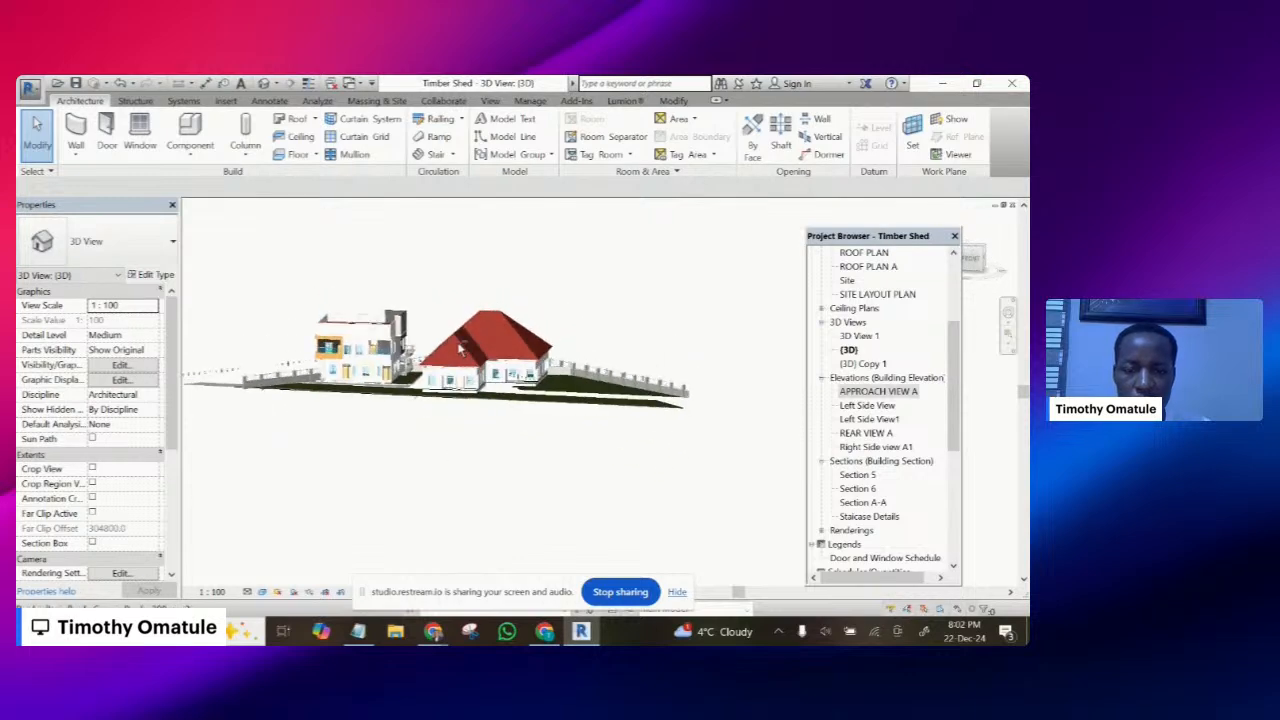
pyautogui.scroll(5, 456, 364)
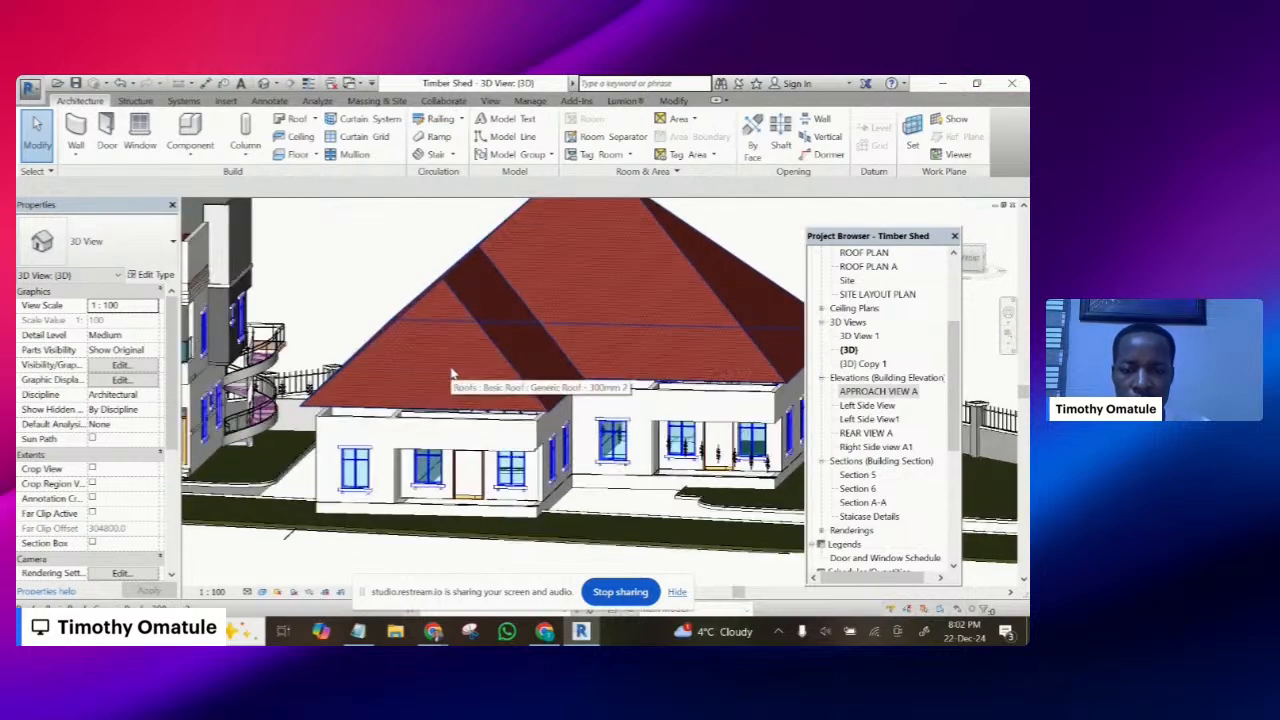
pyautogui.click(452, 363)
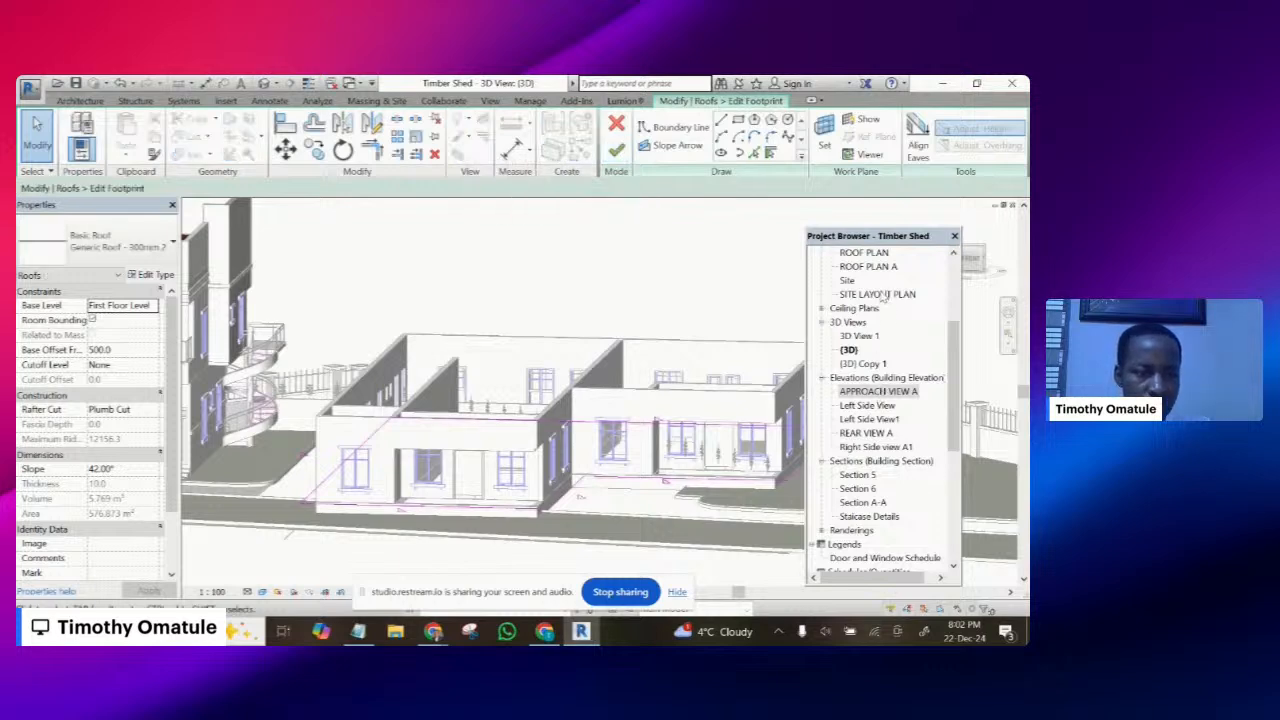
pyautogui.scroll(3, 890, 315)
pyautogui.scroll(1, 897, 318)
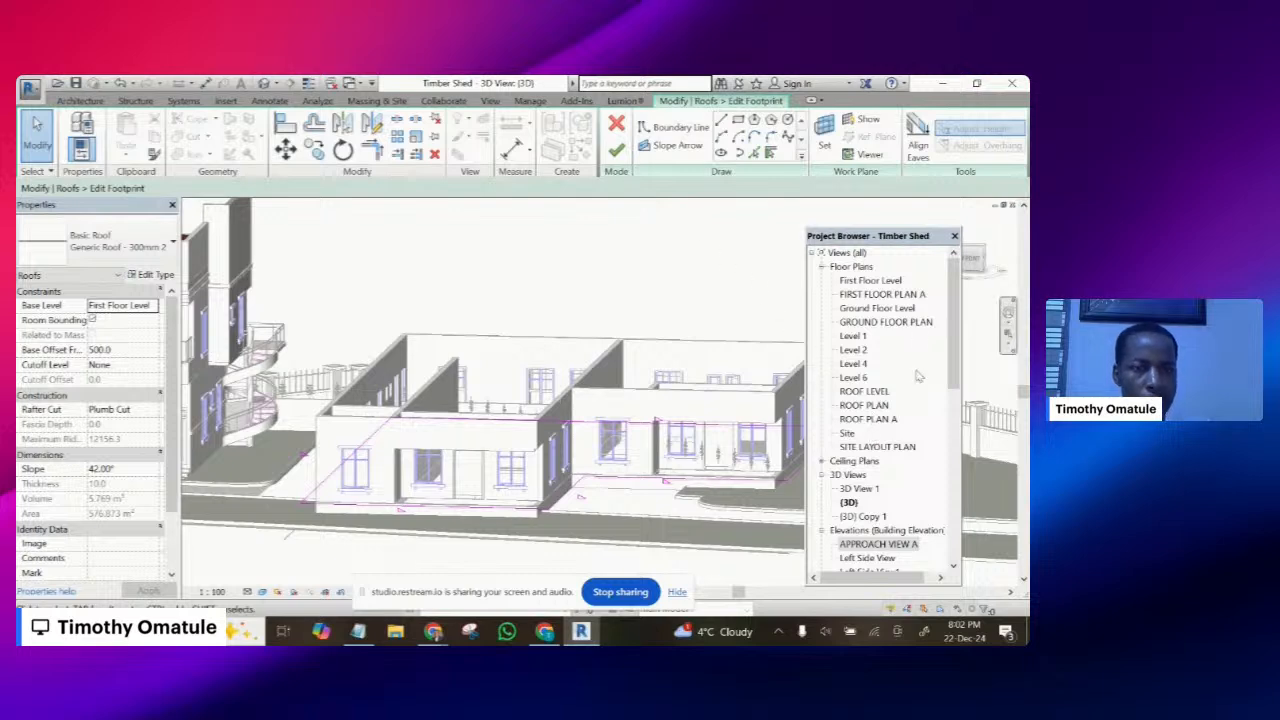
pyautogui.click(616, 148)
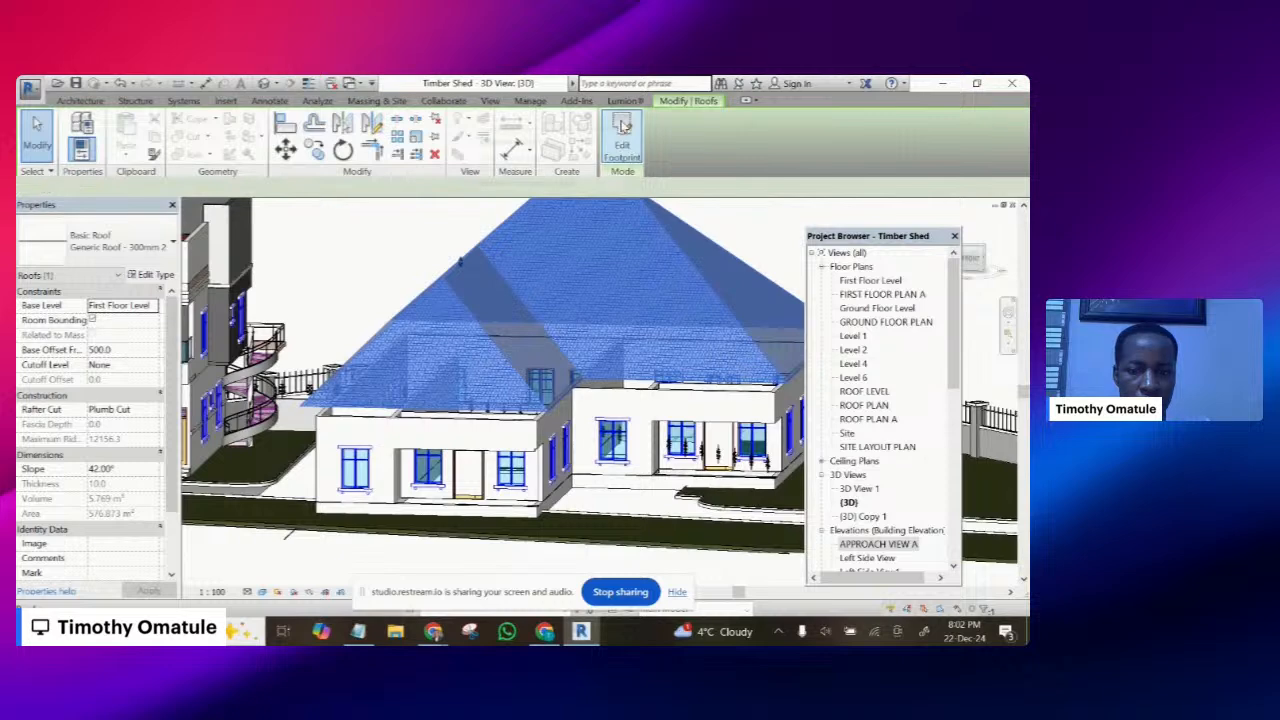
# - Check the raised roof over the front porches in 3D, and inspect the Verandah and Entrance edges in the GROUND FLOOR PLAN
pyautogui.keyDown('shift'); pyautogui.moveTo(361, 520); pyautogui.dragTo(628, 487, button='middle'); pyautogui.keyUp('shift')
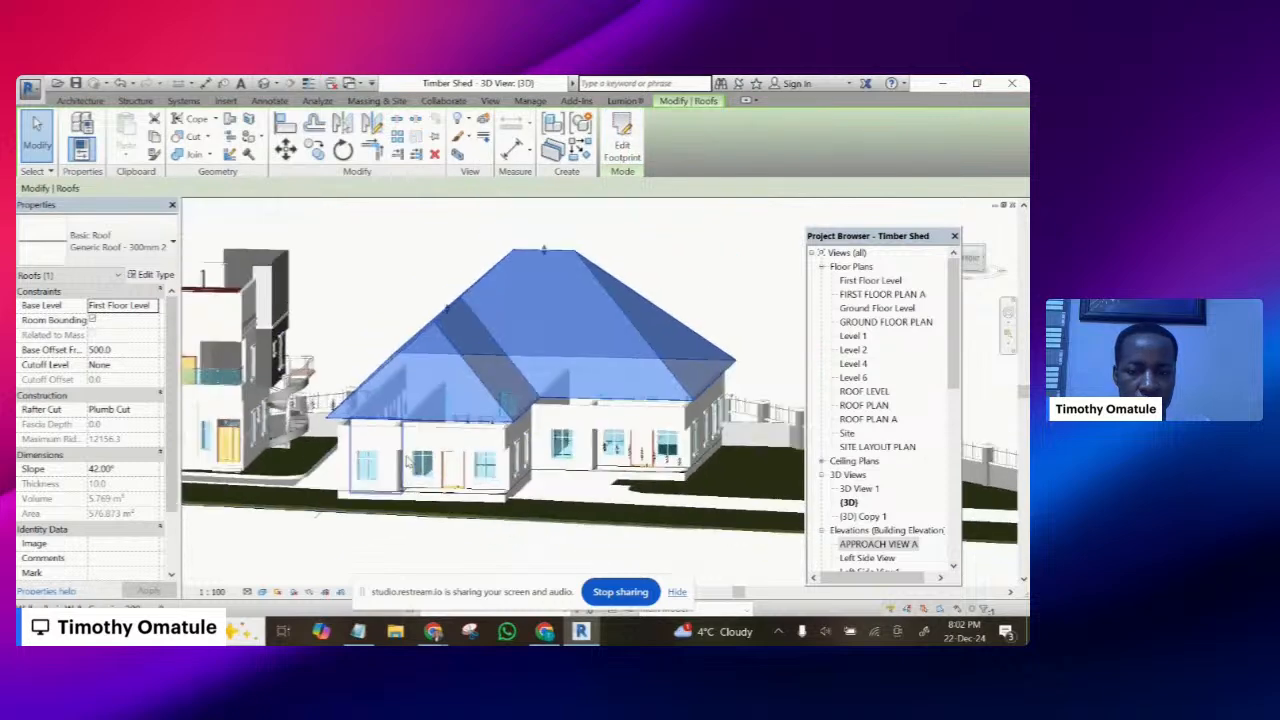
pyautogui.scroll(5, 628, 487)
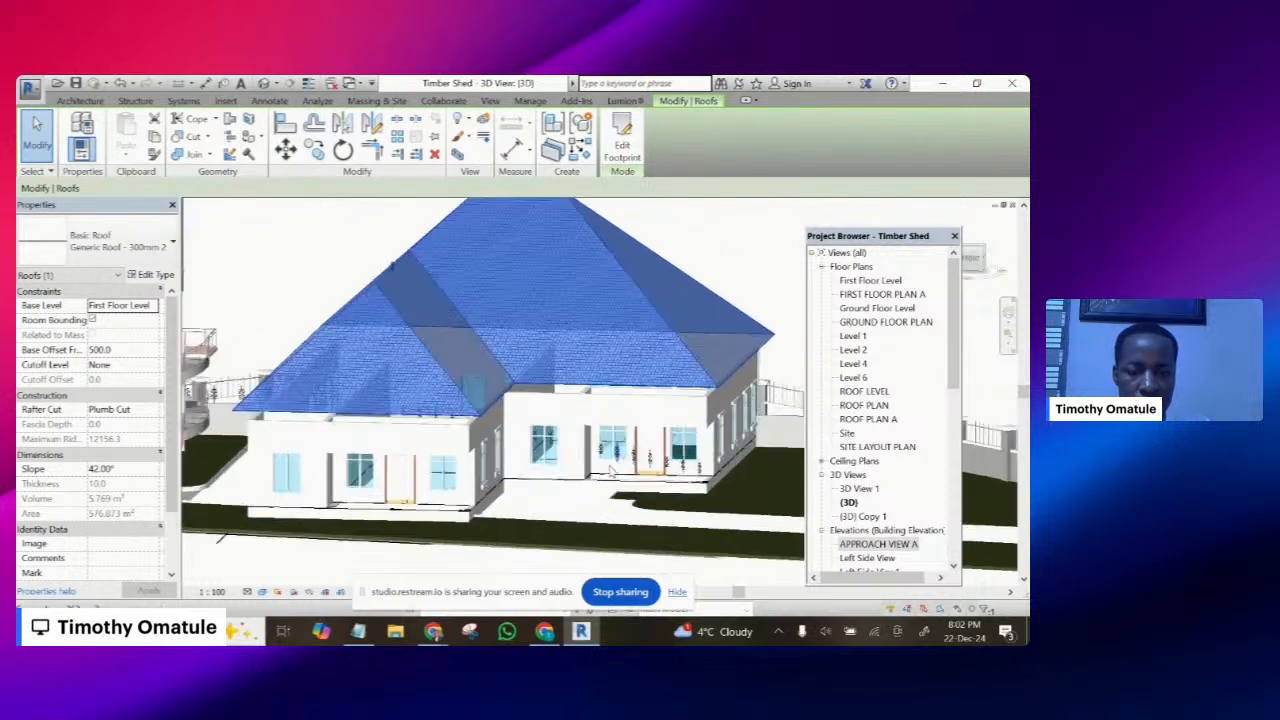
pyautogui.scroll(-4, 584, 430)
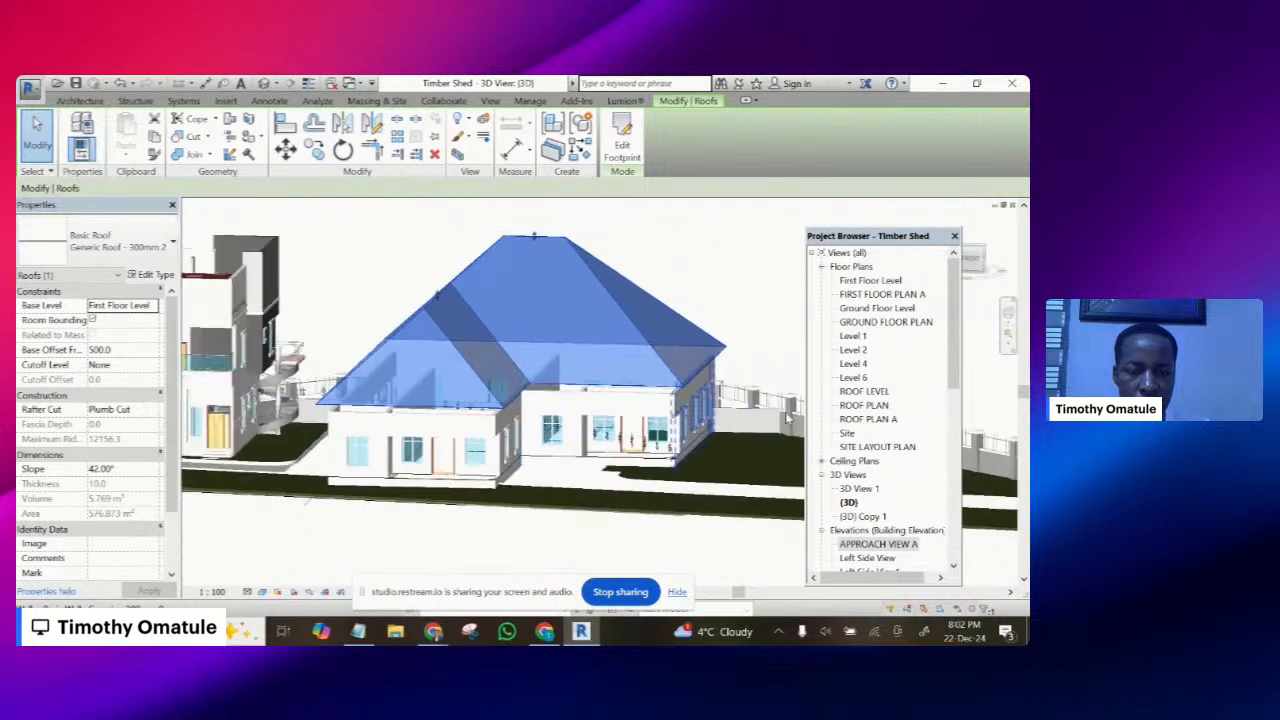
pyautogui.doubleClick(886, 322)
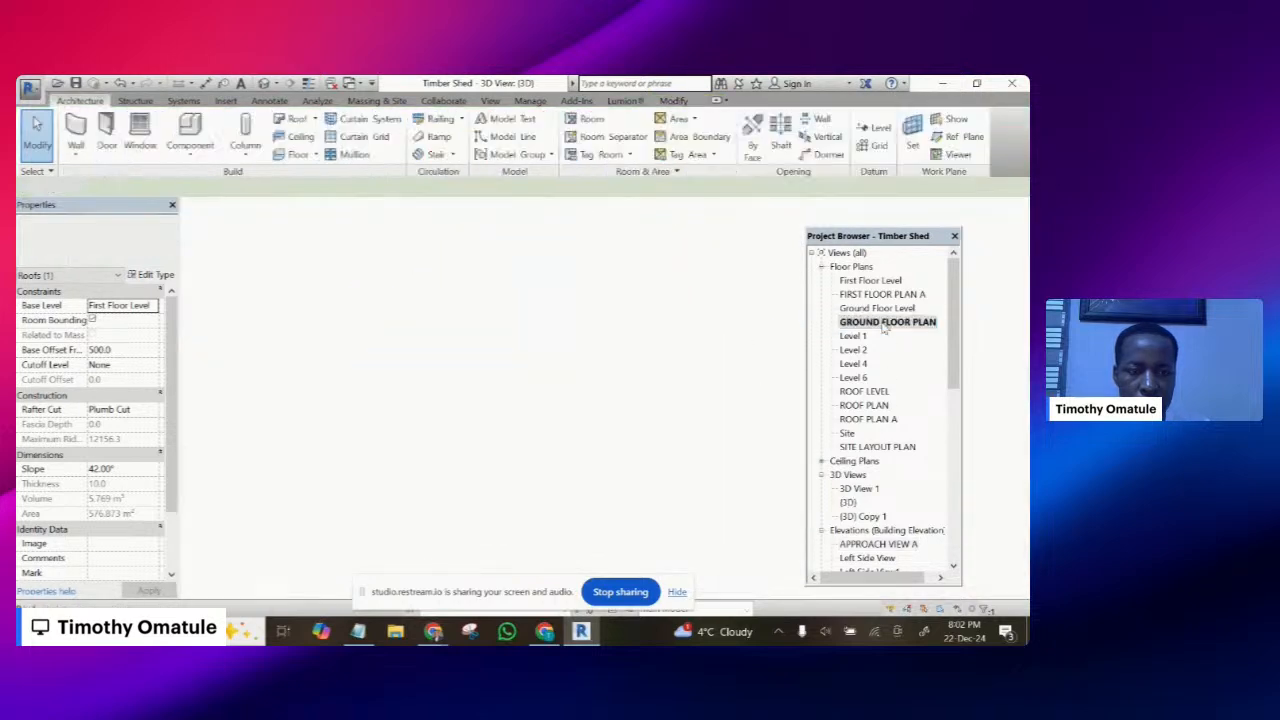
pyautogui.scroll(6, 546, 373)
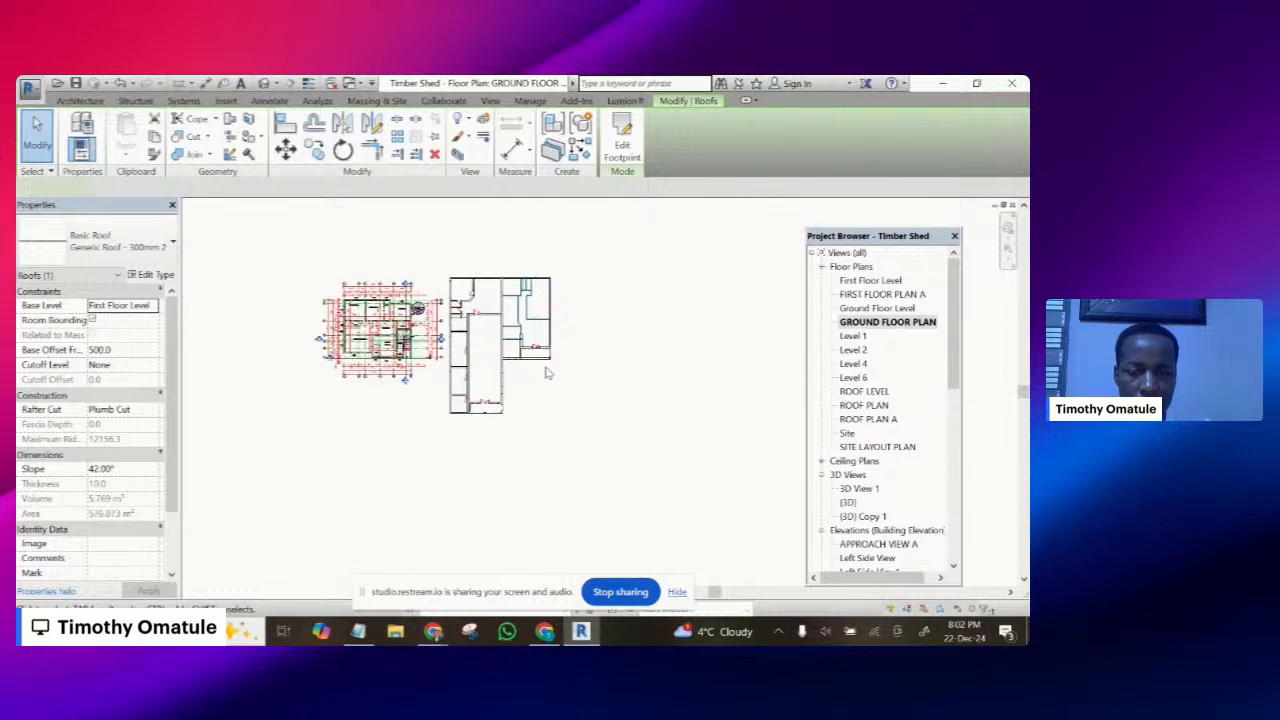
pyautogui.scroll(2, 546, 373)
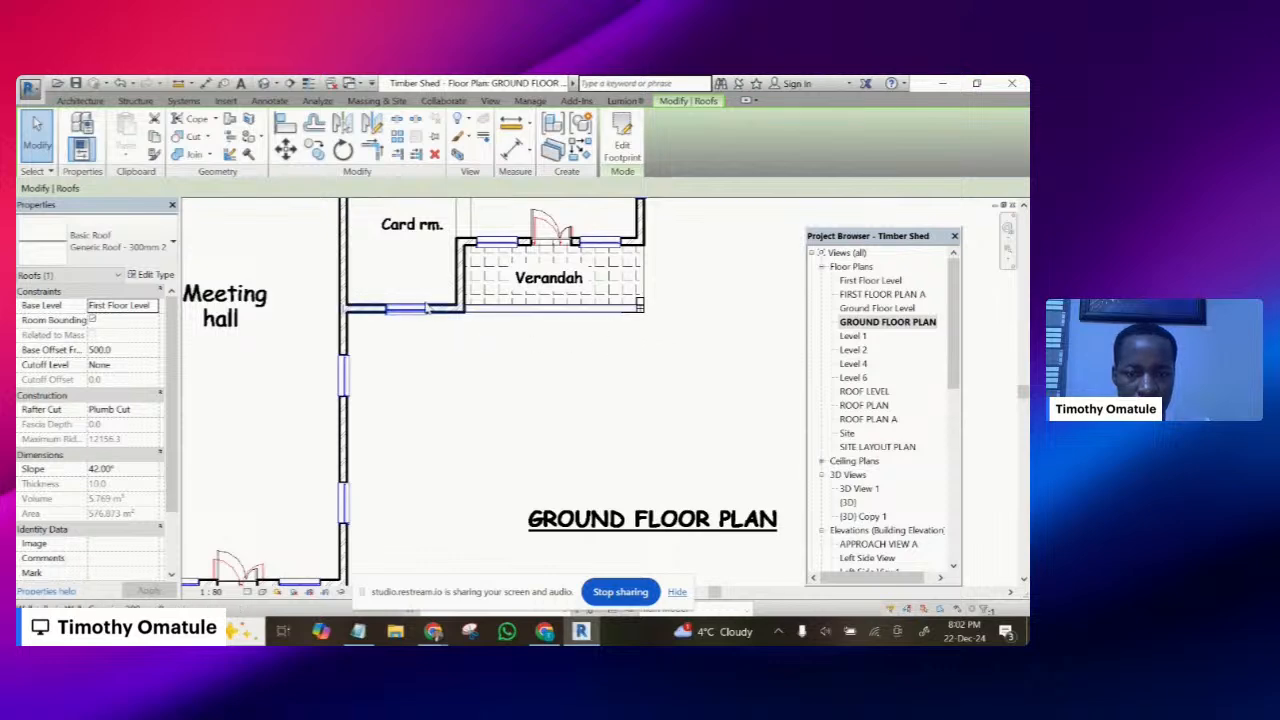
pyautogui.scroll(-3, 440, 300)
pyautogui.scroll(5, 447, 314)
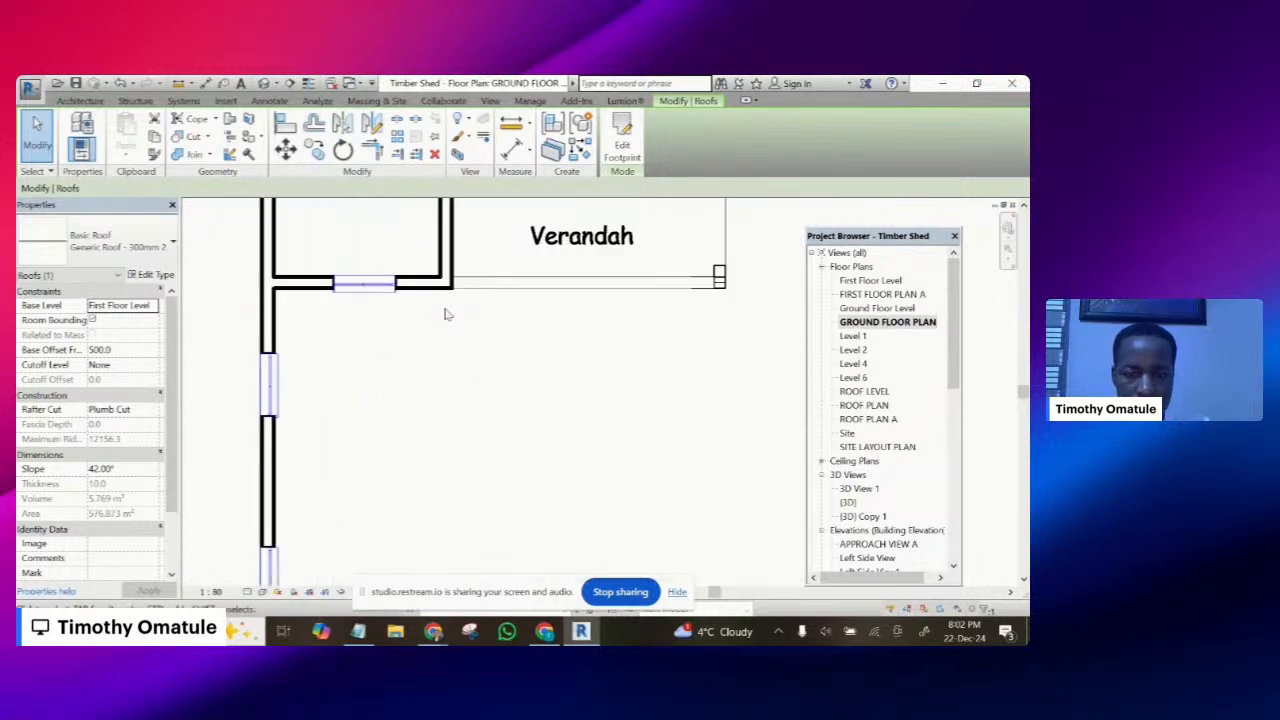
pyautogui.scroll(-5, 445, 311)
pyautogui.scroll(4, 349, 452)
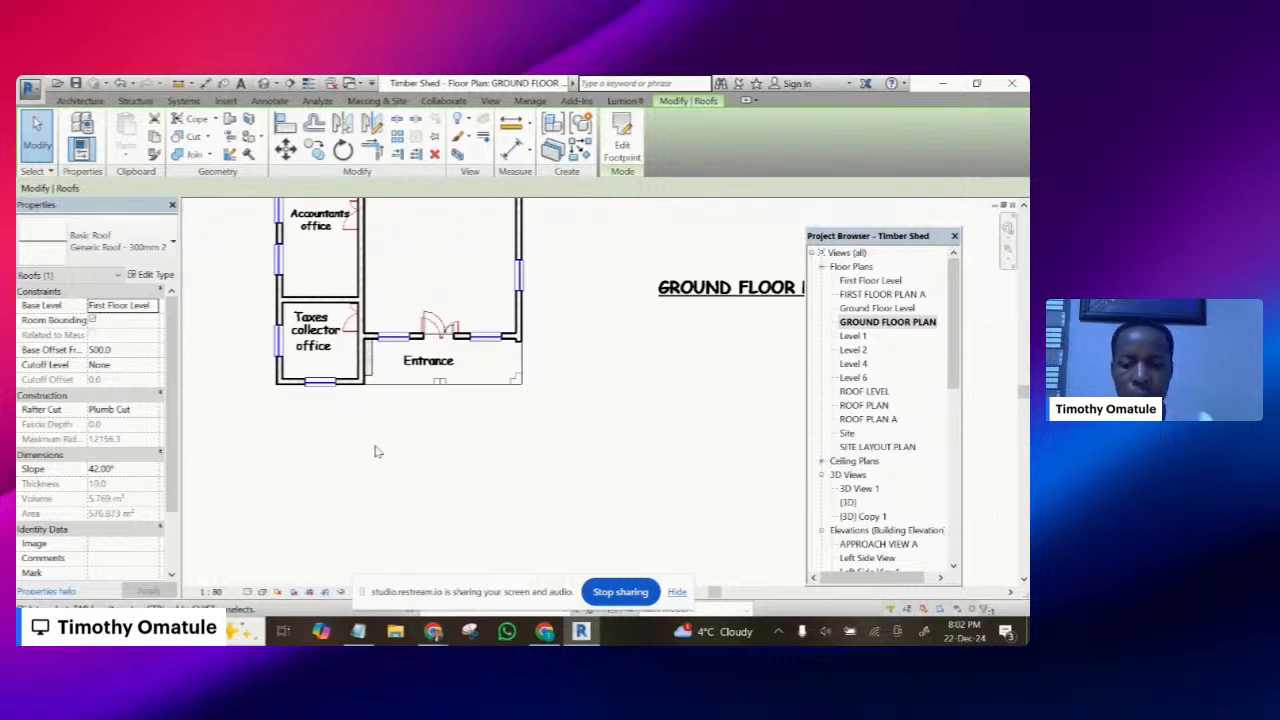
# - Draw a horizontal reference plane about 690 in front of the Taxes collector office's outer wall, running across the Entrance
pyautogui.press('r')
pyautogui.press('p')
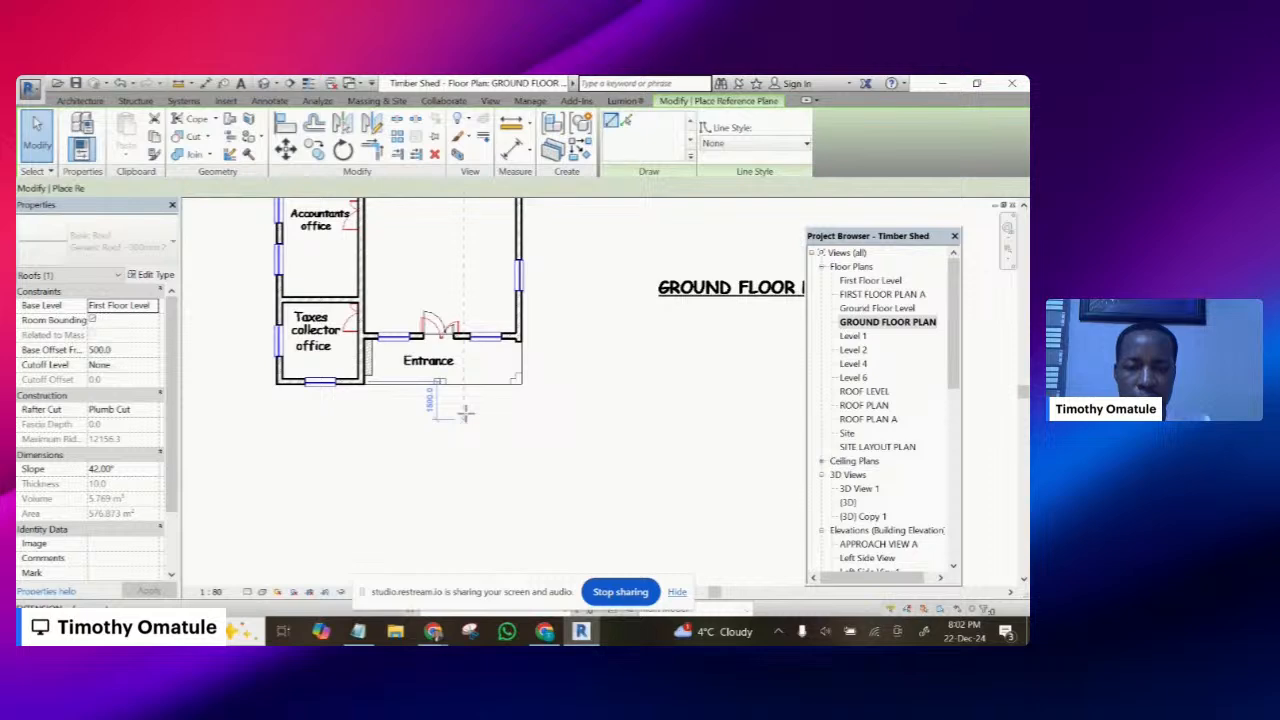
pyautogui.click(355, 401)
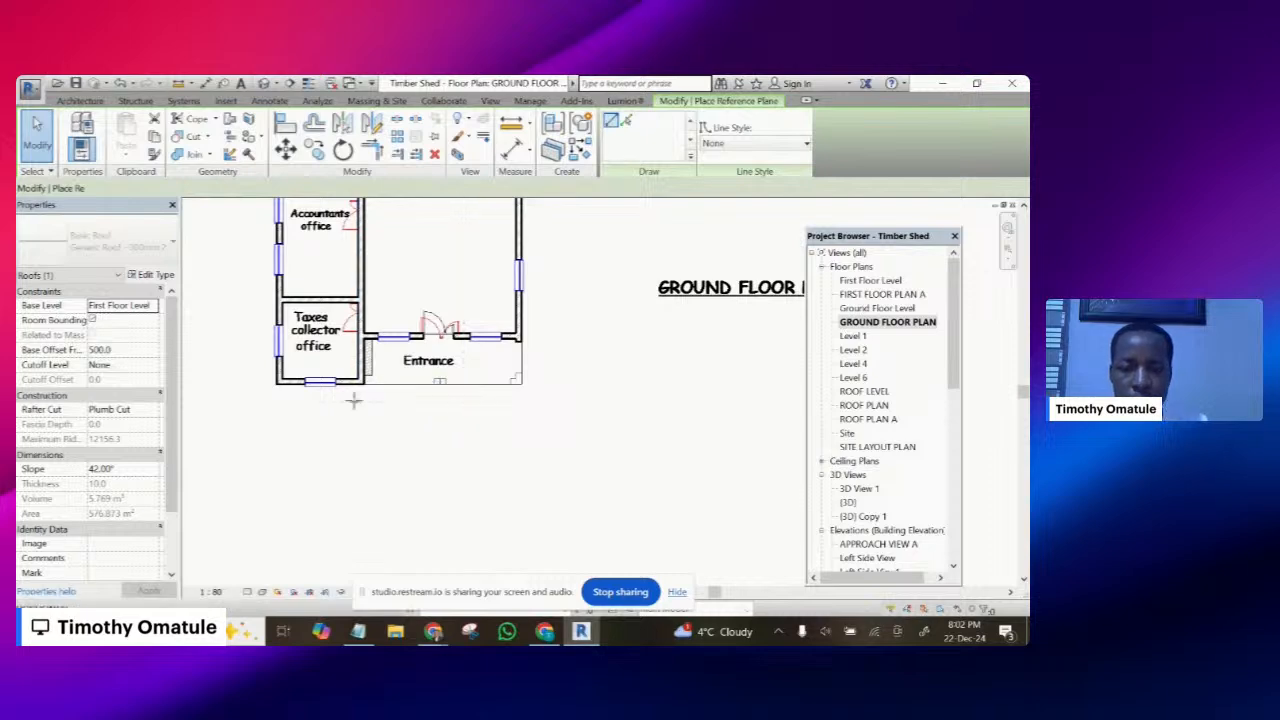
pyautogui.click(575, 398)
pyautogui.press('Escape')
pyautogui.press('Escape')
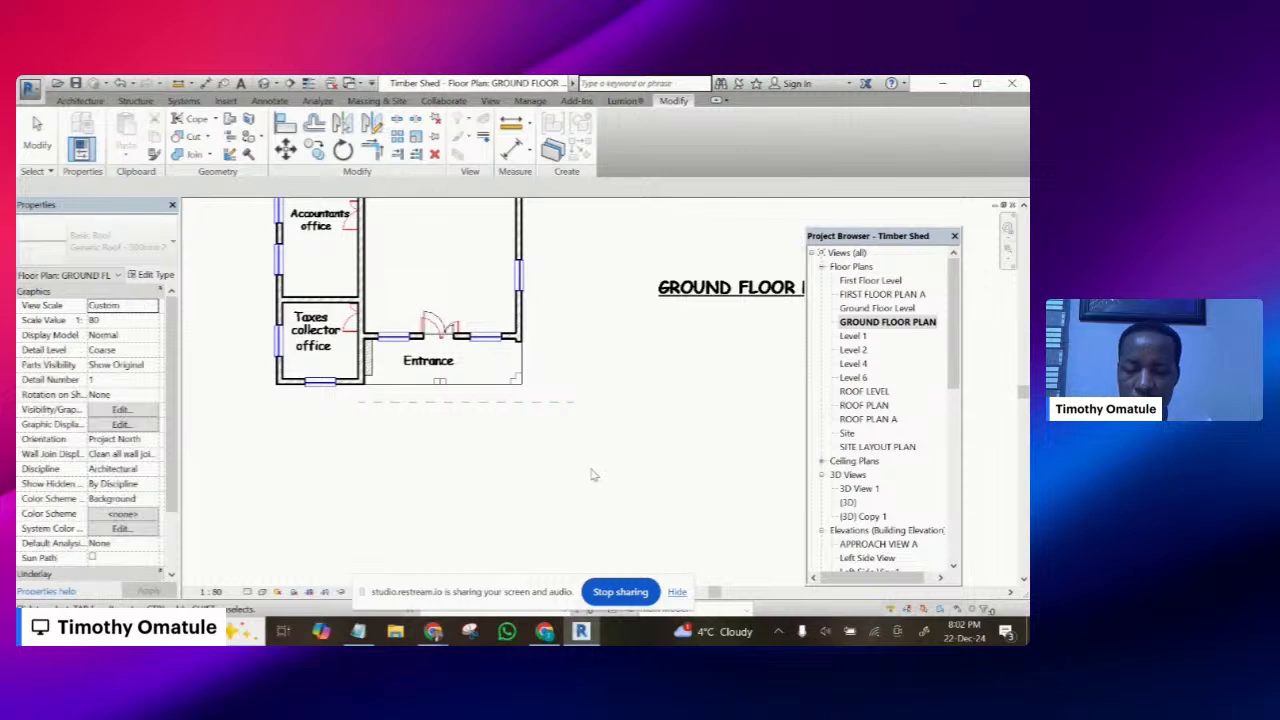
# - Dimension the distance from the Taxes collector office's outer wall face to the new reference plane
pyautogui.press('d')
pyautogui.press('i')
pyautogui.scroll(3, 368, 410)
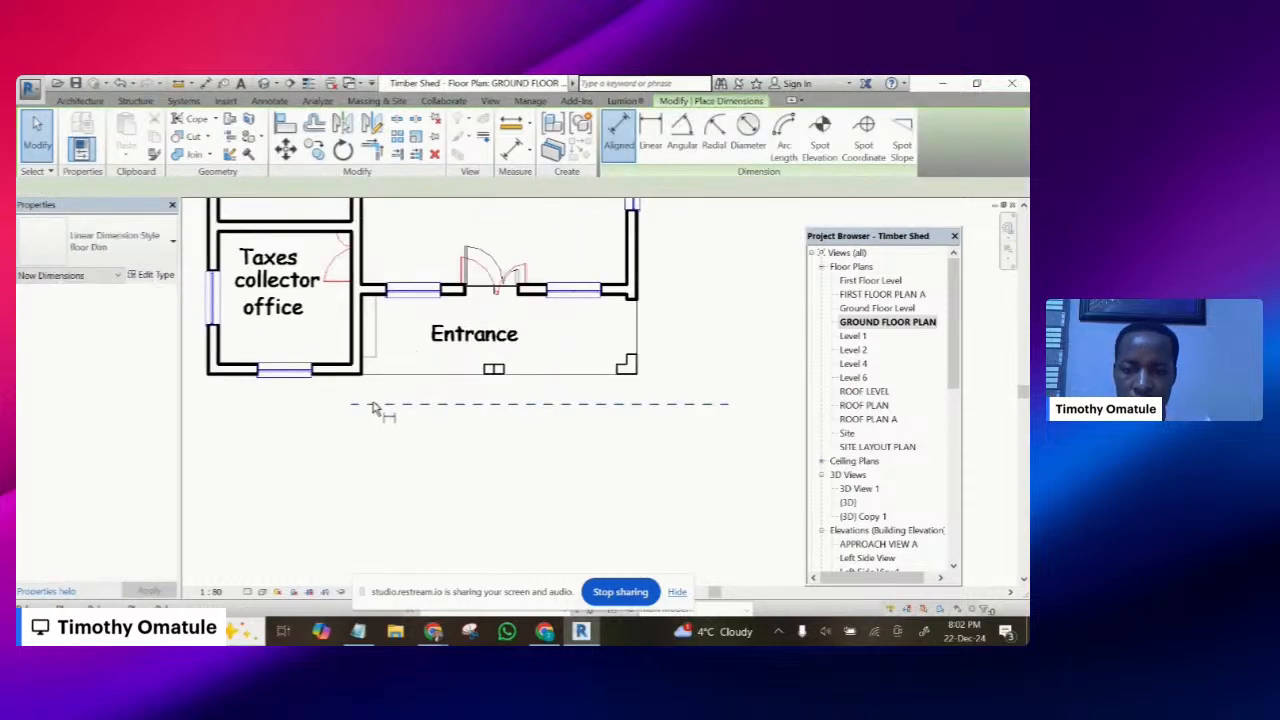
pyautogui.scroll(2, 340, 395)
pyautogui.click(333, 369)
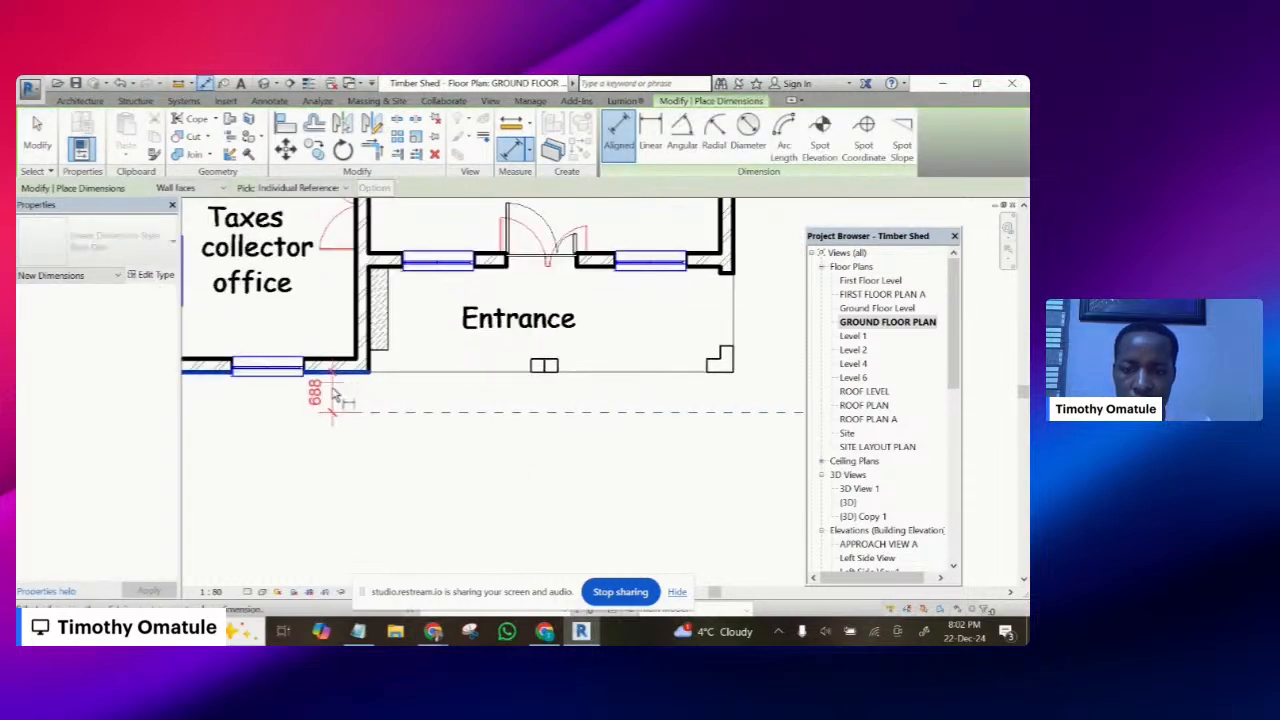
pyautogui.click(336, 395)
pyautogui.press('Escape')
pyautogui.press('Escape')
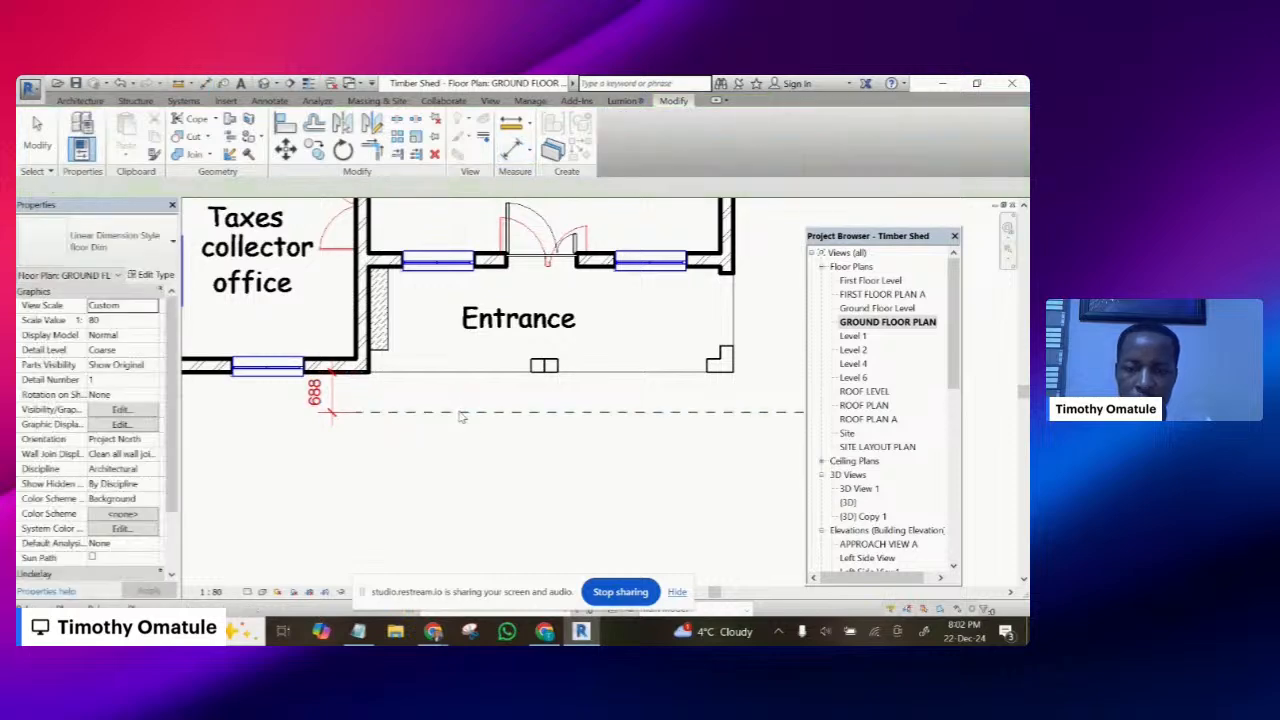
# - Set the reference plane 300 from the wall face and extend the wall between the Taxes collector office and the Entrance to it
pyautogui.click(397, 414)
pyautogui.click(318, 392)
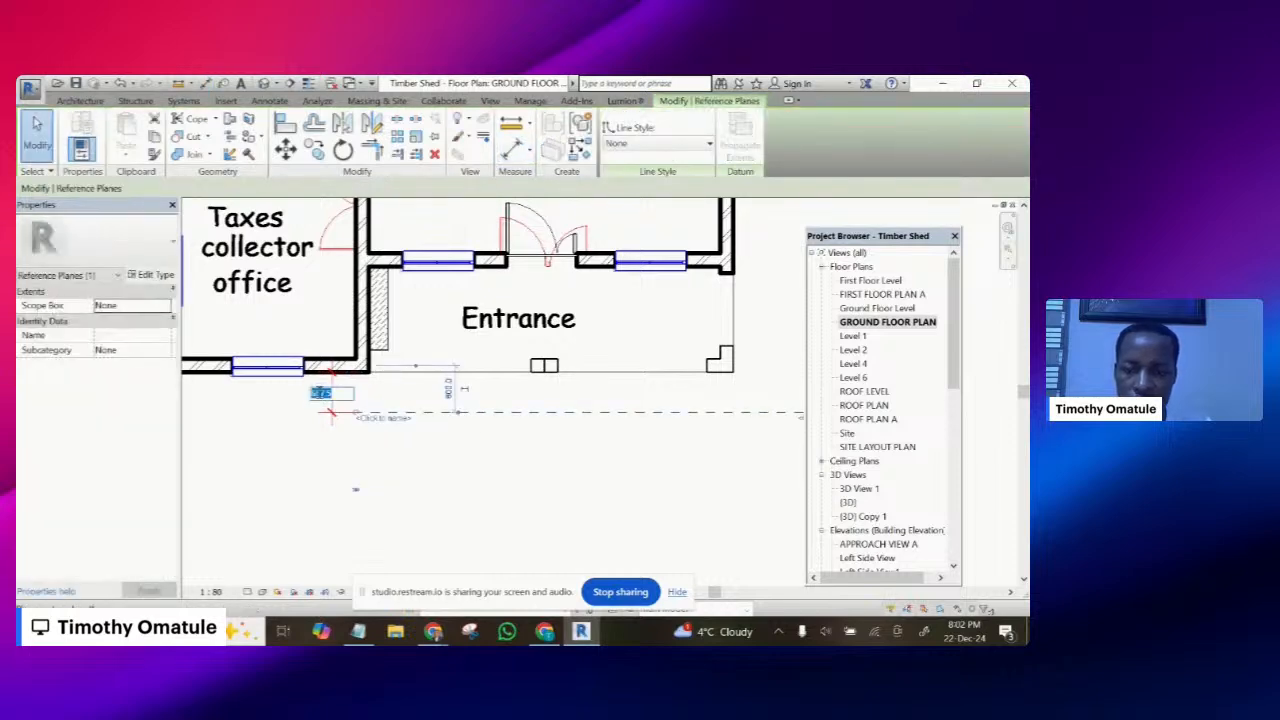
pyautogui.write('300')
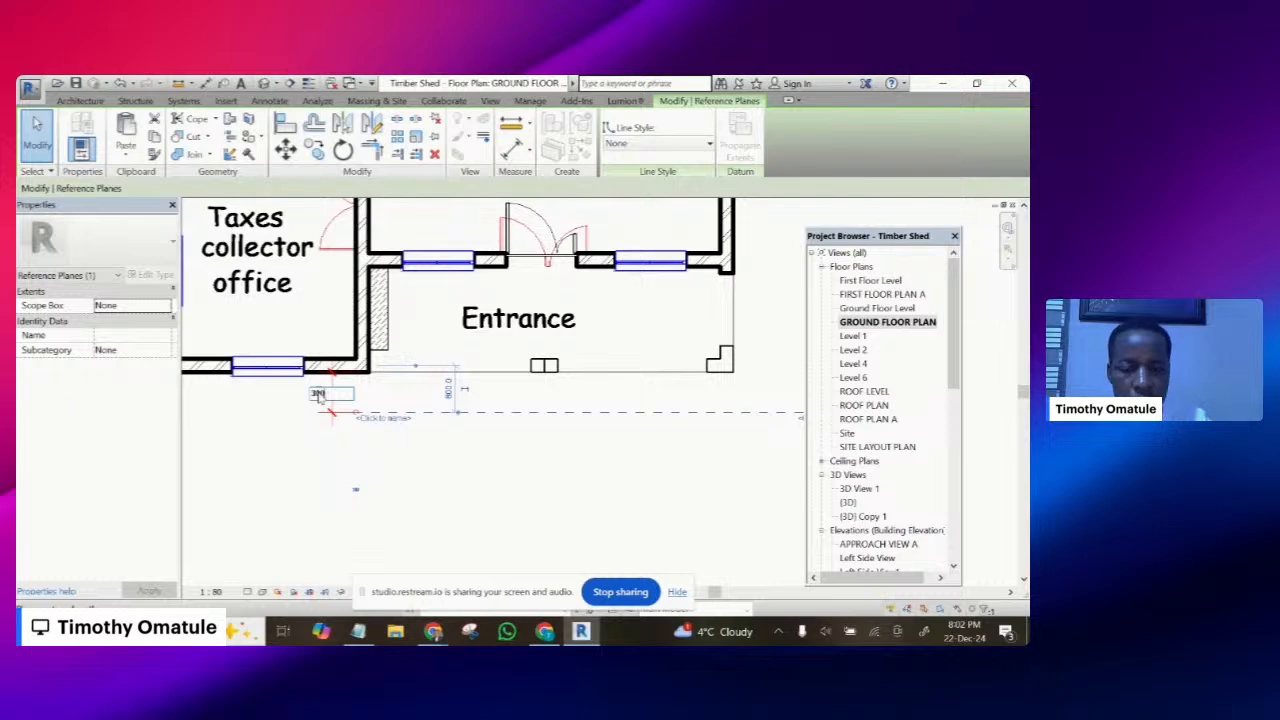
pyautogui.press('Return')
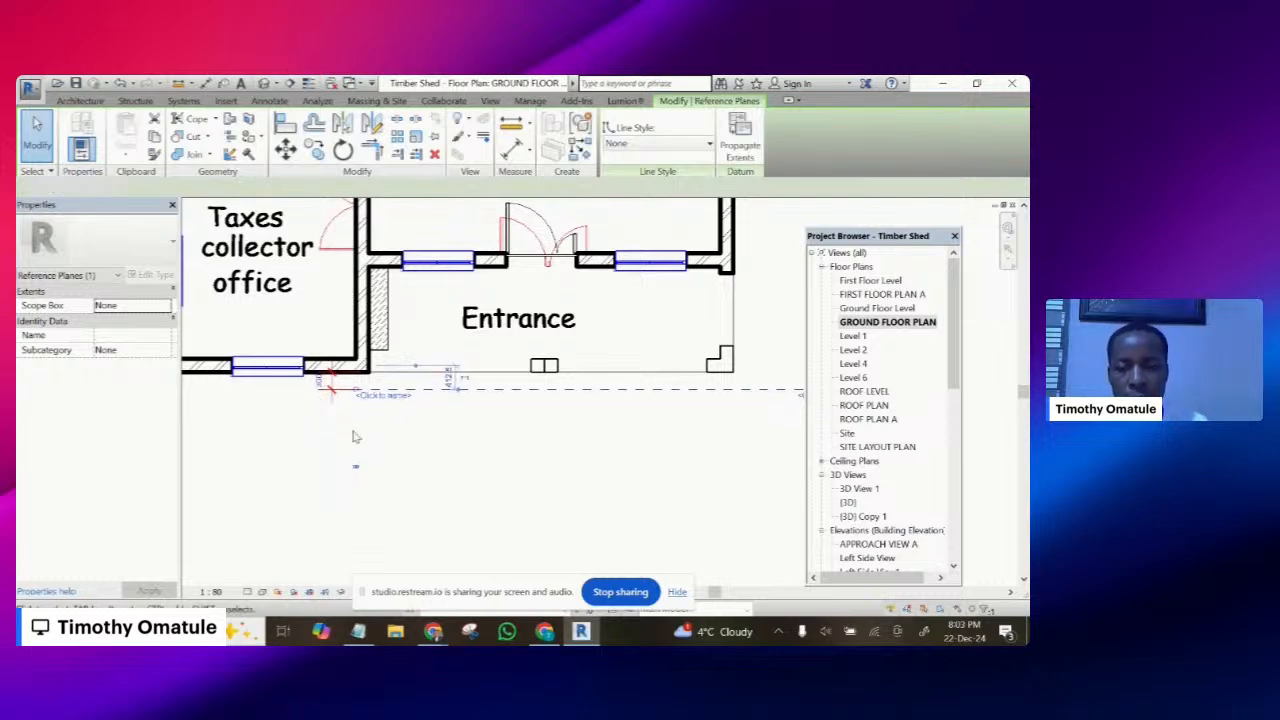
pyautogui.click(353, 437)
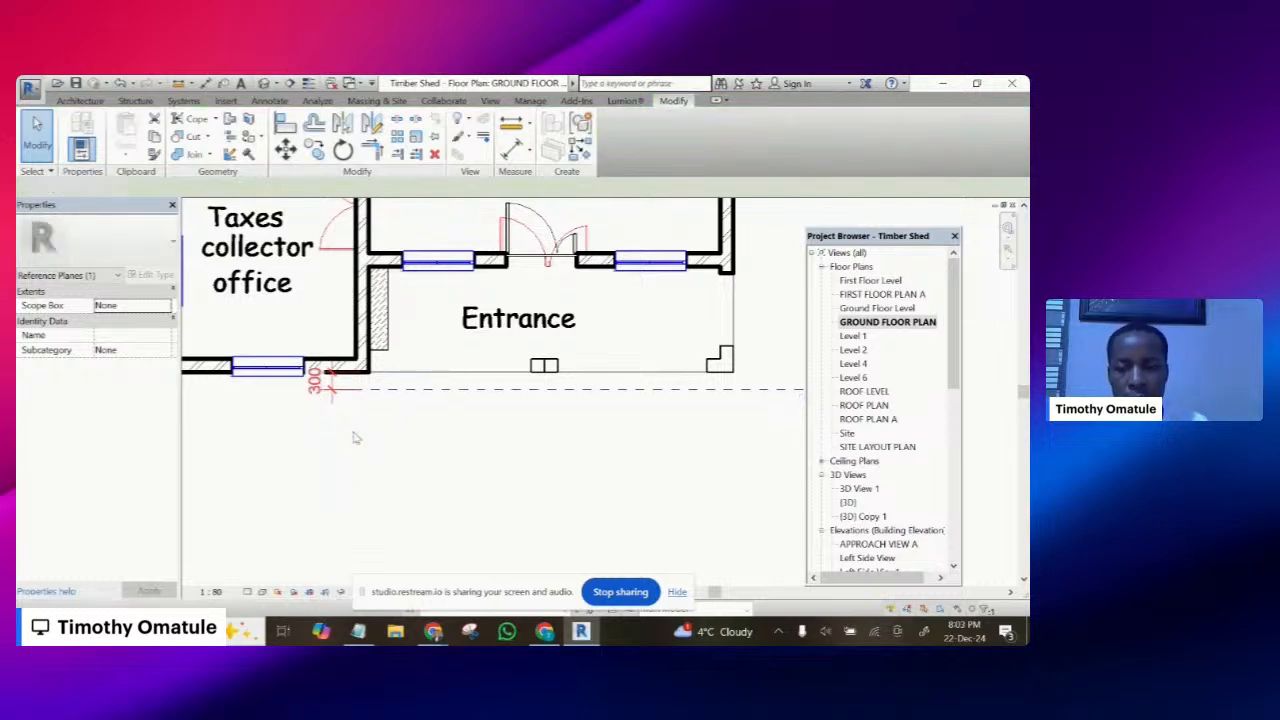
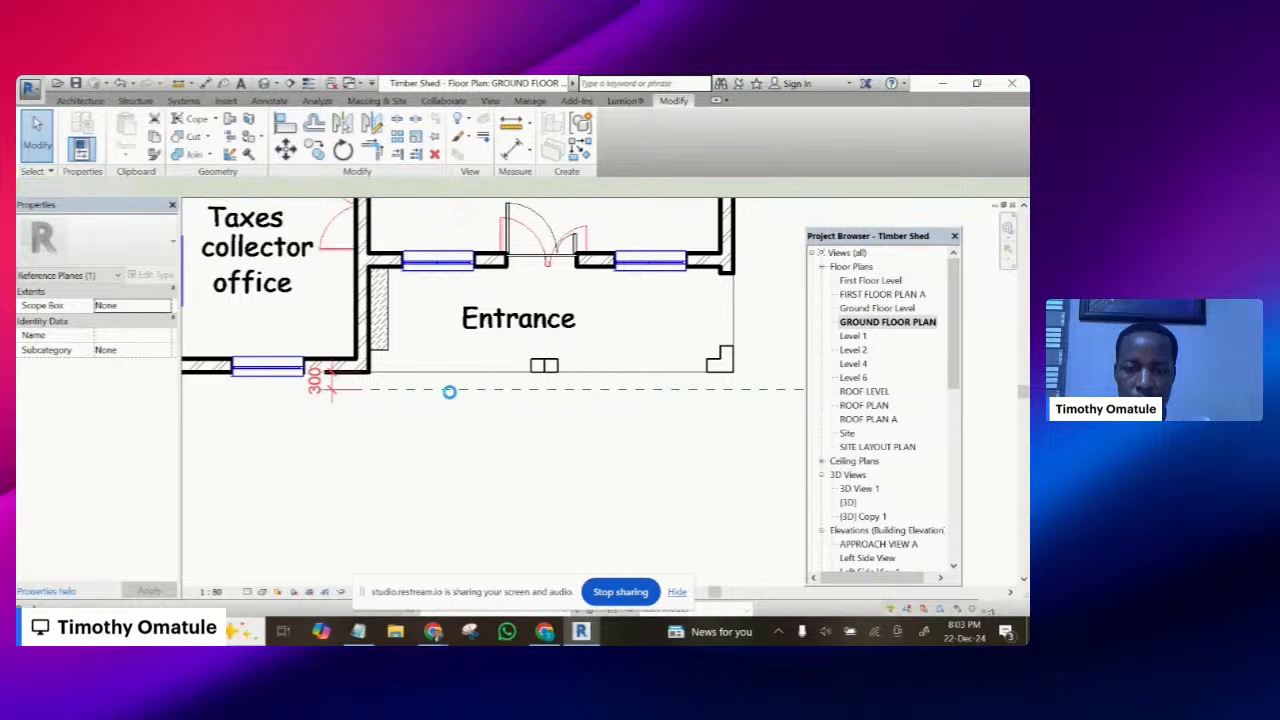
pyautogui.press('Escape')
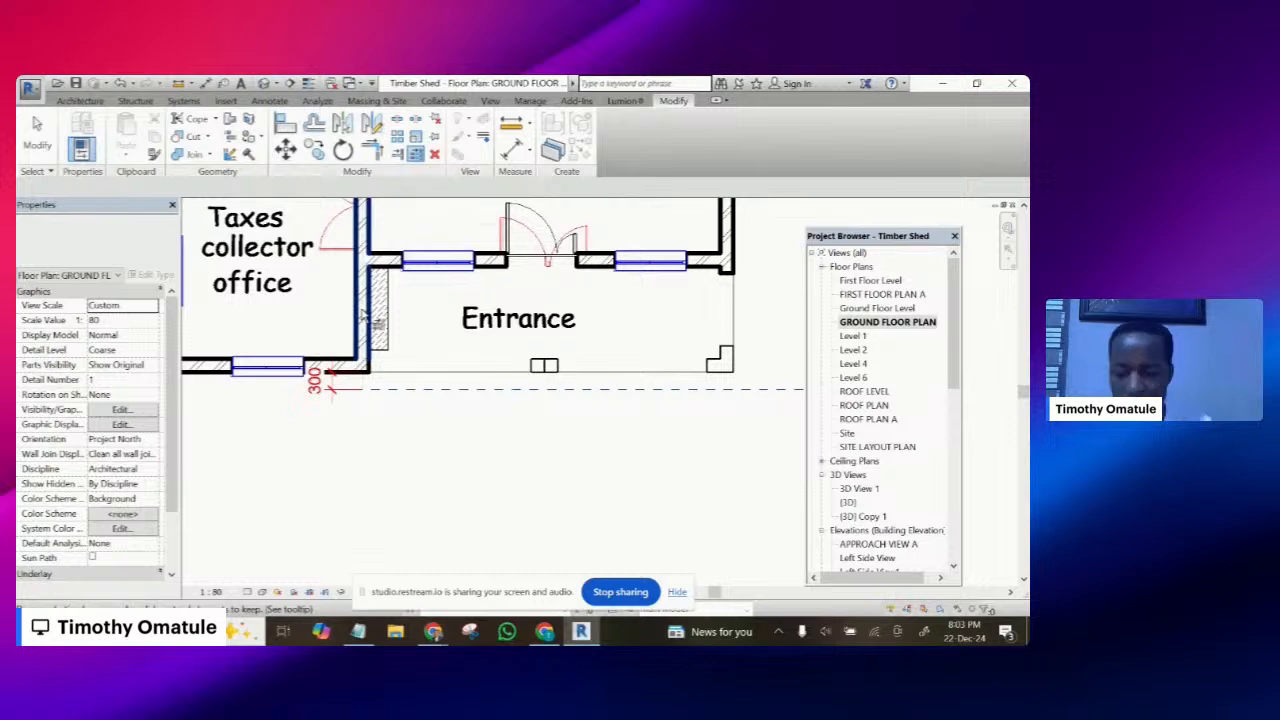
pyautogui.press('Escape')
# - Draw a horizontal reference plane in front of the Verandah, running past the corner of the Card rm
pyautogui.scroll(-5, 378, 323)
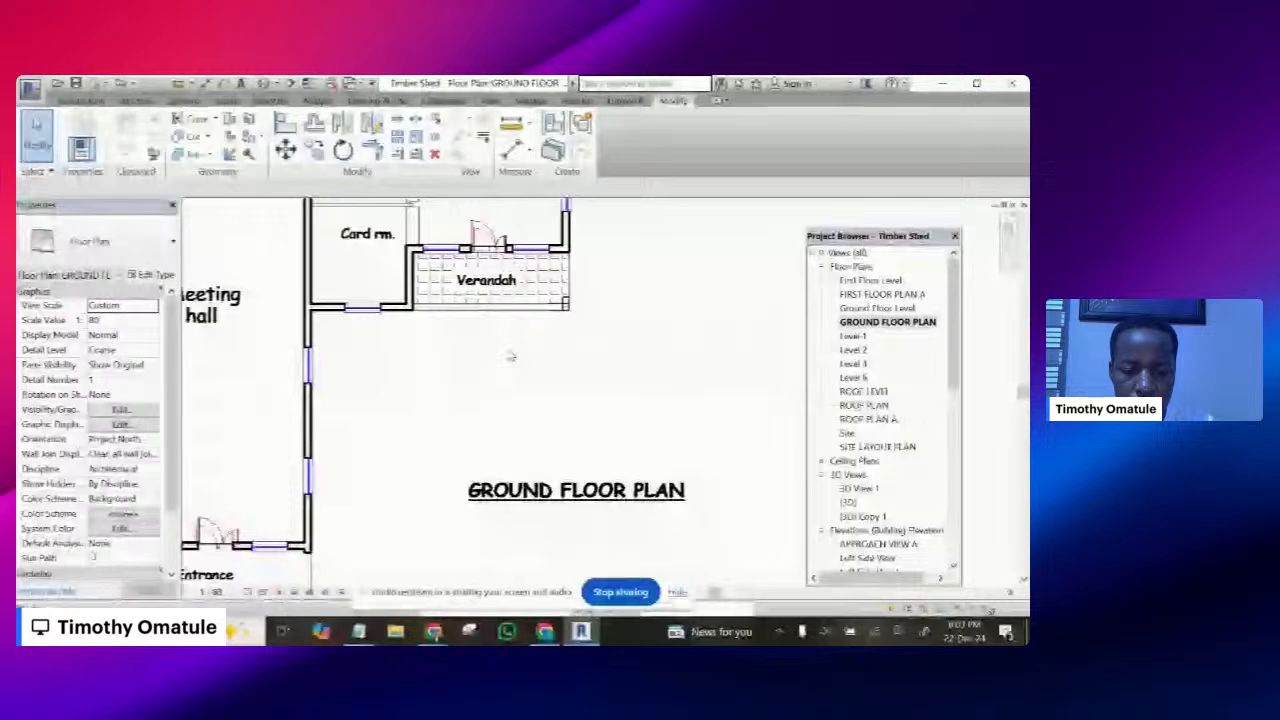
pyautogui.press('r')
pyautogui.press('p')
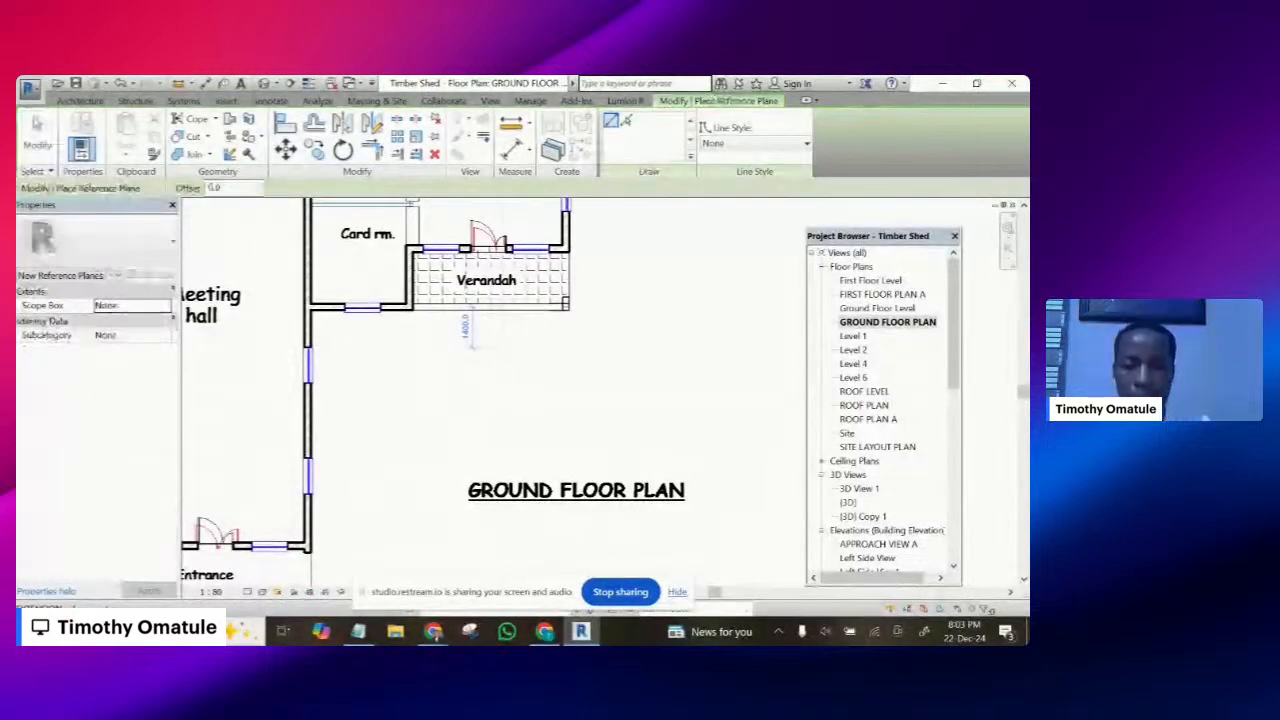
pyautogui.click(639, 330)
pyautogui.click(378, 330)
# - Dimension the distance from the Card rm.'s outer wall face to the reference plane in front of the Verandah
pyautogui.press('d')
pyautogui.press('i')
pyautogui.scroll(3, 398, 310)
pyautogui.click(420, 308)
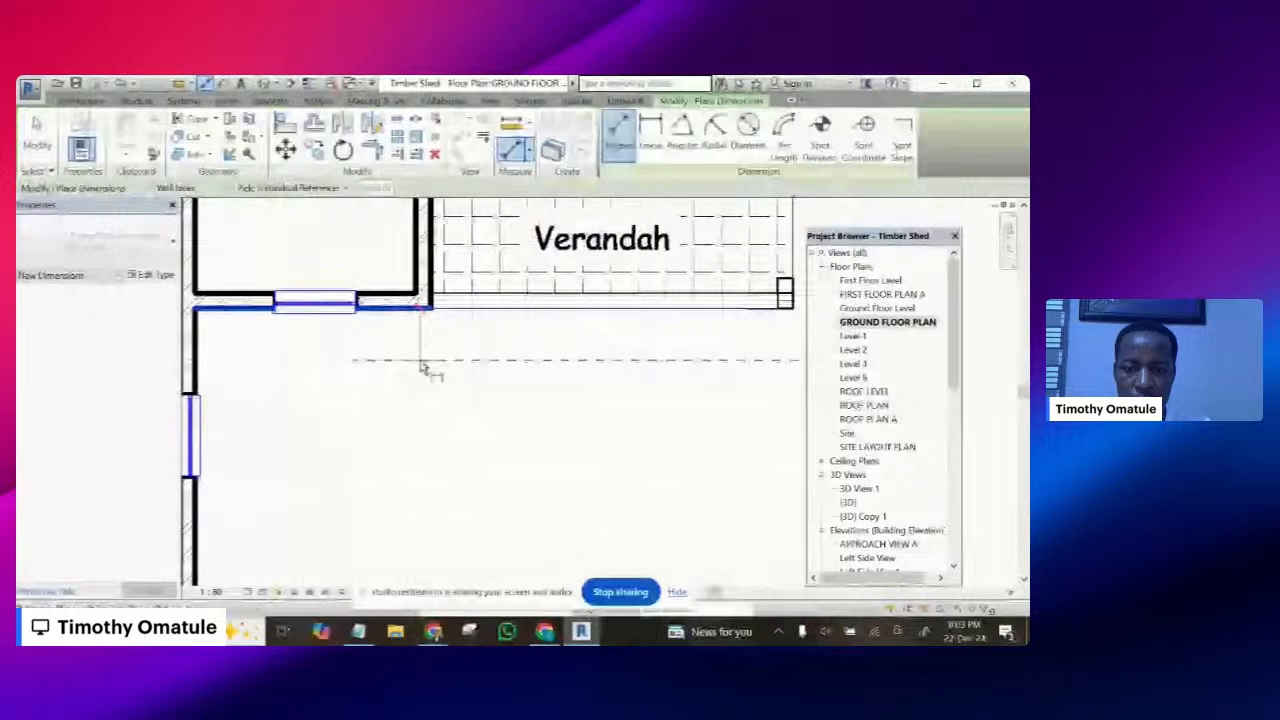
pyautogui.press('Escape')
pyautogui.press('Escape')
# - Set the Verandah reference plane 300 from the wall face and extend the wall between the Card rm. and the Verandah to it
pyautogui.click(425, 361)
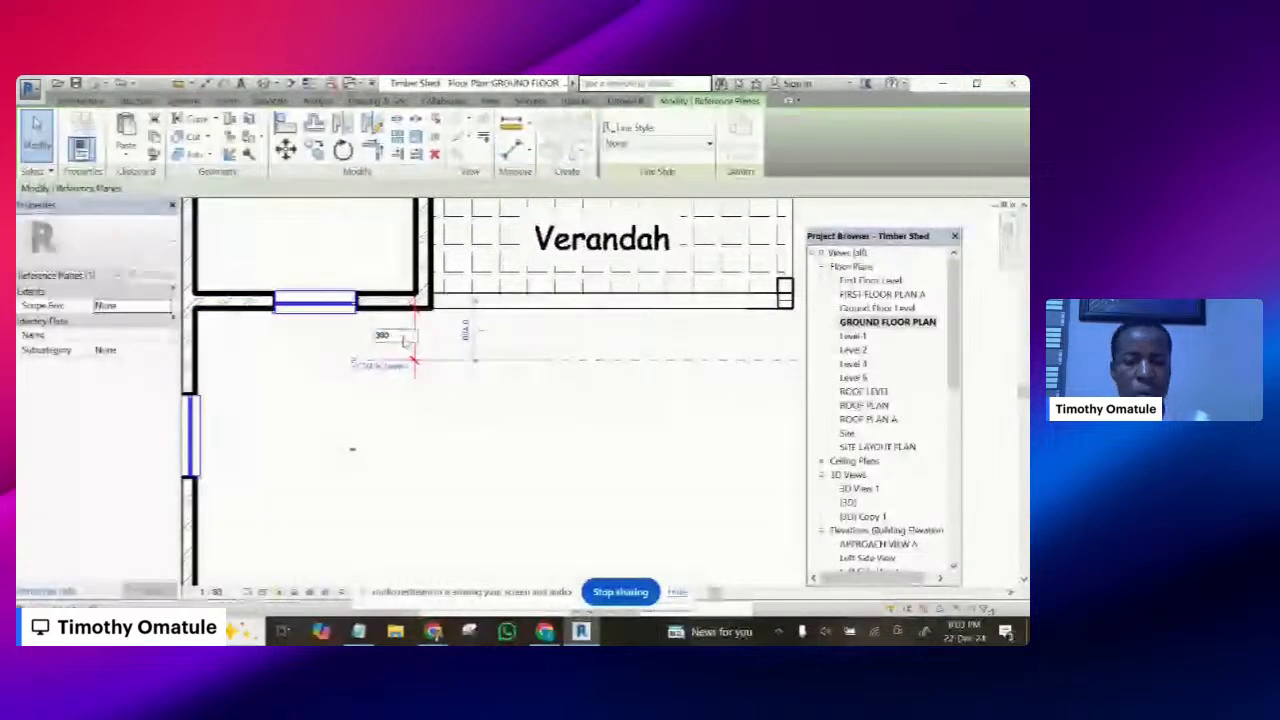
pyautogui.click(437, 397)
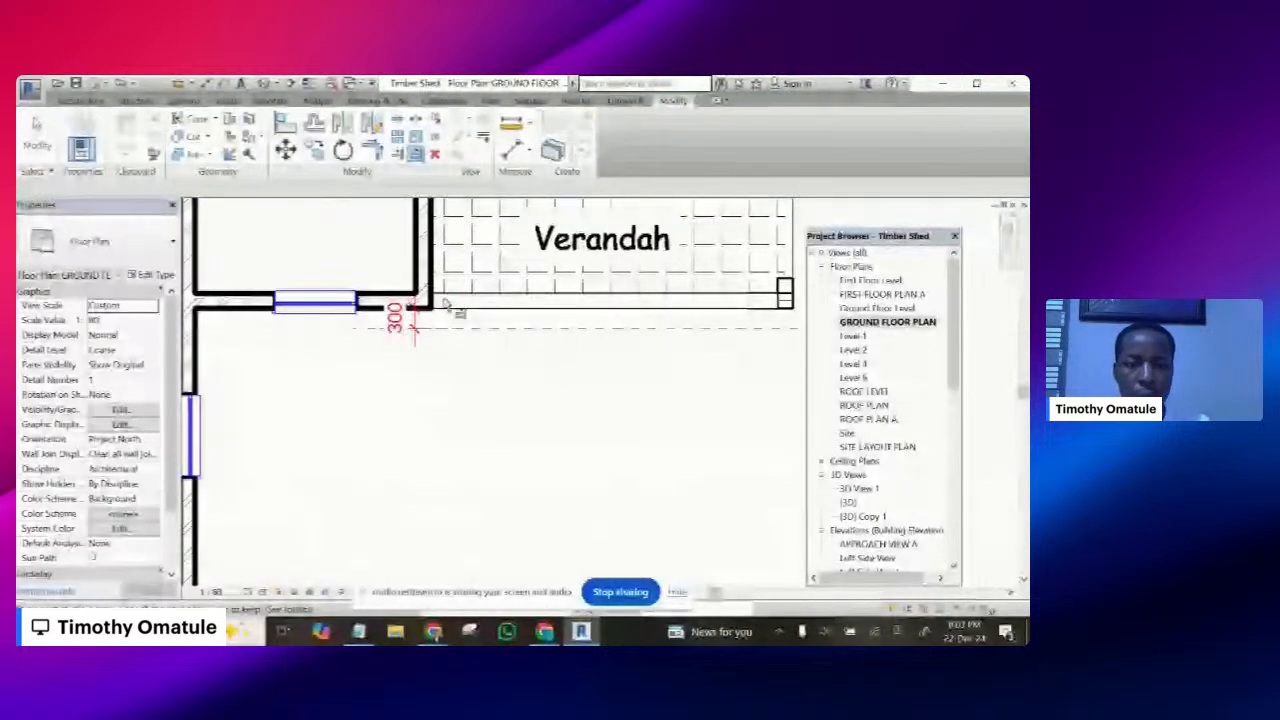
pyautogui.scroll(-3, 562, 402)
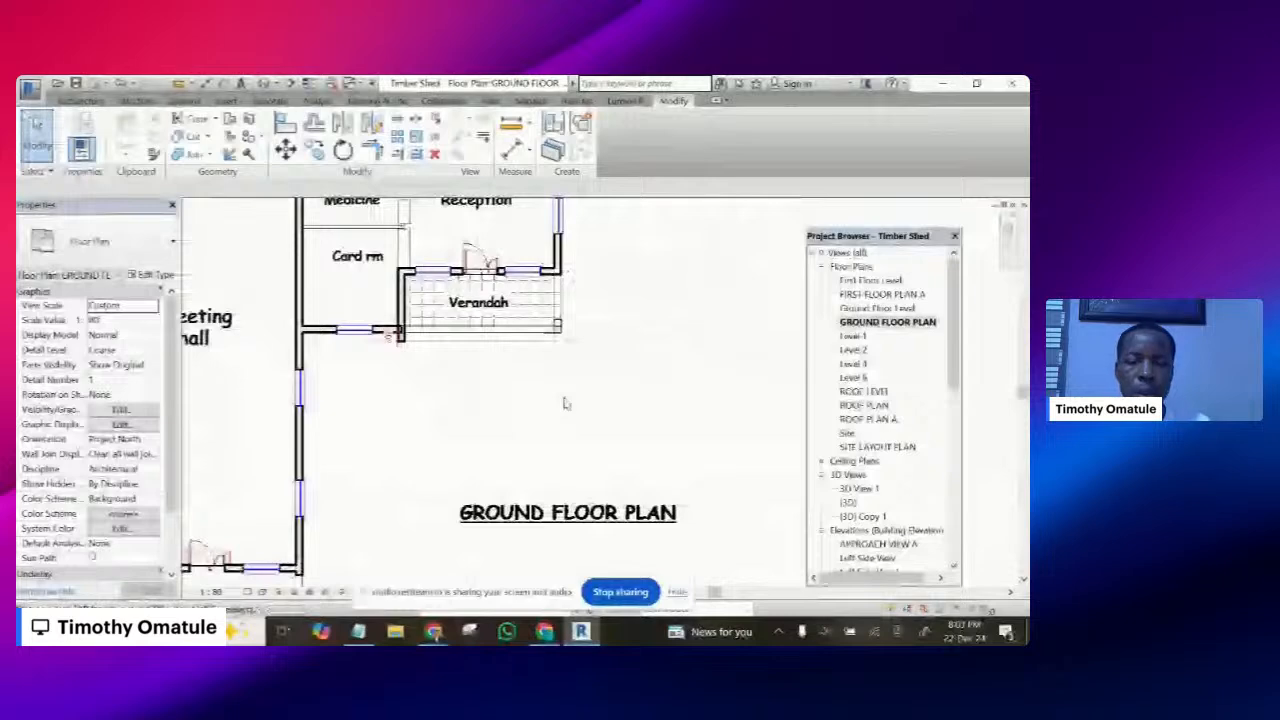
pyautogui.scroll(-2, 560, 398)
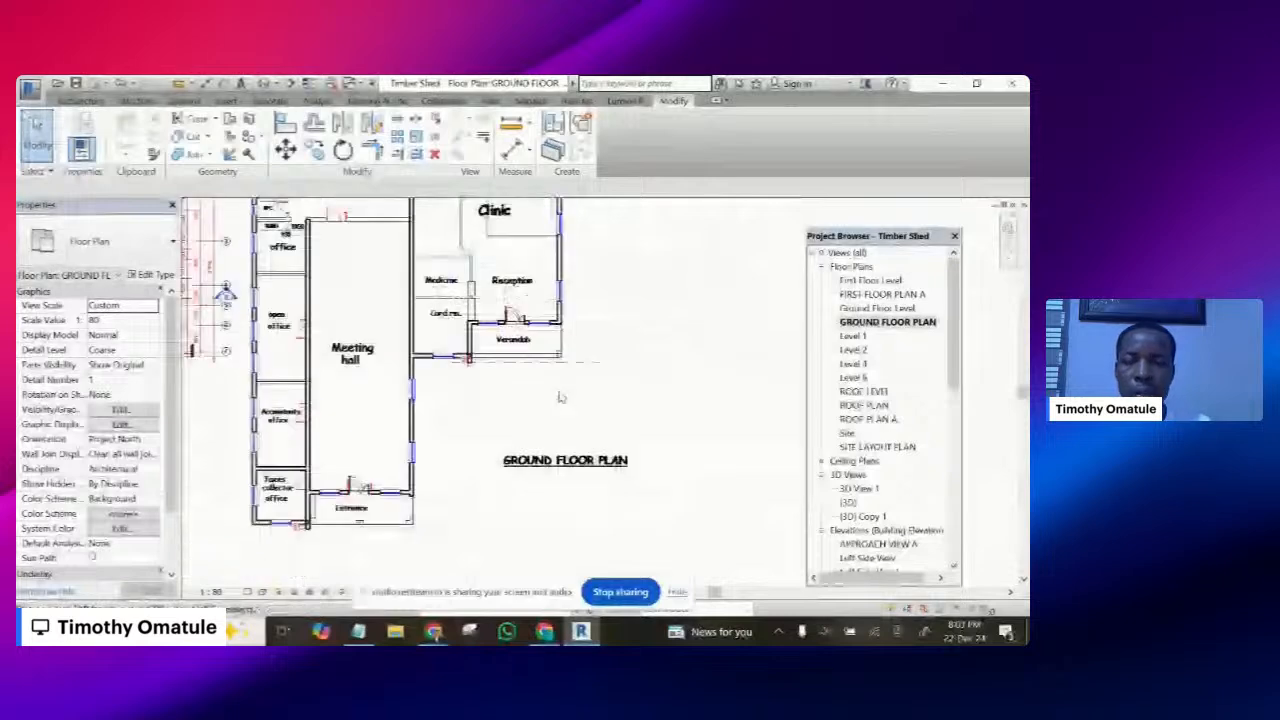
# - Select the admin building's roof in the 3D view and open its footprint for editing in the GROUND FLOOR PLAN
pyautogui.click(266, 84)
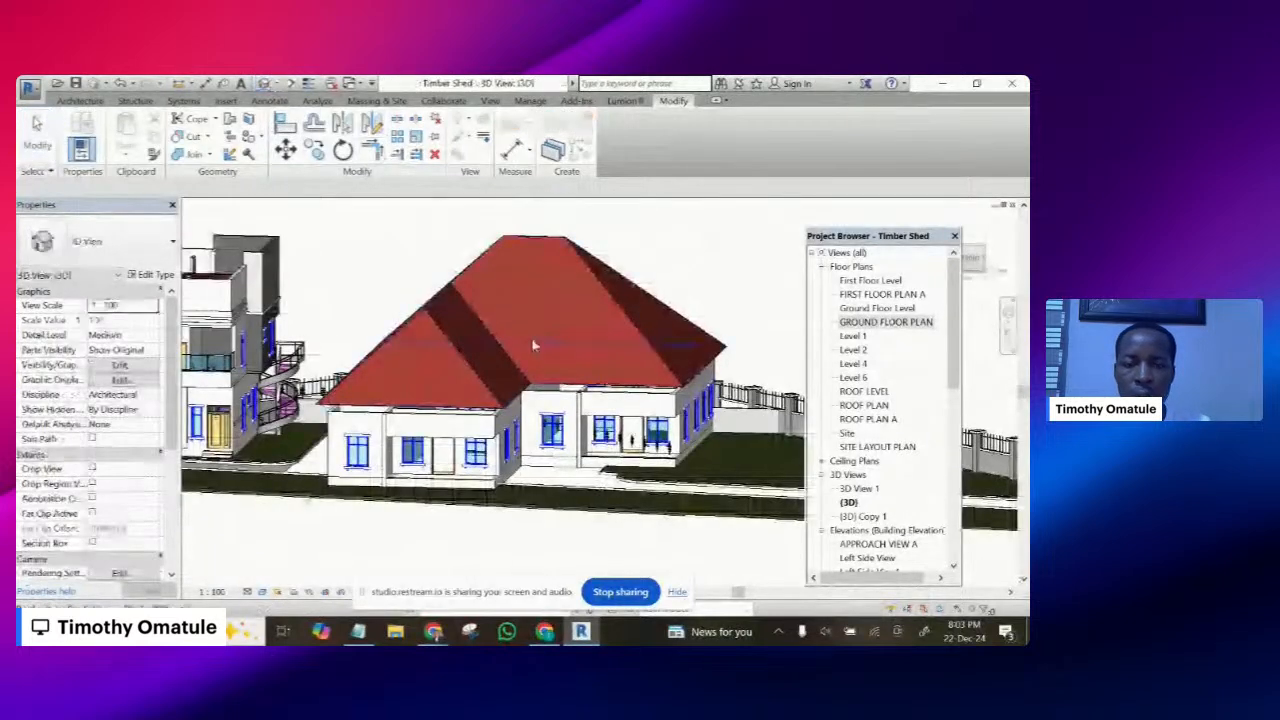
pyautogui.click(443, 355)
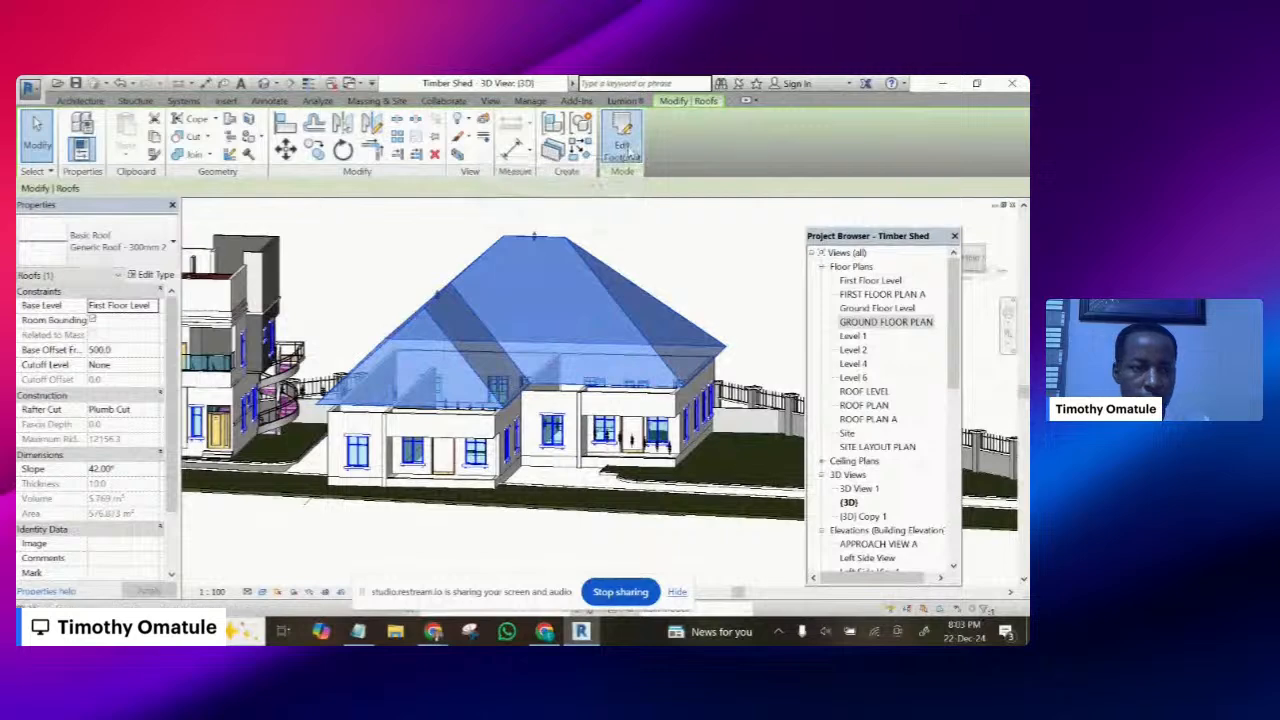
pyautogui.click(622, 146)
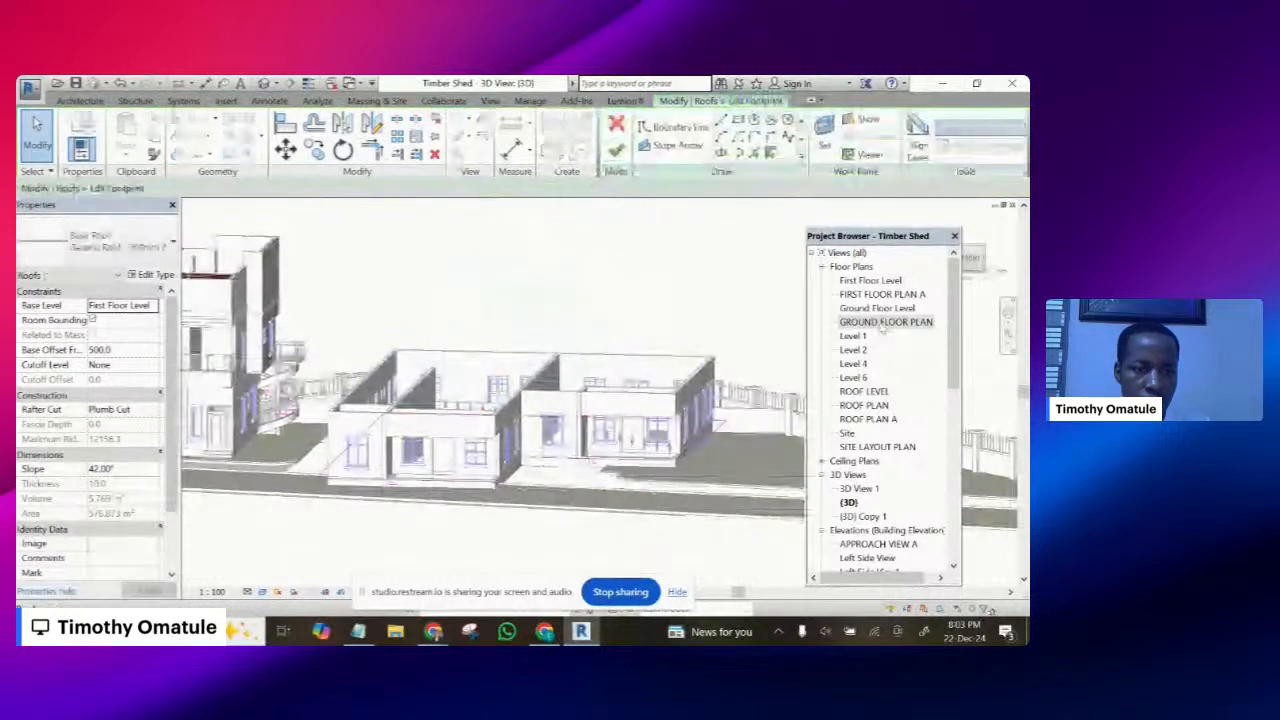
pyautogui.doubleClick(886, 322)
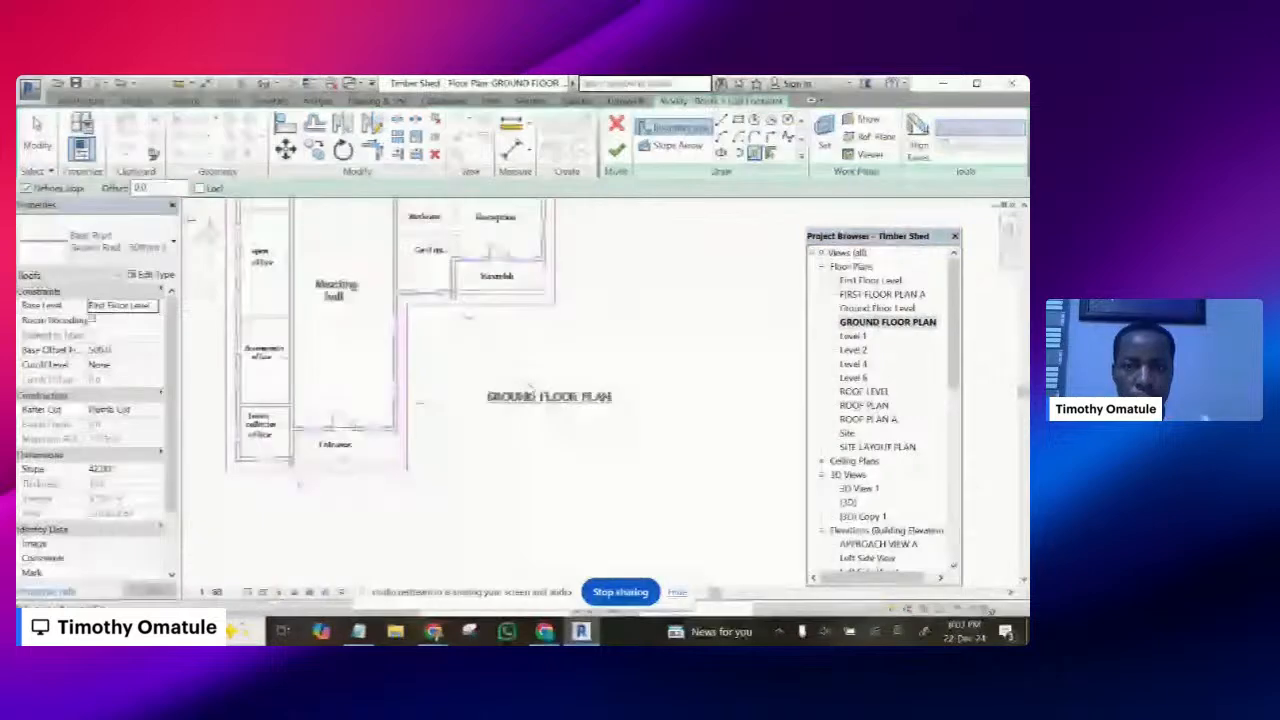
# - Add roof boundary lines offset 300 outward from the existing footprint edges in front of the Verandah and the Entrance
pyautogui.moveTo(152, 188); pyautogui.dragTo(119, 192)
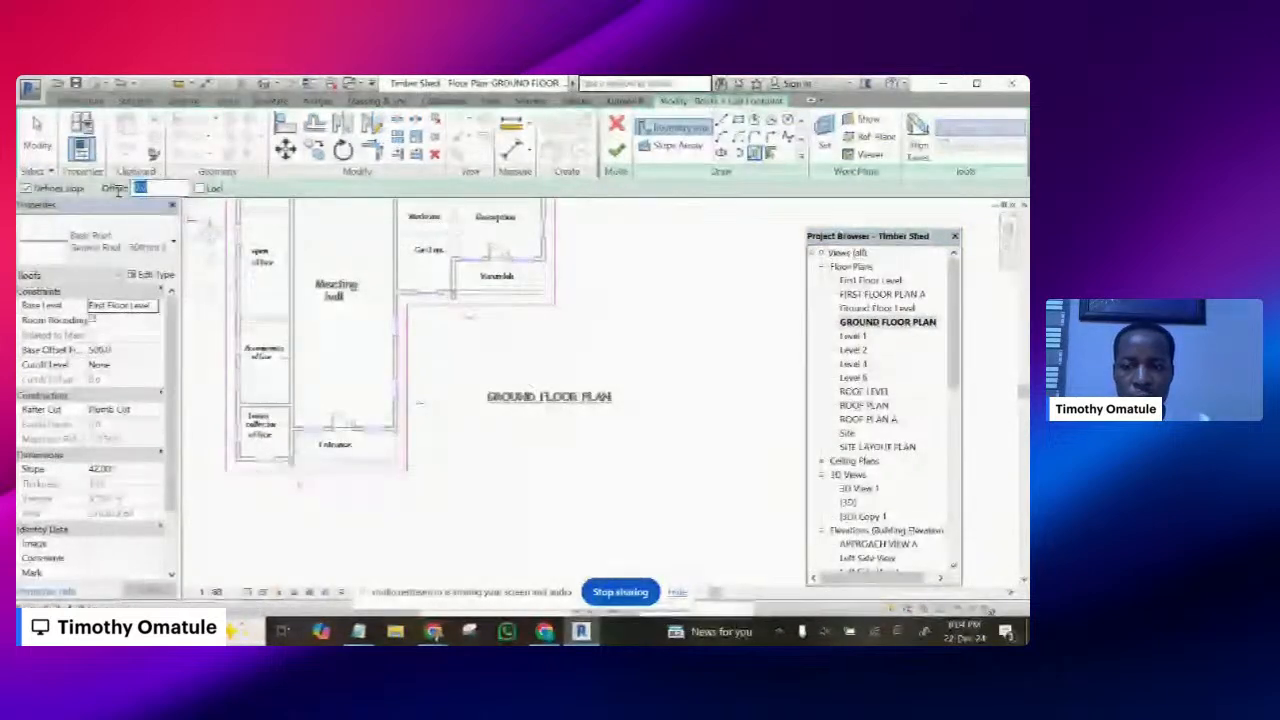
pyautogui.write('600')
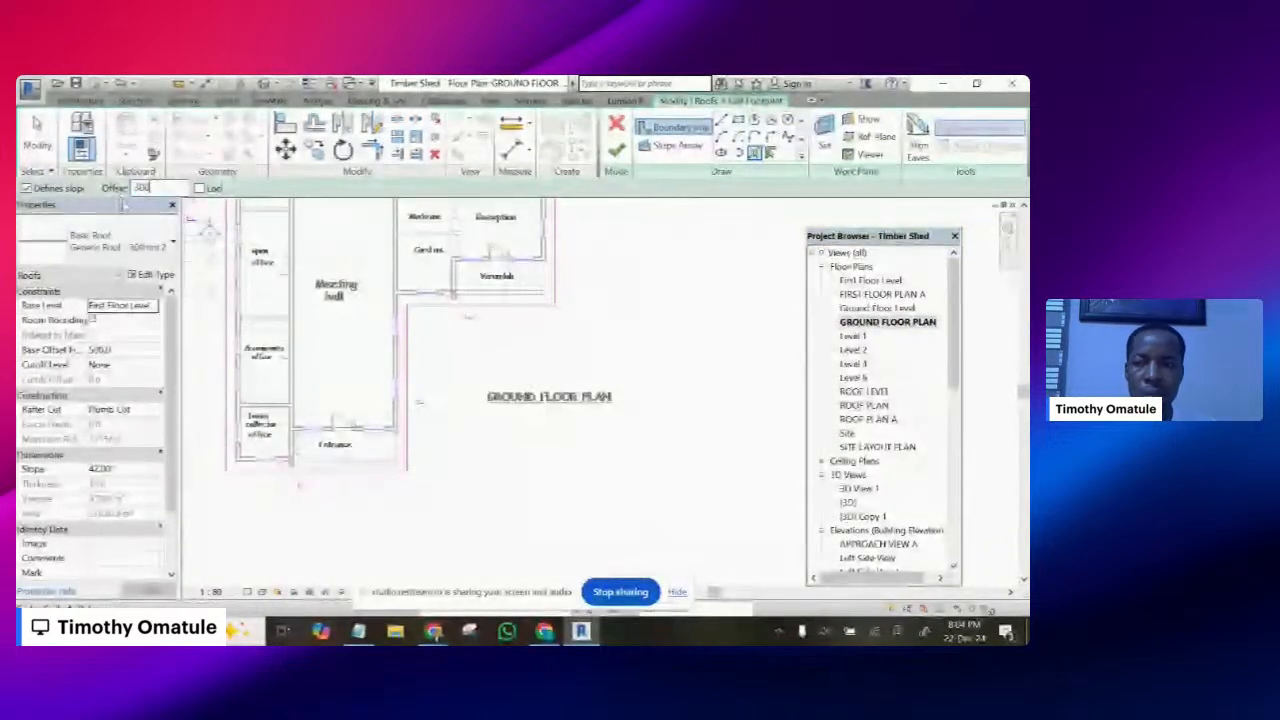
pyautogui.scroll(1, 555, 329)
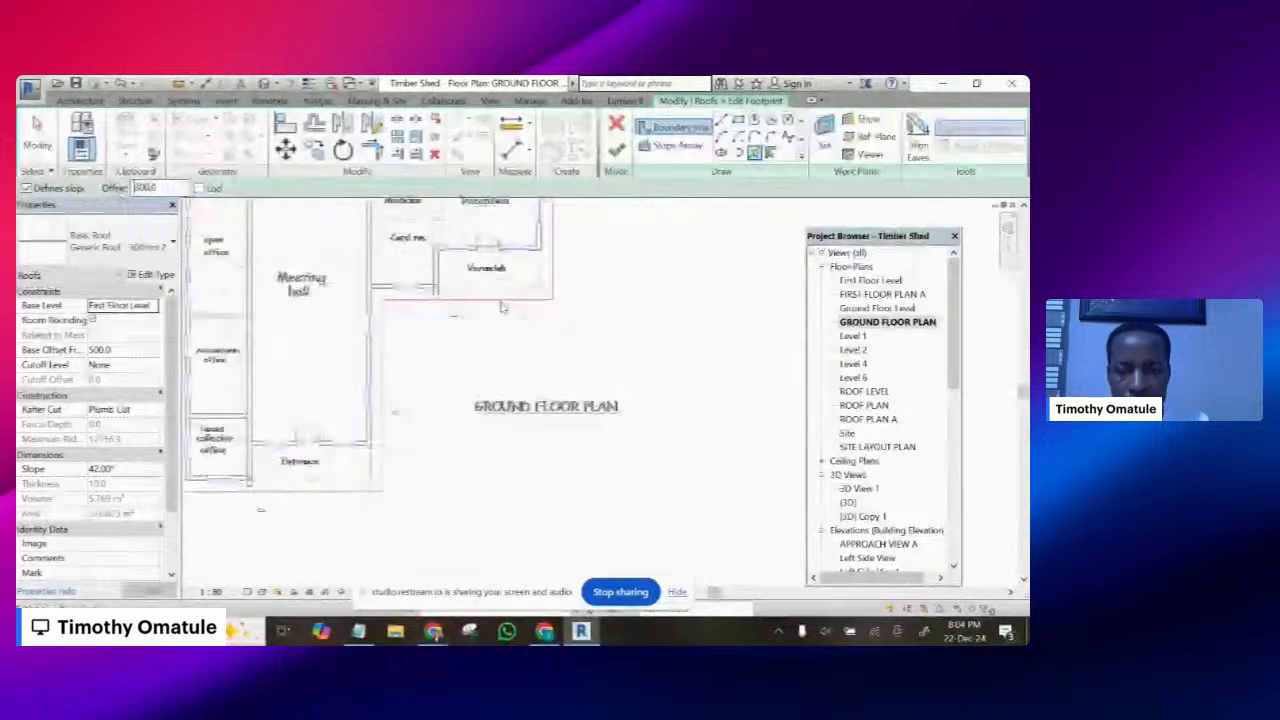
pyautogui.scroll(2, 502, 307)
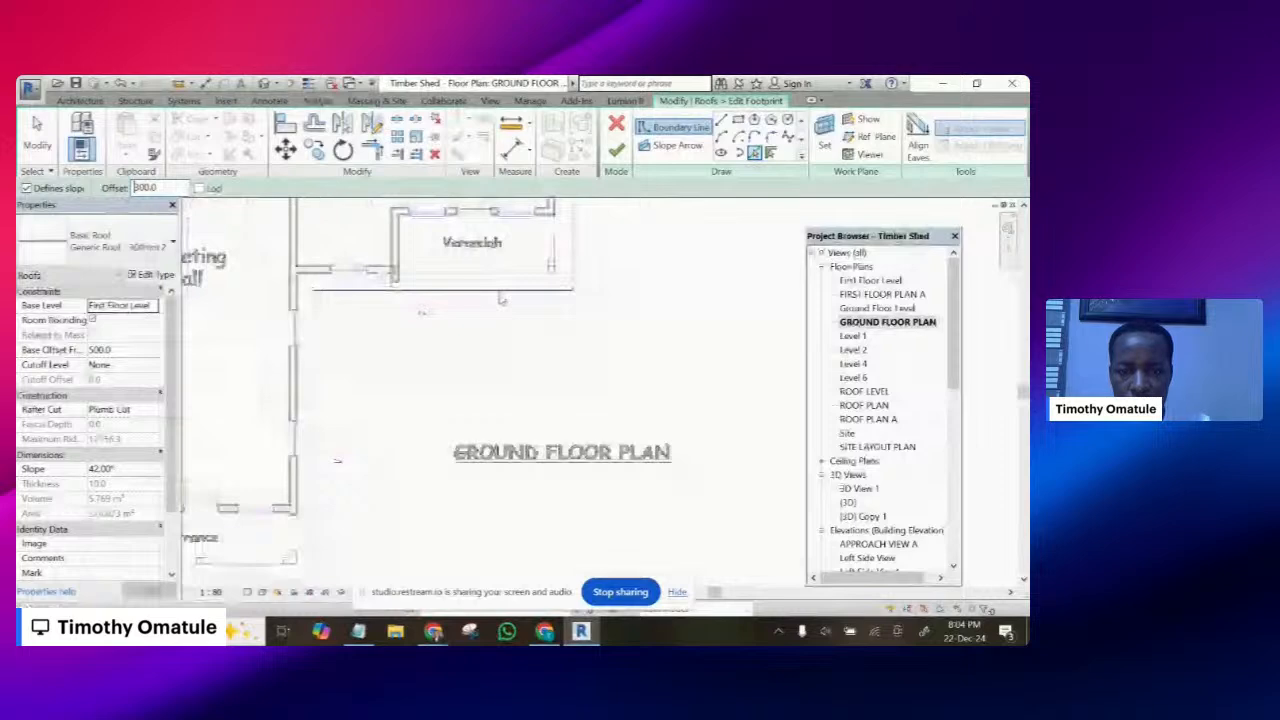
pyautogui.scroll(-3, 502, 298)
pyautogui.scroll(3, 414, 400)
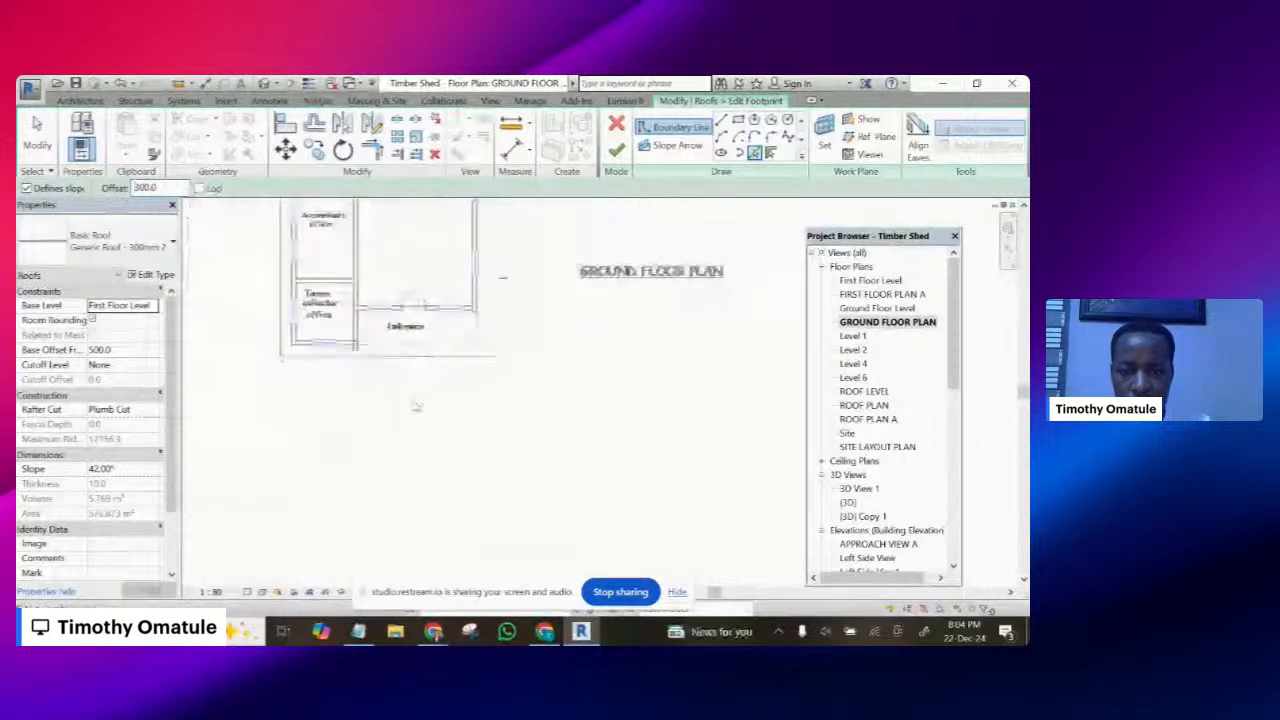
pyautogui.click(402, 350)
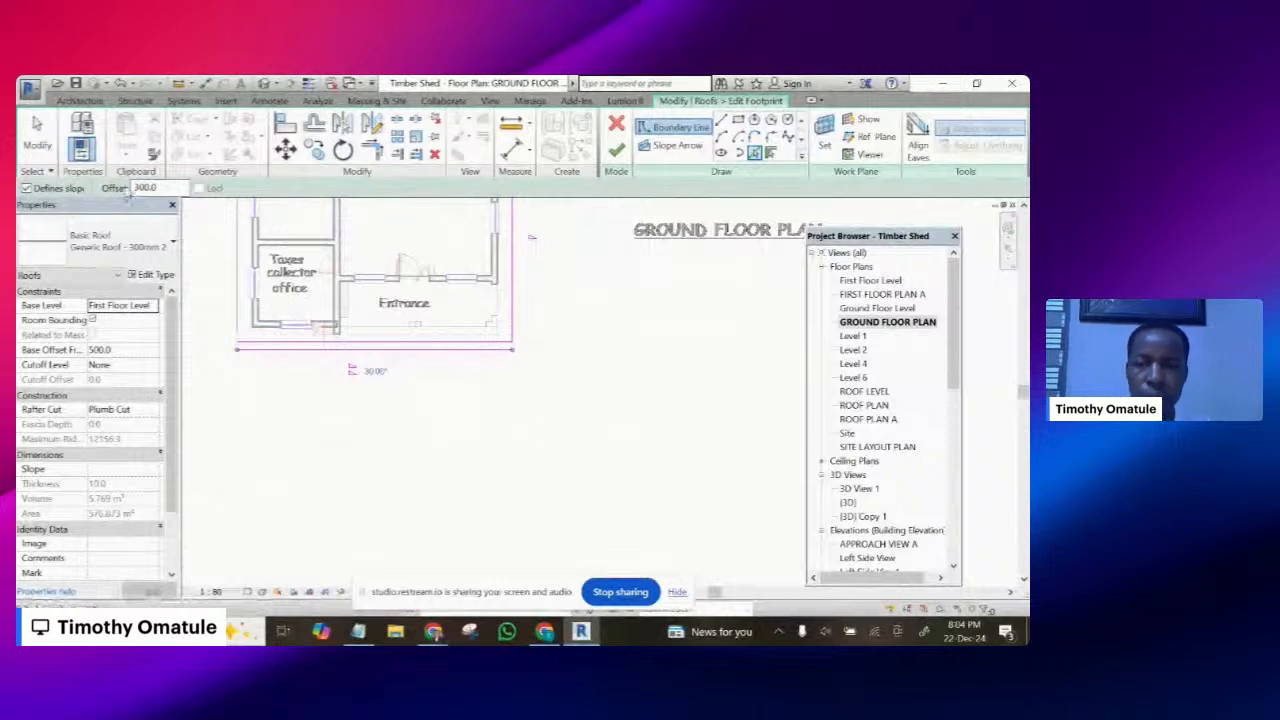
# - Add roof boundary lines offset 600 from the porch side walls beside the Entrance and between the Card rm. and Verandah
pyautogui.doubleClick(144, 188)
pyautogui.write('600')
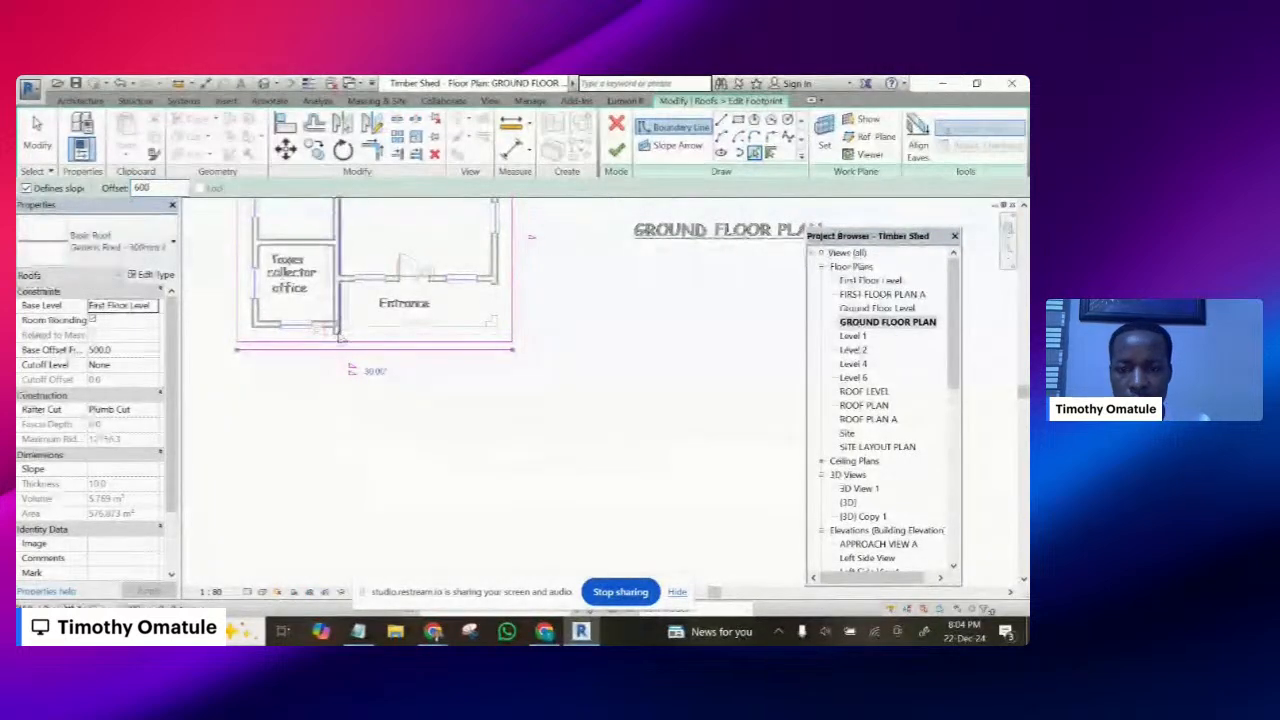
pyautogui.scroll(5, 340, 315)
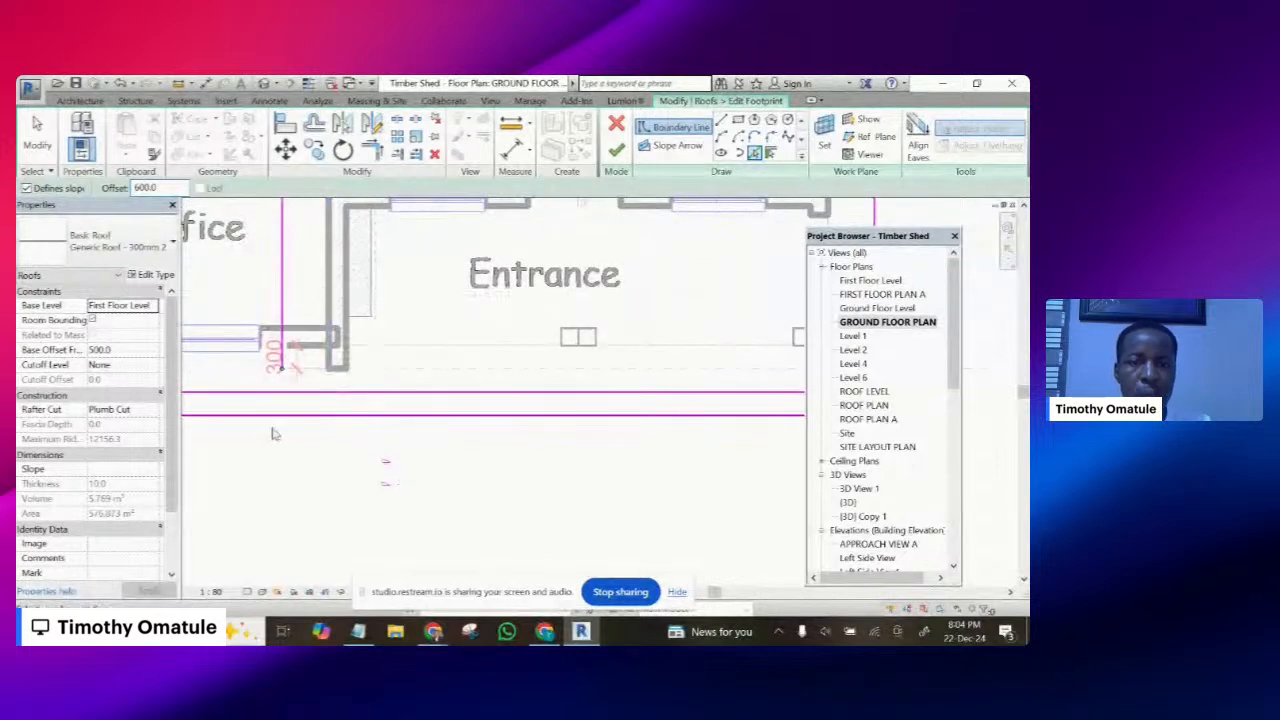
pyautogui.scroll(-5, 273, 434)
pyautogui.scroll(5, 318, 390)
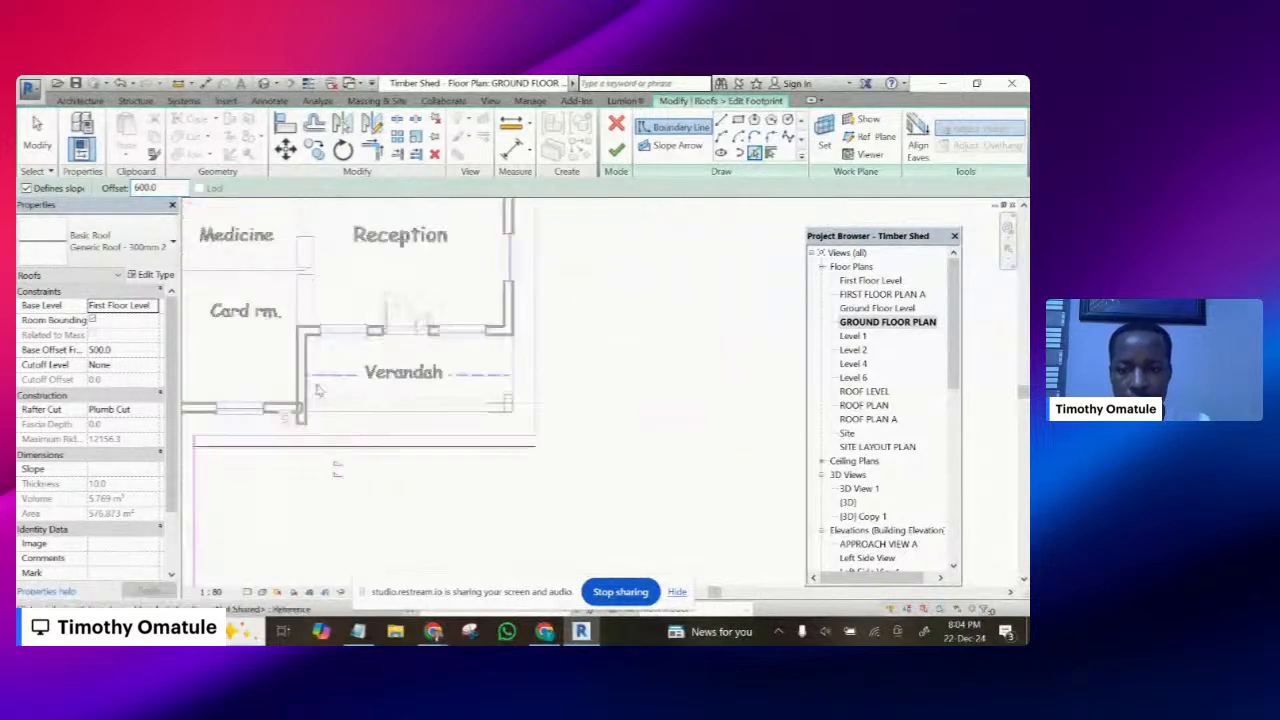
pyautogui.scroll(2, 318, 390)
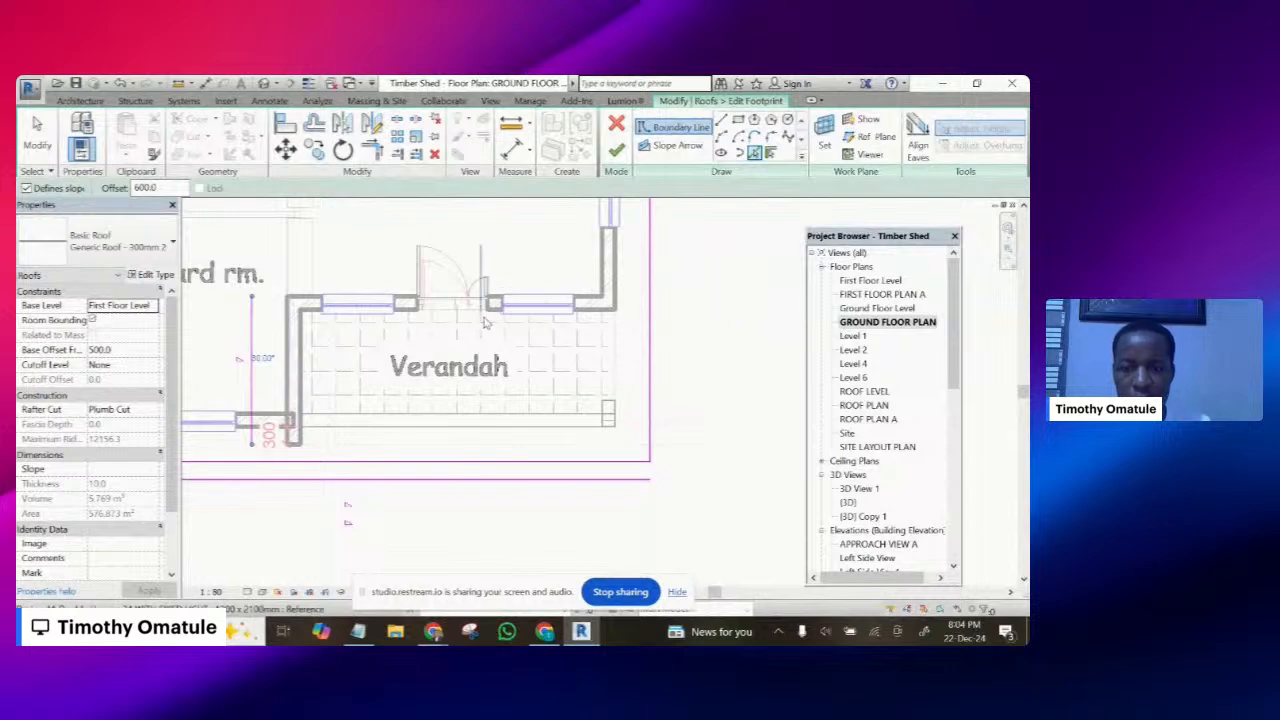
pyautogui.scroll(-2, 525, 328)
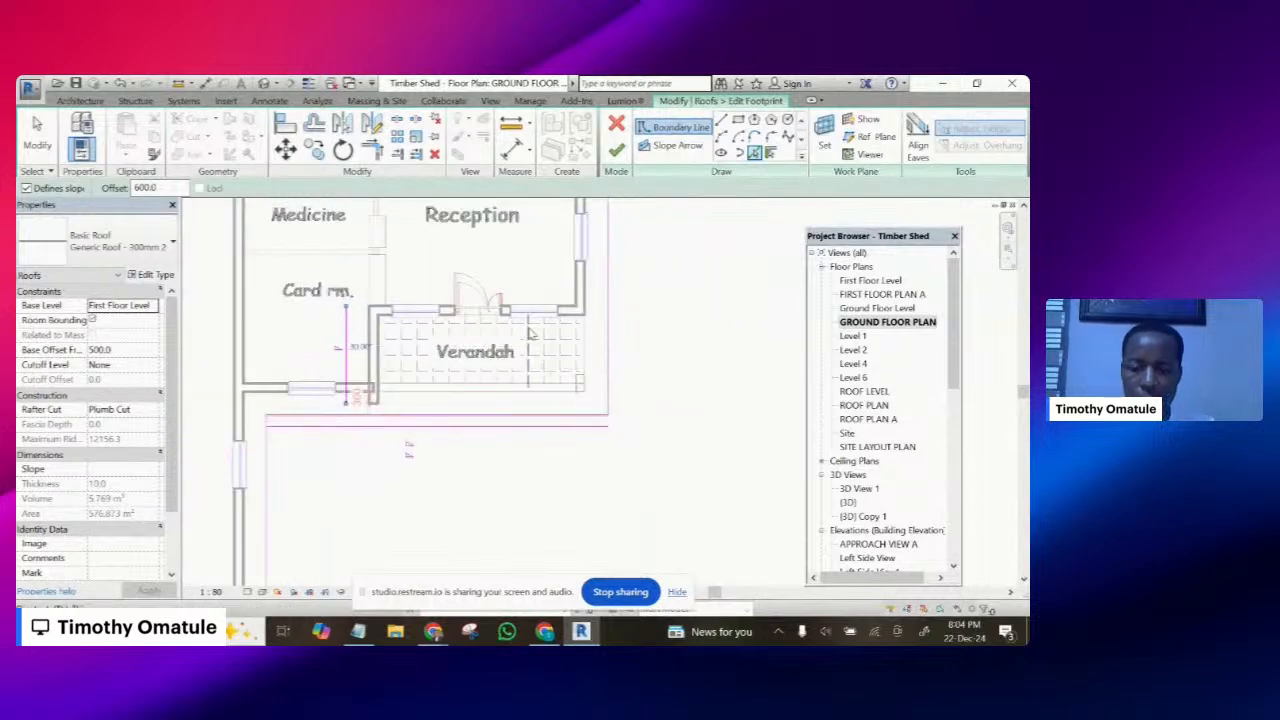
pyautogui.scroll(2, 355, 360)
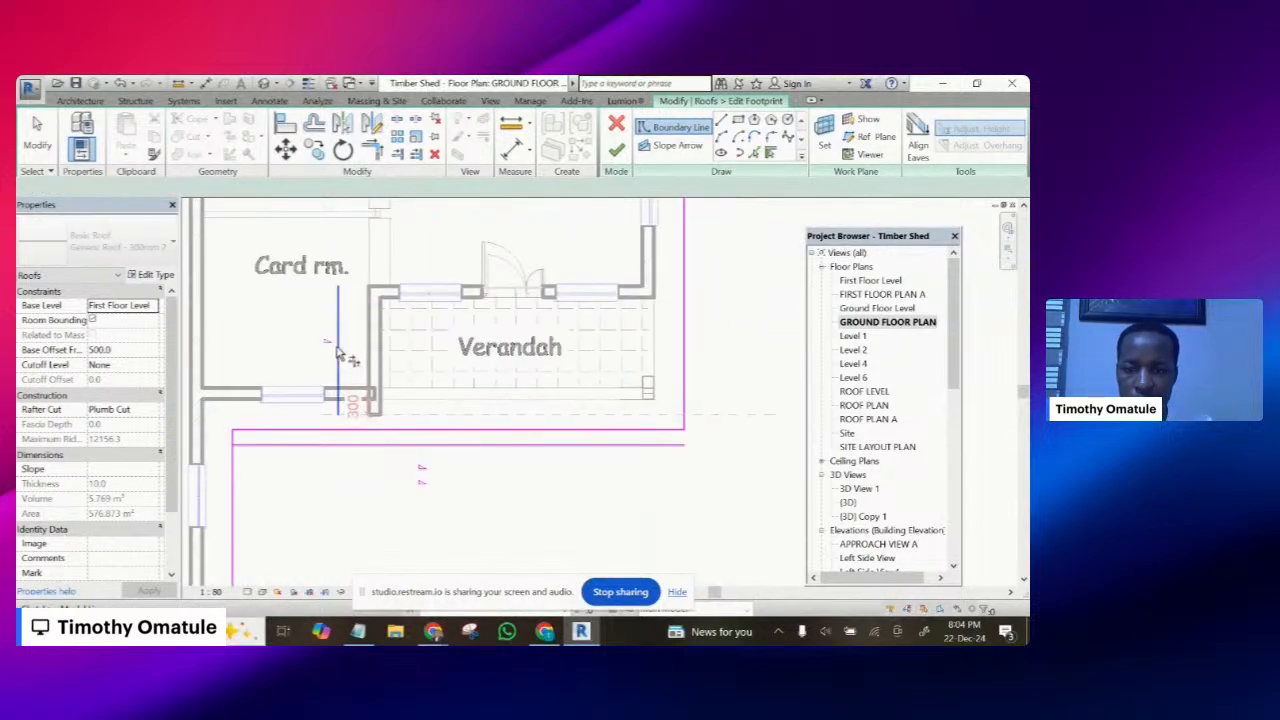
# - Trim the roof boundary lines around the Verandah into corners so the footprint steps outward beside the Card rm
pyautogui.click(338, 348)
pyautogui.click(393, 446)
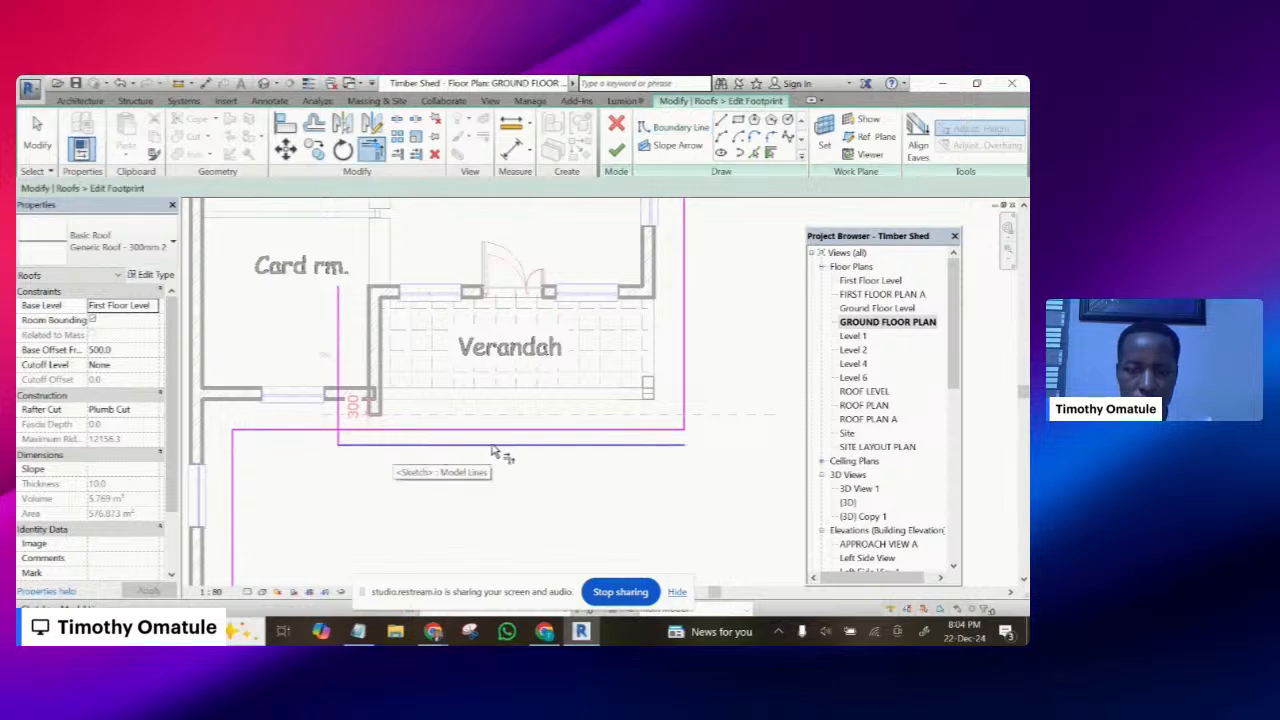
pyautogui.click(543, 445)
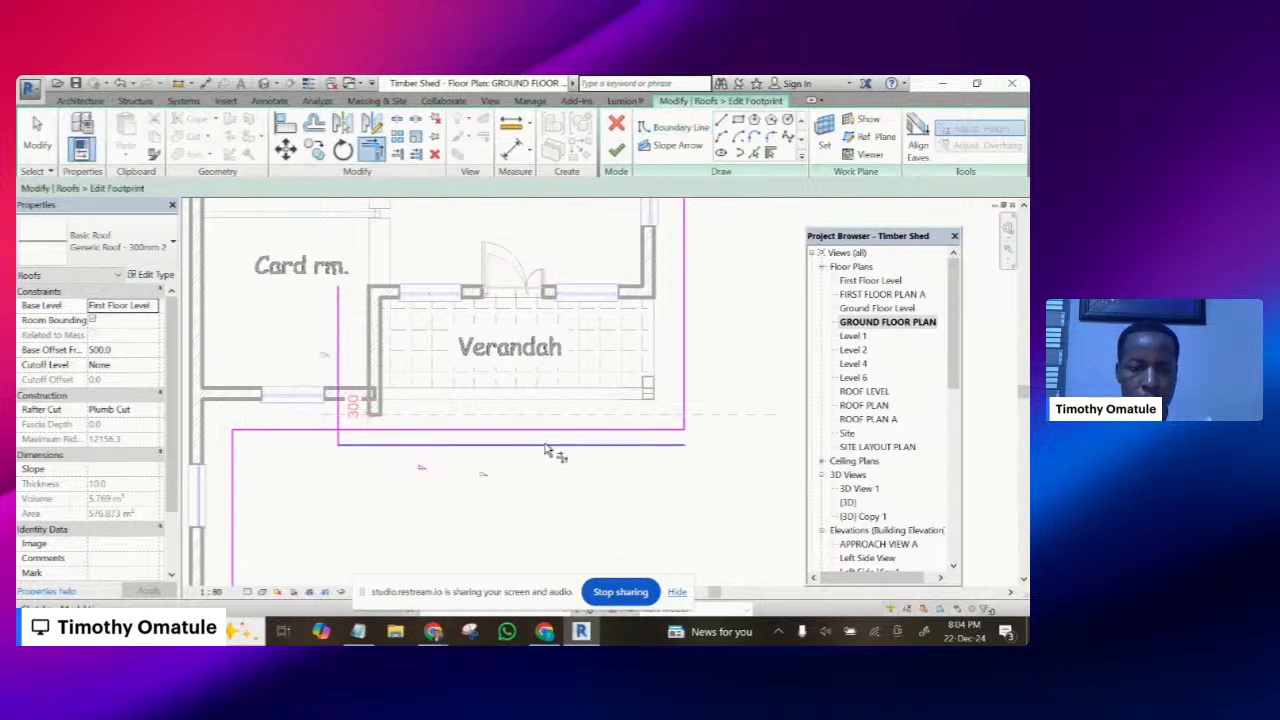
pyautogui.click(688, 364)
pyautogui.scroll(3, 323, 435)
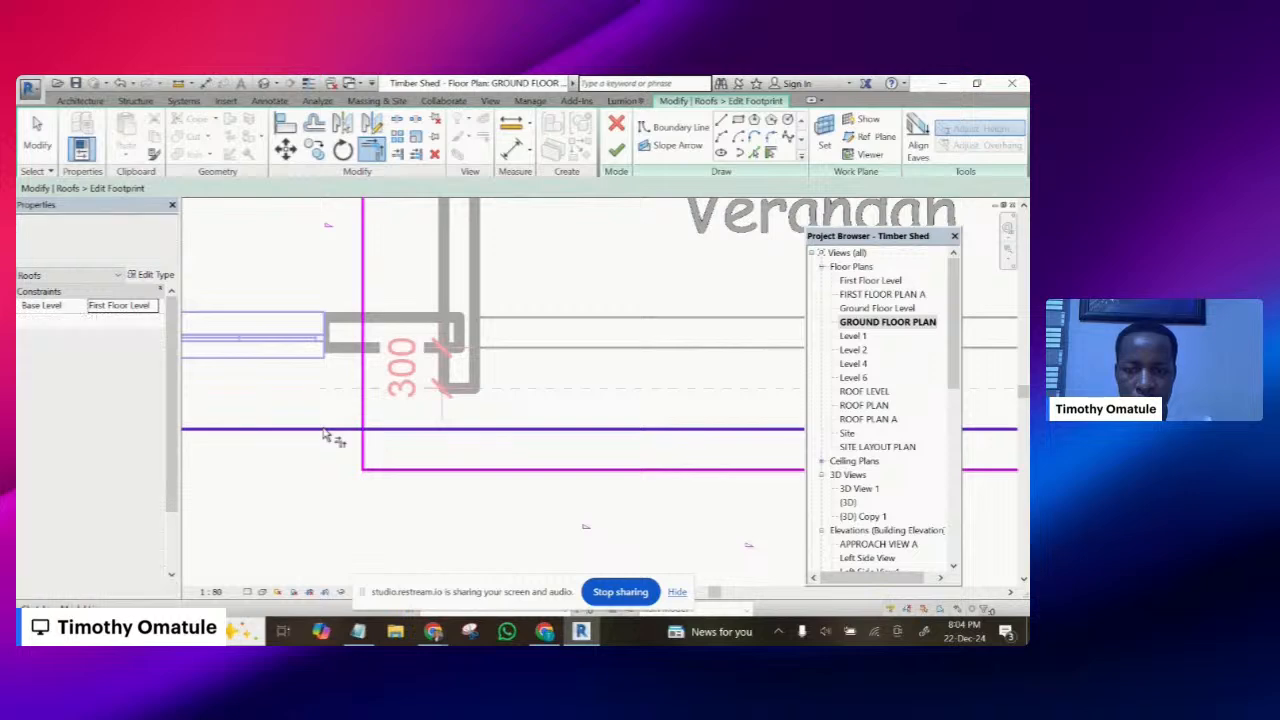
pyautogui.click(323, 432)
pyautogui.click(364, 445)
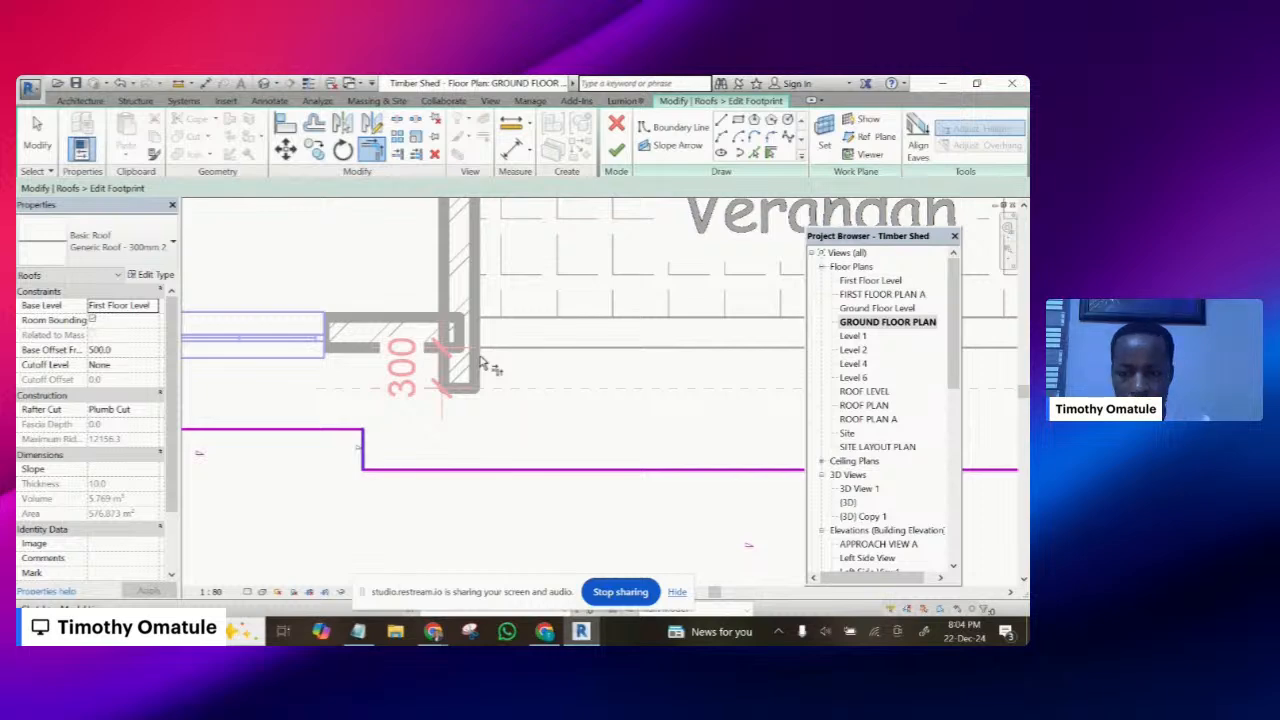
# - Trim the roof boundary lines around the Entrance into corners, stepping the footprint outward beside the Taxes collector office
pyautogui.scroll(-4, 480, 363)
pyautogui.scroll(2, 254, 480)
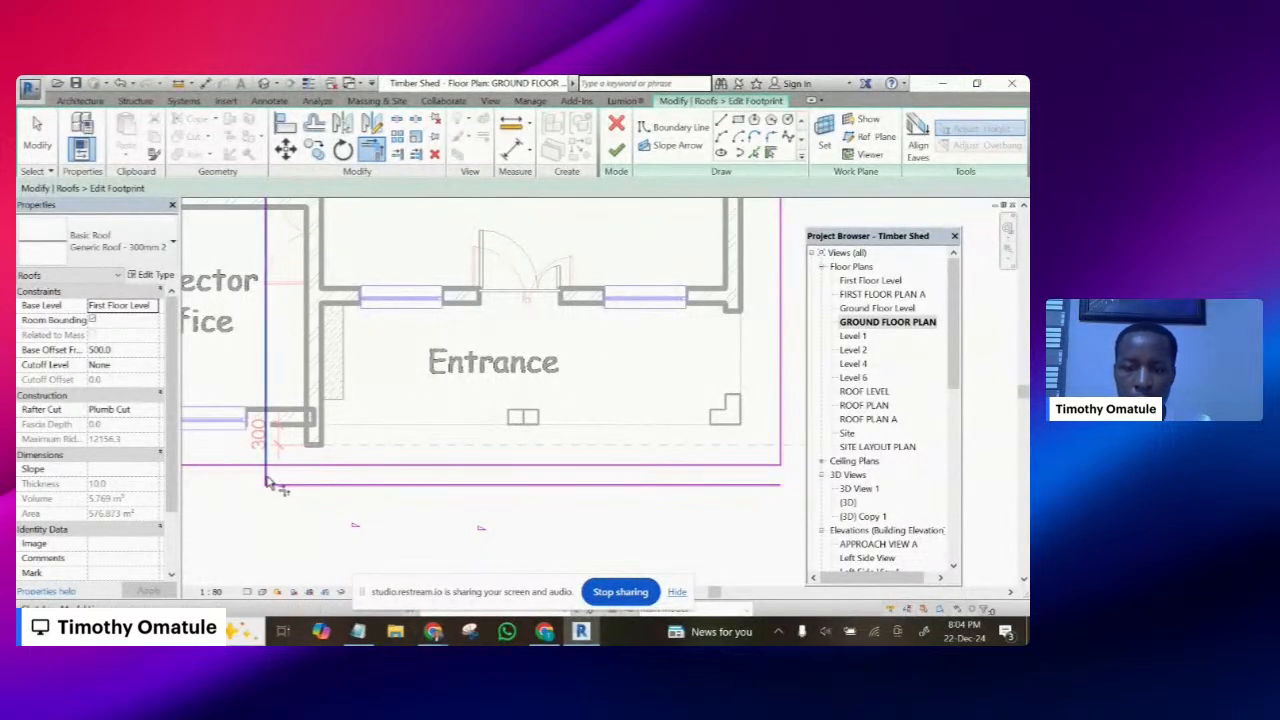
pyautogui.scroll(-1, 262, 480)
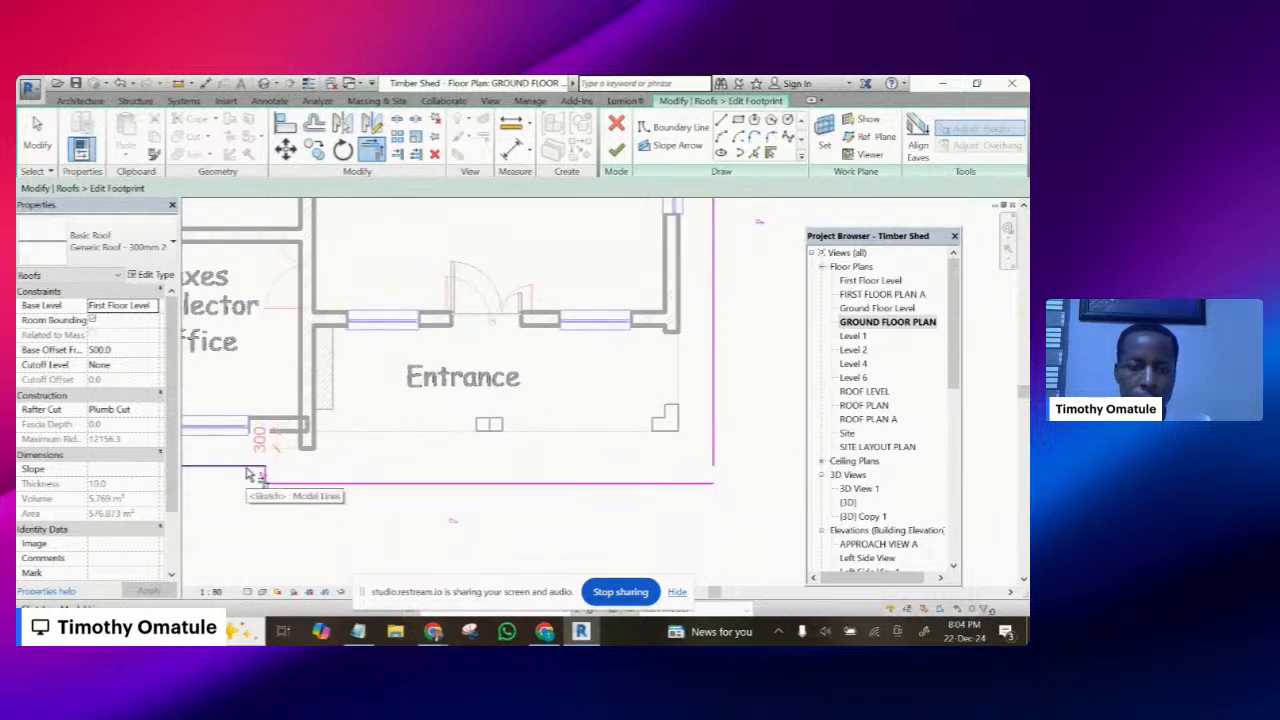
pyautogui.scroll(-3, 255, 470)
pyautogui.scroll(3, 520, 435)
pyautogui.click(514, 432)
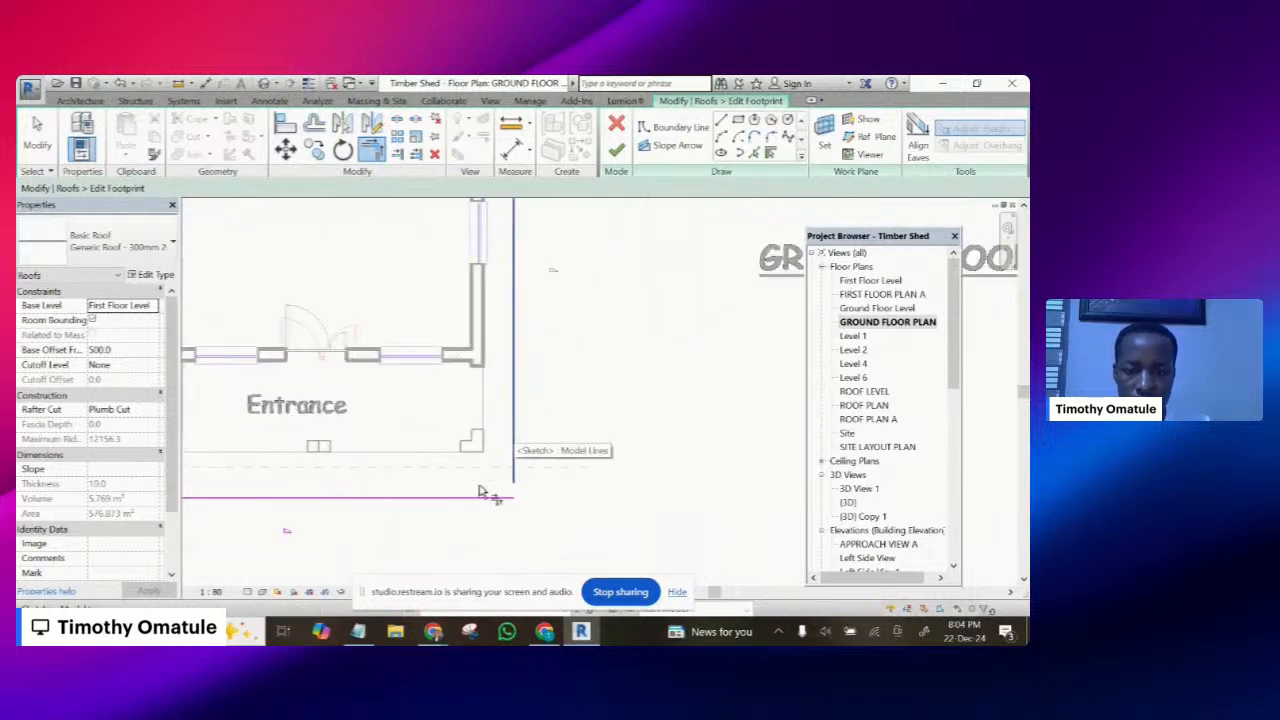
pyautogui.click(485, 498)
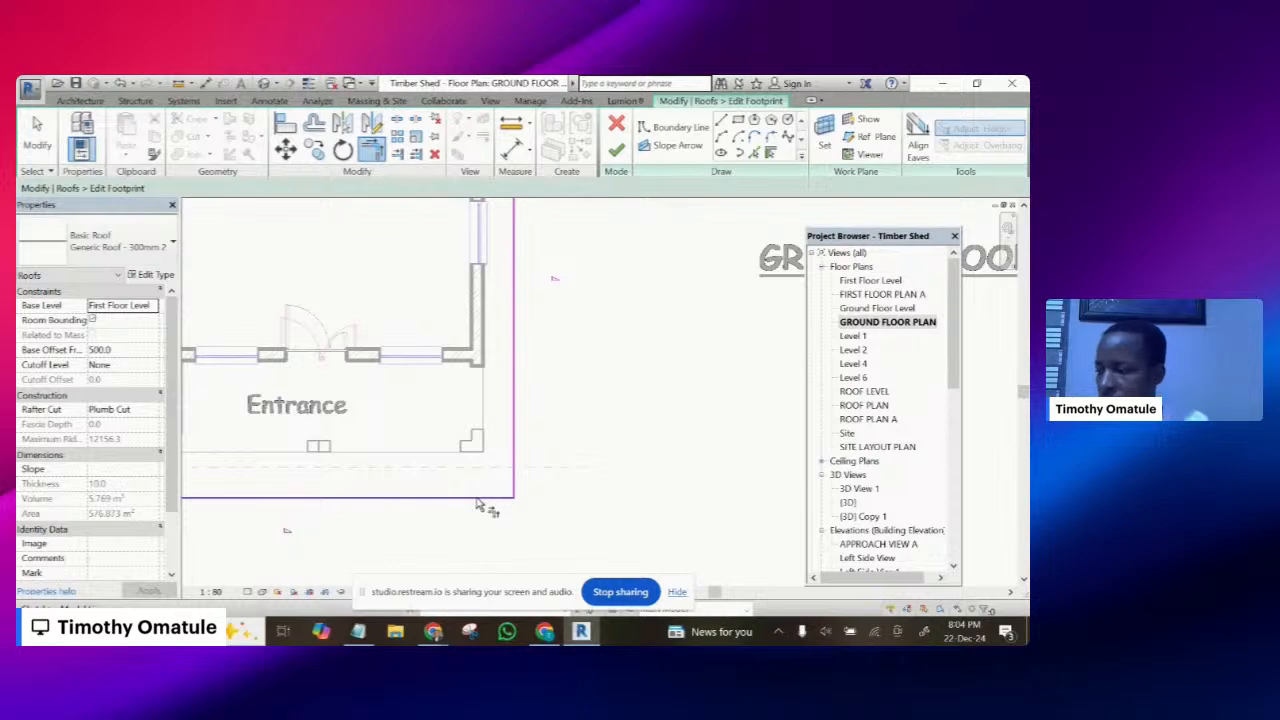
pyautogui.rightClick(605, 368)
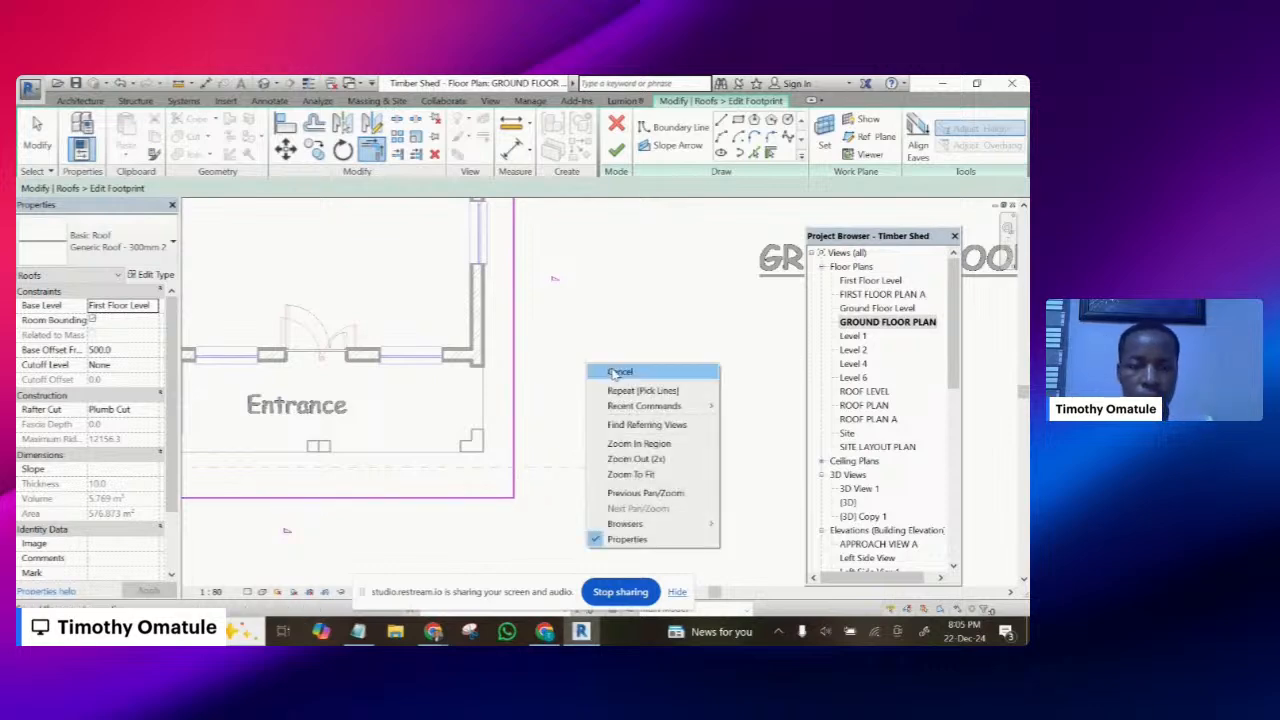
pyautogui.click(608, 371)
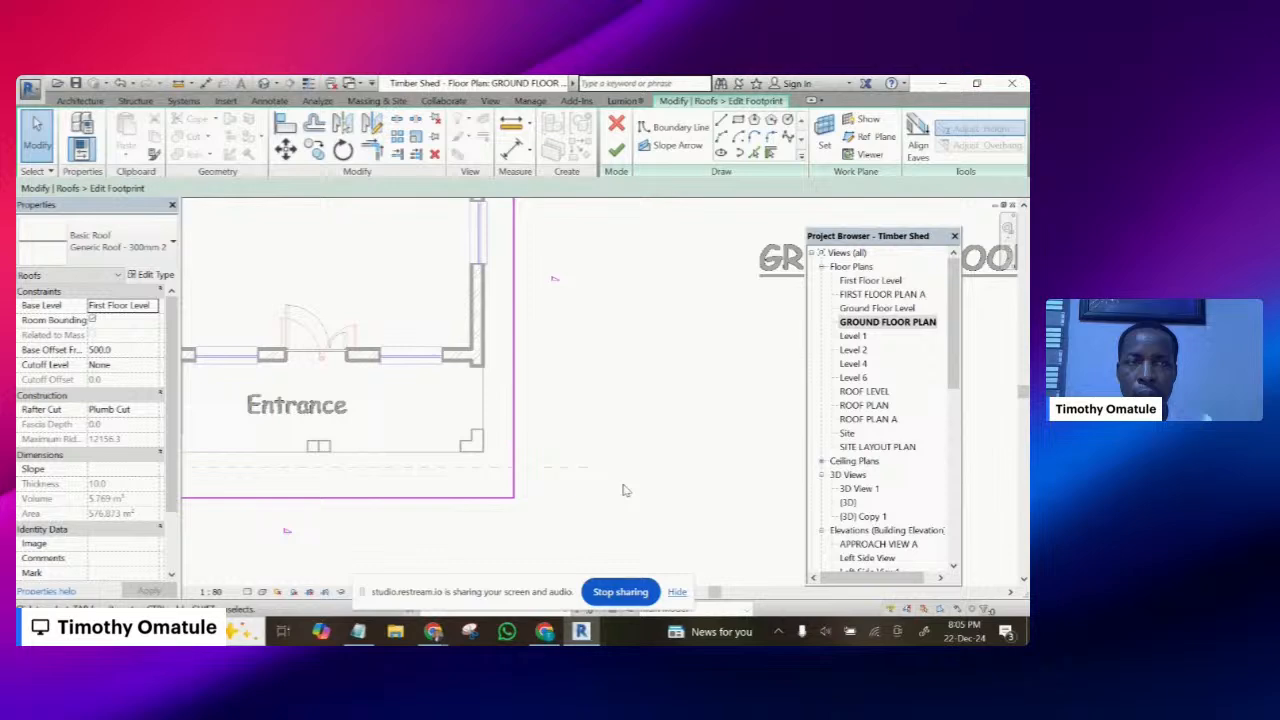
# - Set the slope of all roof boundary lines to 42° and finish the footprint edit
pyautogui.scroll(-1, 624, 490)
pyautogui.moveTo(245, 516); pyautogui.dragTo(366, 489, button='middle')
pyautogui.scroll(2, 463, 482)
pyautogui.scroll(-4, 362, 484)
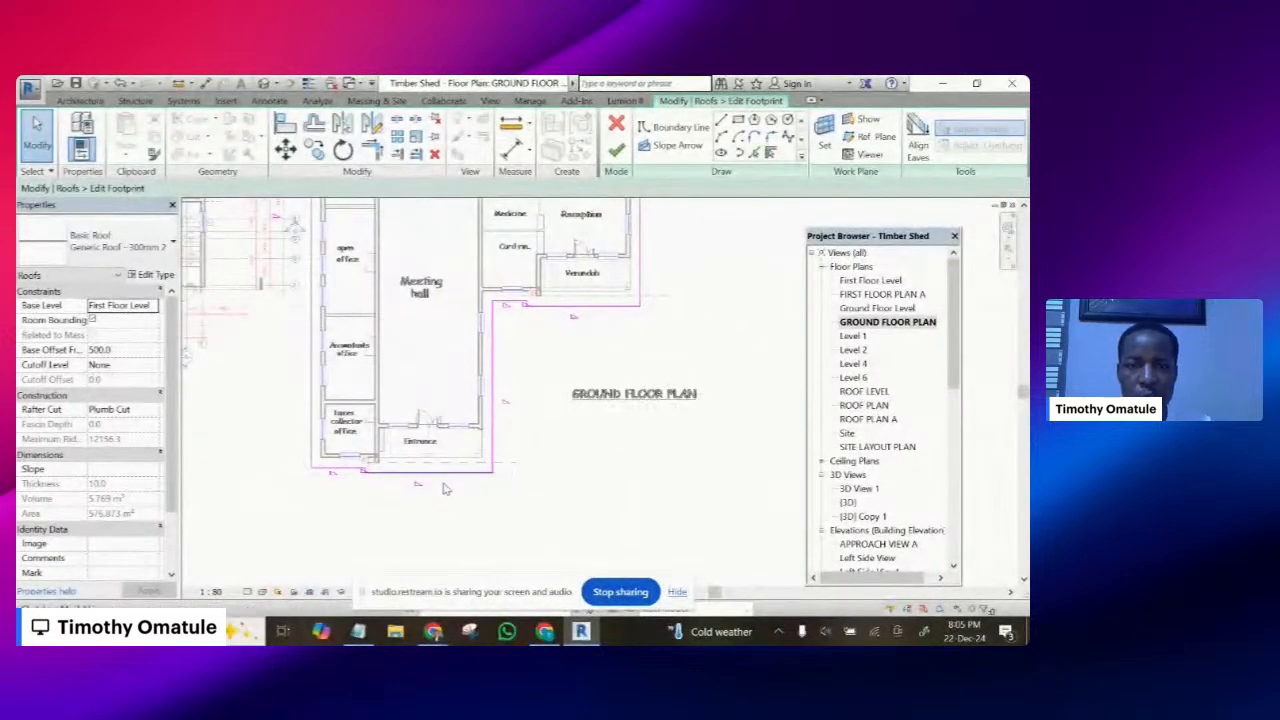
pyautogui.scroll(-2, 457, 509)
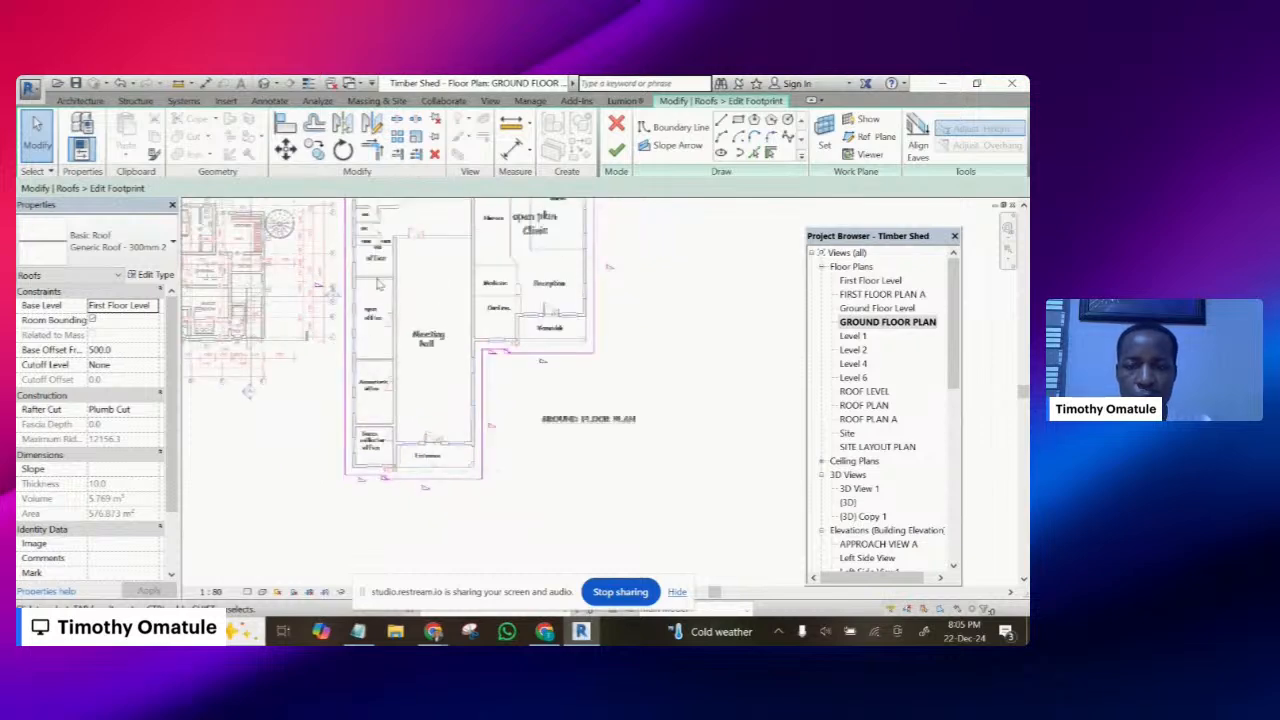
pyautogui.scroll(-1, 433, 440)
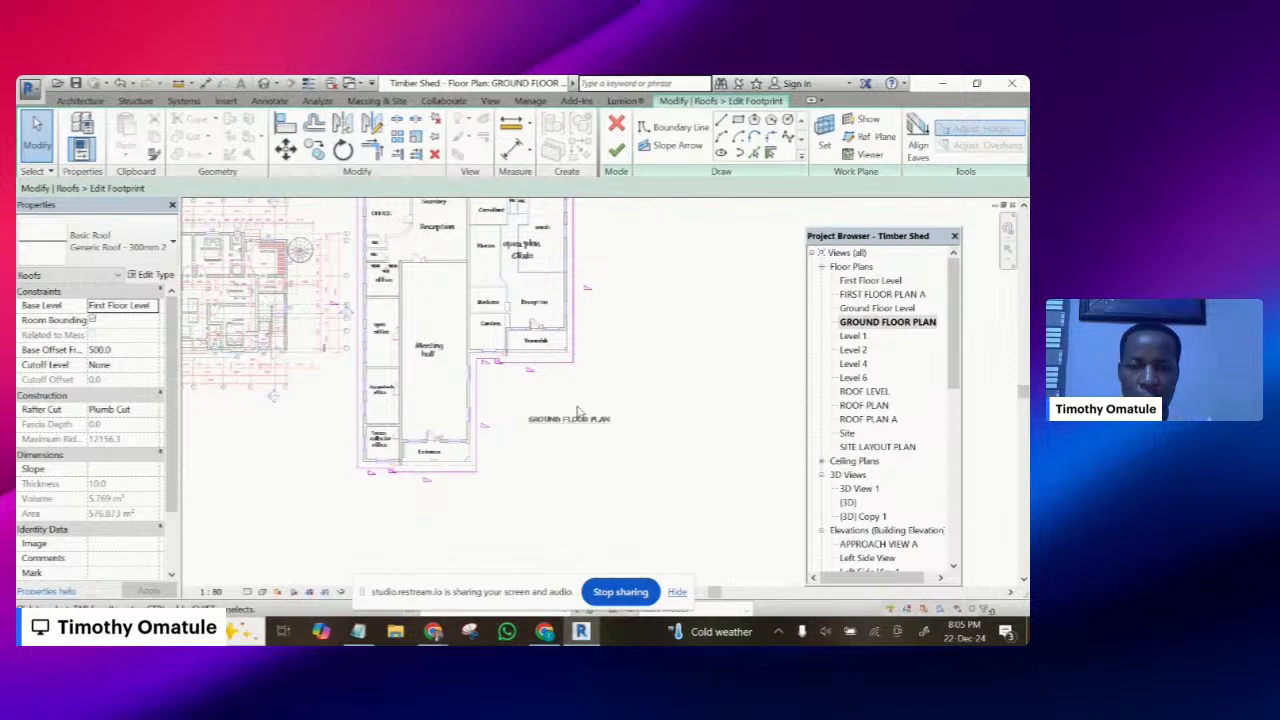
pyautogui.scroll(-2, 577, 413)
pyautogui.moveTo(296, 225); pyautogui.dragTo(638, 580)
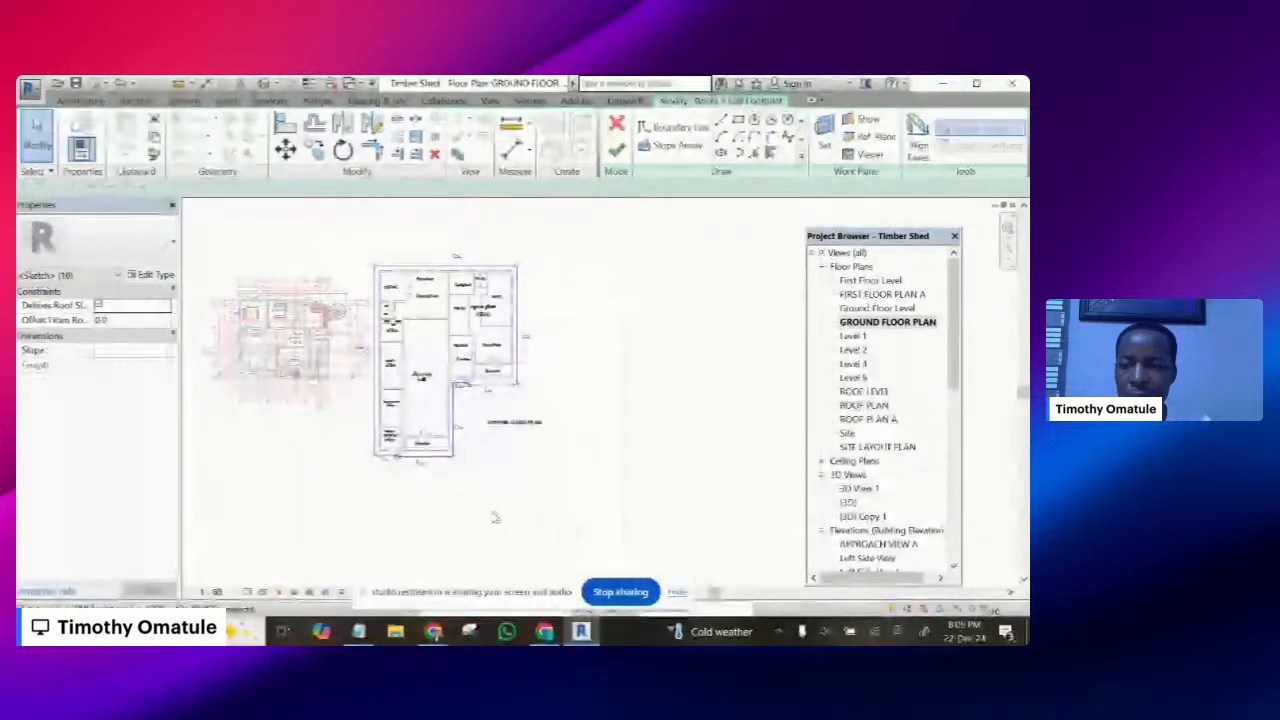
pyautogui.click(106, 351)
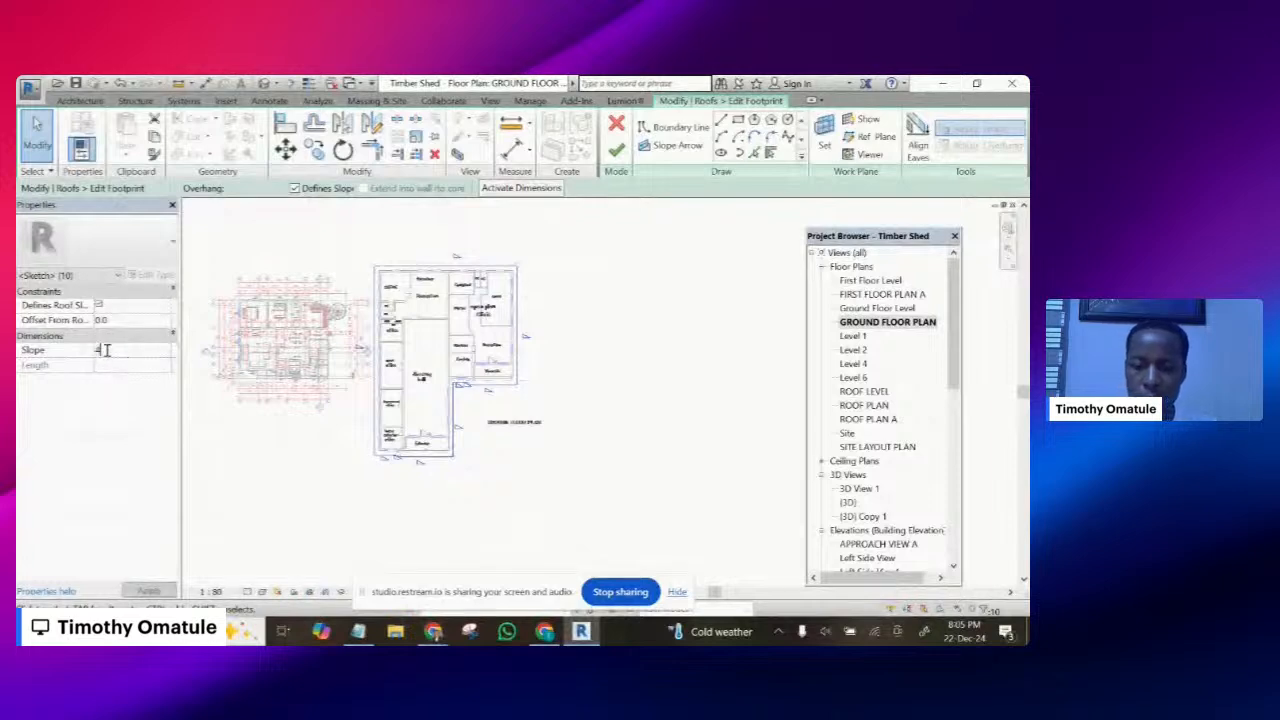
pyautogui.write('42')
pyautogui.press('Return')
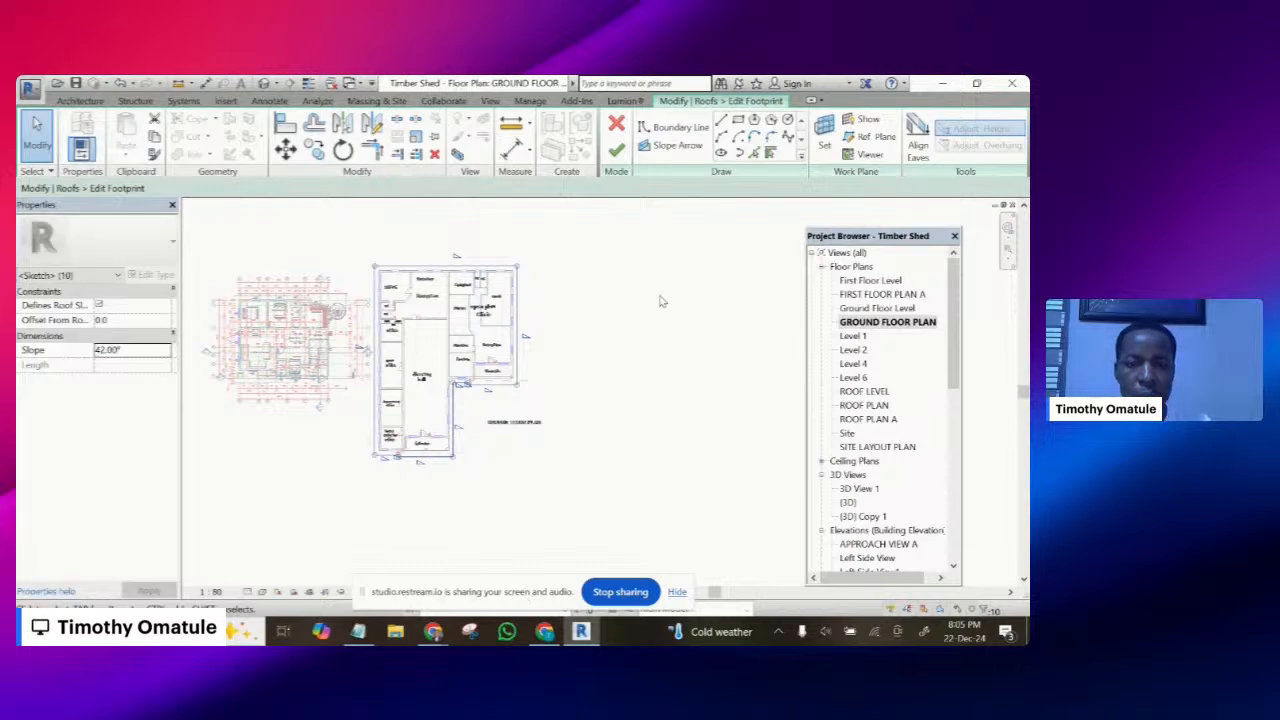
pyautogui.click(618, 149)
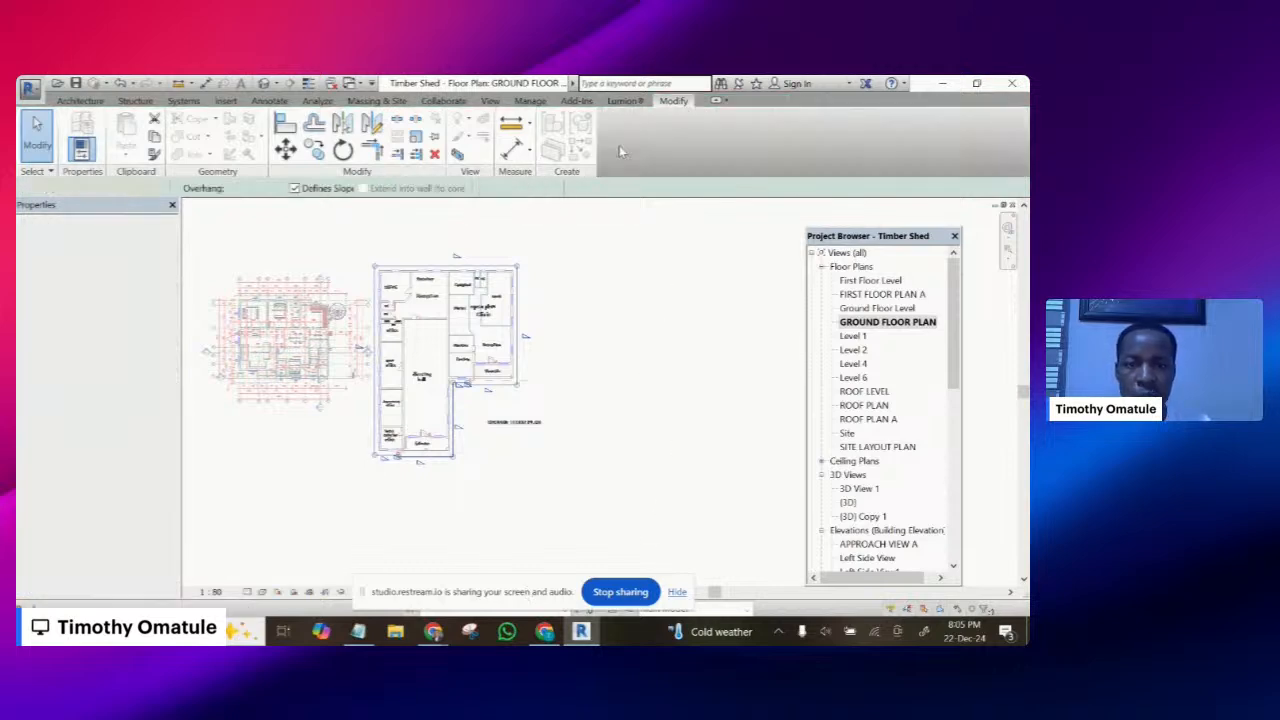
# - Examine the admin building's revised roof over the entrance and verandah porches from several angles in the 3D view
pyautogui.click(261, 84)
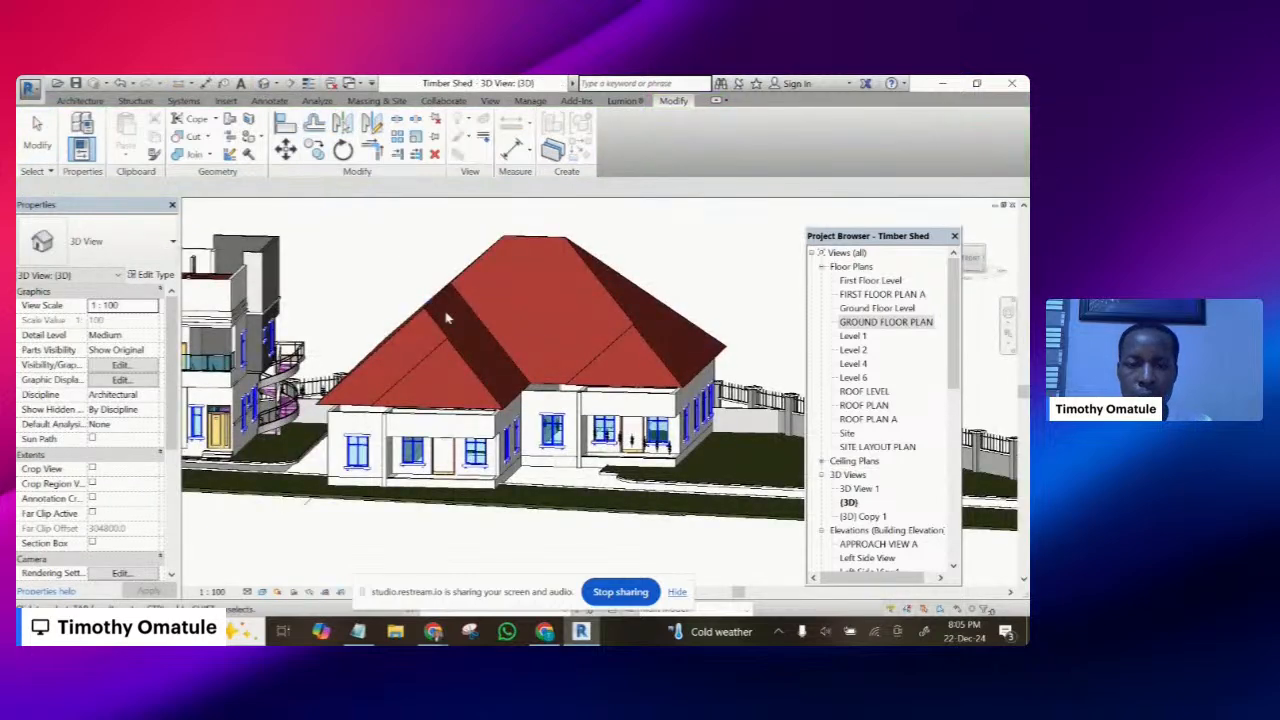
pyautogui.scroll(3, 707, 273)
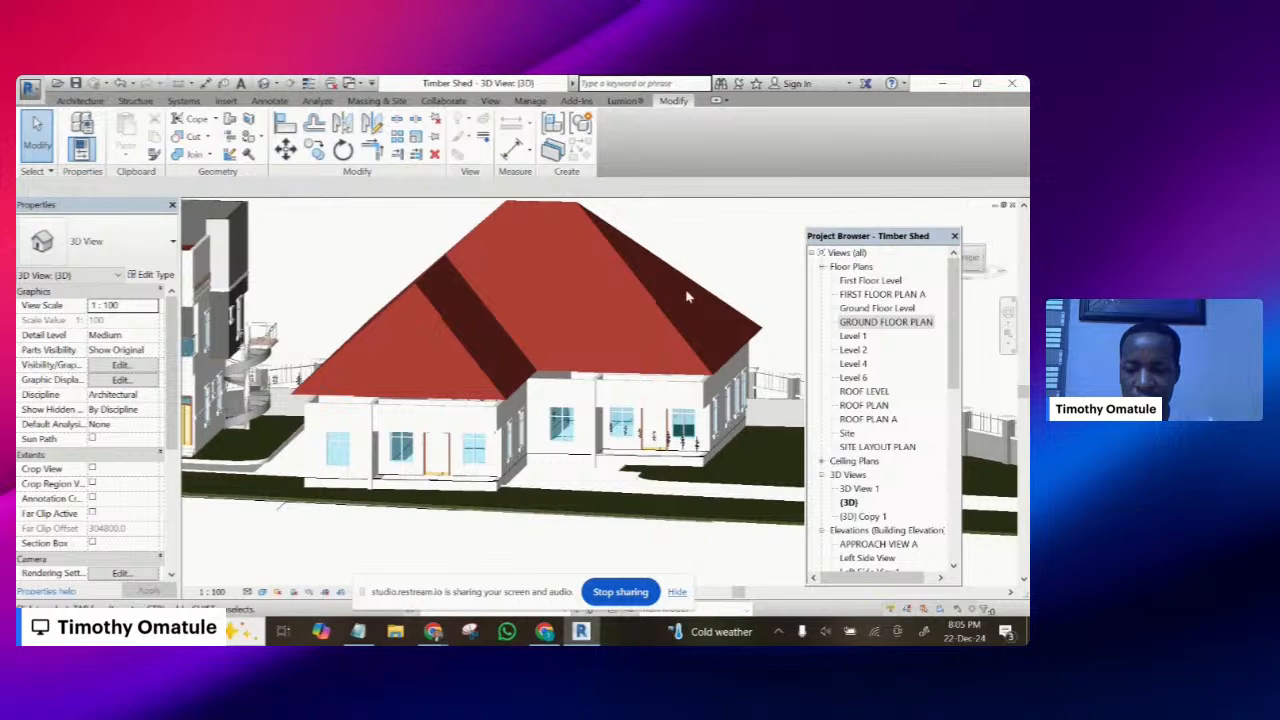
pyautogui.scroll(-3, 687, 296)
pyautogui.keyDown('shift'); pyautogui.moveTo(687, 296); pyautogui.dragTo(652, 278, button='middle'); pyautogui.keyUp('shift')
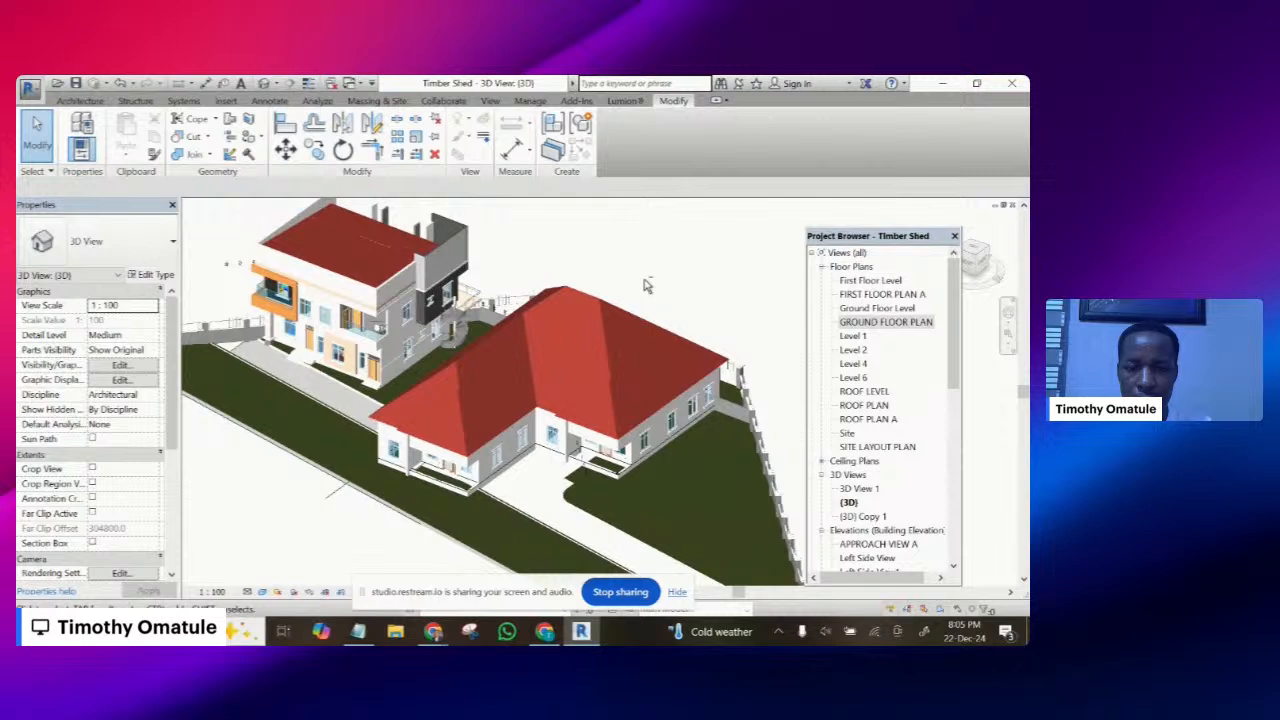
pyautogui.keyDown('shift'); pyautogui.moveTo(645, 286); pyautogui.dragTo(569, 288, button='middle'); pyautogui.keyUp('shift')
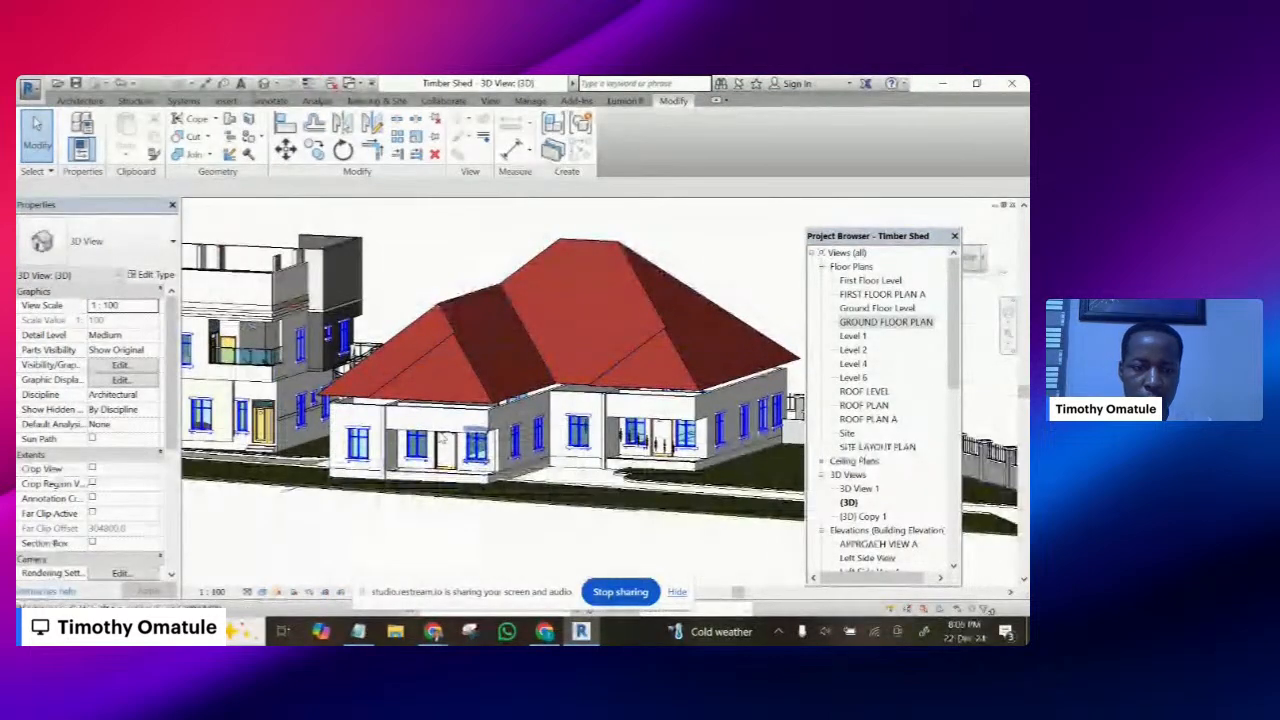
pyautogui.scroll(-3, 443, 438)
pyautogui.keyDown('shift'); pyautogui.moveTo(484, 433); pyautogui.dragTo(508, 465, button='middle'); pyautogui.keyUp('shift')
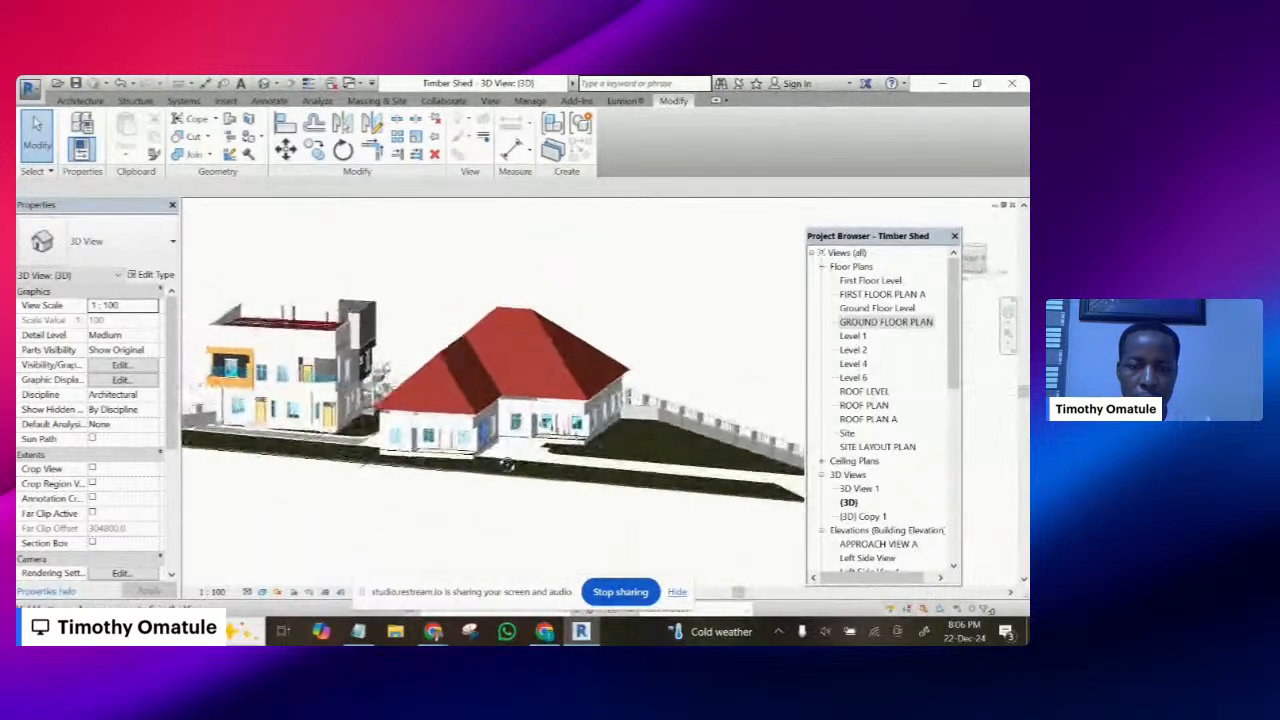
pyautogui.scroll(5, 522, 480)
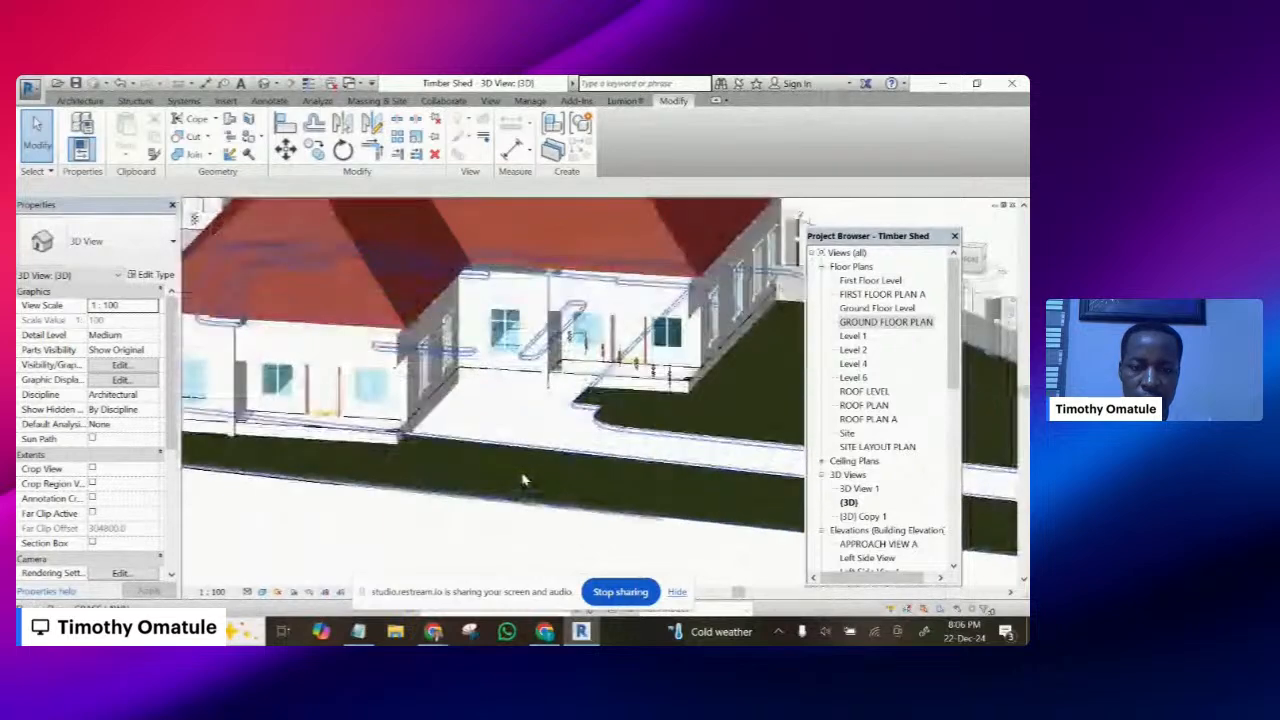
pyautogui.scroll(-6, 522, 480)
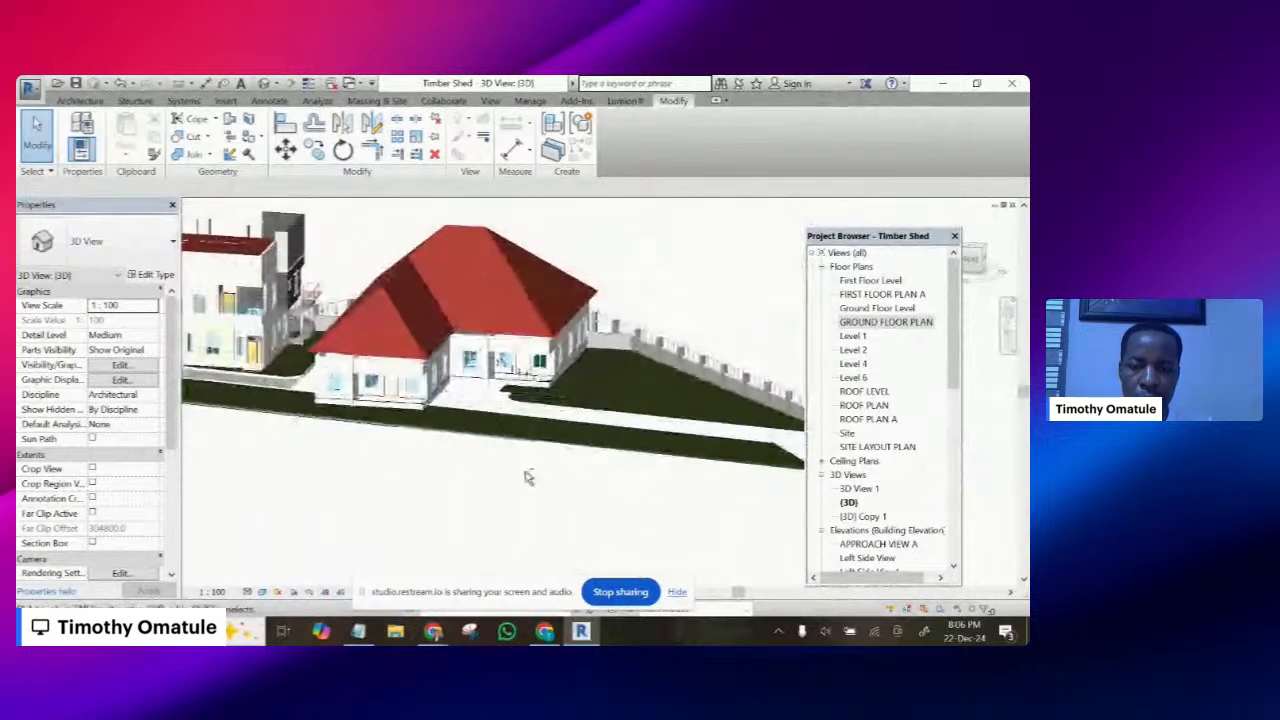
pyautogui.keyDown('shift'); pyautogui.moveTo(527, 478); pyautogui.dragTo(545, 445, button='middle'); pyautogui.keyUp('shift')
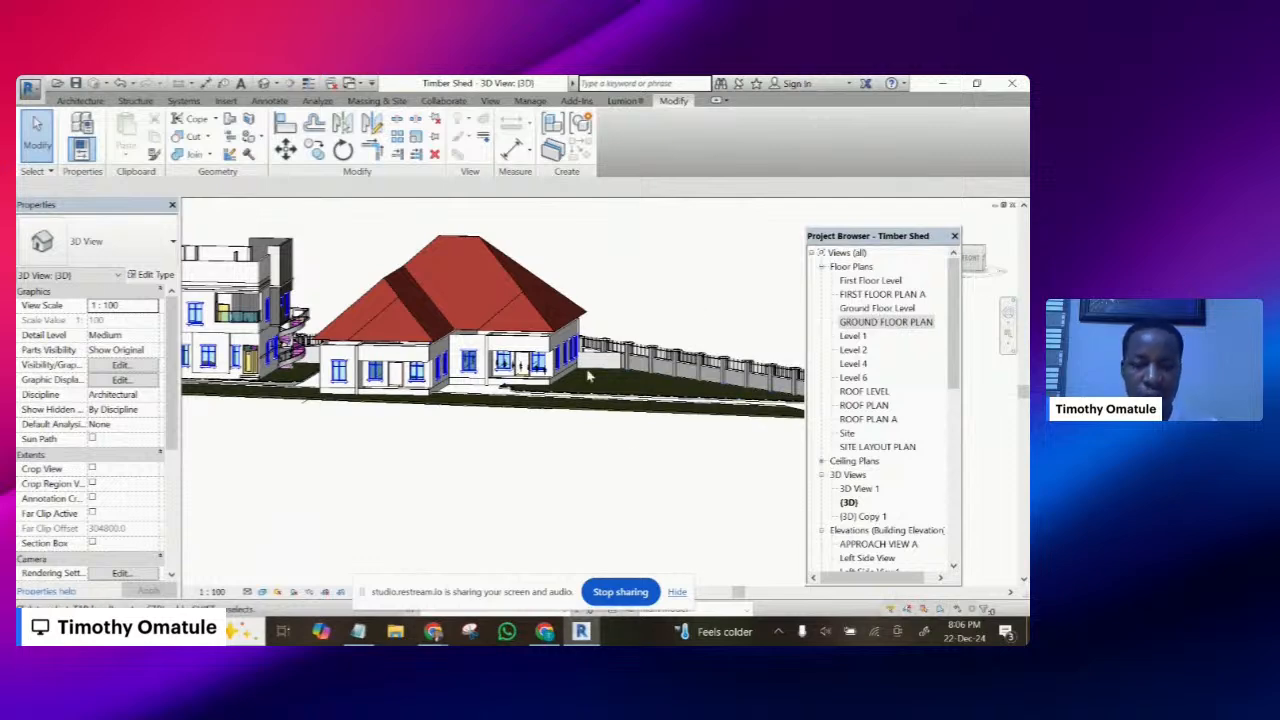
pyautogui.keyDown('shift'); pyautogui.moveTo(434, 390); pyautogui.dragTo(520, 443, button='middle'); pyautogui.keyUp('shift')
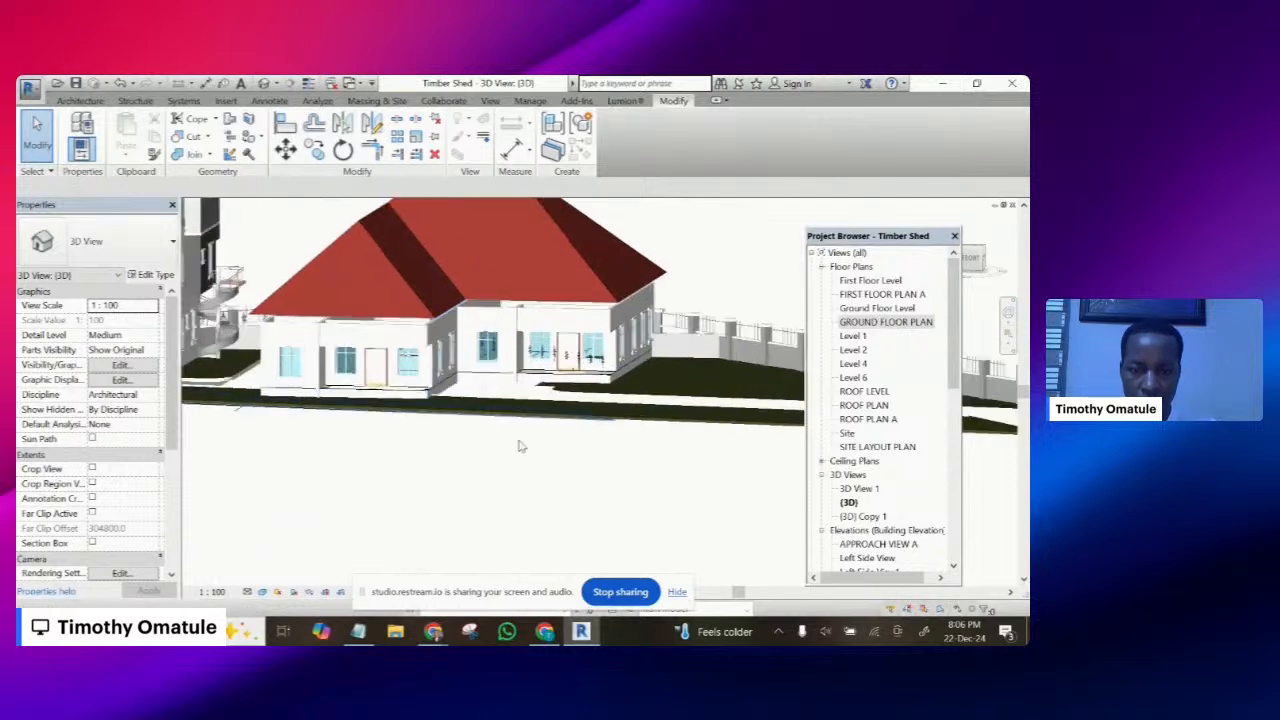